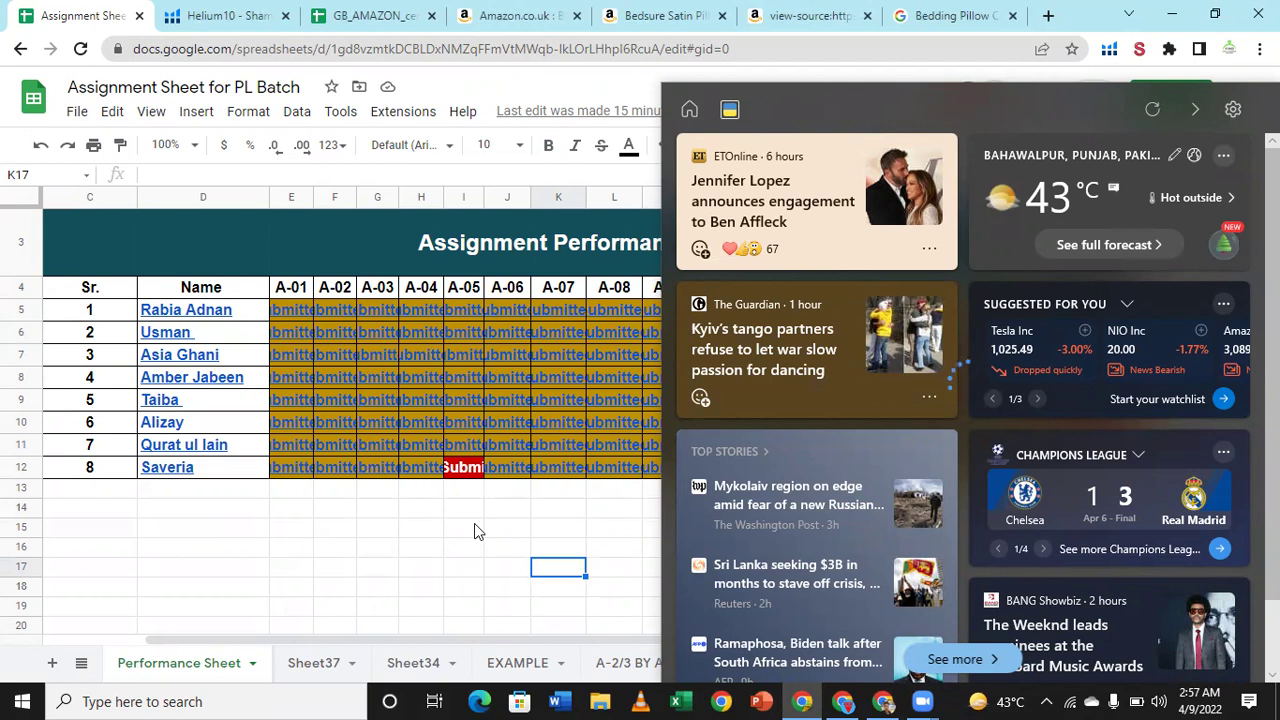
# Step: Open the keyword list linked from the A-13 submission in row 6 of the Performance Sheet
pyautogui.click(476, 523)
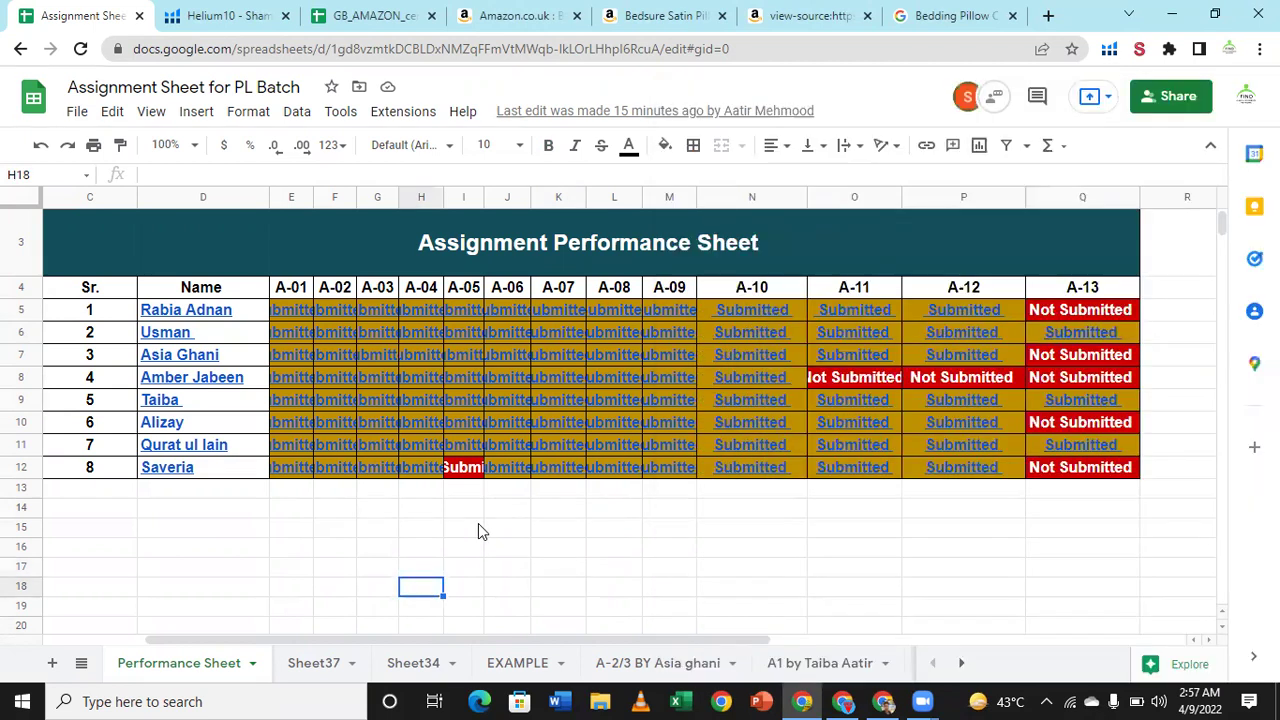
pyautogui.click(1092, 336)
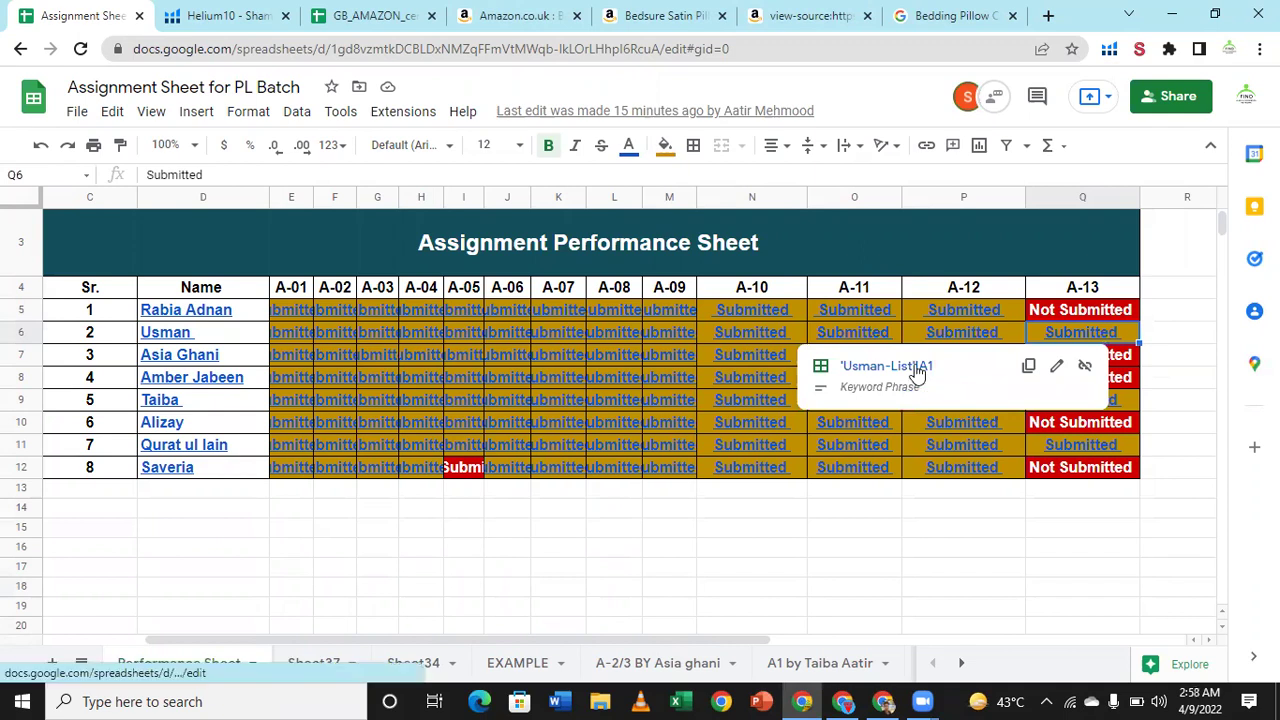
pyautogui.click(920, 372)
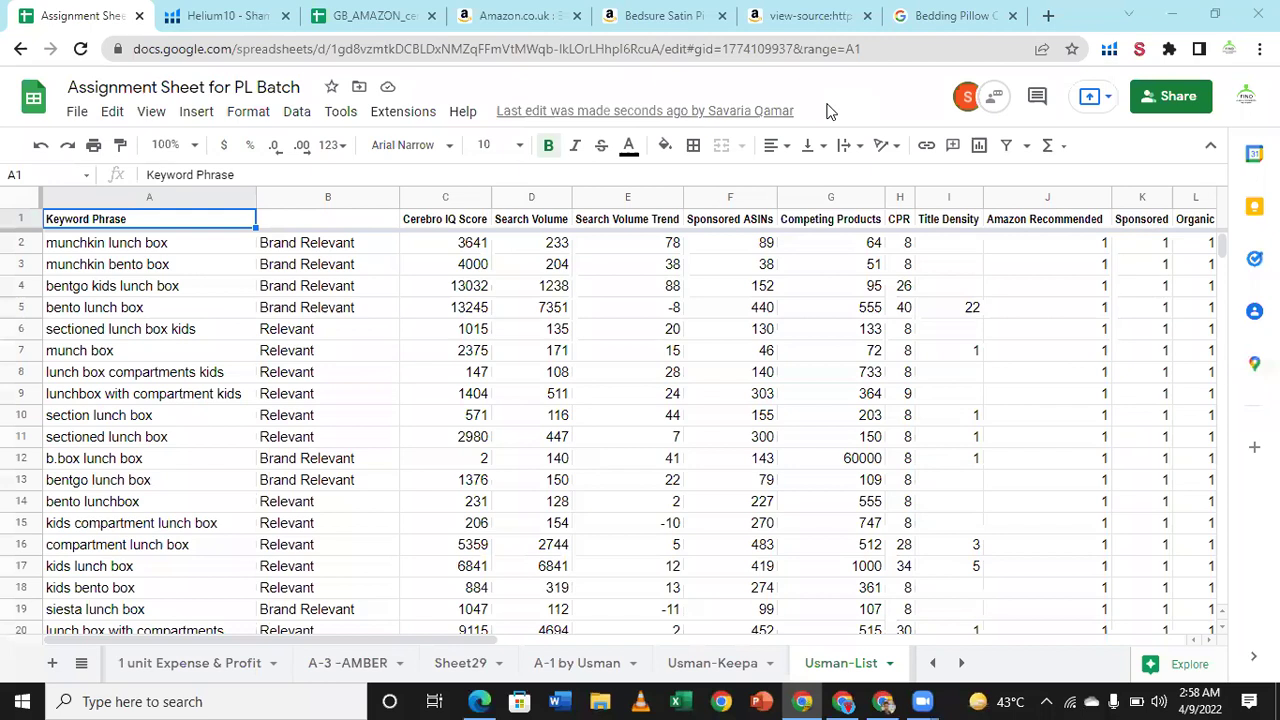
# Step: Review the keyword phrases and their relevance labels down to the Remaining Products section, and return to the upper rows
pyautogui.click(208, 290)
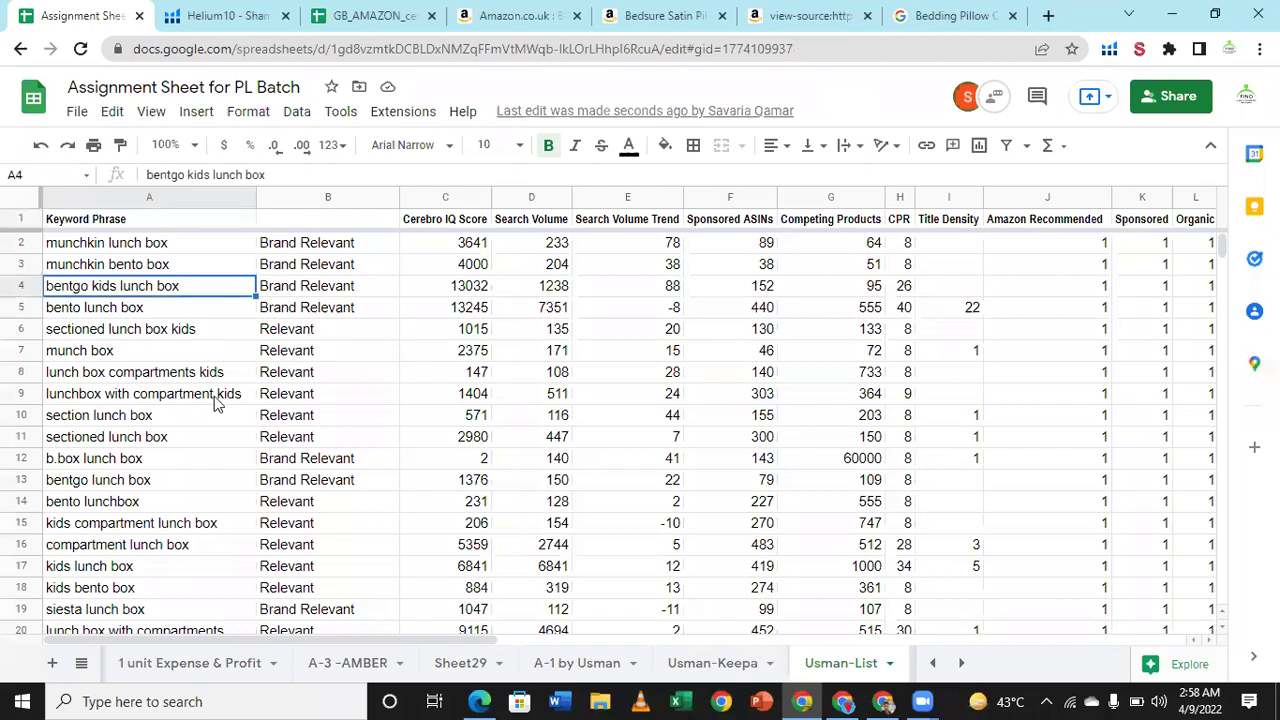
pyautogui.press('Down')
pyautogui.press('Down')
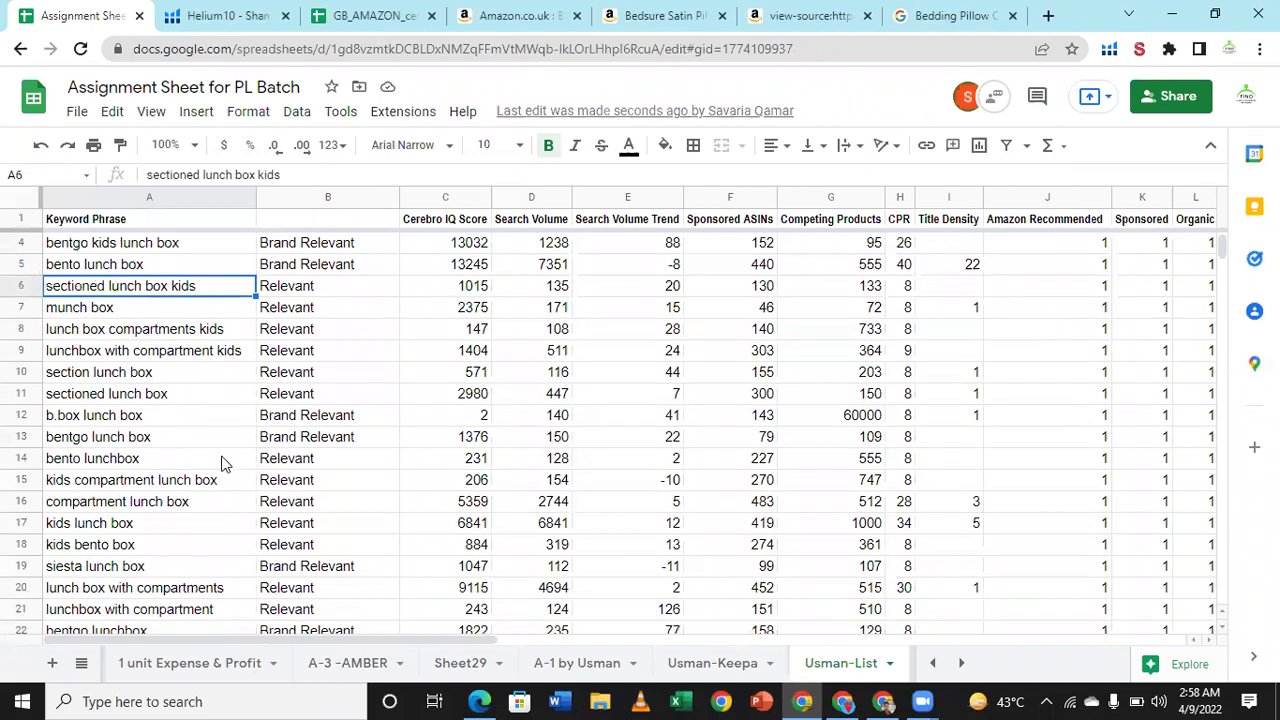
pyautogui.scroll(-5, 222, 463)
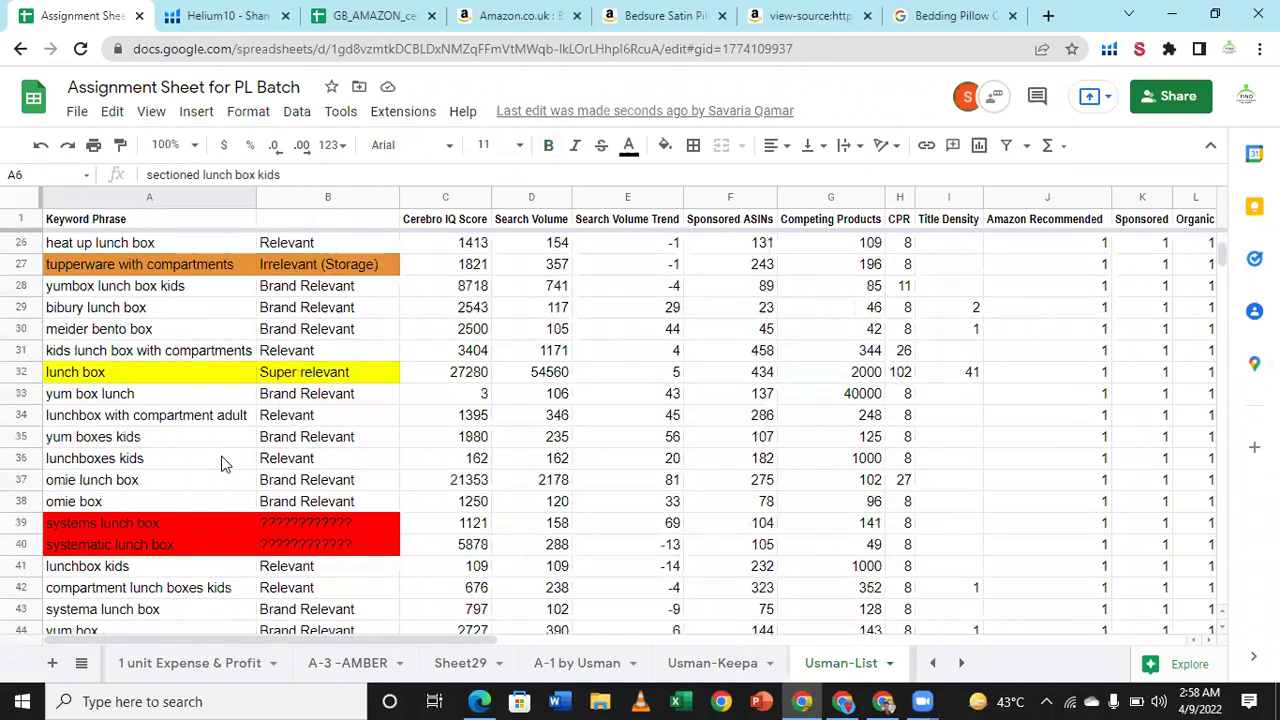
pyautogui.scroll(-5, 218, 473)
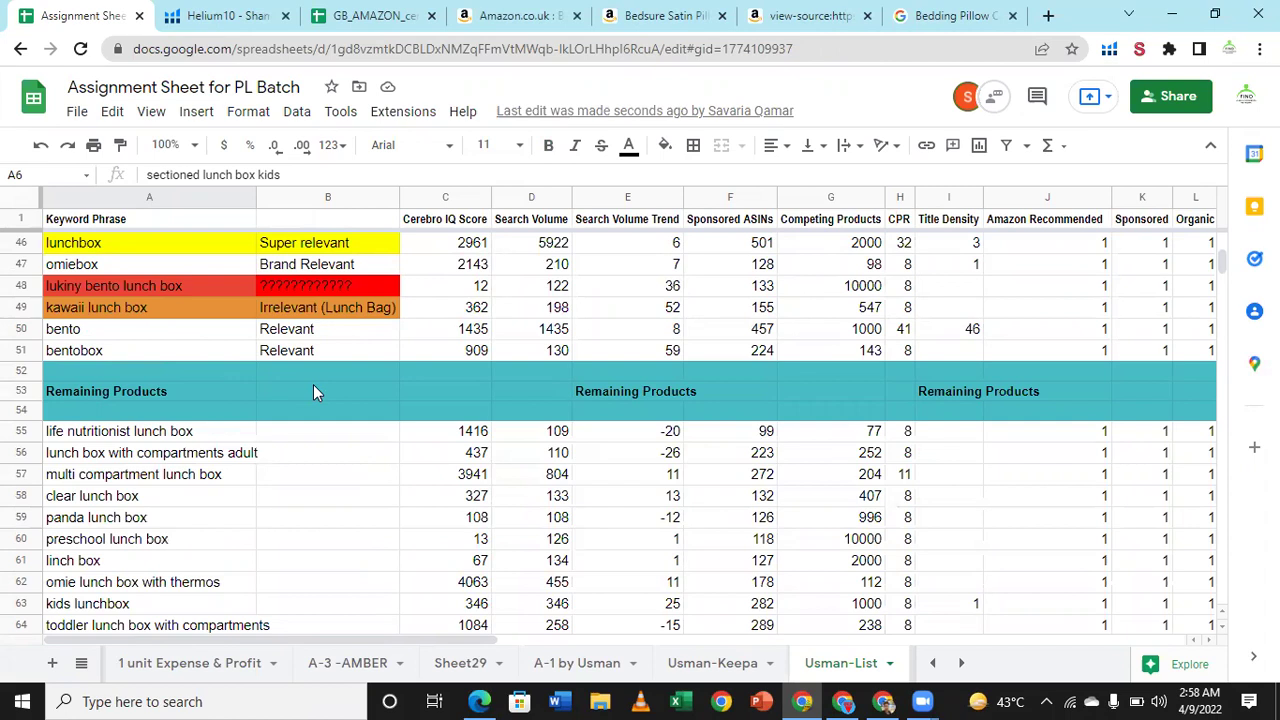
pyautogui.scroll(8, 322, 327)
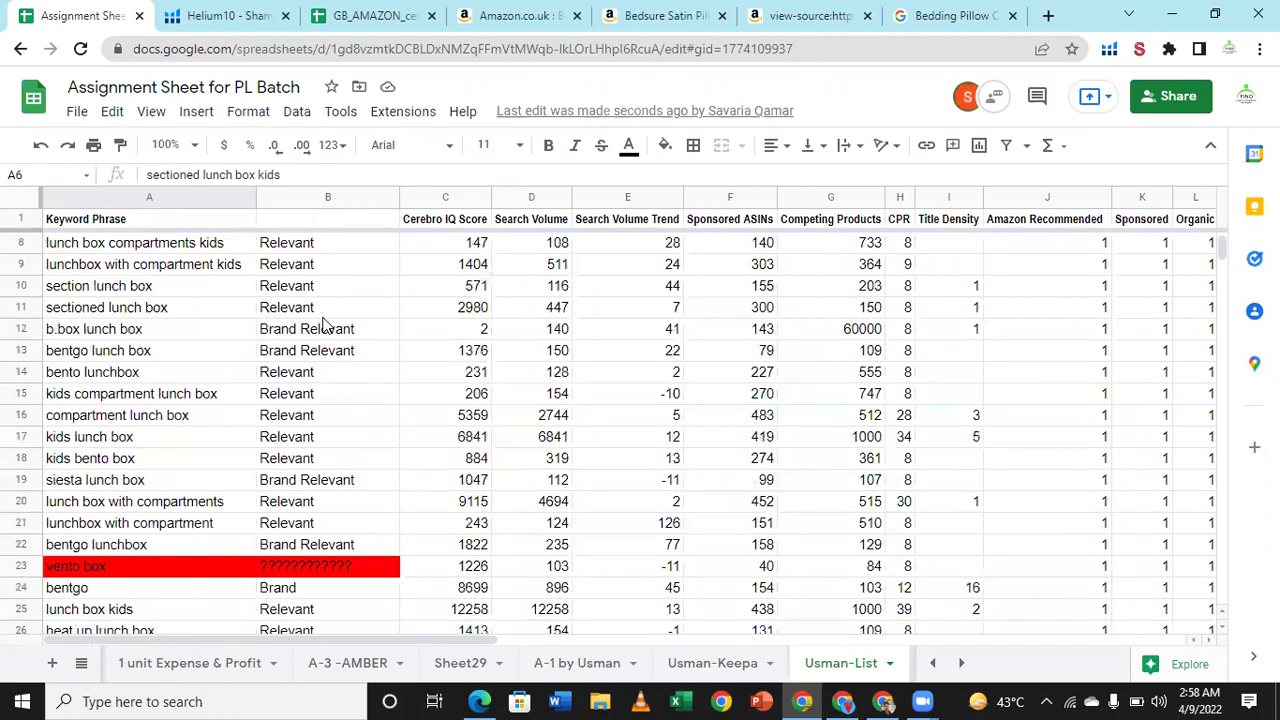
pyautogui.scroll(2, 322, 327)
pyautogui.scroll(-2, 322, 327)
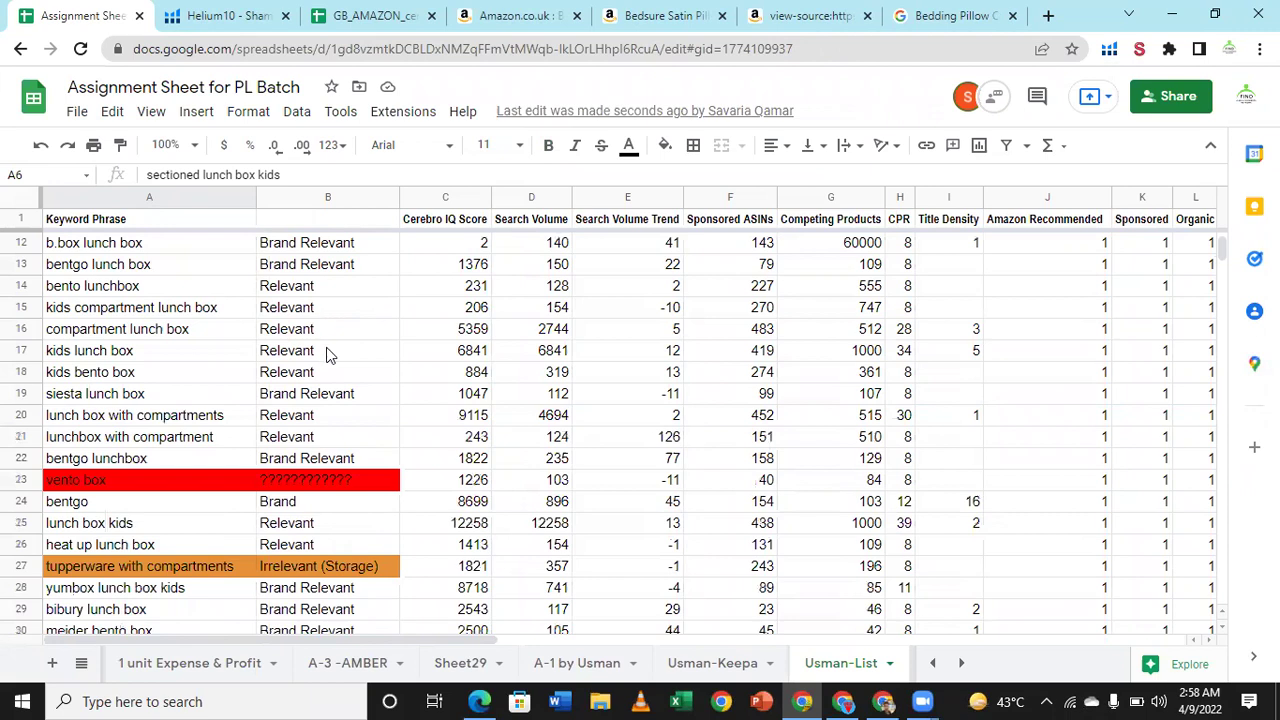
pyautogui.scroll(-1, 329, 354)
# Step: Copy the keyword "vento box" from A23 and browse the Amazon.co.uk results for Bedding Pillow Cases
pyautogui.click(226, 383)
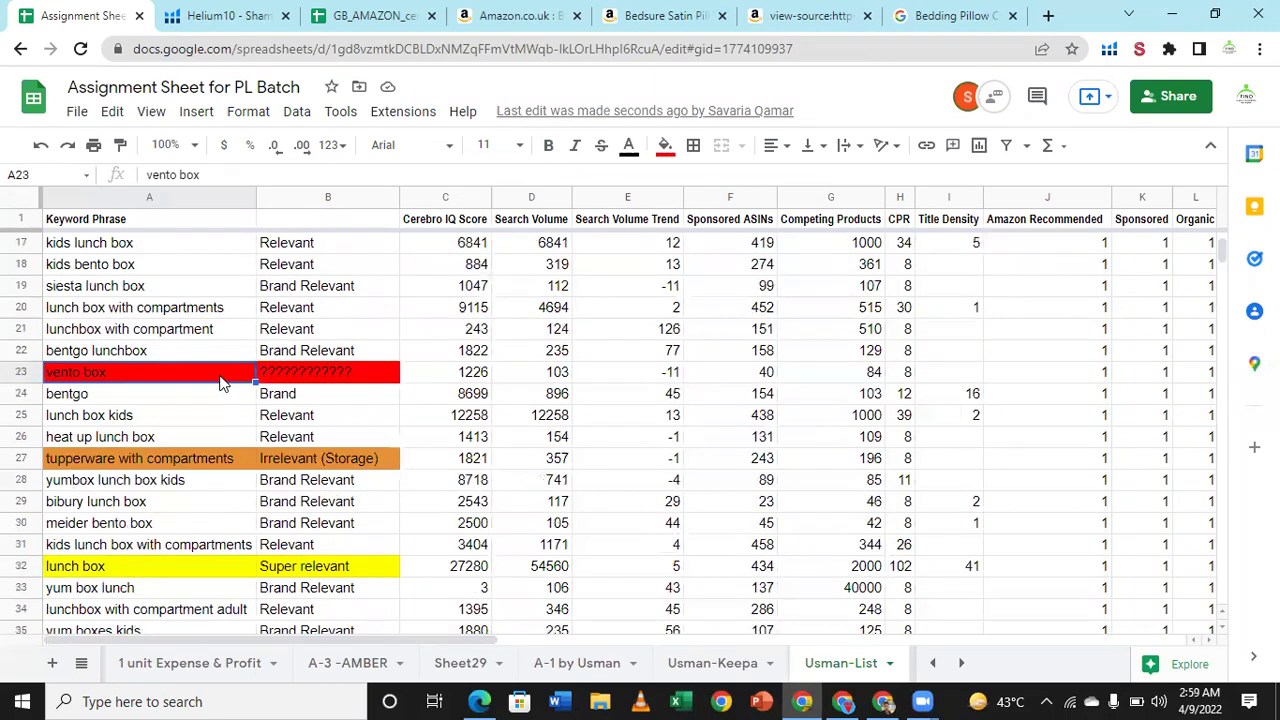
pyautogui.hotkey('ctrl', 'c')
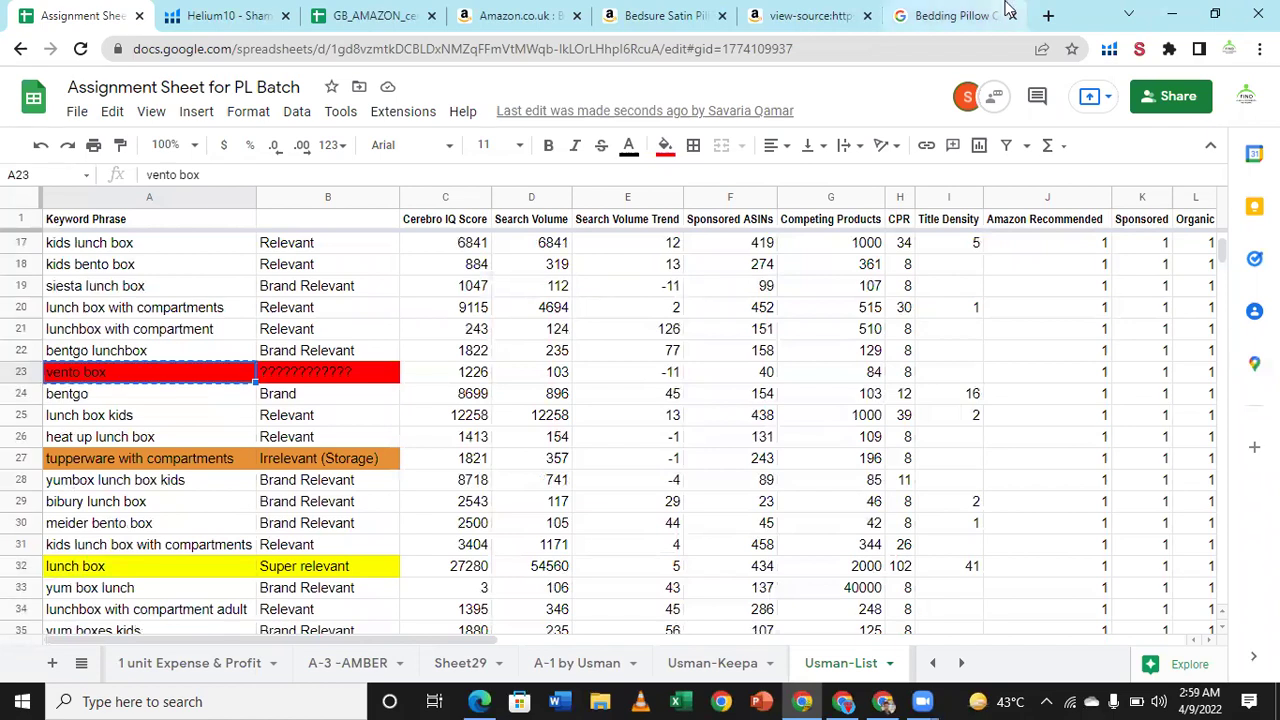
pyautogui.click(490, 26)
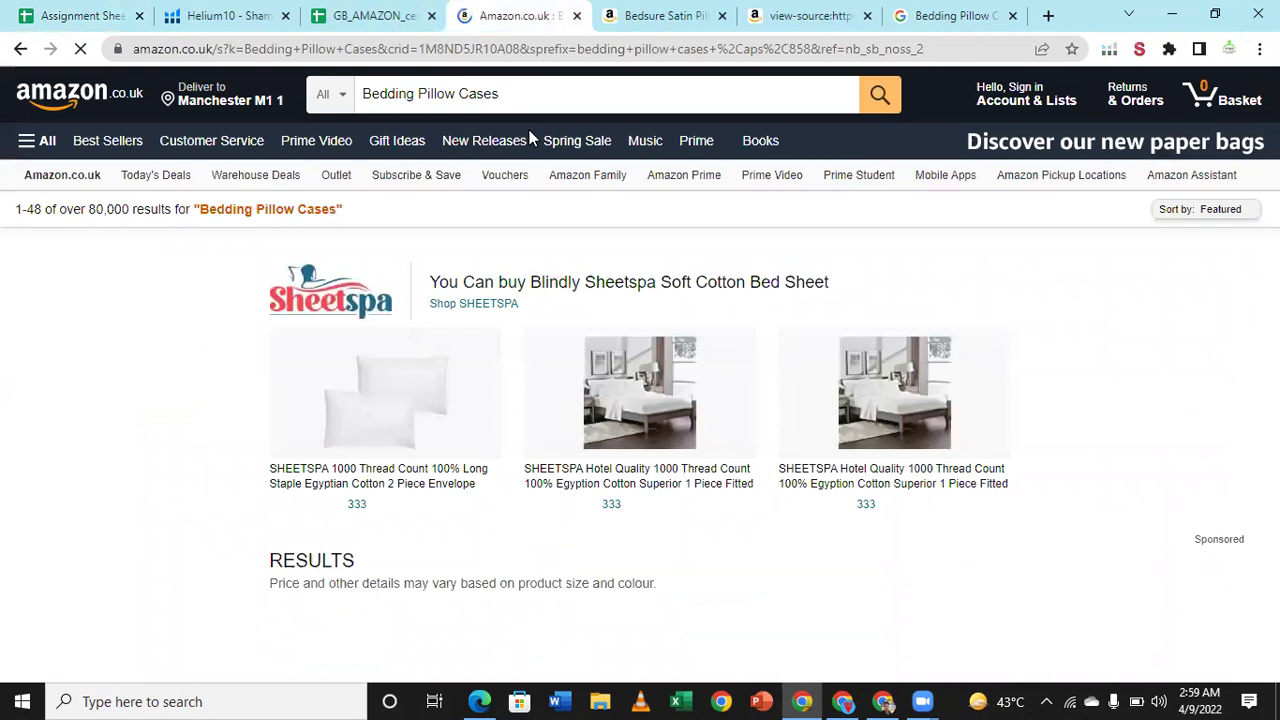
pyautogui.scroll(-10, 580, 224)
pyautogui.scroll(4, 580, 224)
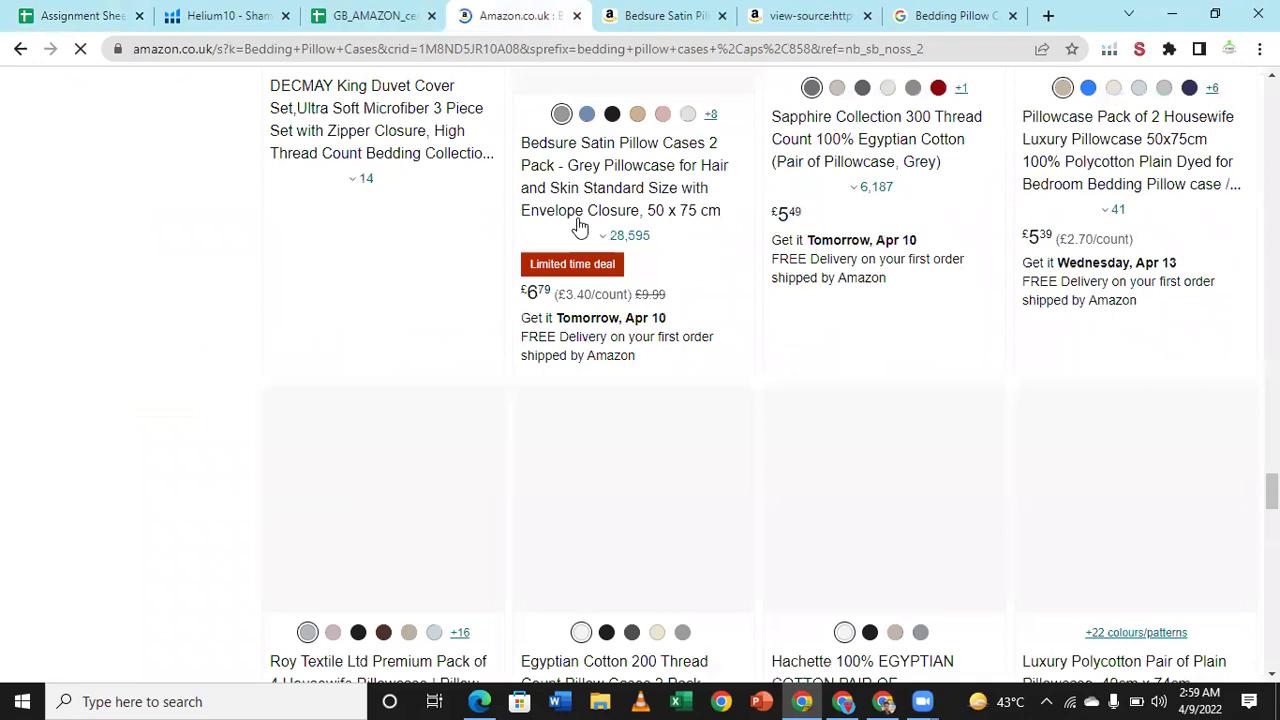
pyautogui.scroll(5, 580, 226)
pyautogui.scroll(5, 580, 226)
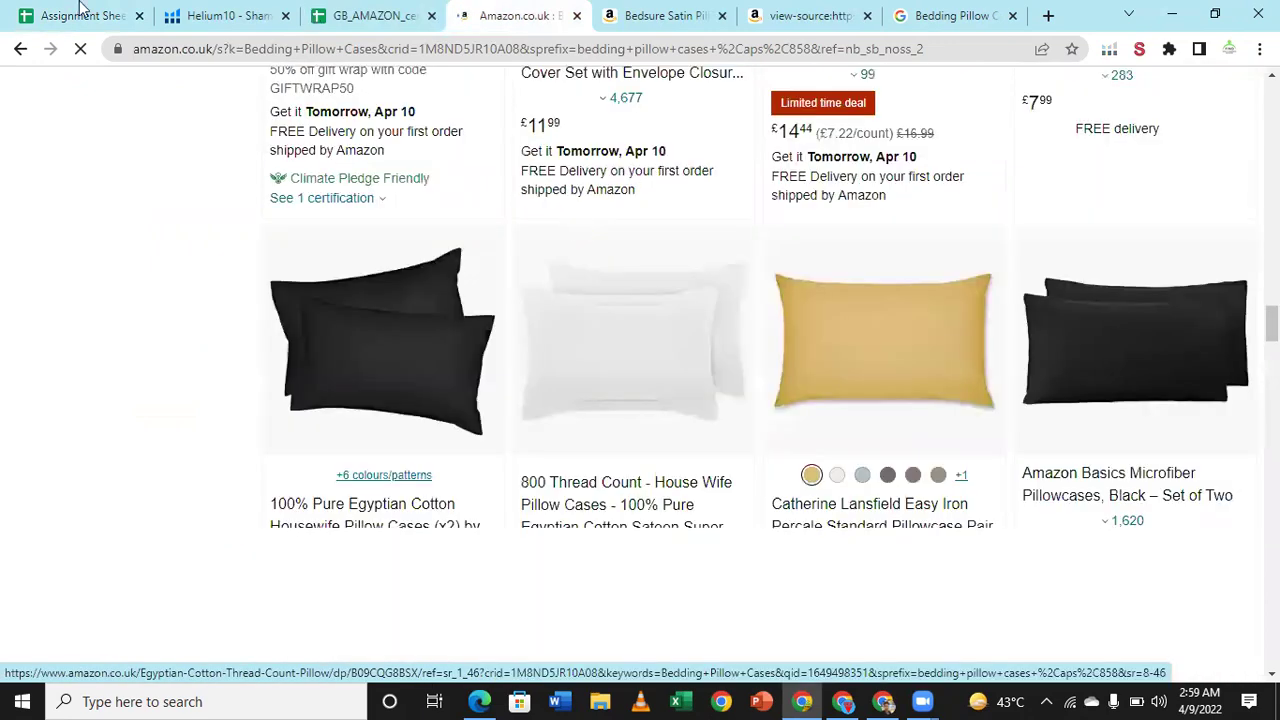
# Step: Return to the assignment sheet and label "vento box" in B23 as Relevant by copying the label from B21
pyautogui.hotkey('ctrl', '1')
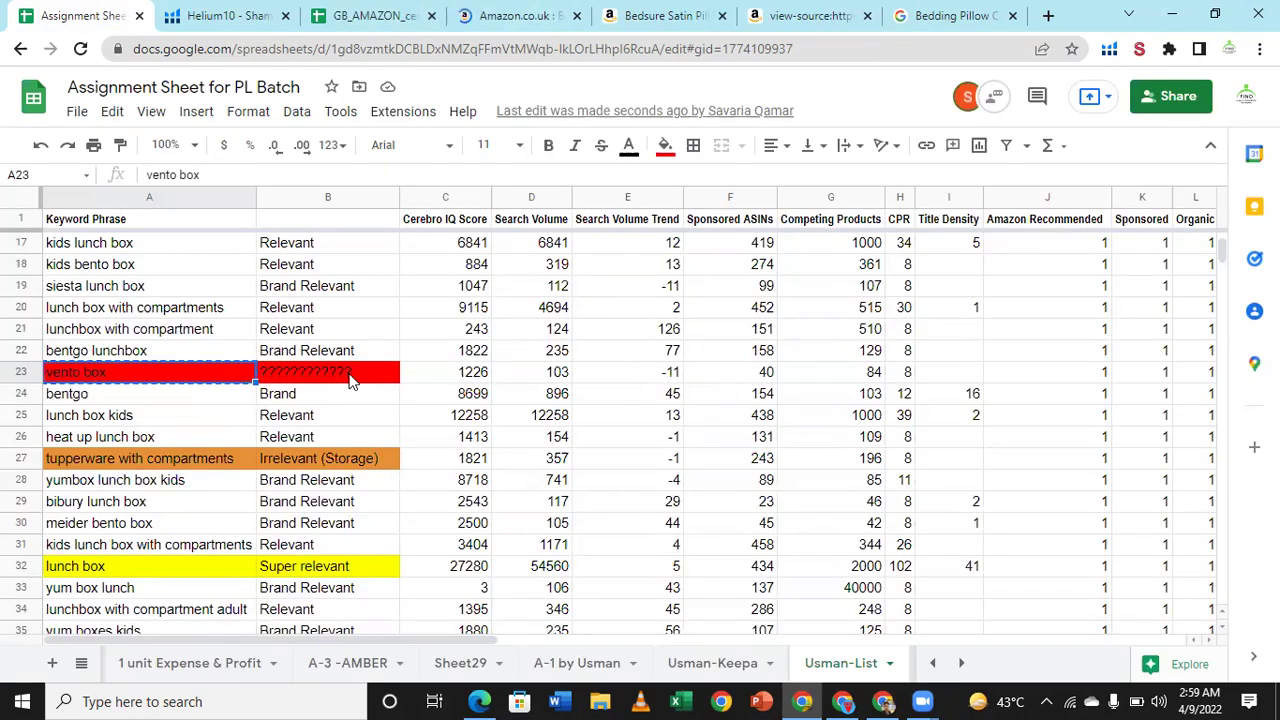
pyautogui.click(352, 374)
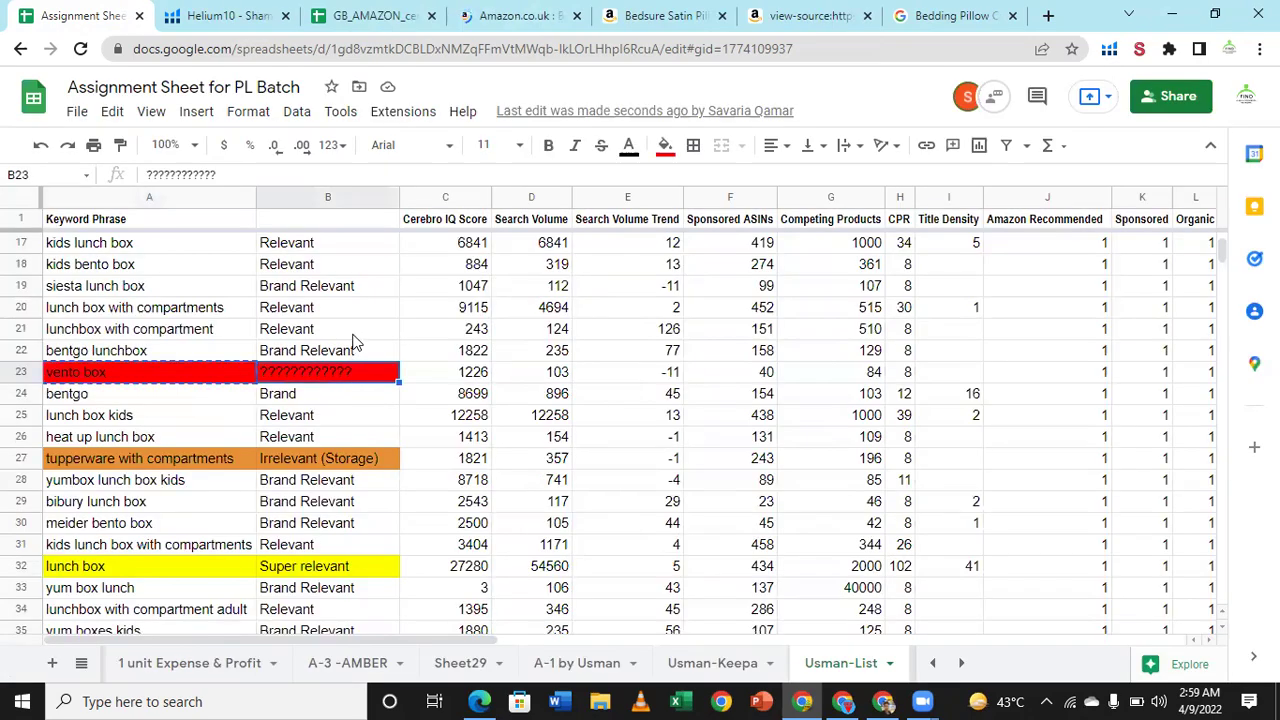
pyautogui.click(351, 330)
pyautogui.hotkey('ctrl', 'c')
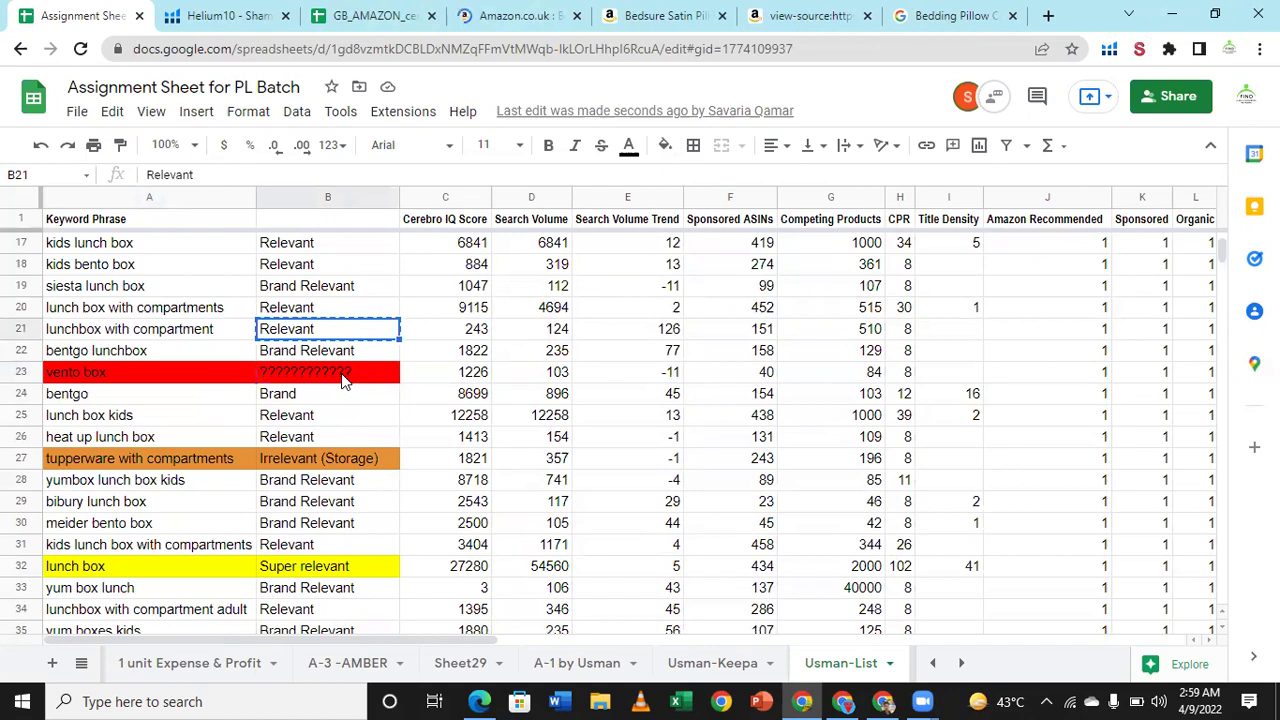
pyautogui.click(344, 376)
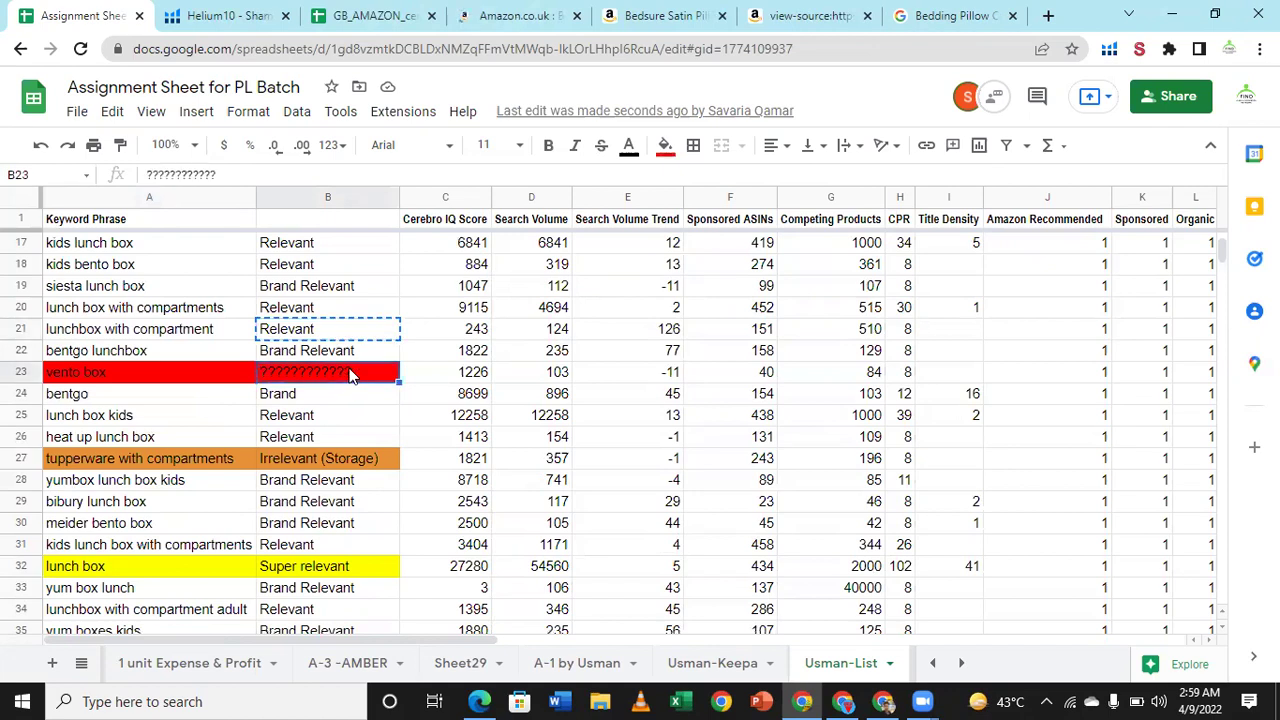
pyautogui.hotkey('ctrl', 'v')
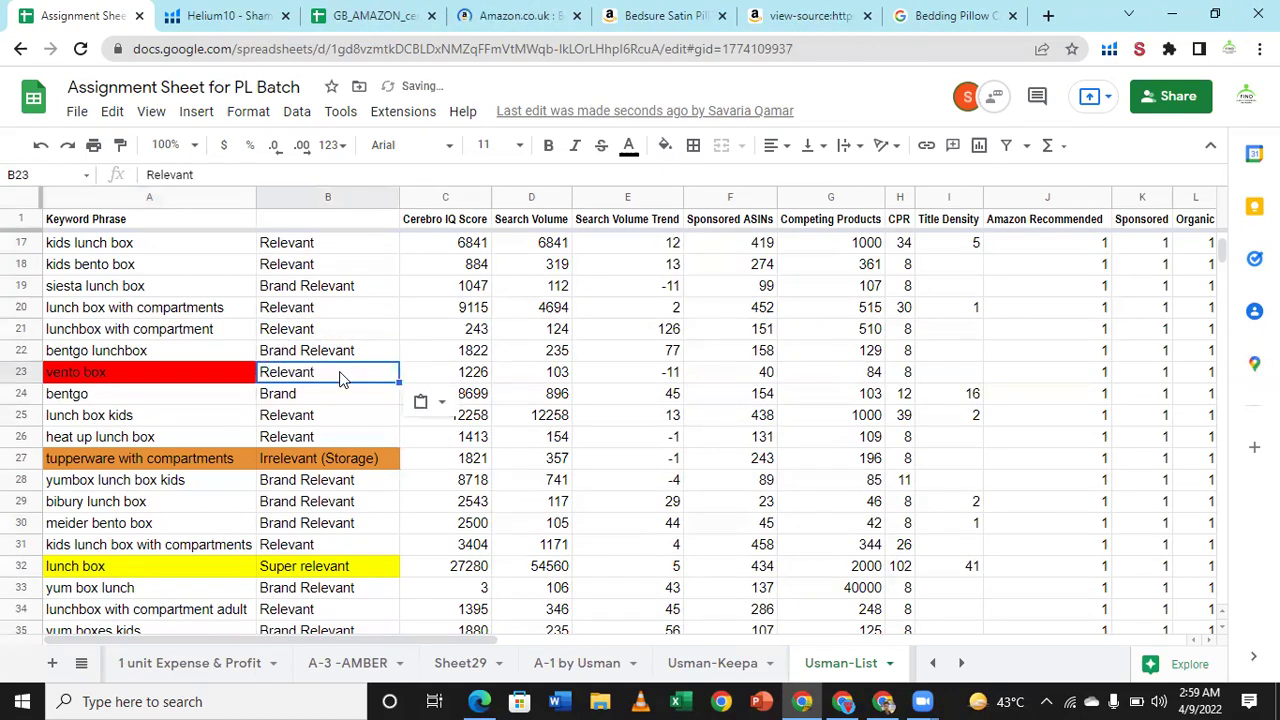
pyautogui.press('Up')
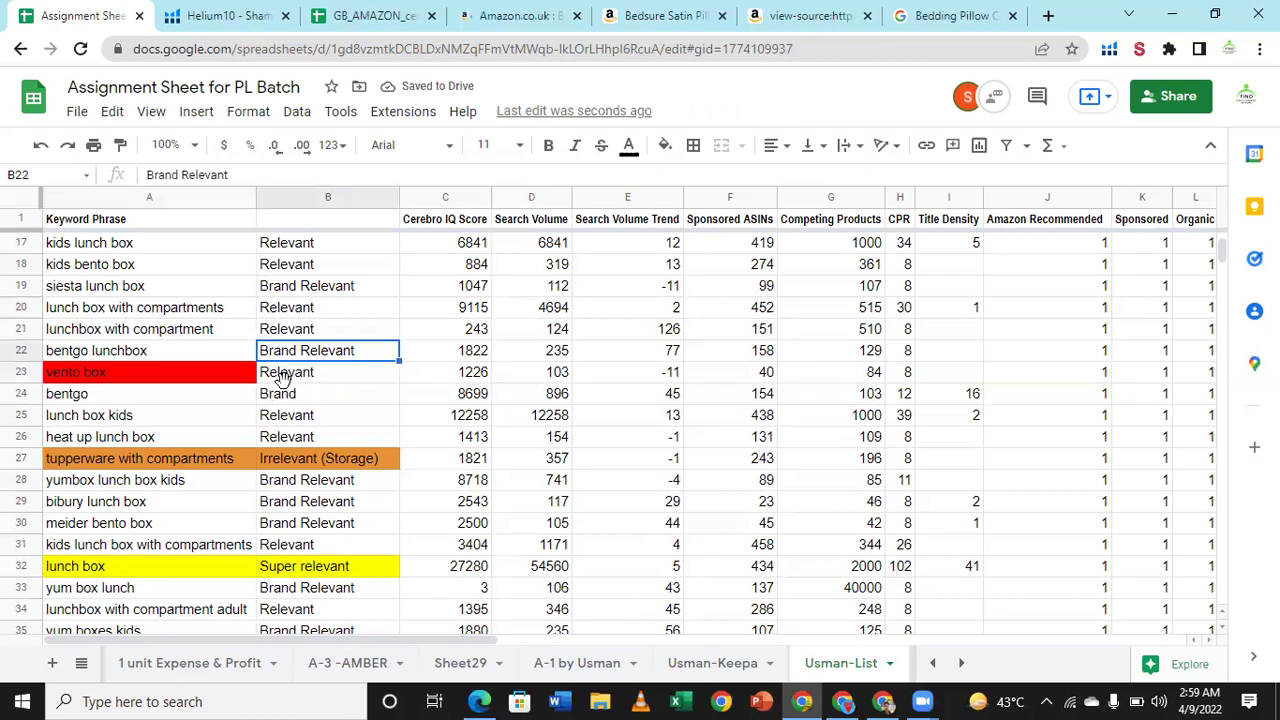
# Step: Clear the four Brand Relevant keyword phrases in A2:A5
pyautogui.scroll(5, 318, 340)
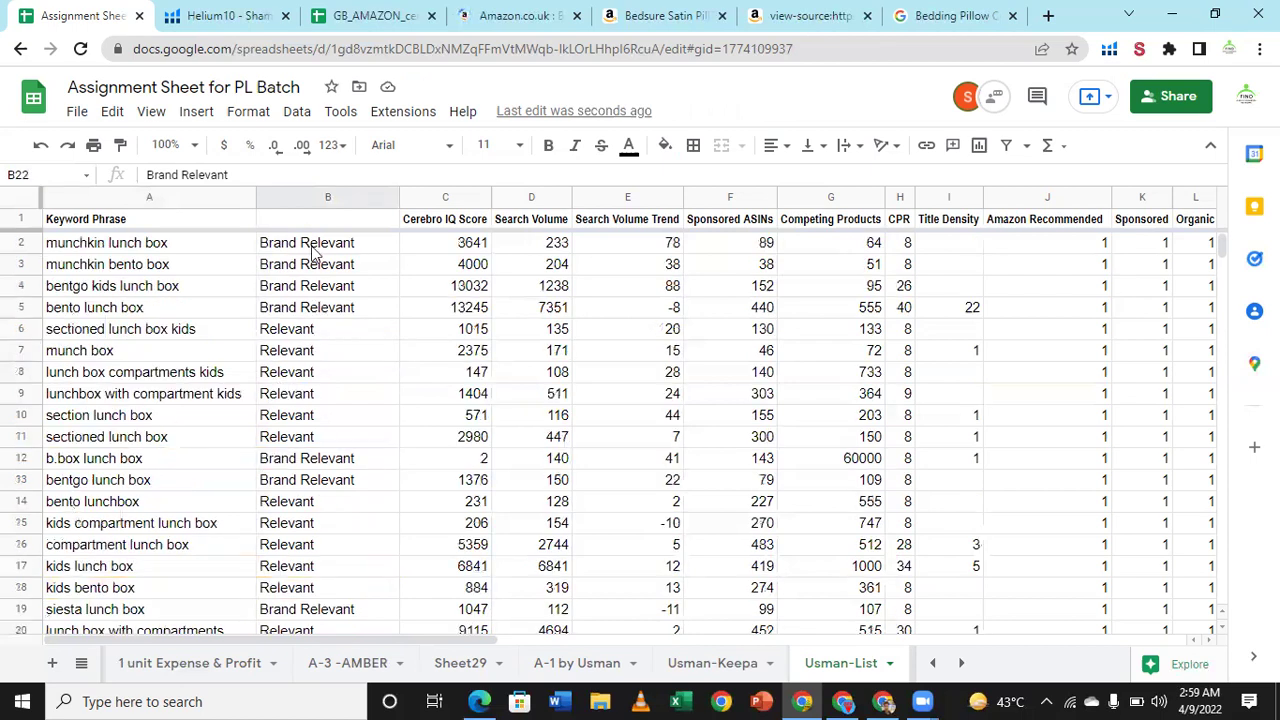
pyautogui.click(313, 250)
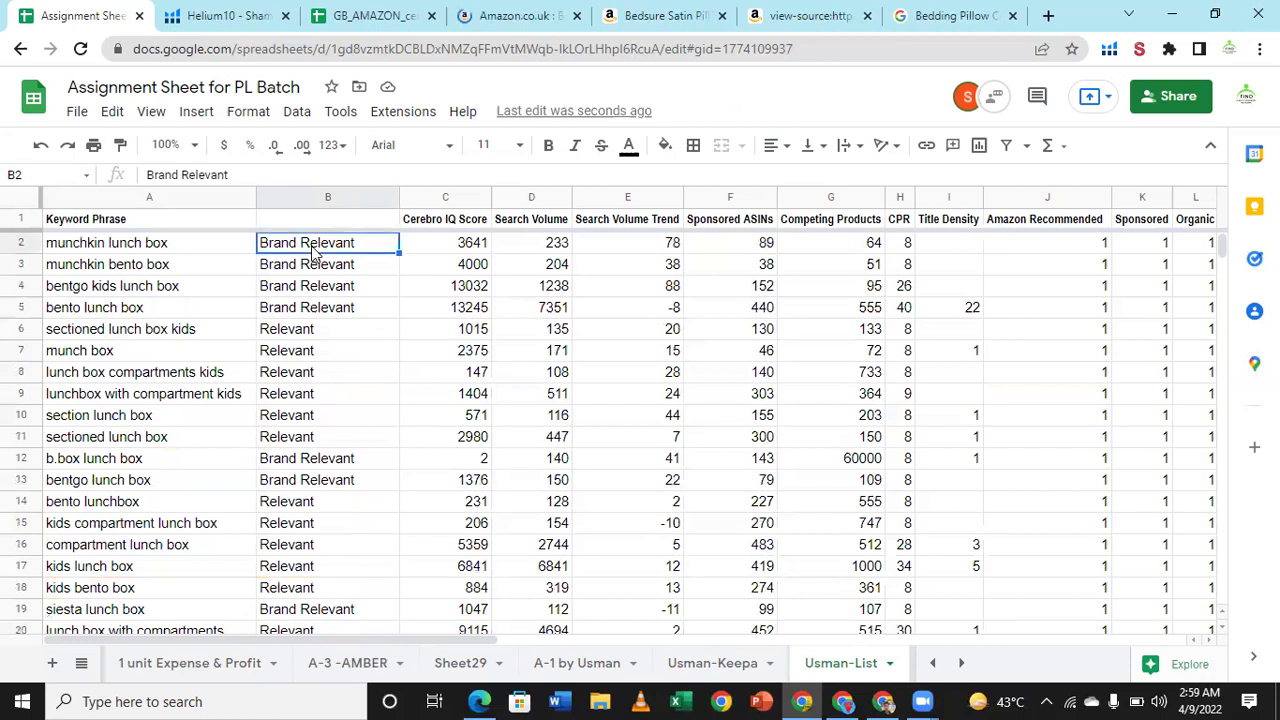
pyautogui.click(221, 250)
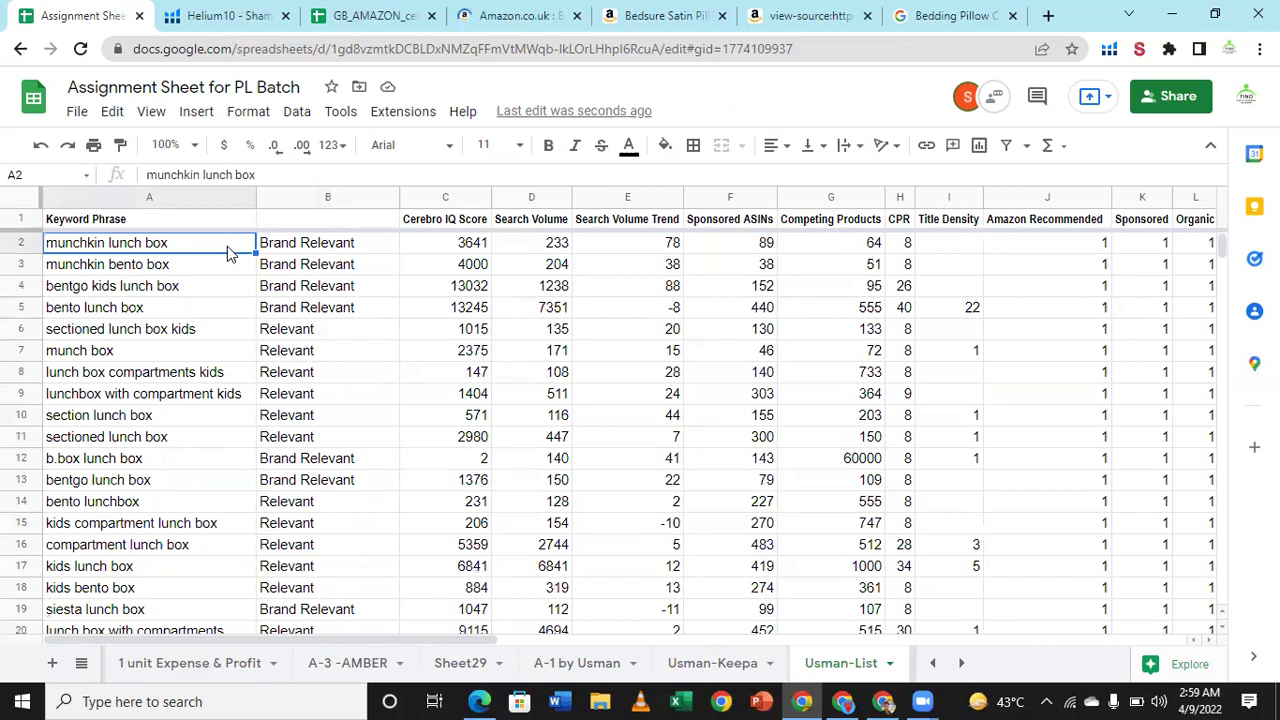
pyautogui.hotkey('shift', 'Down')
pyautogui.hotkey('shift', 'Down')
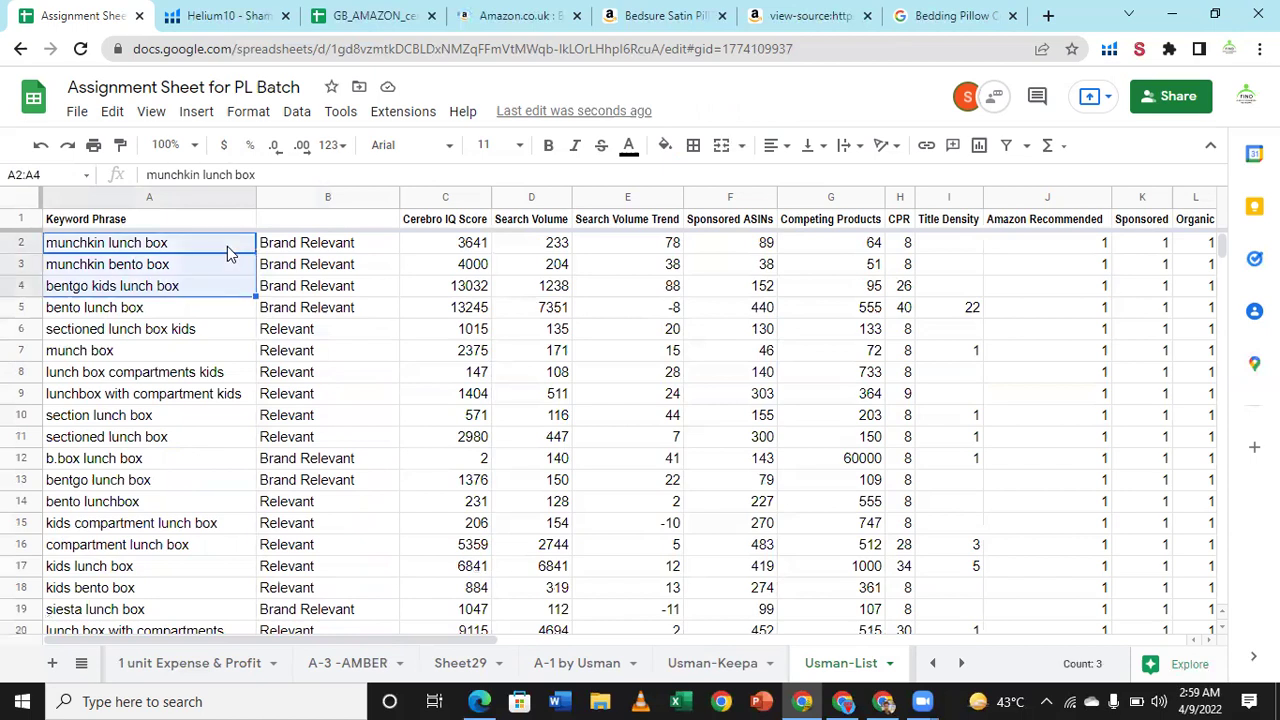
pyautogui.hotkey('shift', 'Down')
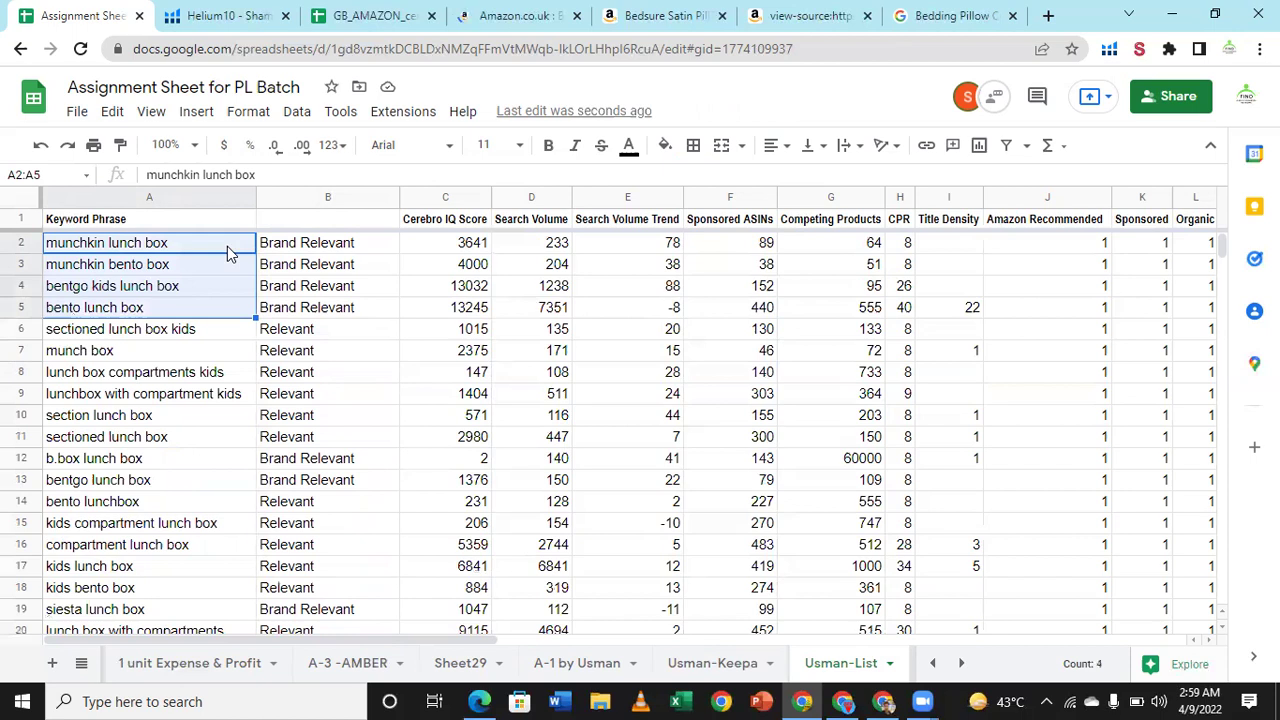
pyautogui.press('Delete')
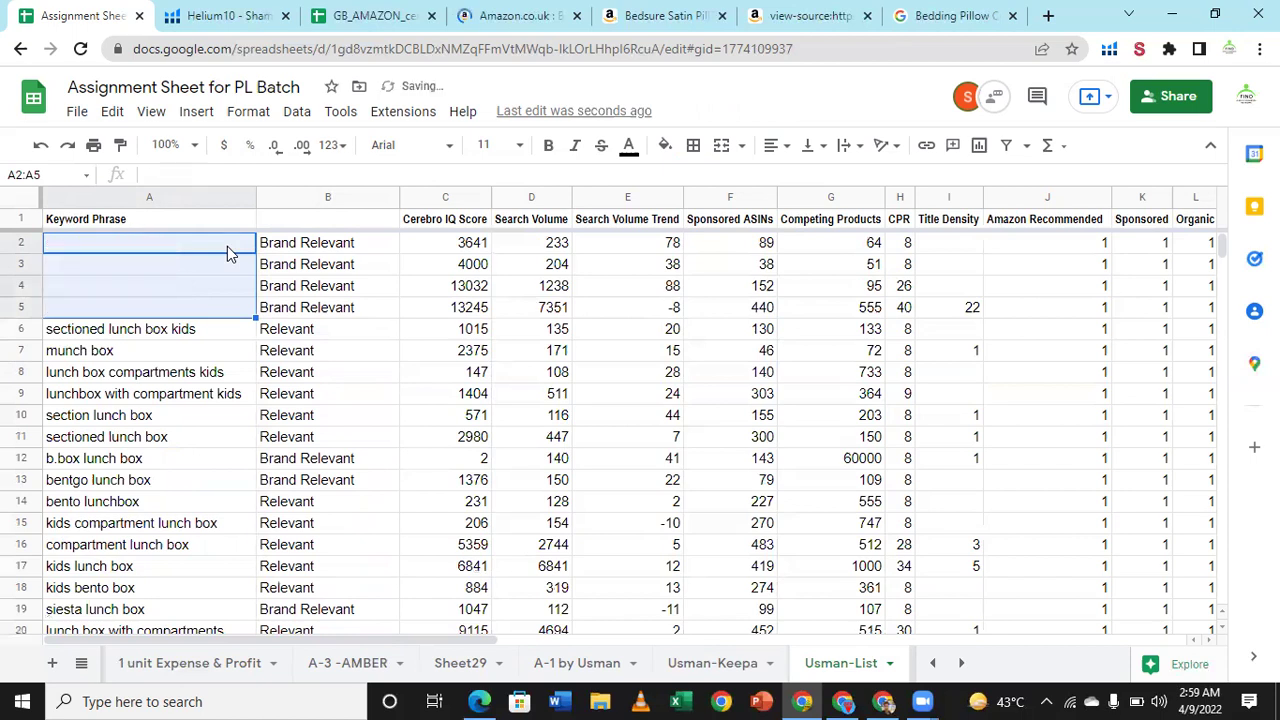
# Step: Clear the Brand Relevant keywords "b.box lunch box" in A12 and "bentgo lunch box" in A13
pyautogui.press('Down')
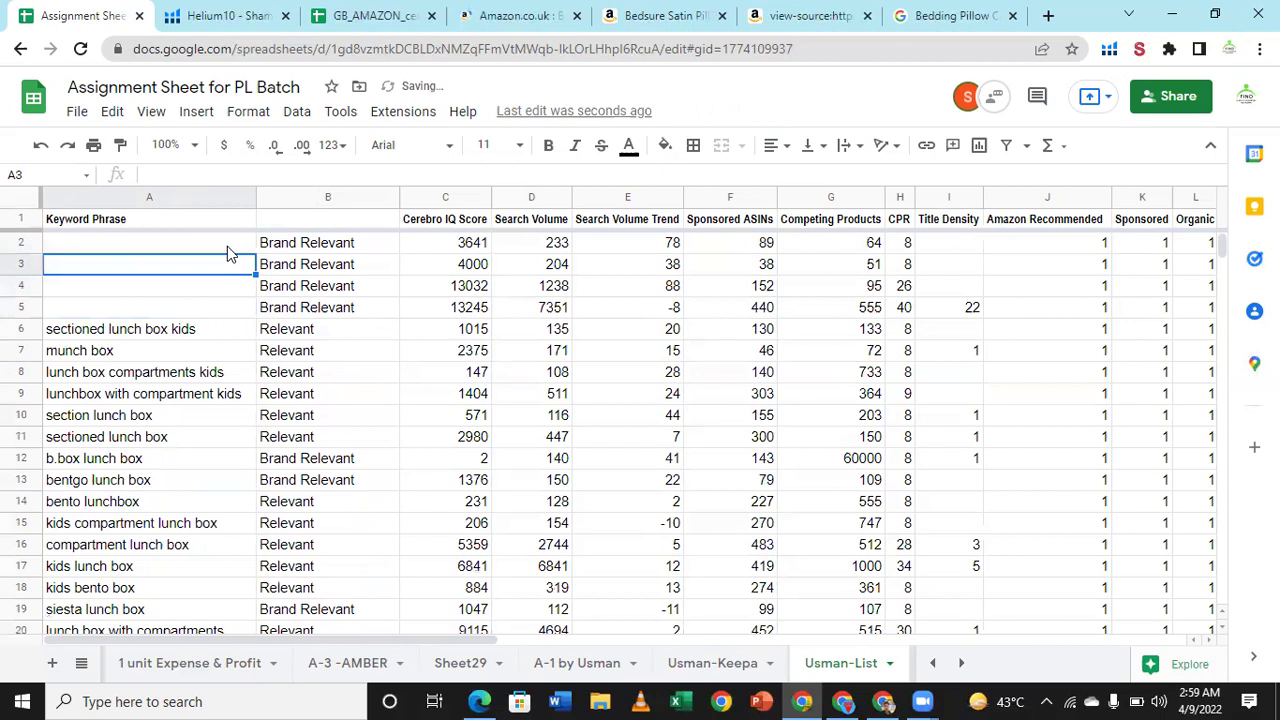
pyautogui.press('Down')
pyautogui.press('Down')
pyautogui.press('Down')
pyautogui.press('Down')
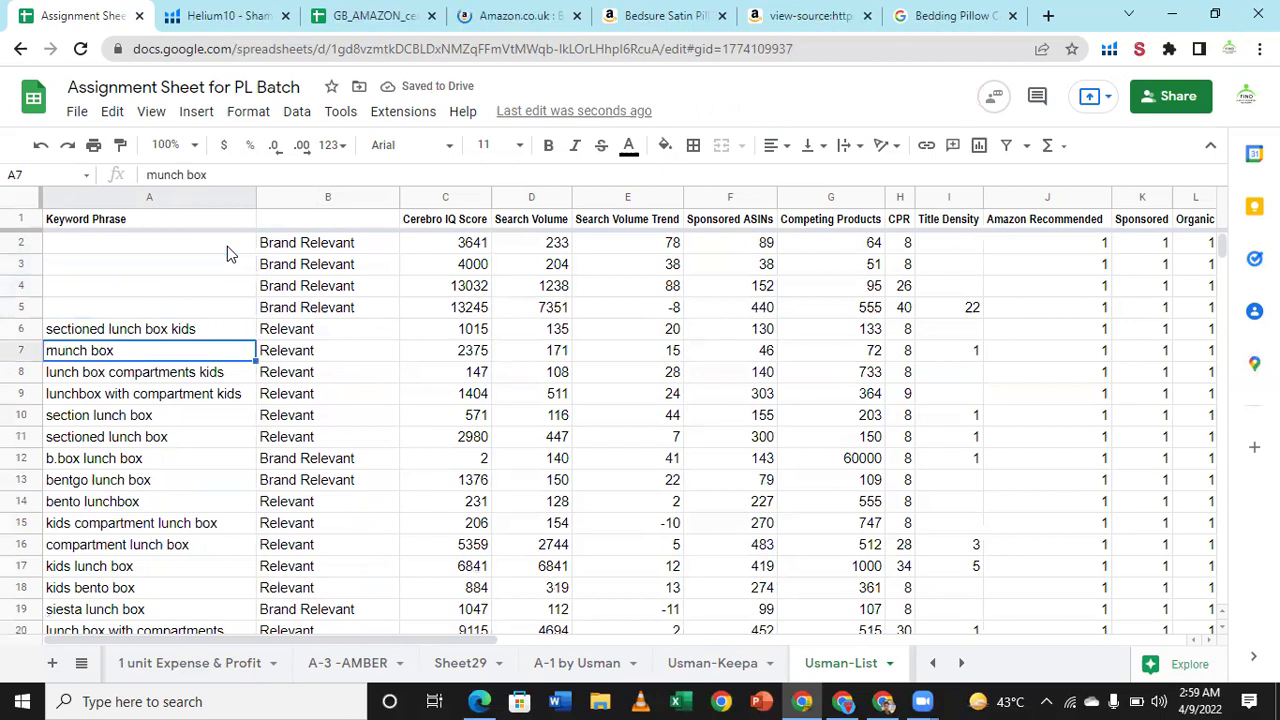
pyautogui.press('Down')
pyautogui.press('Down')
pyautogui.press('Down')
pyautogui.press('Down')
pyautogui.press('Down')
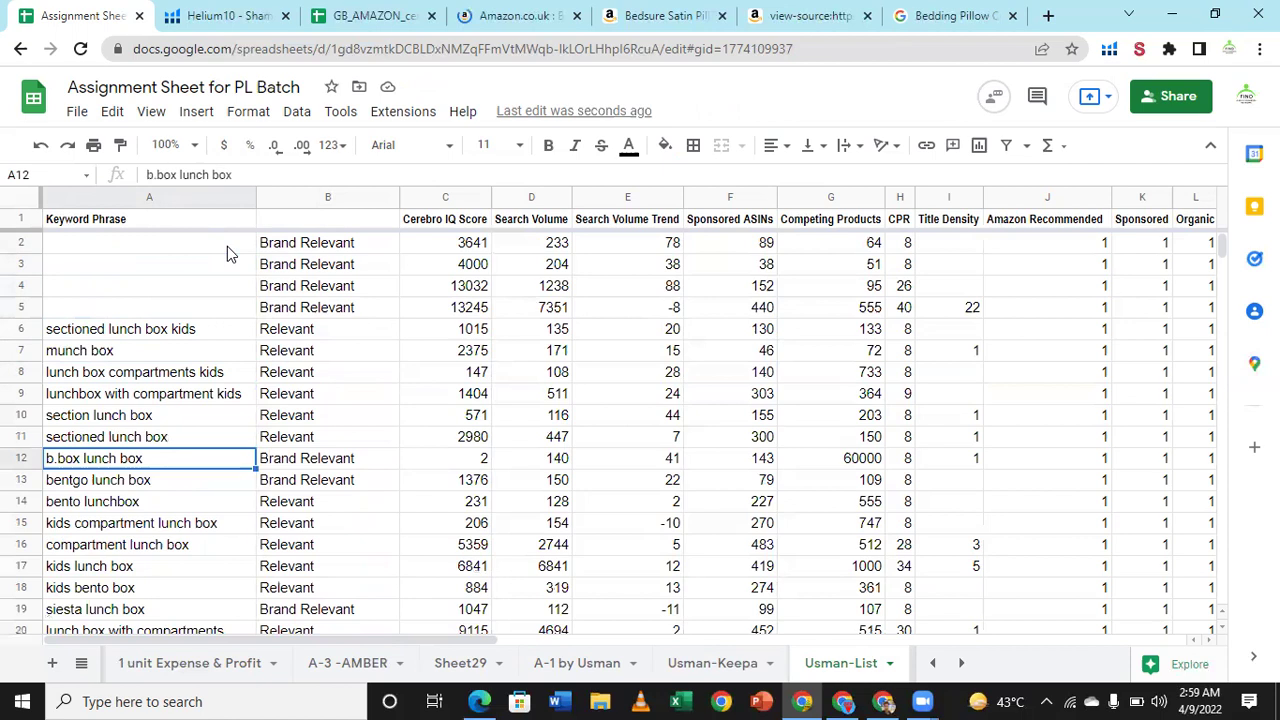
pyautogui.press('Delete')
pyautogui.press('Down')
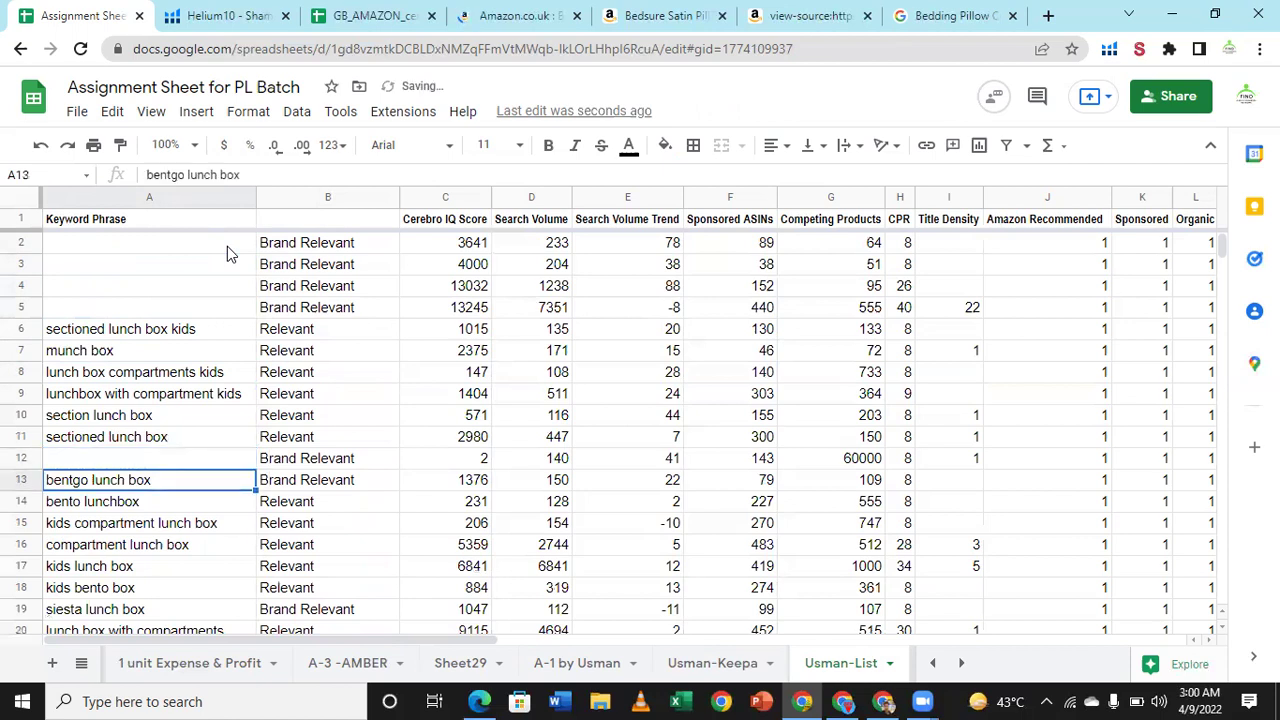
pyautogui.press('Delete')
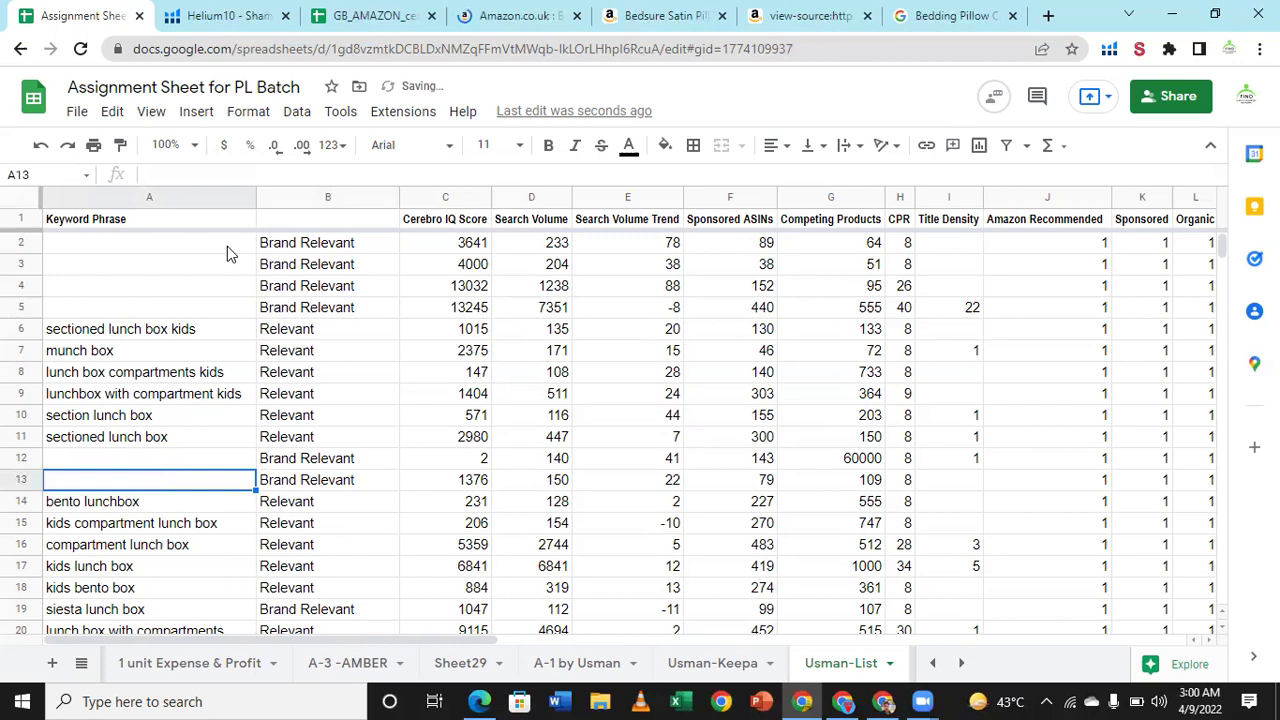
# Step: Clear the Brand Relevant keyword "siesta lunch box" in A19
pyautogui.press('Down')
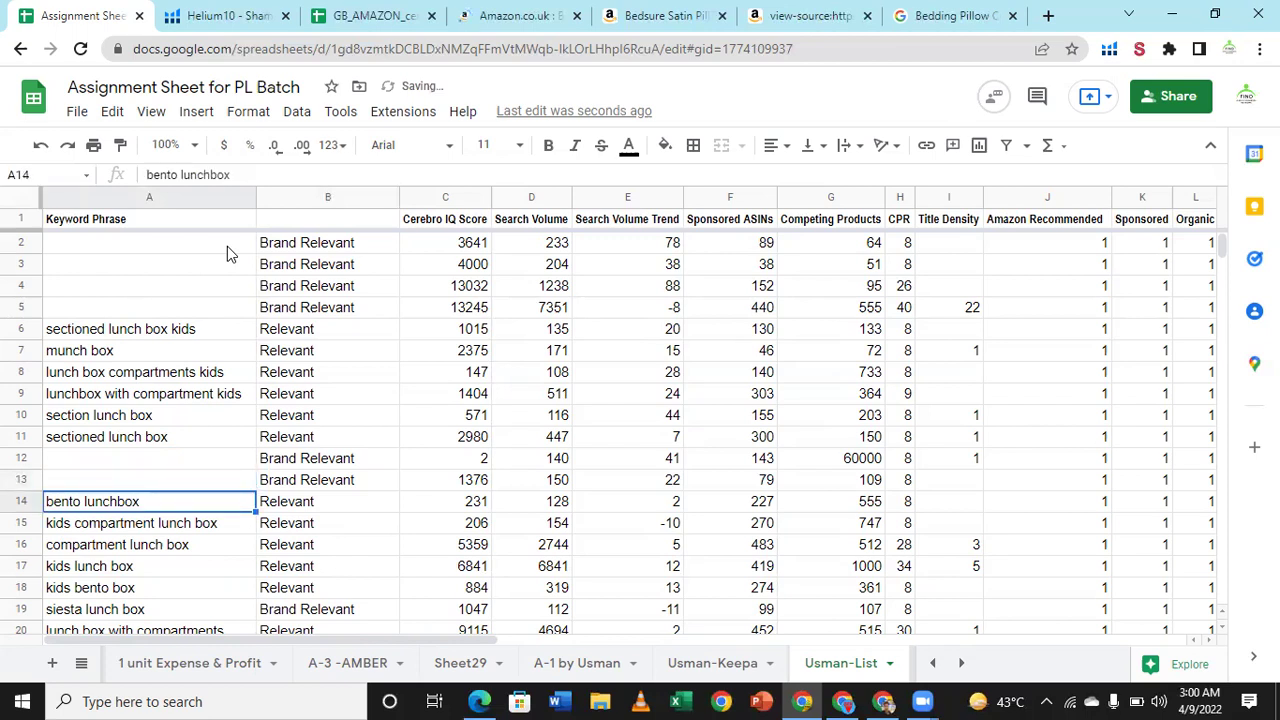
pyautogui.press('Down')
pyautogui.press('Down')
pyautogui.press('Down')
pyautogui.press('Down')
pyautogui.press('Down')
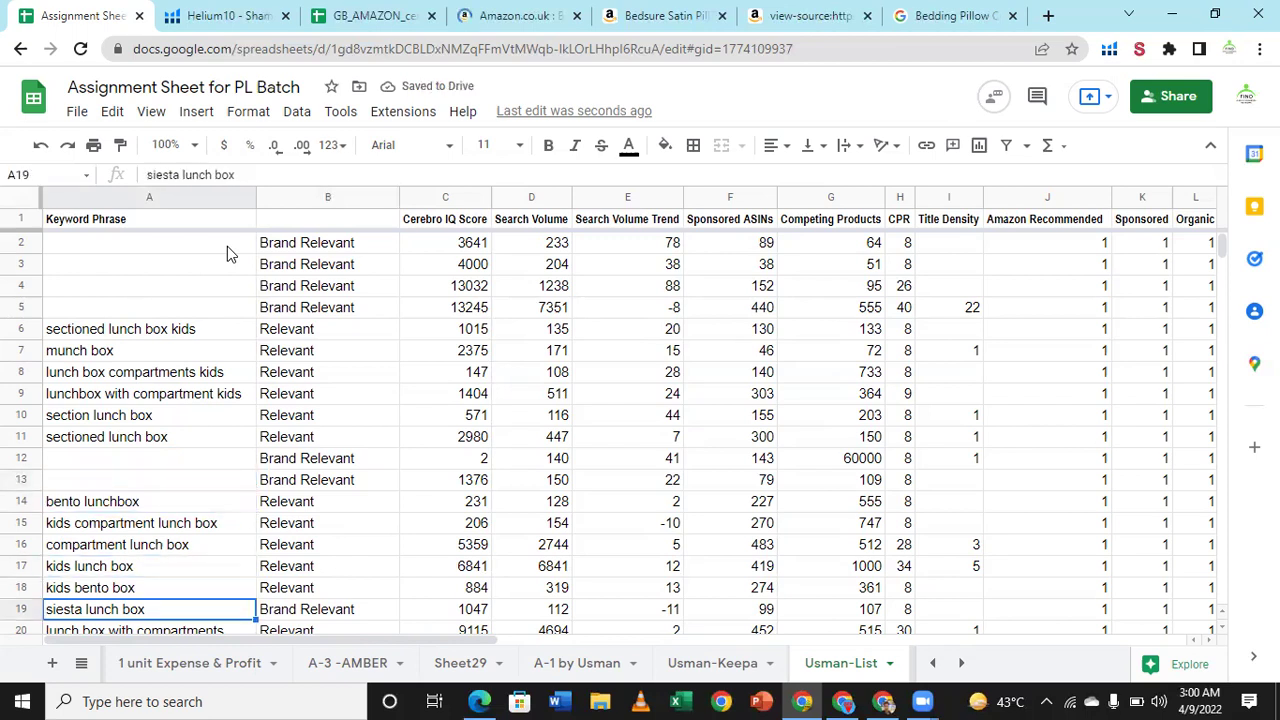
pyautogui.press('Delete')
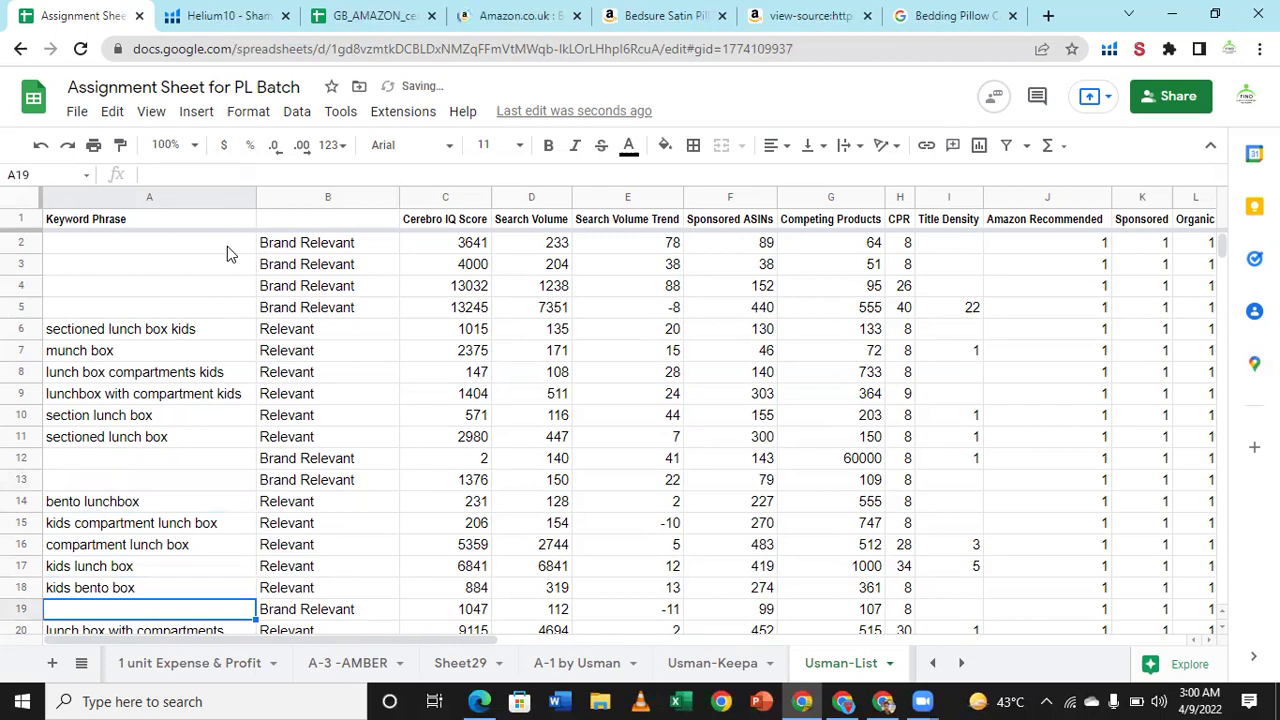
pyautogui.press('Down')
pyautogui.press('Down')
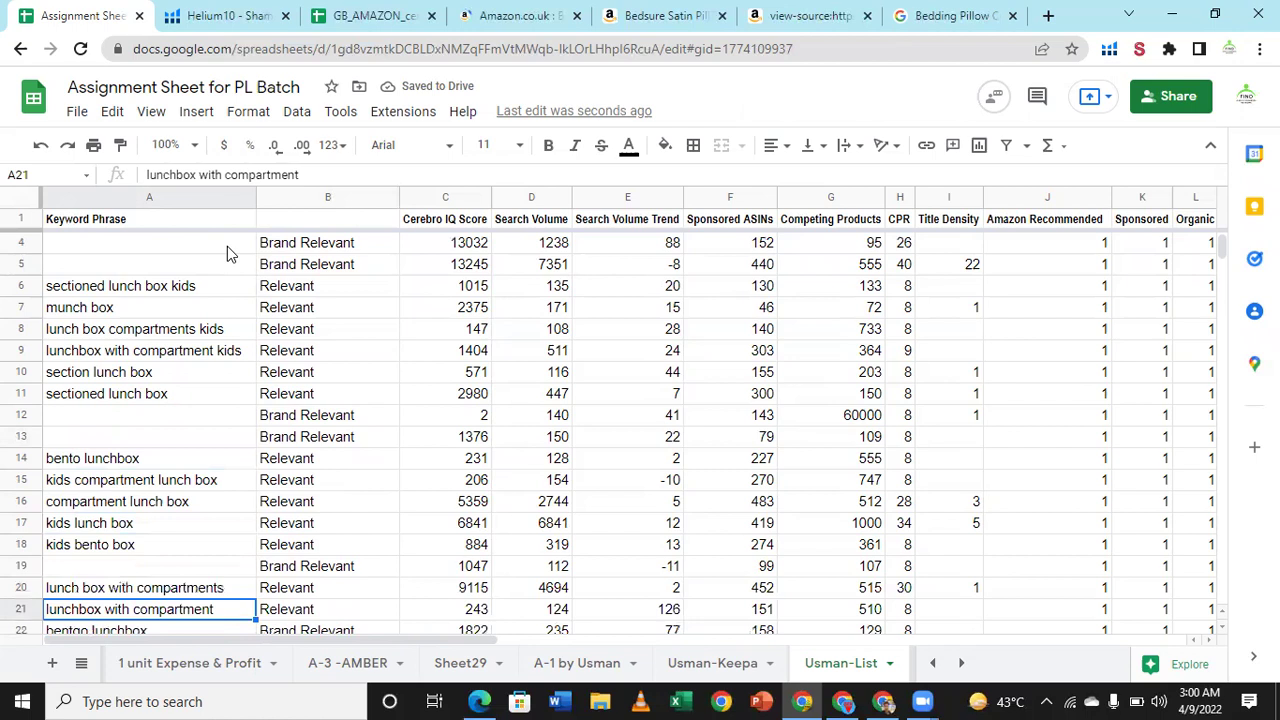
# Step: Clear the brand keywords "bentgo lunchbox" in A22 and "bentgo" in A24
pyautogui.press('Down')
pyautogui.press('Down')
pyautogui.press('Up')
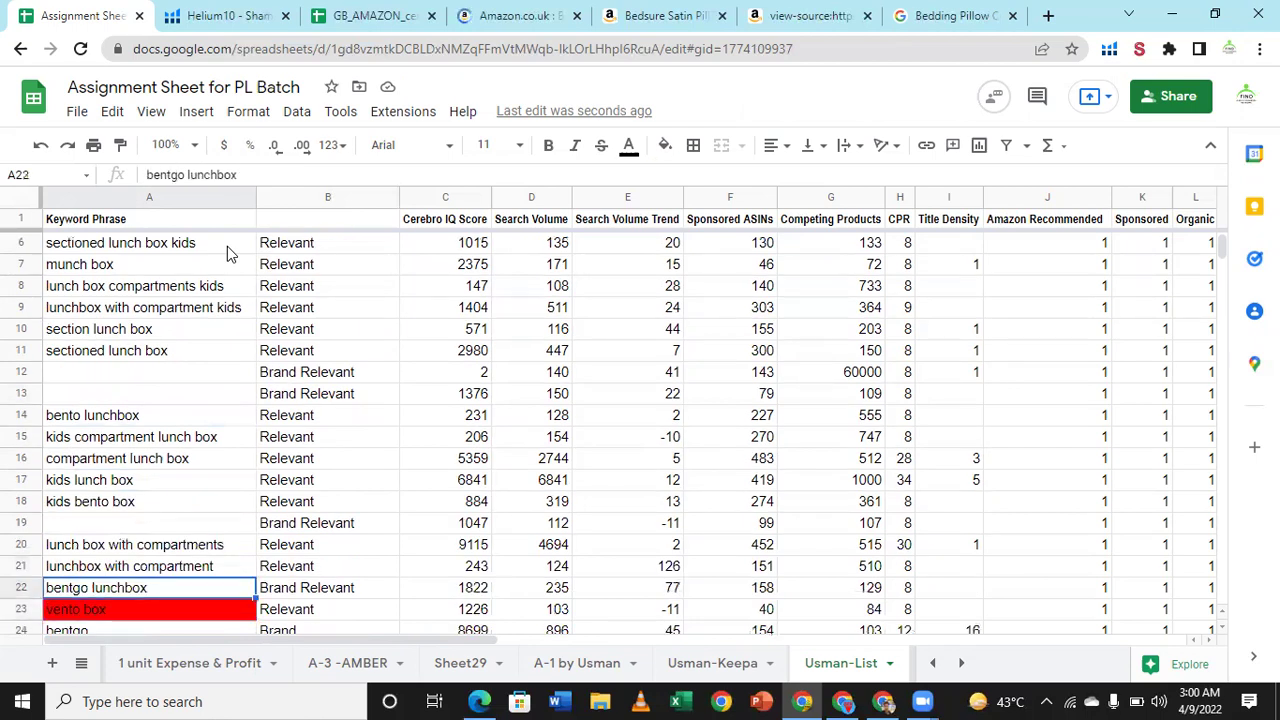
pyautogui.press('Delete')
pyautogui.press('Down')
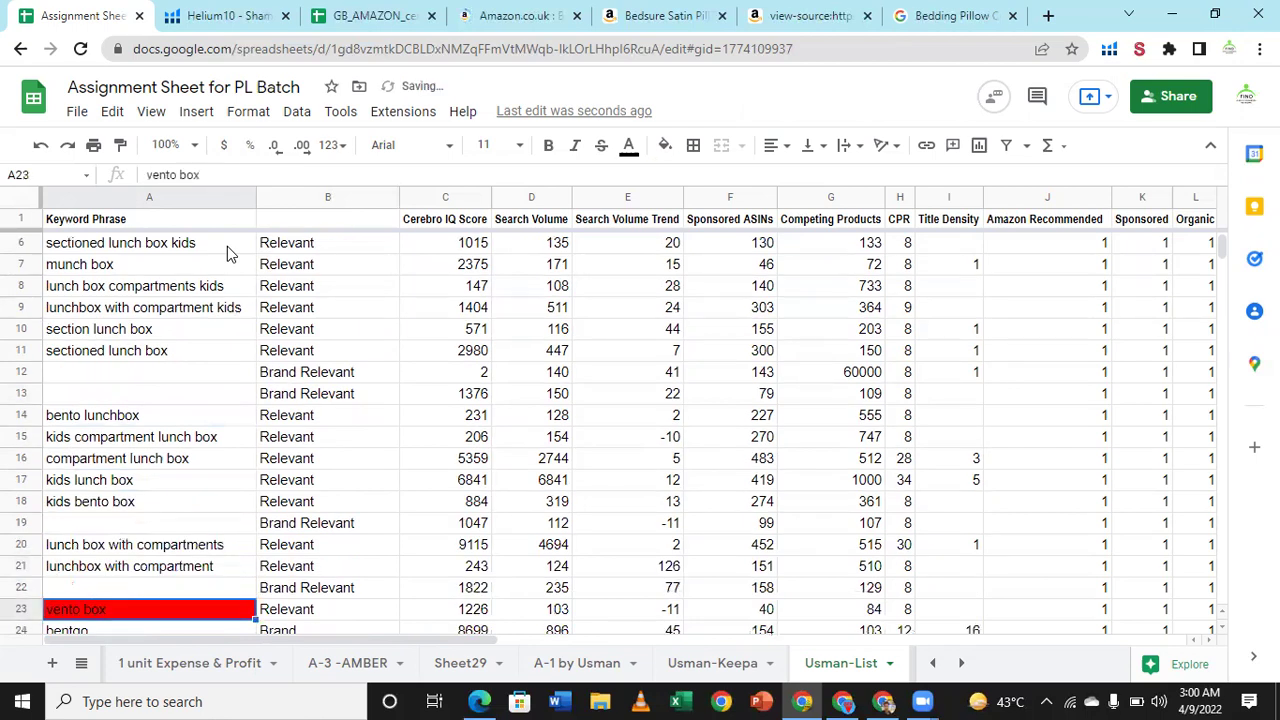
pyautogui.press('Down')
pyautogui.press('Down')
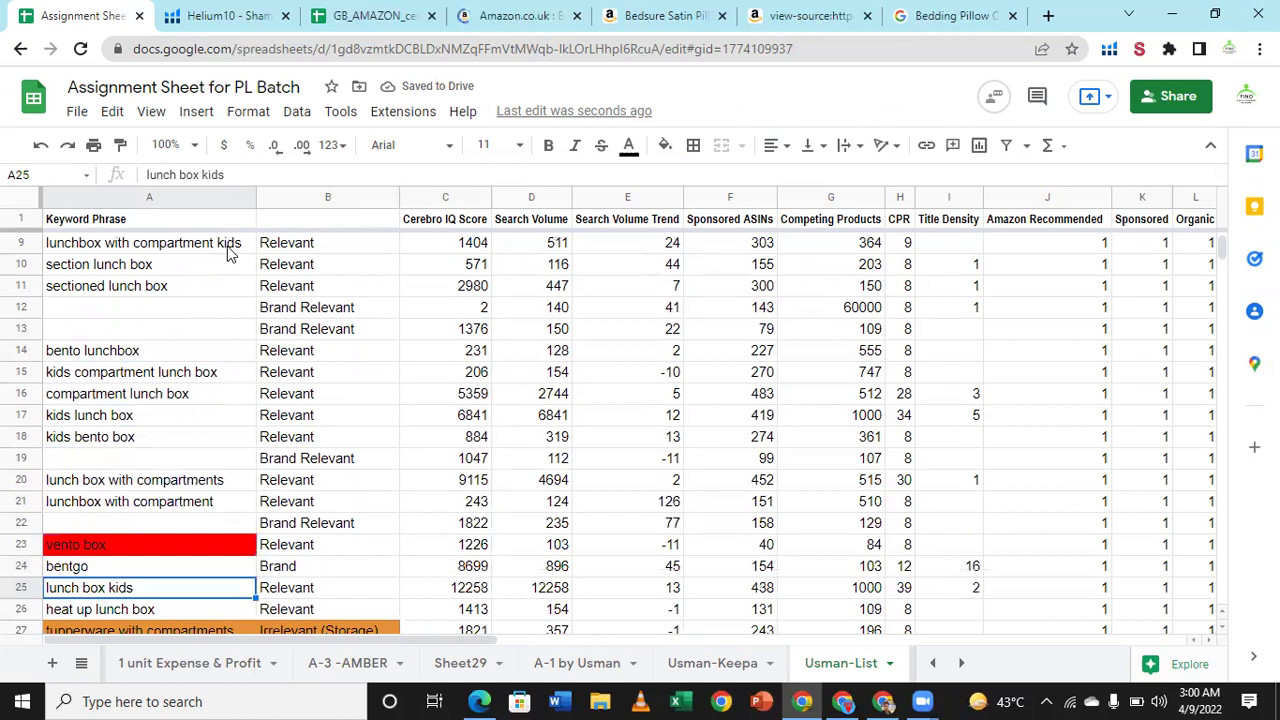
pyautogui.press('Up')
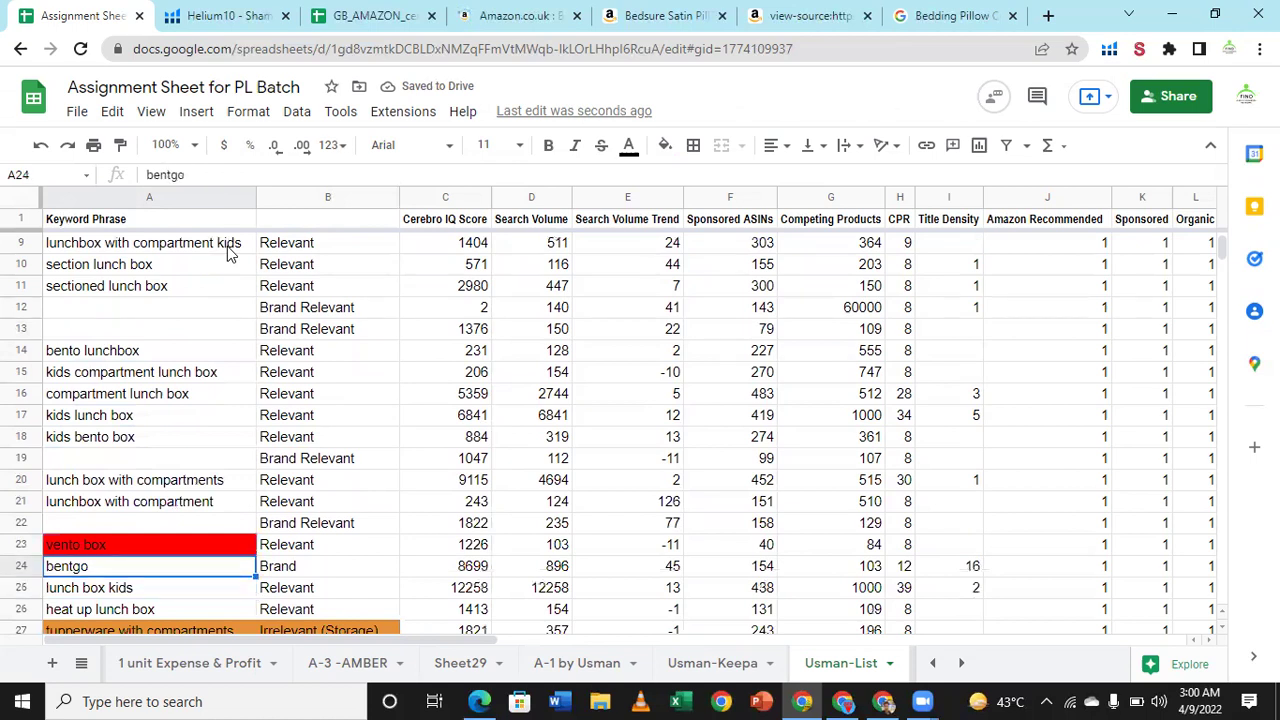
pyautogui.press('Delete')
# Step: Clear the irrelevant storage keyword "tupperware with compartments" in A27
pyautogui.press('Down')
pyautogui.press('Down')
pyautogui.press('Down')
pyautogui.press('Down')
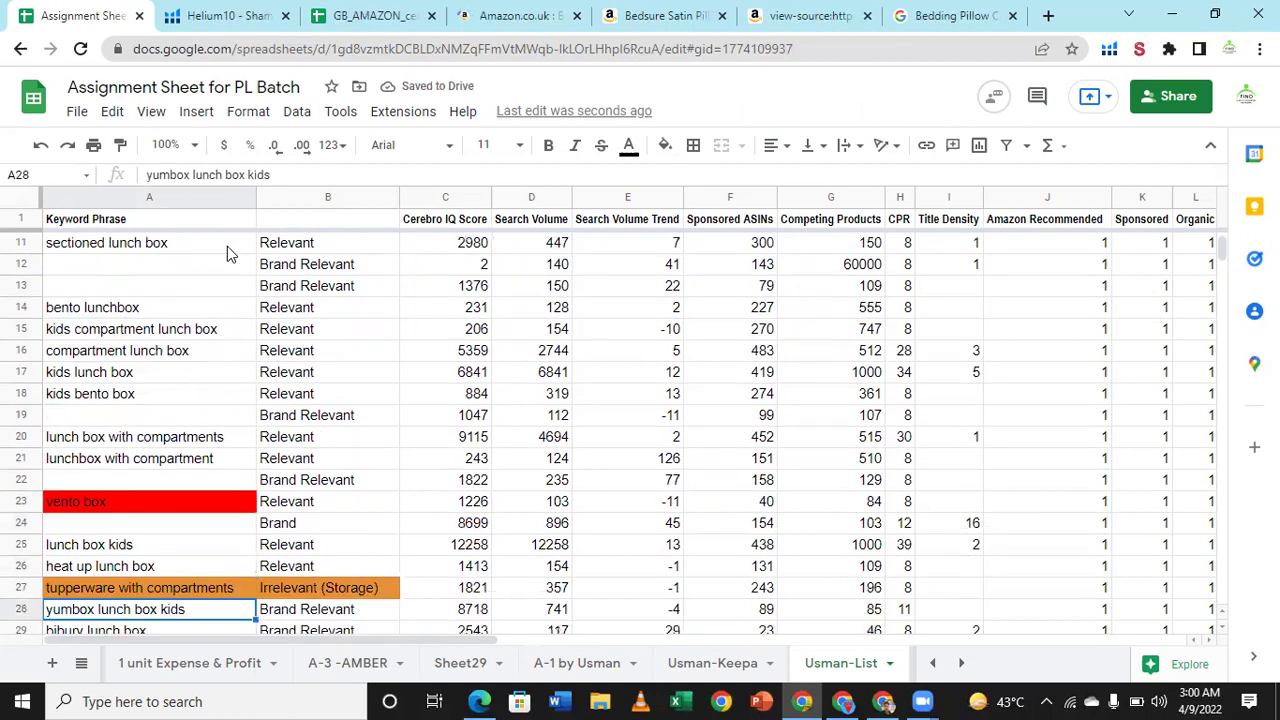
pyautogui.press('Down')
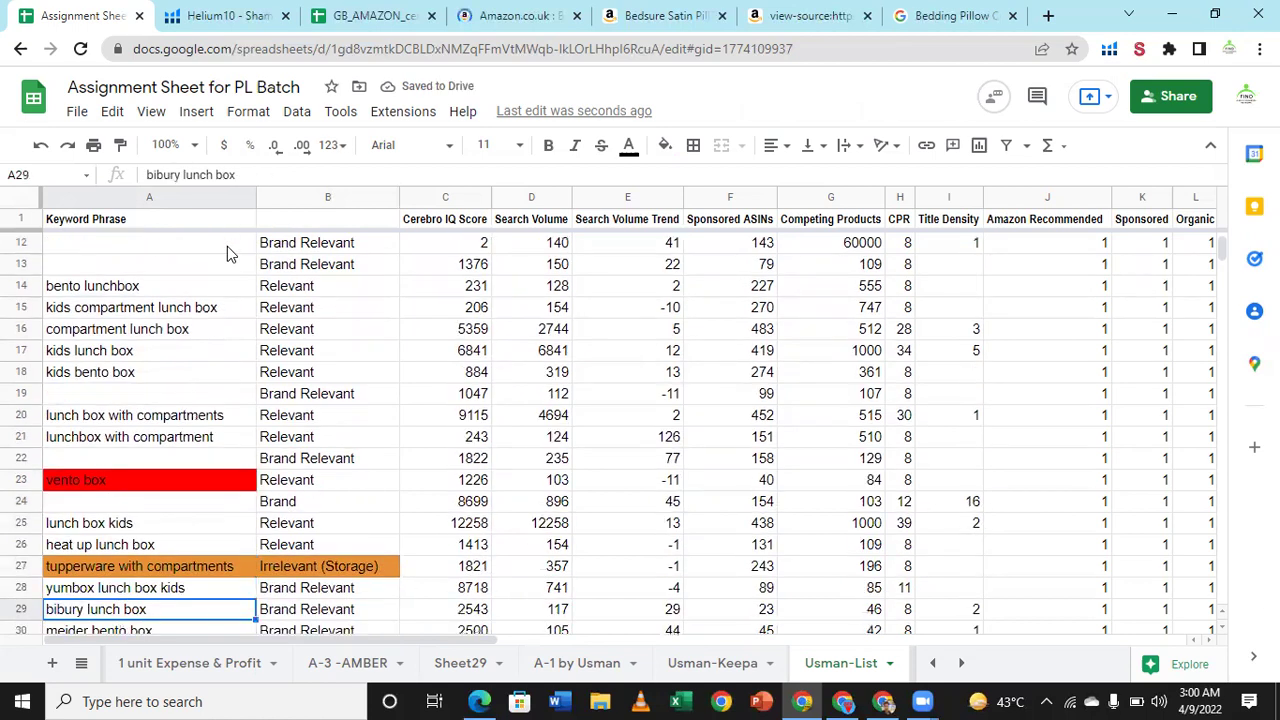
pyautogui.press('Up')
pyautogui.press('Up')
pyautogui.press('Up')
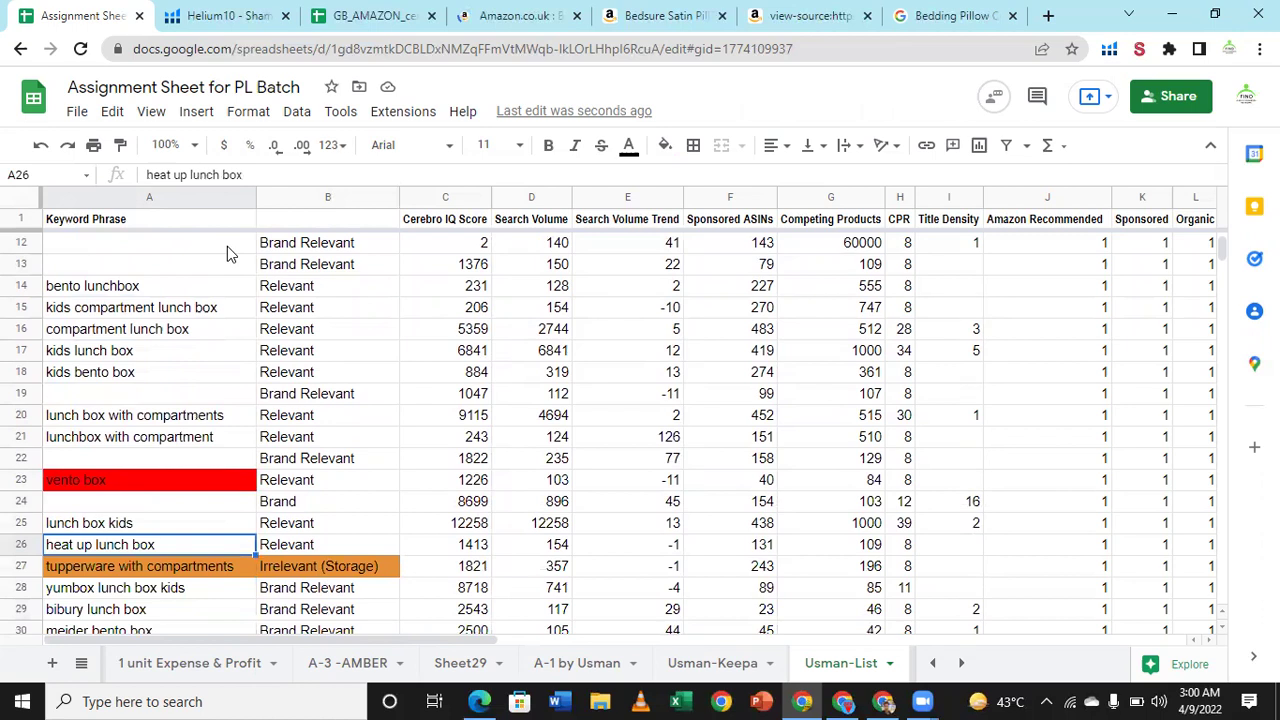
pyautogui.press('Down')
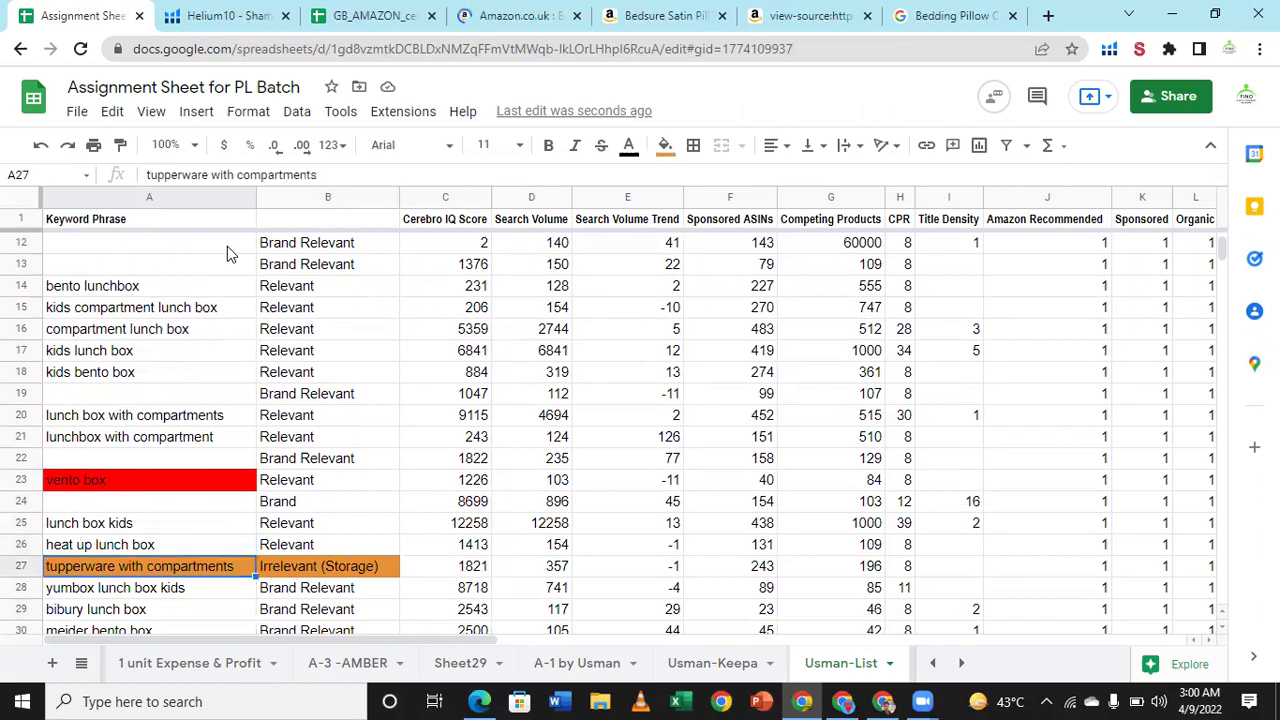
pyautogui.press('Delete')
# Step: Clear the Brand Relevant keywords "yumbox lunch box kids", "bibury lunch box" and "meider bento box" in A28:A30
pyautogui.press('Down')
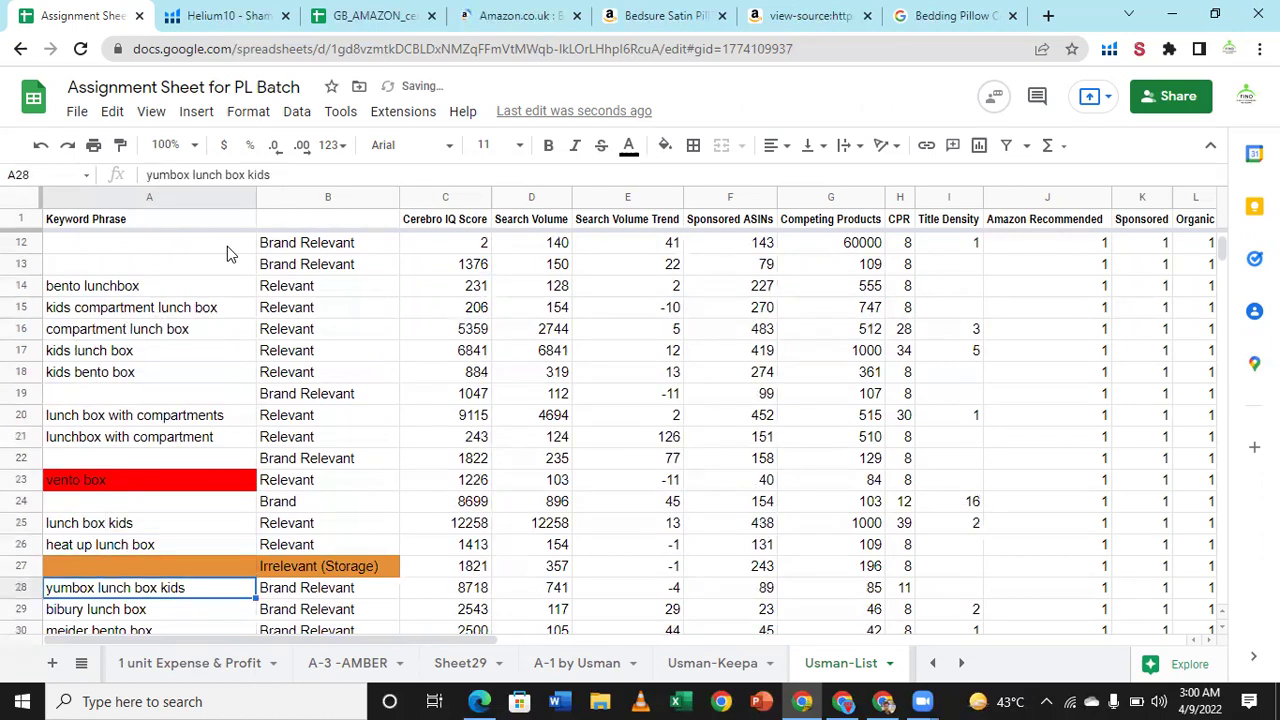
pyautogui.press('Delete')
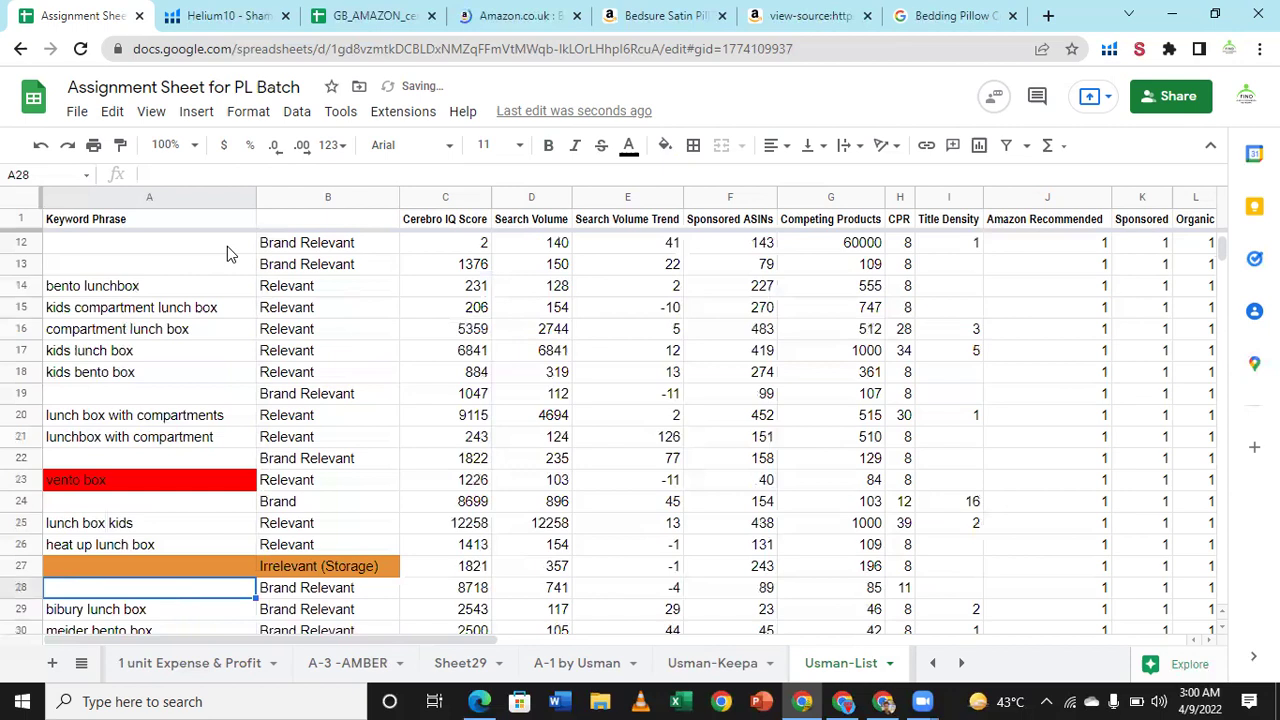
pyautogui.press('Down')
pyautogui.press('Delete')
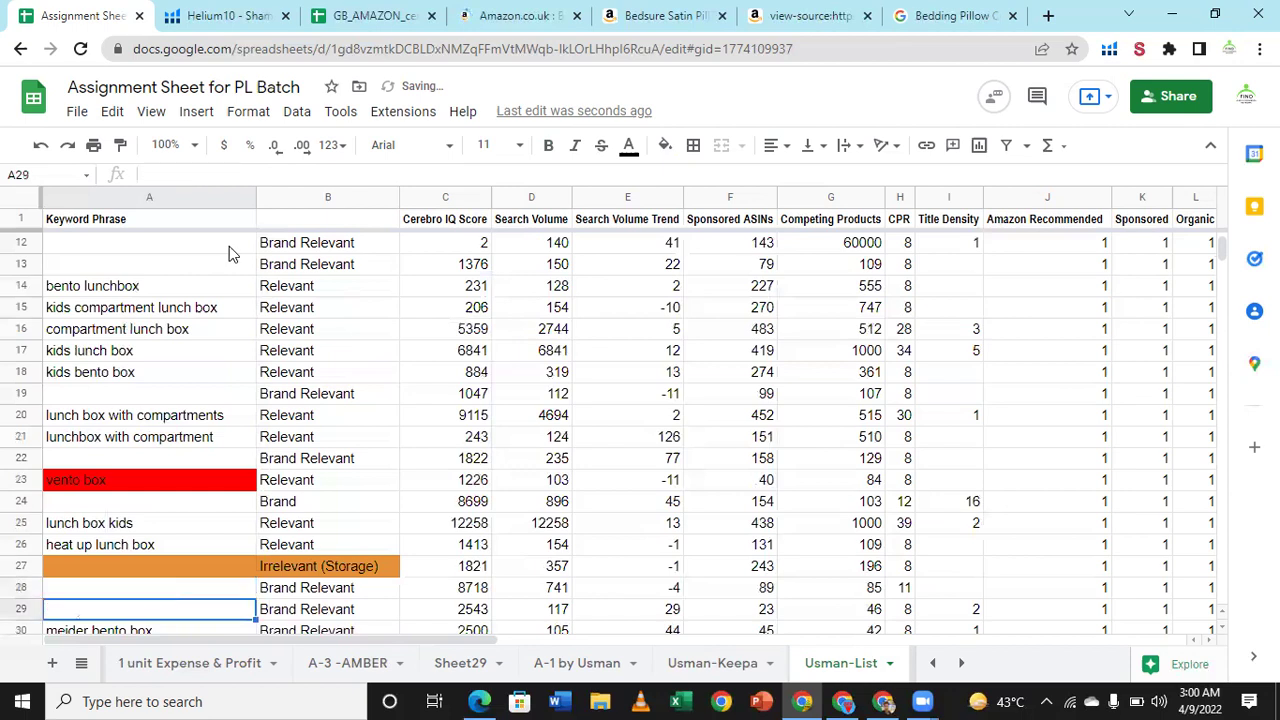
pyautogui.press('Down')
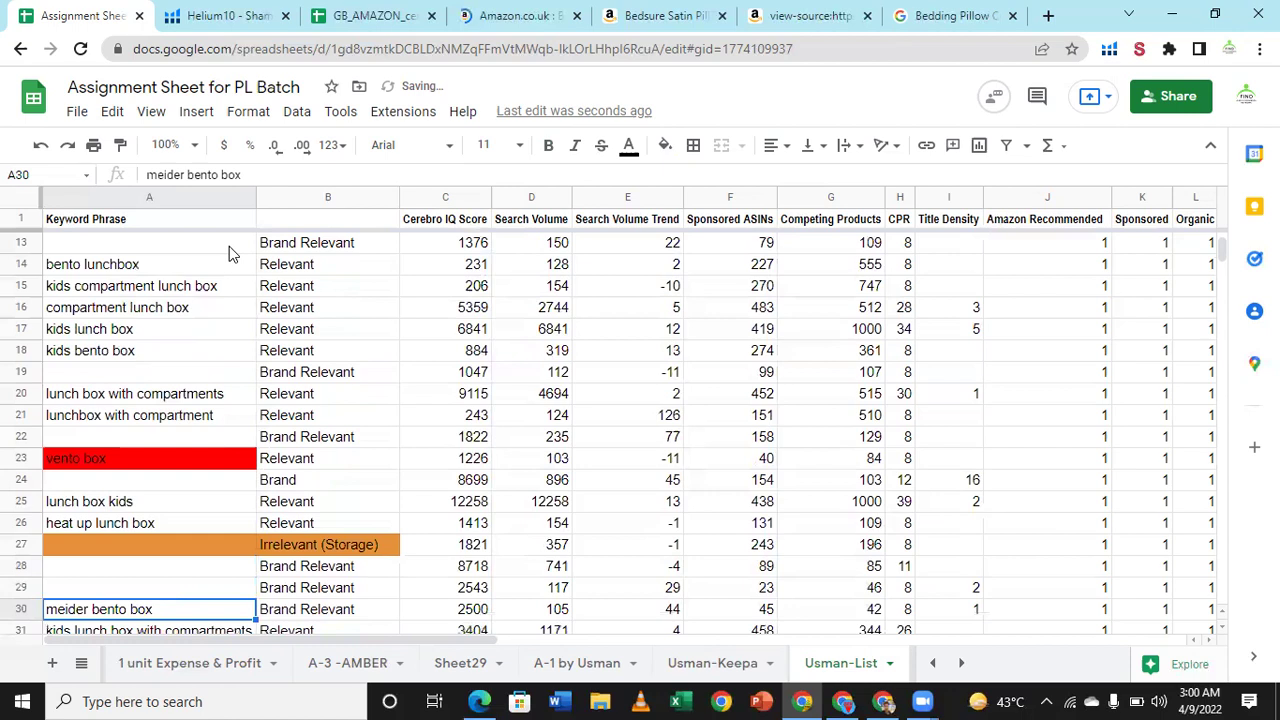
pyautogui.press('Delete')
# Step: Clear the Brand Relevant keywords "yum box lunch" in A33 and "yum boxes kids" in A35
pyautogui.press('Down')
pyautogui.press('Down')
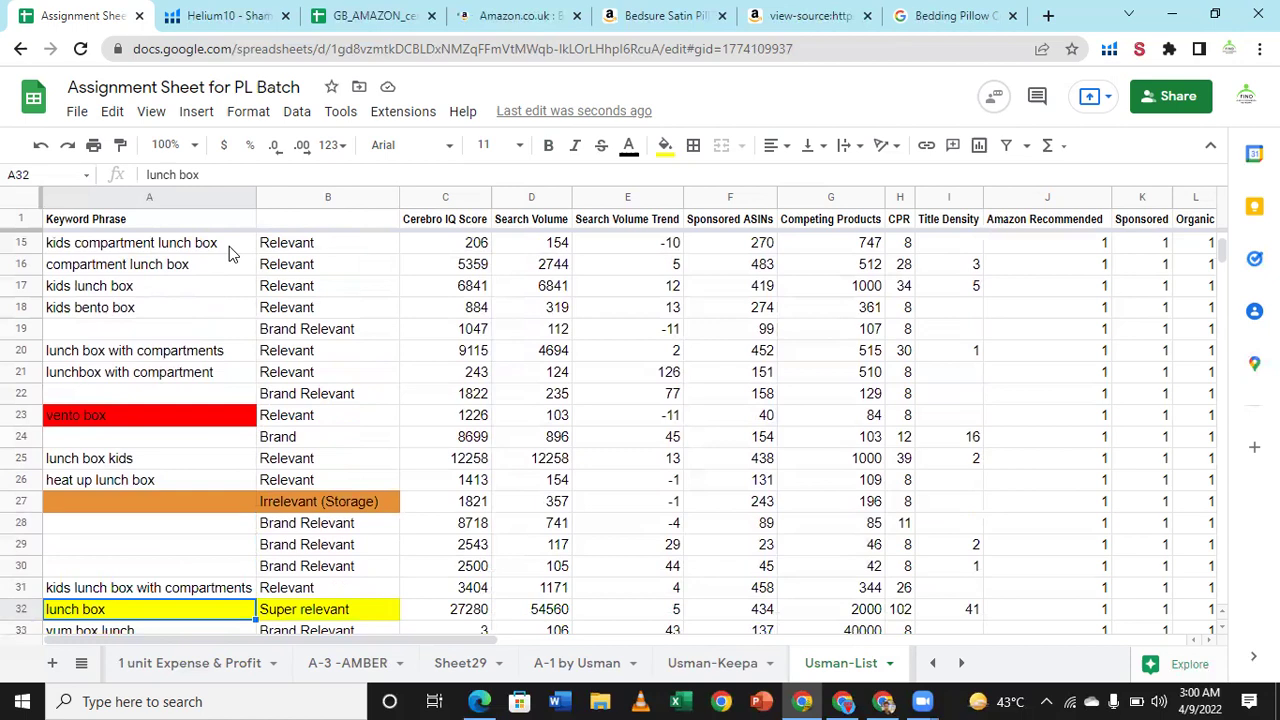
pyautogui.press('Down')
pyautogui.press('Down')
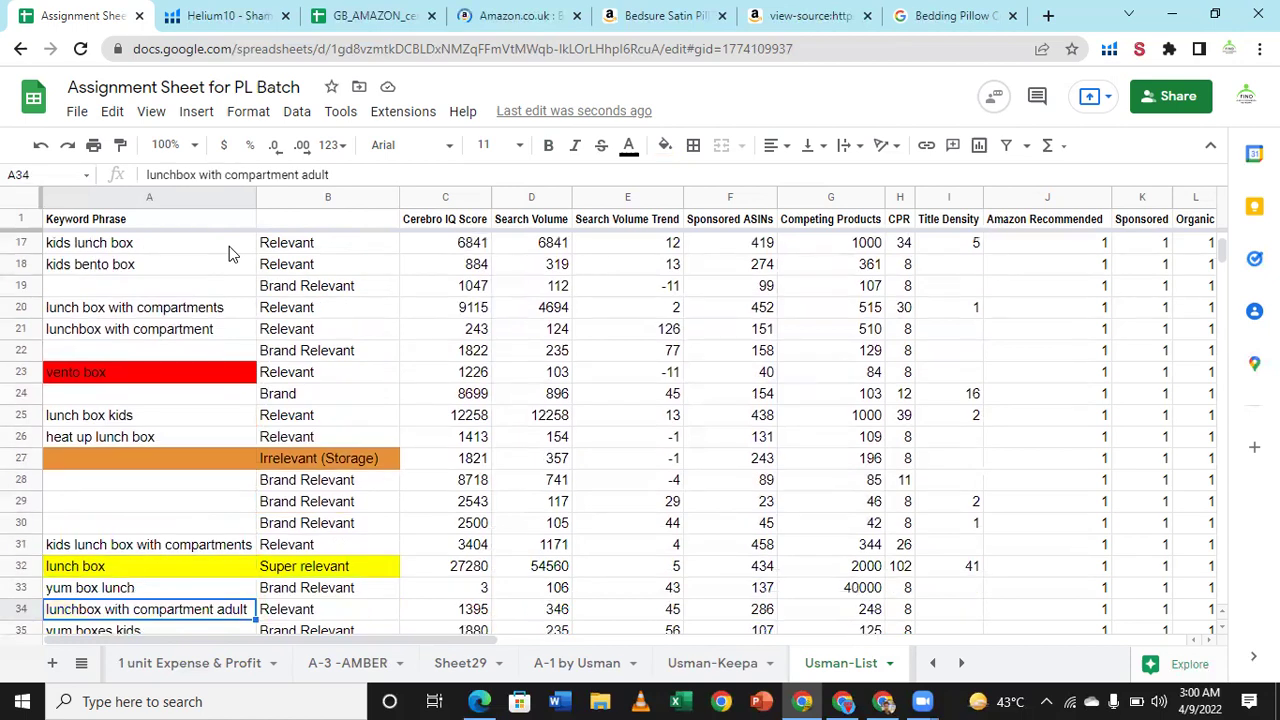
pyautogui.press('Up')
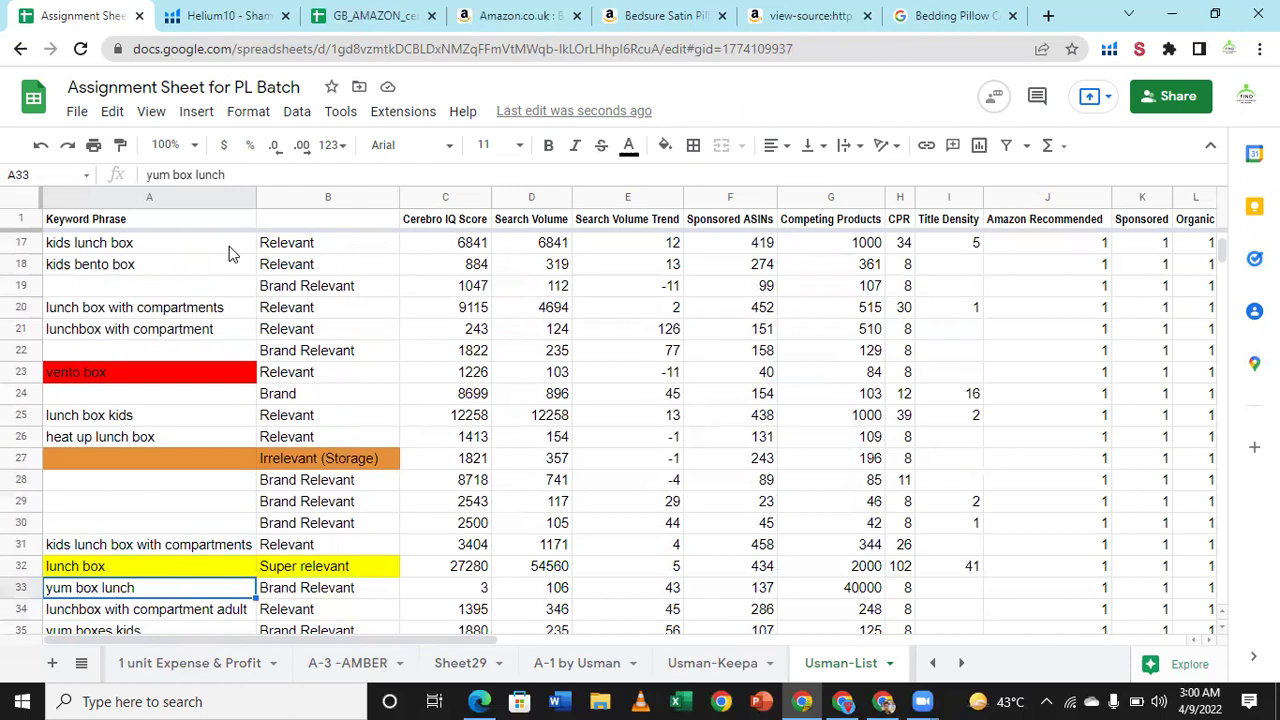
pyautogui.press('Delete')
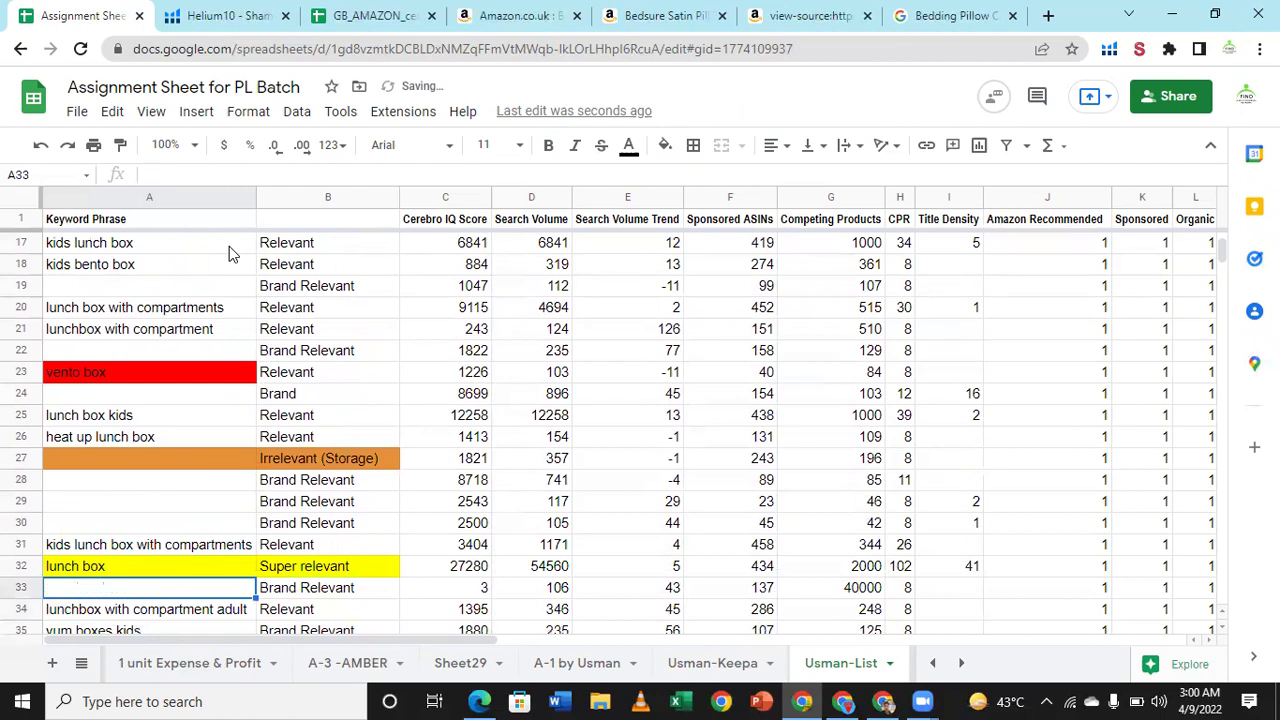
pyautogui.press('Down')
pyautogui.press('Down')
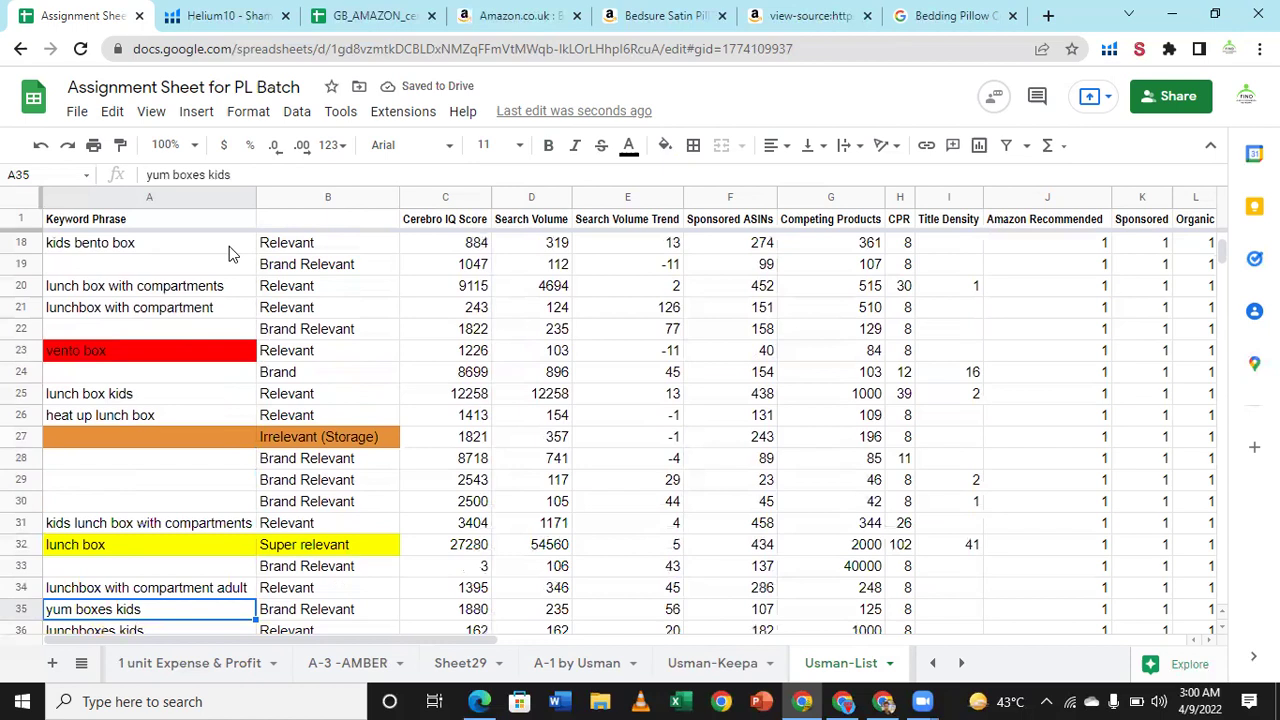
pyautogui.press('Delete')
# Step: Clear the Brand Relevant keywords "omie lunch box" in A37 and "omie box" in A38
pyautogui.press('Down')
pyautogui.press('Down')
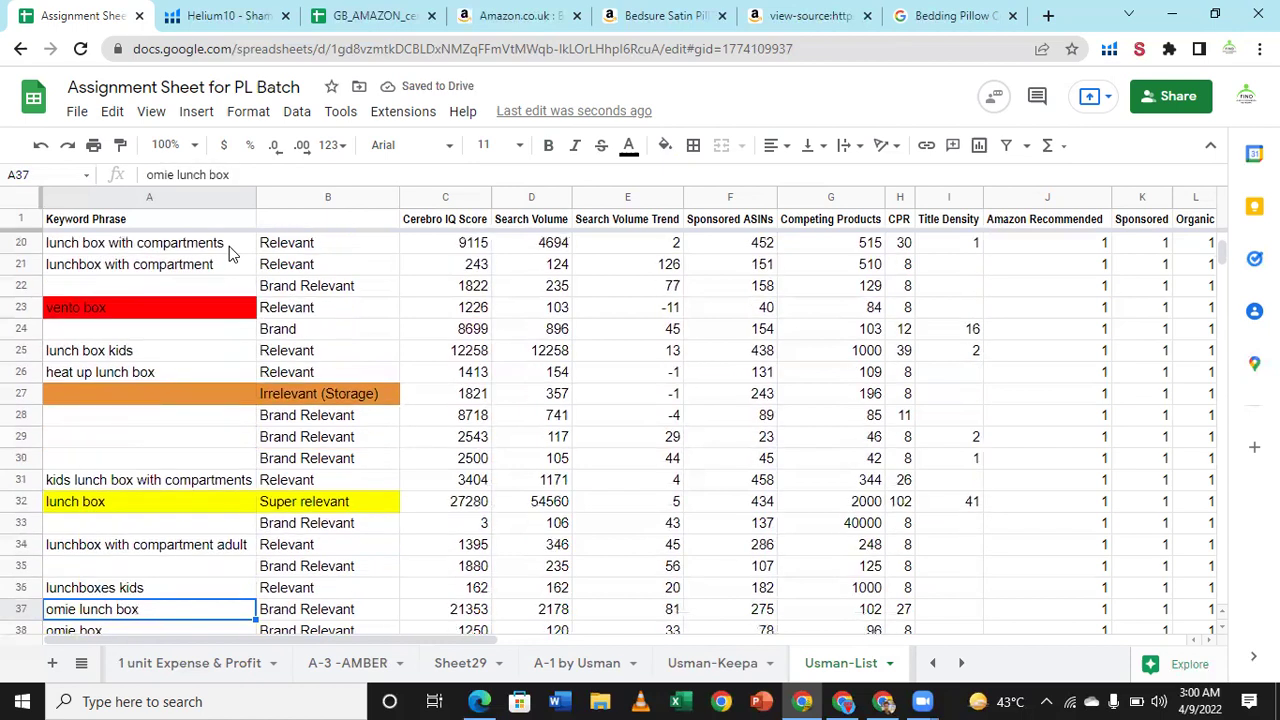
pyautogui.press('Delete')
pyautogui.press('Down')
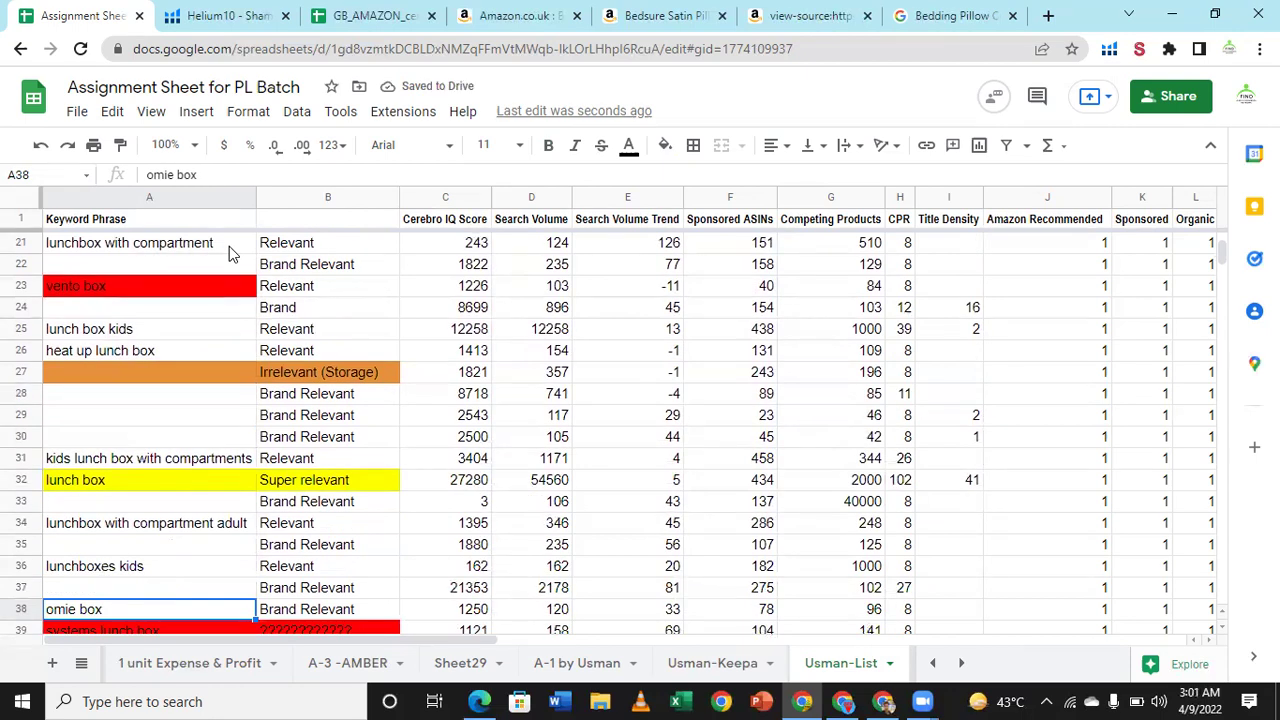
pyautogui.press('Delete')
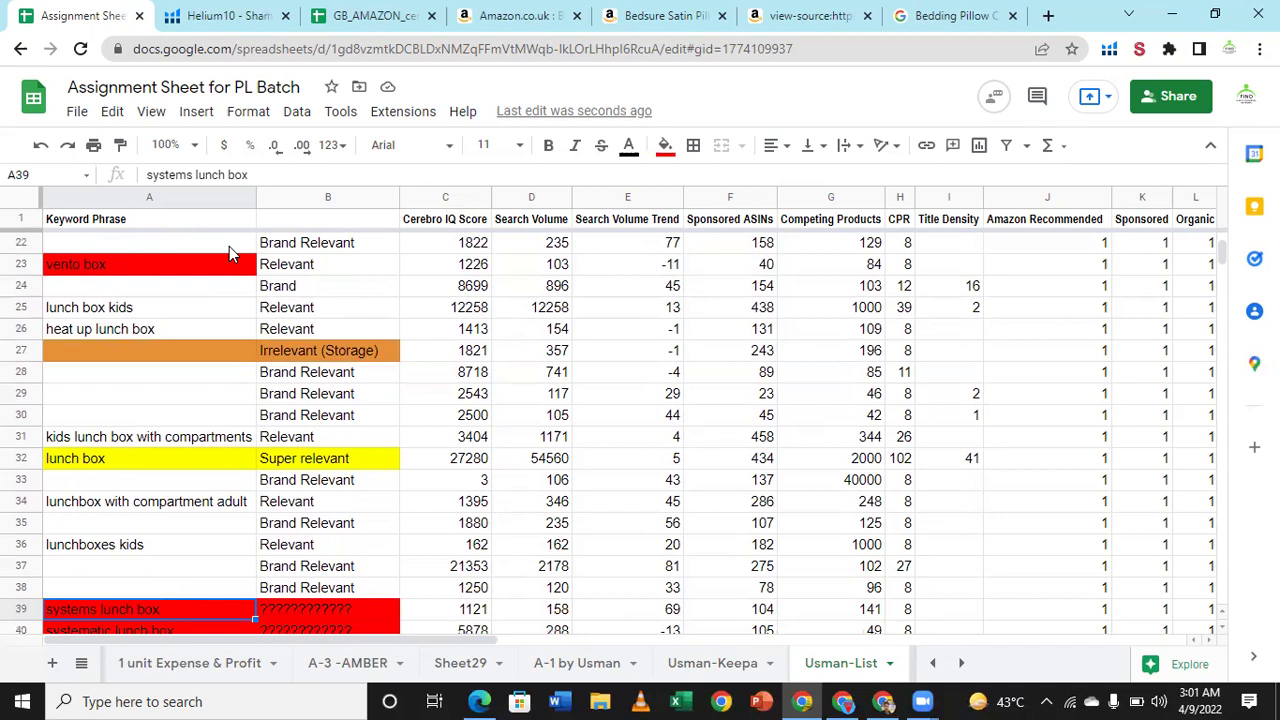
# Step: Clear the red question-marked keywords "systems lunch box" in A39 and "systematic lunch box" in A40
pyautogui.press('Delete')
pyautogui.press('Down')
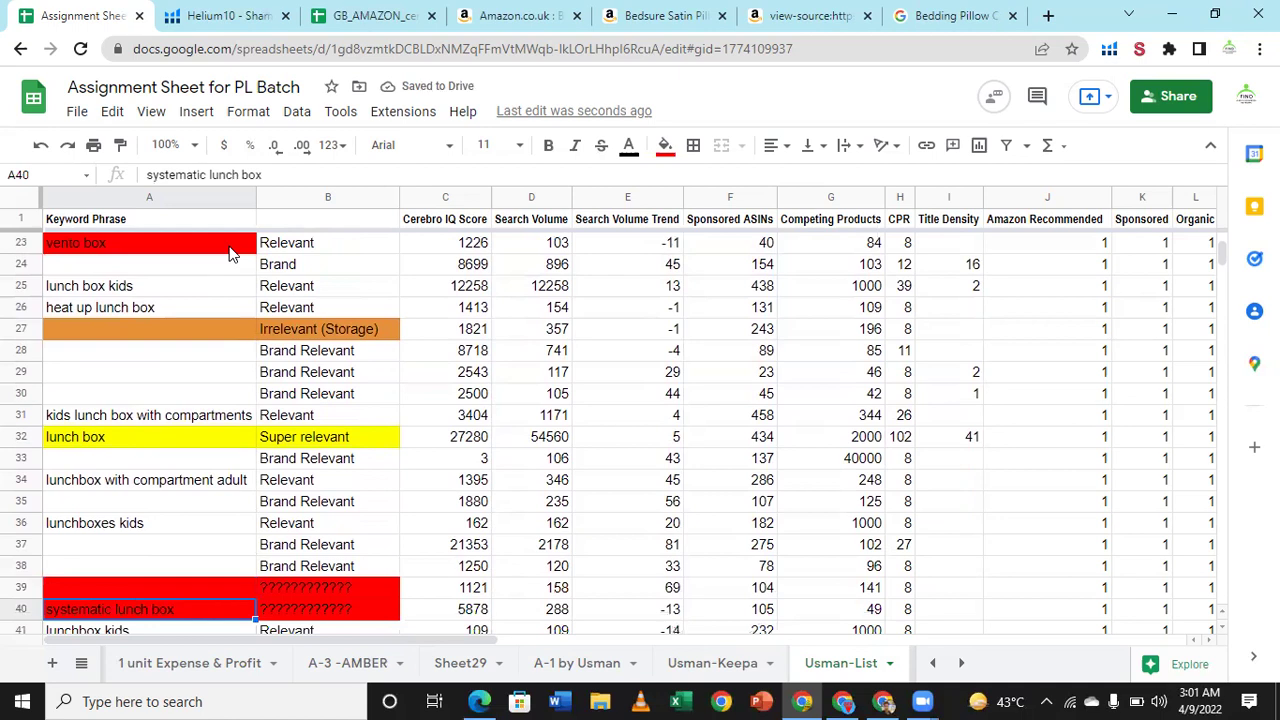
pyautogui.press('Delete')
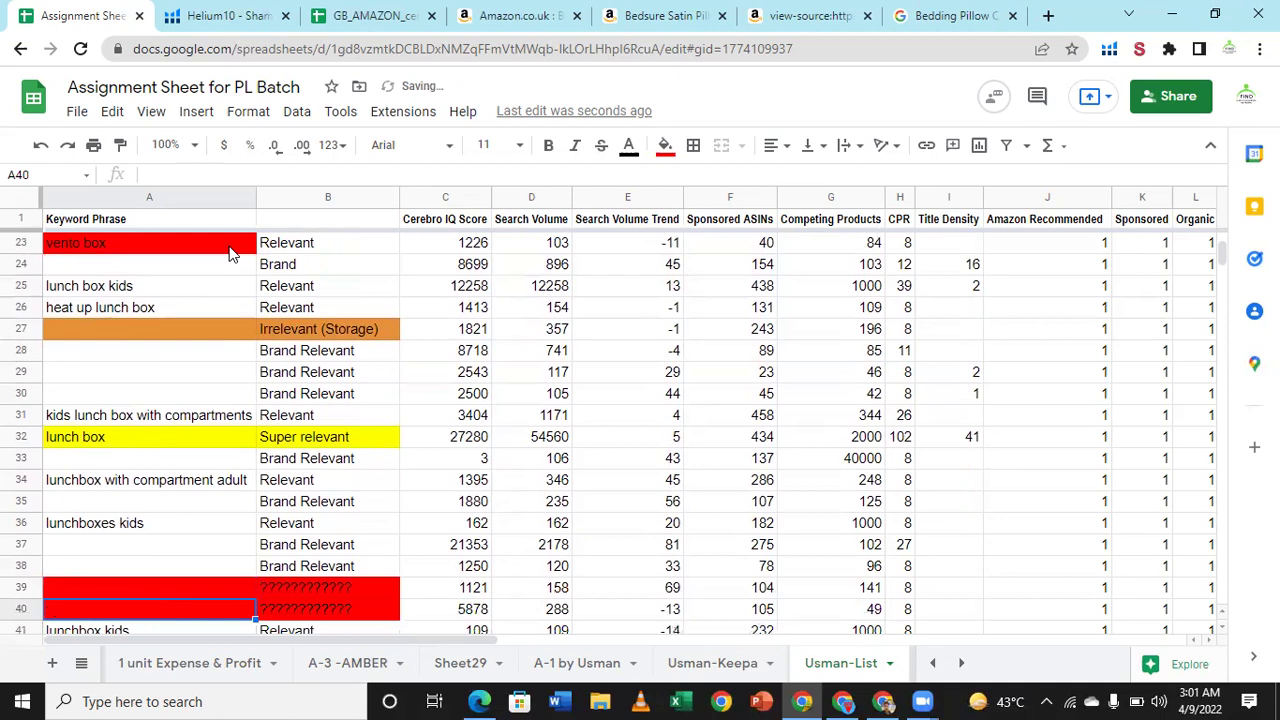
# Step: Clear the Brand Relevant keywords "systema lunch box", "yum box" and "omie" in A43:A45
pyautogui.press('Down')
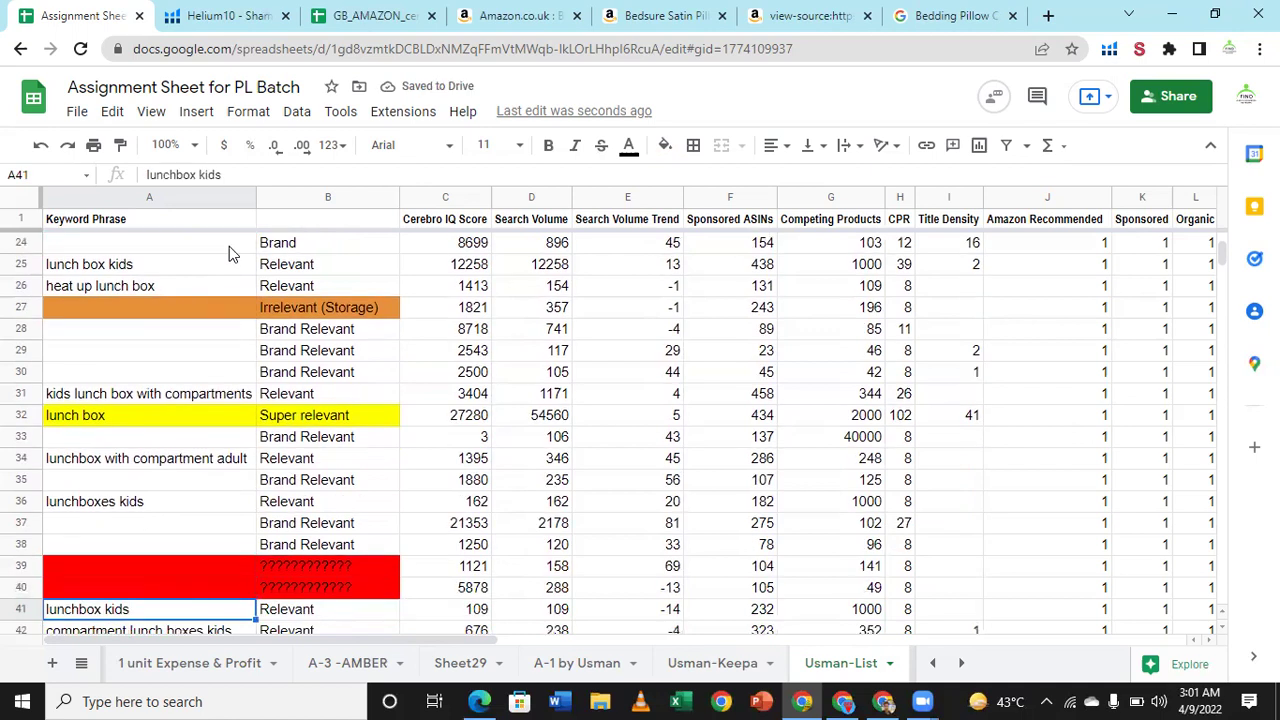
pyautogui.press('Down')
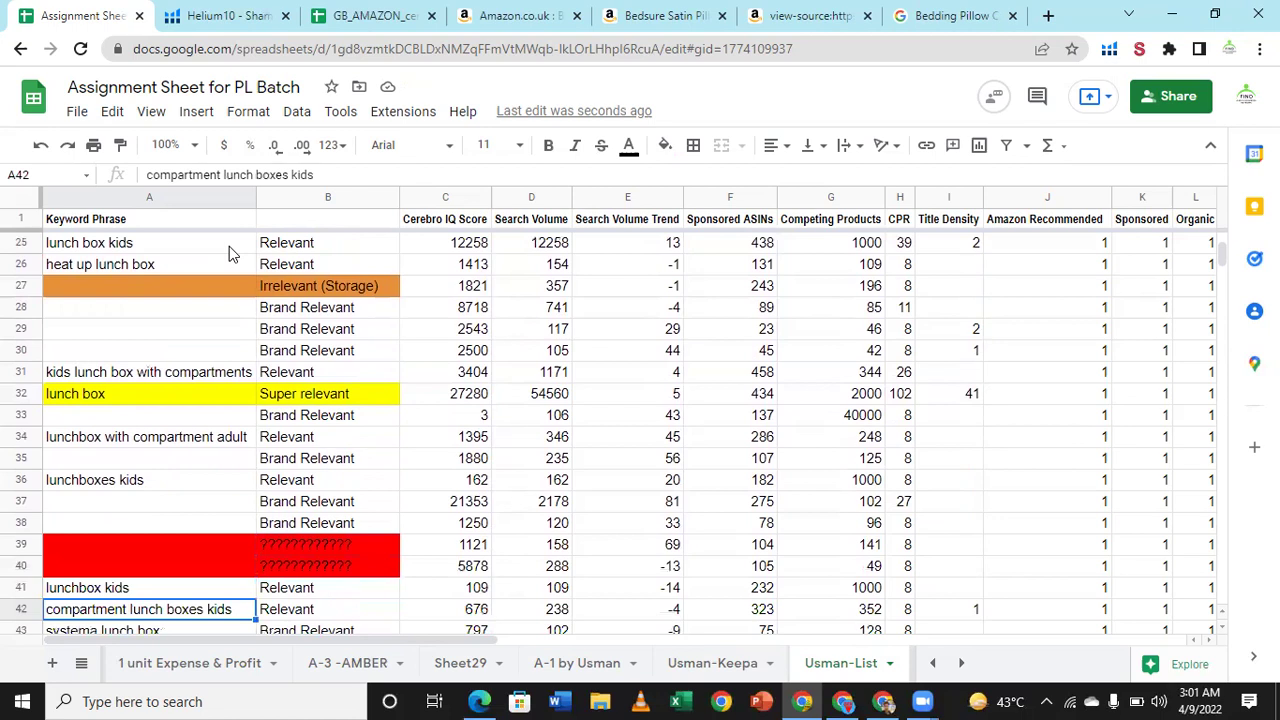
pyautogui.press('Down')
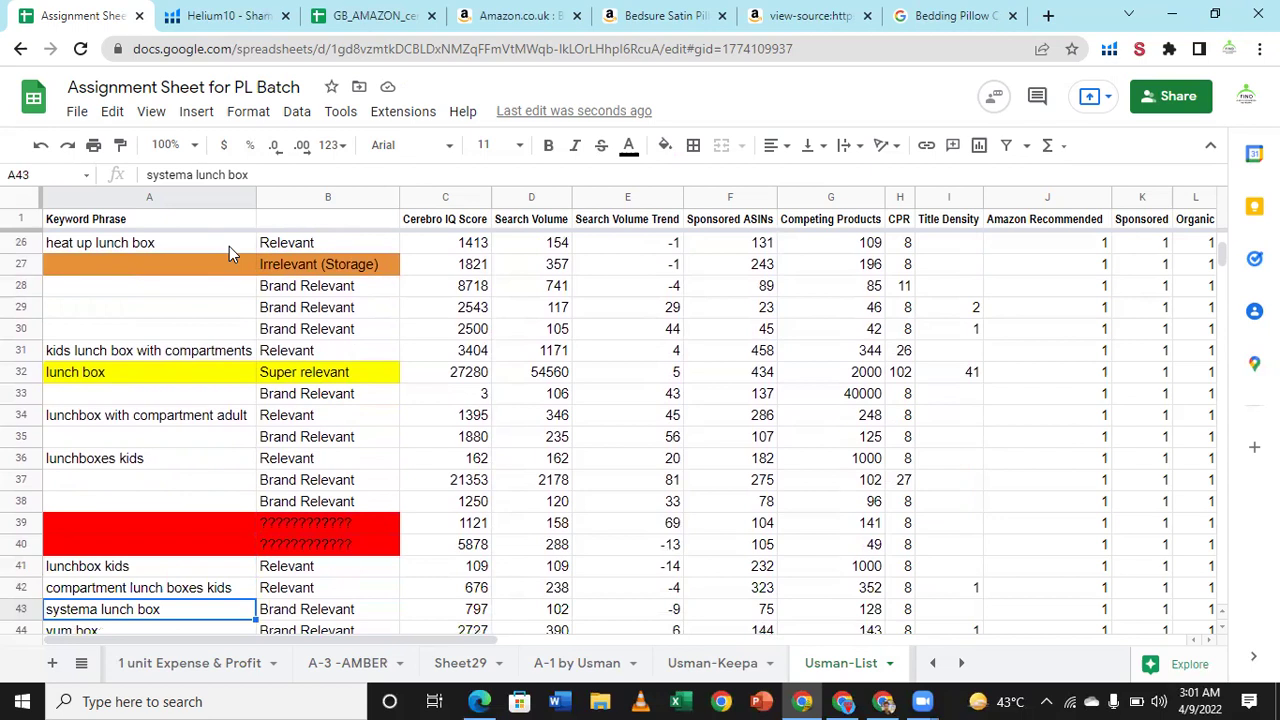
pyautogui.press('Delete')
pyautogui.press('Down')
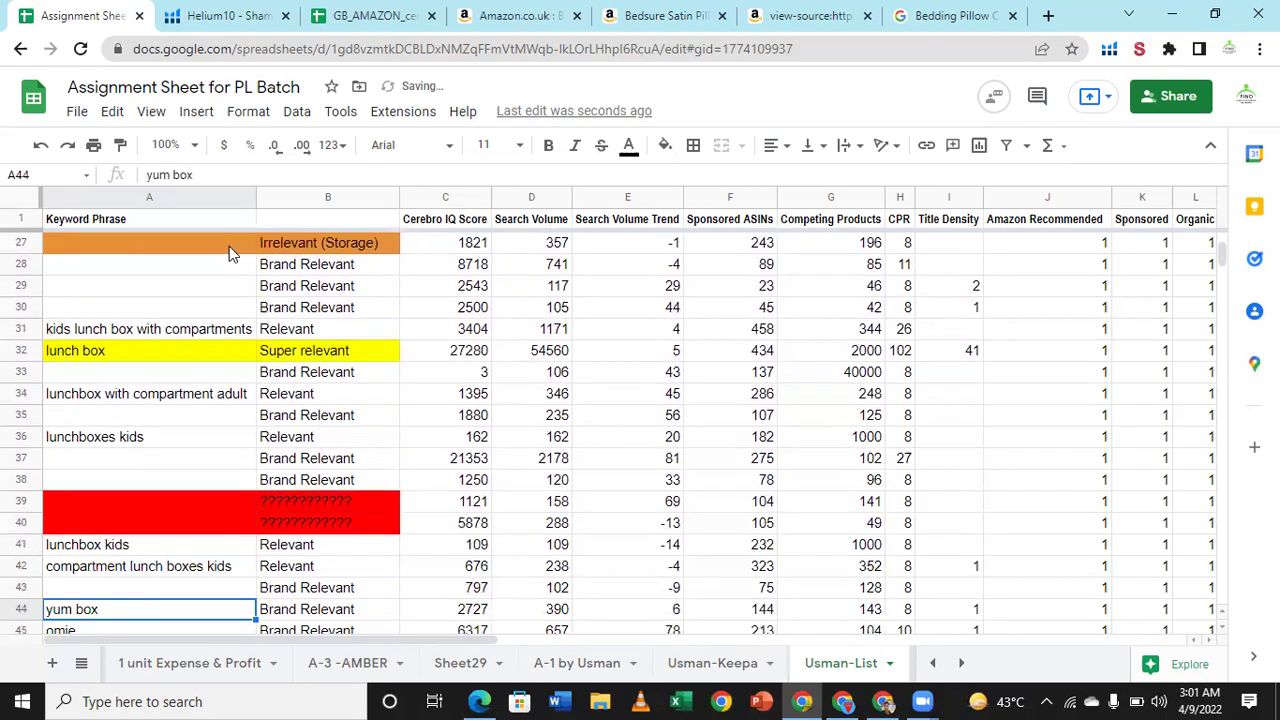
pyautogui.press('Delete')
pyautogui.press('Down')
pyautogui.press('Delete')
# Step: Clear the question-marked keyword "lukiny bento lunch box" in A48 and the irrelevant "kawaii lunch box" in A49
pyautogui.press('Up')
pyautogui.press('Up')
pyautogui.press('Down')
pyautogui.press('Down')
pyautogui.press('Down')
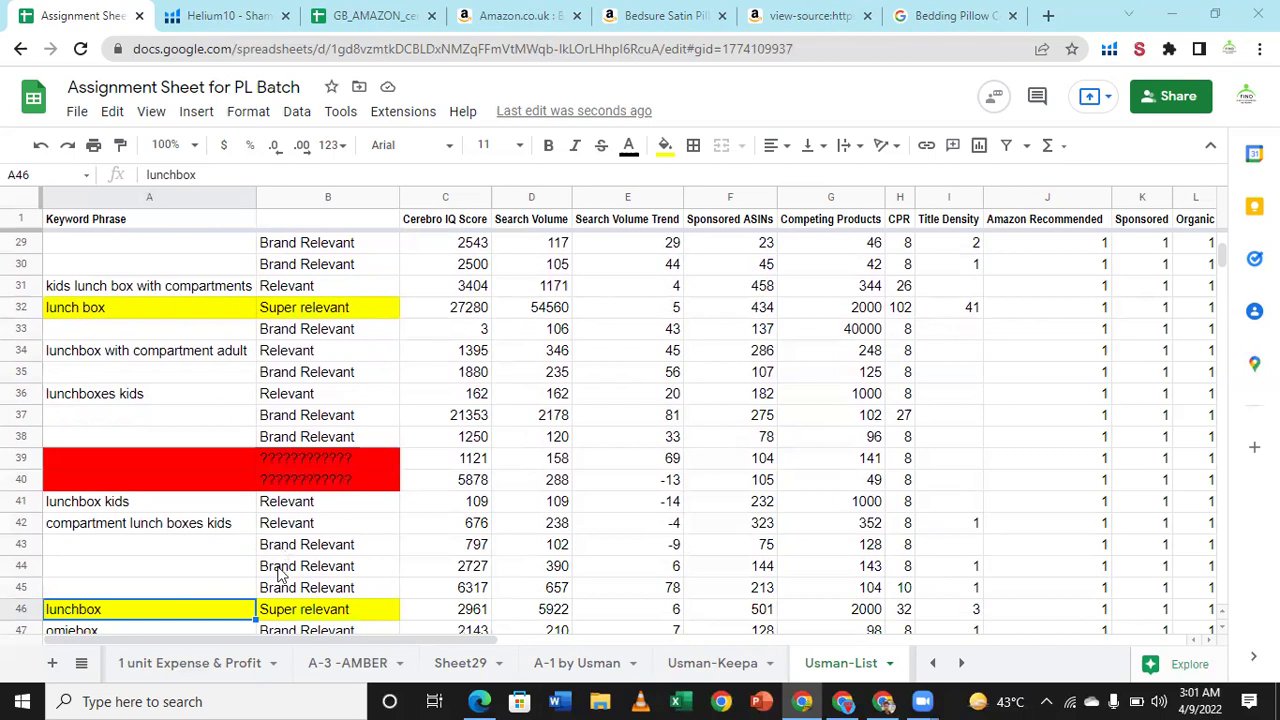
pyautogui.scroll(-3, 163, 457)
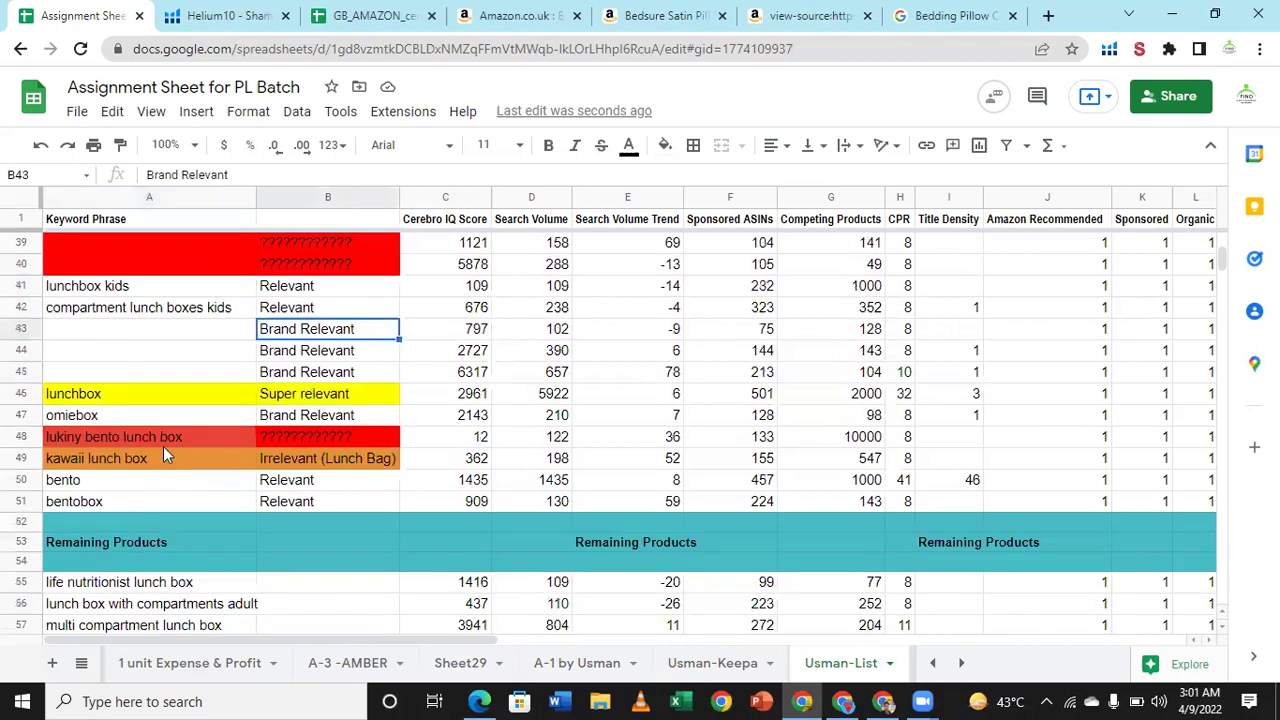
pyautogui.click(163, 446)
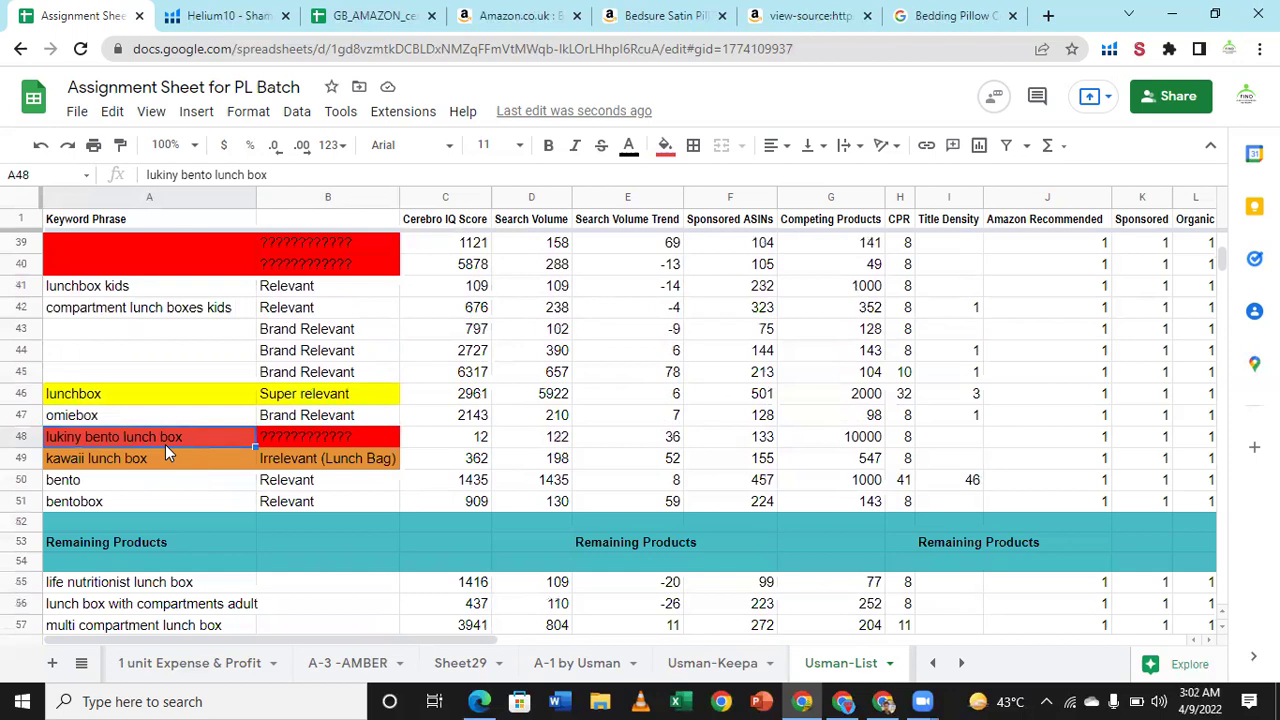
pyautogui.press('Delete')
pyautogui.press('Down')
pyautogui.press('Delete')
# Step: Check the keywords around the Remaining Products divider and the relevance label of "omiebox" in row 47
pyautogui.press('Down')
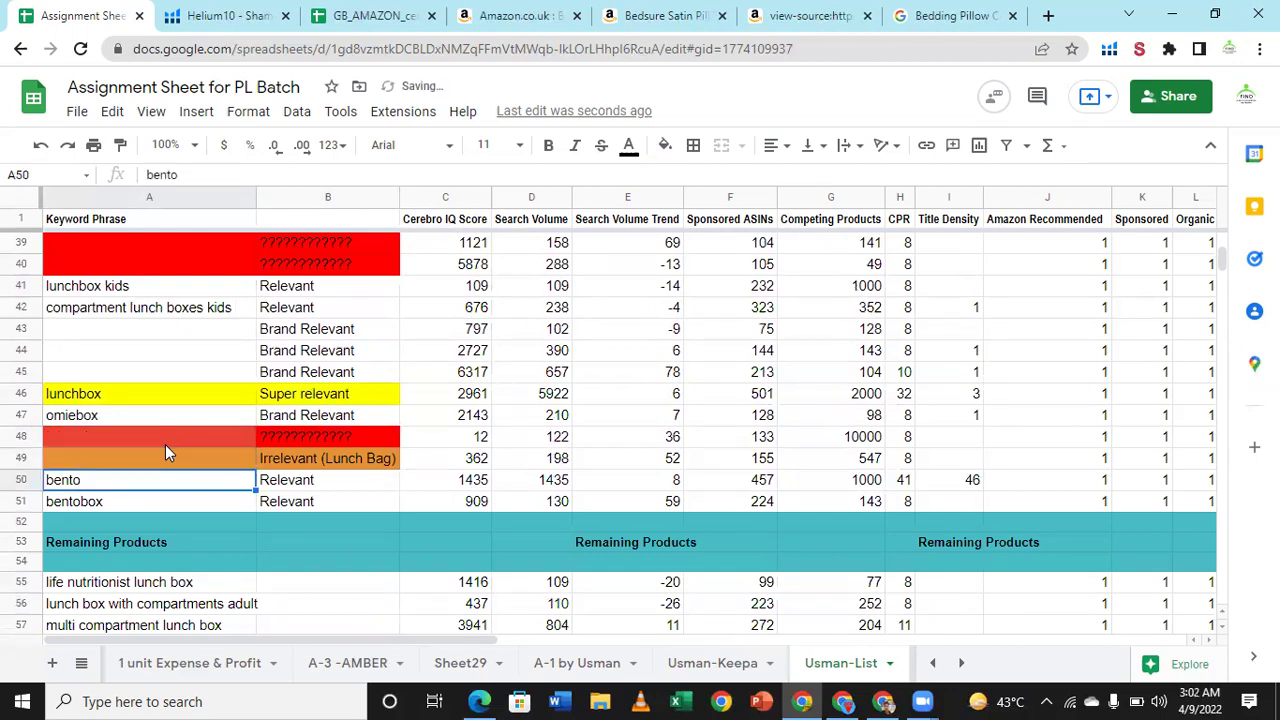
pyautogui.press('Down')
pyautogui.press('Down')
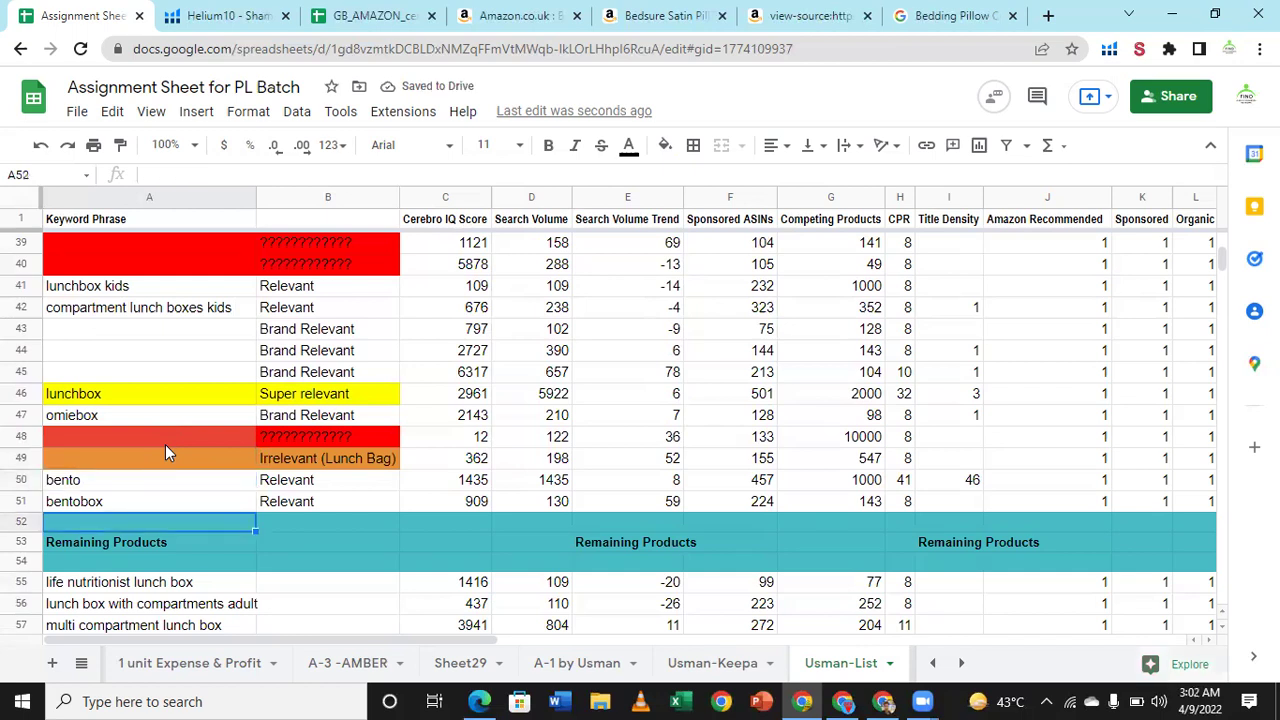
pyautogui.press('Down')
pyautogui.press('Down')
pyautogui.press('Down')
pyautogui.press('Down')
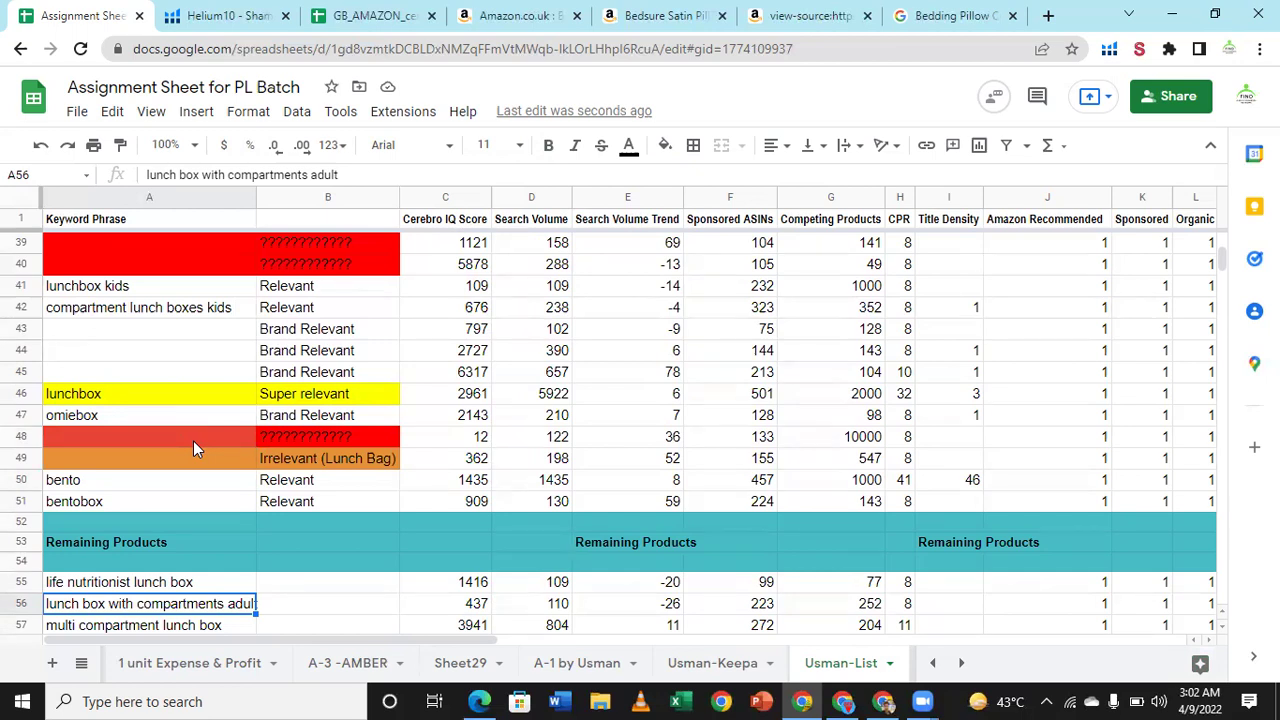
pyautogui.press('Up')
pyautogui.press('Up')
pyautogui.press('Up')
pyautogui.press('Up')
pyautogui.press('Up')
pyautogui.press('Up')
pyautogui.press('Up')
pyautogui.press('Up')
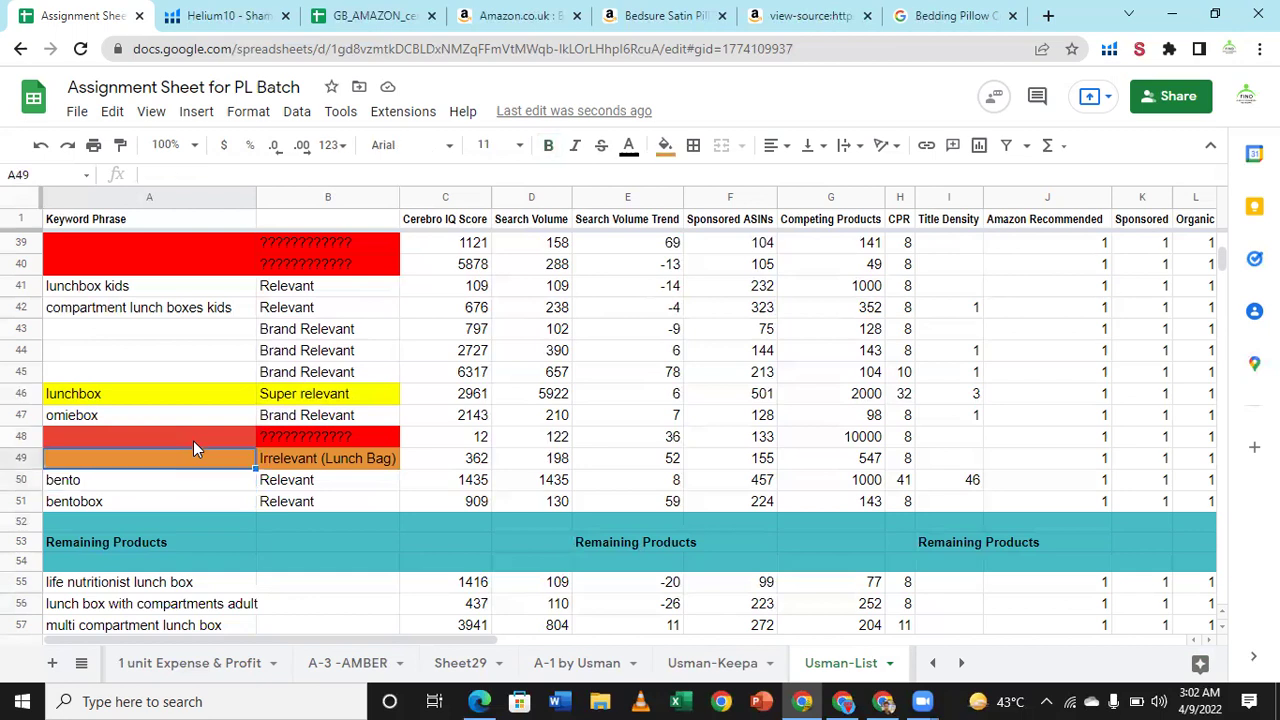
pyautogui.press('Up')
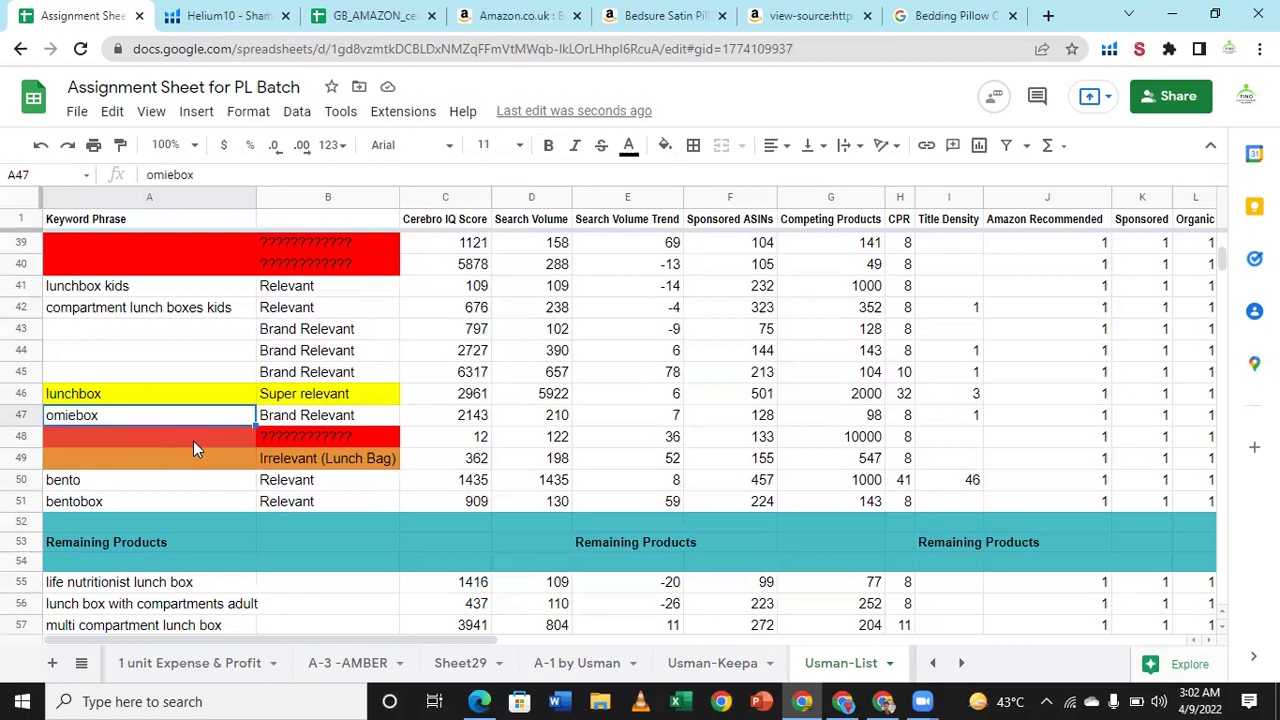
pyautogui.press('Right')
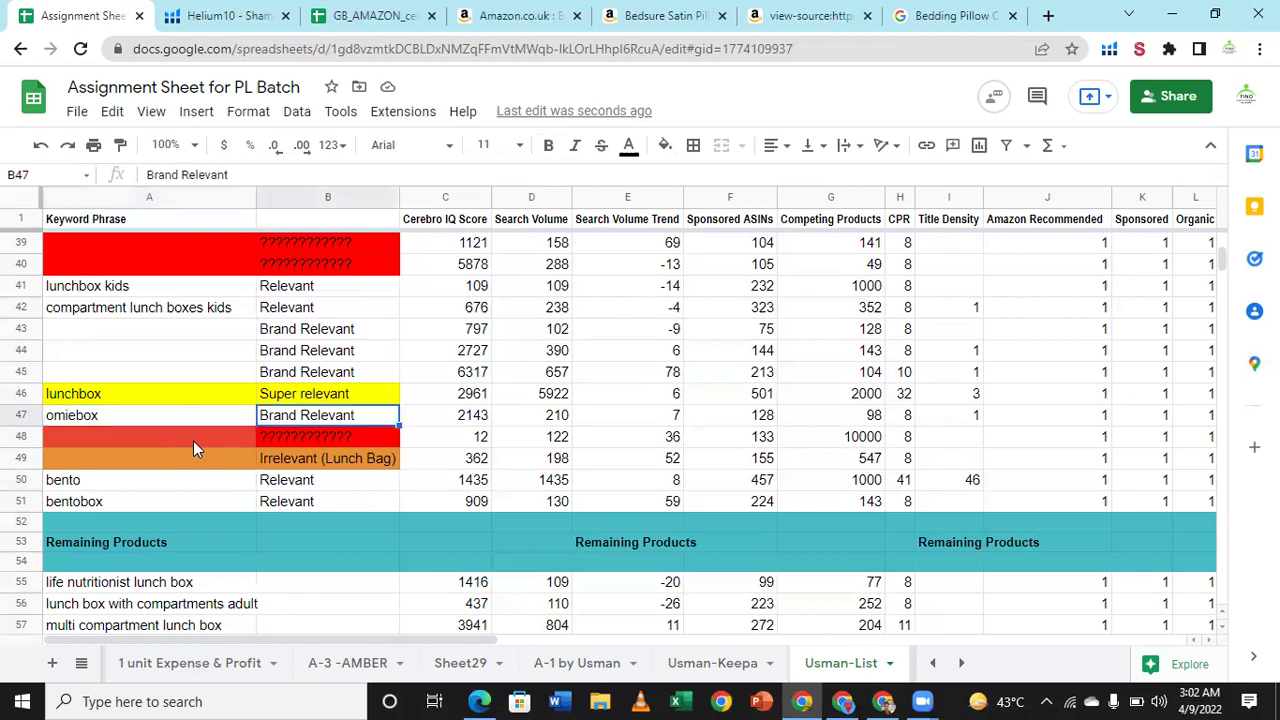
# Step: Clear the Brand Relevant keyword "omiebox" in A47
pyautogui.press('Left')
pyautogui.press('Delete')
pyautogui.press('Up')
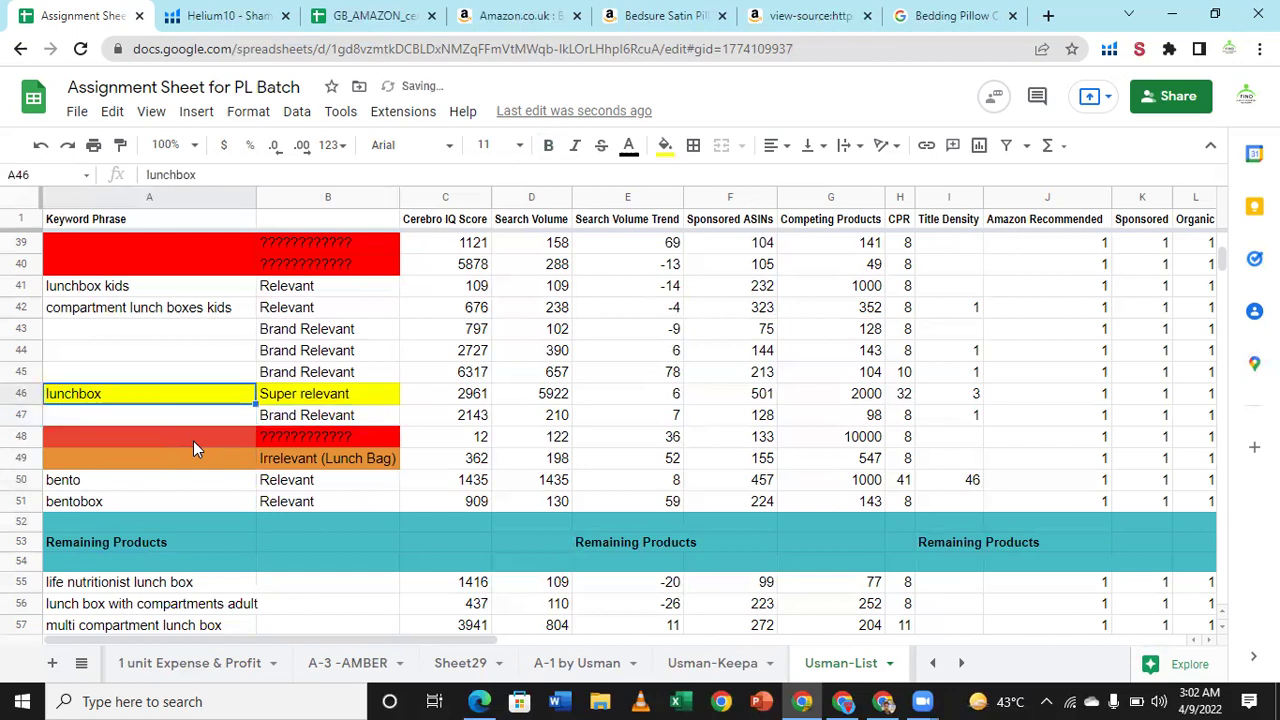
# Step: Examine the metrics of the "lunchbox" keyword in row 46, from Cerebro IQ Score across to Competitor Performance Score
pyautogui.press('Right')
pyautogui.press('Right')
pyautogui.press('Right')
pyautogui.press('Right')
pyautogui.press('Right')
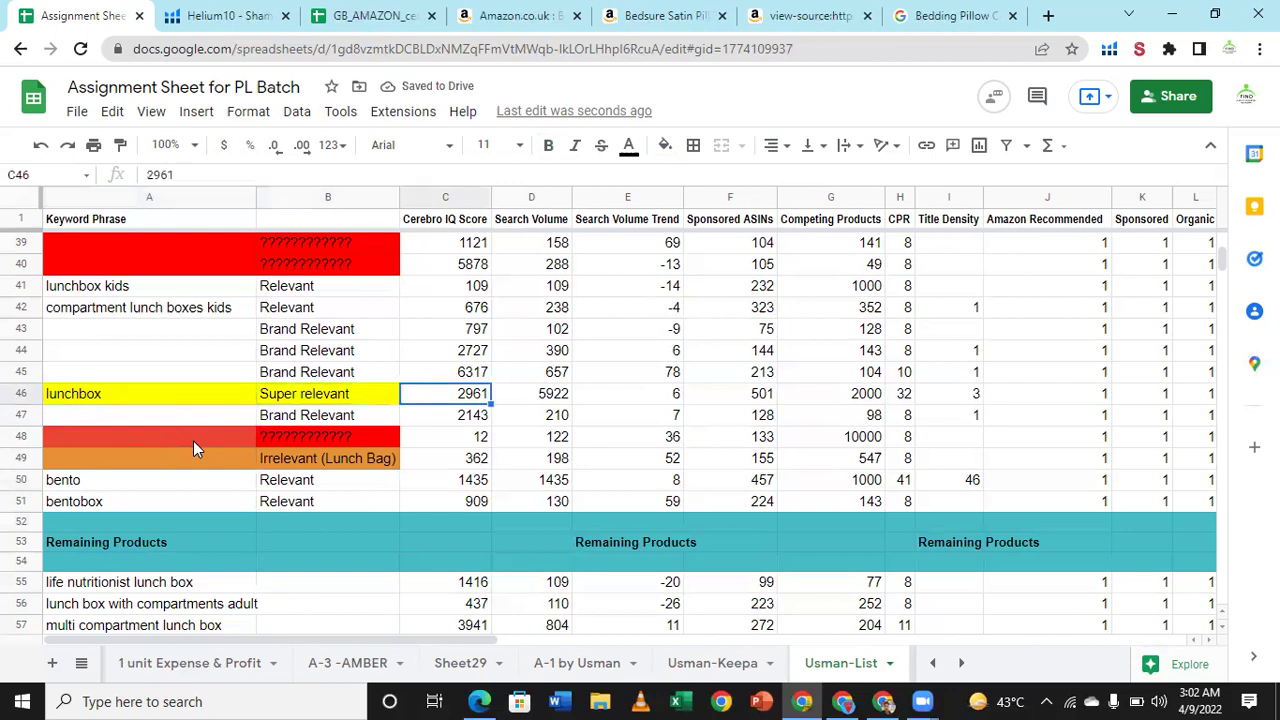
pyautogui.press('Right')
pyautogui.press('Right')
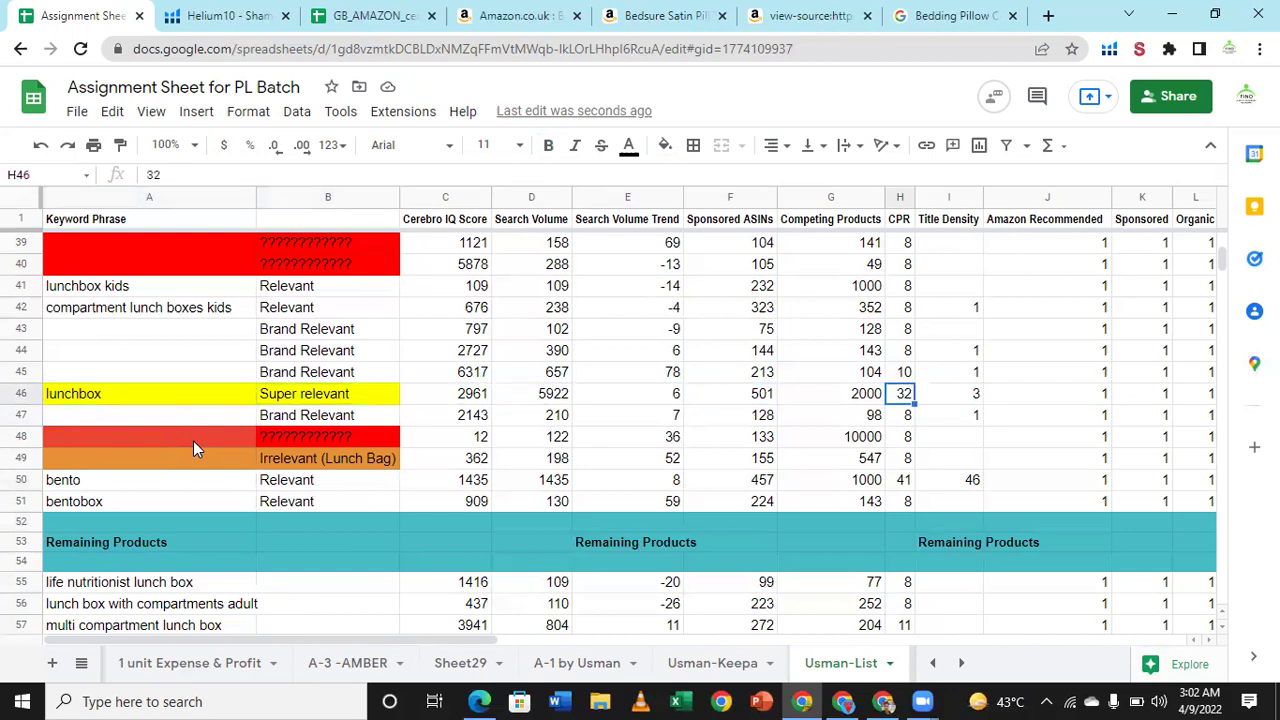
pyautogui.press('Right')
pyautogui.press('Right')
pyautogui.press('Right')
pyautogui.press('Right')
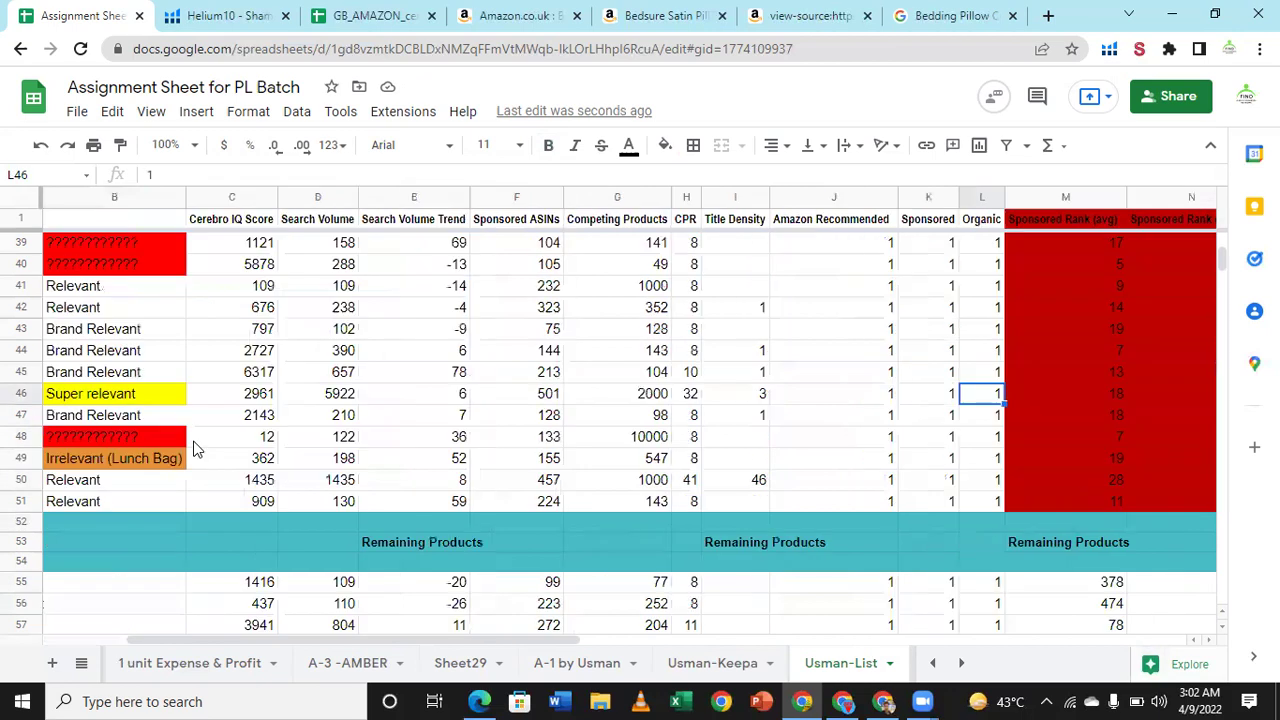
pyautogui.press('Right')
pyautogui.press('Right')
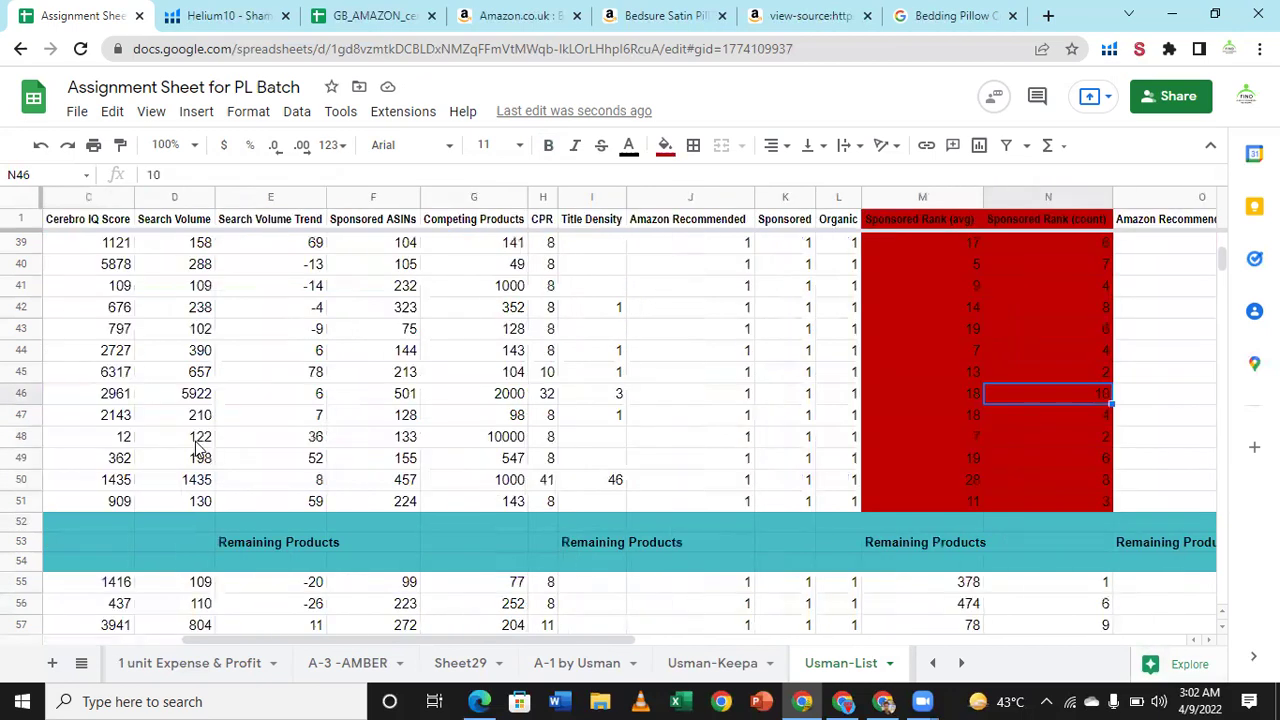
pyautogui.press('Right')
pyautogui.press('Right')
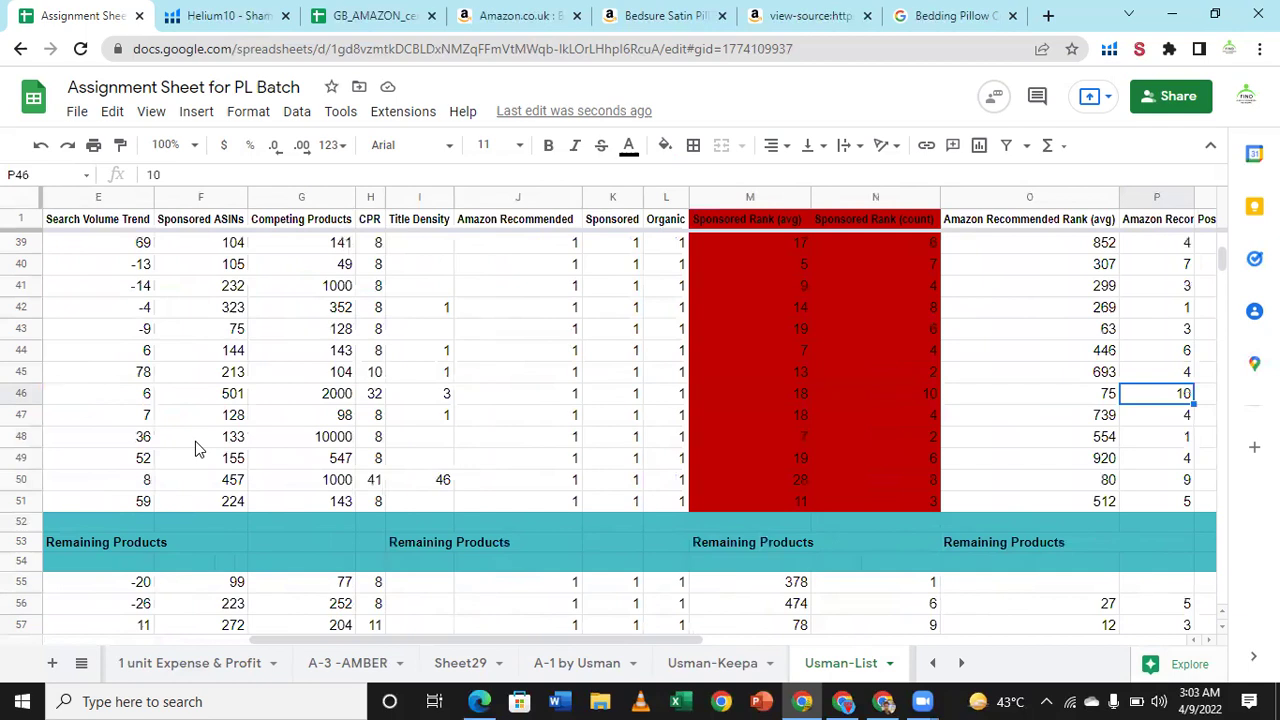
pyautogui.press('Right')
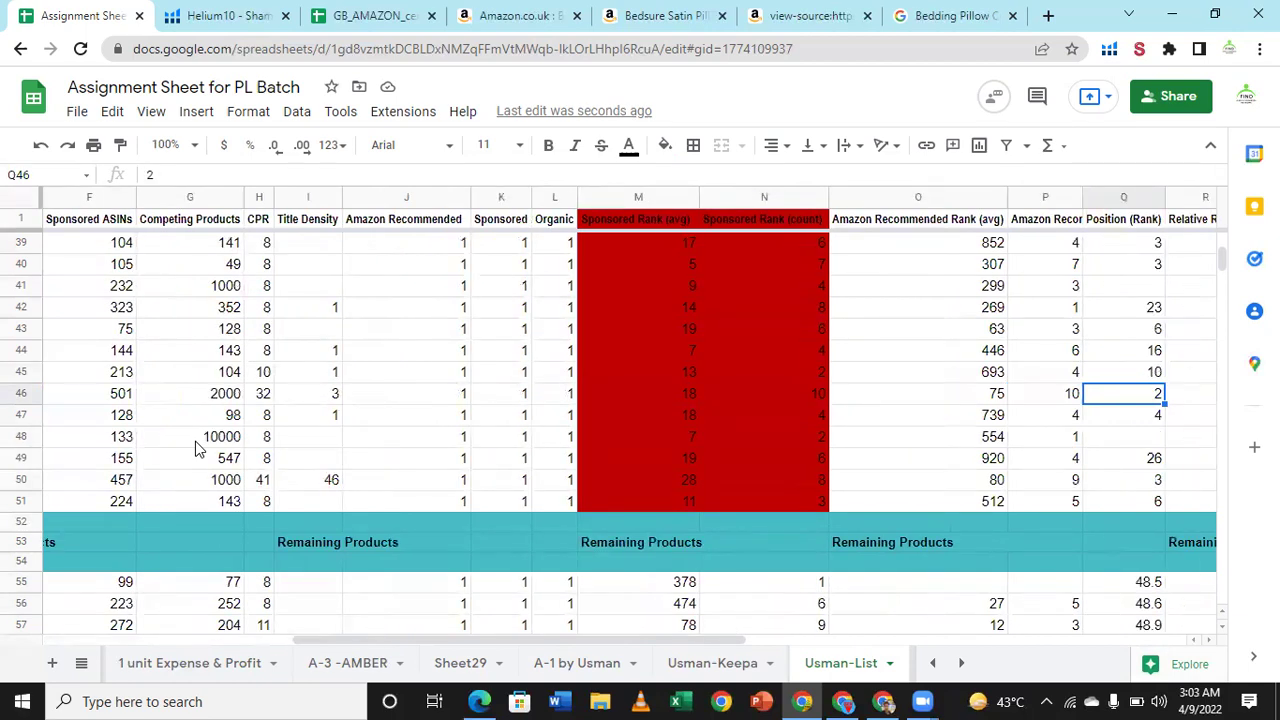
pyautogui.press('Right')
pyautogui.press('Right')
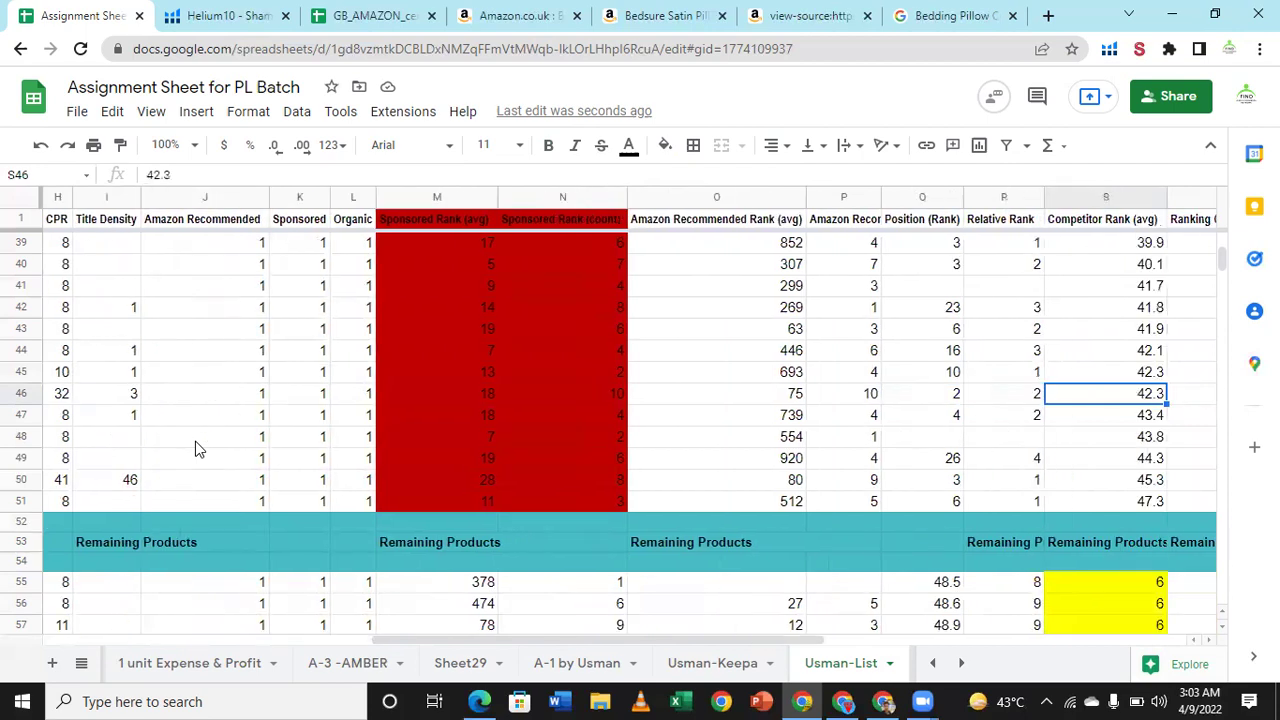
pyautogui.press('Right')
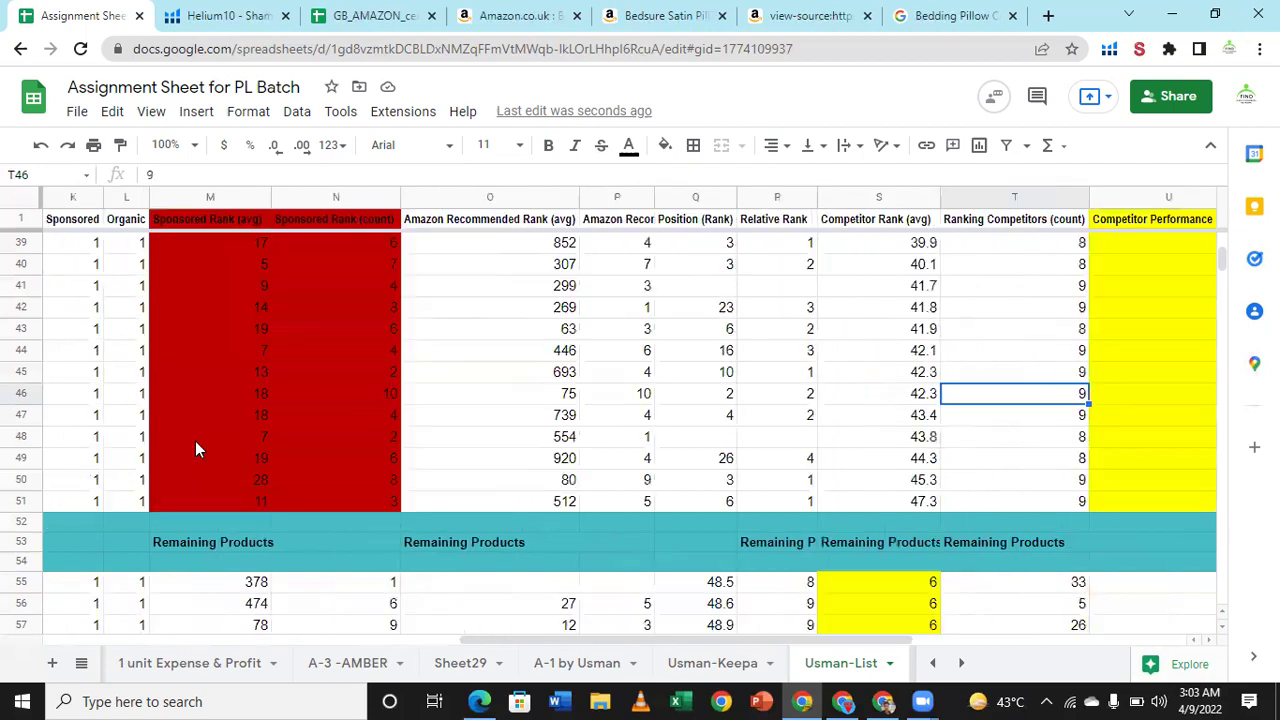
pyautogui.press('Right')
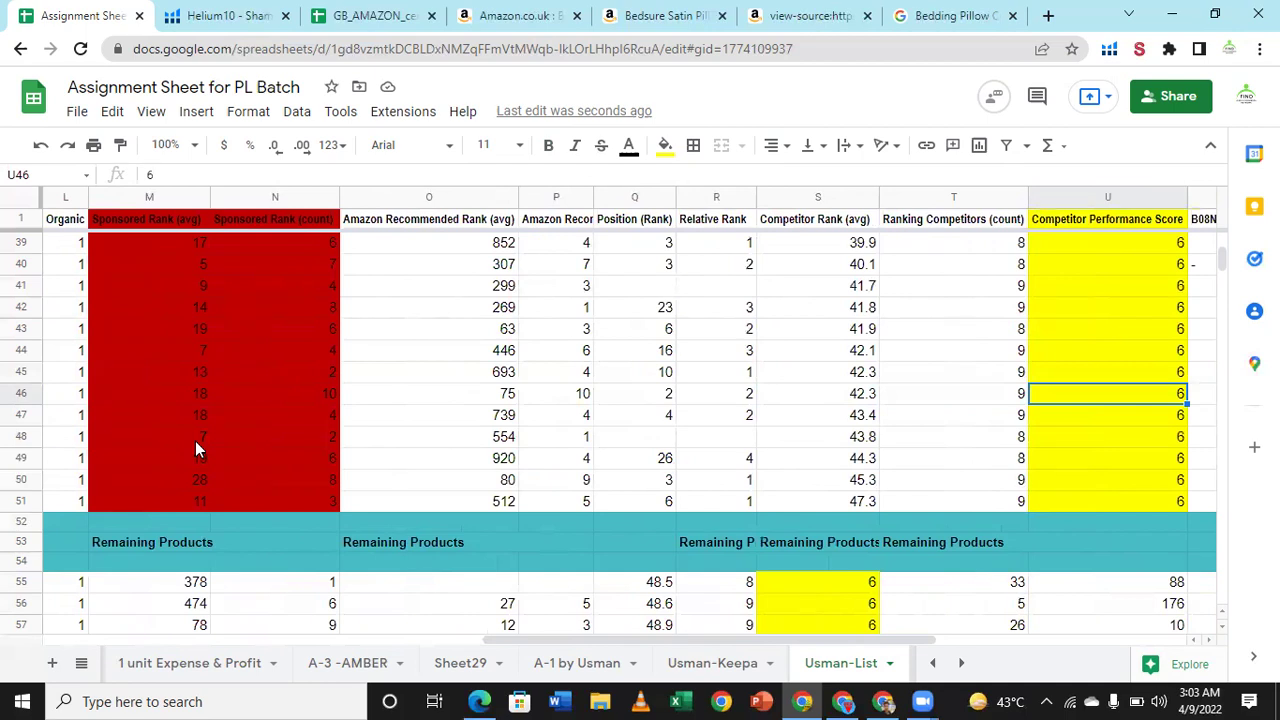
# Step: Check how each competitor ASIN in columns V to AD ranks for the "lunchbox" keyword in row 46
pyautogui.press('Right')
pyautogui.press('Right')
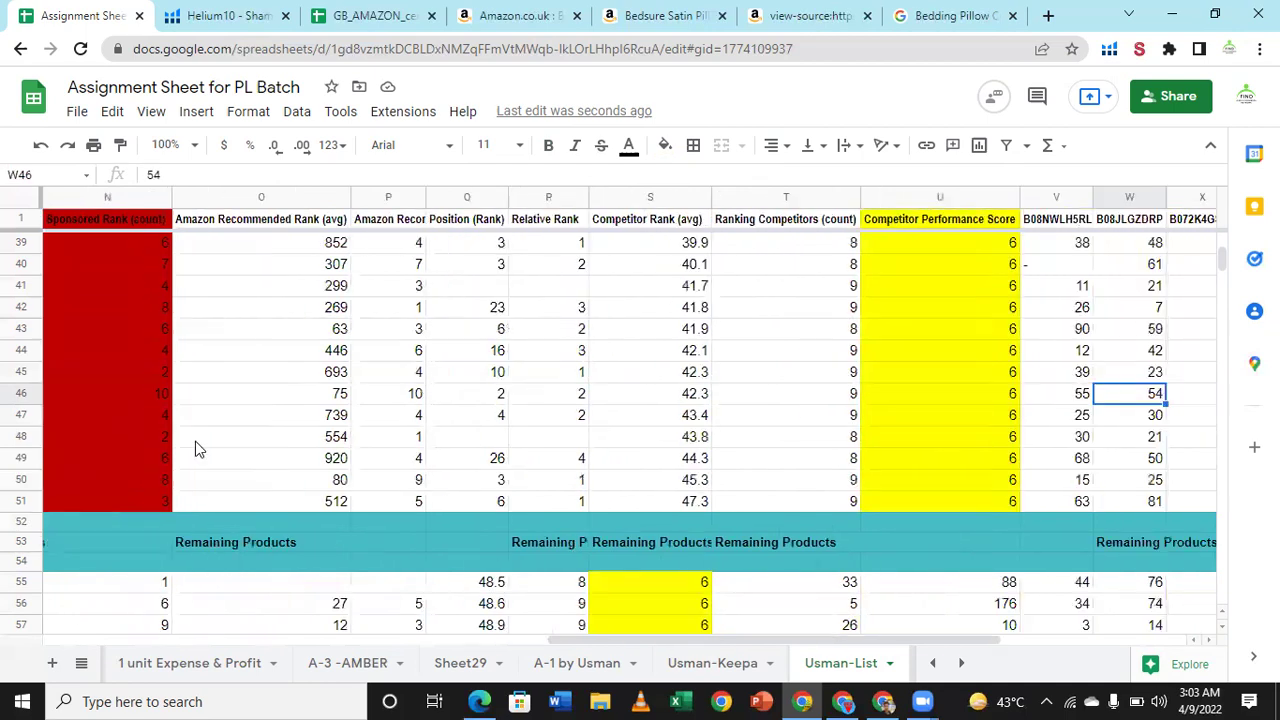
pyautogui.press('Left')
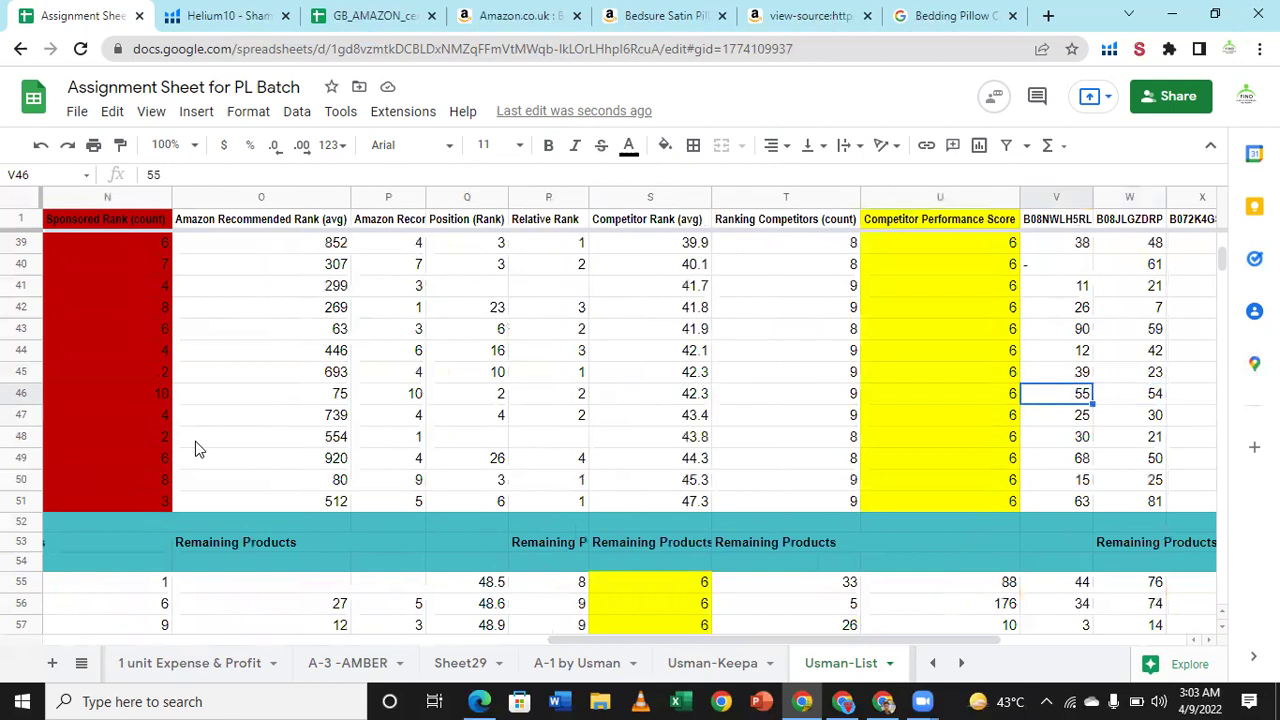
pyautogui.press('Right')
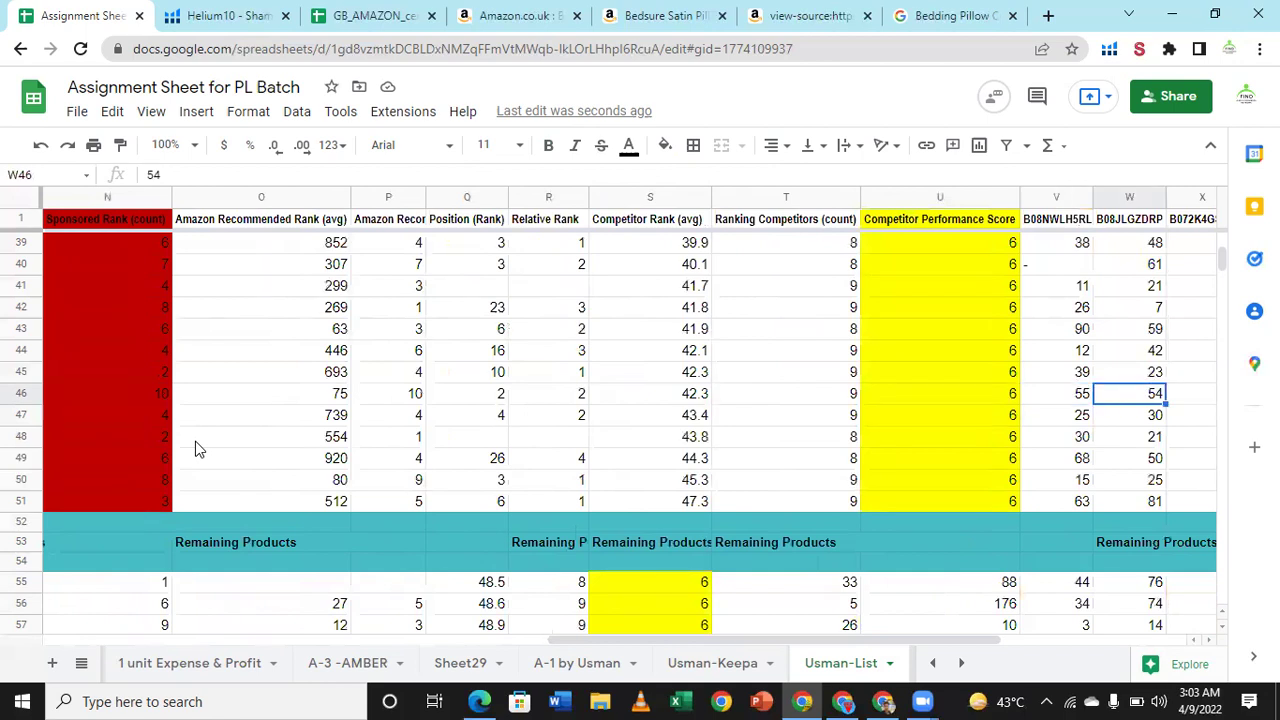
pyautogui.press('Right')
pyautogui.press('Right')
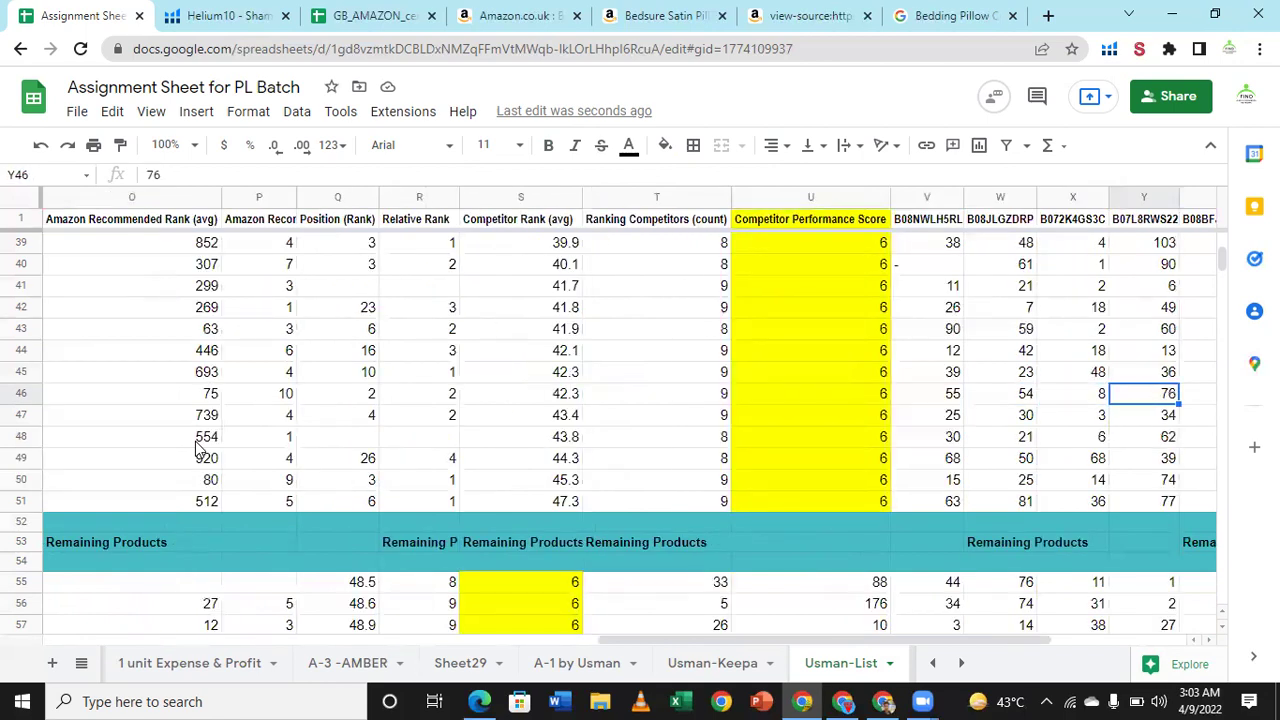
pyautogui.press('Right')
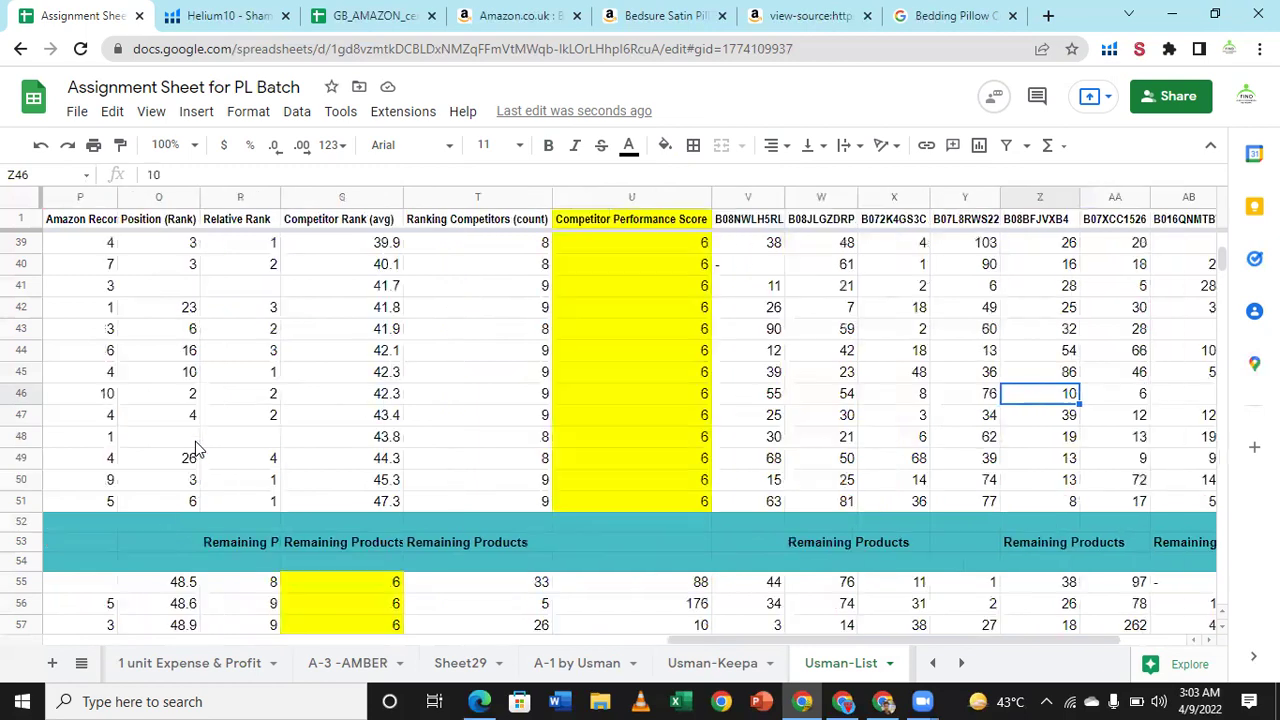
pyautogui.press('Right')
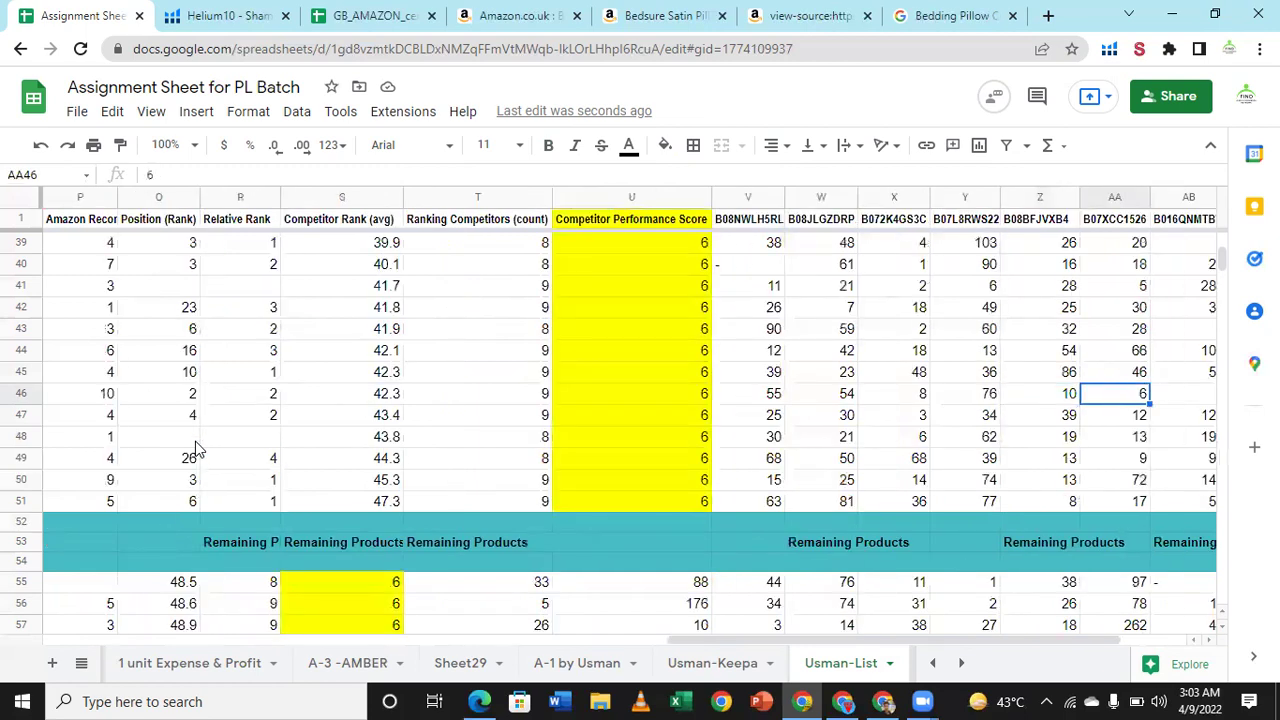
pyautogui.press('Right')
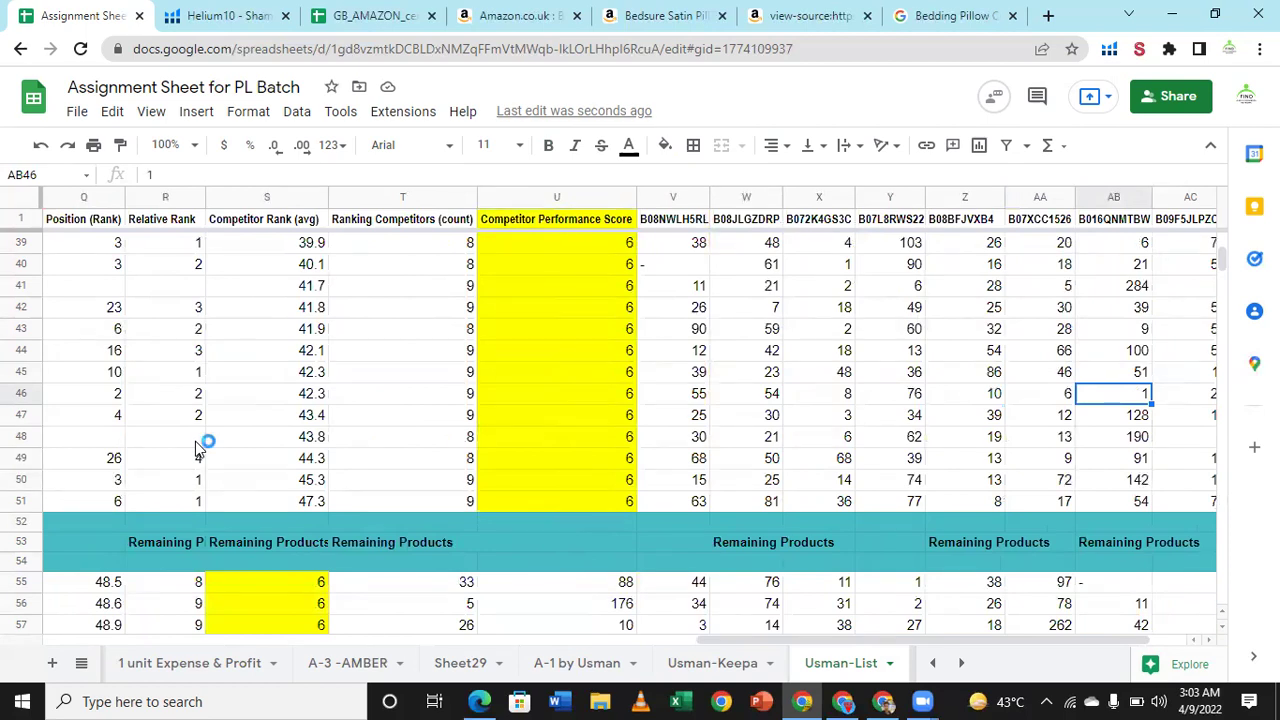
pyautogui.press('Right')
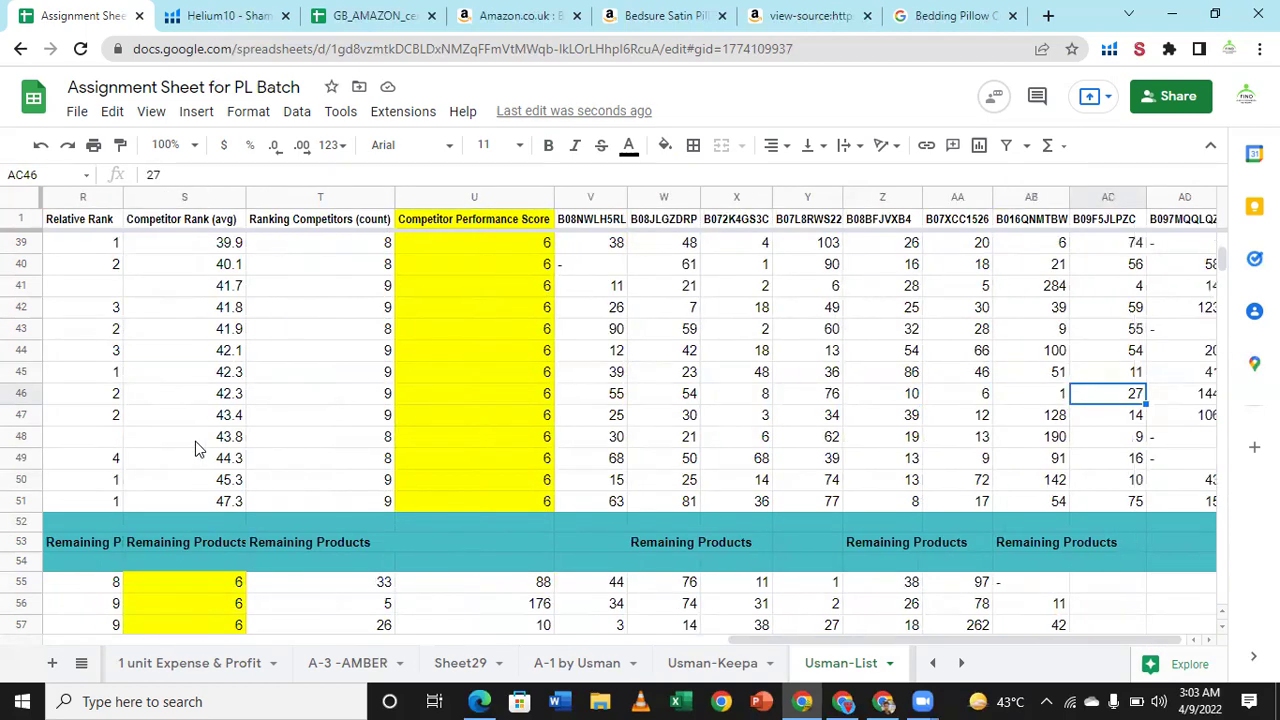
pyautogui.press('Right')
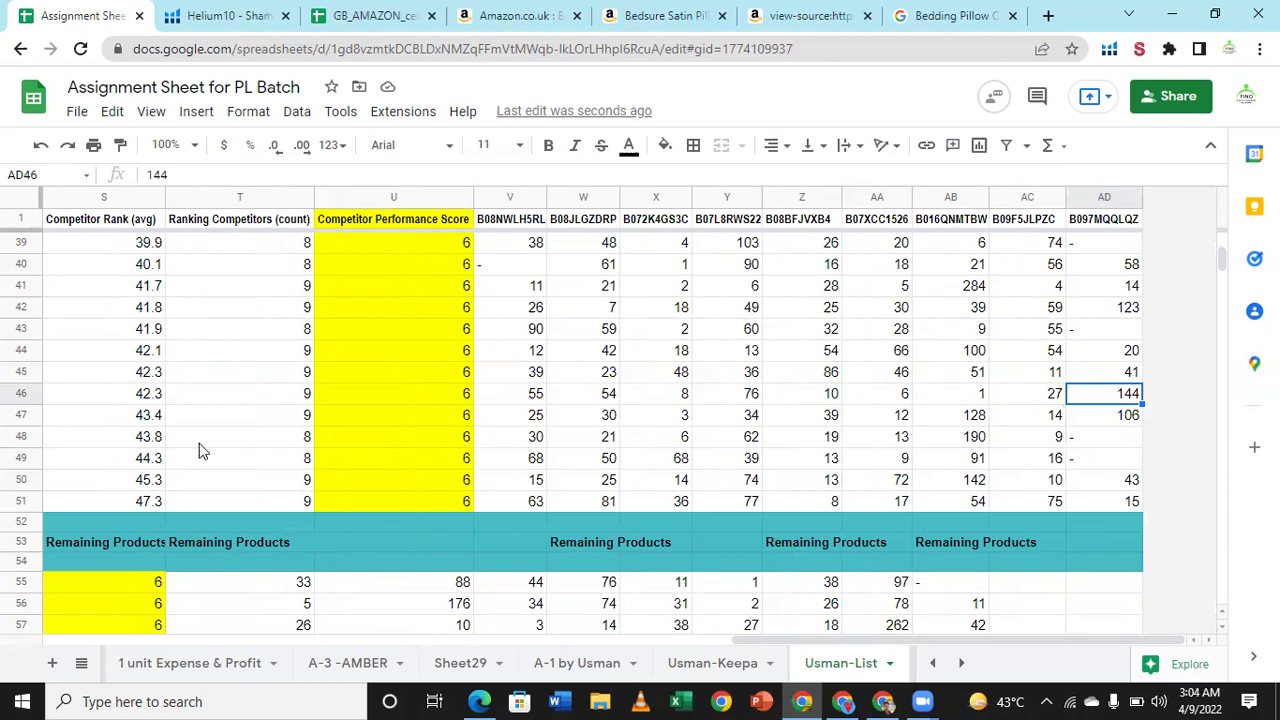
pyautogui.press('Left')
pyautogui.press('Left')
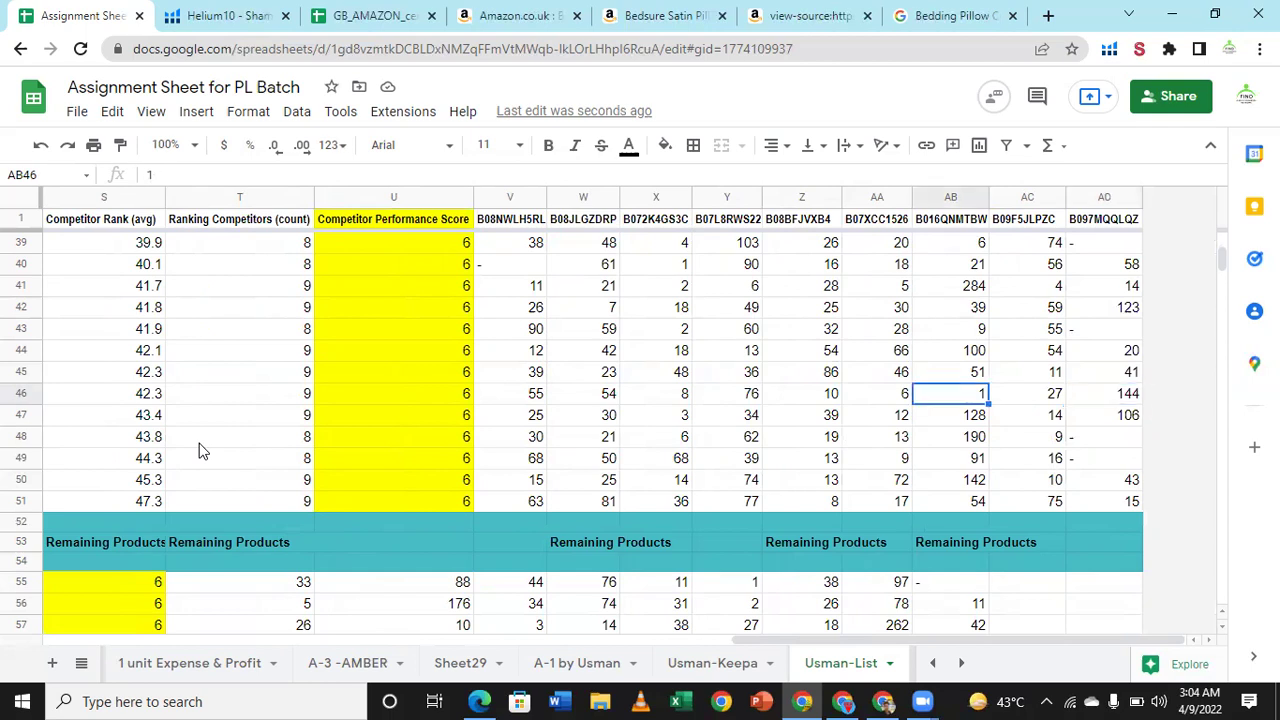
# Step: Look over the cleaned Keyword Phrase column from row 46 back up to the header in A1
pyautogui.press('Home')
pyautogui.press('Up')
pyautogui.press('Up')
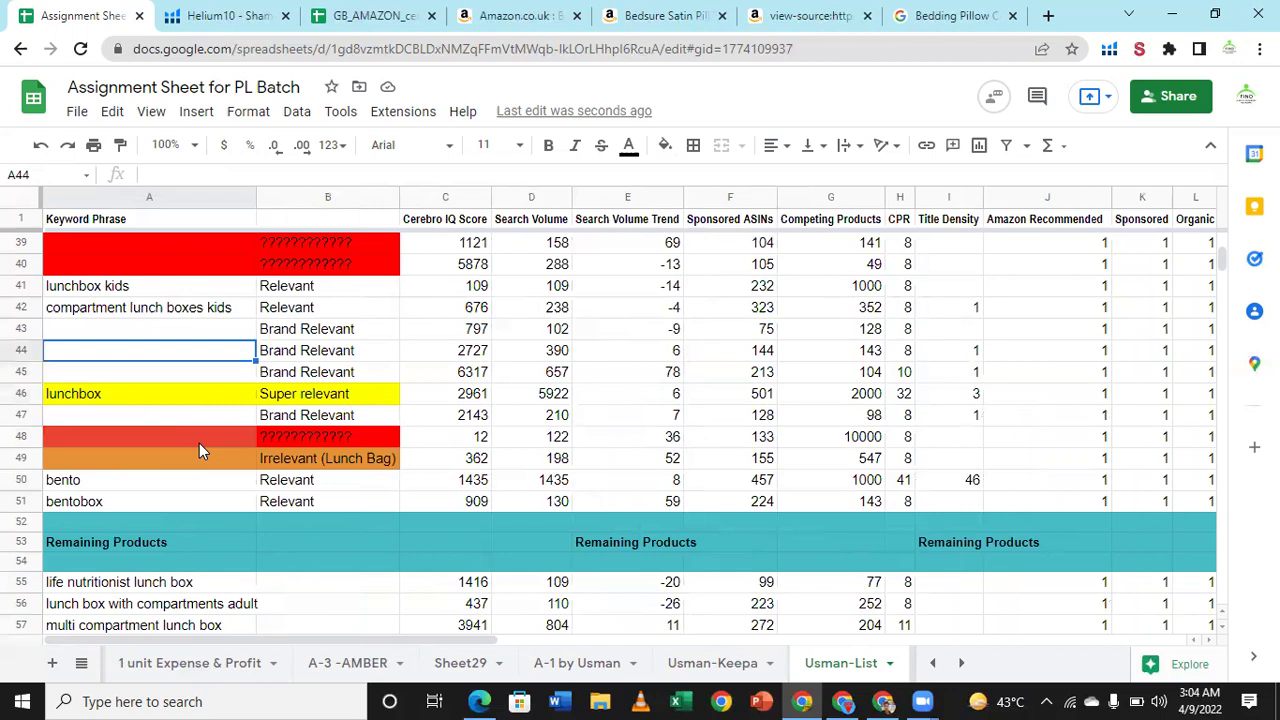
pyautogui.press('Up')
pyautogui.press('Up')
pyautogui.press('Up')
pyautogui.press('Up')
pyautogui.press('Up')
pyautogui.press('Up')
pyautogui.press('Up')
pyautogui.press('Up')
pyautogui.press('Up')
pyautogui.press('Up')
pyautogui.press('Up')
pyautogui.press('Up')
pyautogui.press('Up')
pyautogui.press('Up')
pyautogui.press('Up')
pyautogui.press('Up')
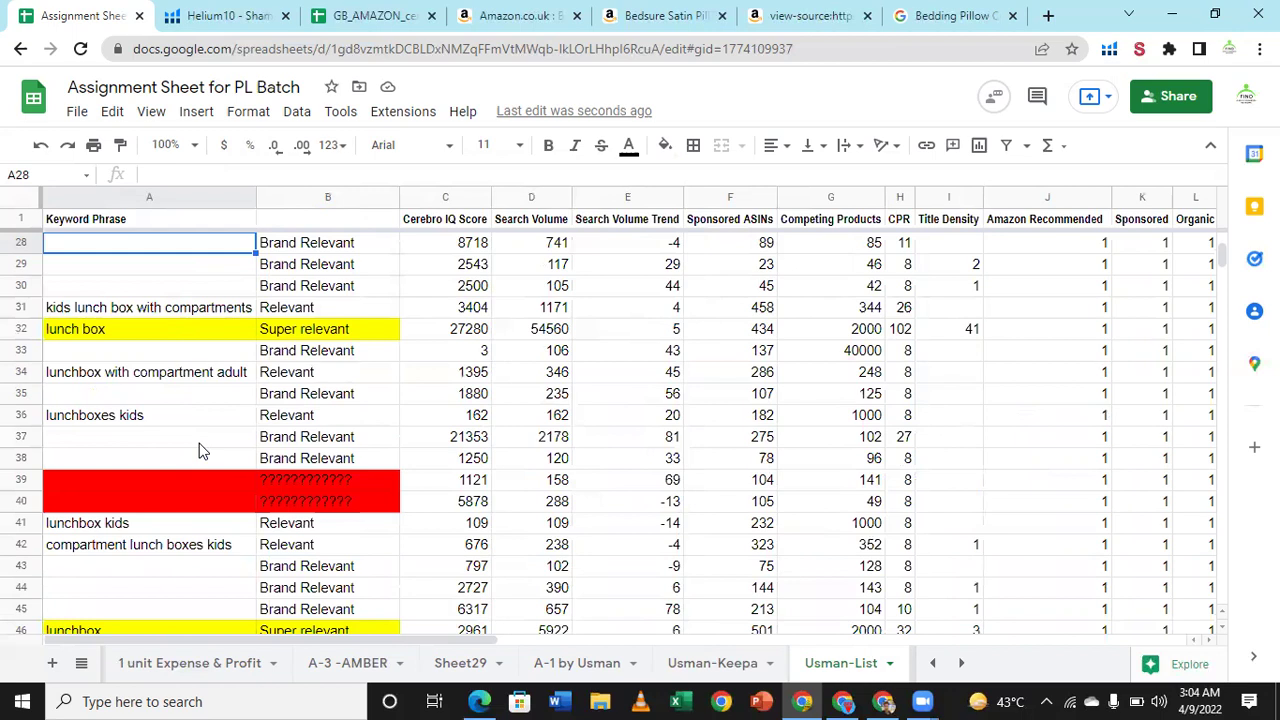
pyautogui.press('Up')
pyautogui.press('Up')
pyautogui.press('Up')
pyautogui.press('Up')
pyautogui.press('Up')
pyautogui.press('Up')
pyautogui.press('Up')
pyautogui.press('Up')
pyautogui.press('Up')
pyautogui.press('Up')
pyautogui.press('Up')
pyautogui.press('Up')
pyautogui.press('Up')
pyautogui.press('Up')
pyautogui.press('Up')
pyautogui.press('Up')
pyautogui.press('Up')
pyautogui.press('Up')
pyautogui.press('Up')
pyautogui.press('Up')
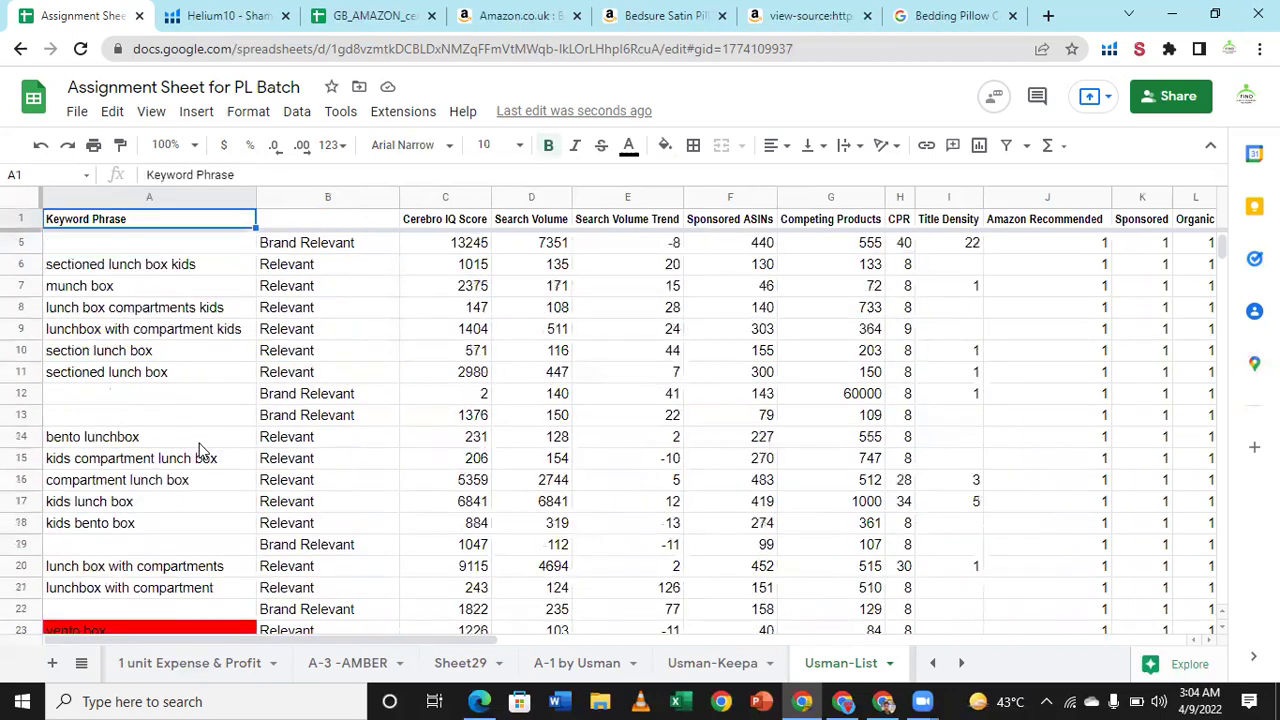
pyautogui.press('Down')
pyautogui.press('Down')
pyautogui.press('Down')
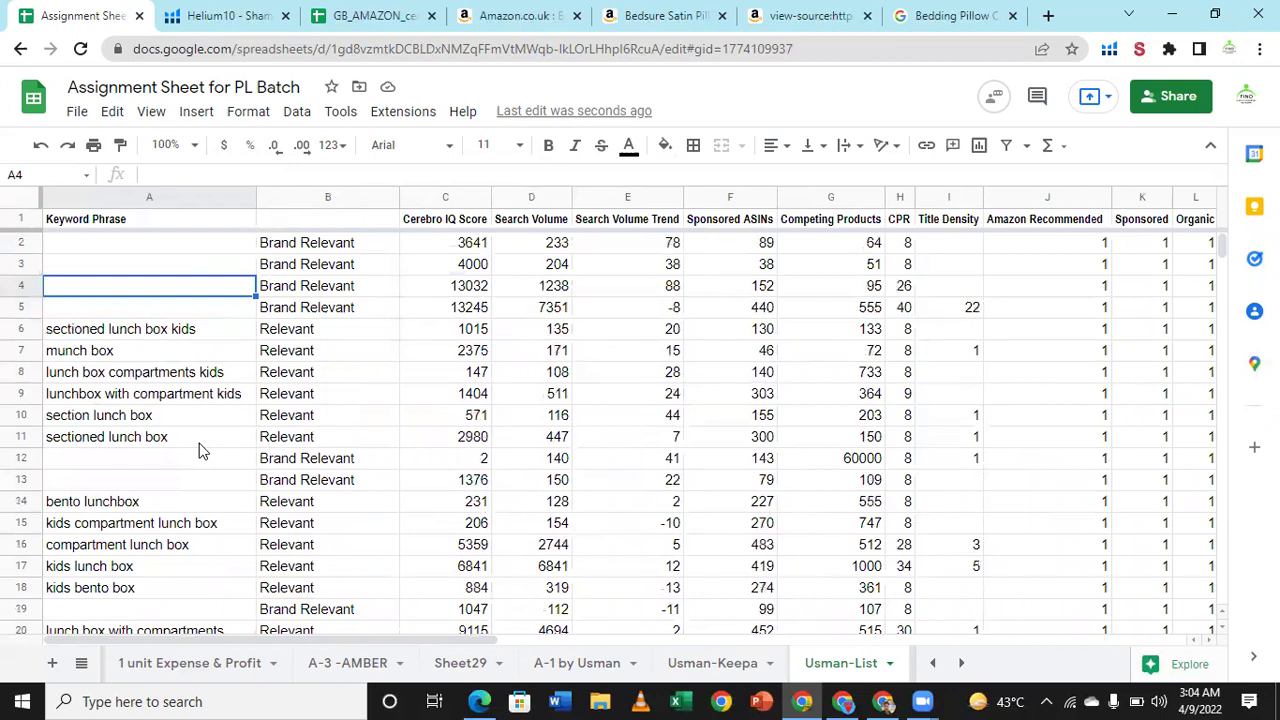
pyautogui.press('Up')
pyautogui.press('Up')
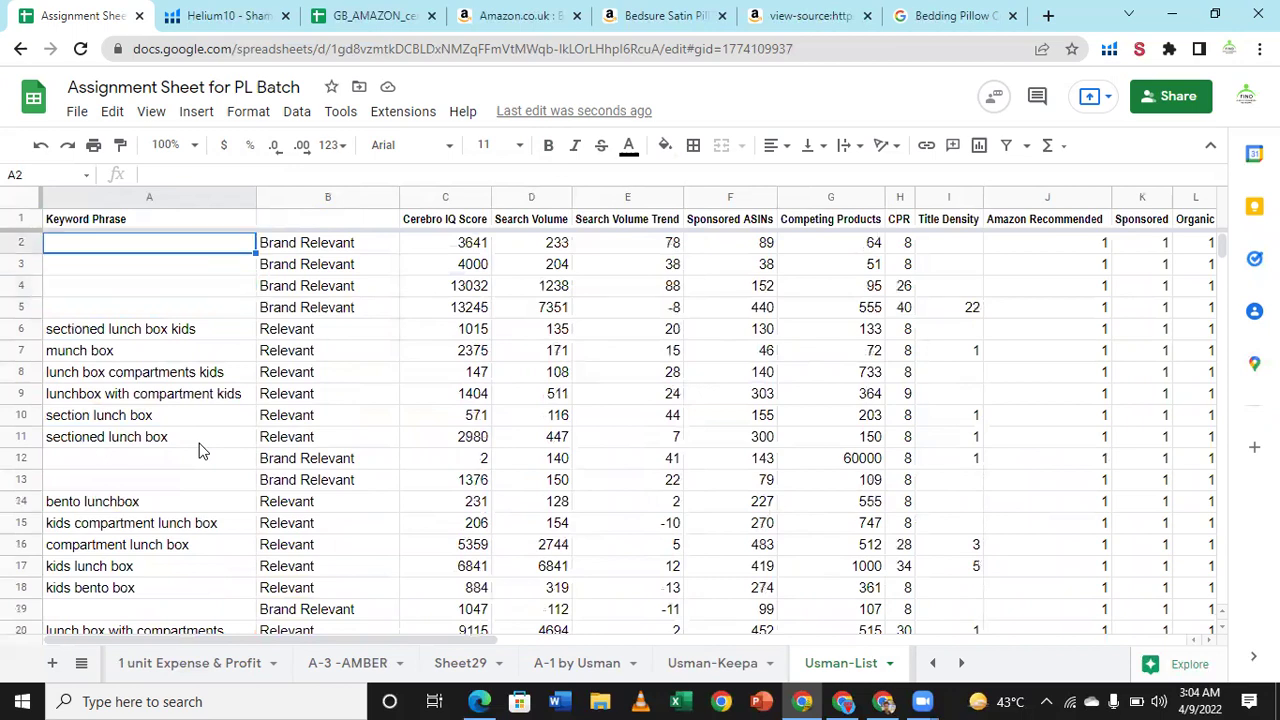
pyautogui.press('Up')
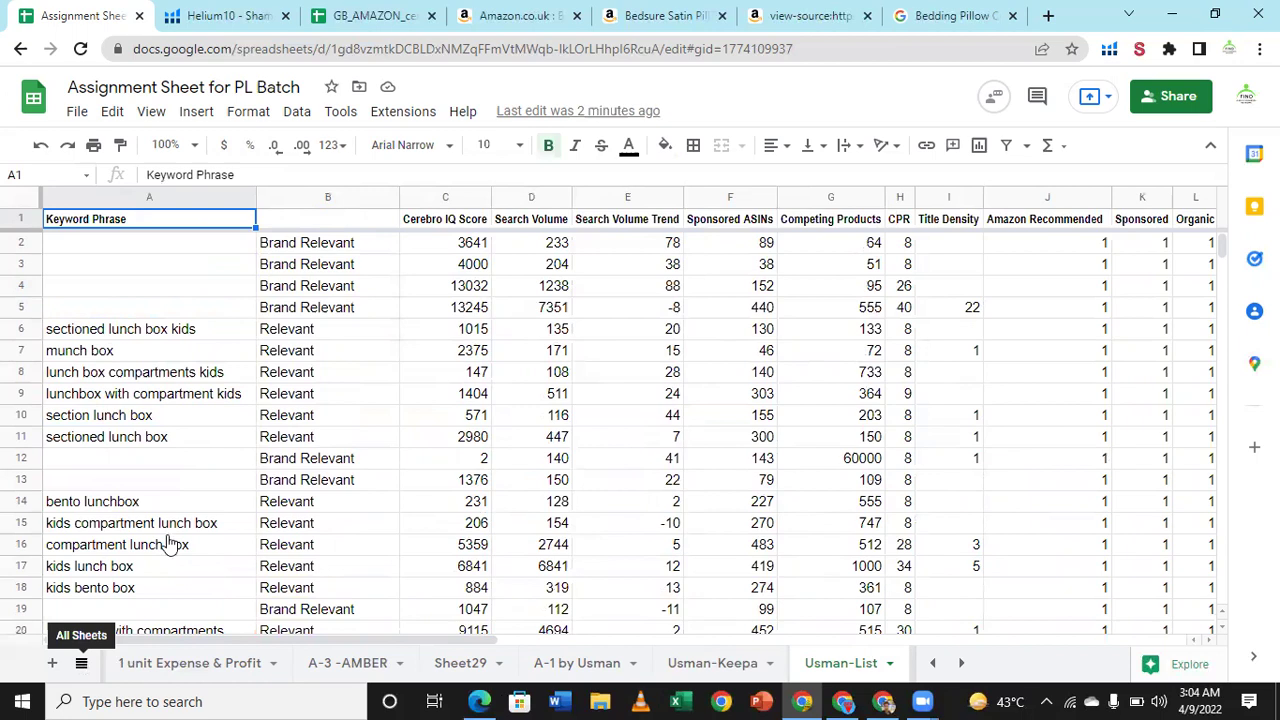
# Step: Go to the Performance Sheet and follow the first student's A-12 submission link to that student's assignment sheet
pyautogui.click(81, 663)
pyautogui.scroll(3, 206, 449)
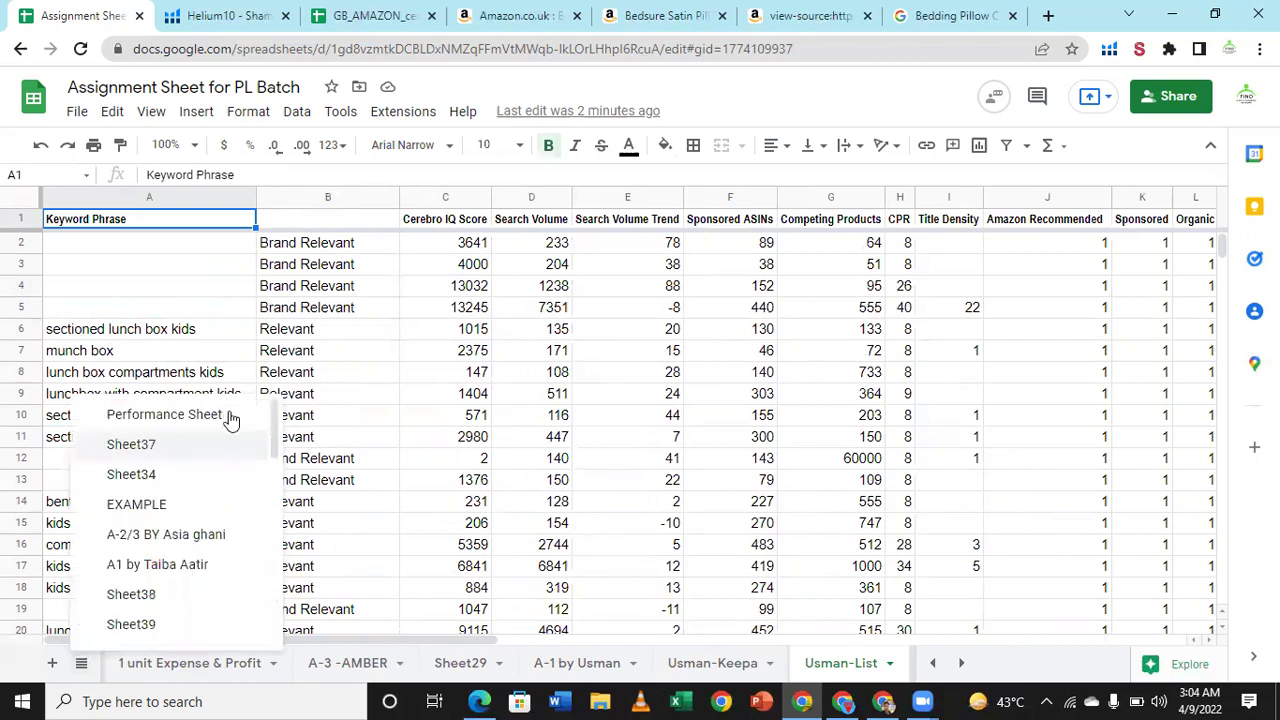
pyautogui.click(229, 420)
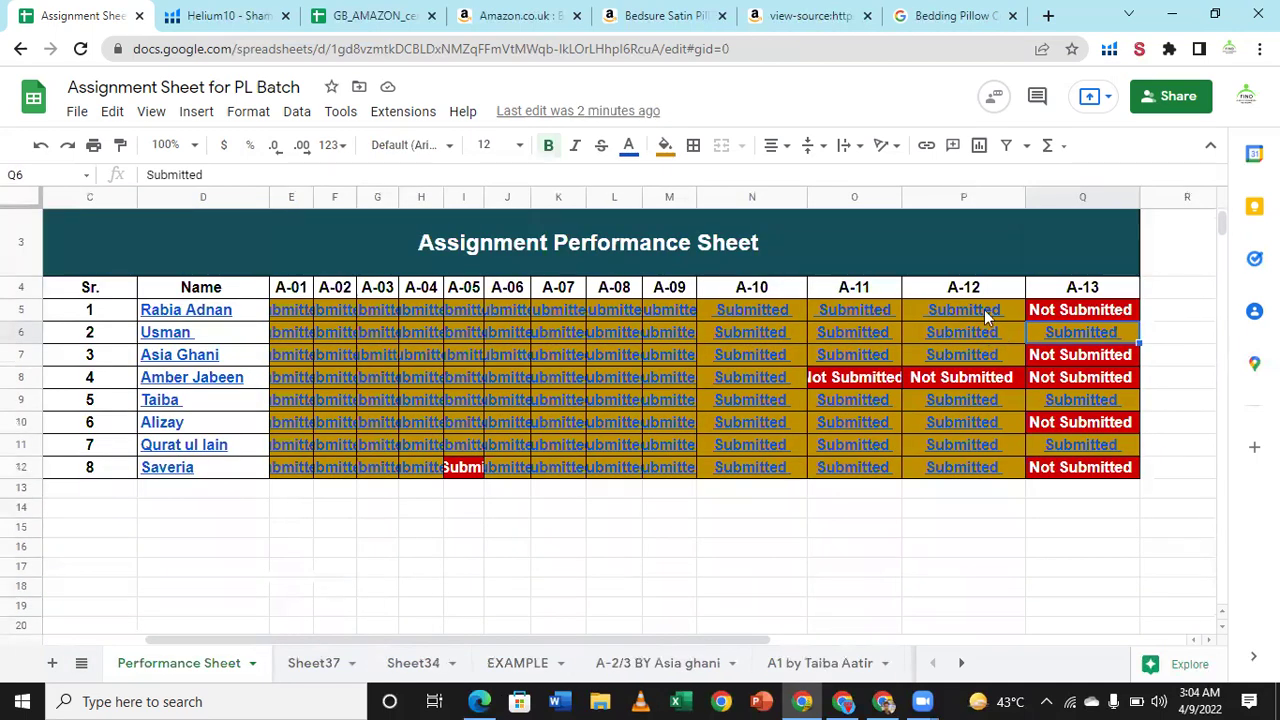
pyautogui.click(984, 309)
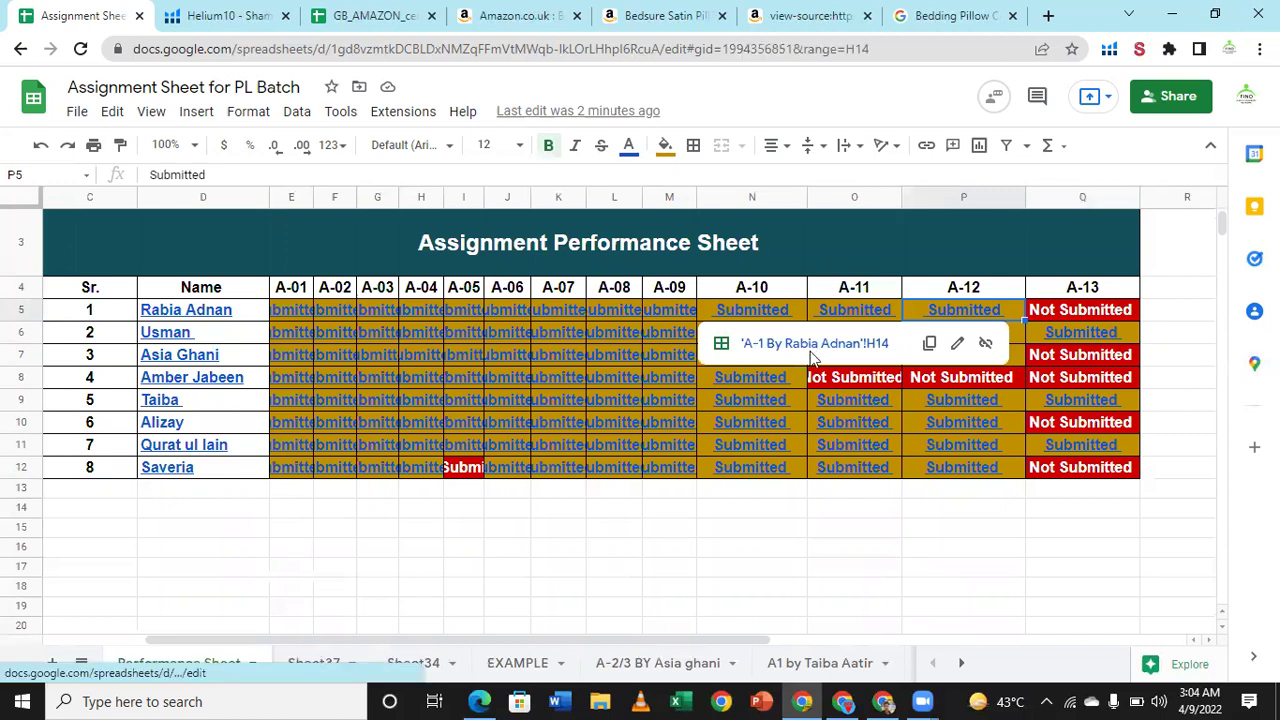
pyautogui.click(810, 345)
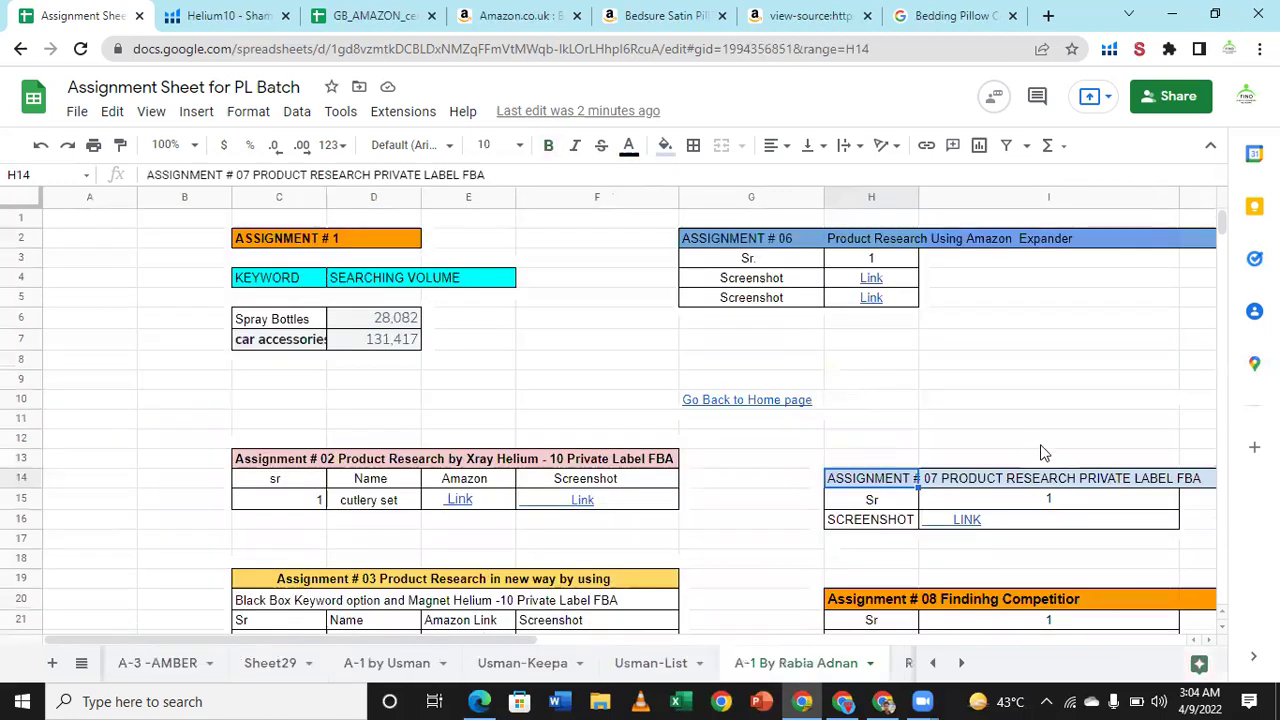
# Step: Find the Assignment # 13 Create Listing block in the student's sheet and open its screenshot link in N29
pyautogui.scroll(-5, 1044, 453)
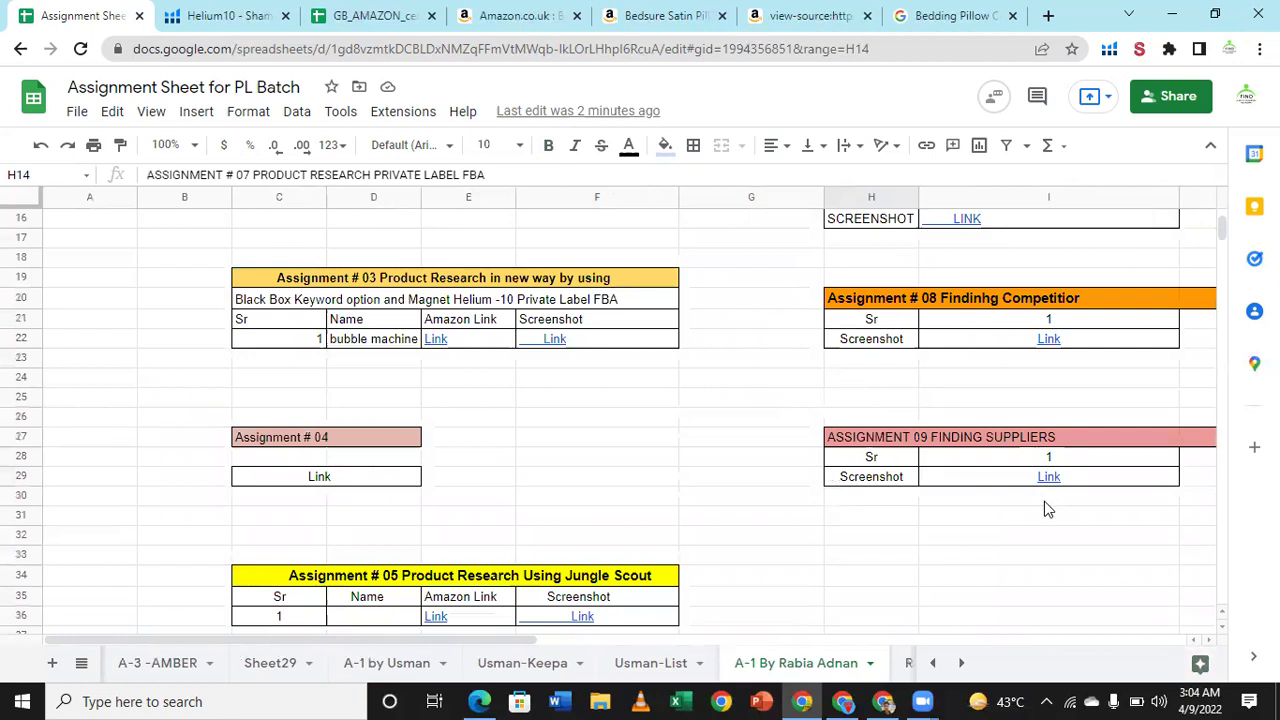
pyautogui.scroll(-4, 1044, 503)
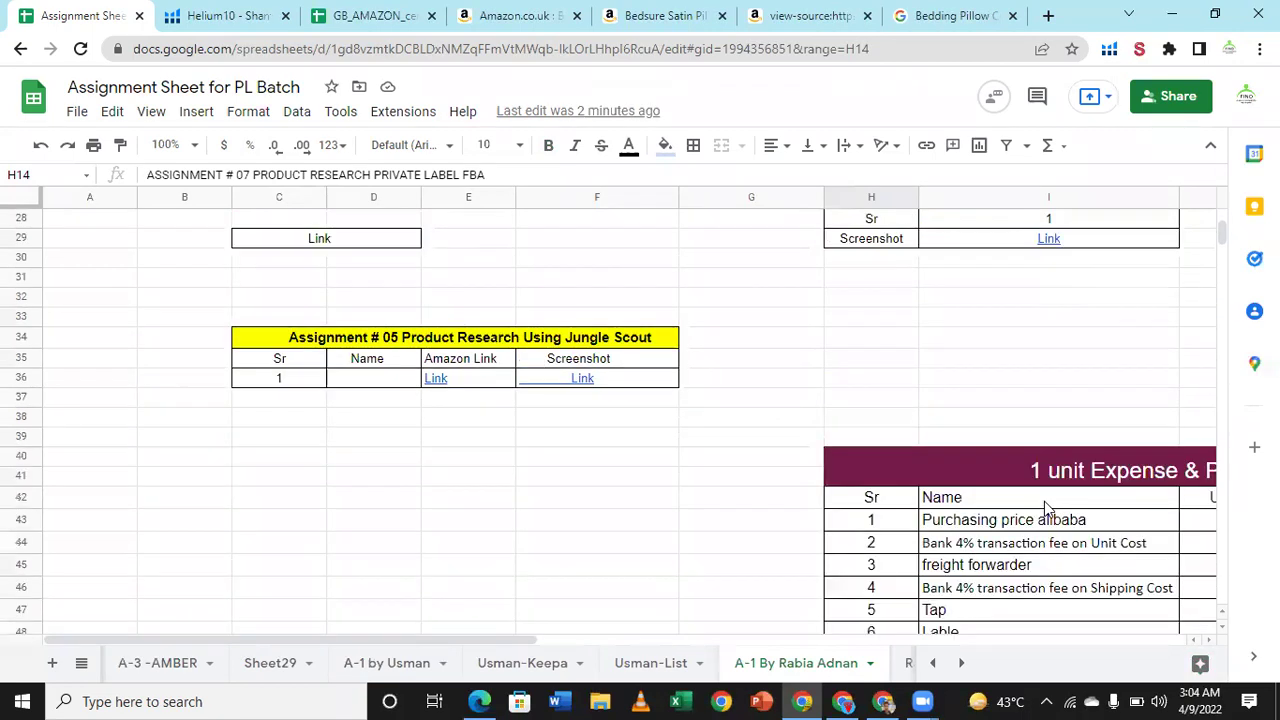
pyautogui.scroll(-7, 1044, 501)
pyautogui.scroll(6, 1044, 501)
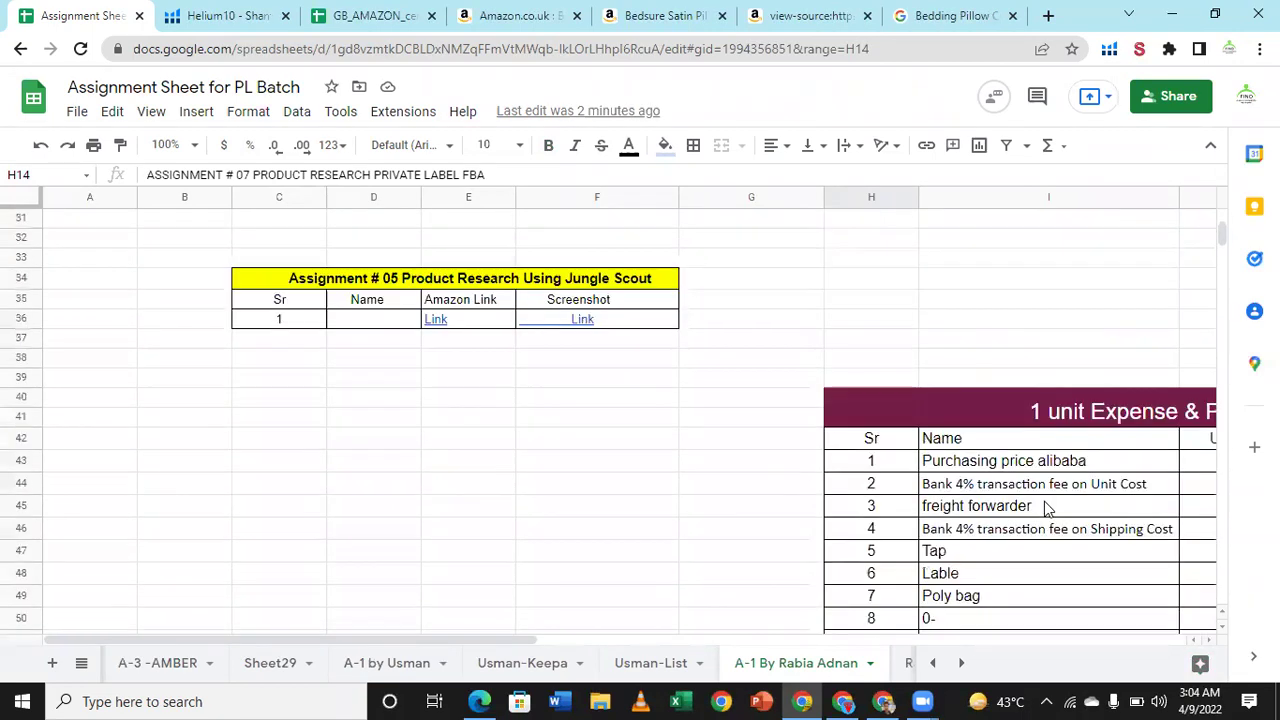
pyautogui.scroll(2, 1078, 470)
pyautogui.click(1078, 460)
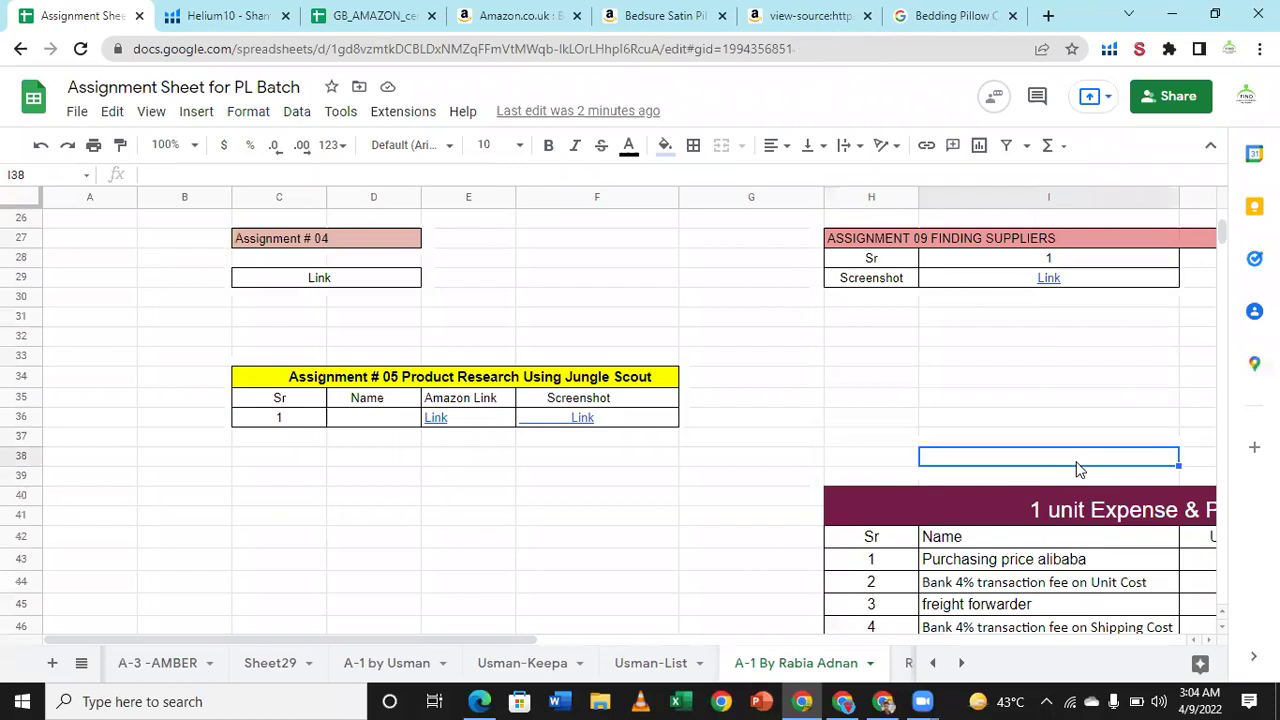
pyautogui.hscroll(5, 1078, 470)
pyautogui.click(1078, 460)
pyautogui.press('Up')
pyautogui.press('pageup')
pyautogui.press('Down')
pyautogui.press('Down')
pyautogui.press('Down')
pyautogui.press('Down')
pyautogui.press('Down')
pyautogui.press('Down')
pyautogui.press('Down')
pyautogui.press('Down')
pyautogui.press('Down')
pyautogui.press('Down')
pyautogui.press('Down')
pyautogui.press('Down')
pyautogui.press('Down')
pyautogui.click(1104, 520)
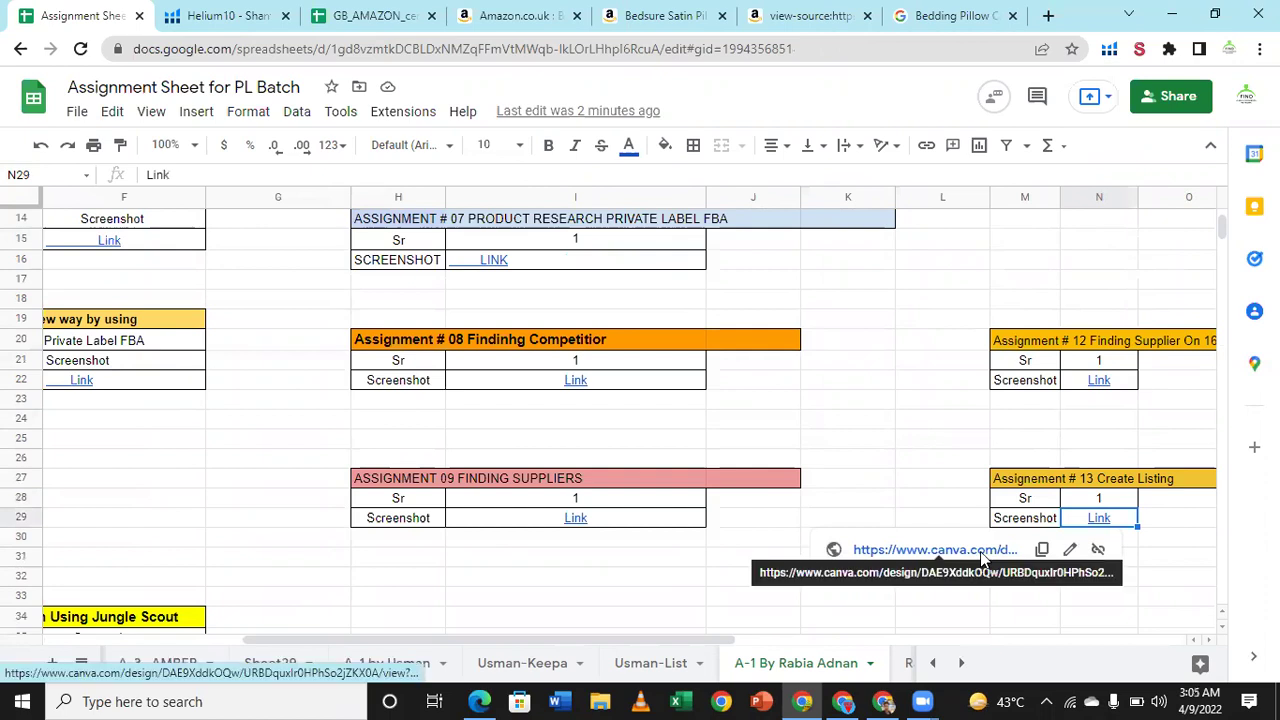
pyautogui.click(980, 551)
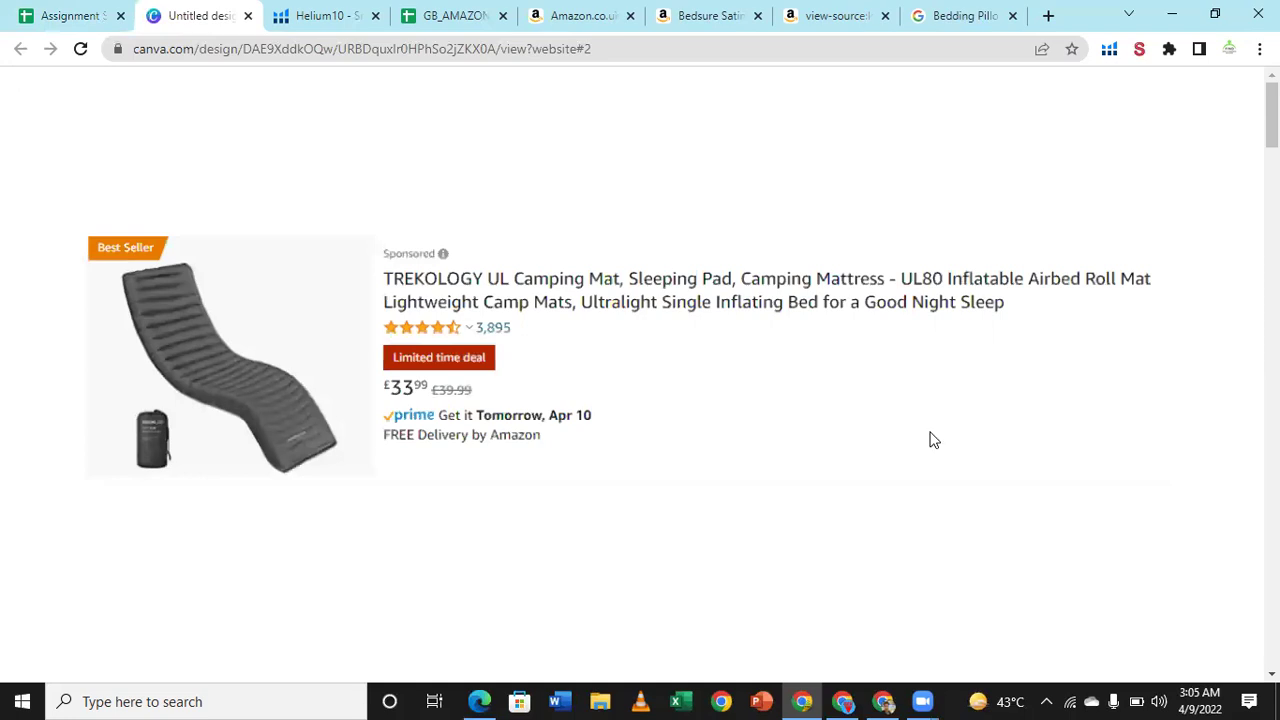
# Step: Review the TREKOLOGY camping mat listing in the Canva submission, from the search result through the product details, bullet points and sleeping mat descriptions
pyautogui.scroll(-3, 930, 440)
pyautogui.scroll(2, 930, 440)
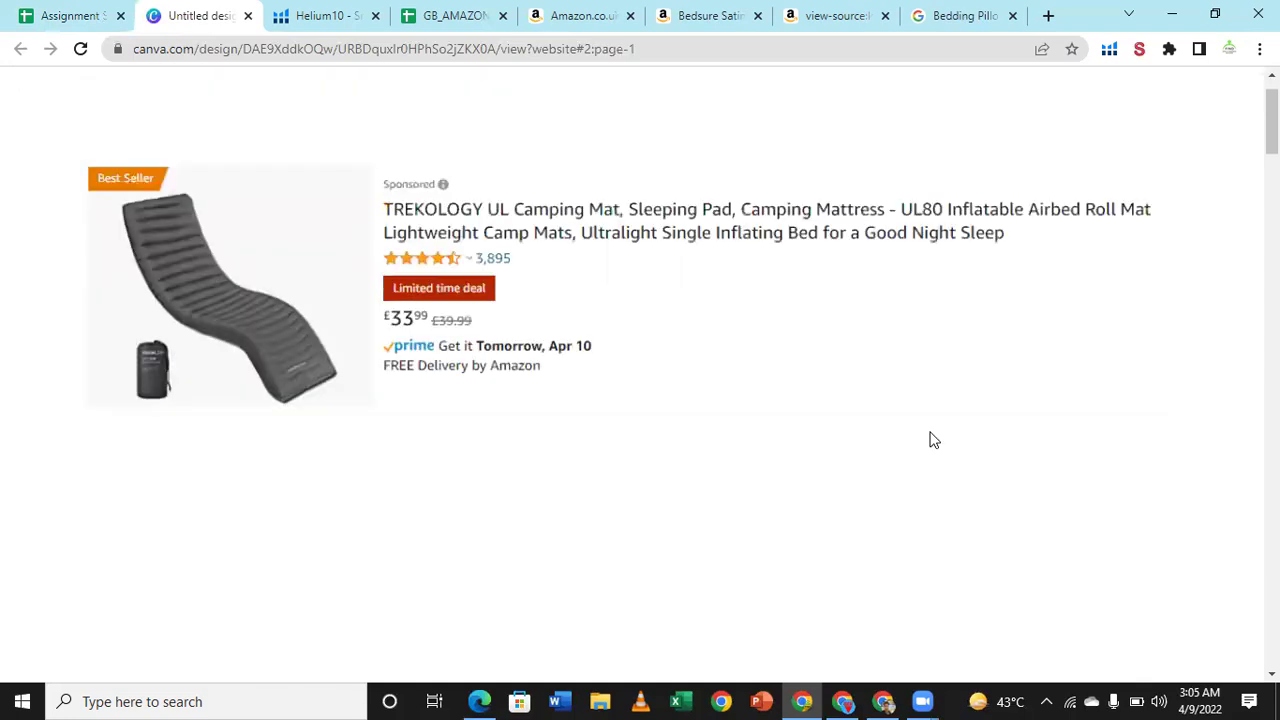
pyautogui.scroll(-3, 930, 440)
pyautogui.scroll(-1, 930, 440)
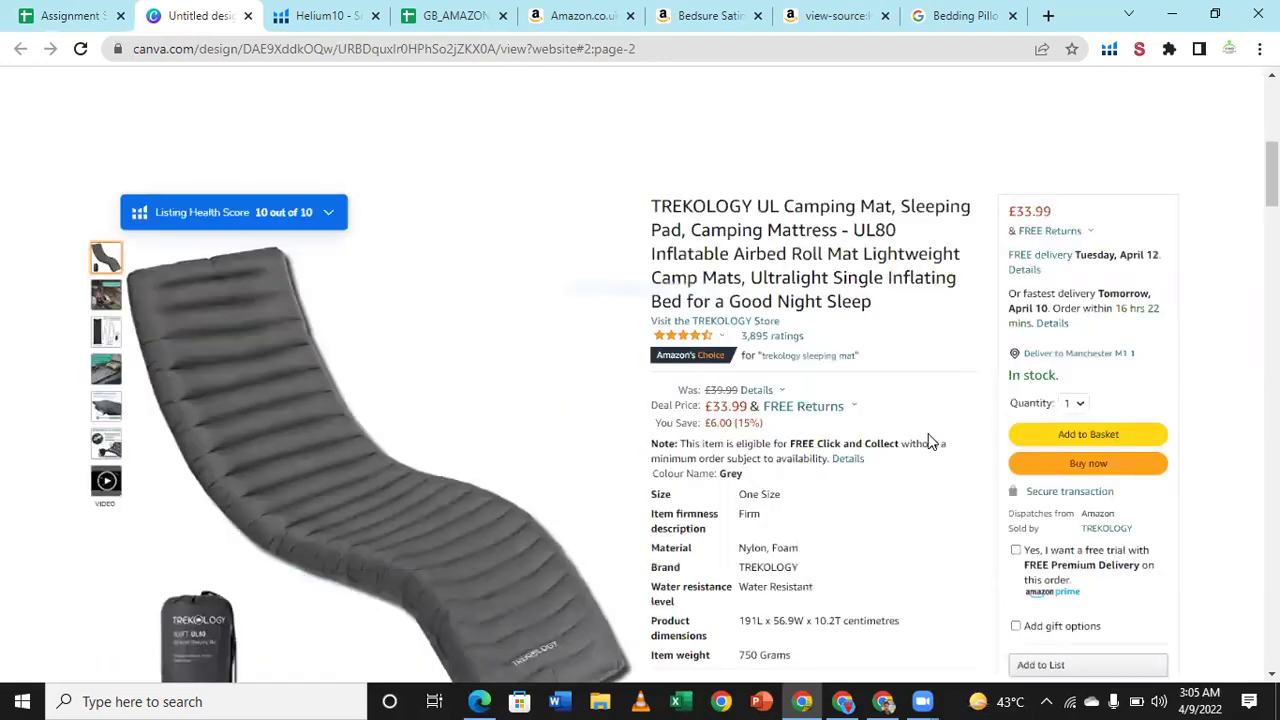
pyautogui.scroll(-3, 930, 442)
pyautogui.scroll(-1, 930, 440)
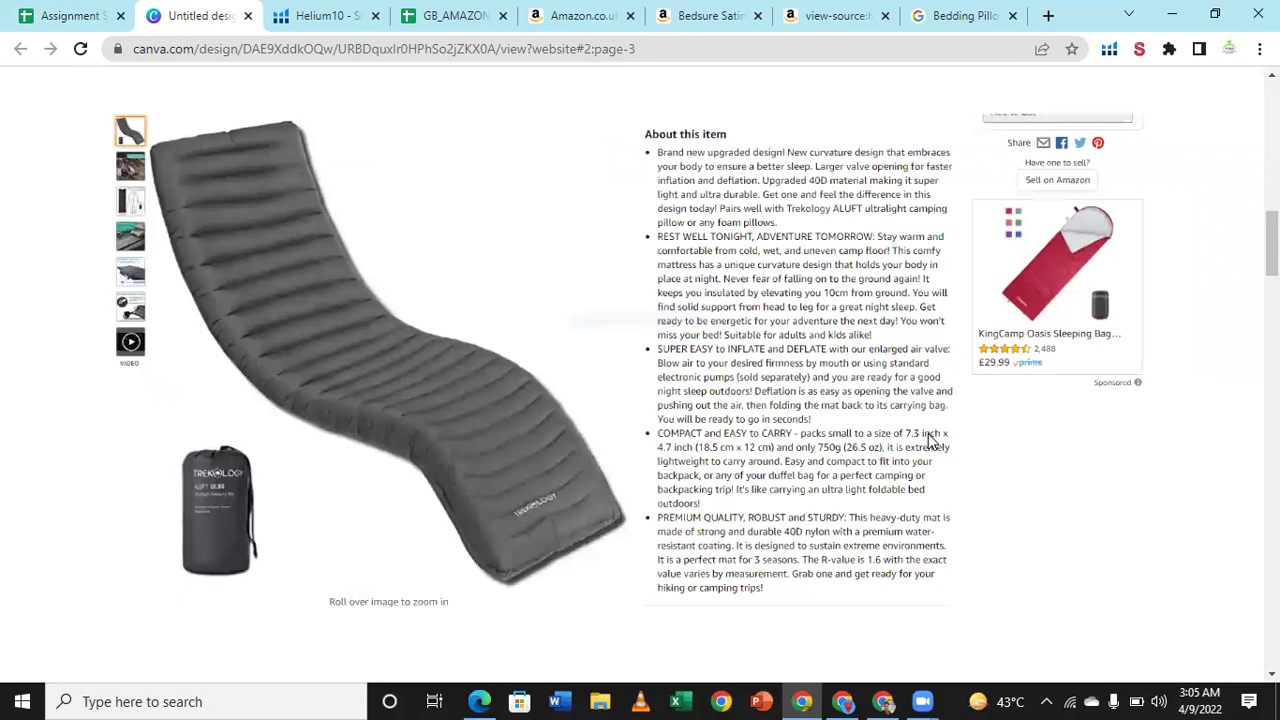
pyautogui.scroll(-3, 930, 440)
pyautogui.scroll(-3, 928, 441)
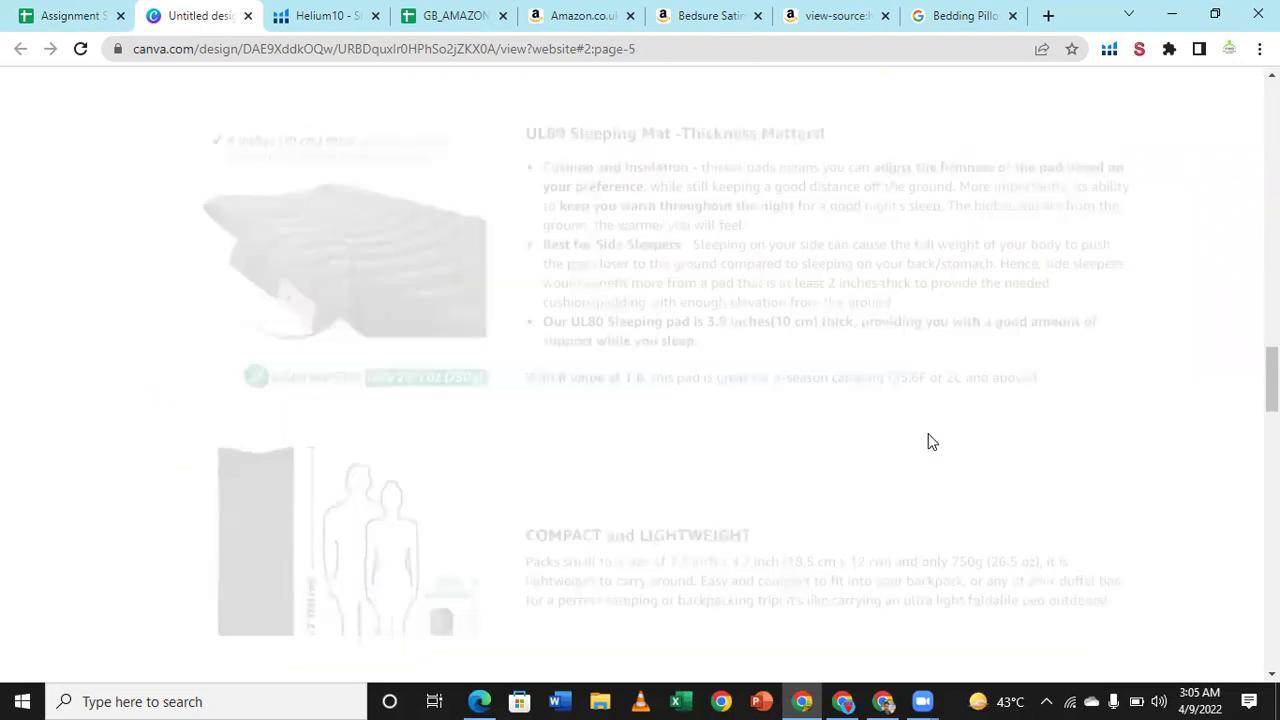
# Step: Examine the submission's remaining pages, including the Cerebro ASINs and filters and the keyword distribution, and go back to its first product page
pyautogui.scroll(-3, 928, 441)
pyautogui.scroll(-3, 928, 441)
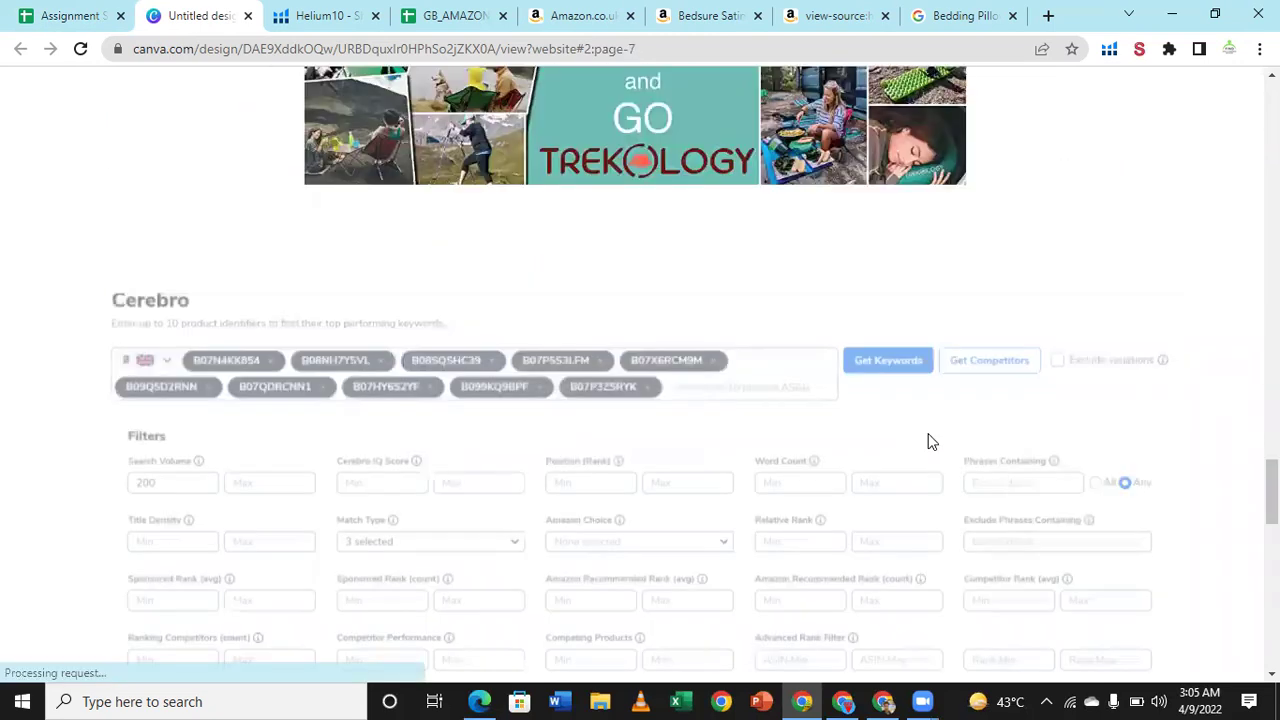
pyautogui.scroll(-3, 928, 441)
pyautogui.scroll(2, 928, 441)
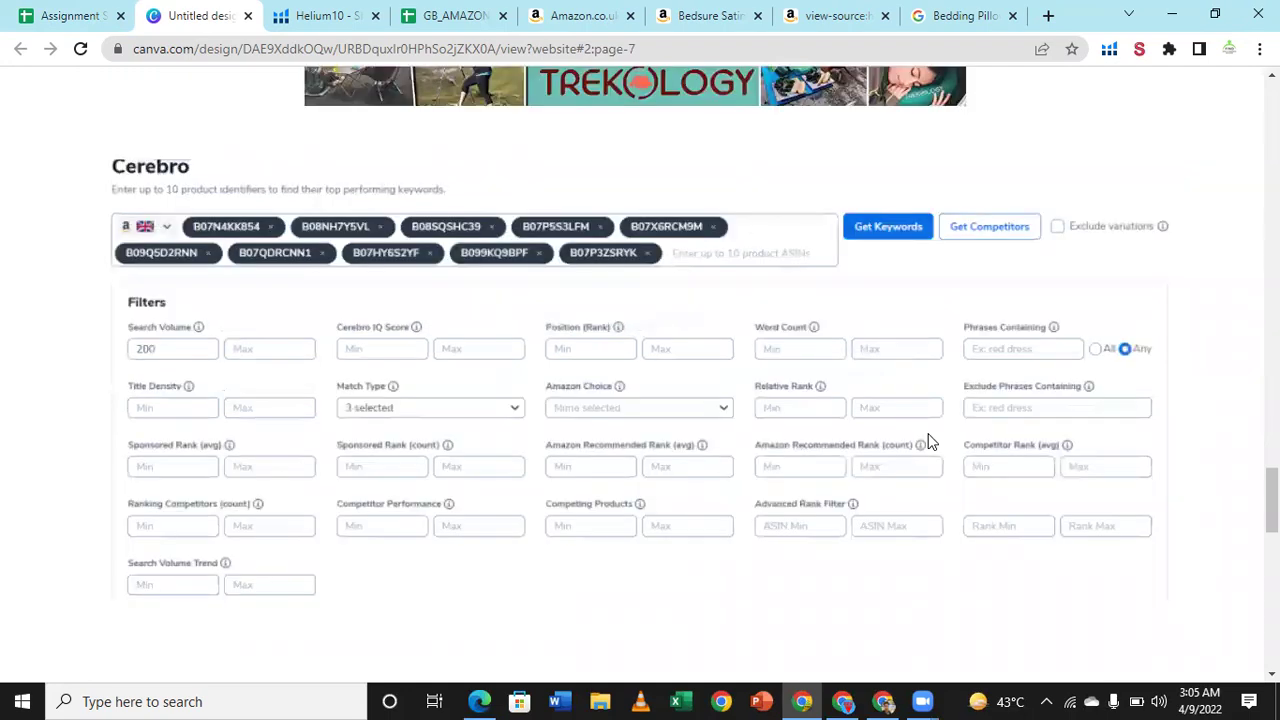
pyautogui.scroll(-3, 928, 441)
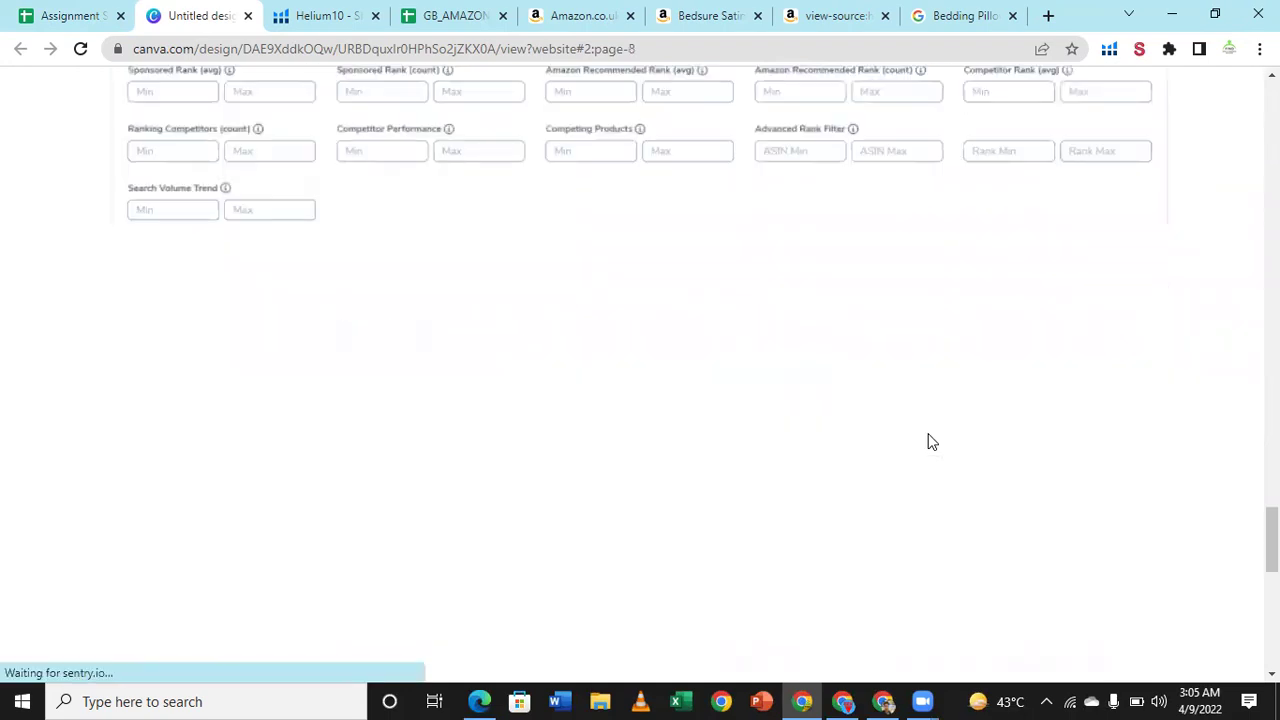
pyautogui.scroll(-2, 928, 441)
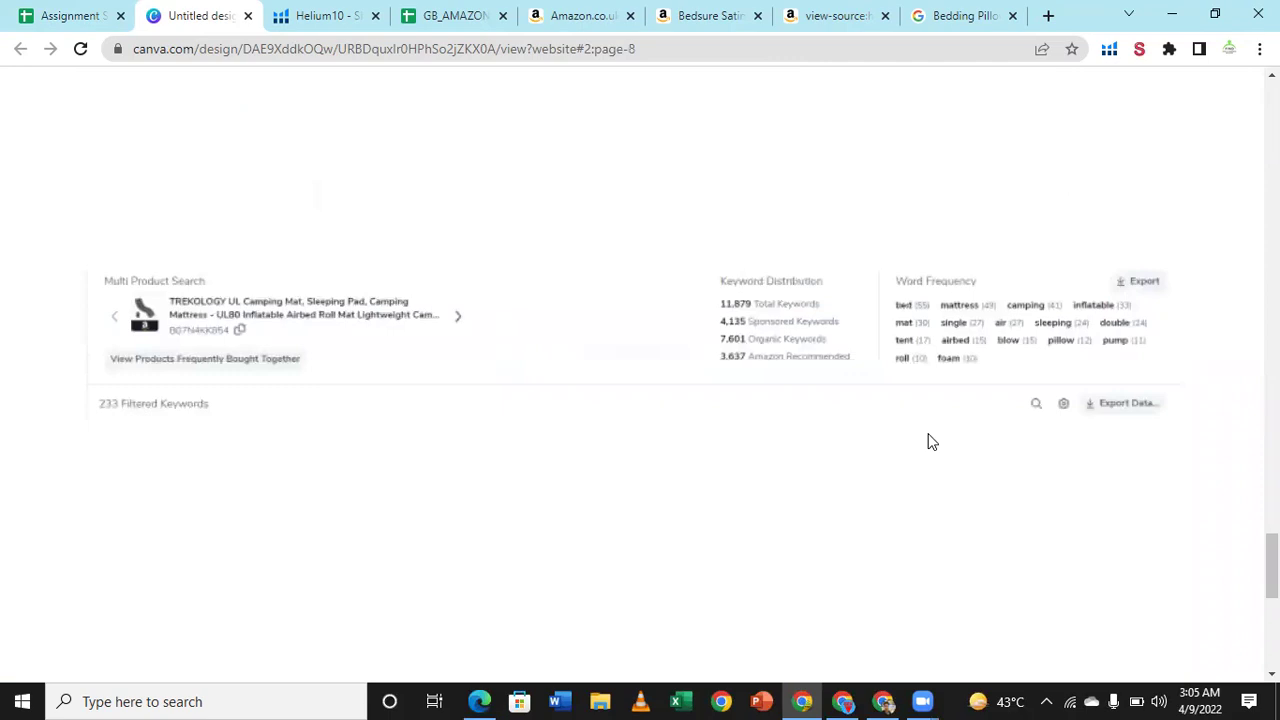
pyautogui.scroll(-1, 928, 441)
pyautogui.scroll(-2, 928, 447)
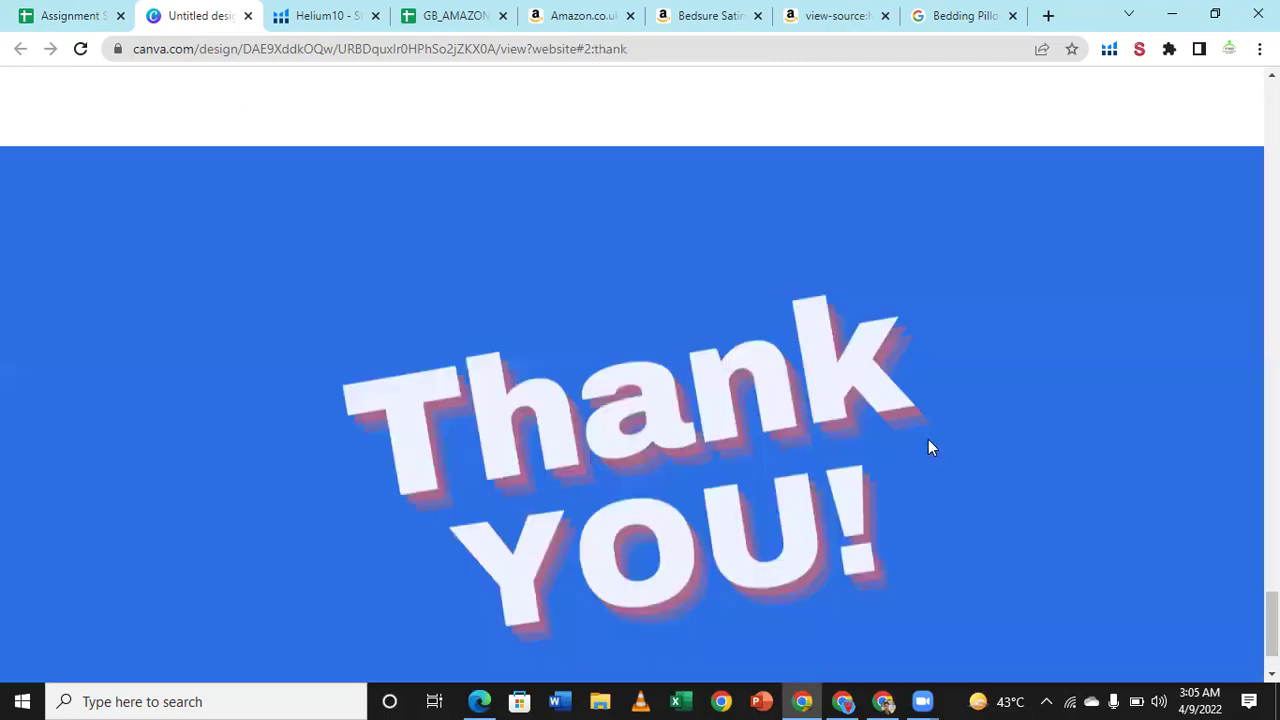
pyautogui.scroll(1, 928, 446)
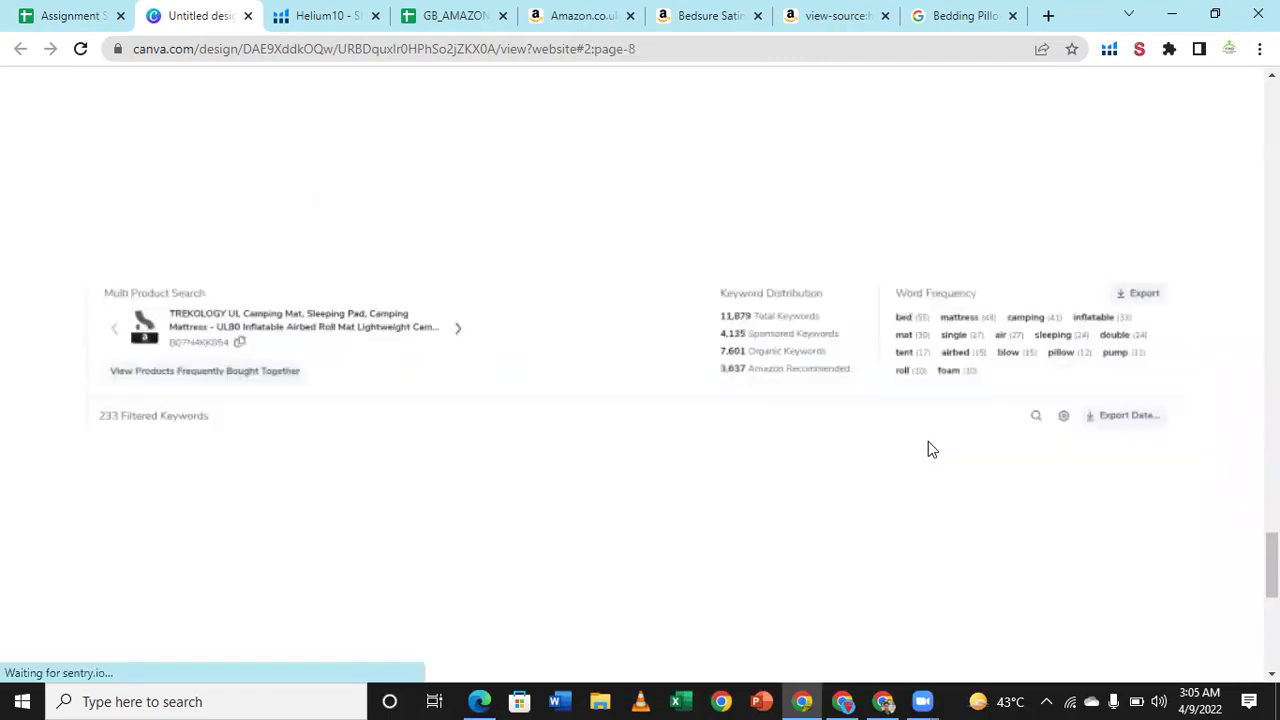
pyautogui.scroll(2, 928, 449)
pyautogui.scroll(2, 929, 447)
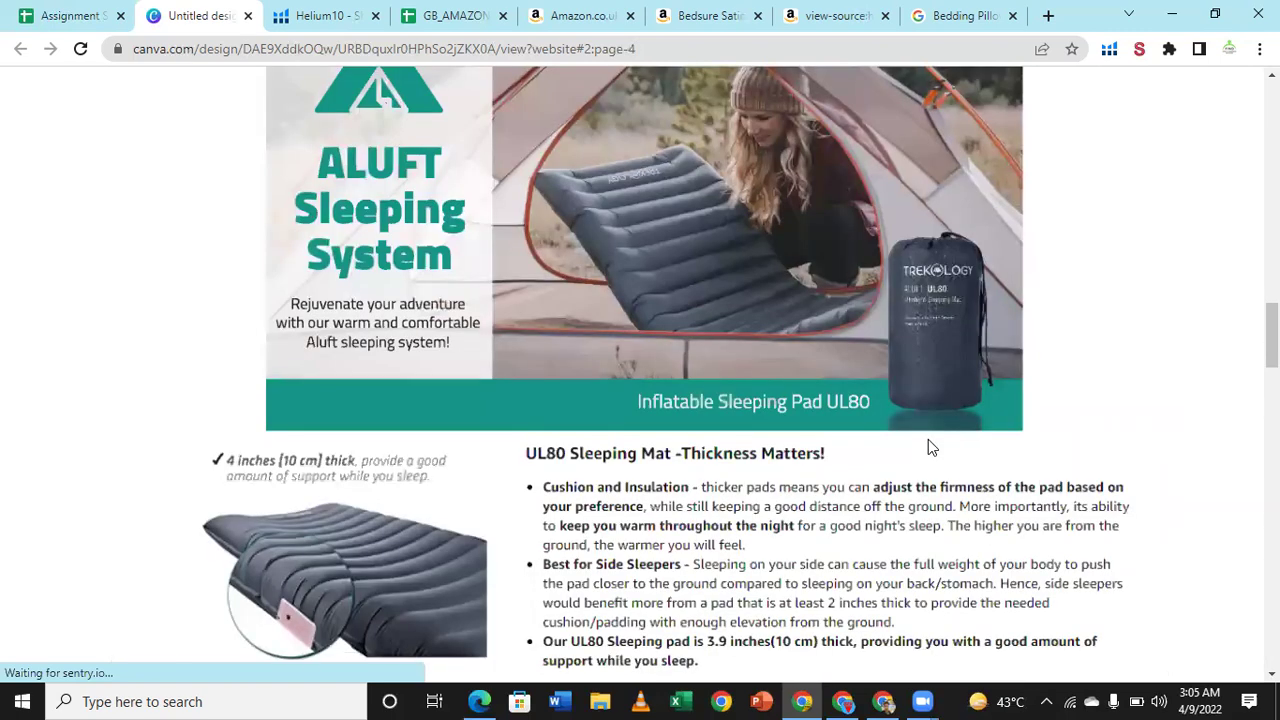
pyautogui.scroll(3, 928, 447)
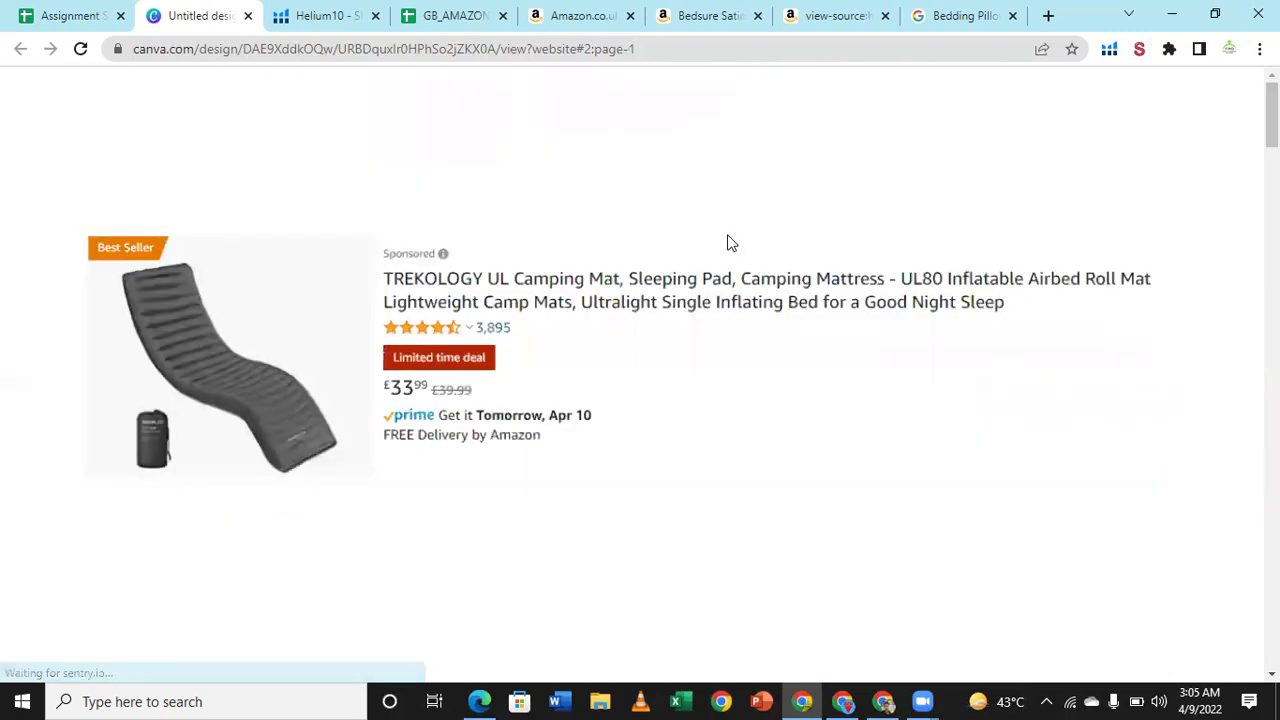
# Step: Return to the student's assignment sheet and look over the blocks above and below Assignment # 13
pyautogui.click(60, 12)
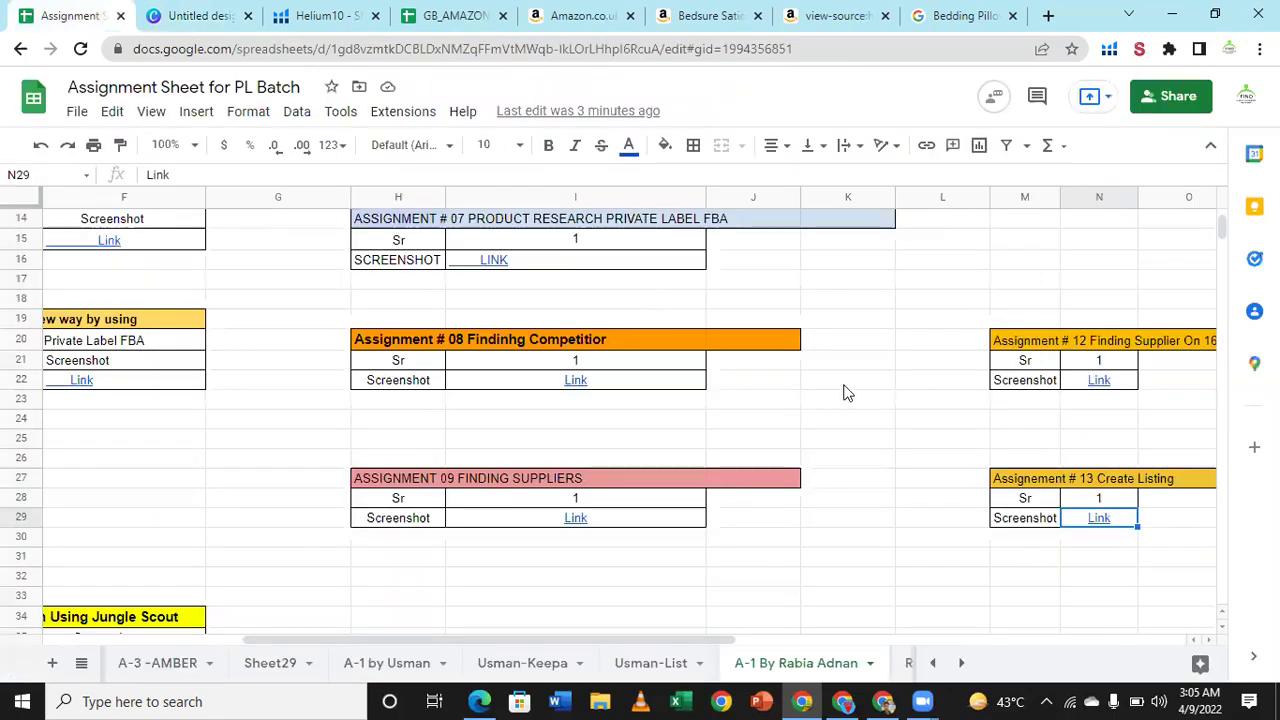
pyautogui.scroll(-1, 1014, 437)
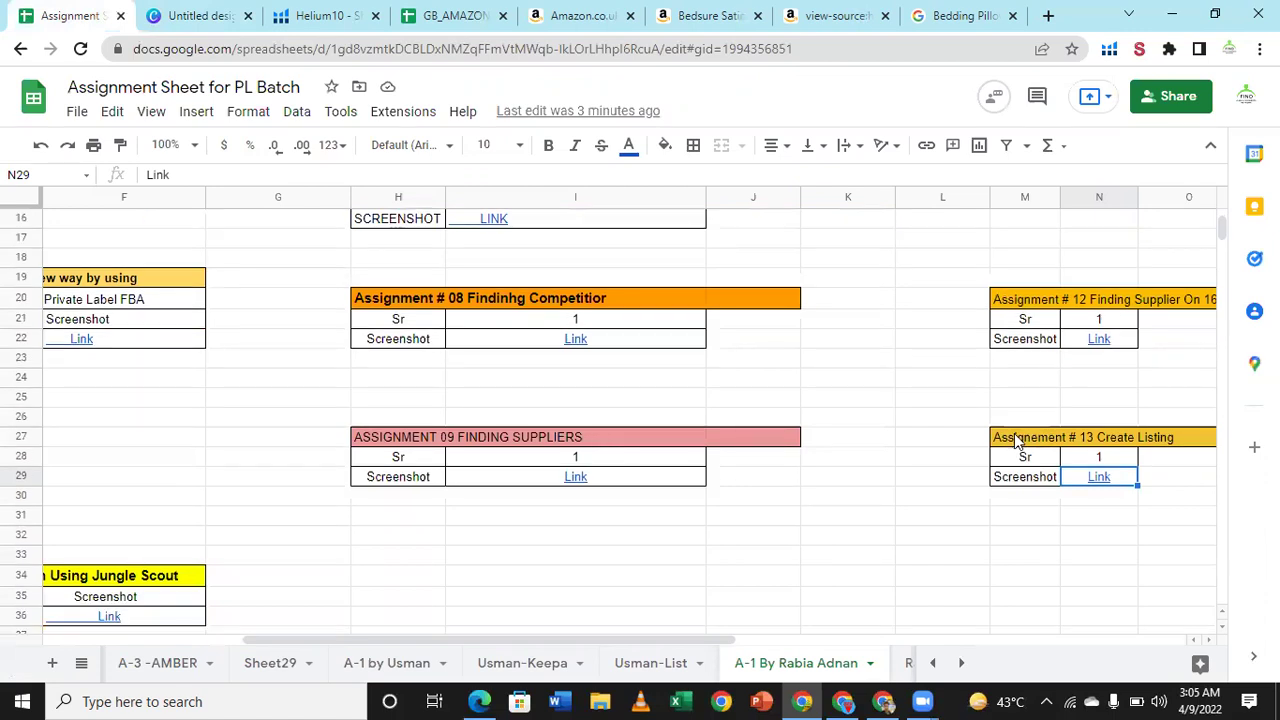
pyautogui.scroll(-3, 1015, 439)
pyautogui.scroll(8, 1015, 439)
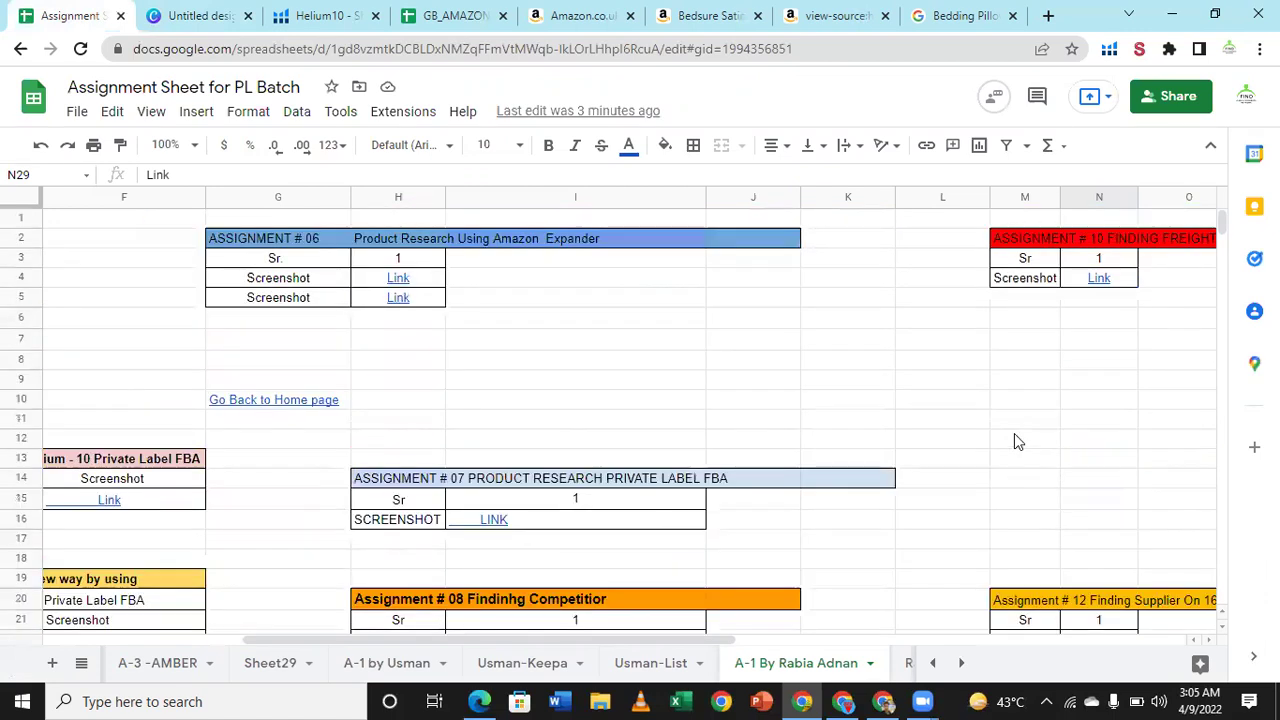
pyautogui.scroll(-4, 1014, 437)
pyautogui.scroll(-1, 740, 420)
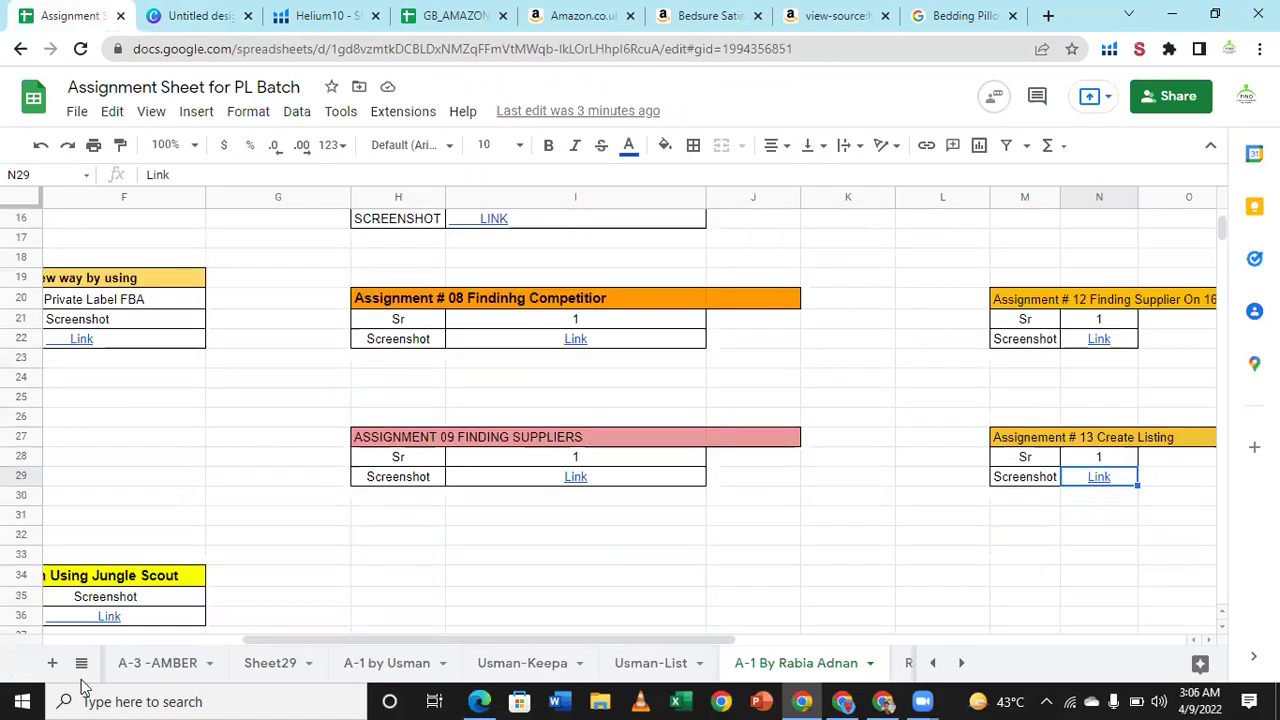
# Step: On the Performance Sheet, mark the first student's A-13 as Submitted by copying the linked A-12 cell P5 into Q5
pyautogui.click(81, 663)
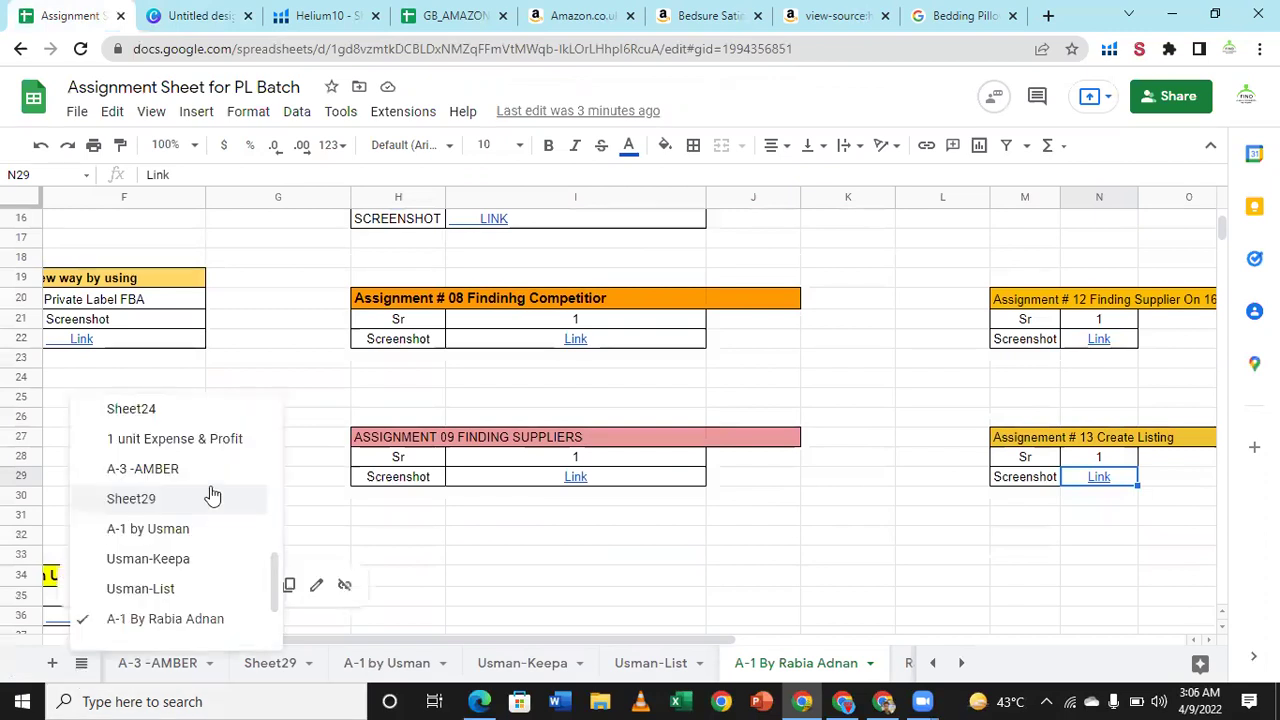
pyautogui.scroll(10, 210, 435)
pyautogui.click(223, 418)
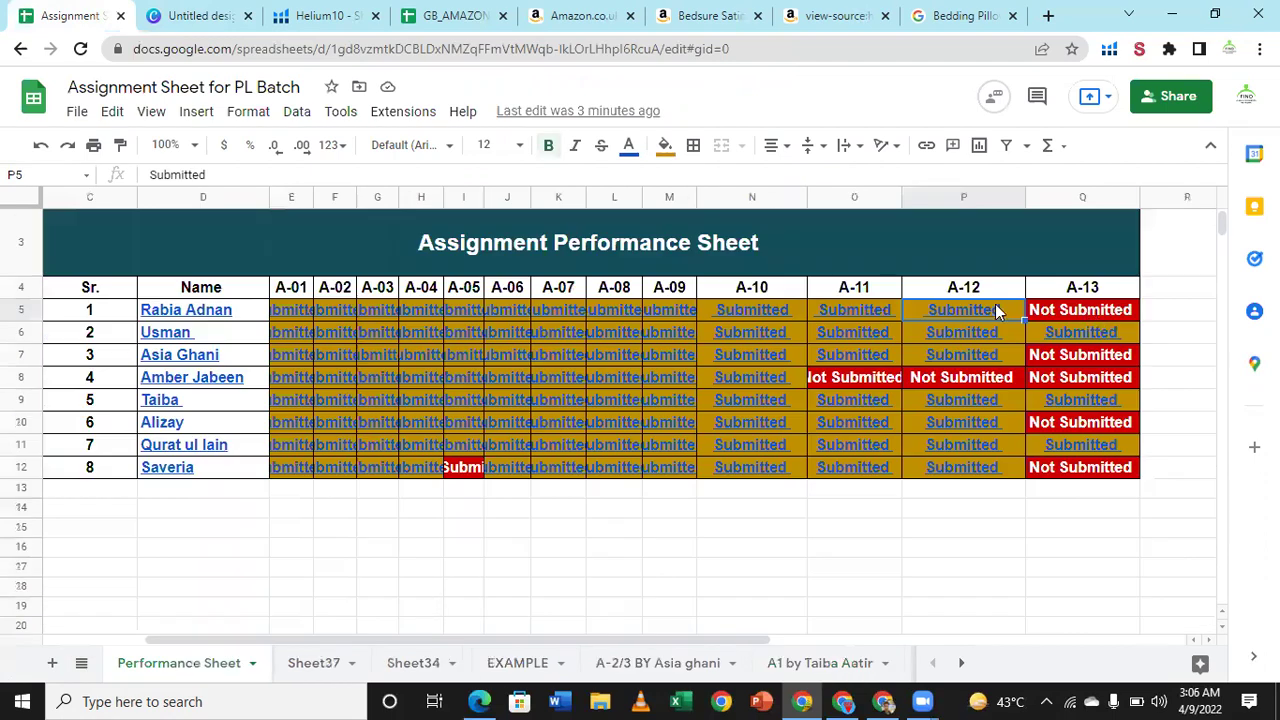
pyautogui.hotkey('ctrl', 'c')
pyautogui.click(1081, 325)
pyautogui.click(1083, 313)
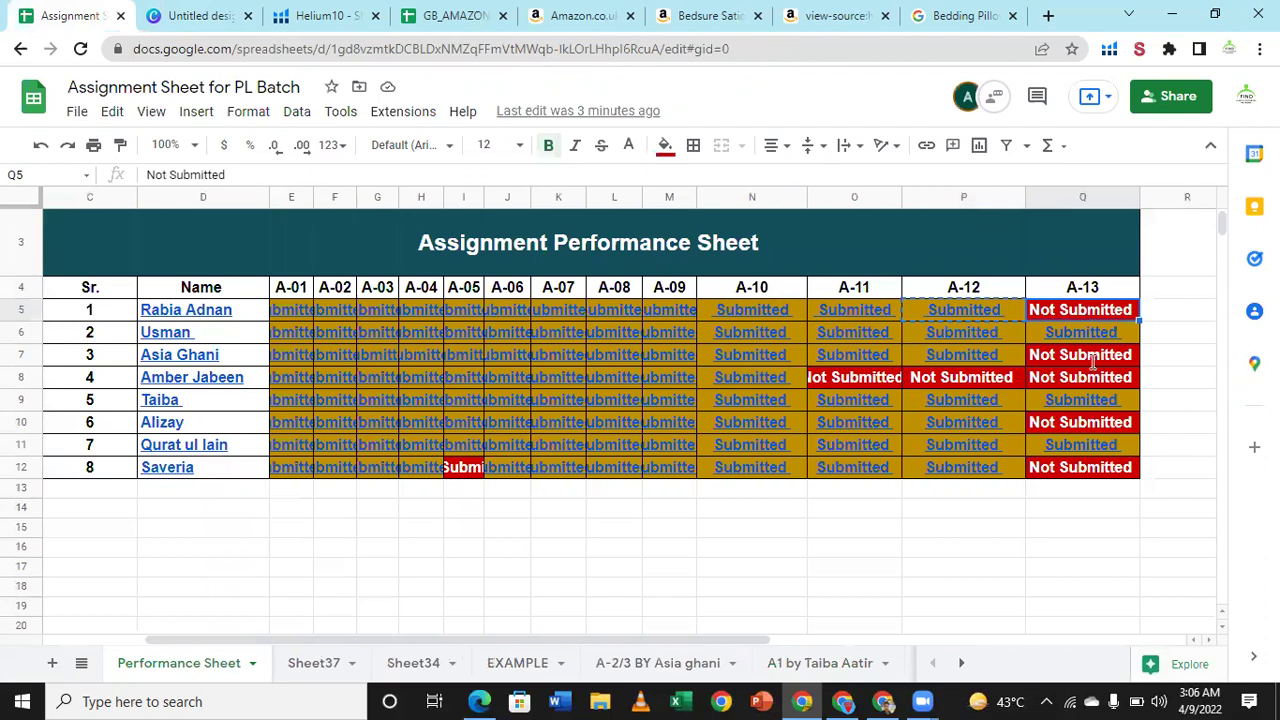
pyautogui.hotkey('ctrl', 'v')
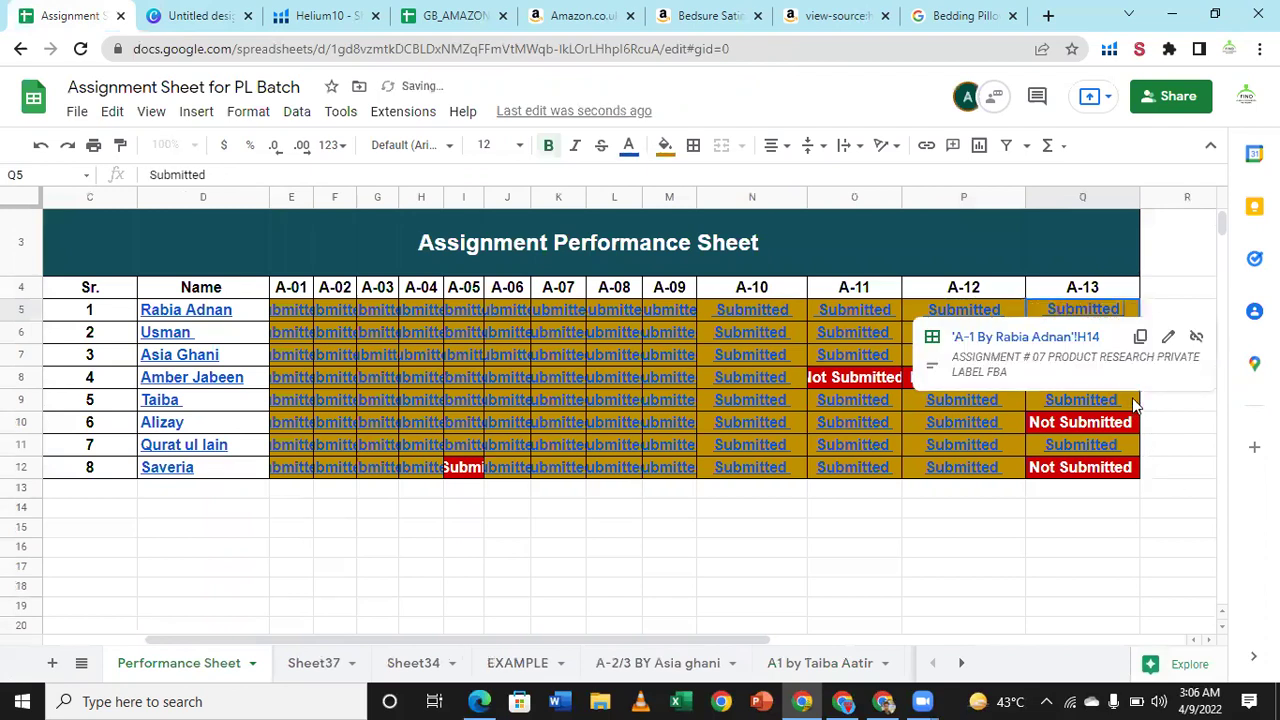
pyautogui.hotkey('ctrl', 'End')
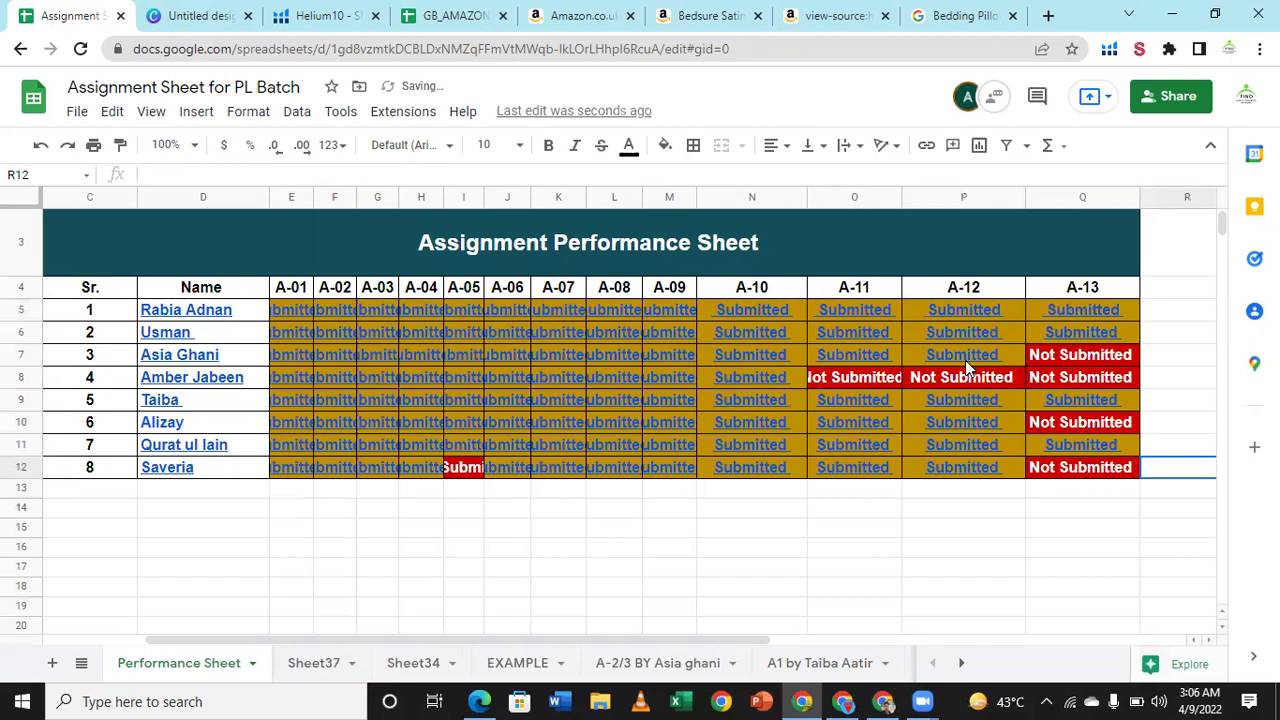
# Step: Follow the third student's A-12 submission link and look below the A-11/12 entry for an A-13 submission
pyautogui.click(965, 360)
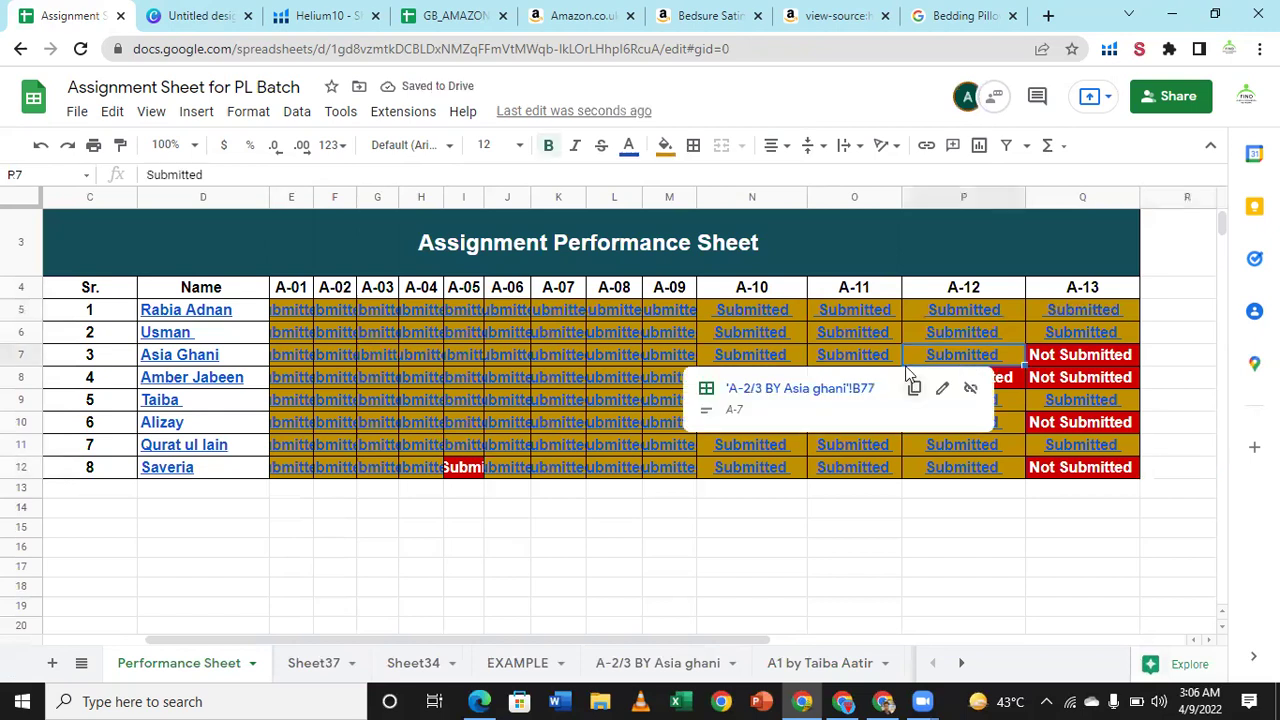
pyautogui.click(836, 398)
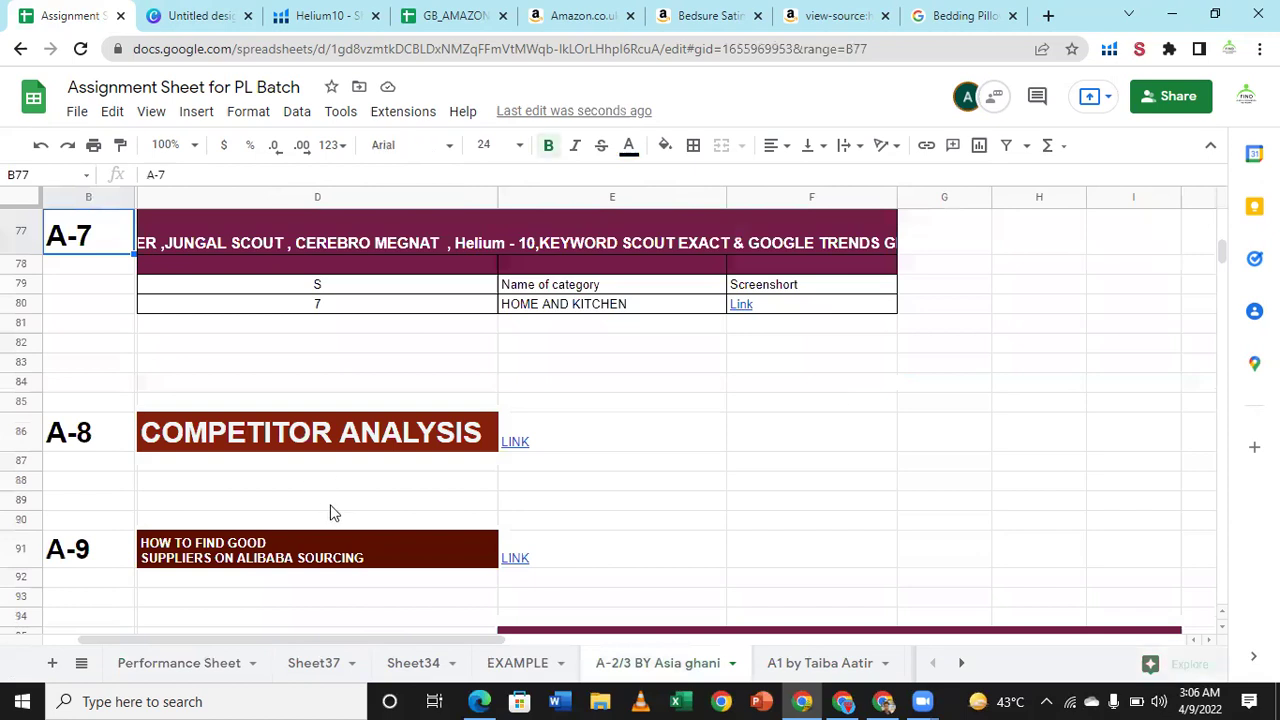
pyautogui.scroll(-3, 335, 514)
pyautogui.scroll(-2, 339, 516)
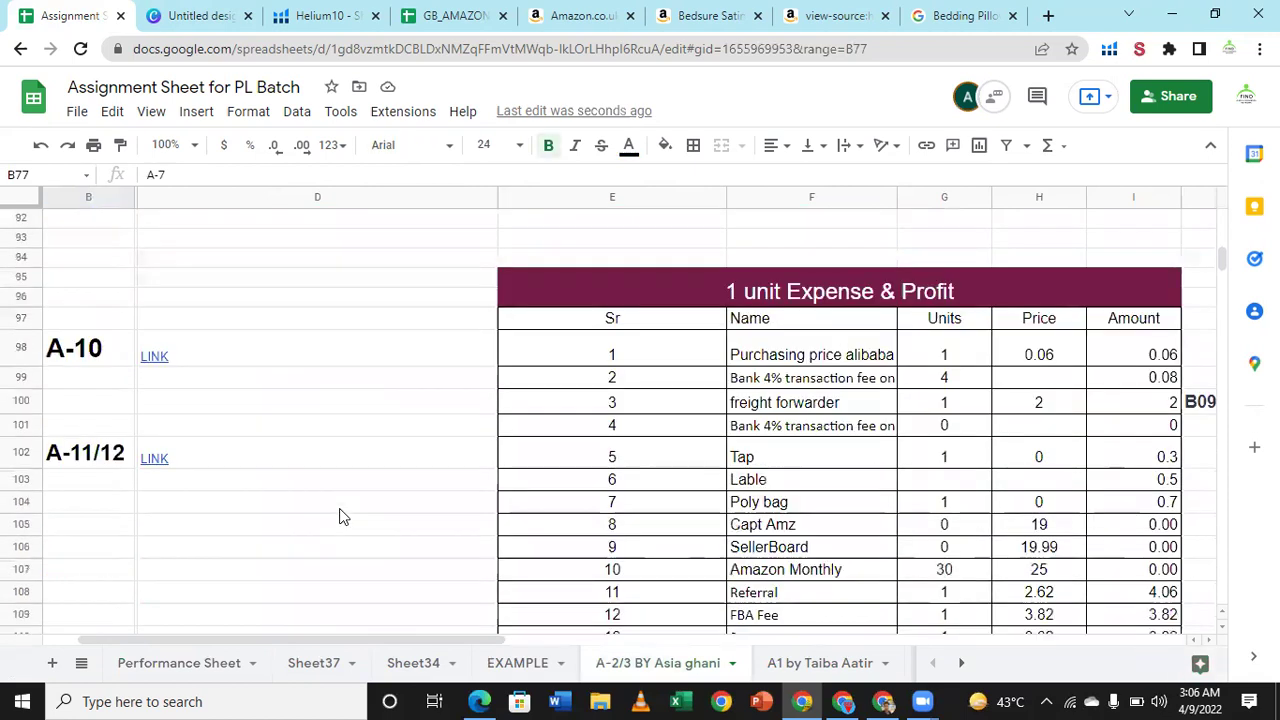
pyautogui.scroll(-2, 339, 516)
pyautogui.scroll(2, 339, 516)
pyautogui.scroll(-1, 339, 516)
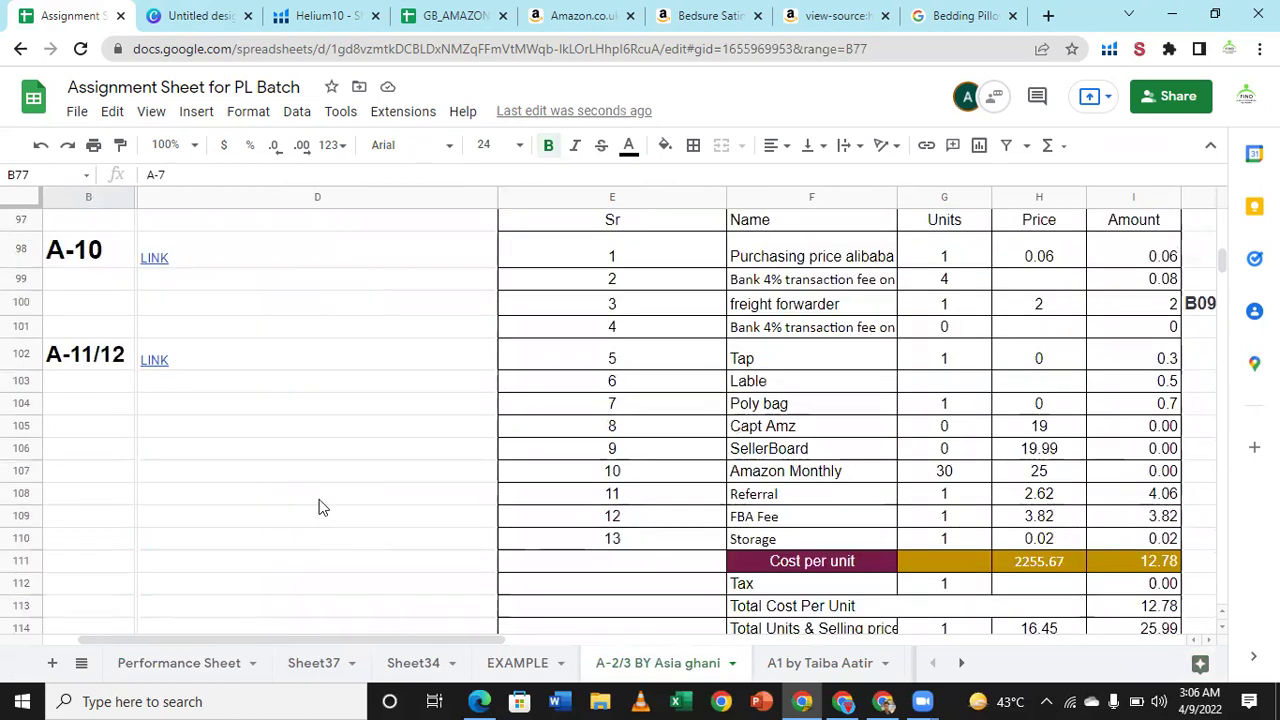
# Step: Open the third student's A-13 listing sheet and look over the keyword phrases and their relevance labels
pyautogui.click(82, 668)
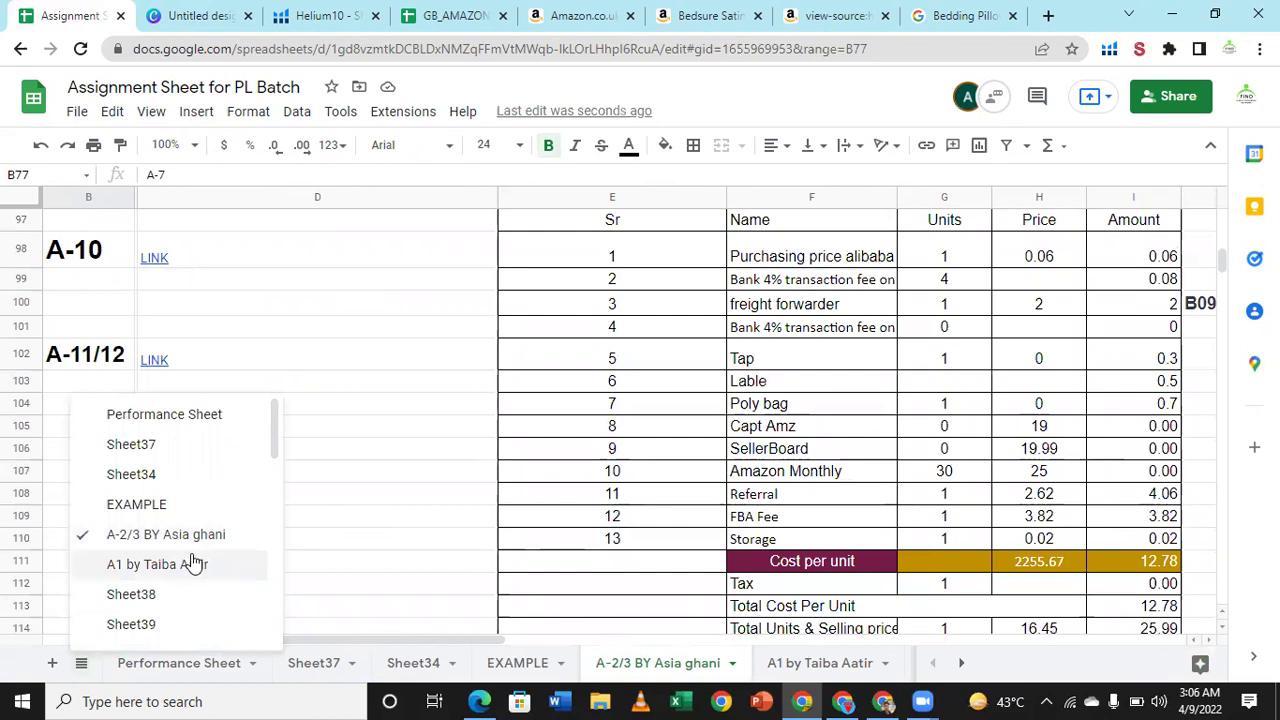
pyautogui.scroll(-1, 193, 563)
pyautogui.scroll(-5, 193, 563)
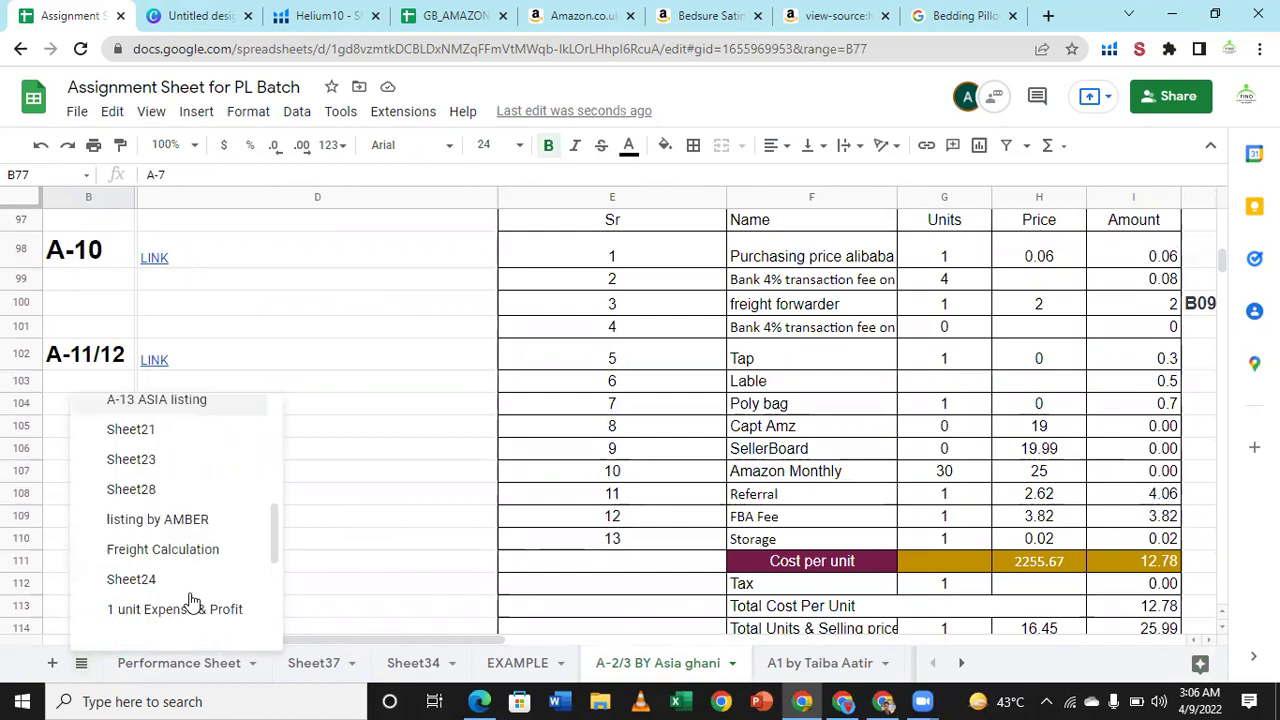
pyautogui.scroll(-5, 193, 600)
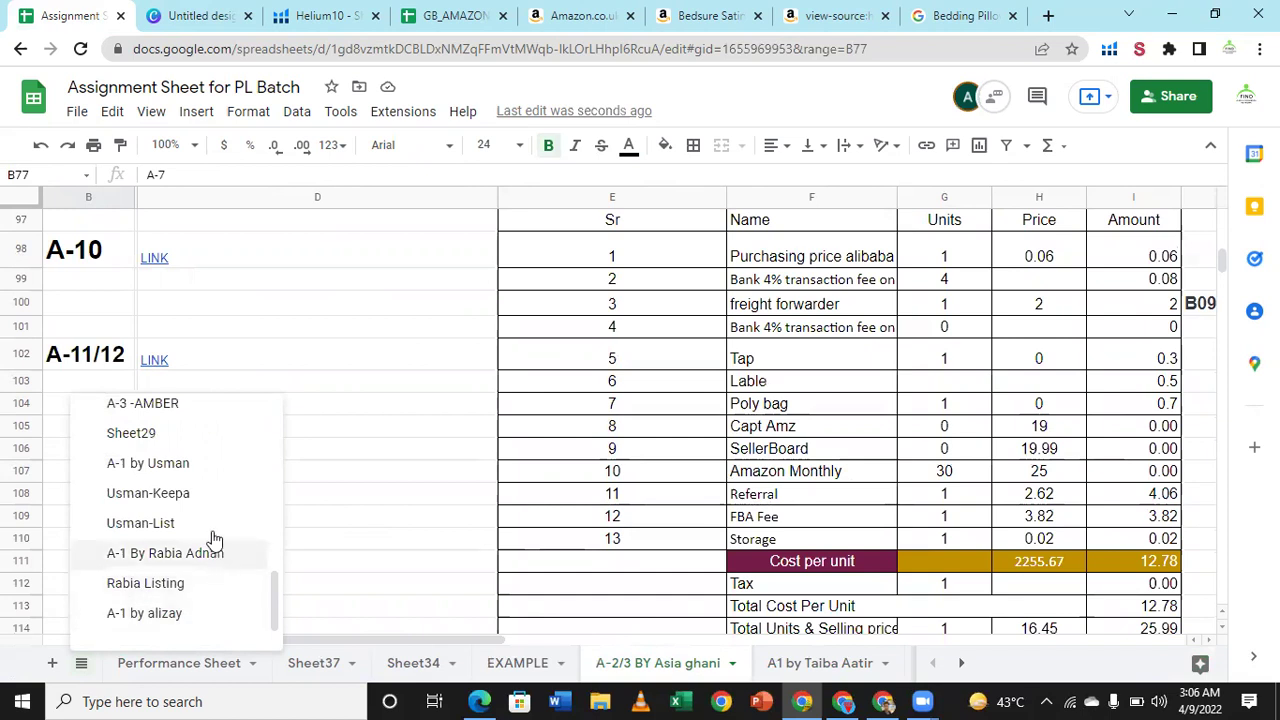
pyautogui.scroll(2, 208, 541)
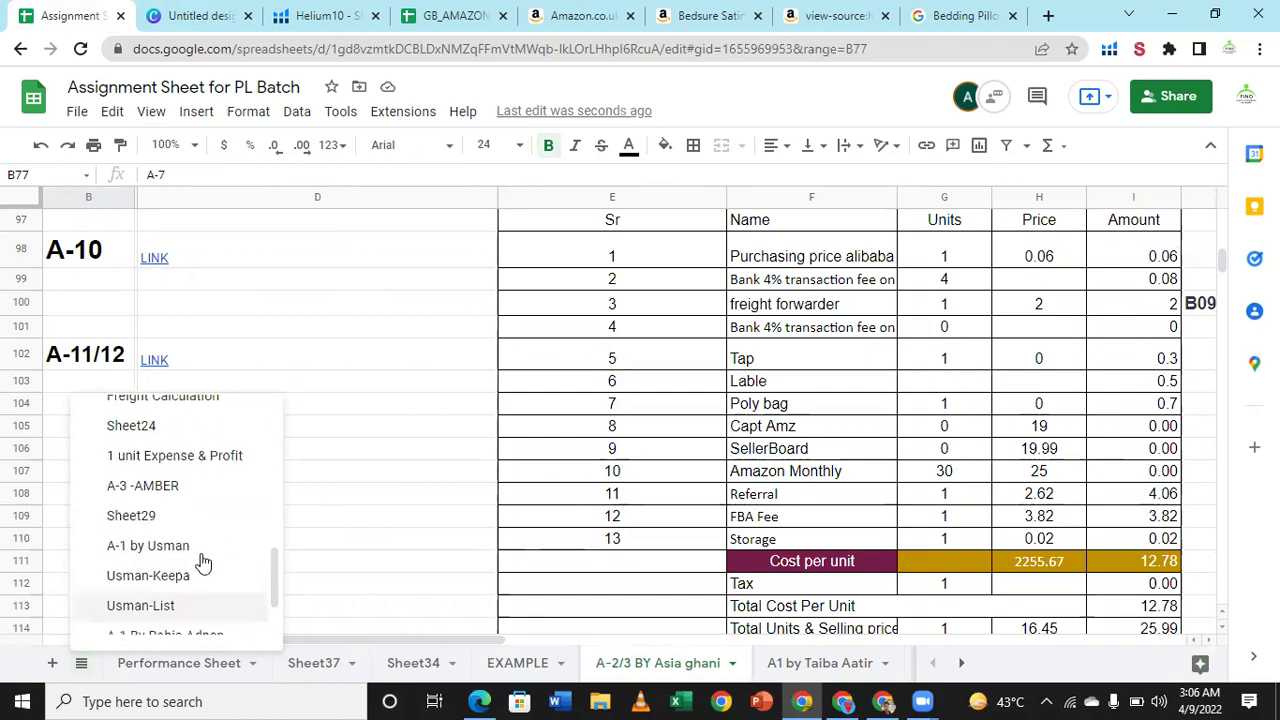
pyautogui.scroll(2, 212, 560)
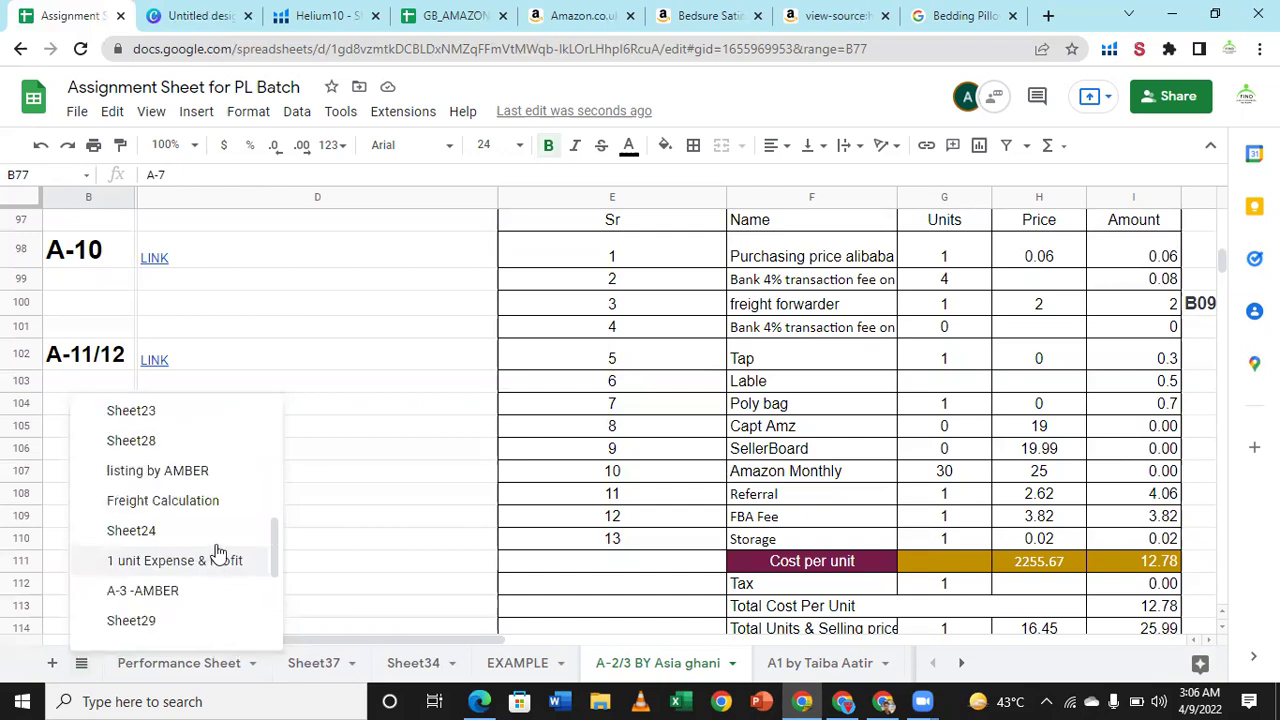
pyautogui.scroll(2, 218, 552)
pyautogui.scroll(2, 205, 550)
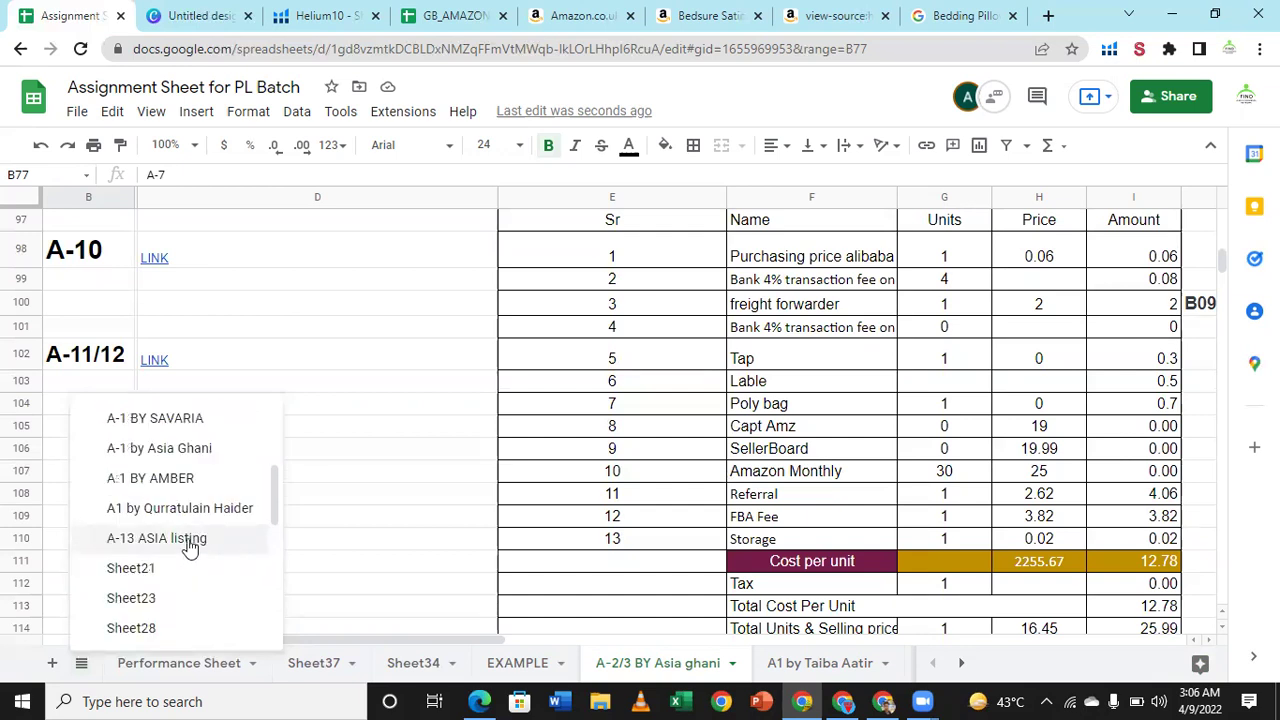
pyautogui.click(191, 546)
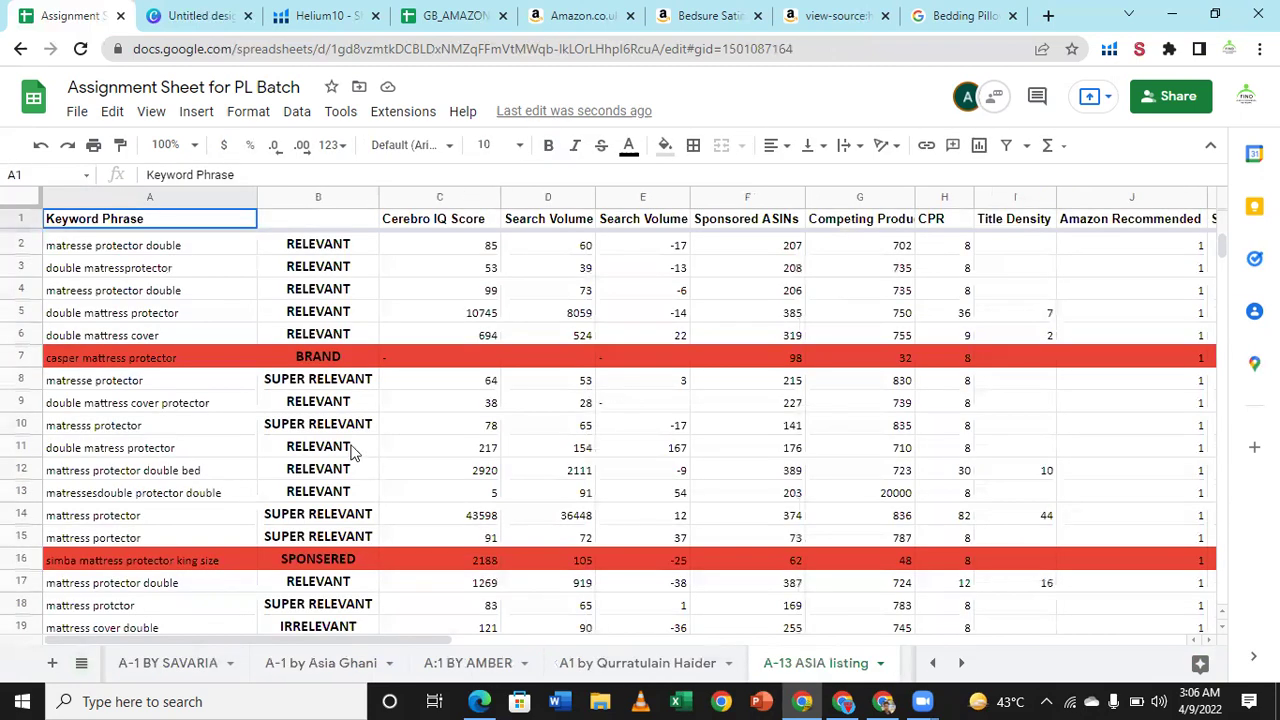
pyautogui.scroll(-3, 352, 452)
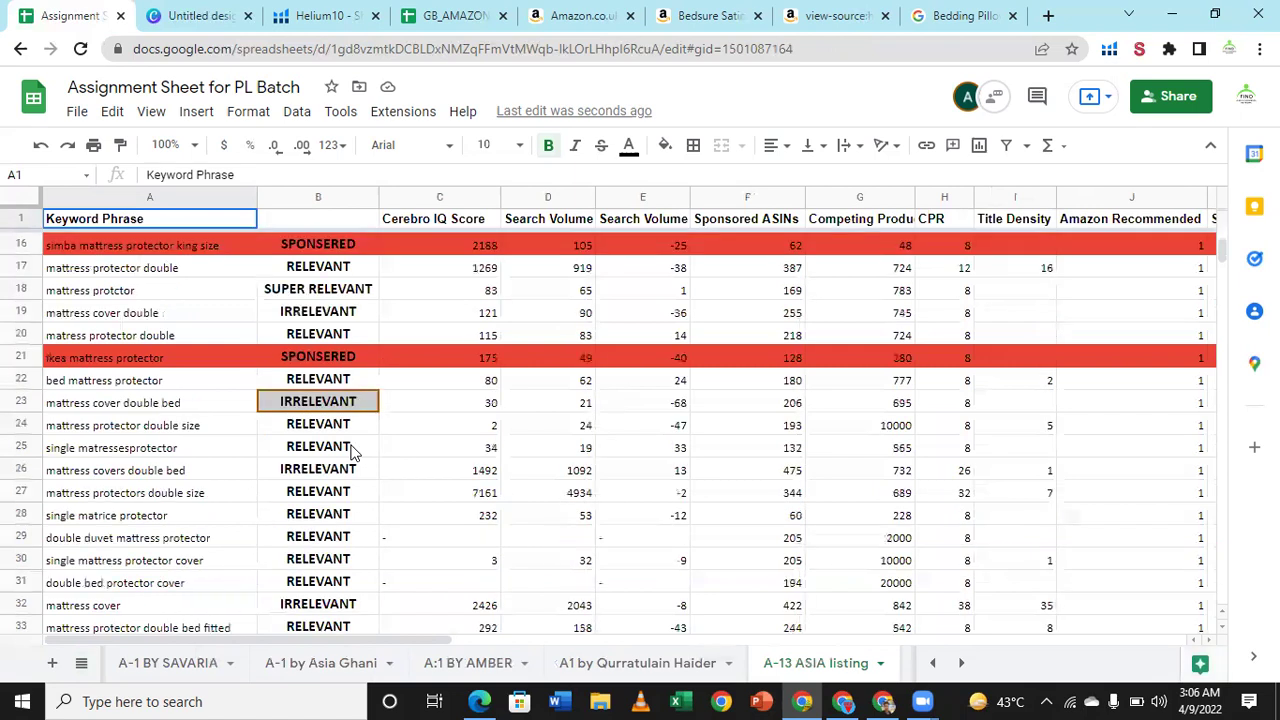
pyautogui.scroll(-3, 352, 452)
pyautogui.scroll(-3, 352, 452)
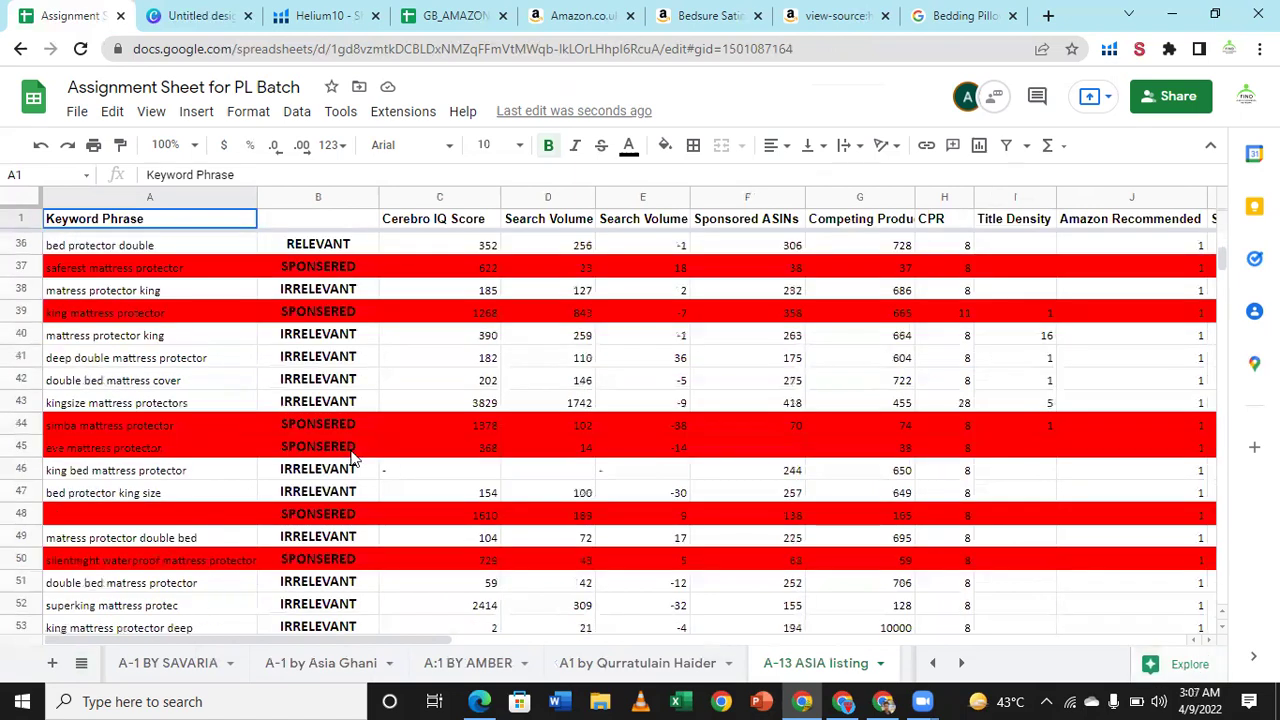
pyautogui.scroll(-3, 354, 457)
pyautogui.scroll(5, 354, 457)
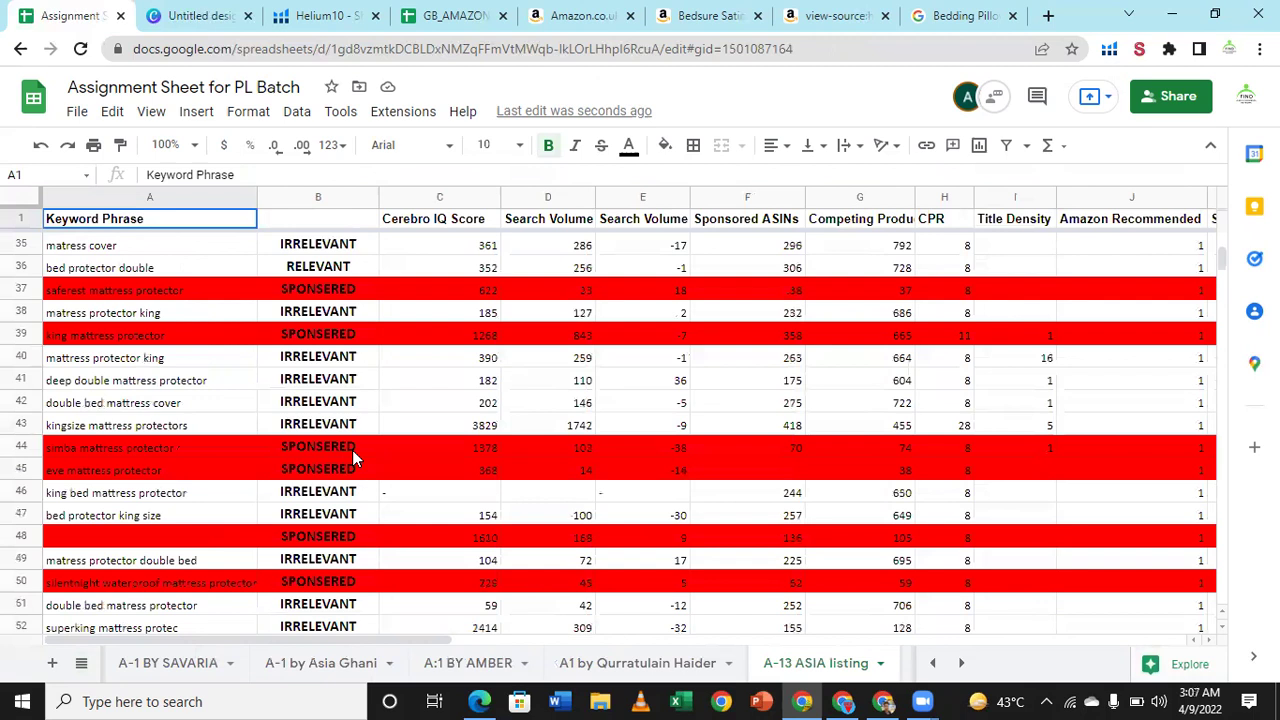
pyautogui.scroll(5, 354, 457)
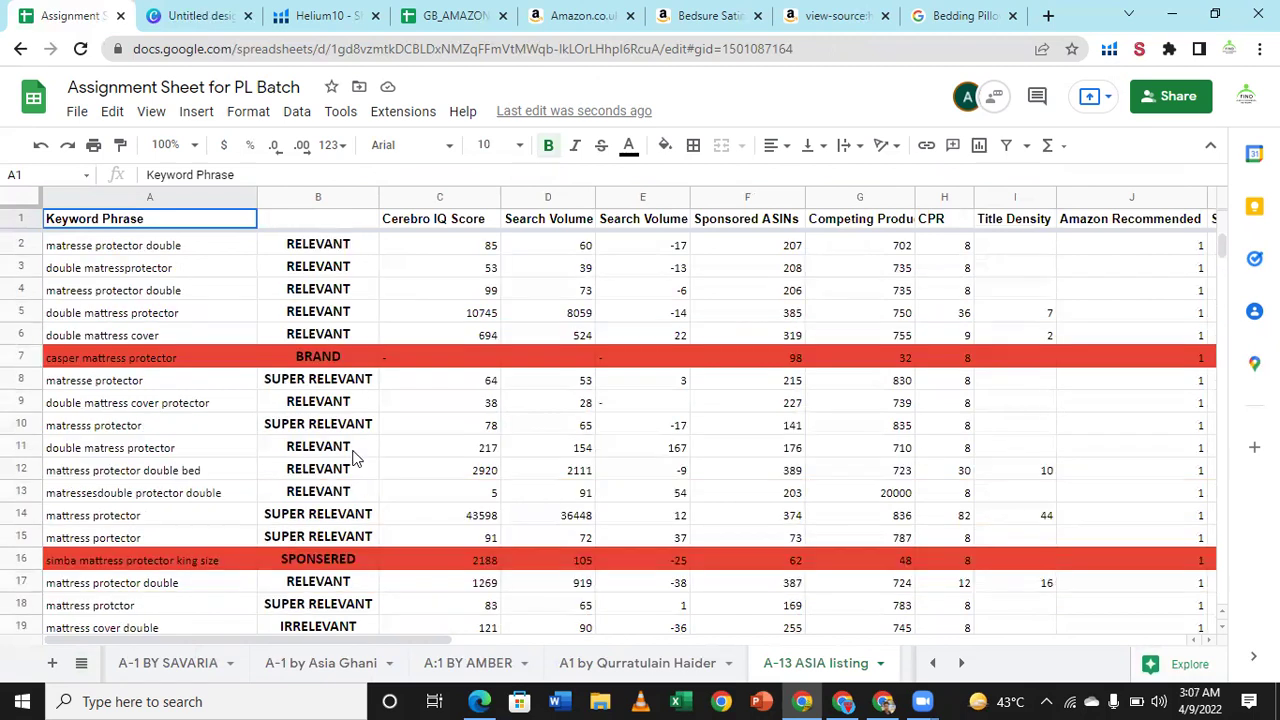
# Step: Clear the brand and sponsored keyword phrases in cells A7, A16 and A21 of the Keyword Phrase column
pyautogui.click(178, 362)
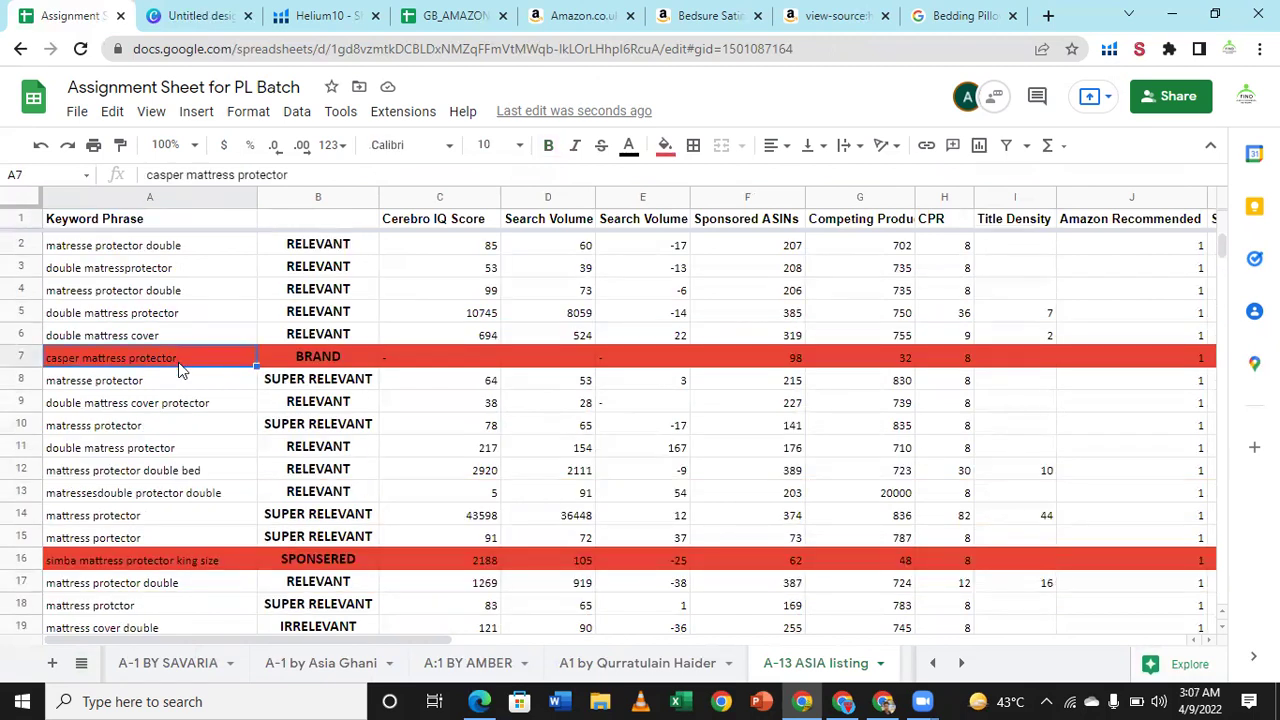
pyautogui.press('Delete')
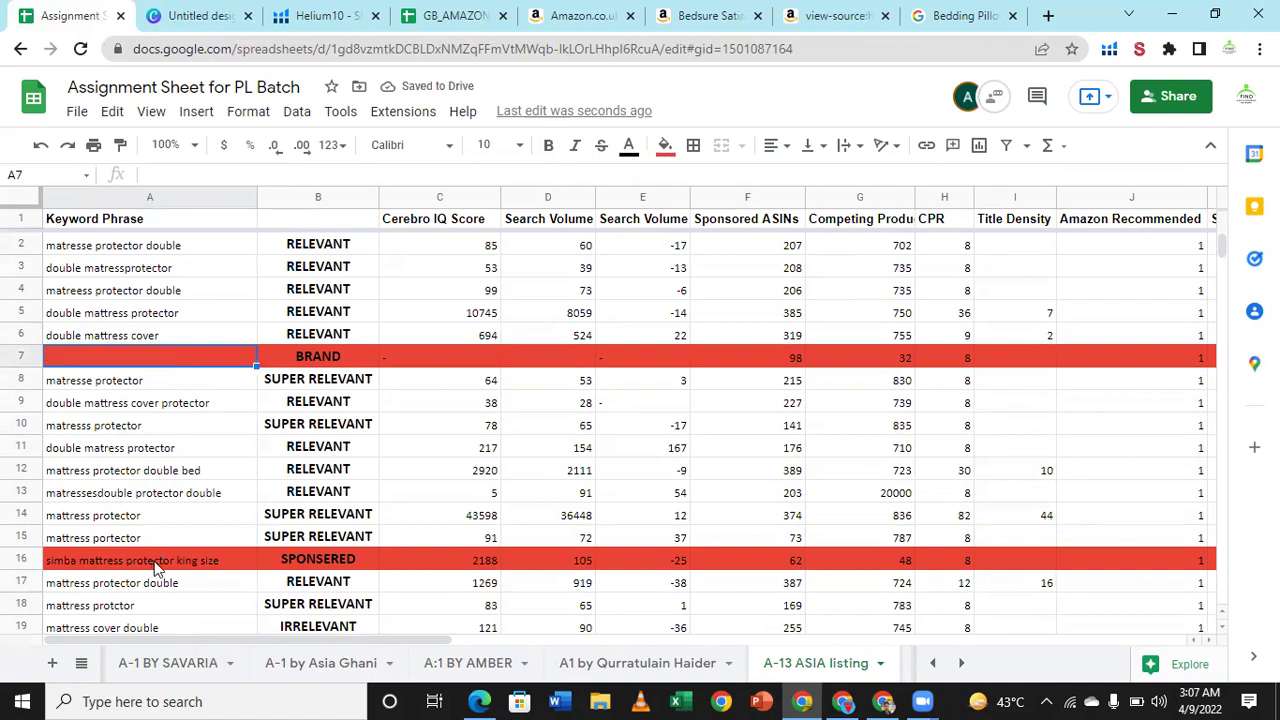
pyautogui.click(155, 566)
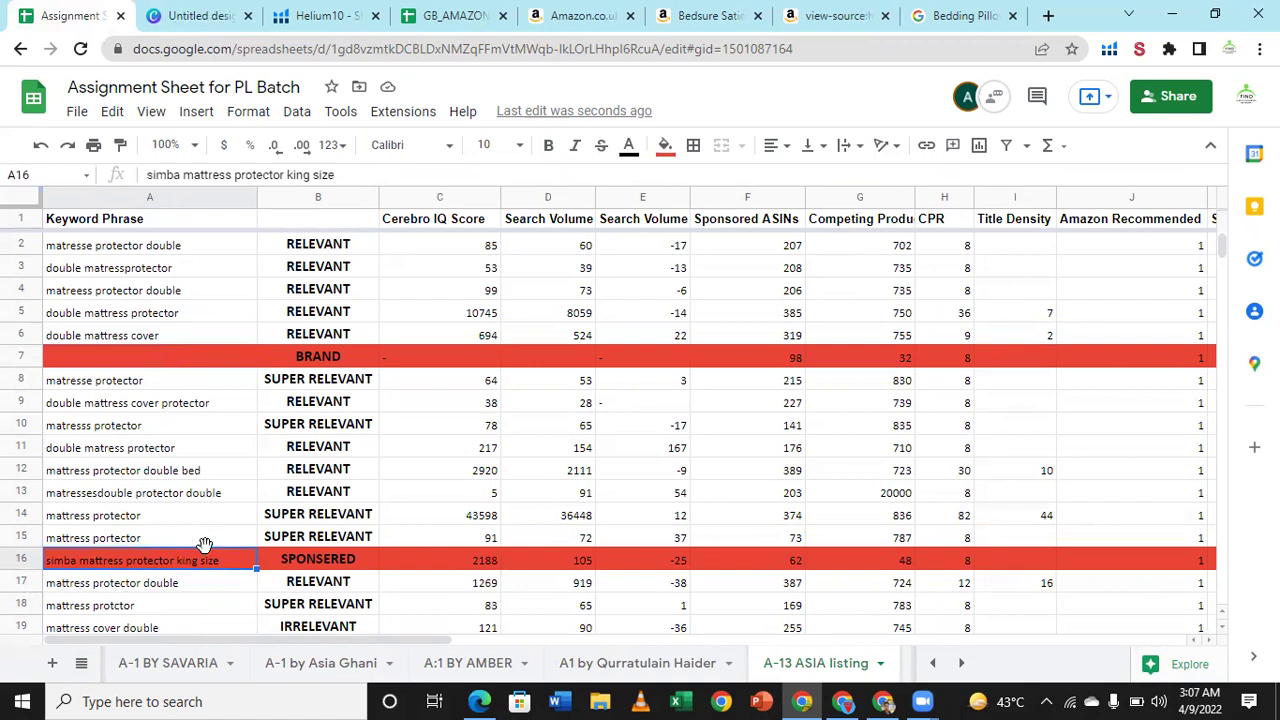
pyautogui.press('Delete')
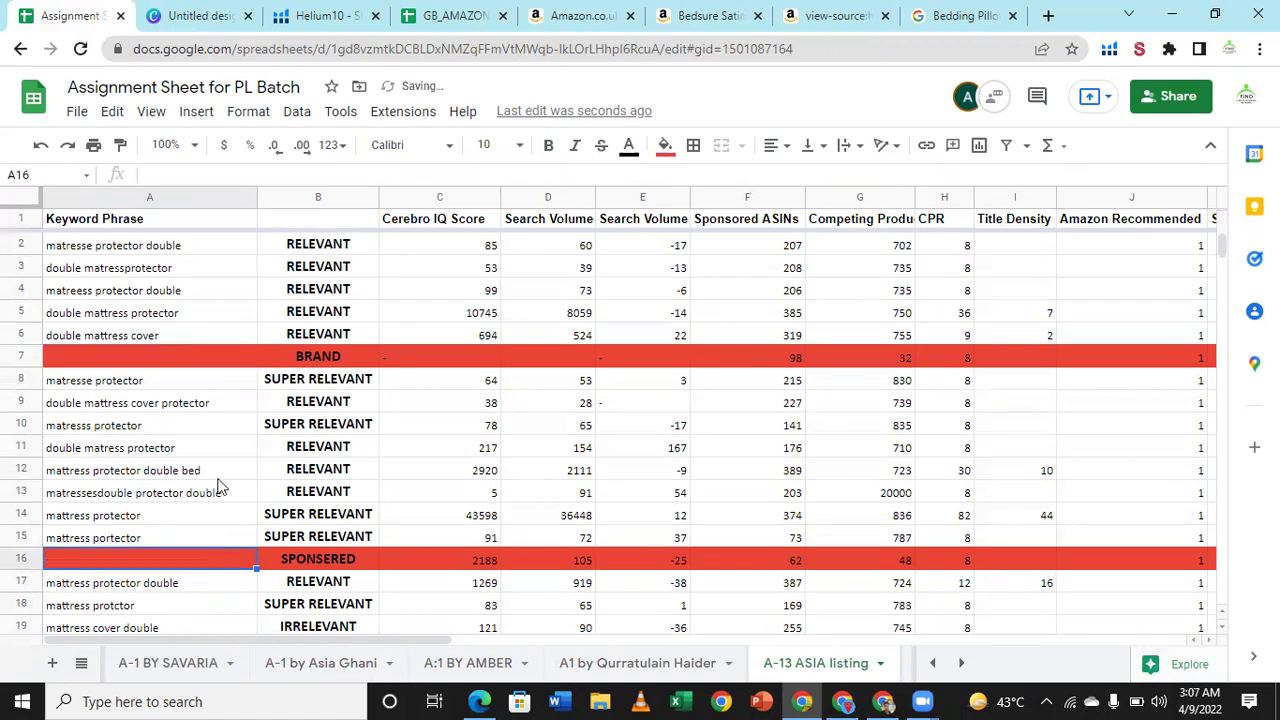
pyautogui.click(139, 546)
pyautogui.scroll(-2, 118, 583)
pyautogui.click(125, 567)
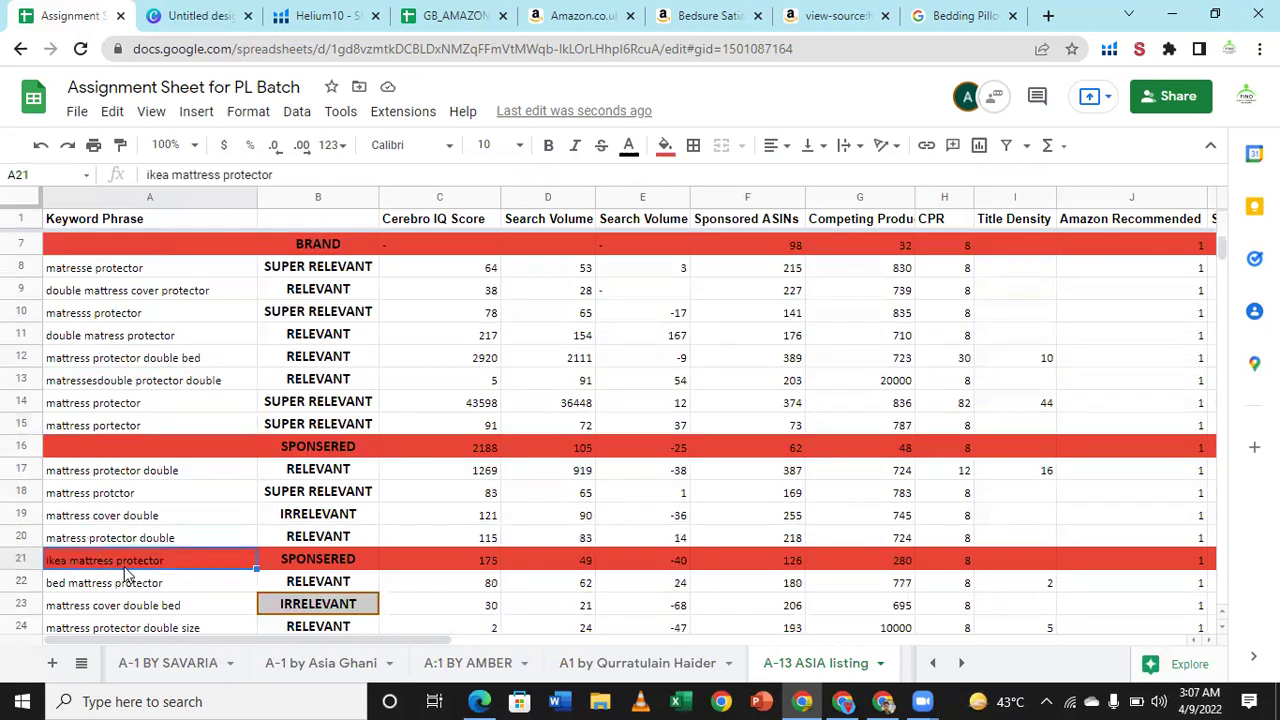
pyautogui.press('Delete')
# Step: Try clearing the keyword phrases in A23 and A34, and undo both deletions
pyautogui.scroll(-2, 125, 571)
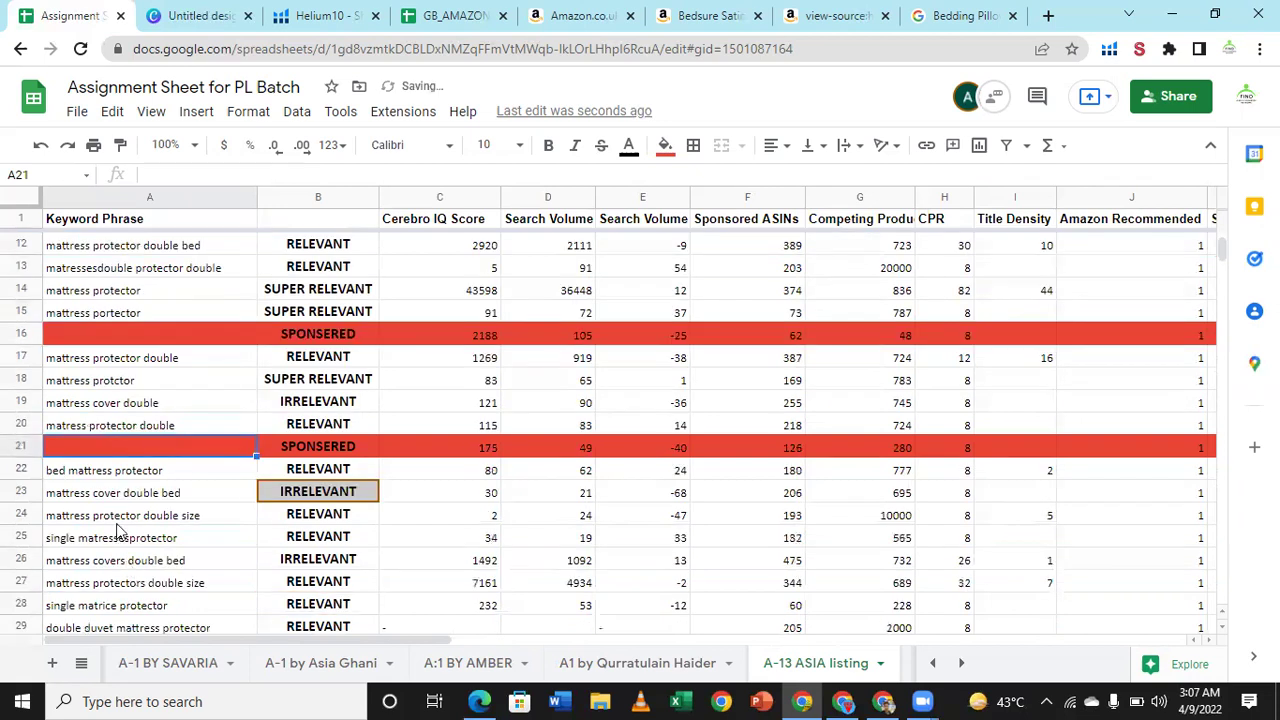
pyautogui.click(128, 495)
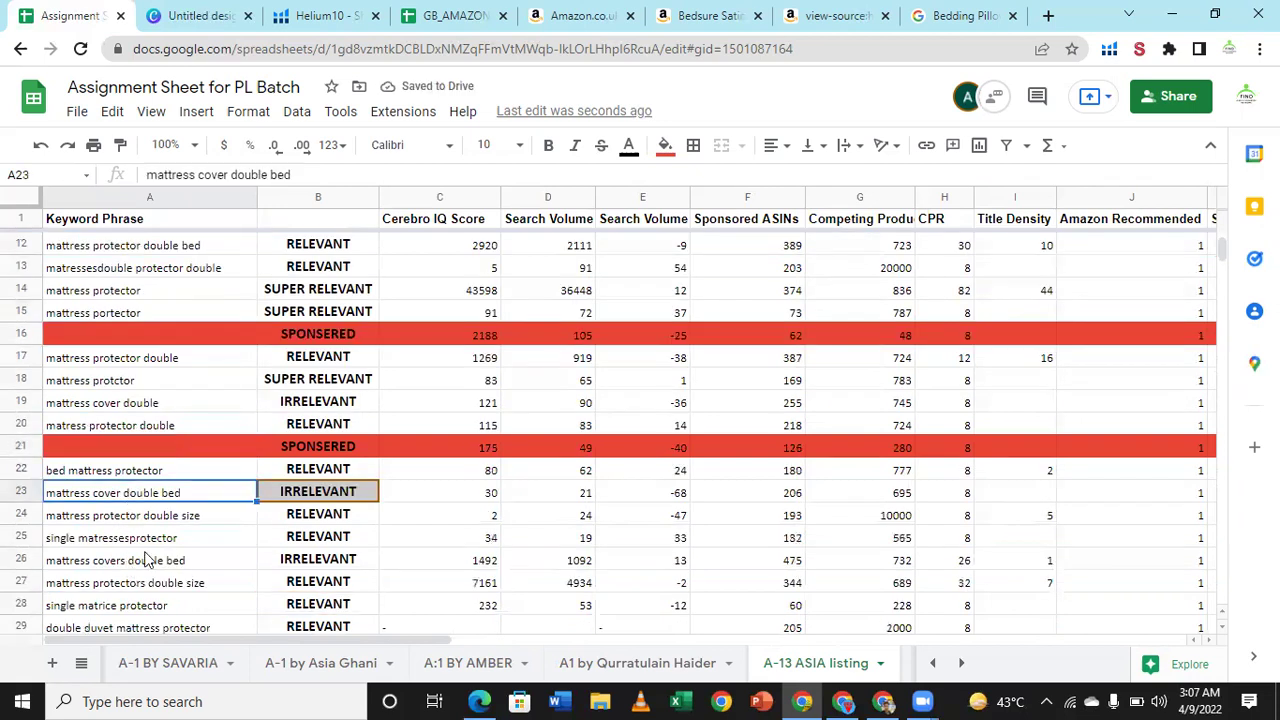
pyautogui.scroll(-2, 200, 545)
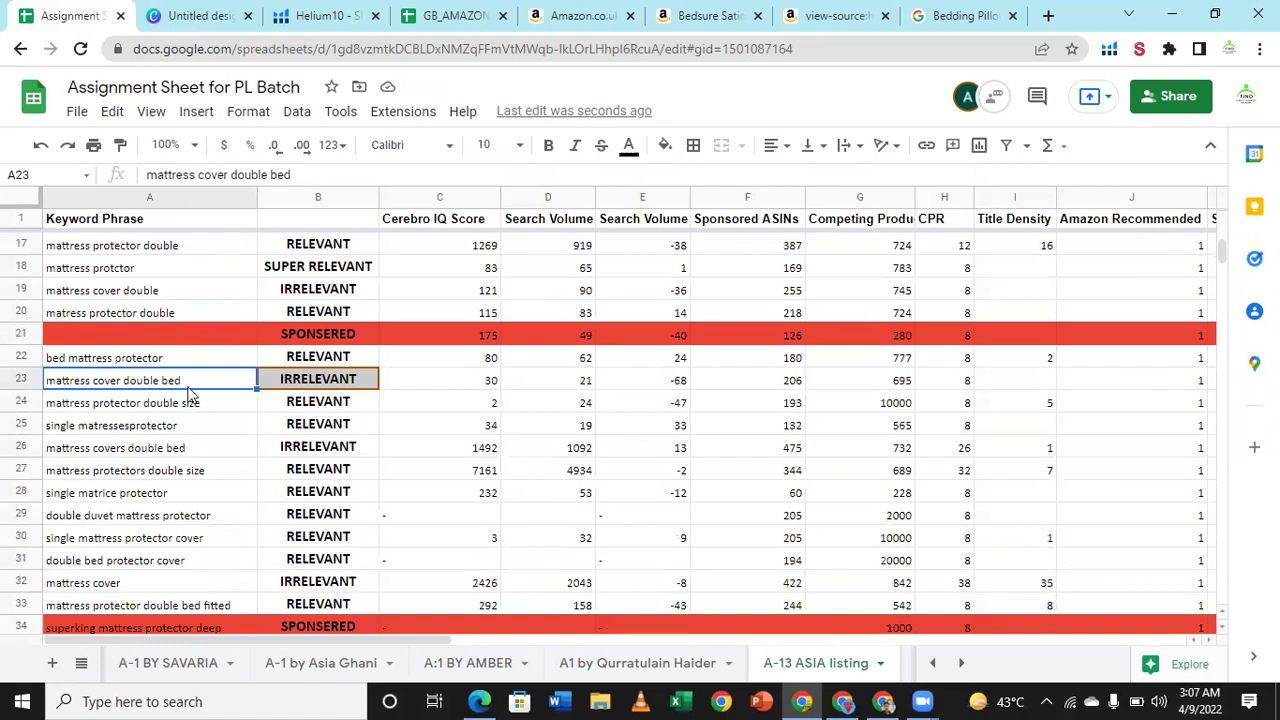
pyautogui.press('Delete')
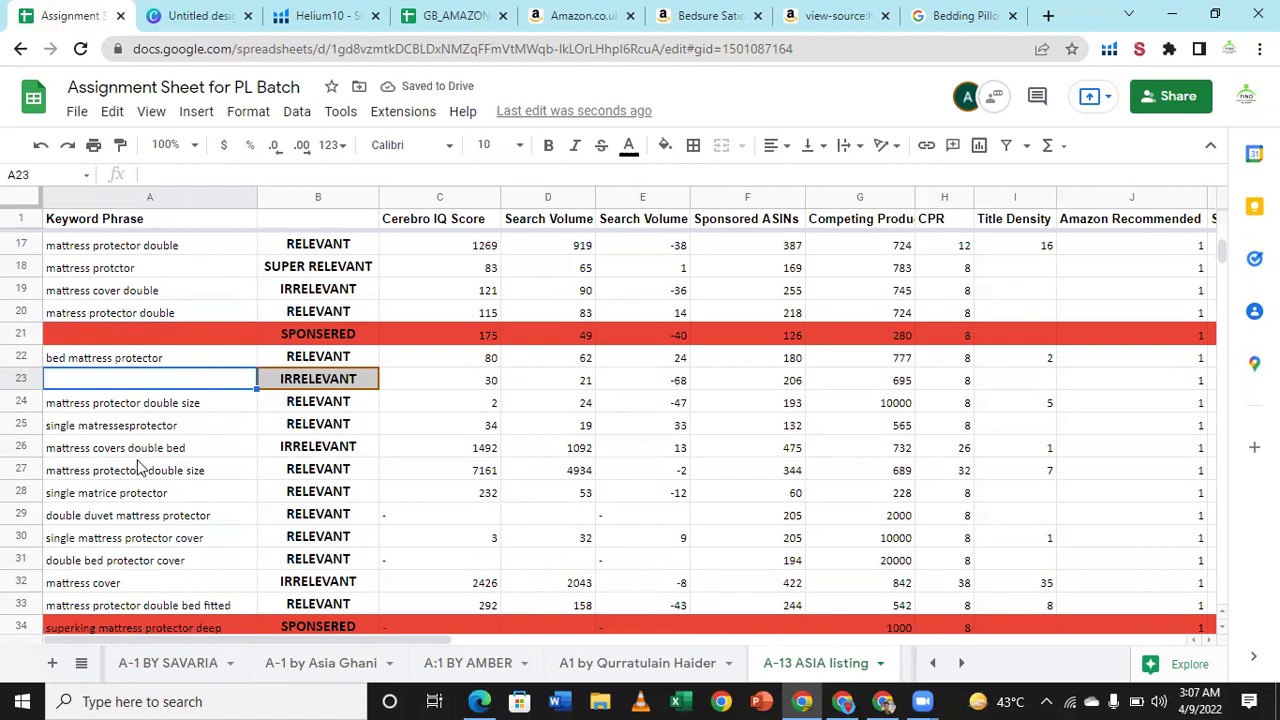
pyautogui.click(138, 452)
pyautogui.scroll(-1, 138, 466)
pyautogui.scroll(-1, 138, 466)
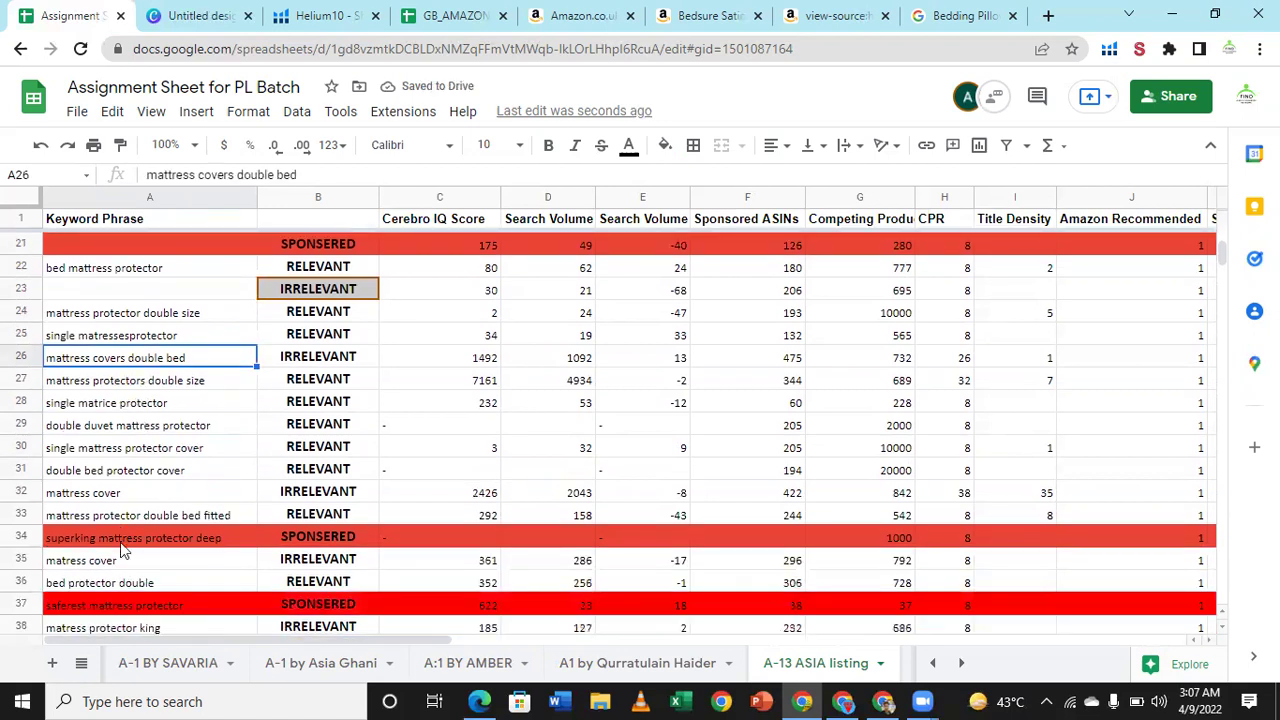
pyautogui.click(120, 540)
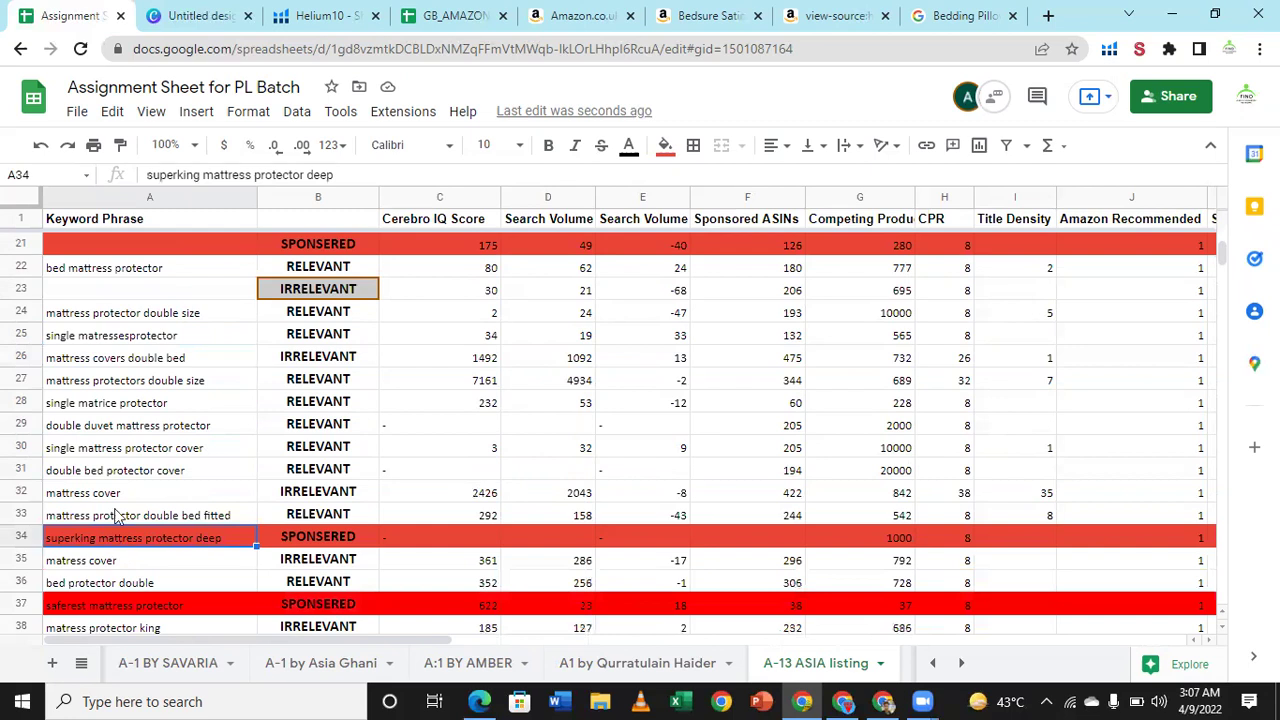
pyautogui.press('Delete')
pyautogui.click(124, 495)
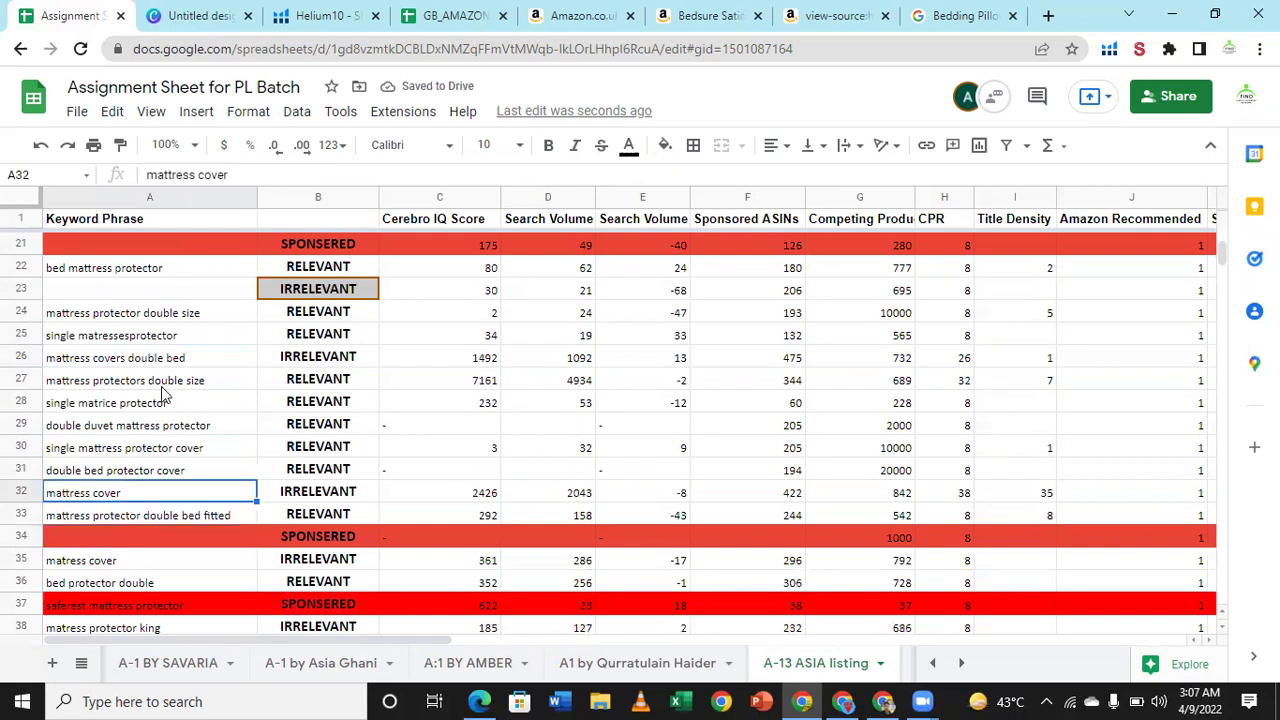
pyautogui.hotkey('ctrl', 'z')
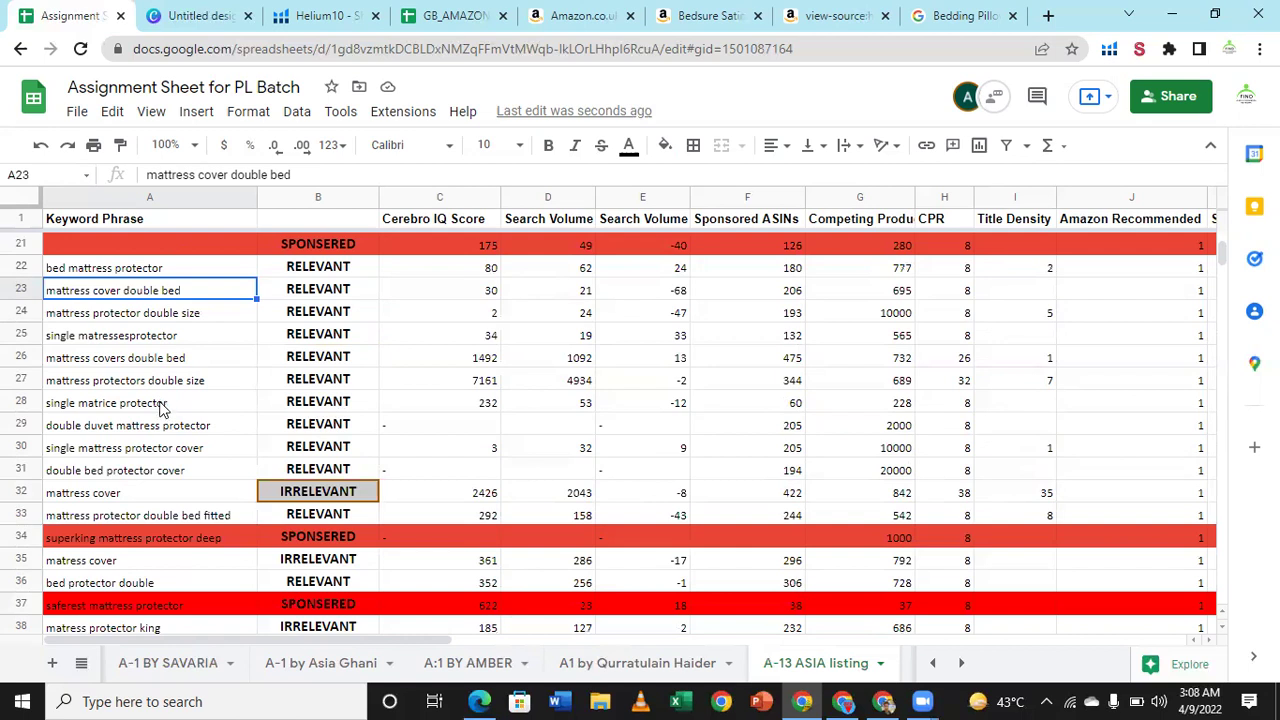
# Step: Clear the sponsored keyword phrases "superking mattress protector deep" in A34 and "saferest mattress protector" in A37
pyautogui.click(148, 497)
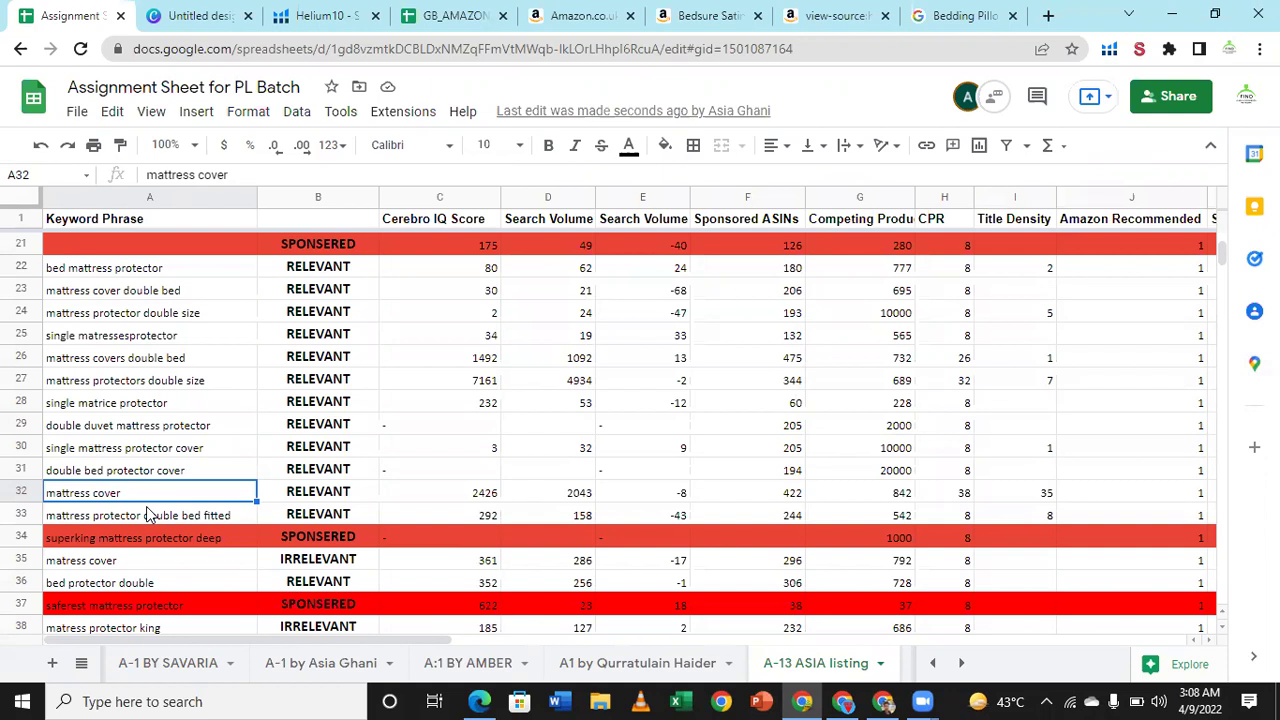
pyautogui.click(147, 514)
pyautogui.press('Down')
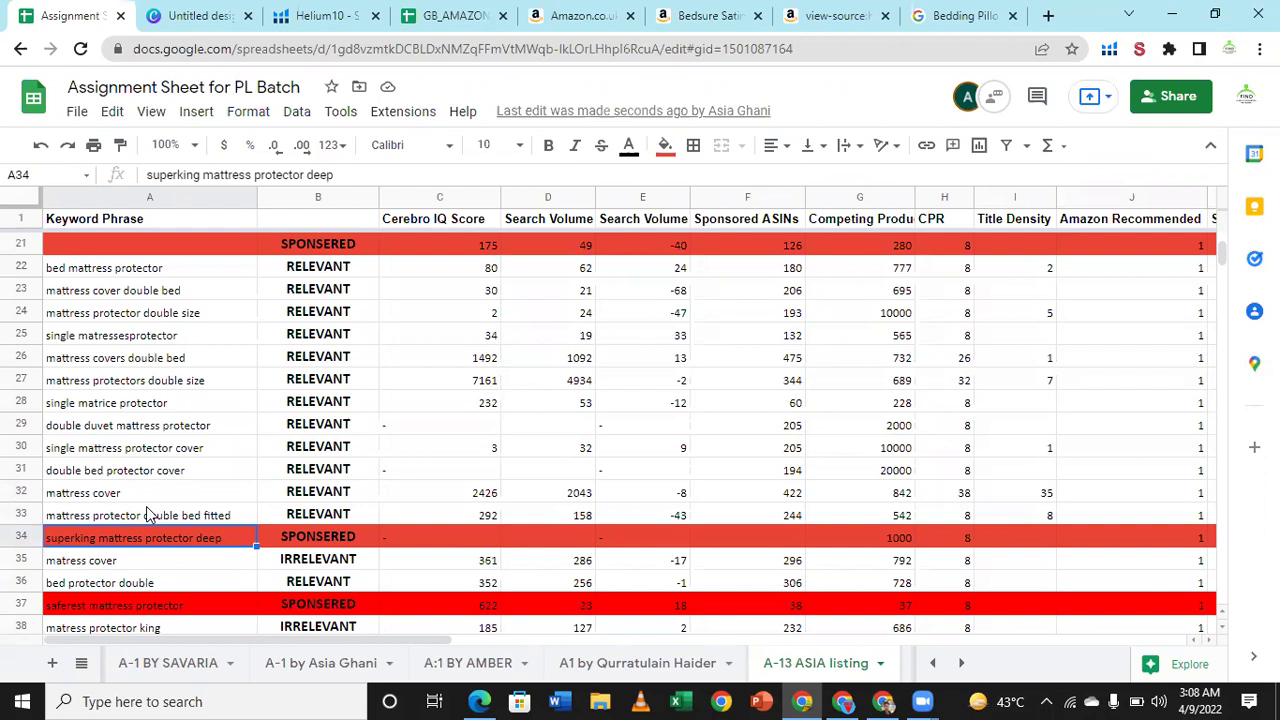
pyautogui.press('Right')
pyautogui.press('Left')
pyautogui.press('Delete')
pyautogui.press('Down')
pyautogui.press('Down')
pyautogui.press('Down')
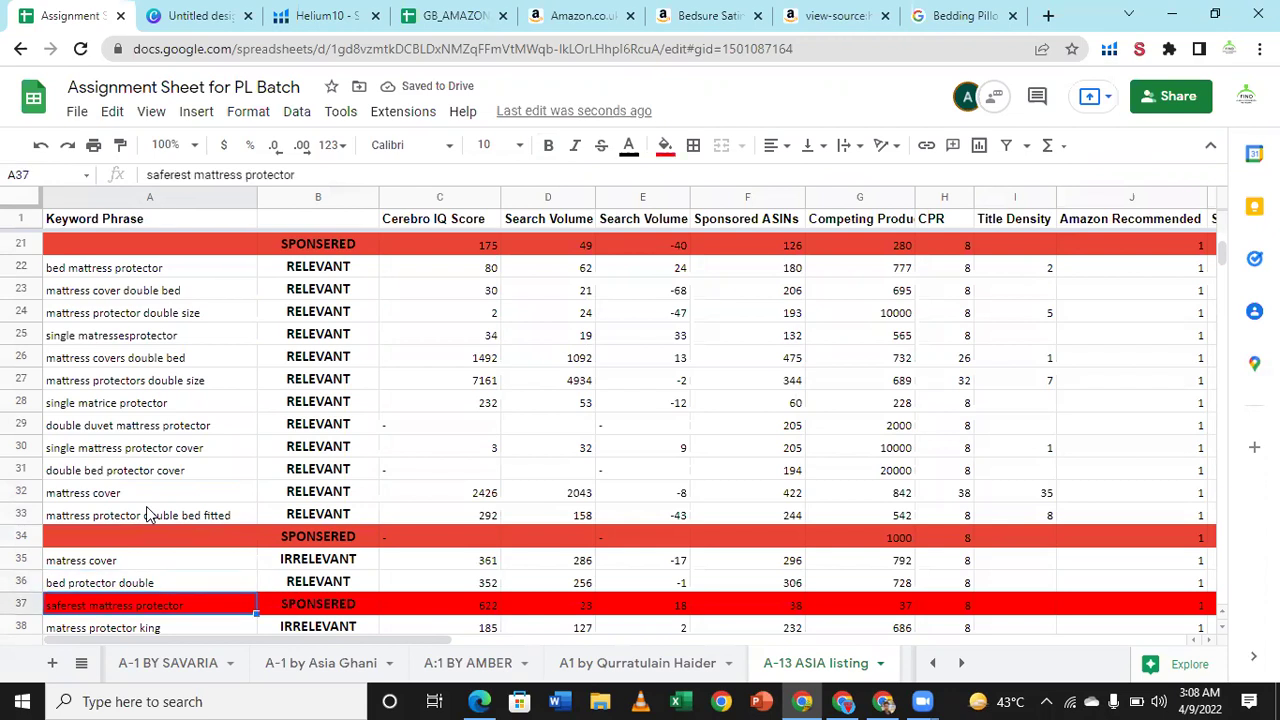
pyautogui.press('Delete')
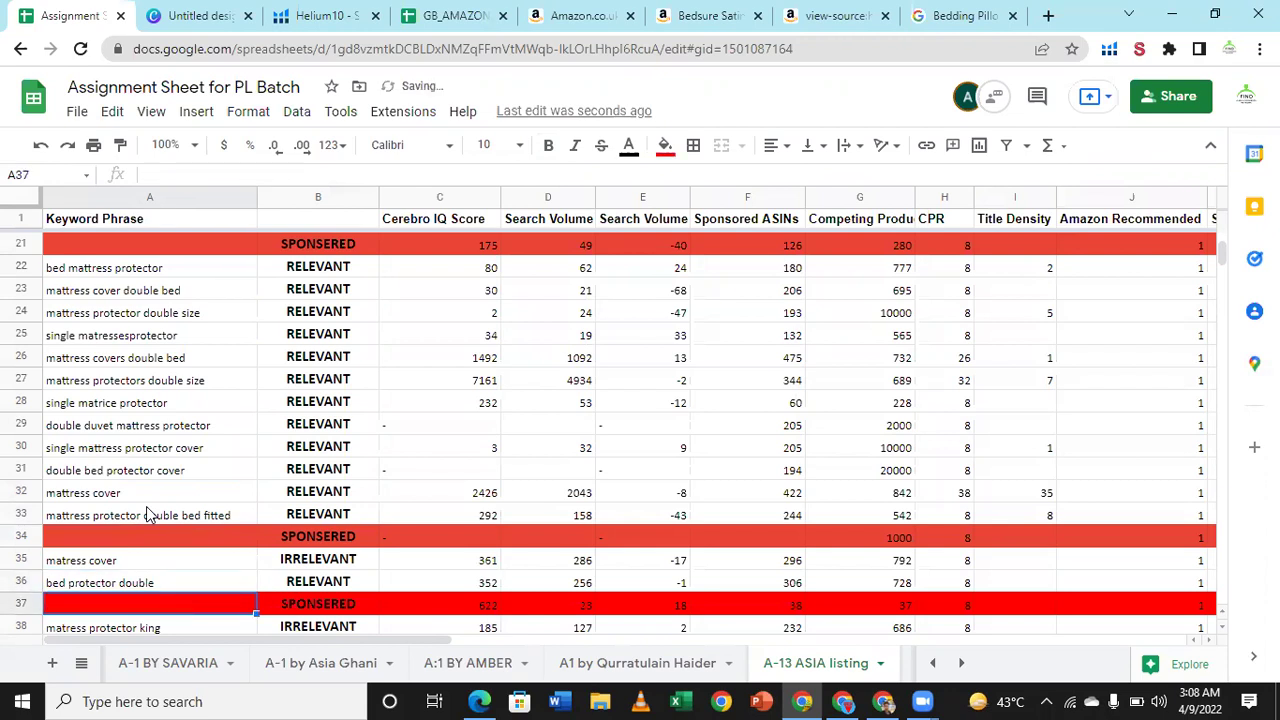
# Step: Clear the king-size keyword phrases "matress protector king" in A38 and "king mattress protector" in A39
pyautogui.press('Down')
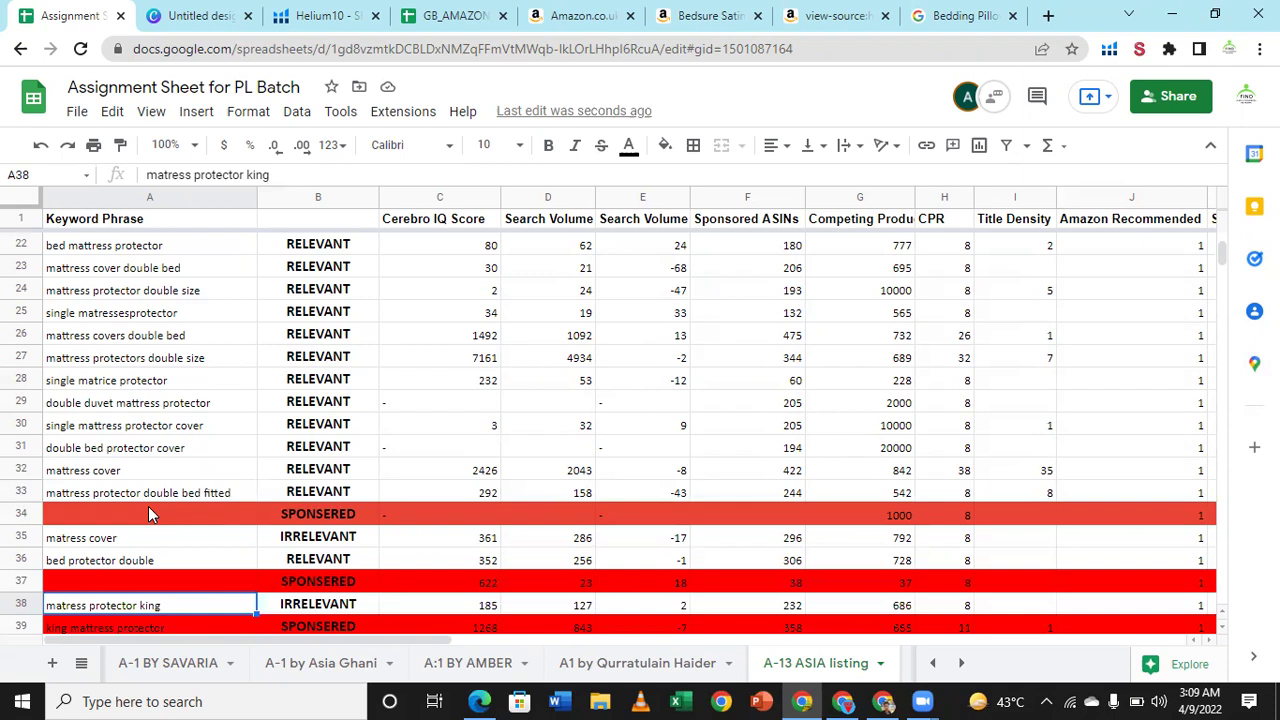
pyautogui.press('Delete')
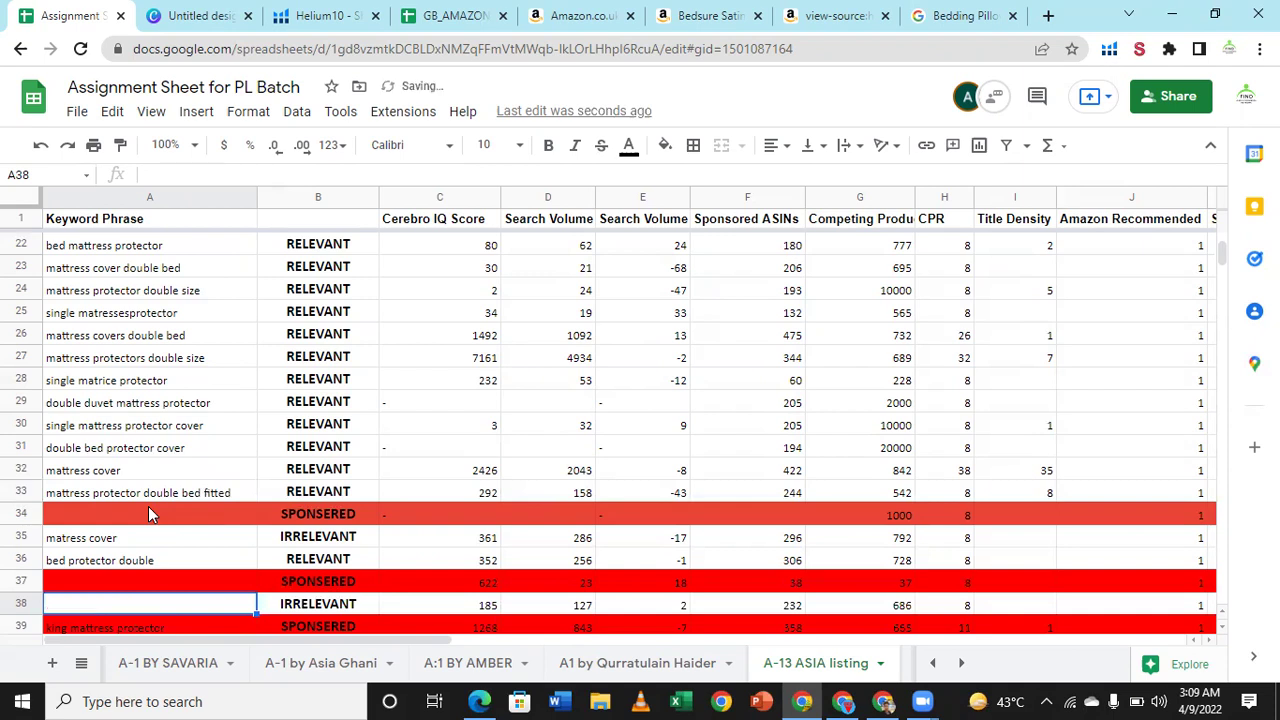
pyautogui.press('Down')
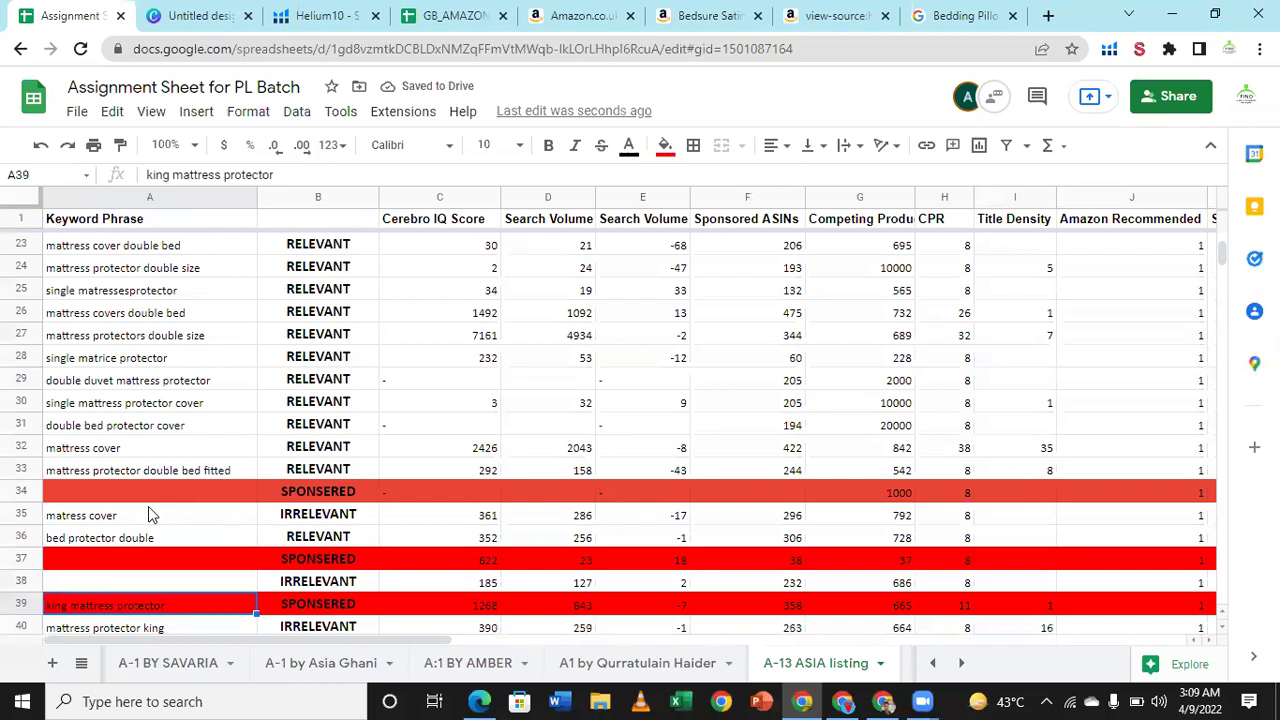
pyautogui.press('Delete')
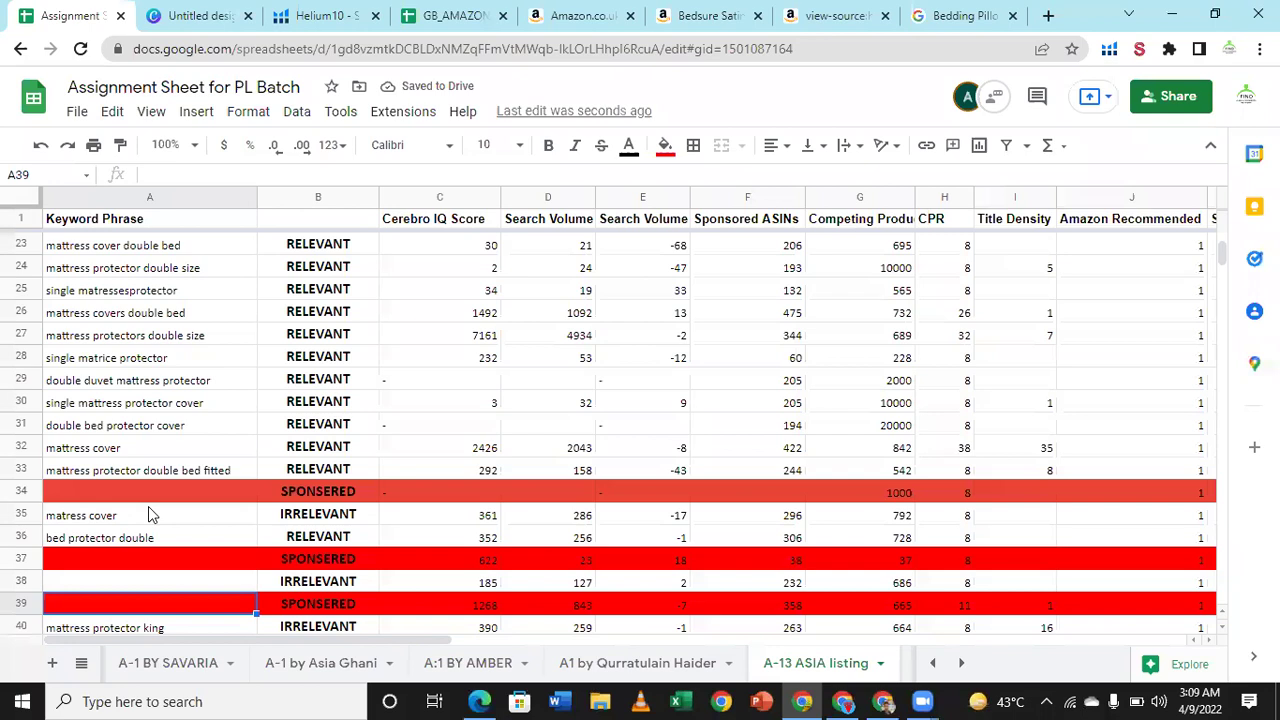
# Step: Review the keyword phrases and their relevance labels from row 40 down to "under sheet" in row 77
pyautogui.press('Down')
pyautogui.press('Down')
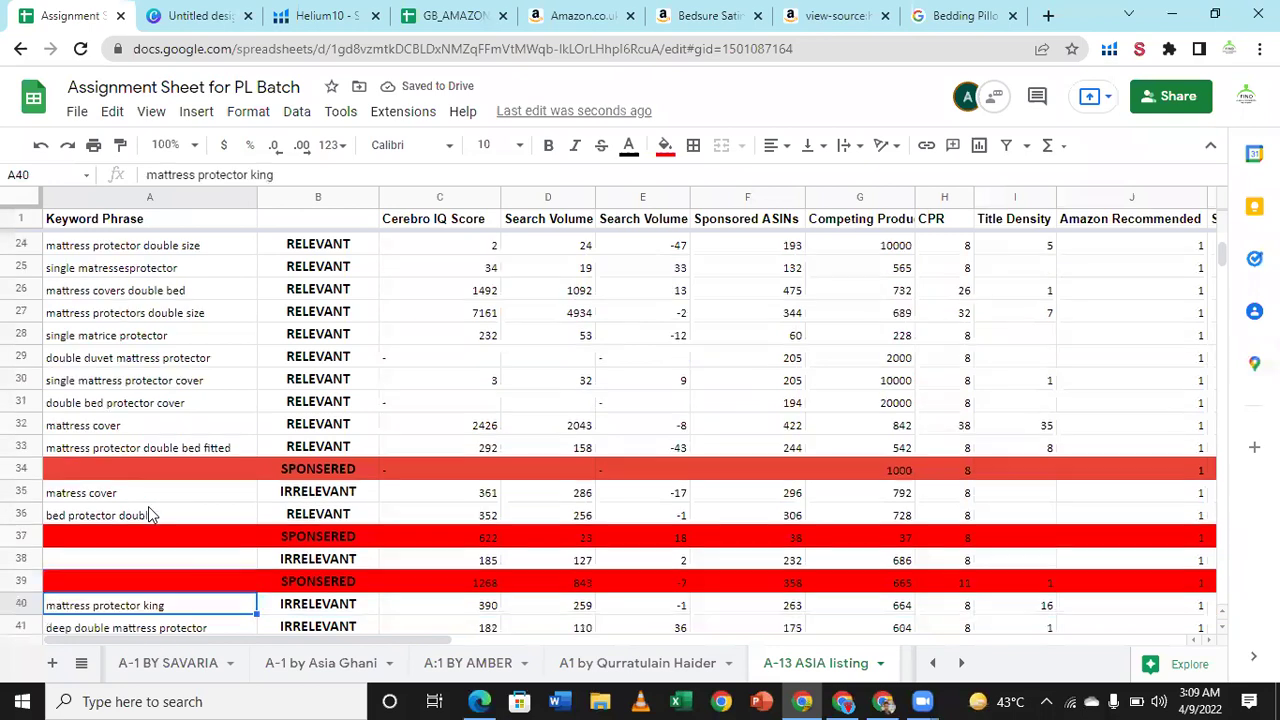
pyautogui.press('Down')
pyautogui.press('Down')
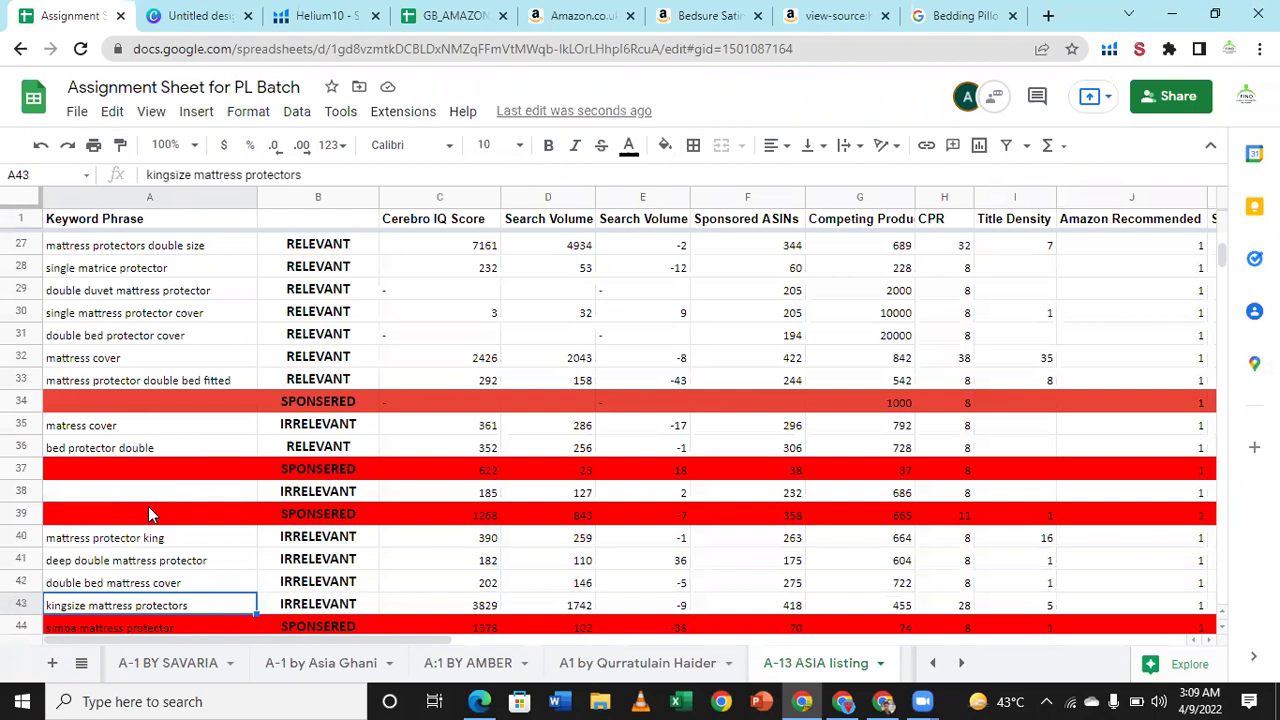
pyautogui.press('Down')
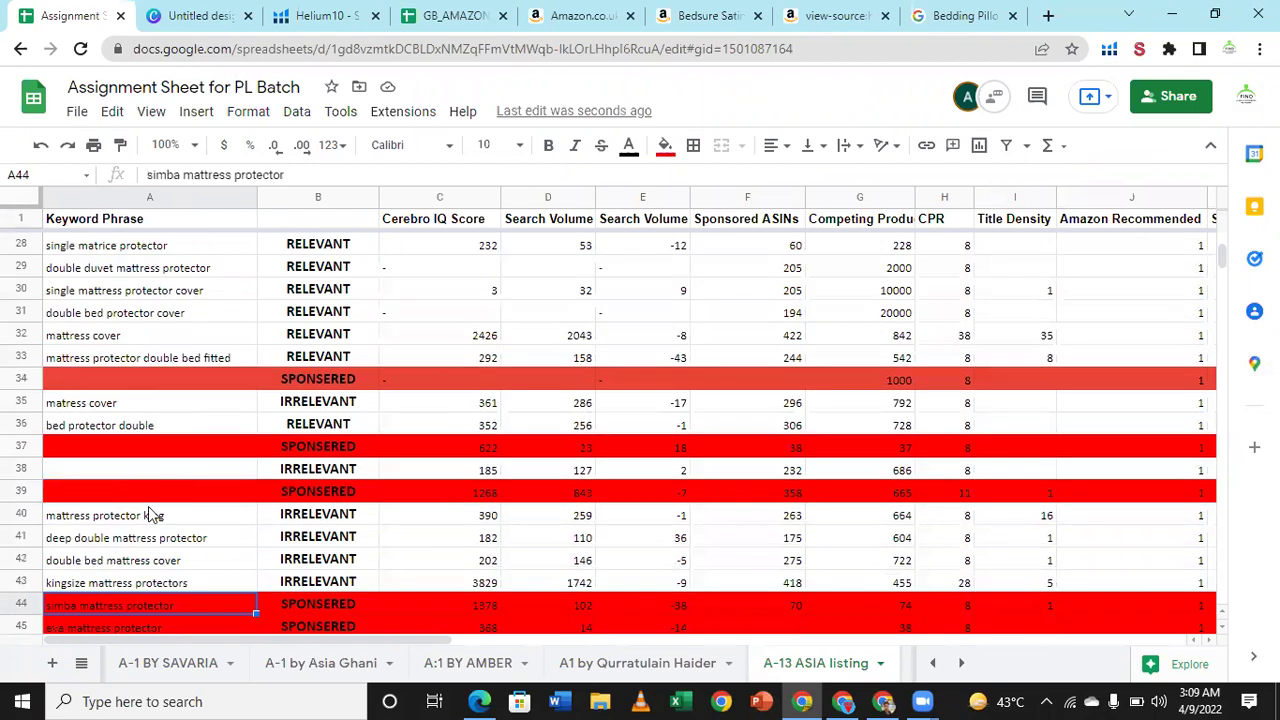
pyautogui.press('Down')
pyautogui.press('Down')
pyautogui.press('Down')
pyautogui.press('Down')
pyautogui.press('Down')
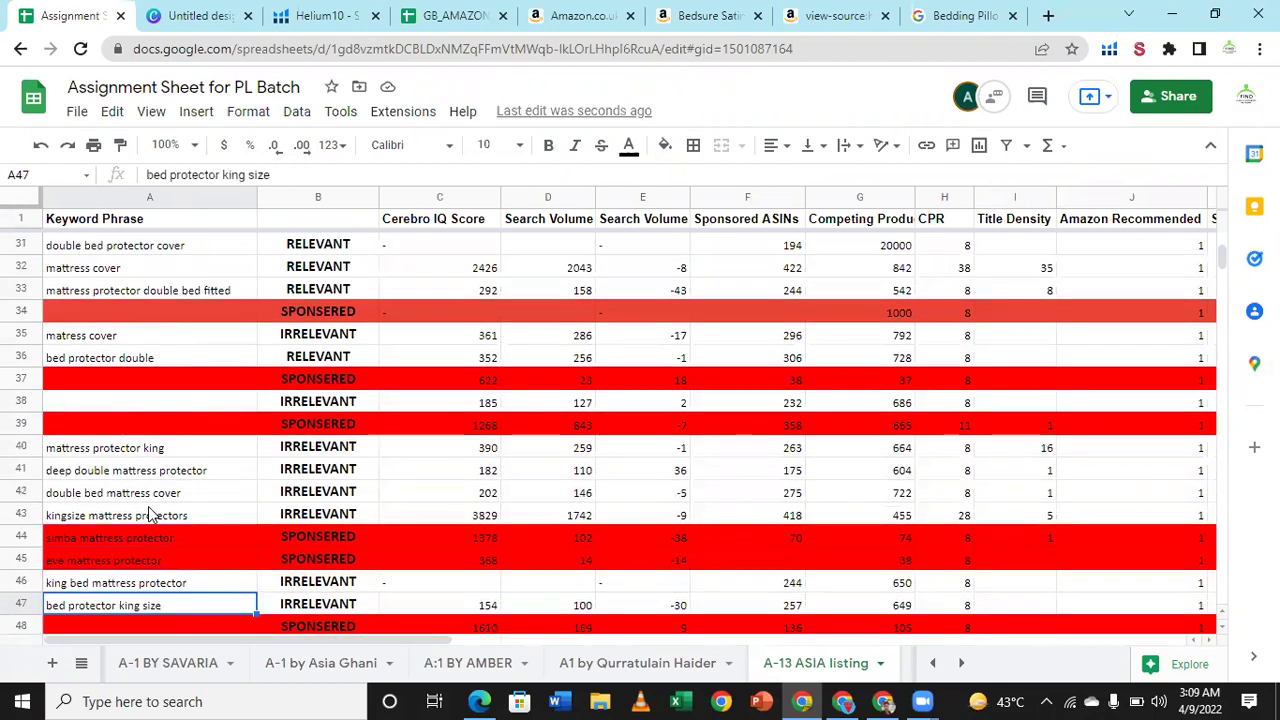
pyautogui.press('Down')
pyautogui.press('Down')
pyautogui.press('Down')
pyautogui.press('Down')
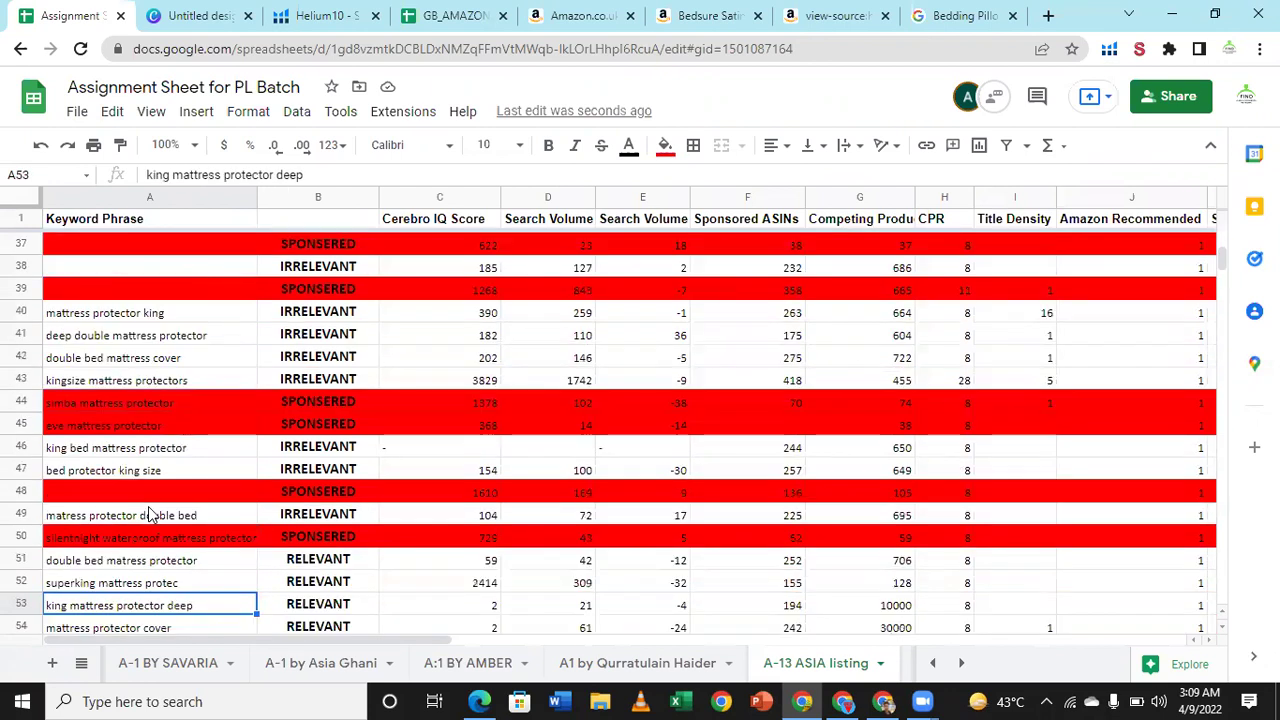
pyautogui.press('Down')
pyautogui.press('Down')
pyautogui.press('Down')
pyautogui.press('Down')
pyautogui.press('Down')
pyautogui.press('Down')
pyautogui.press('Down')
pyautogui.press('Down')
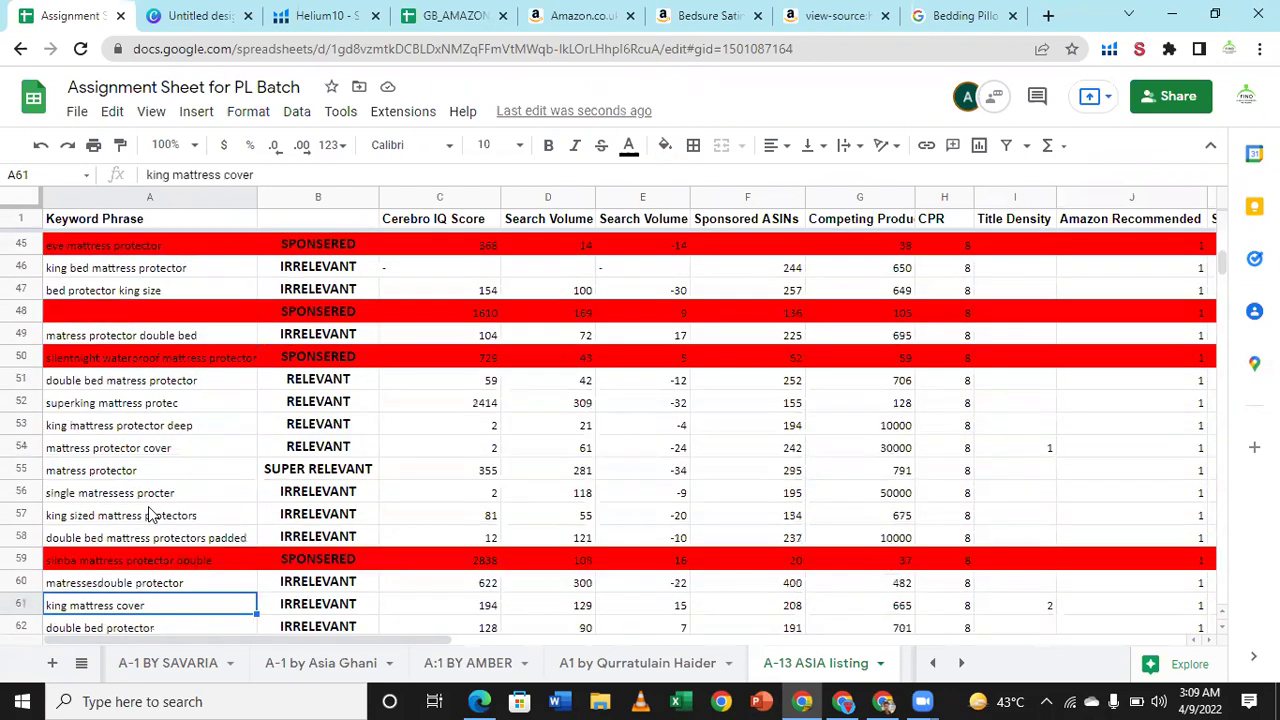
pyautogui.press('Down')
pyautogui.press('Down')
pyautogui.press('Down')
pyautogui.press('Down')
pyautogui.press('Down')
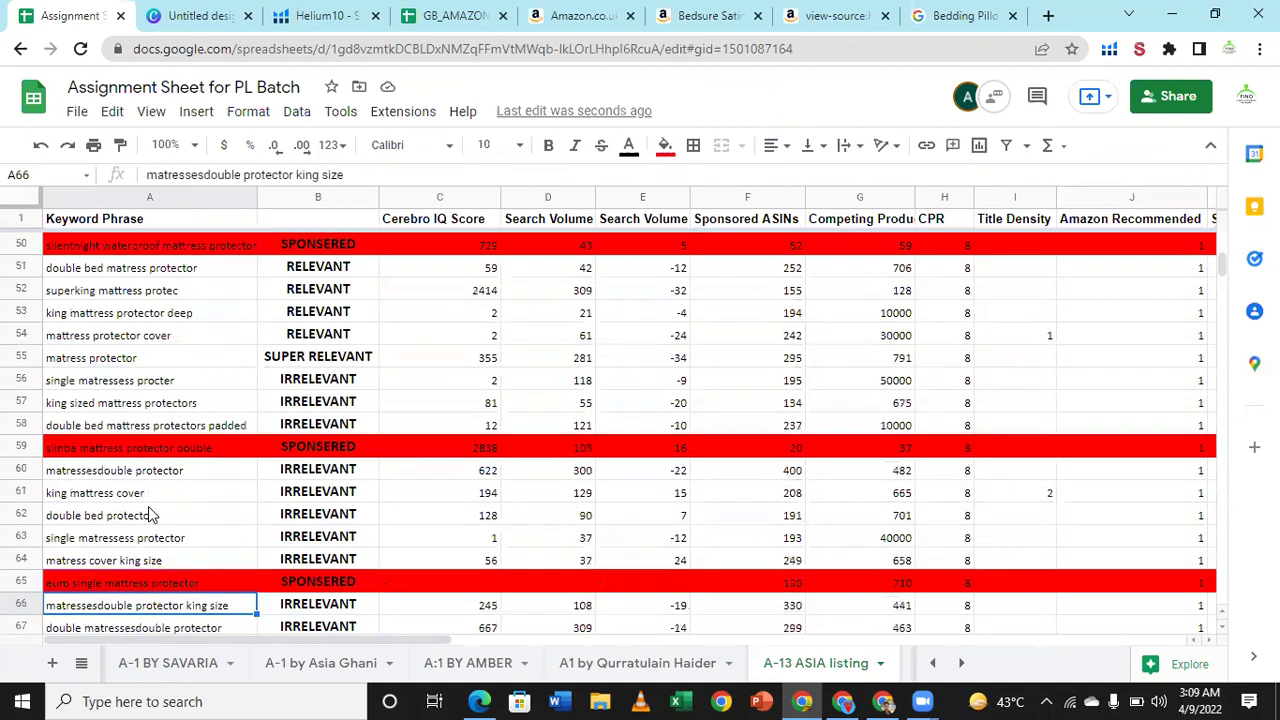
pyautogui.press('Down')
pyautogui.press('Down')
pyautogui.press('Down')
pyautogui.press('Down')
pyautogui.press('Down')
pyautogui.press('Down')
pyautogui.press('Down')
pyautogui.press('Down')
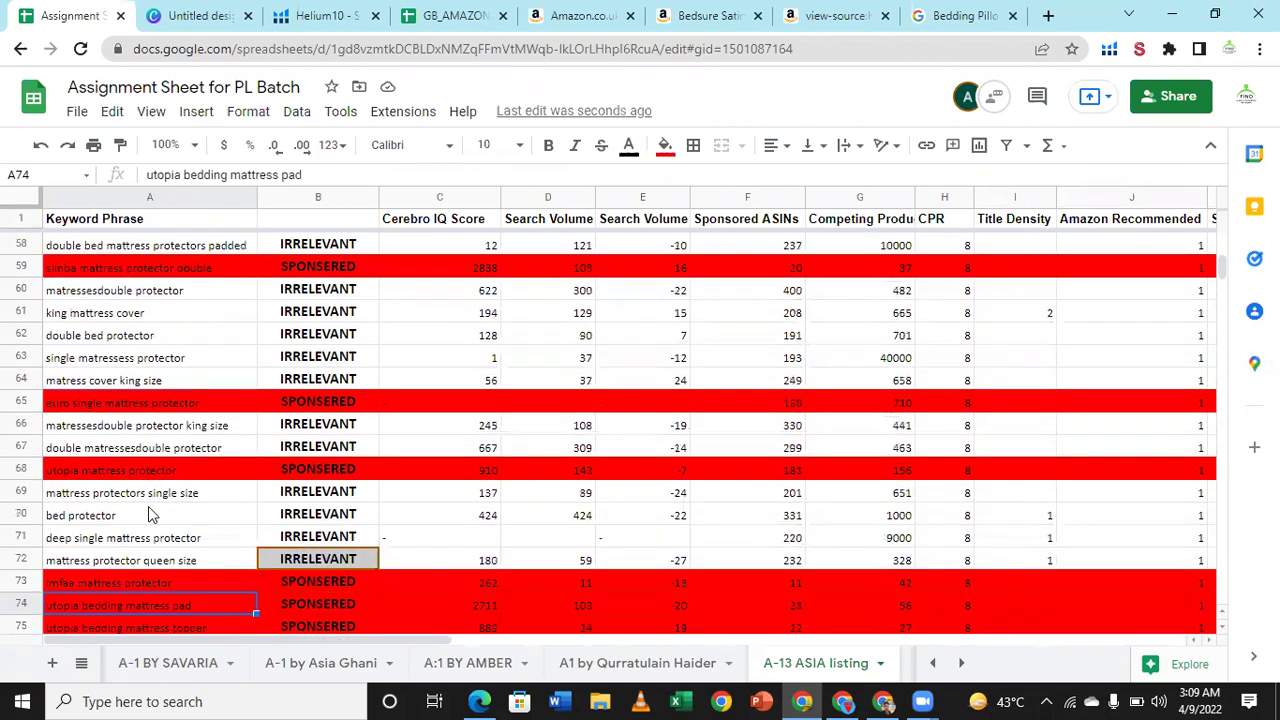
pyautogui.press('Down')
pyautogui.press('Down')
pyautogui.press('Down')
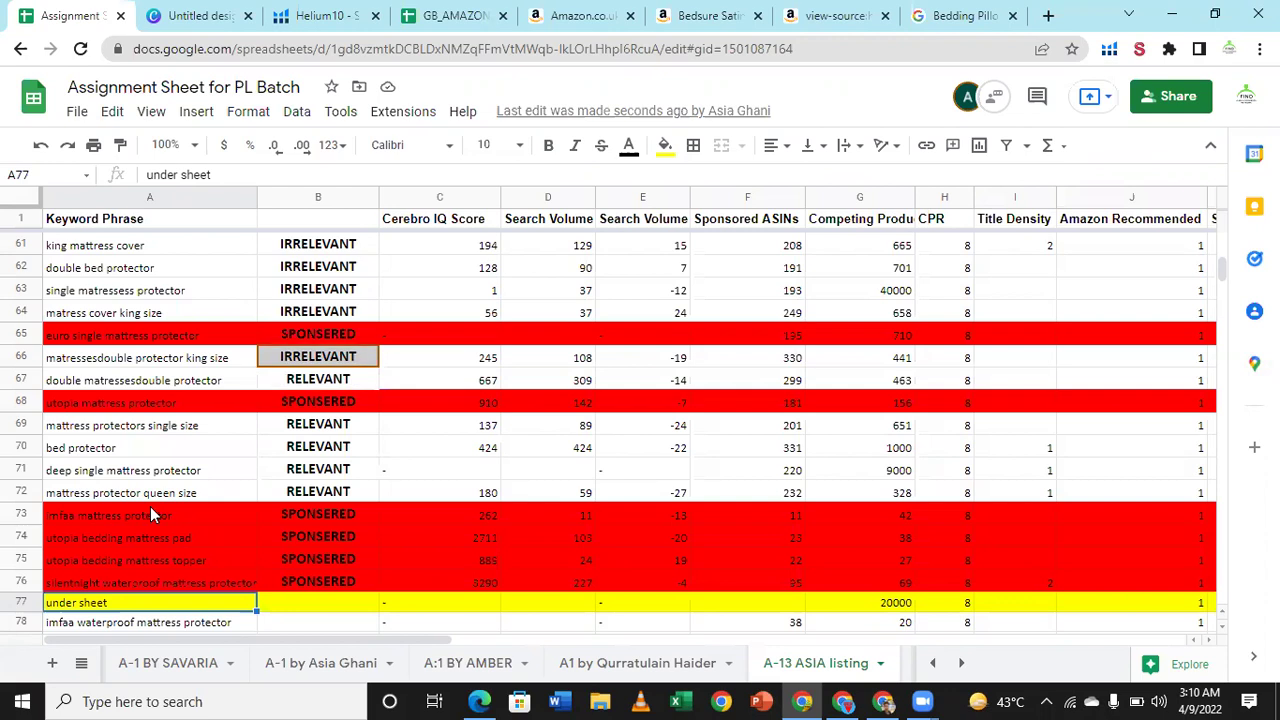
# Step: Open the Performance Sheet and follow the A-12 submission link in cell P7
pyautogui.click(81, 663)
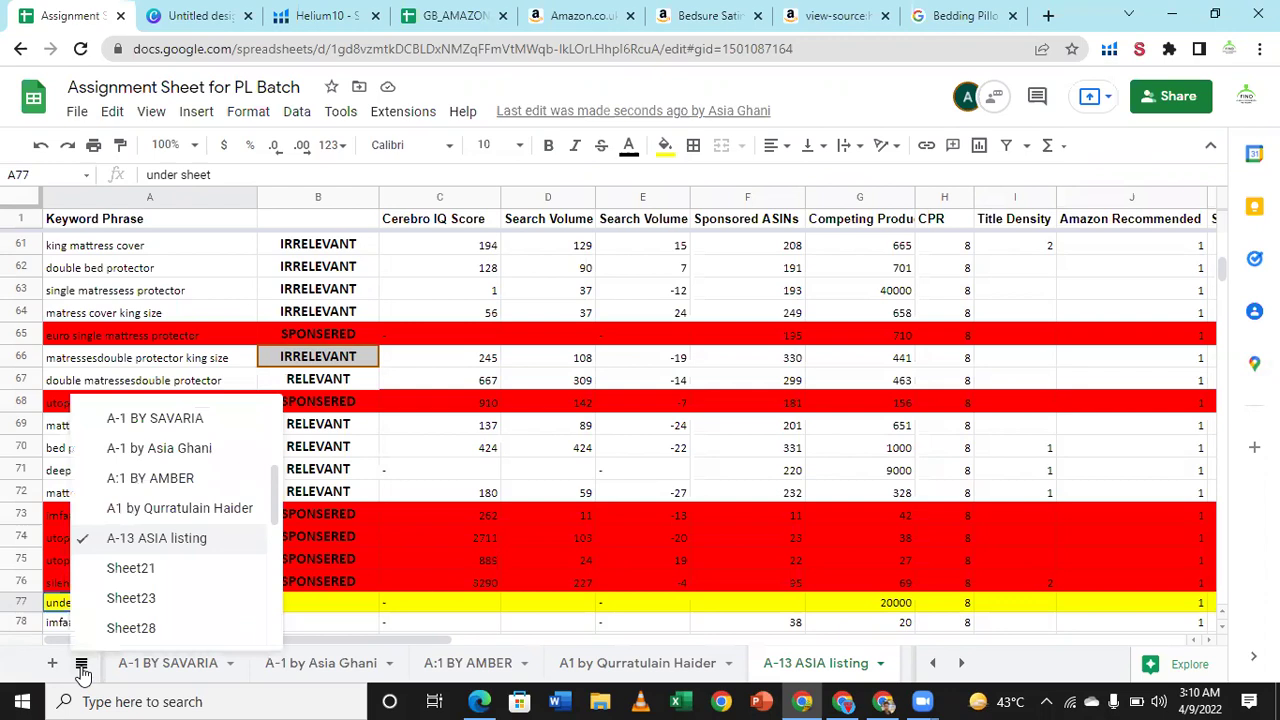
pyautogui.scroll(5, 150, 567)
pyautogui.click(230, 421)
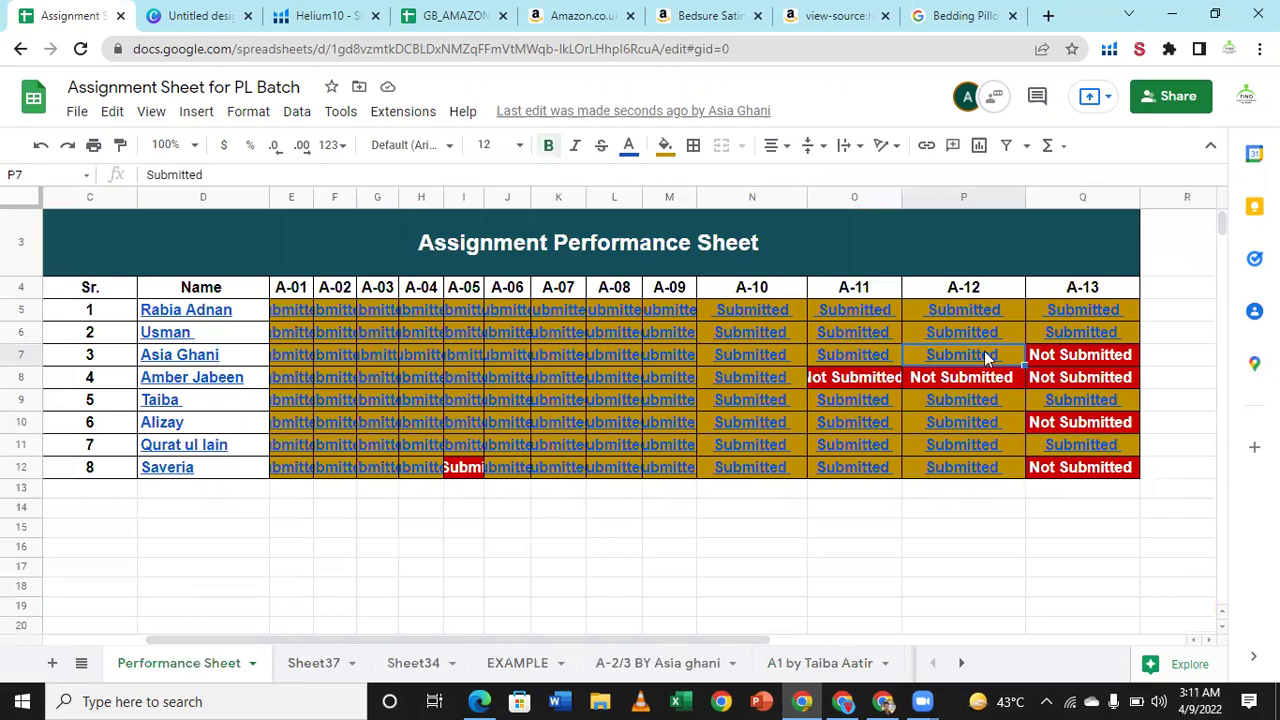
pyautogui.click(845, 390)
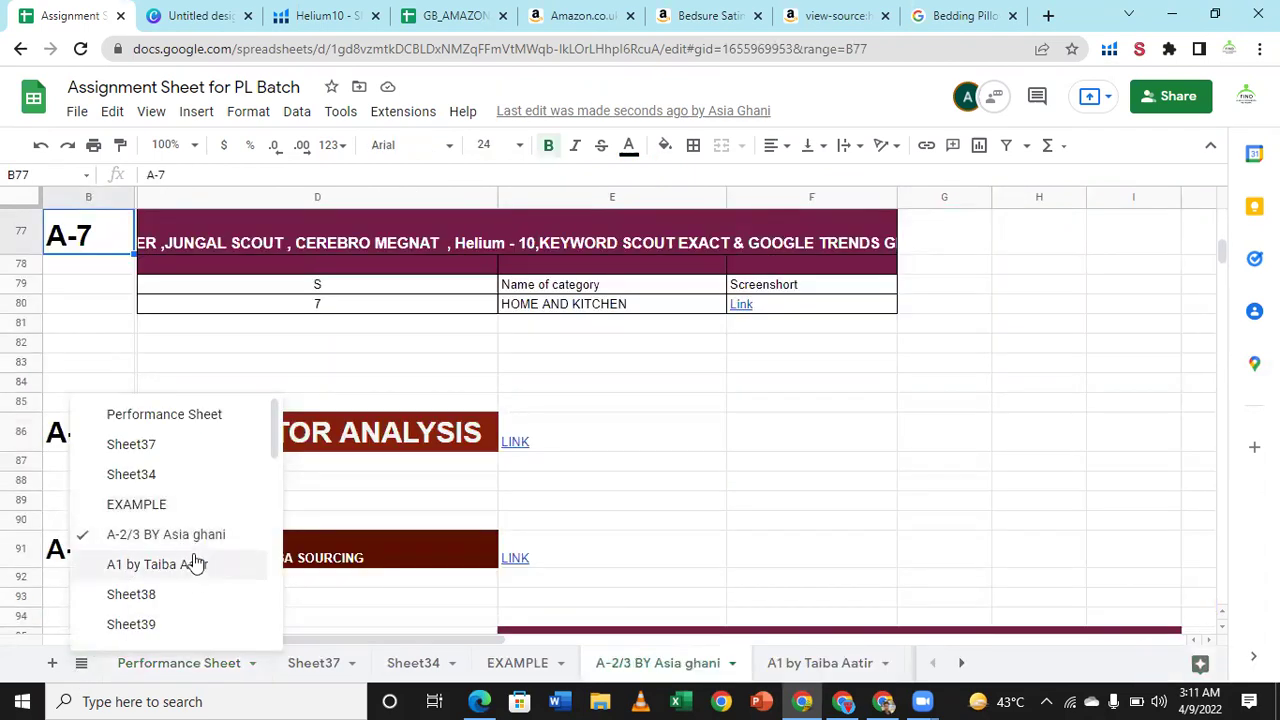
# Step: Return to the A-13 listing sheet and check the relevance label of "under sheet" in cell B77
pyautogui.scroll(-3, 195, 565)
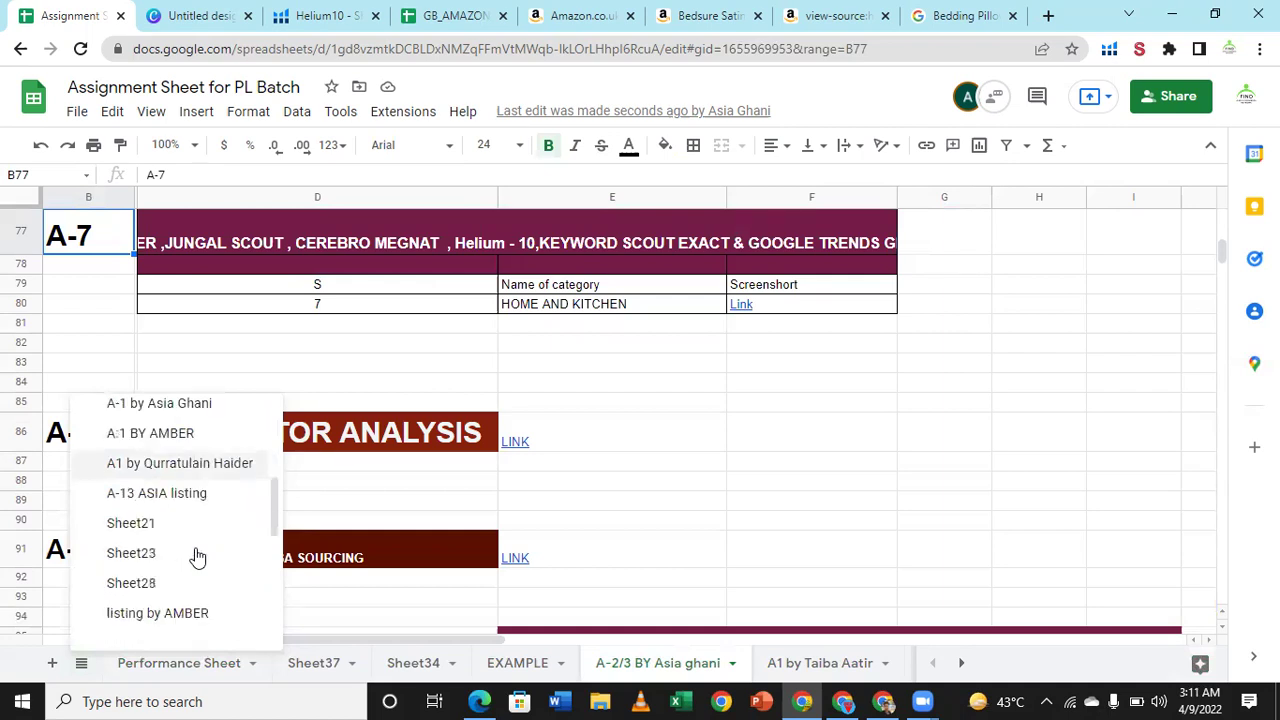
pyautogui.click(206, 500)
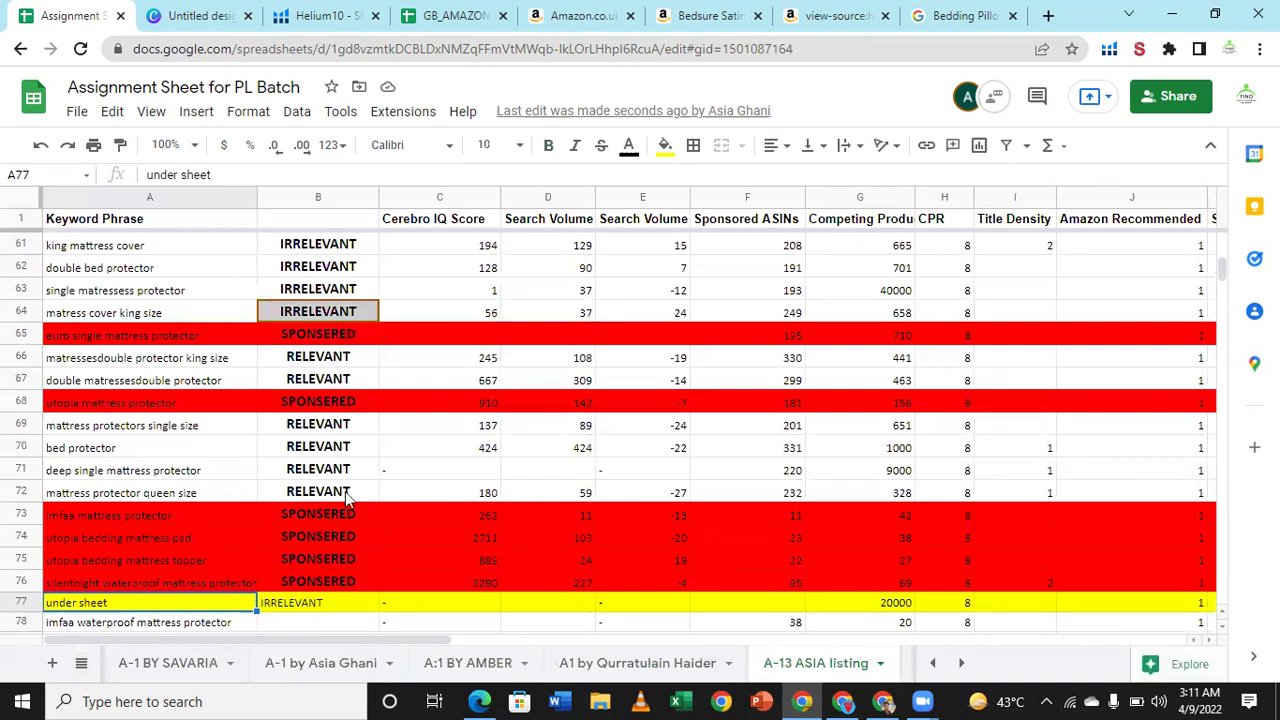
pyautogui.click(416, 582)
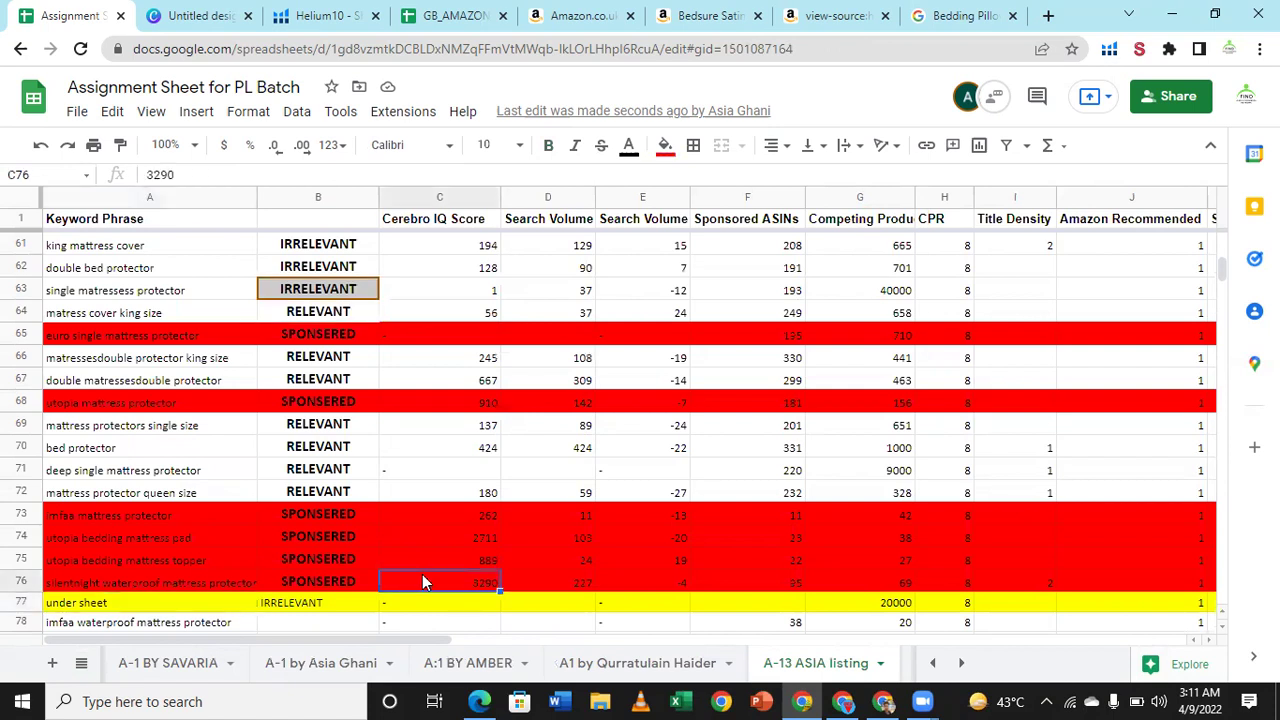
pyautogui.press('Down')
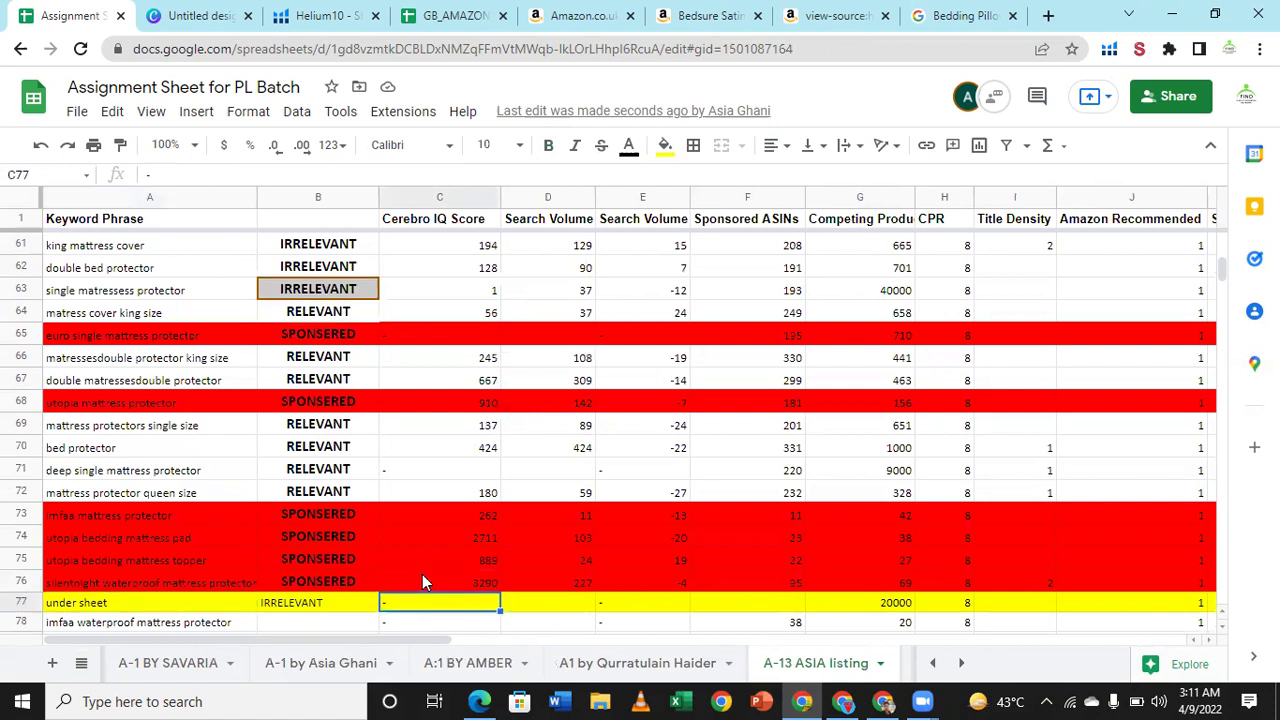
pyautogui.press('Left')
pyautogui.press('Left')
pyautogui.press('Right')
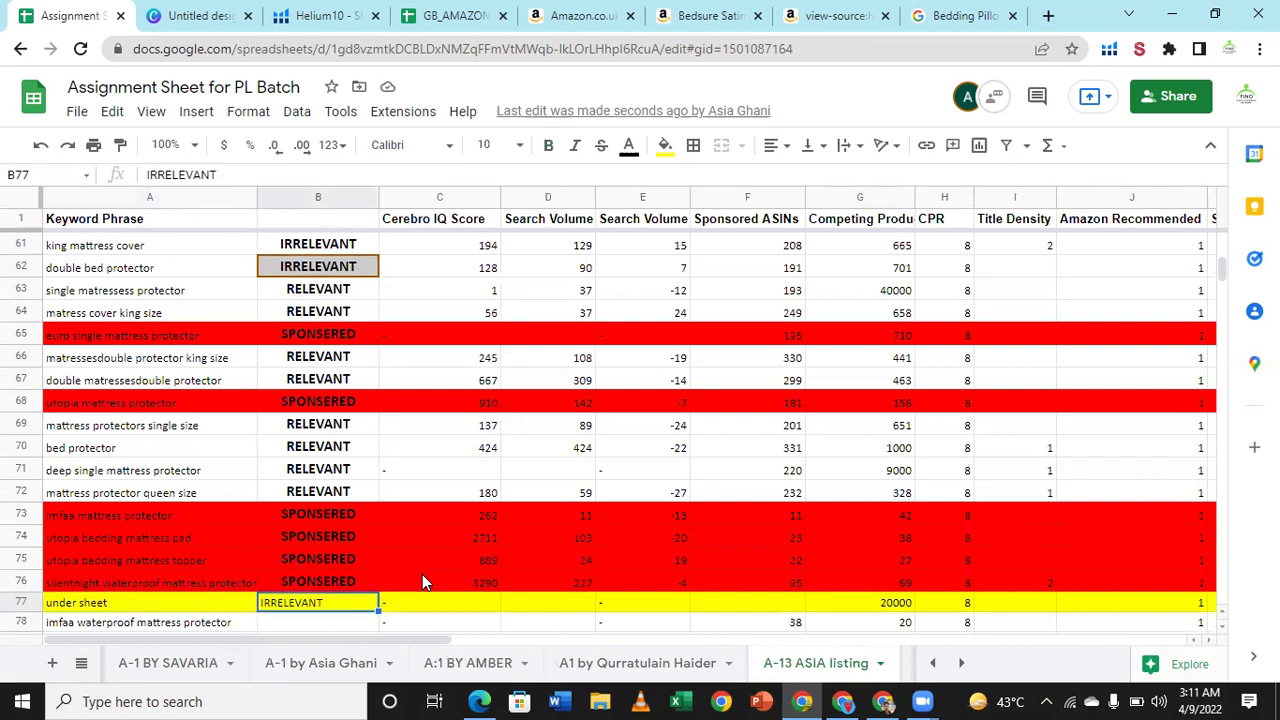
# Step: Look through the unlabelled keyword phrases below row 77, continuing past the end of the list
pyautogui.press('pagedown')
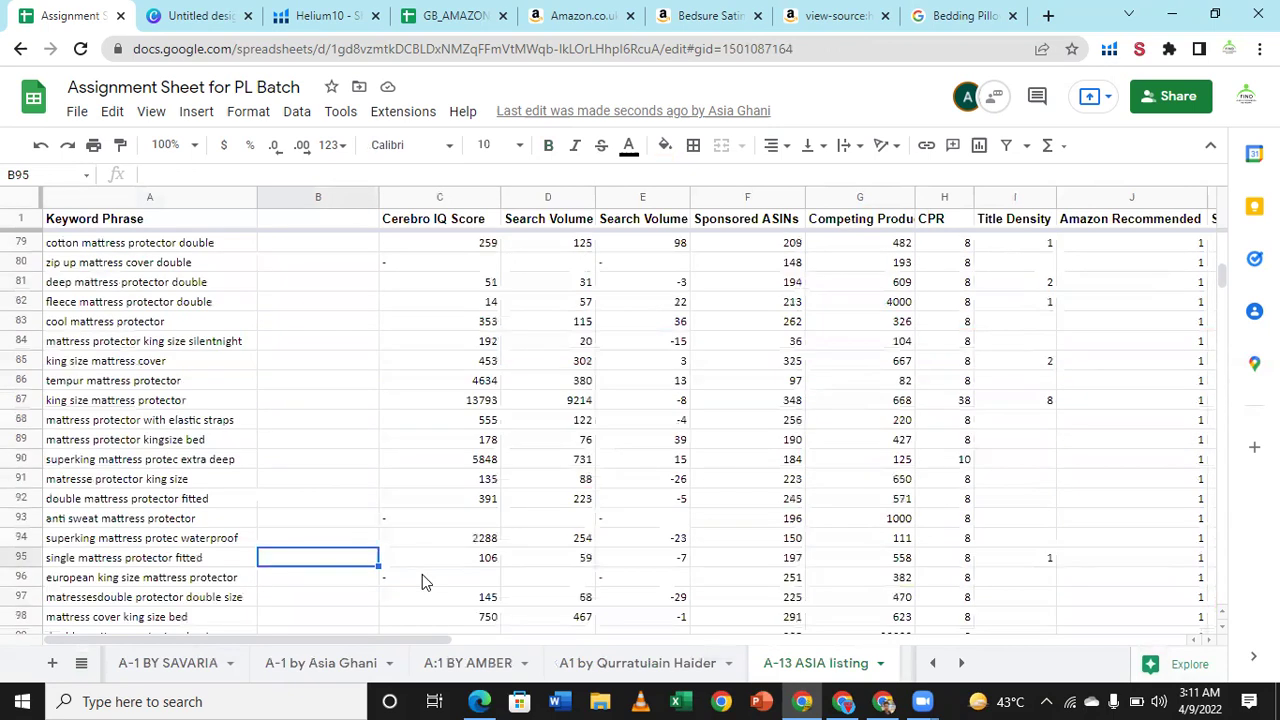
pyautogui.press('pagedown')
pyautogui.press('pagedown')
pyautogui.press('pagedown')
pyautogui.press('pagedown')
pyautogui.press('pagedown')
pyautogui.press('pagedown')
pyautogui.press('pagedown')
pyautogui.press('pagedown')
pyautogui.press('pagedown')
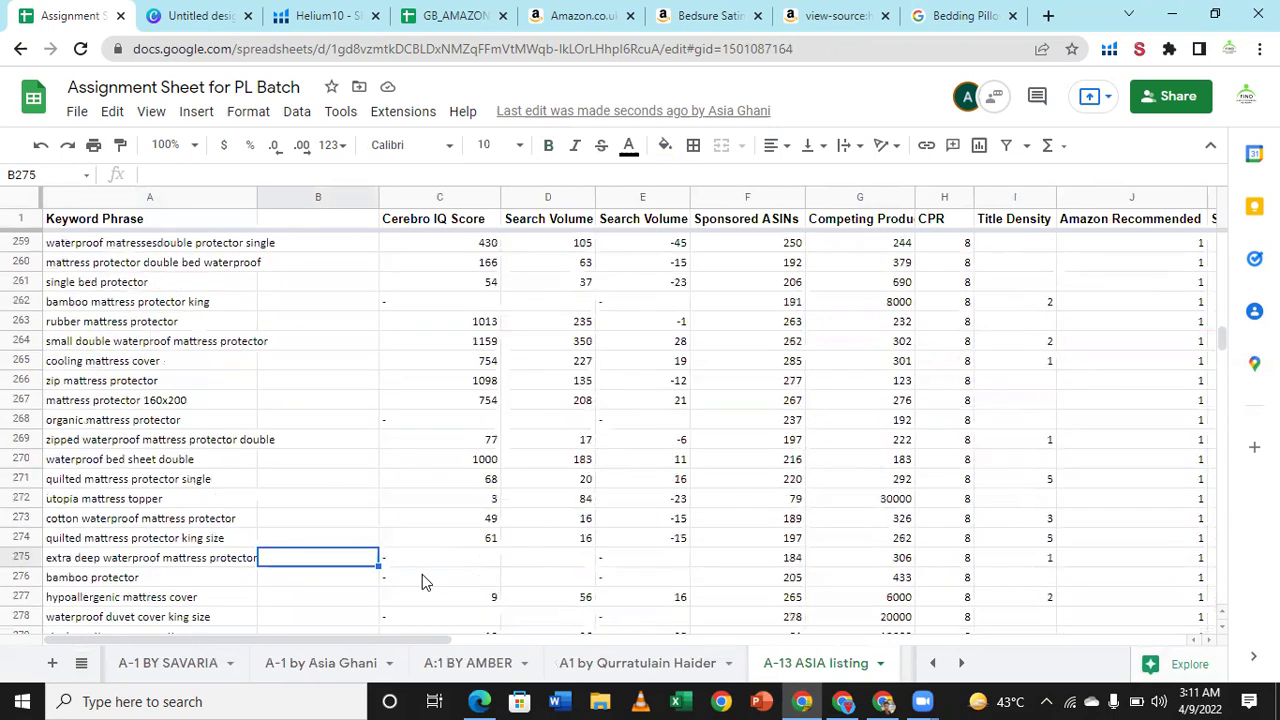
pyautogui.press('pagedown')
pyautogui.press('pagedown')
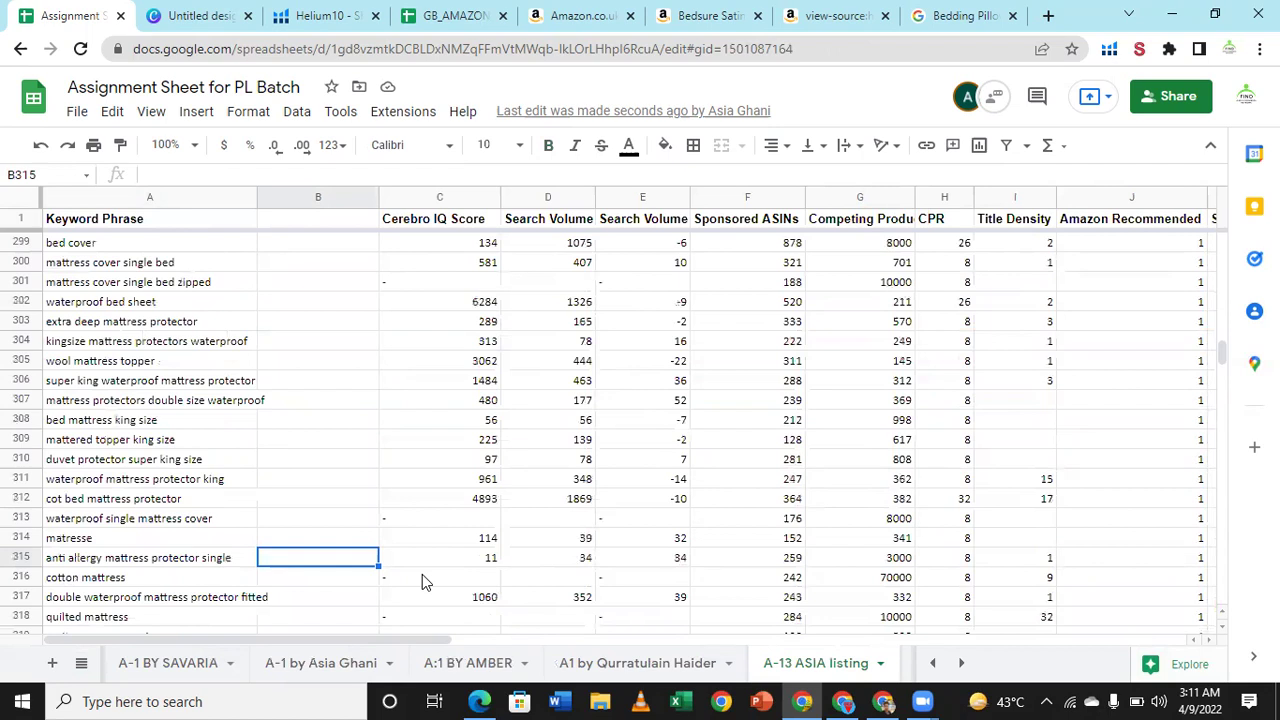
pyautogui.press('pagedown')
pyautogui.press('pagedown')
pyautogui.press('pagedown')
pyautogui.press('pagedown')
pyautogui.press('pagedown')
pyautogui.press('pagedown')
pyautogui.press('pagedown')
pyautogui.press('pagedown')
pyautogui.press('pagedown')
pyautogui.press('pagedown')
pyautogui.press('pagedown')
pyautogui.press('pagedown')
pyautogui.press('pagedown')
pyautogui.press('pagedown')
pyautogui.press('pagedown')
pyautogui.press('pagedown')
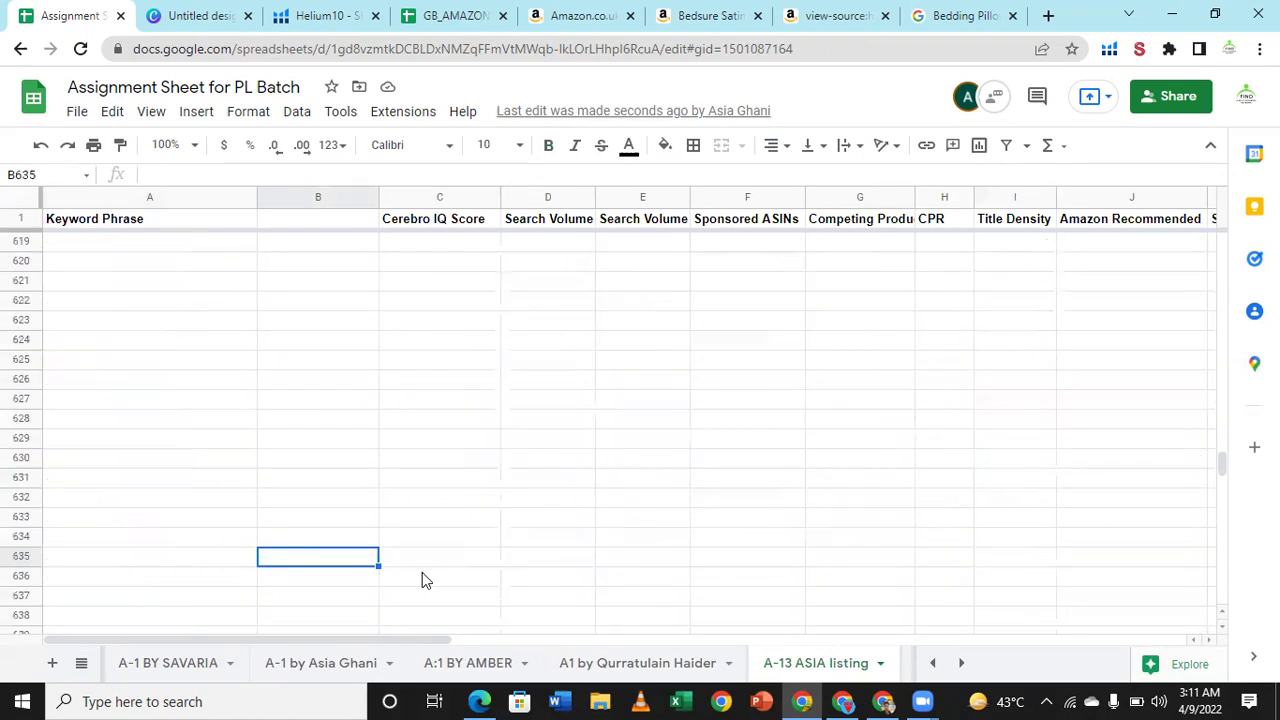
pyautogui.press('pagedown')
pyautogui.press('pagedown')
pyautogui.press('pagedown')
# Step: Examine the column headers across the sheet as far as the competitor ASIN columns, and return to the first columns
pyautogui.press('Right')
pyautogui.press('Right')
pyautogui.press('Right')
pyautogui.press('Right')
pyautogui.press('Right')
pyautogui.press('Right')
pyautogui.press('Right')
pyautogui.press('Right')
pyautogui.press('Right')
pyautogui.press('Right')
pyautogui.press('Right')
pyautogui.press('Right')
pyautogui.press('Right')
pyautogui.press('Right')
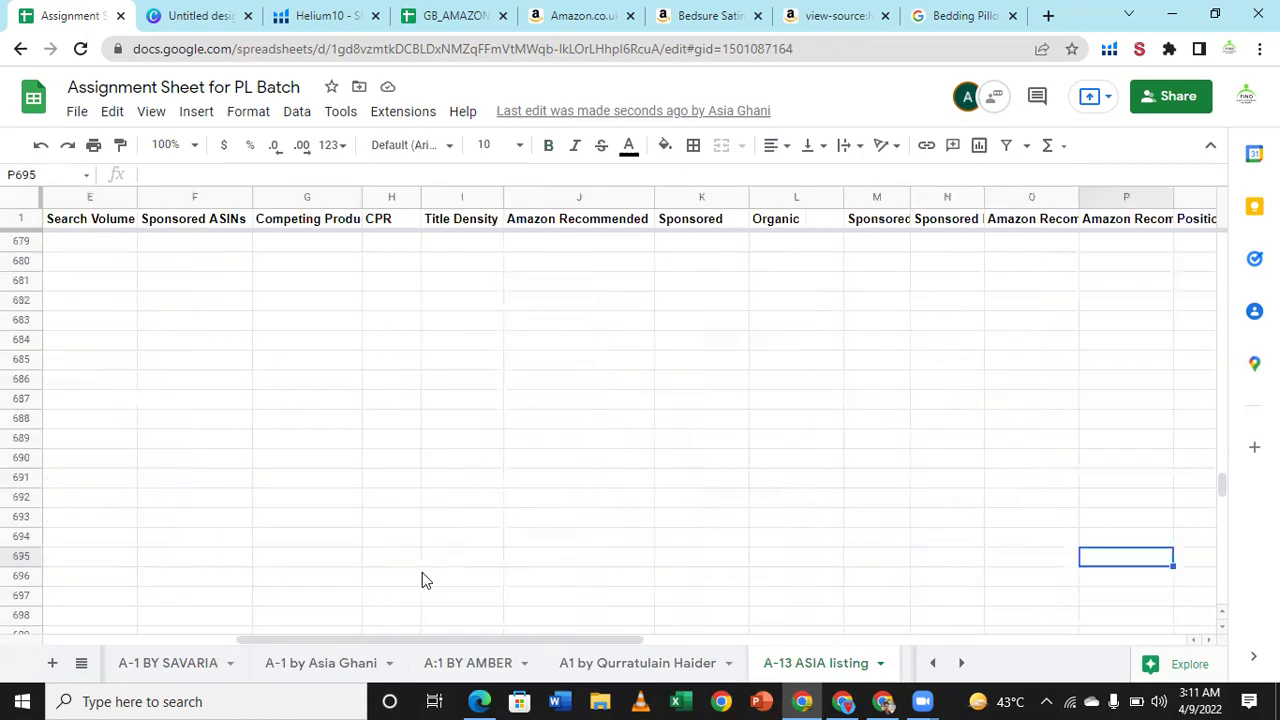
pyautogui.press('Right')
pyautogui.press('Right')
pyautogui.press('Right')
pyautogui.press('Right')
pyautogui.press('Right')
pyautogui.press('Right')
pyautogui.press('Right')
pyautogui.press('Right')
pyautogui.press('Right')
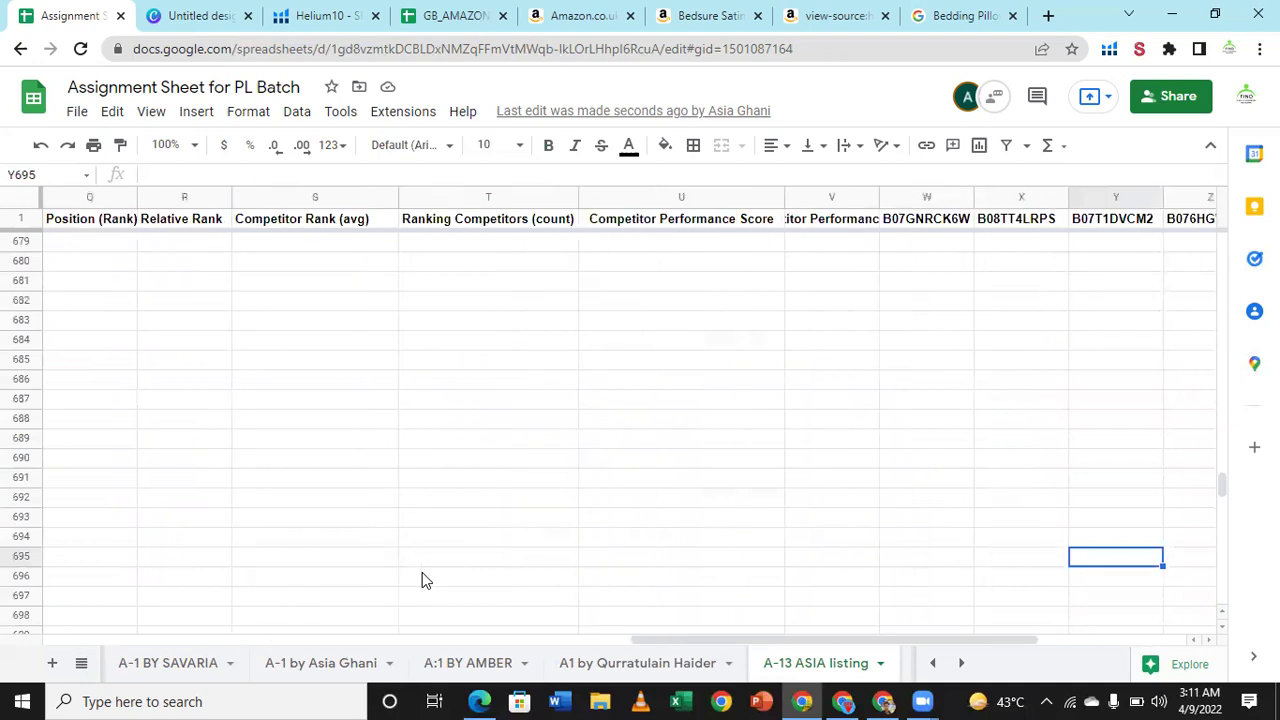
pyautogui.press('Left')
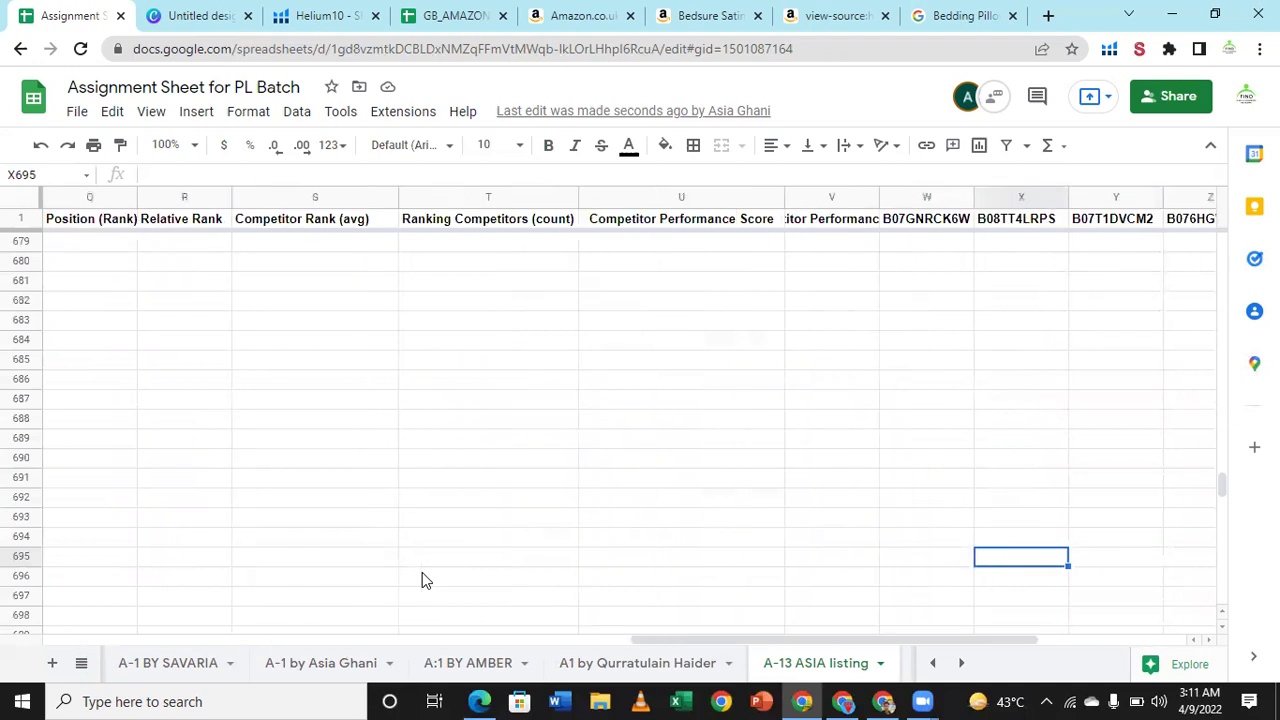
pyautogui.press('Home')
pyautogui.press('Right')
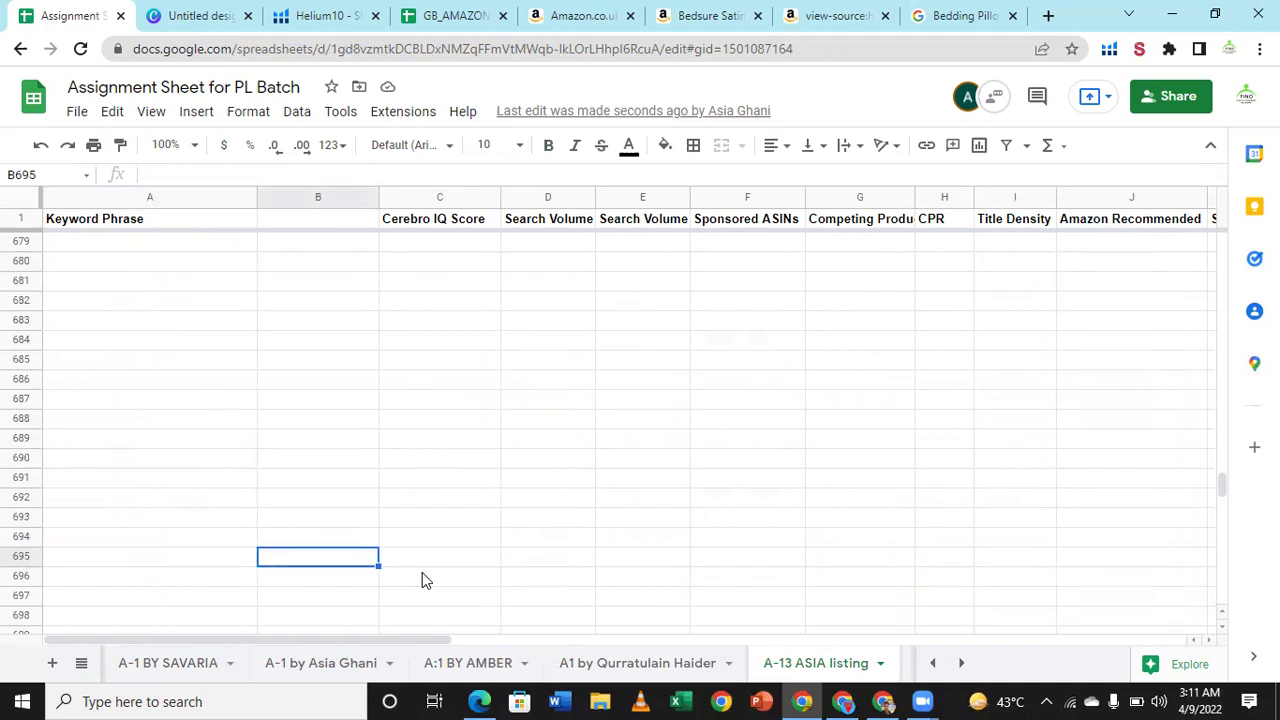
pyautogui.press('Right')
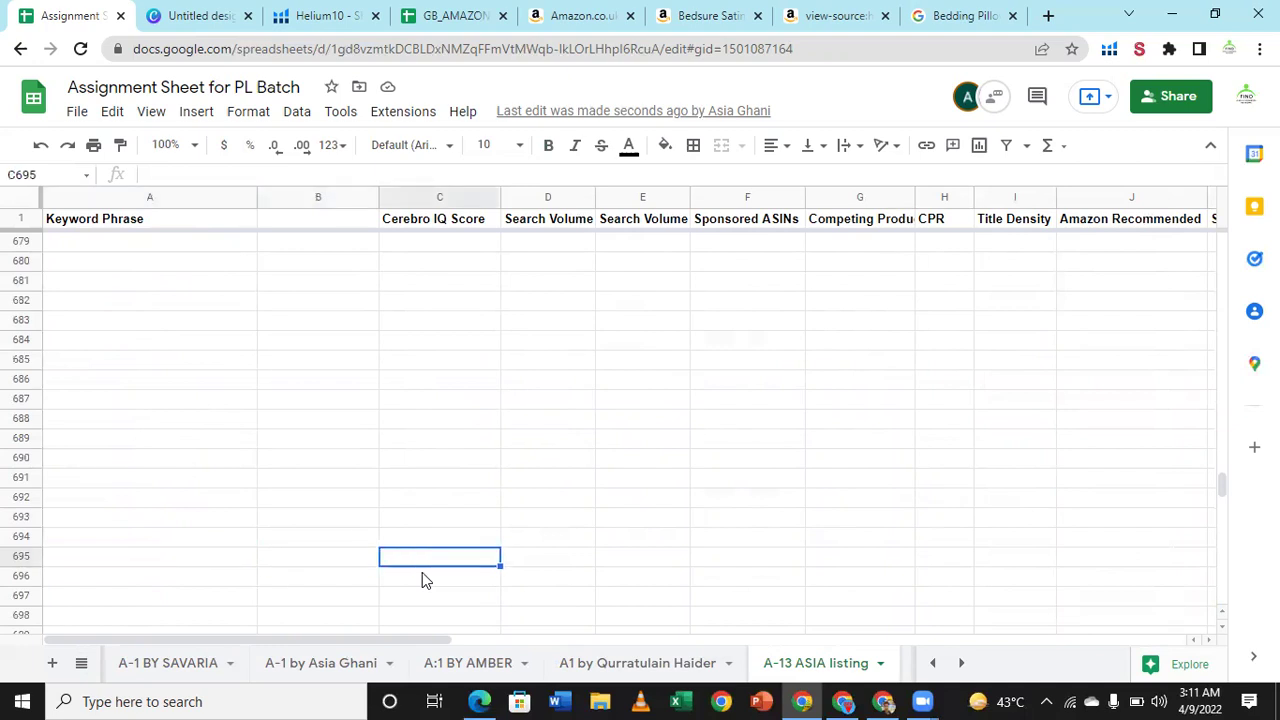
# Step: Look back up from the empty rows through the end of the keyword list to "waterproof sheet single" in row 464
pyautogui.press('Home')
pyautogui.press('Down')
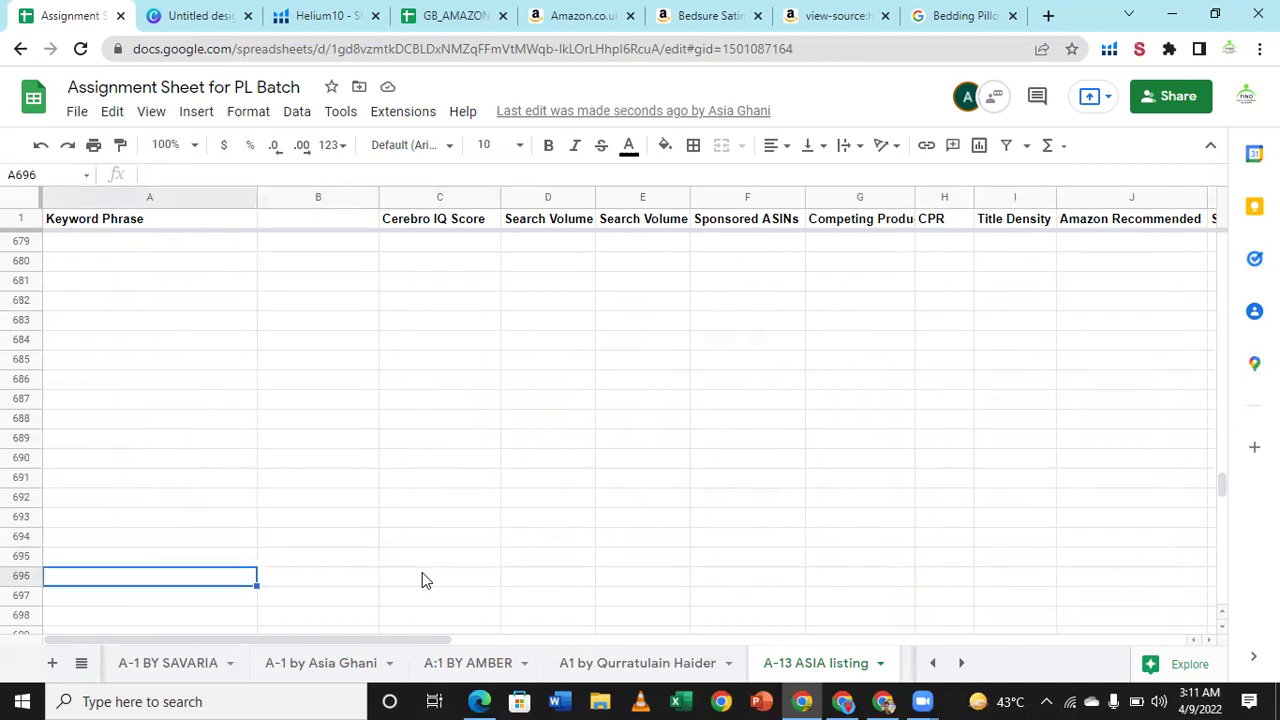
pyautogui.press('Up')
pyautogui.press('Up')
pyautogui.press('Up')
pyautogui.press('Up')
pyautogui.press('Up')
pyautogui.press('Up')
pyautogui.press('Up')
pyautogui.press('pageup')
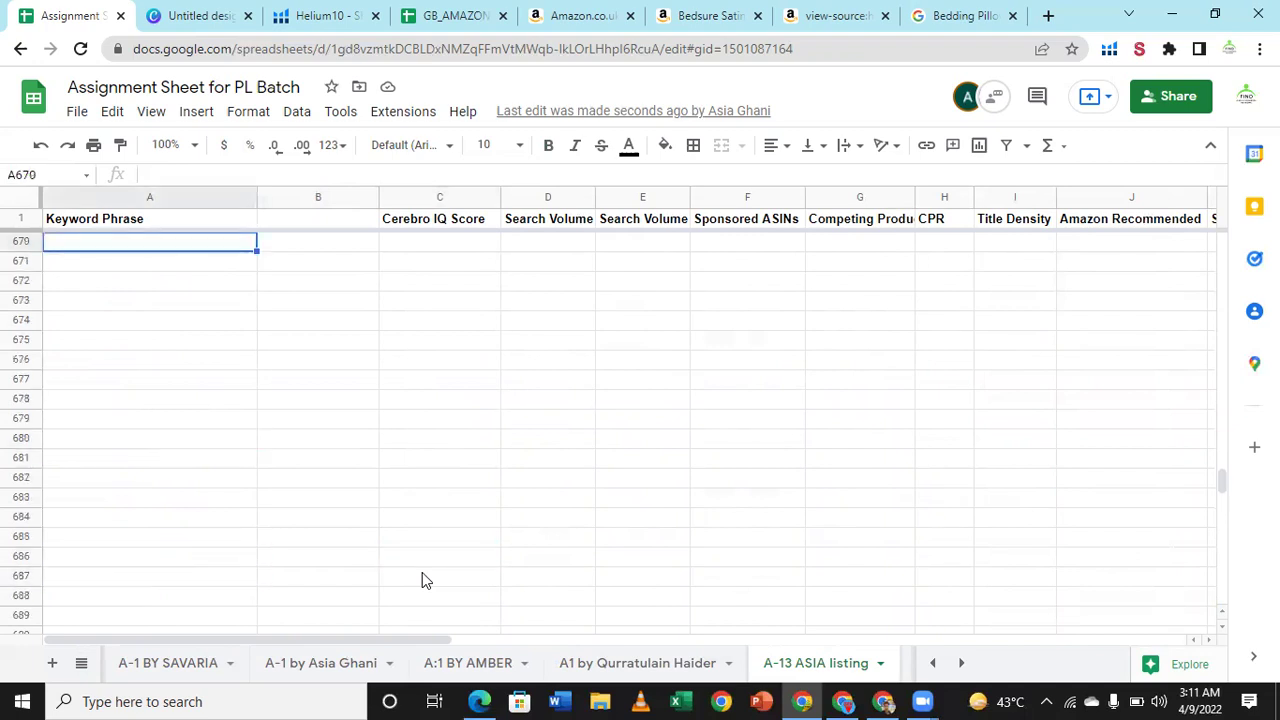
pyautogui.press('pageup')
pyautogui.press('pageup')
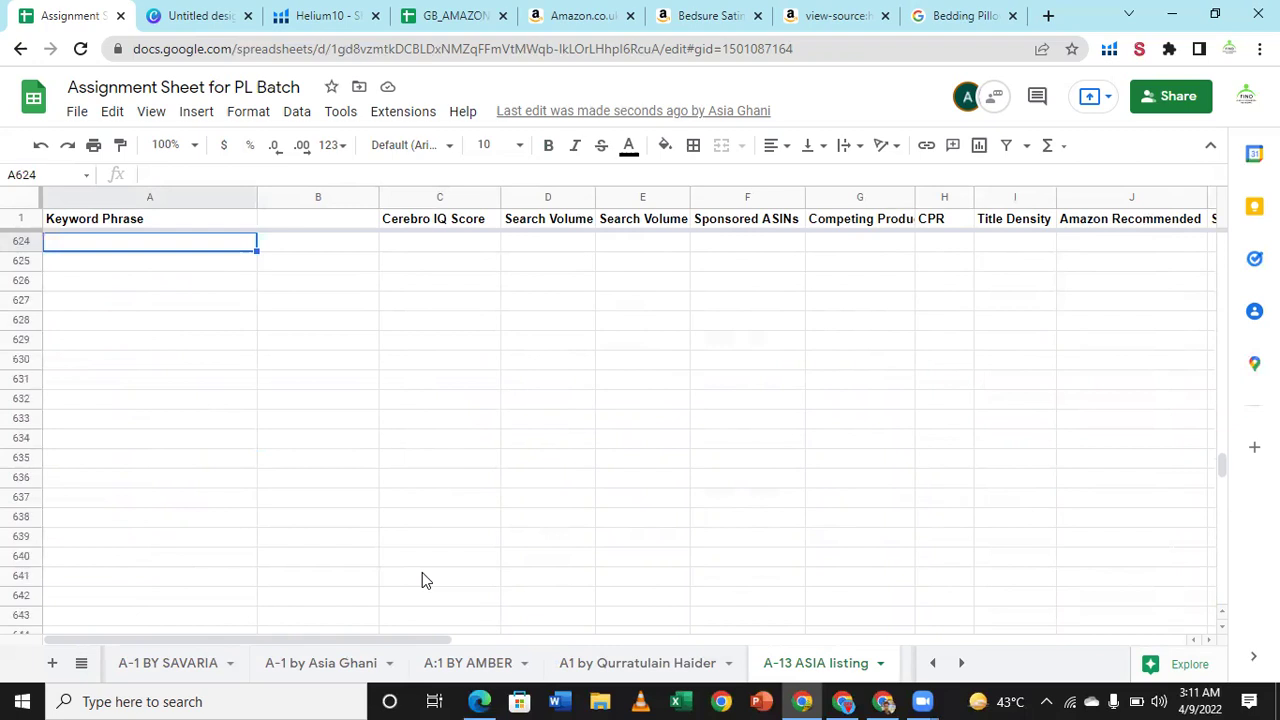
pyautogui.press('pageup')
pyautogui.press('pageup')
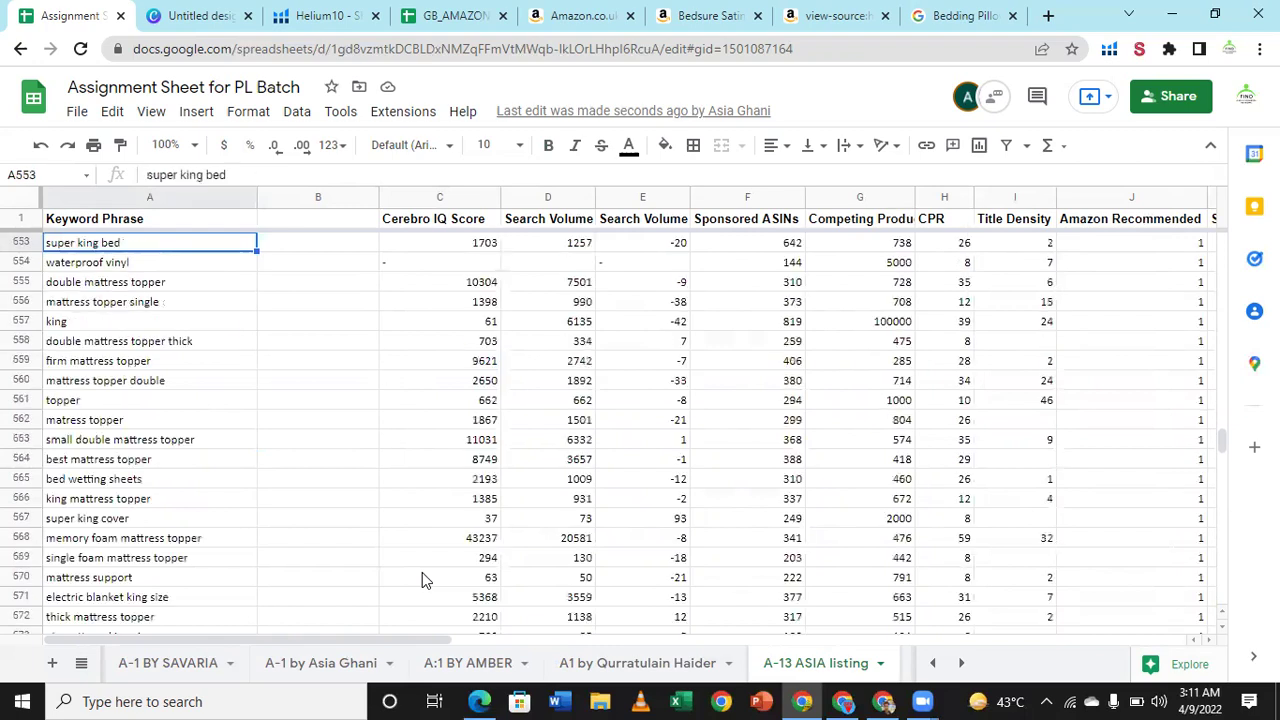
pyautogui.press('pageup')
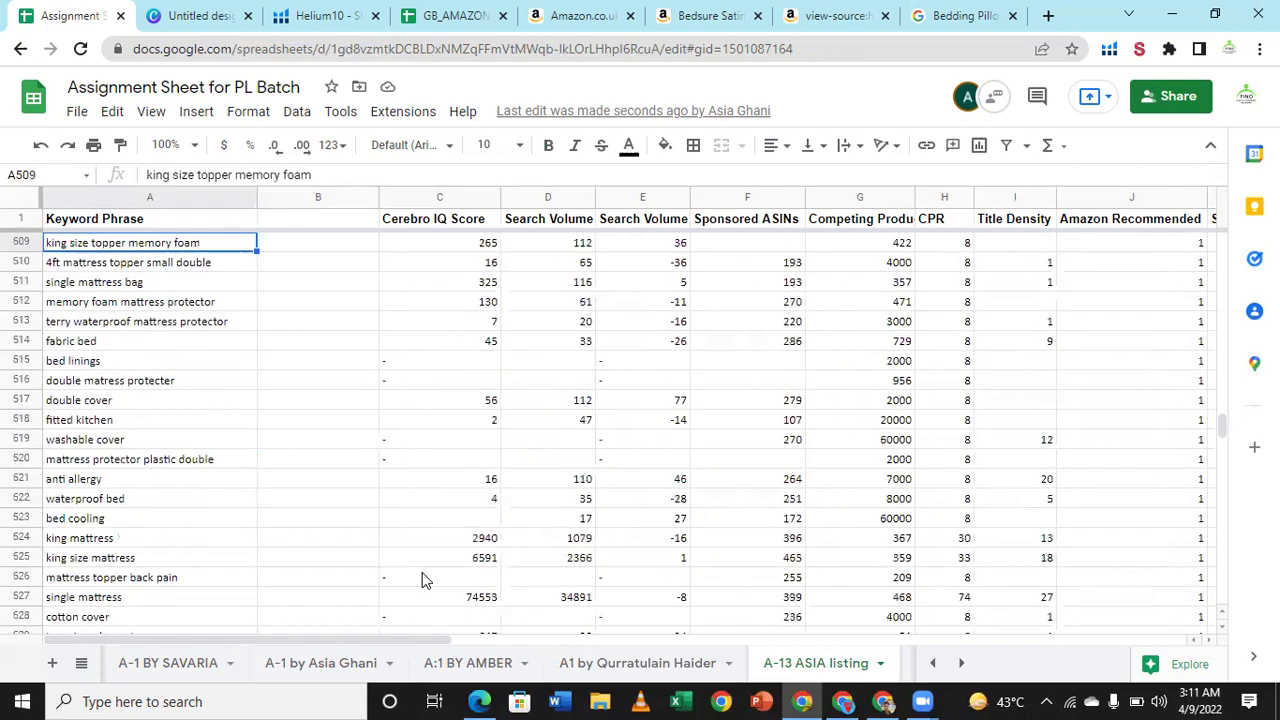
pyautogui.press('pageup')
pyautogui.press('pageup')
pyautogui.press('Right')
pyautogui.press('Right')
pyautogui.press('Right')
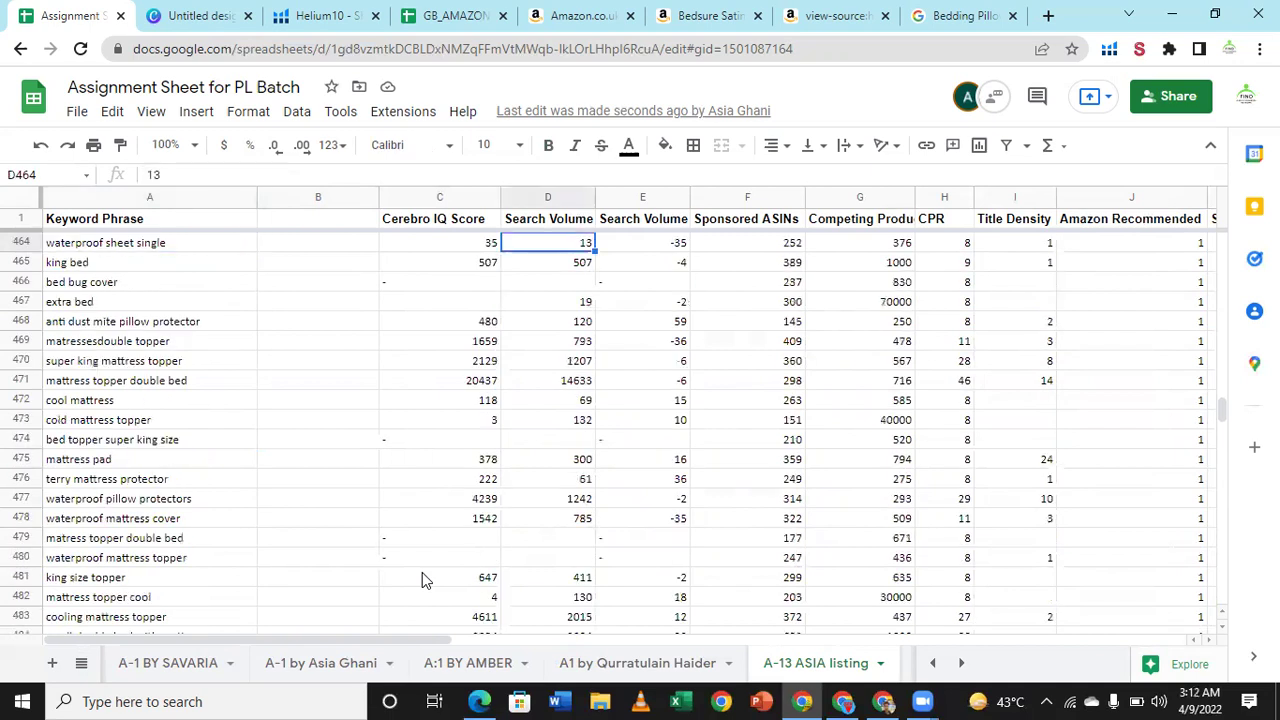
pyautogui.press('Left')
pyautogui.press('Left')
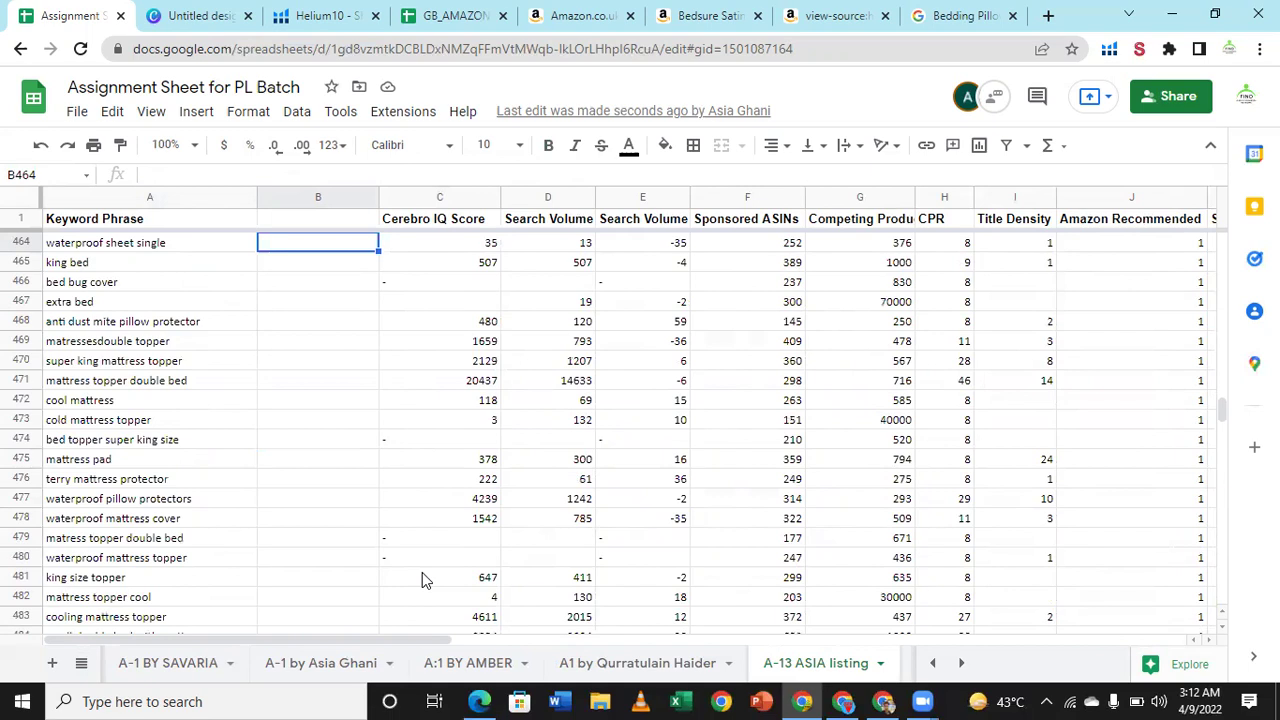
pyautogui.press('Left')
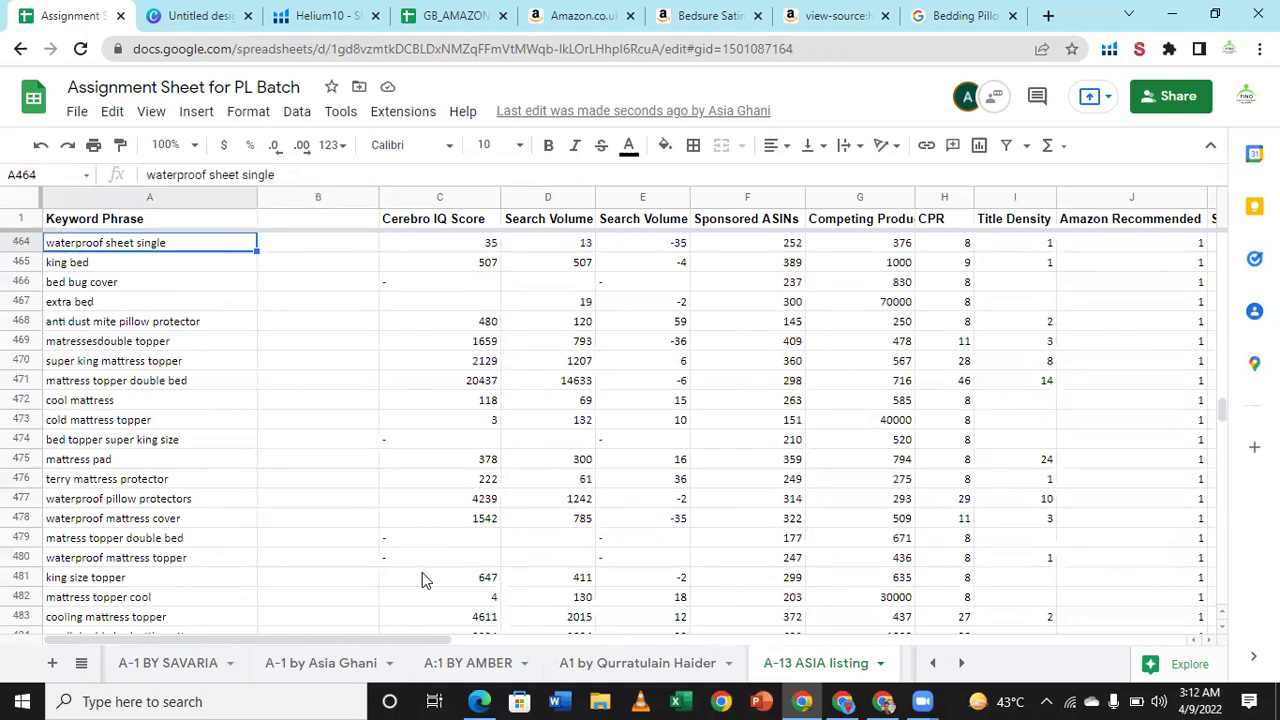
# Step: Look through the unlabelled keyword phrases above row 464, up to "waterproof bed cover" in row 397
pyautogui.press('Up')
pyautogui.press('Up')
pyautogui.press('Up')
pyautogui.press('Up')
pyautogui.press('Up')
pyautogui.press('Up')
pyautogui.press('Up')
pyautogui.press('pageup')
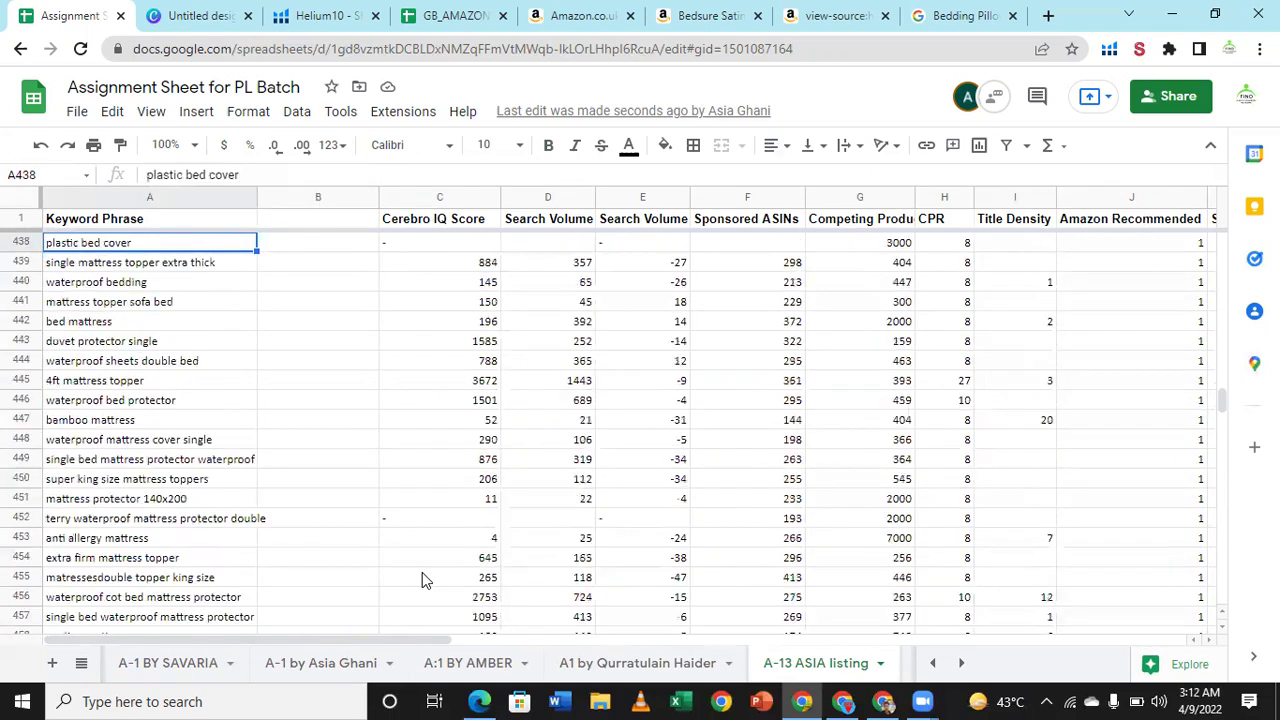
pyautogui.press('Up')
pyautogui.press('Up')
pyautogui.press('Up')
pyautogui.press('Up')
pyautogui.press('Up')
pyautogui.press('Up')
pyautogui.press('Up')
pyautogui.press('Up')
pyautogui.press('Up')
pyautogui.press('Up')
pyautogui.press('Up')
pyautogui.press('Up')
pyautogui.press('Up')
pyautogui.press('Up')
pyautogui.press('Up')
pyautogui.press('Up')
pyautogui.press('Up')
pyautogui.press('Up')
pyautogui.press('Up')
pyautogui.press('Up')
pyautogui.press('Up')
pyautogui.press('Up')
pyautogui.press('Up')
pyautogui.press('Up')
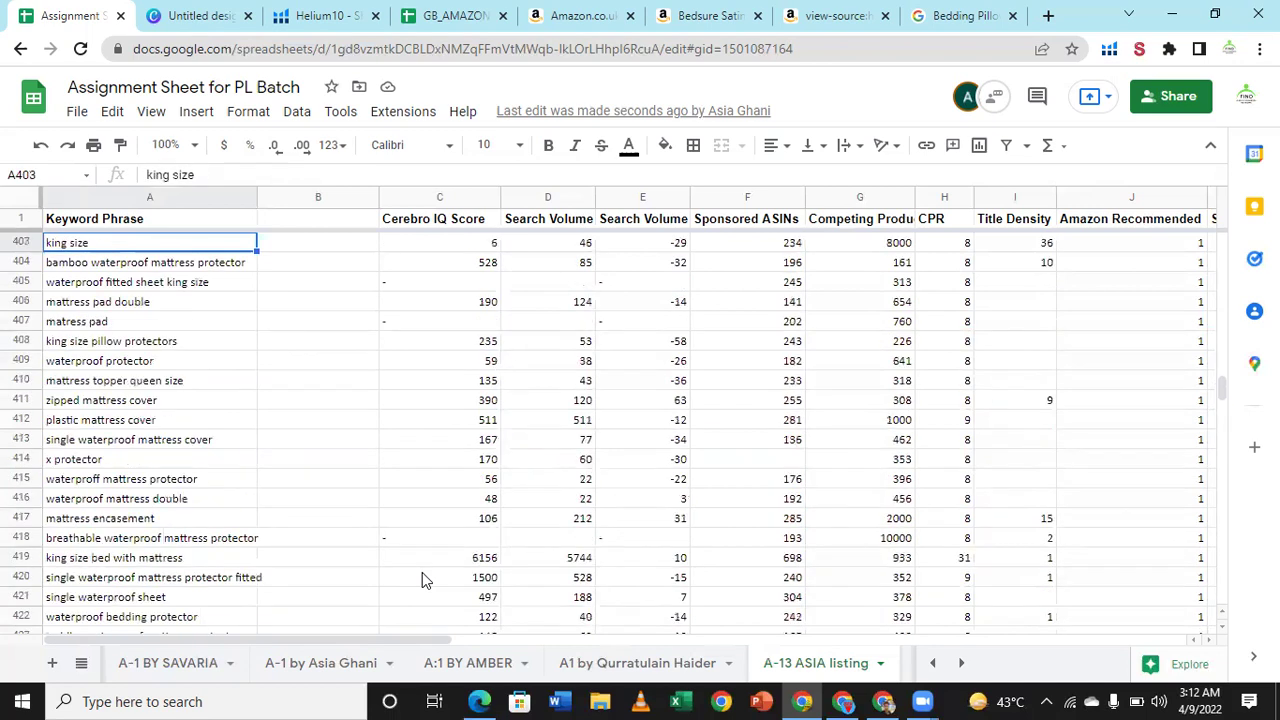
pyautogui.press('Up')
pyautogui.press('Up')
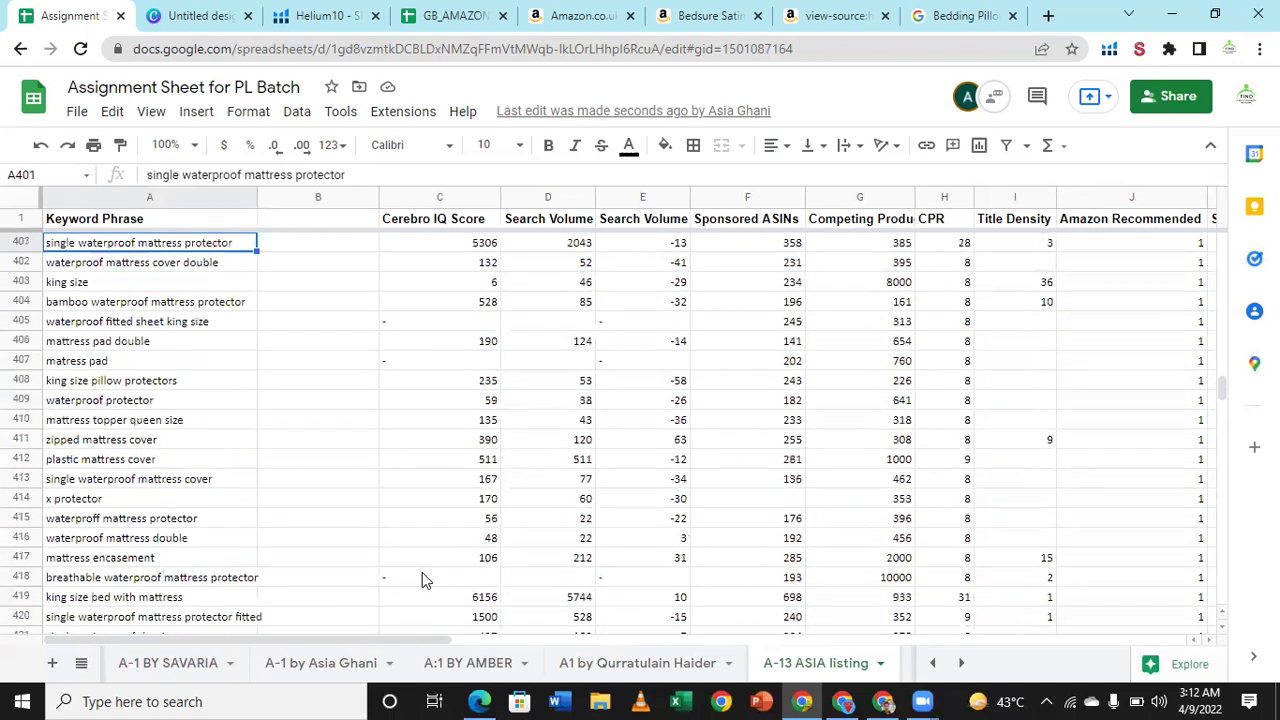
pyautogui.press('Up')
pyautogui.press('Up')
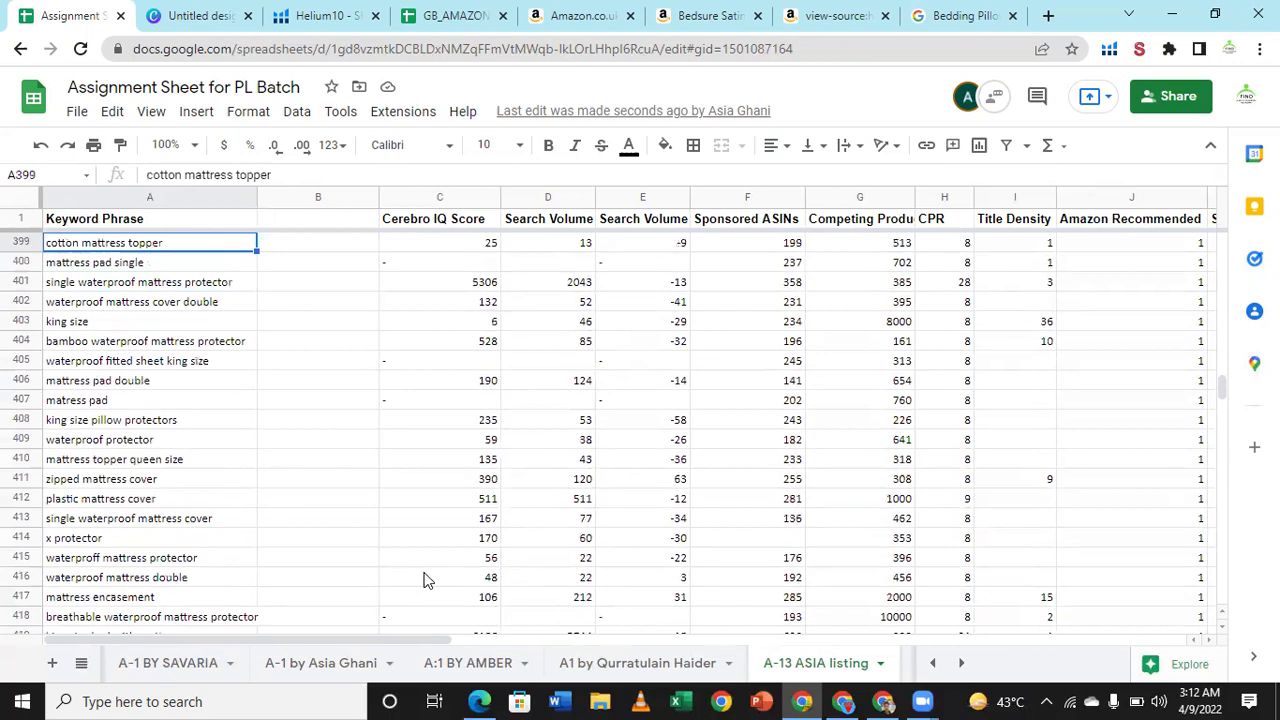
pyautogui.press('Up')
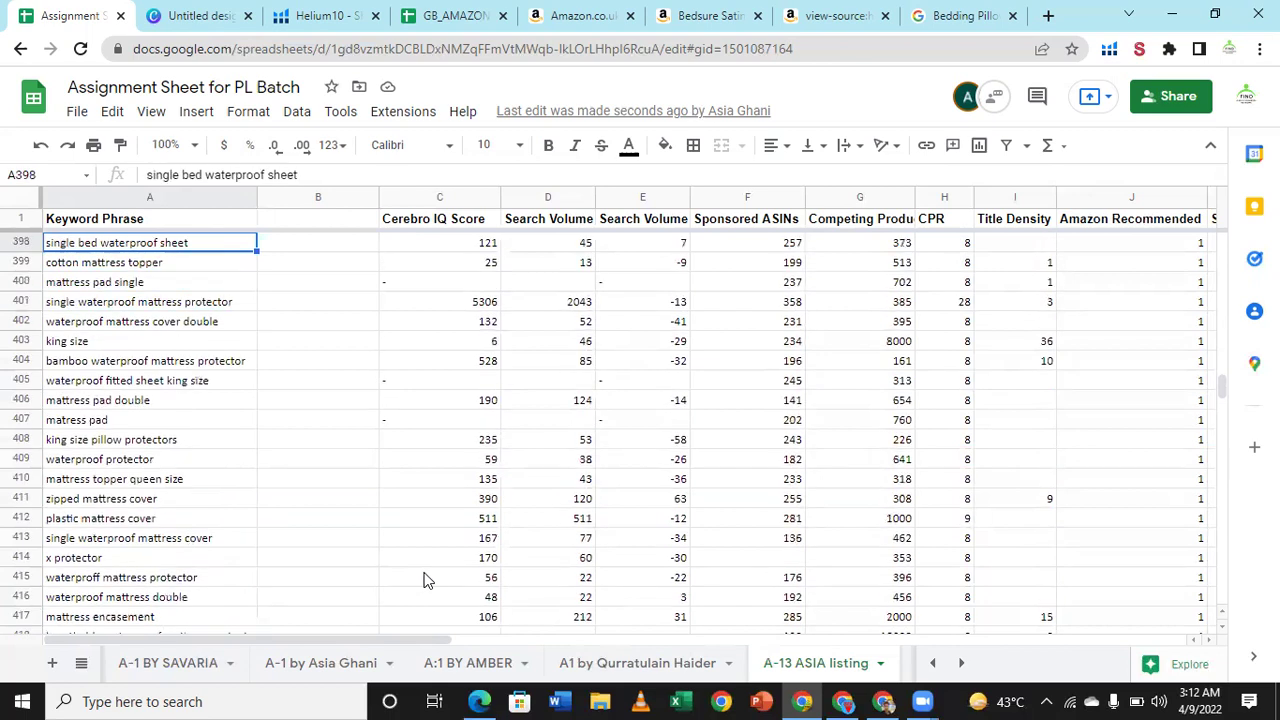
pyautogui.press('Up')
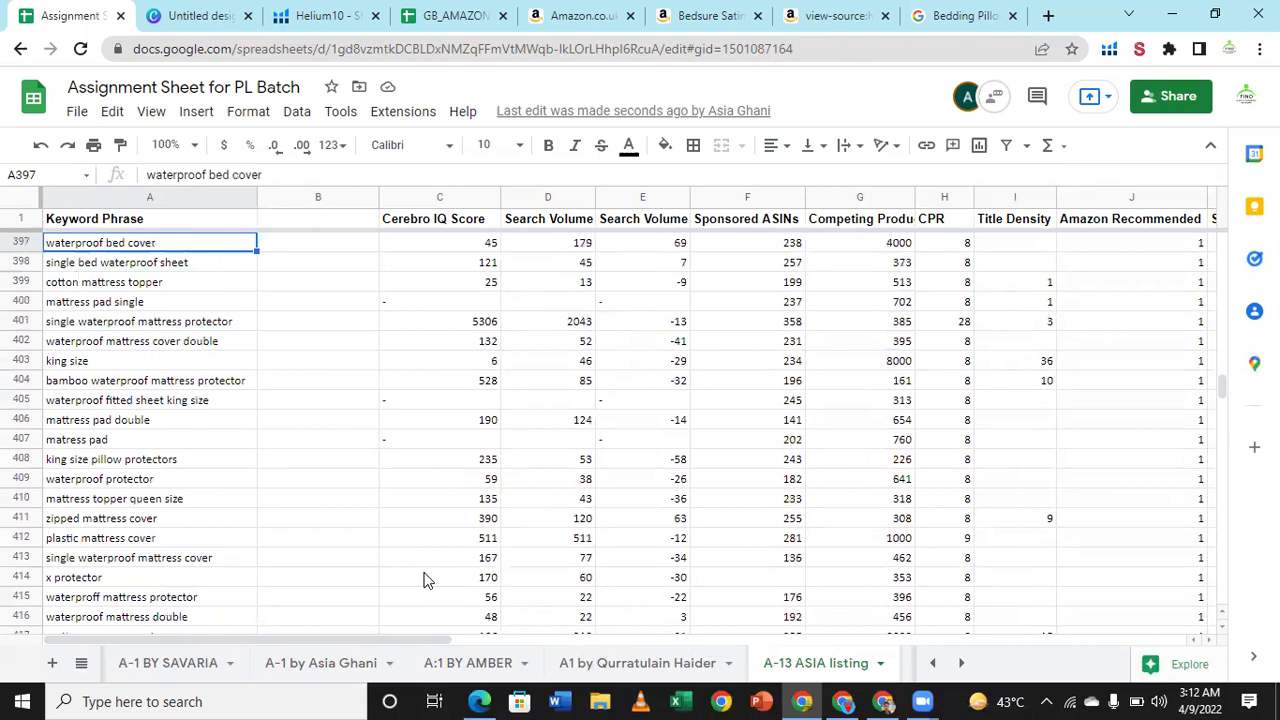
pyautogui.press('Up')
# Step: Examine the "waterproof bed cover" metrics in row 397 across to Competitor Performance Score, and return to the first columns
pyautogui.press('Down')
pyautogui.press('Right')
pyautogui.press('Right')
pyautogui.press('Right')
pyautogui.press('Right')
pyautogui.press('Right')
pyautogui.press('Right')
pyautogui.press('Right')
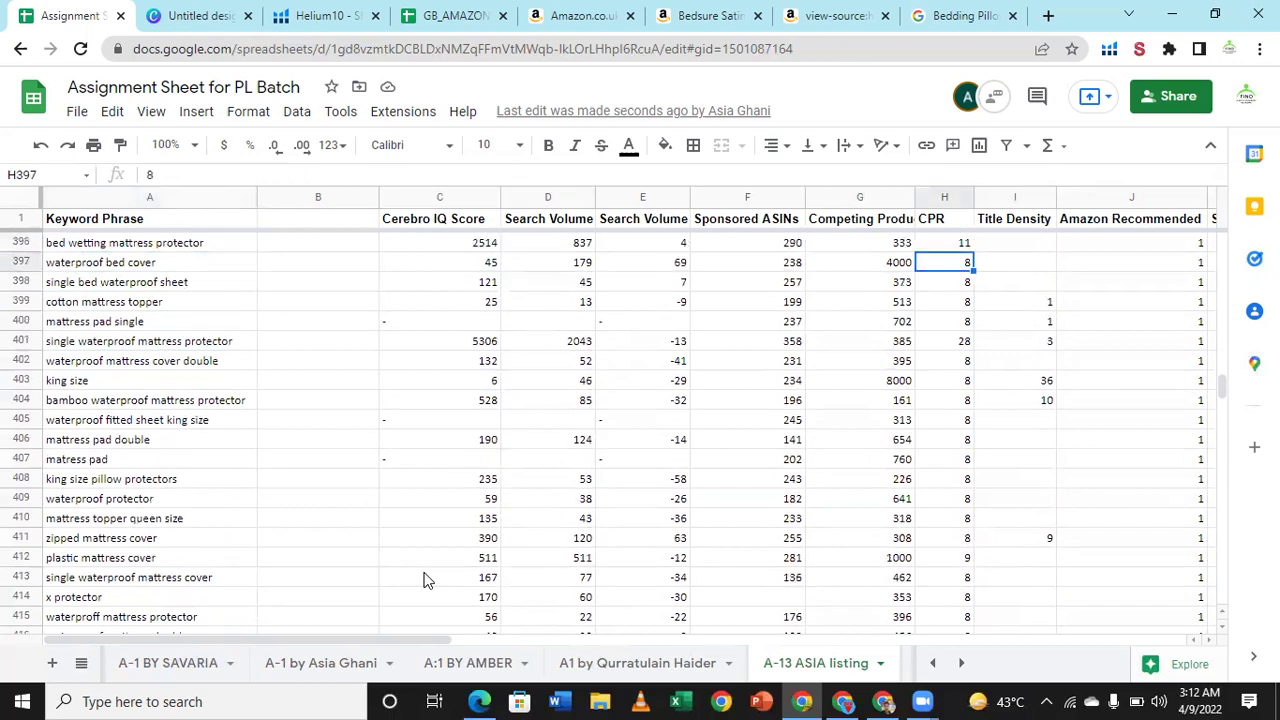
pyautogui.press('Right')
pyautogui.press('Right')
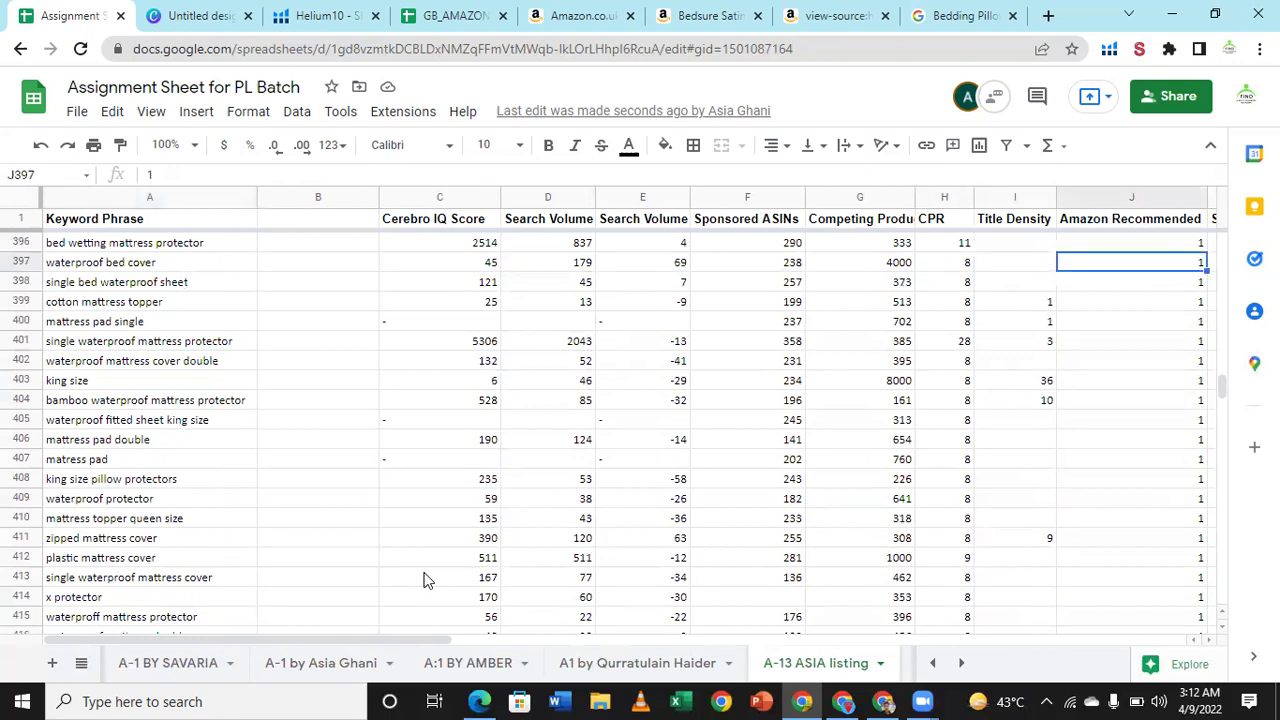
pyautogui.press('Right')
pyautogui.press('Right')
pyautogui.press('Right')
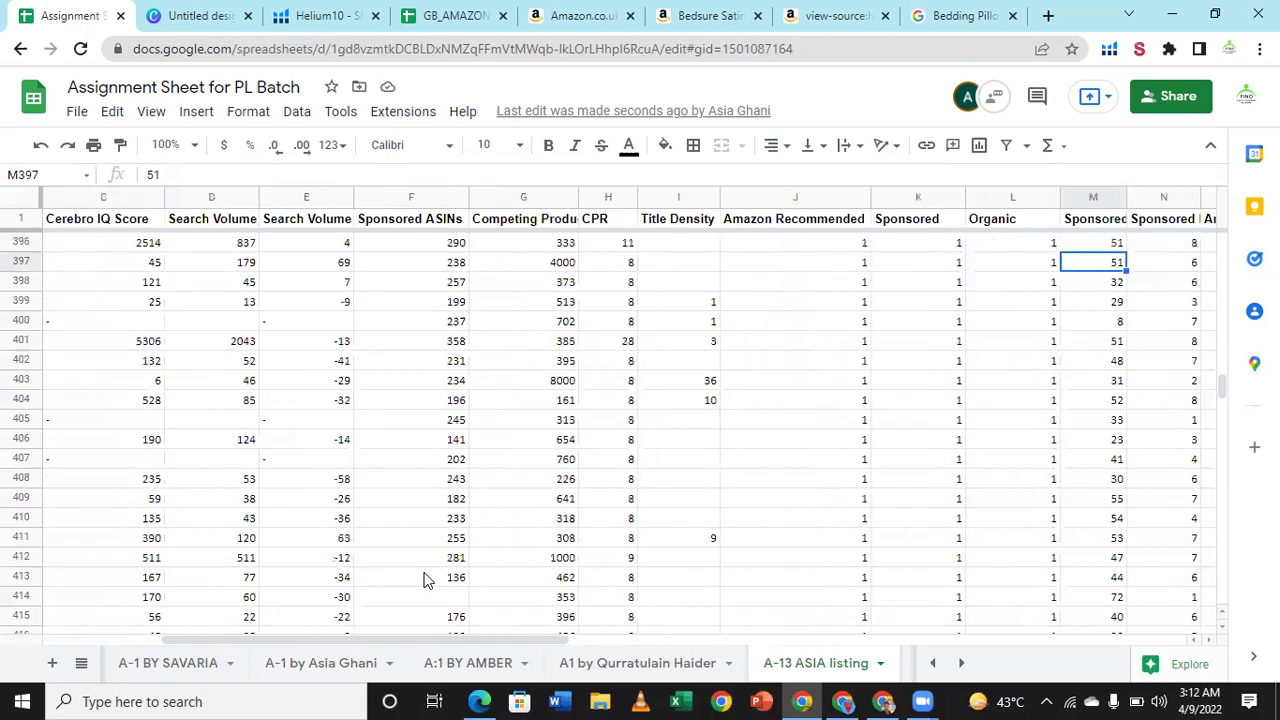
pyautogui.press('Right')
pyautogui.press('Right')
pyautogui.press('Right')
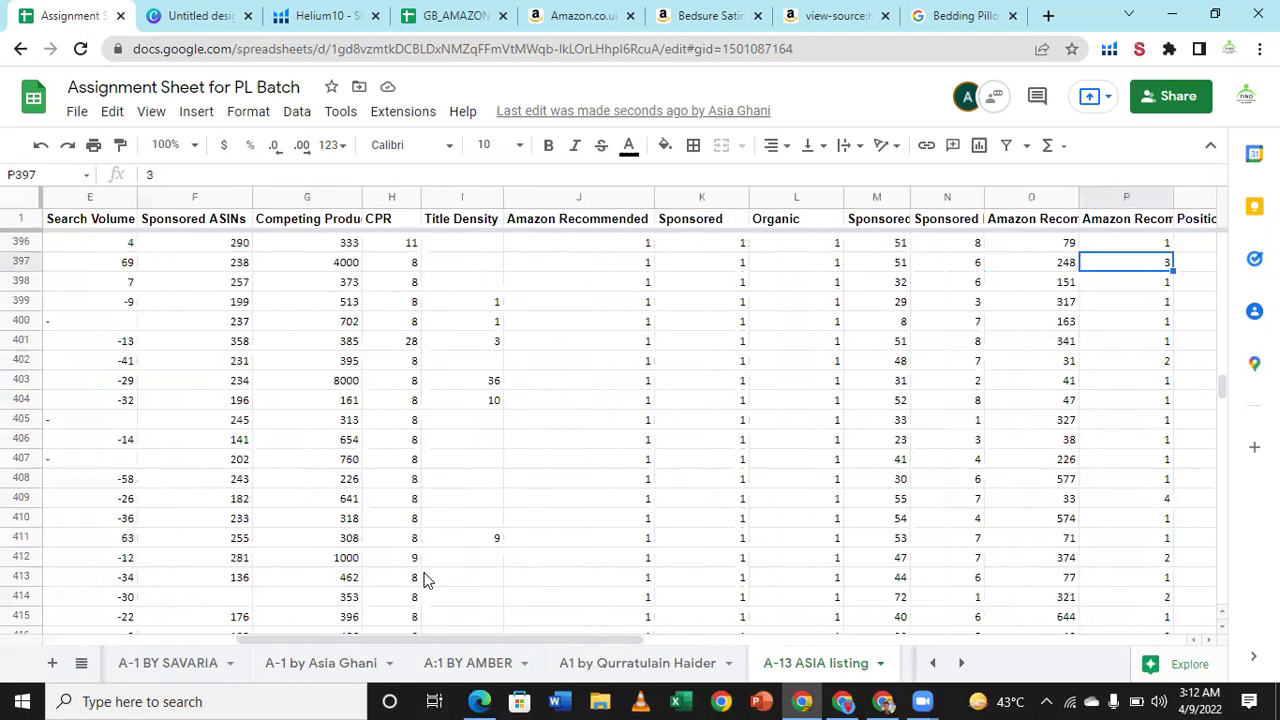
pyautogui.press('Right')
pyautogui.press('Right')
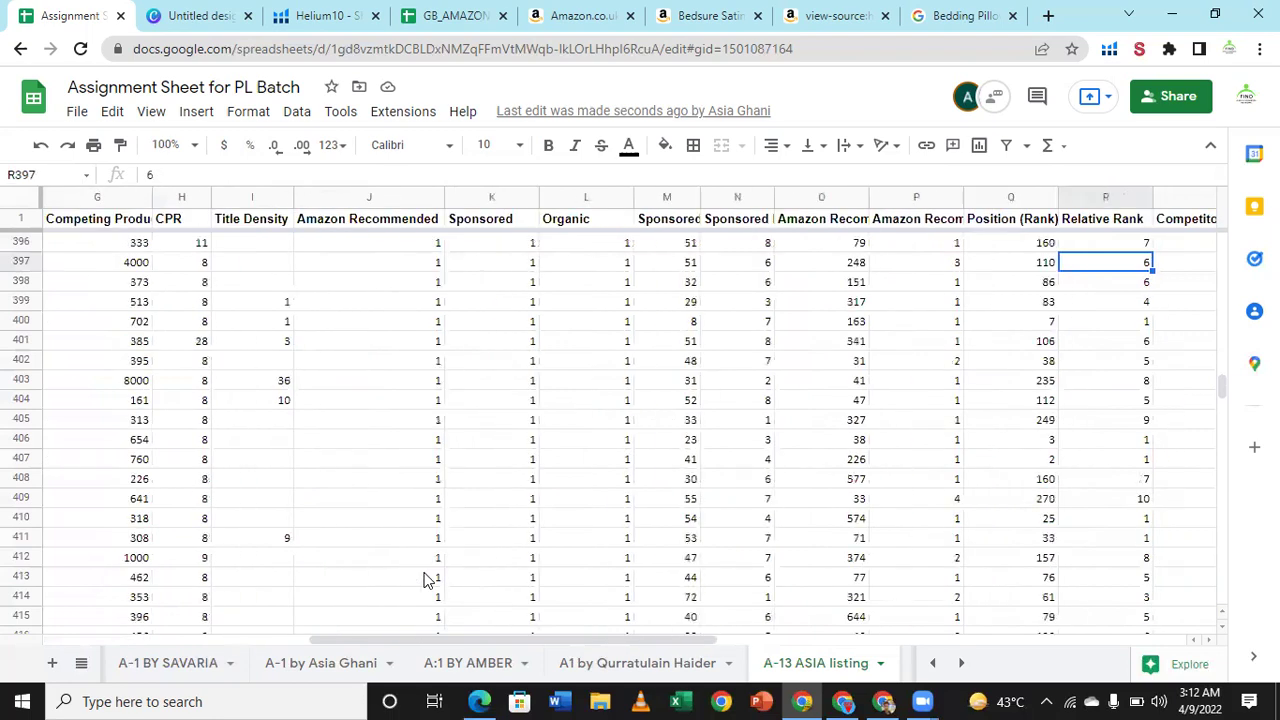
pyautogui.press('Right')
pyautogui.press('Right')
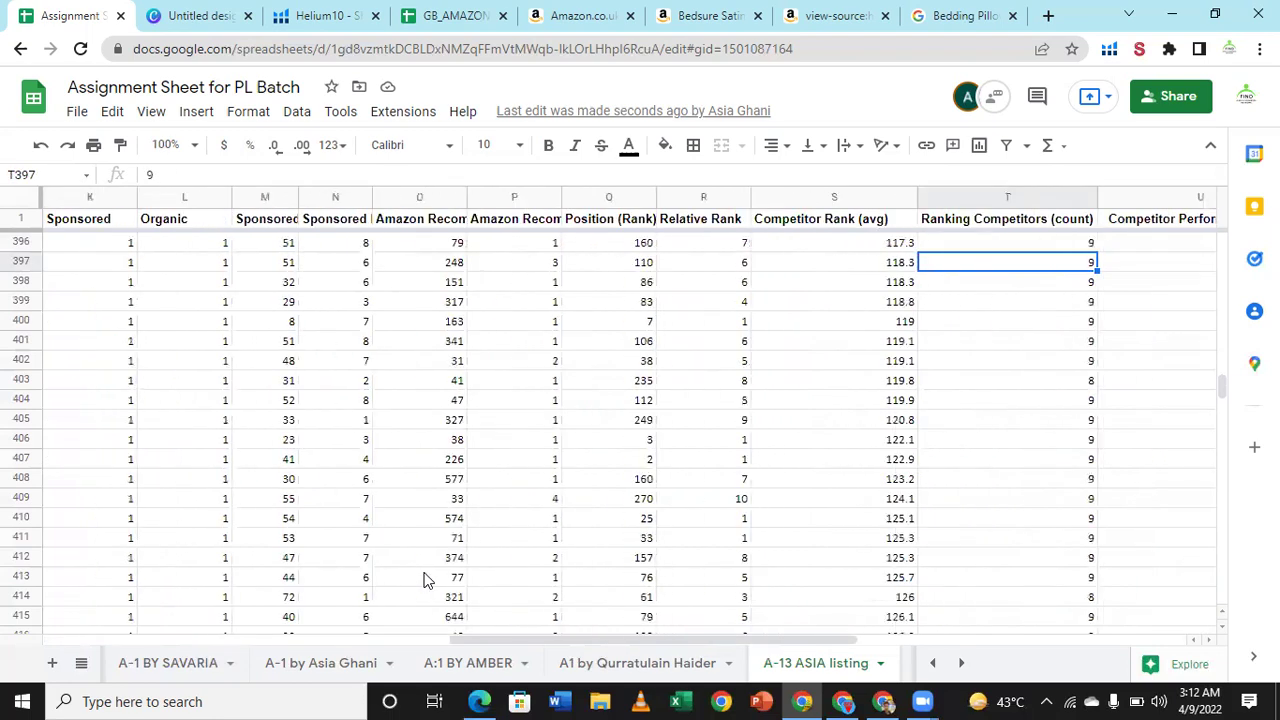
pyautogui.press('Right')
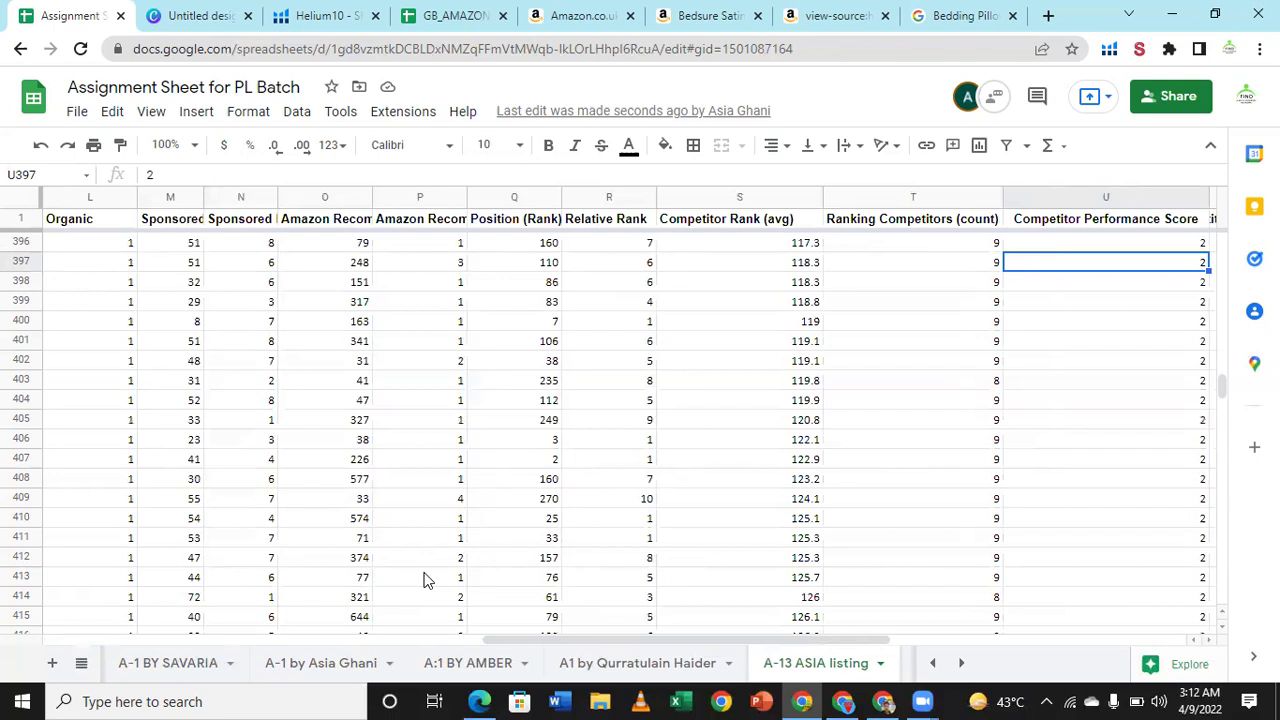
pyautogui.press('Home')
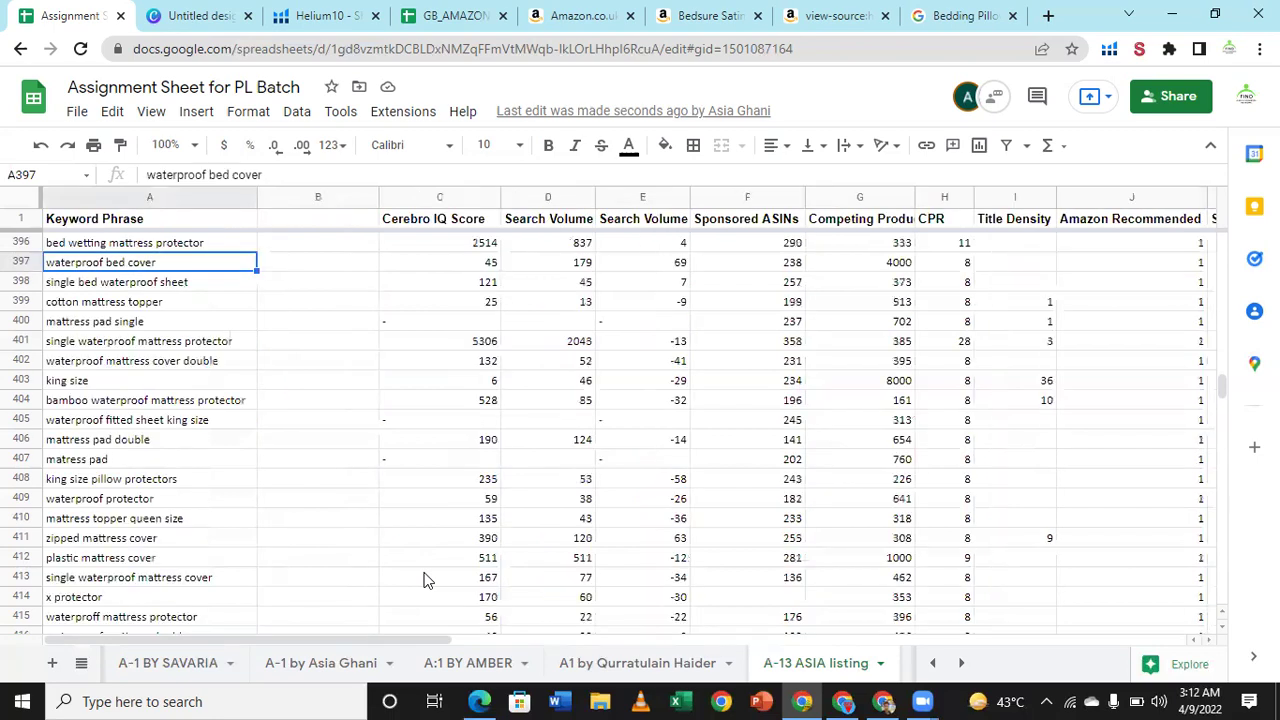
pyautogui.press('Right')
pyautogui.press('Right')
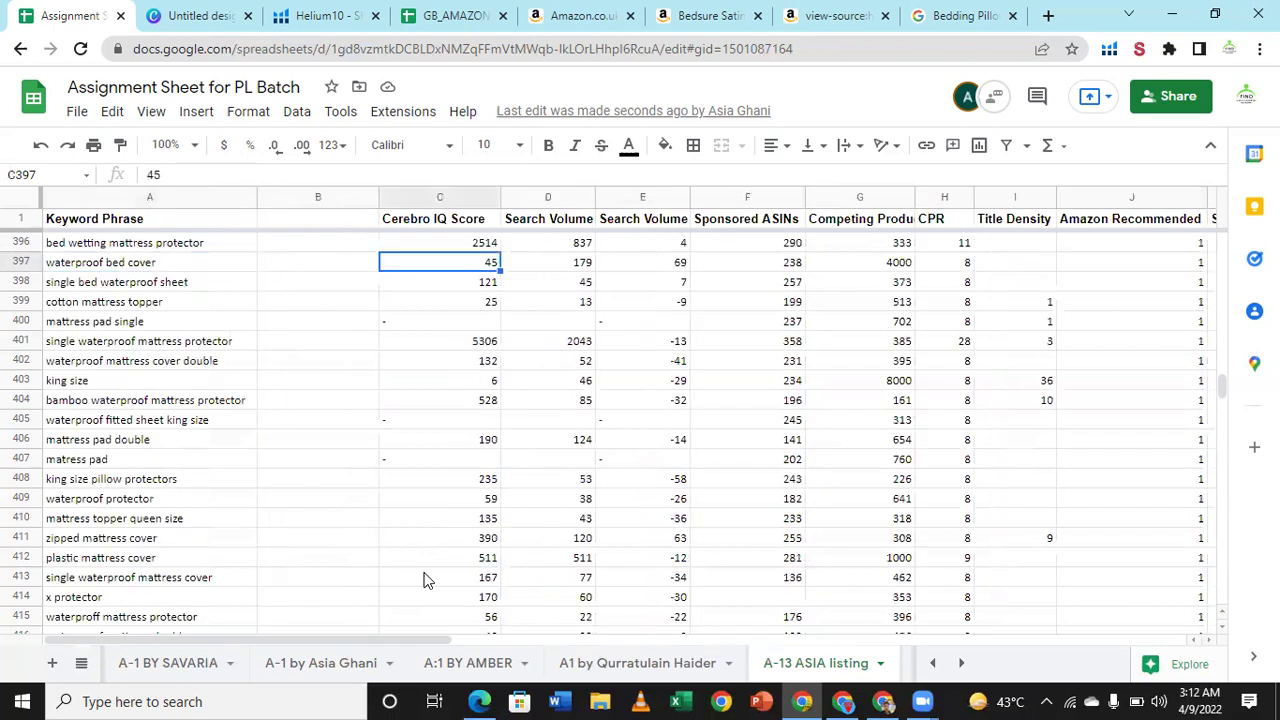
# Step: Look through the remaining unlabelled keyword rows above row 397, back to the labelled keywords at the start of the sheet
pyautogui.press('Left')
pyautogui.press('Up')
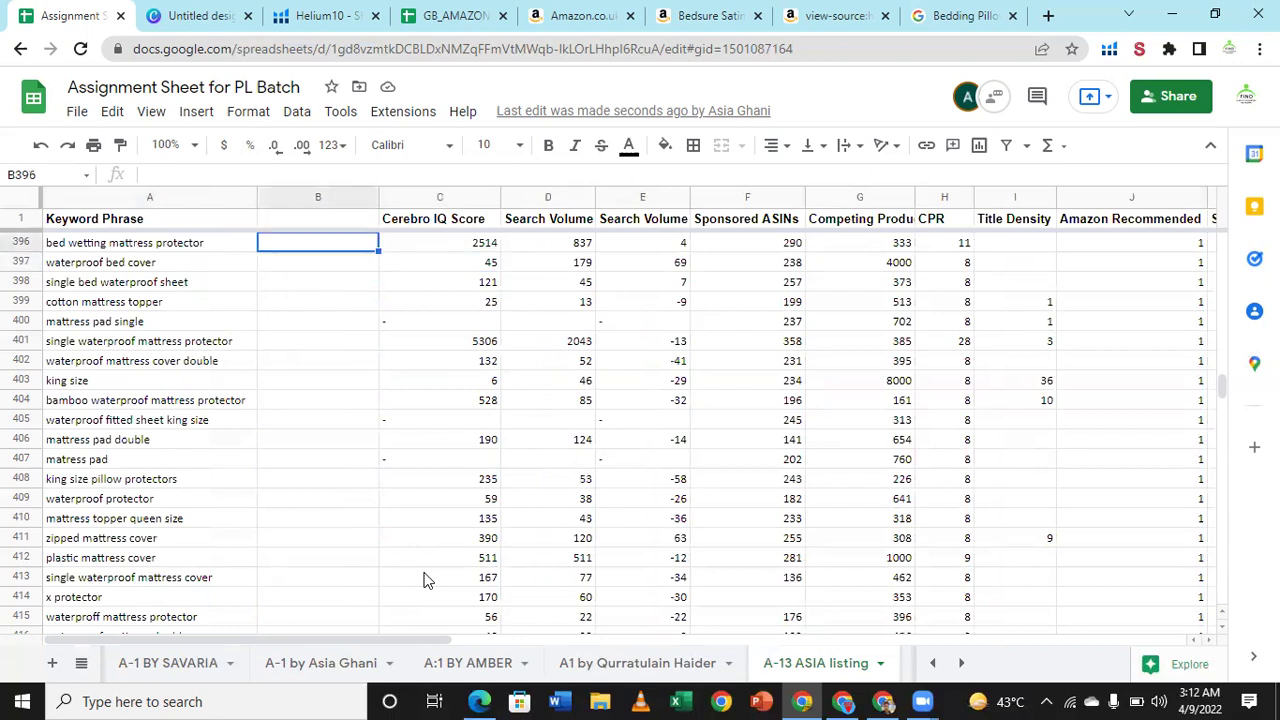
pyautogui.press('Up')
pyautogui.press('Up')
pyautogui.press('Up')
pyautogui.press('Up')
pyautogui.press('Up')
pyautogui.press('Up')
pyautogui.press('Up')
pyautogui.press('Up')
pyautogui.press('Up')
pyautogui.press('Up')
pyautogui.press('Up')
pyautogui.press('Up')
pyautogui.press('Up')
pyautogui.press('Up')
pyautogui.press('Up')
pyautogui.press('Up')
pyautogui.press('Up')
pyautogui.press('Up')
pyautogui.press('Up')
pyautogui.press('Up')
pyautogui.press('Up')
pyautogui.press('Up')
pyautogui.press('Up')
pyautogui.press('Up')
pyautogui.press('Up')
pyautogui.press('Up')
pyautogui.press('Up')
pyautogui.press('Up')
pyautogui.press('Up')
pyautogui.press('Up')
pyautogui.press('Up')
pyautogui.press('Up')
pyautogui.press('Up')
pyautogui.press('Up')
pyautogui.press('Up')
pyautogui.press('Up')
pyautogui.press('Up')
pyautogui.press('Up')
pyautogui.press('Up')
pyautogui.press('Up')
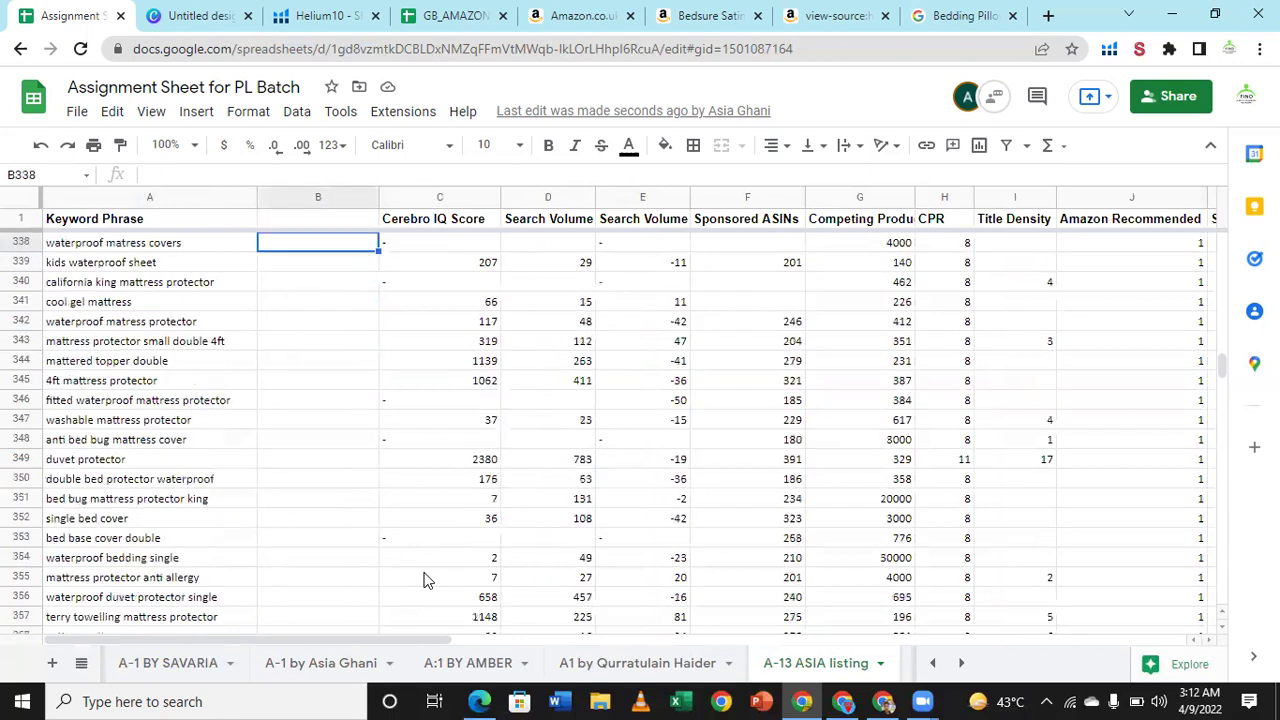
pyautogui.press('pageup')
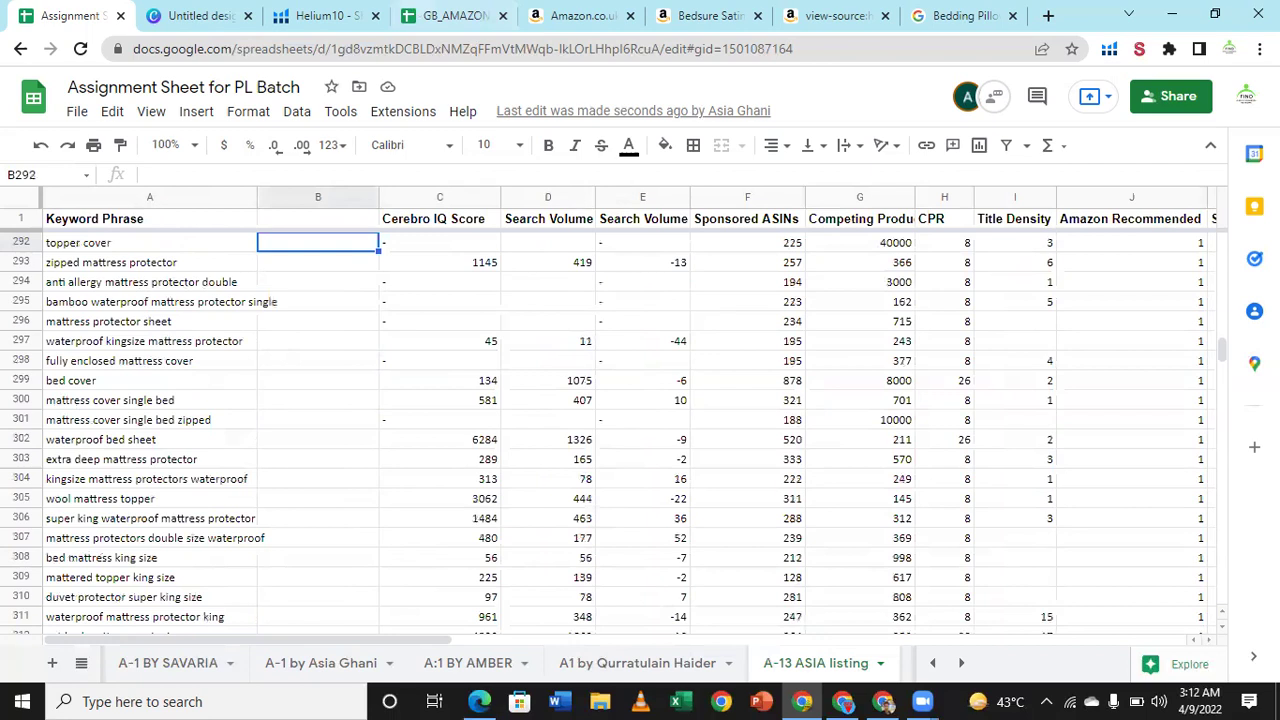
pyautogui.press('pageup')
pyautogui.moveTo(1226, 352); pyautogui.dragTo(1222, 218)
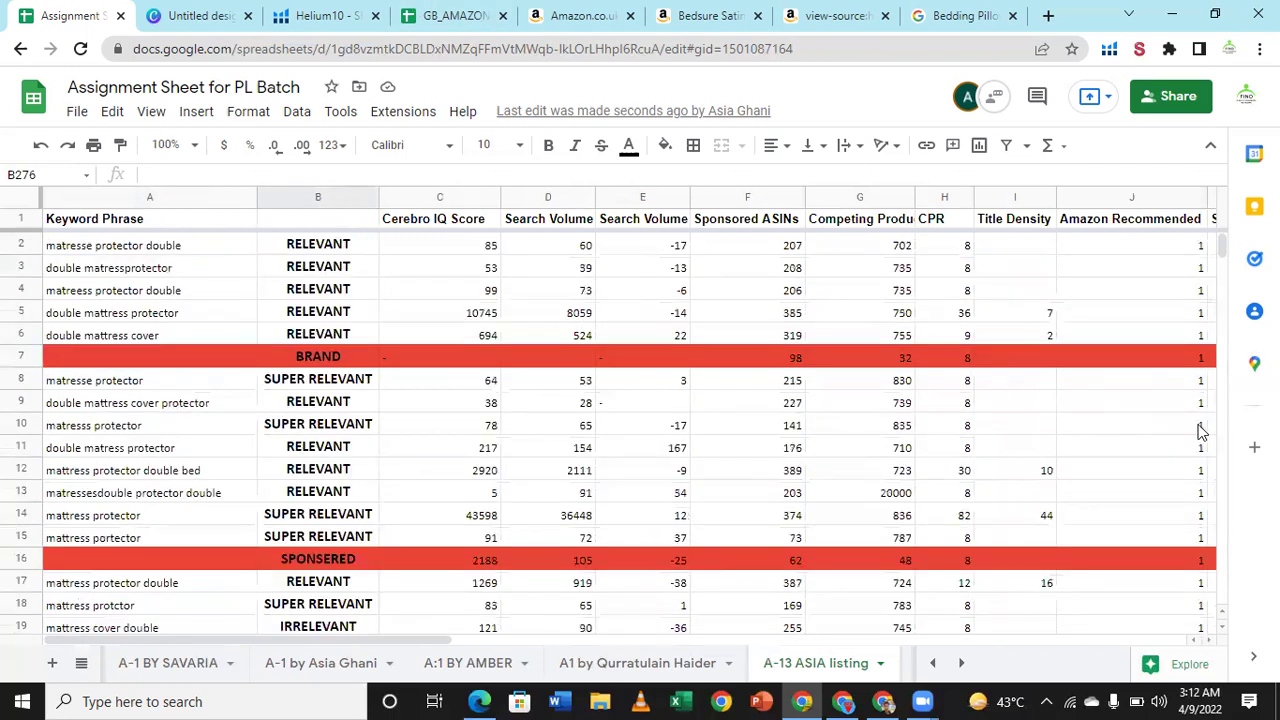
pyautogui.press('Right')
pyautogui.press('Right')
pyautogui.press('Right')
pyautogui.press('Right')
pyautogui.press('Right')
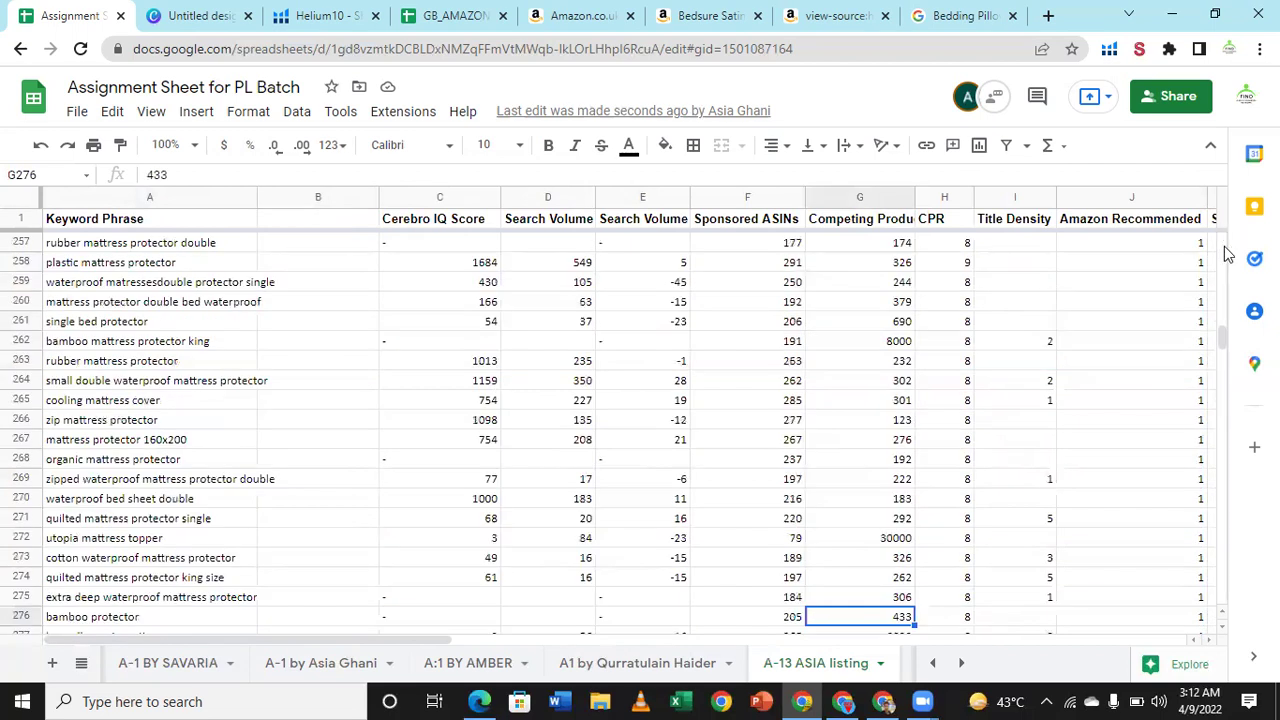
pyautogui.scroll(20, 1228, 254)
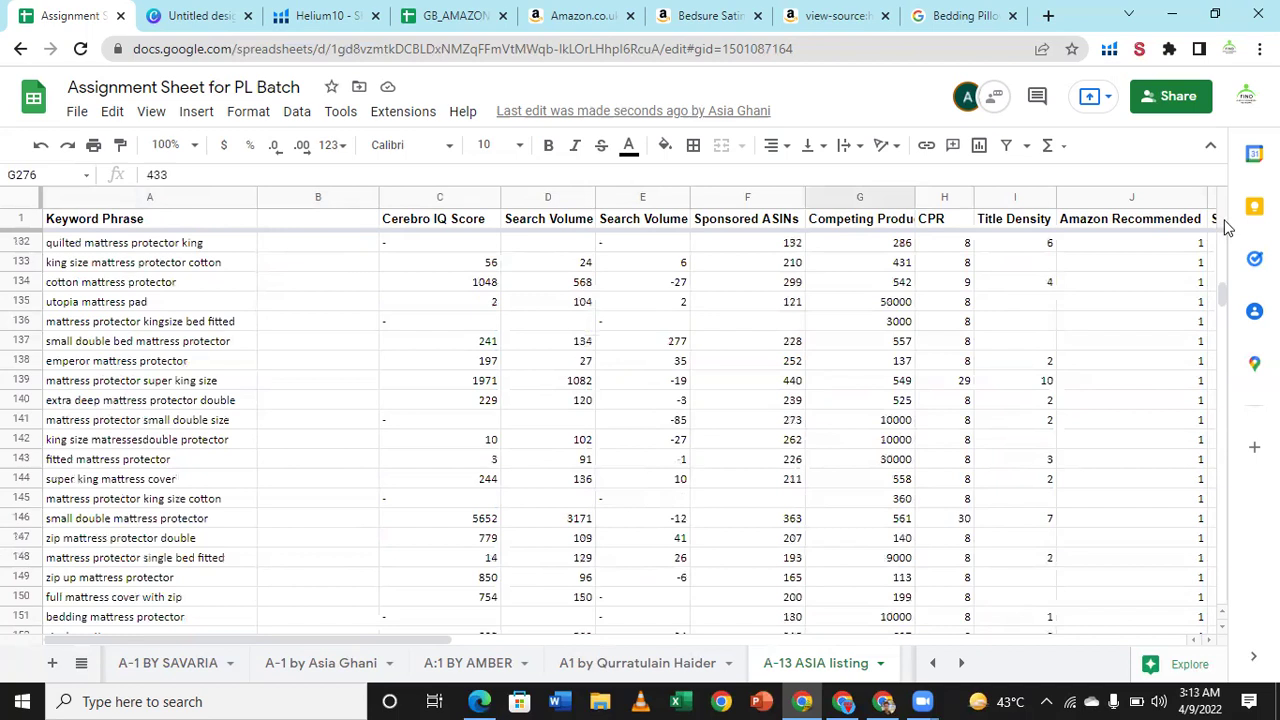
pyautogui.scroll(20, 1226, 238)
pyautogui.scroll(5, 150, 300)
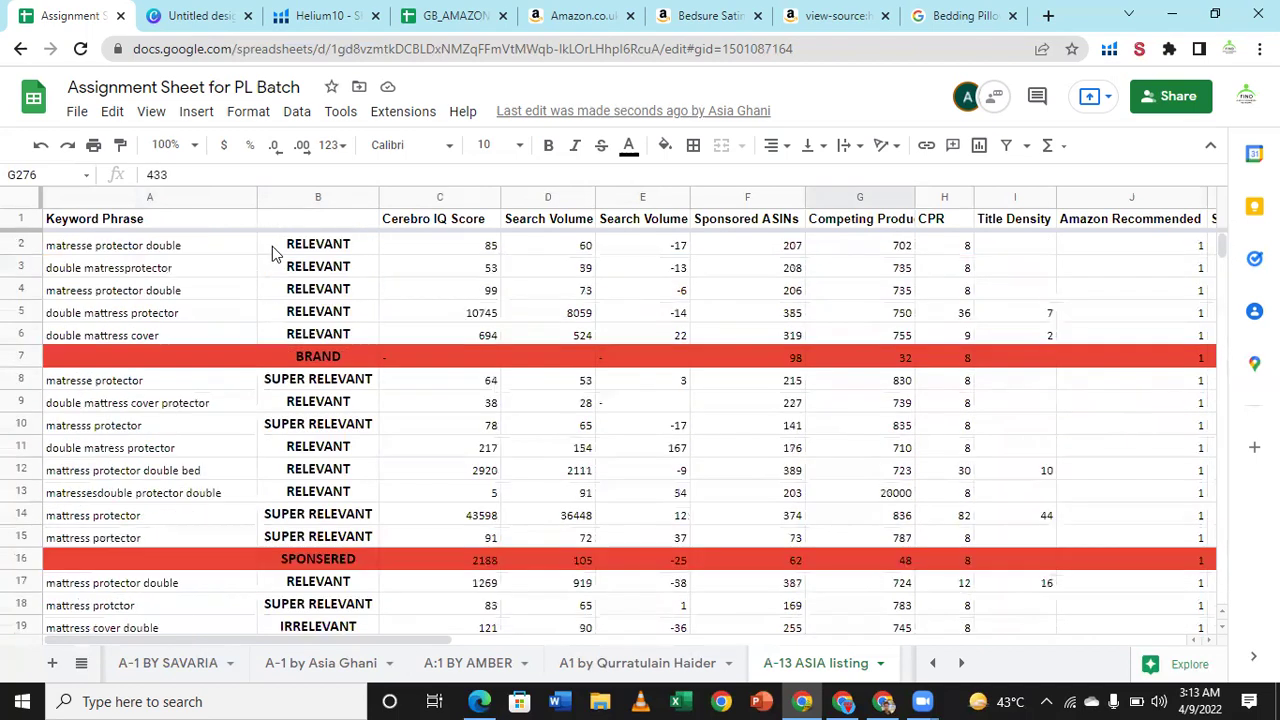
# Step: Examine the "matresse protector double" metrics in row 2 across to the Competitor Performance Score column
pyautogui.click(171, 251)
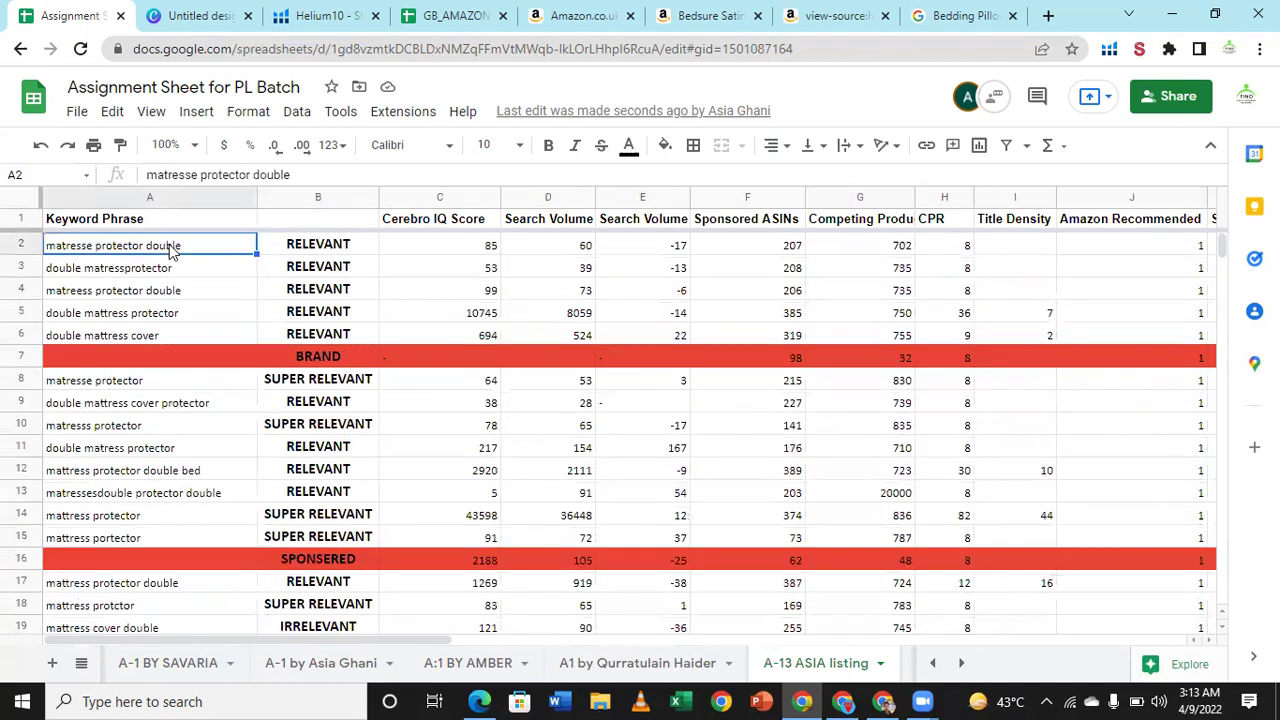
pyautogui.press('Right')
pyautogui.press('Right')
pyautogui.press('Right')
pyautogui.press('Right')
pyautogui.press('Right')
pyautogui.press('Right')
pyautogui.press('Right')
pyautogui.press('Right')
pyautogui.press('Right')
pyautogui.press('Right')
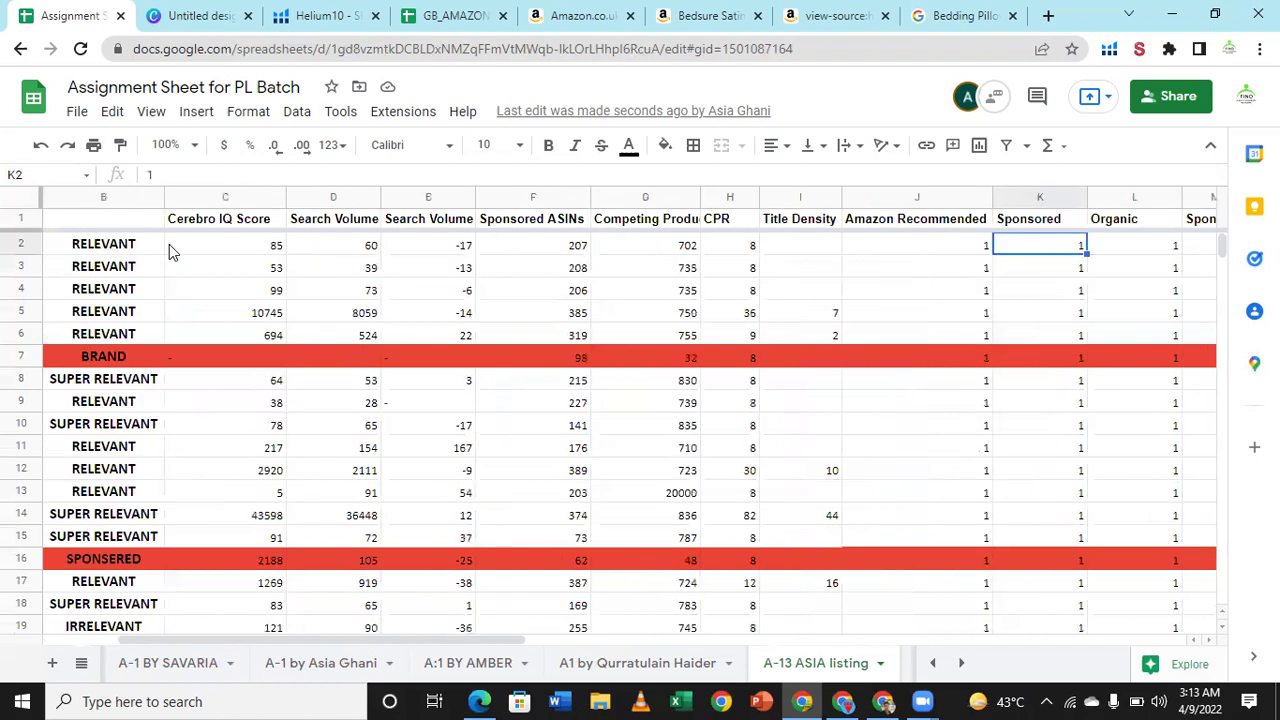
pyautogui.press('Right')
pyautogui.press('Right')
pyautogui.press('Right')
pyautogui.press('Right')
pyautogui.press('Right')
pyautogui.press('Right')
pyautogui.press('Right')
pyautogui.press('Right')
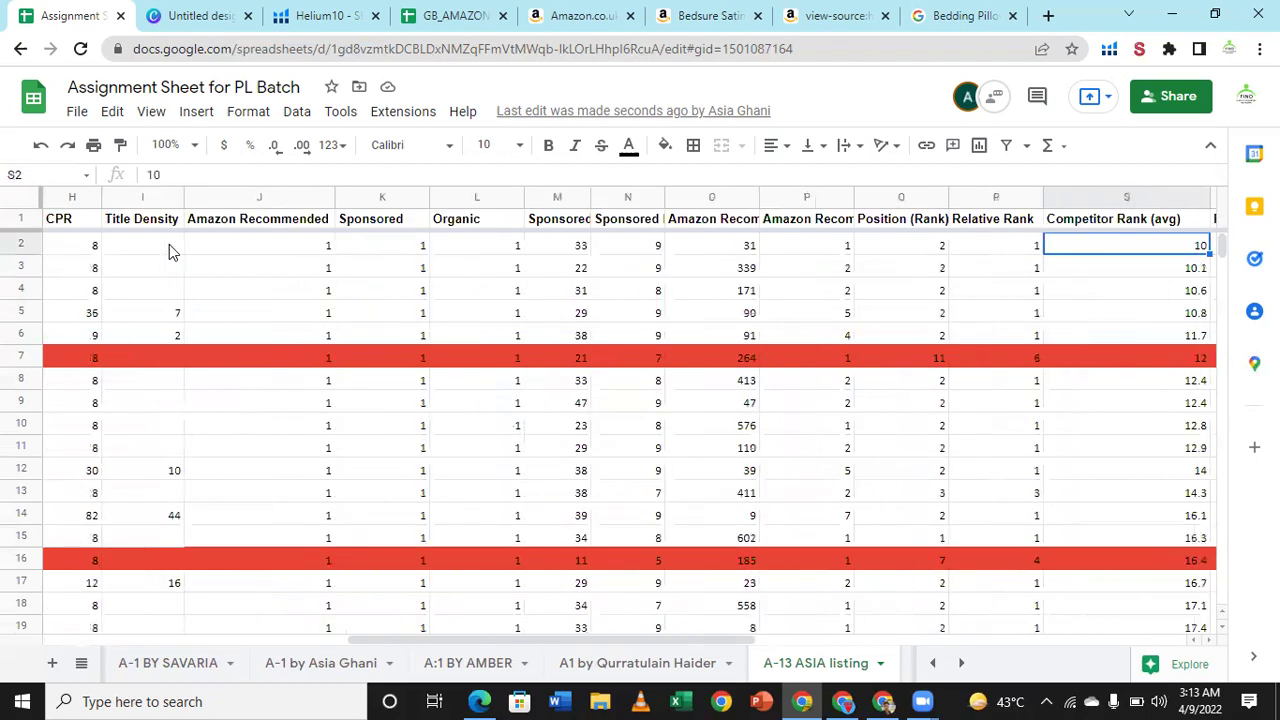
pyautogui.press('Right')
pyautogui.press('Right')
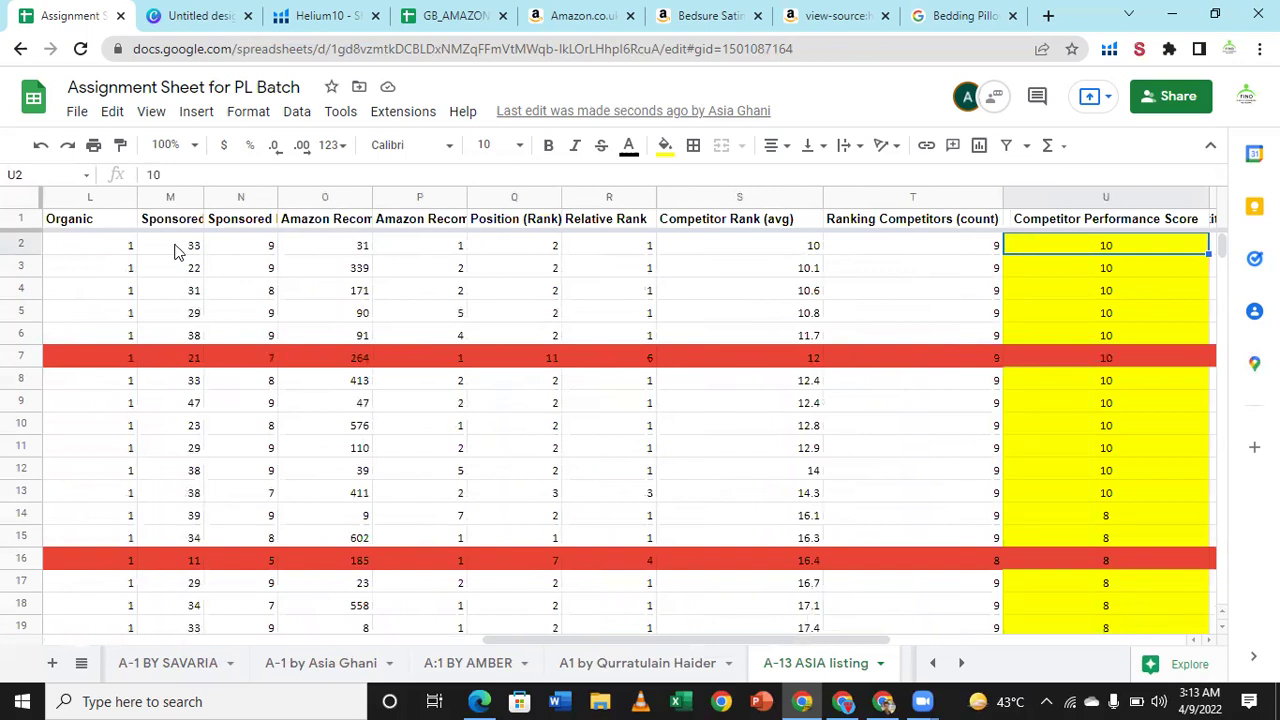
# Step: Examine the Competitor Performance Score column from row 2 down to row 34
pyautogui.press('Down')
pyautogui.press('Down')
pyautogui.press('Down')
pyautogui.press('Down')
pyautogui.press('Down')
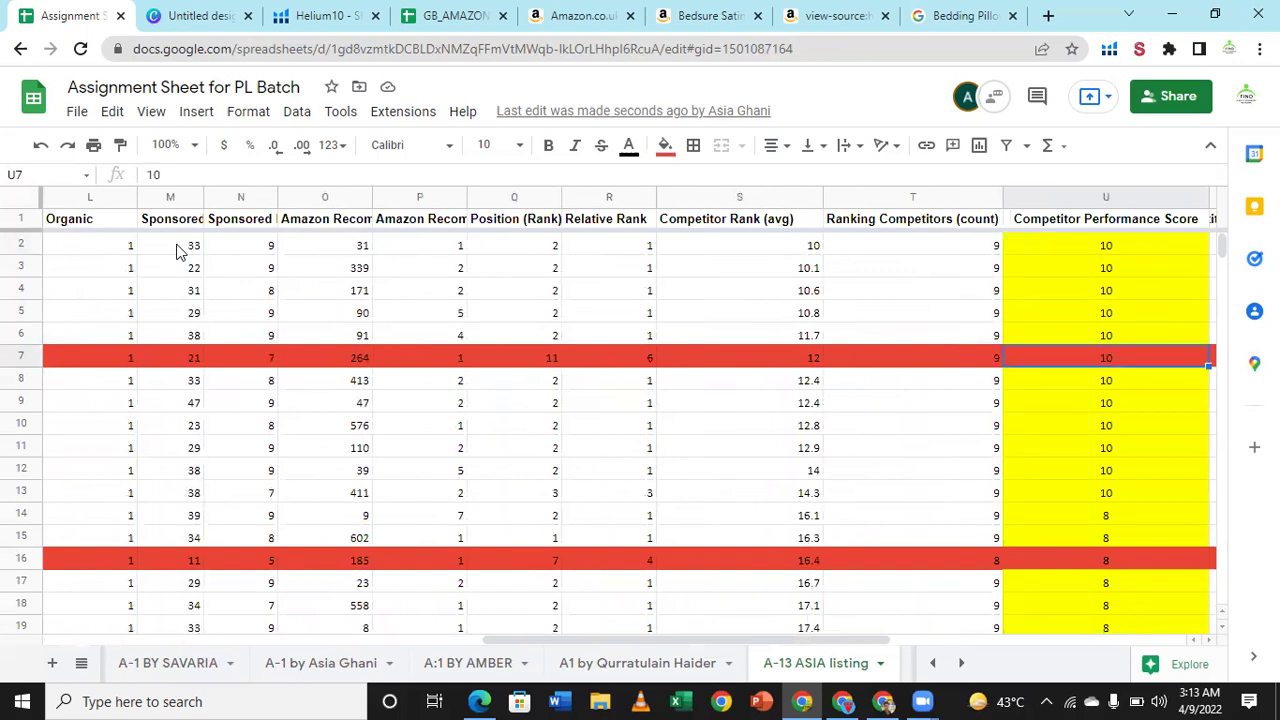
pyautogui.press('Down')
pyautogui.press('Down')
pyautogui.press('Down')
pyautogui.press('Down')
pyautogui.press('Down')
pyautogui.press('Down')
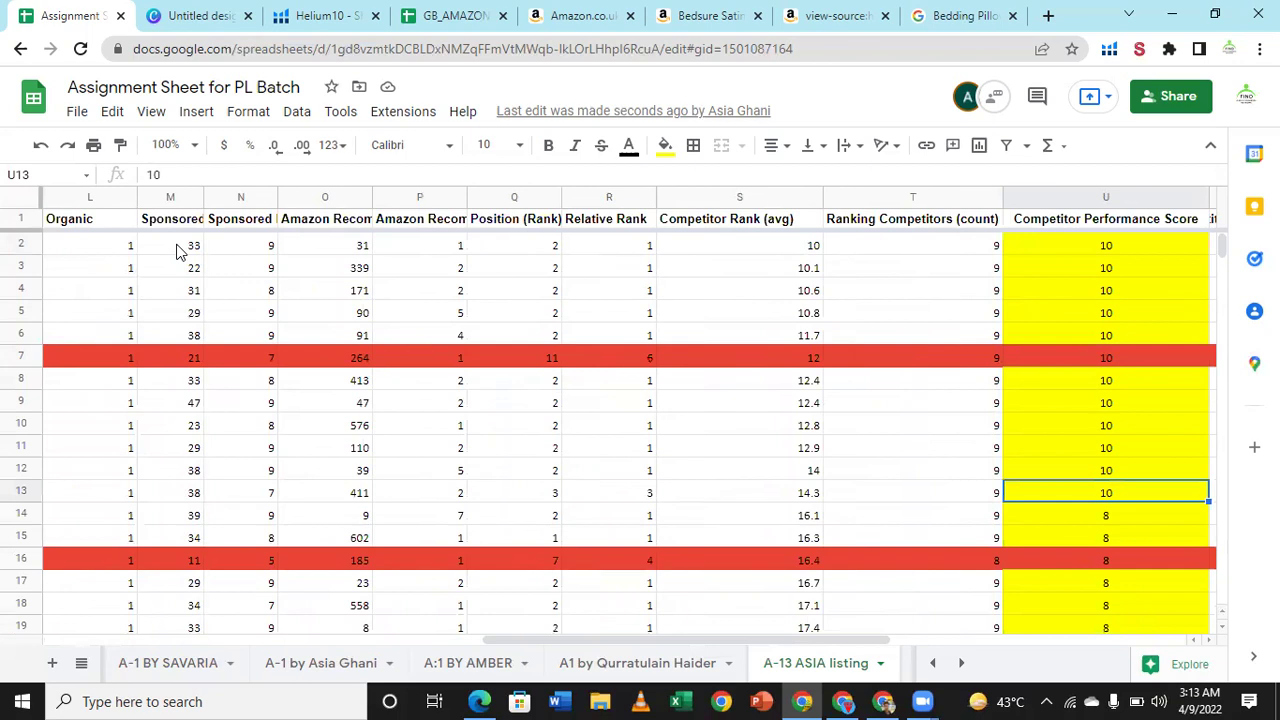
pyautogui.press('Down')
pyautogui.press('Down')
pyautogui.press('Down')
pyautogui.press('Down')
pyautogui.press('Down')
pyautogui.press('Down')
pyautogui.press('Down')
pyautogui.press('Down')
pyautogui.press('Down')
pyautogui.press('Down')
pyautogui.press('Down')
pyautogui.press('Down')
pyautogui.press('Down')
pyautogui.press('Down')
pyautogui.press('Down')
pyautogui.press('Down')
pyautogui.press('Down')
pyautogui.press('Down')
pyautogui.press('Down')
pyautogui.press('Down')
# Step: Examine the competitor ASIN columns across to B07T1DVCM2 in row 34, and continue down to row 46
pyautogui.press('Right')
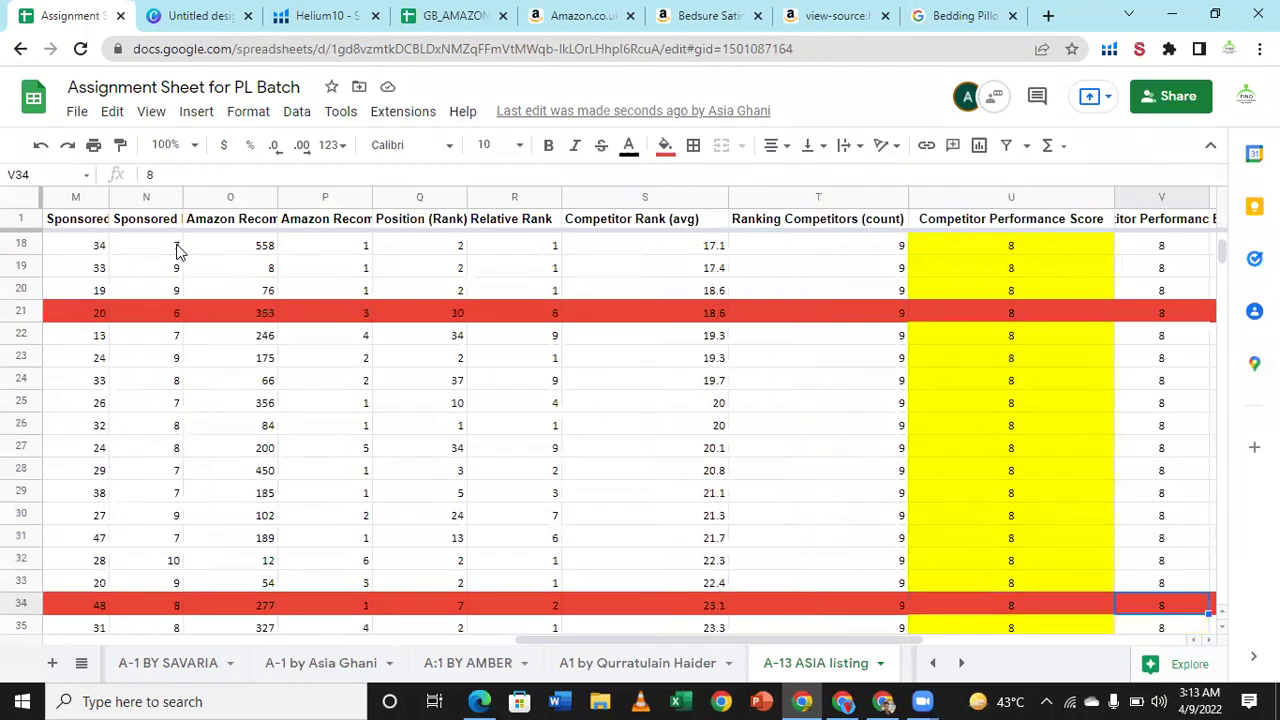
pyautogui.press('Right')
pyautogui.press('Right')
pyautogui.press('Right')
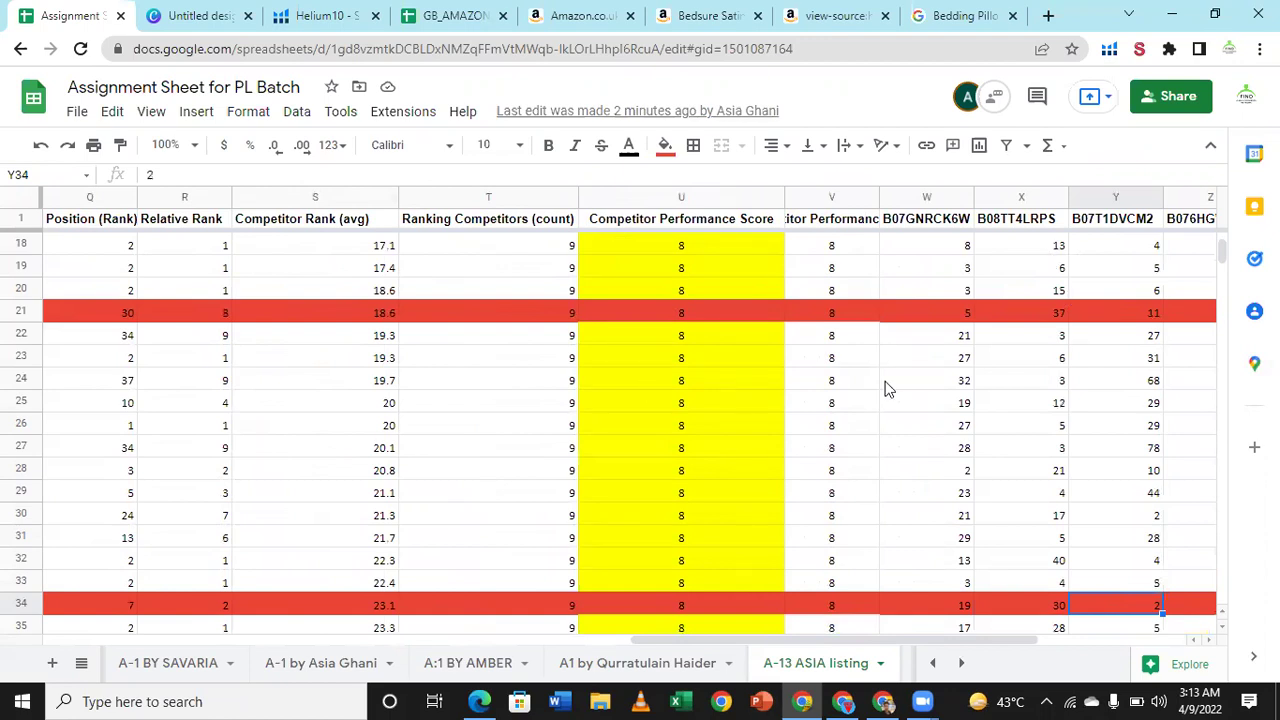
pyautogui.press('Down')
pyautogui.press('Down')
pyautogui.press('Down')
pyautogui.press('Down')
pyautogui.press('Down')
pyautogui.press('Down')
pyautogui.press('Down')
pyautogui.press('Down')
pyautogui.press('Down')
pyautogui.press('Down')
pyautogui.press('Down')
pyautogui.press('Down')
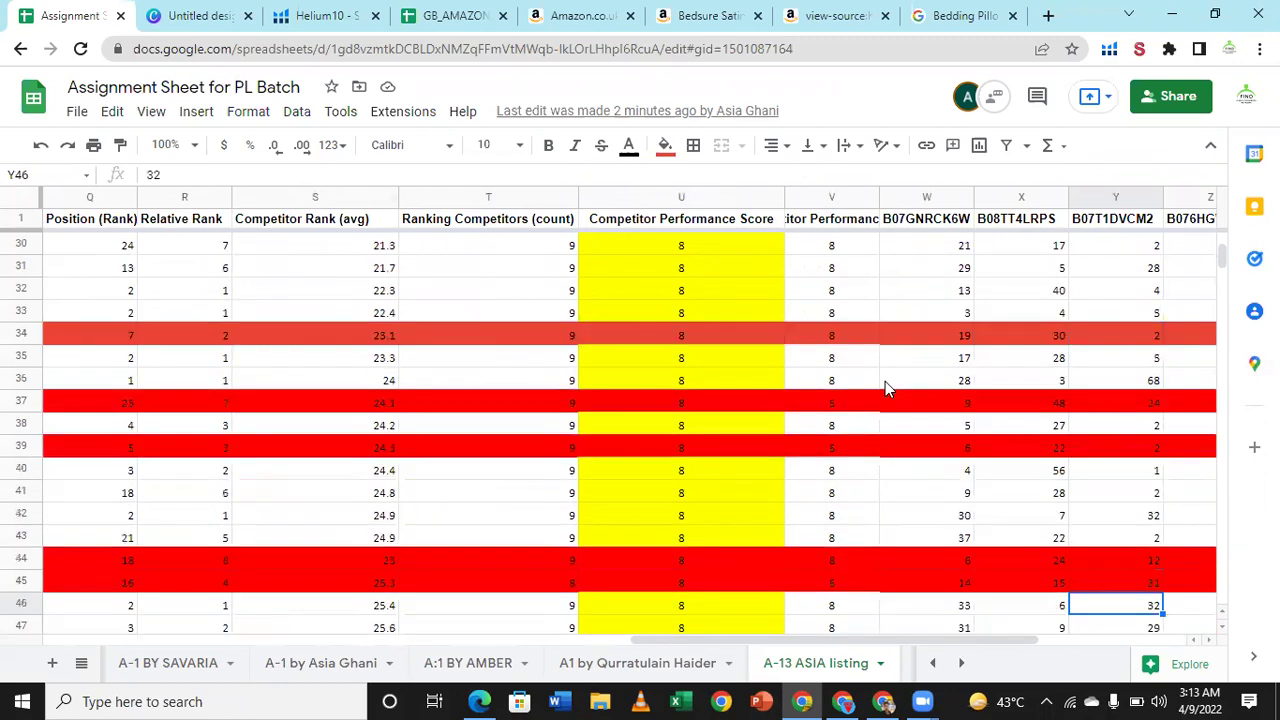
# Step: Leave the A-13 keyword listing and open the Performance Sheet
pyautogui.click(19, 50)
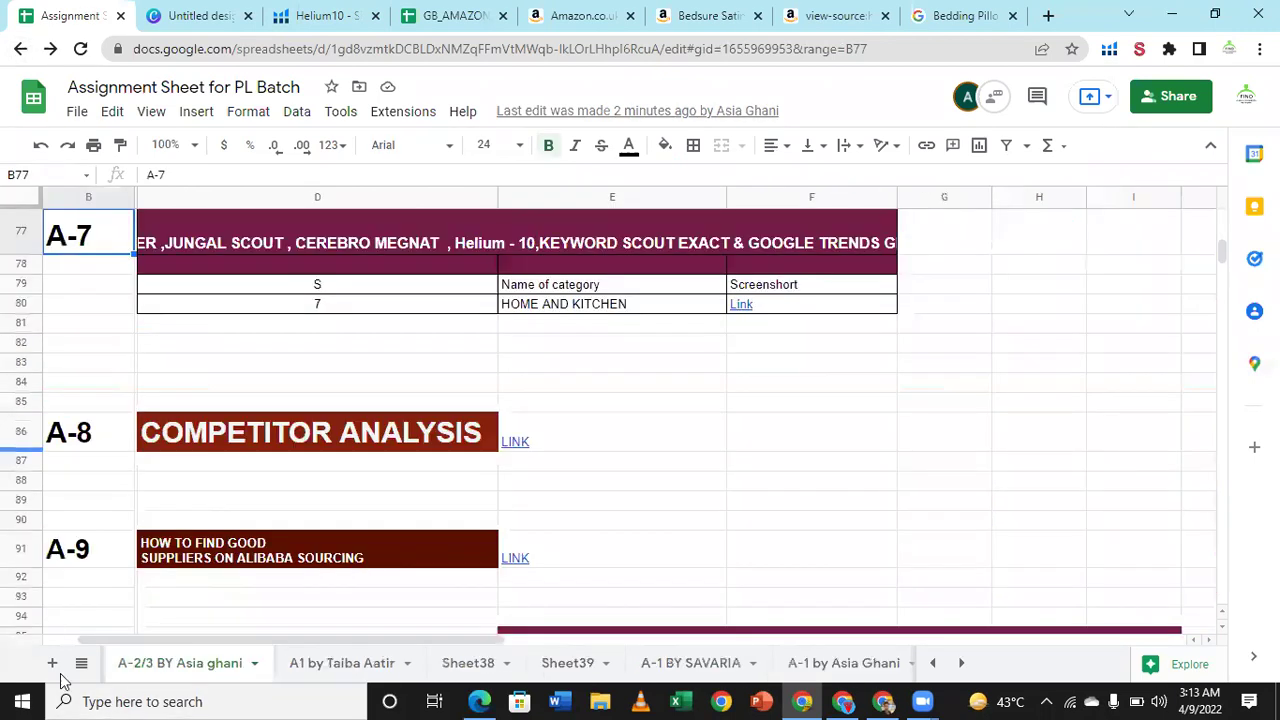
pyautogui.click(85, 665)
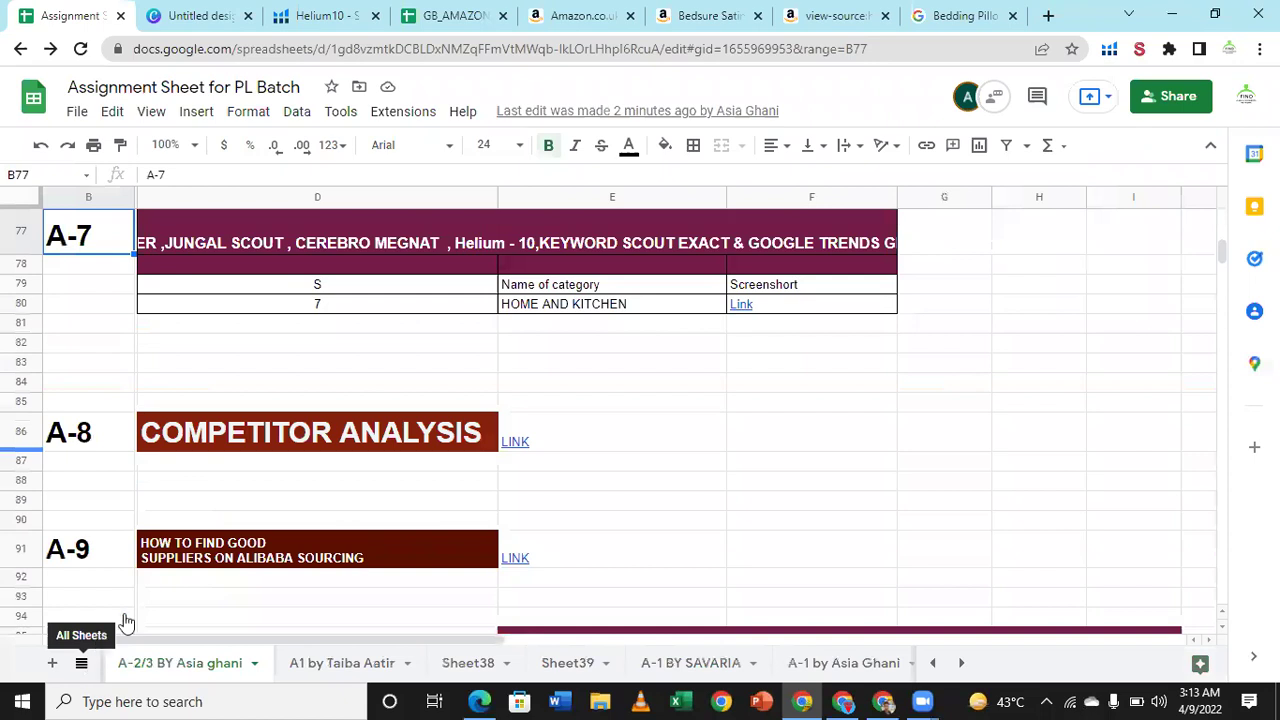
pyautogui.scroll(3, 205, 425)
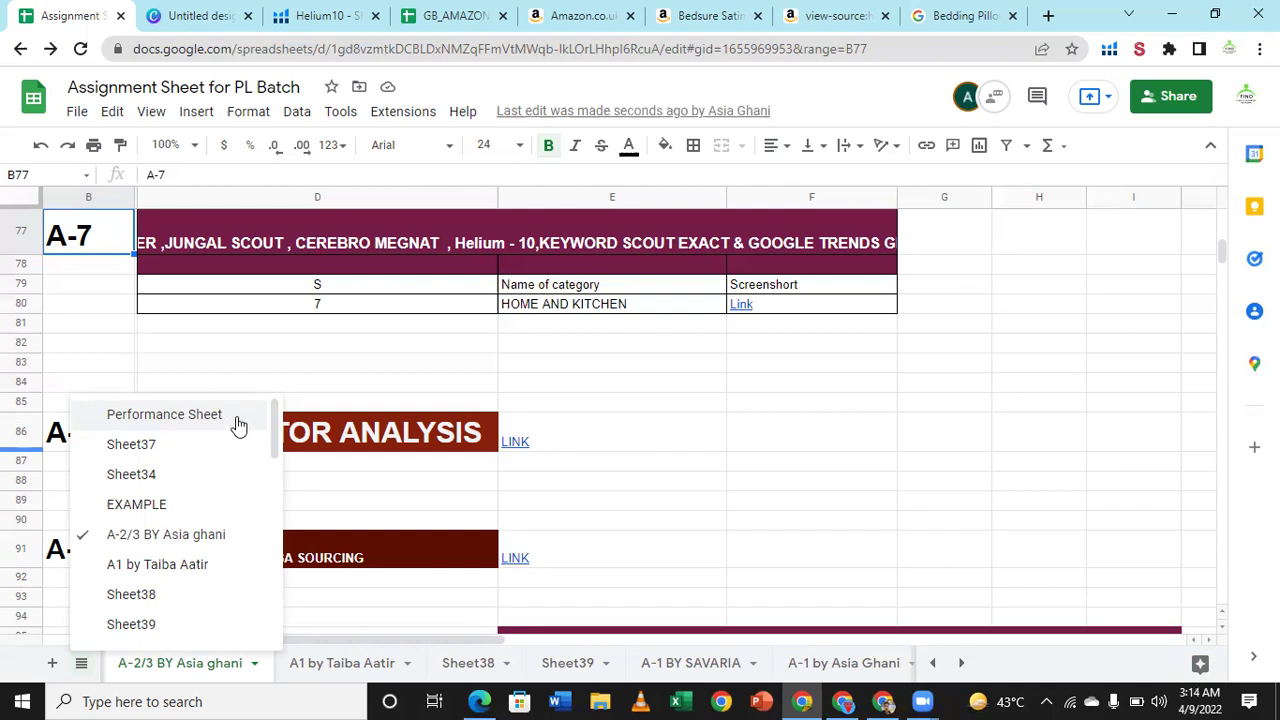
pyautogui.click(238, 426)
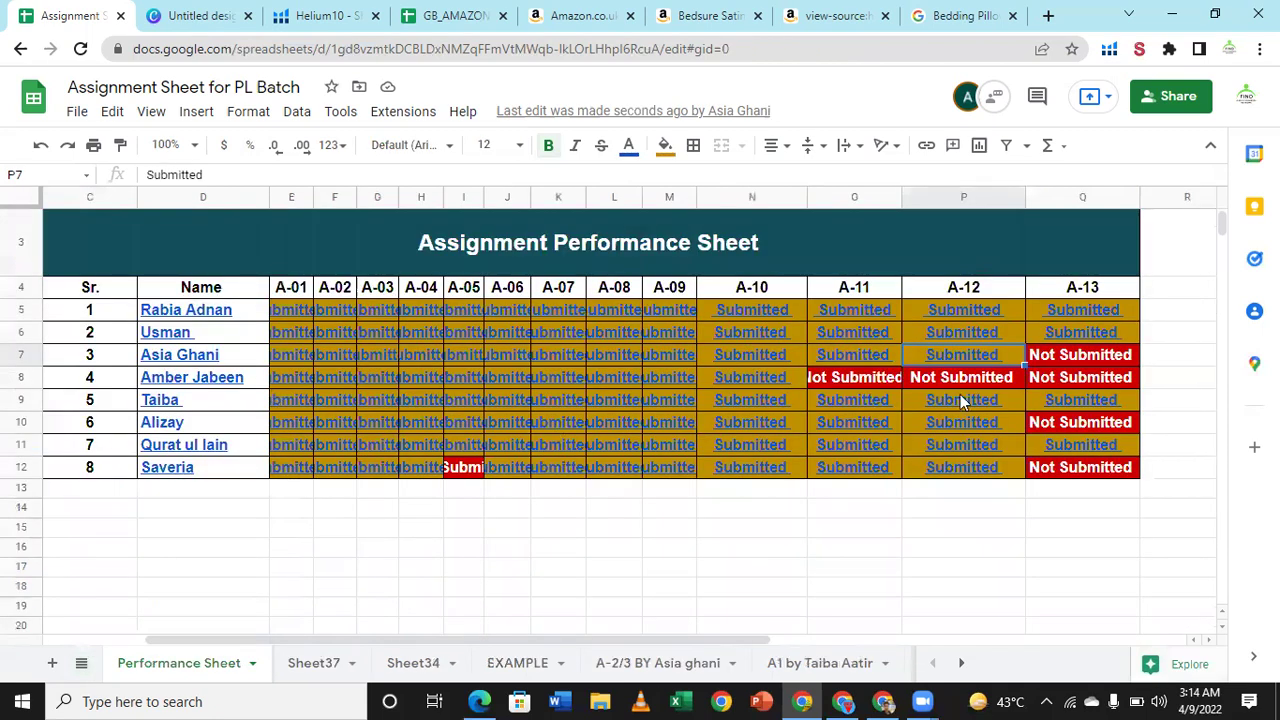
# Step: Follow the fourth student's A-10 submission link and look through that assignment sheet down to the Assignment No 11 link
pyautogui.click(757, 377)
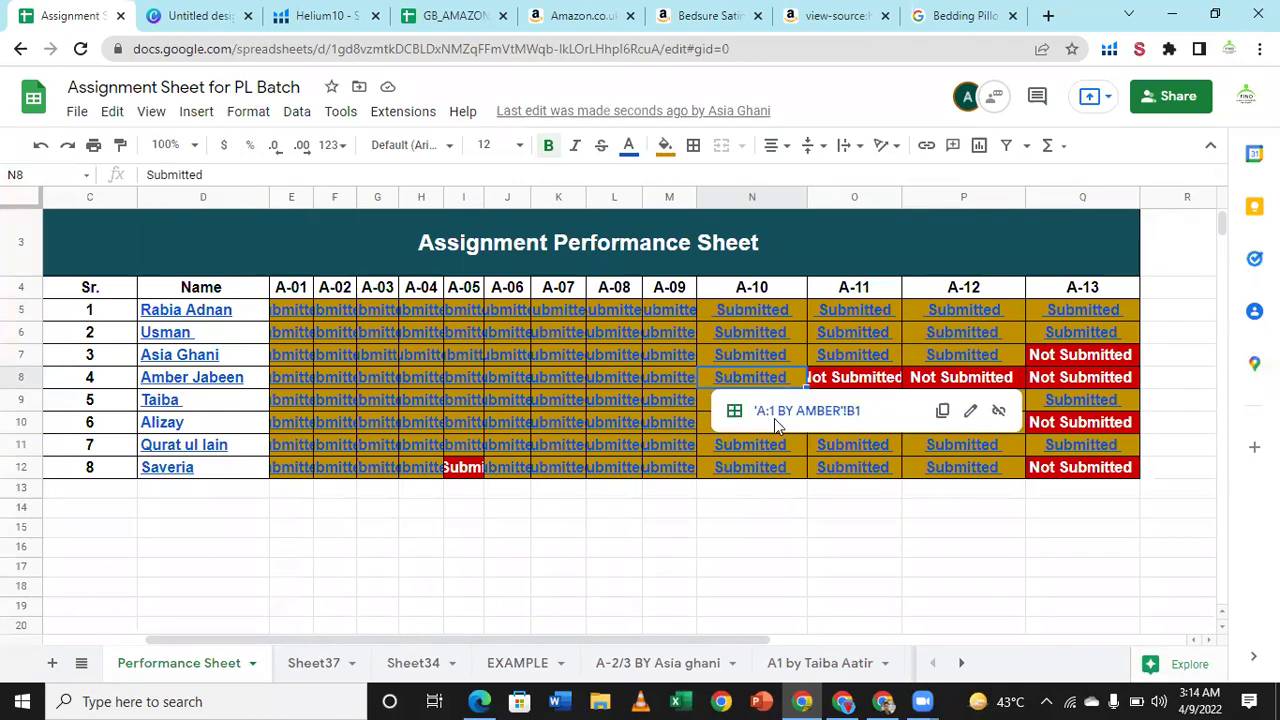
pyautogui.click(780, 419)
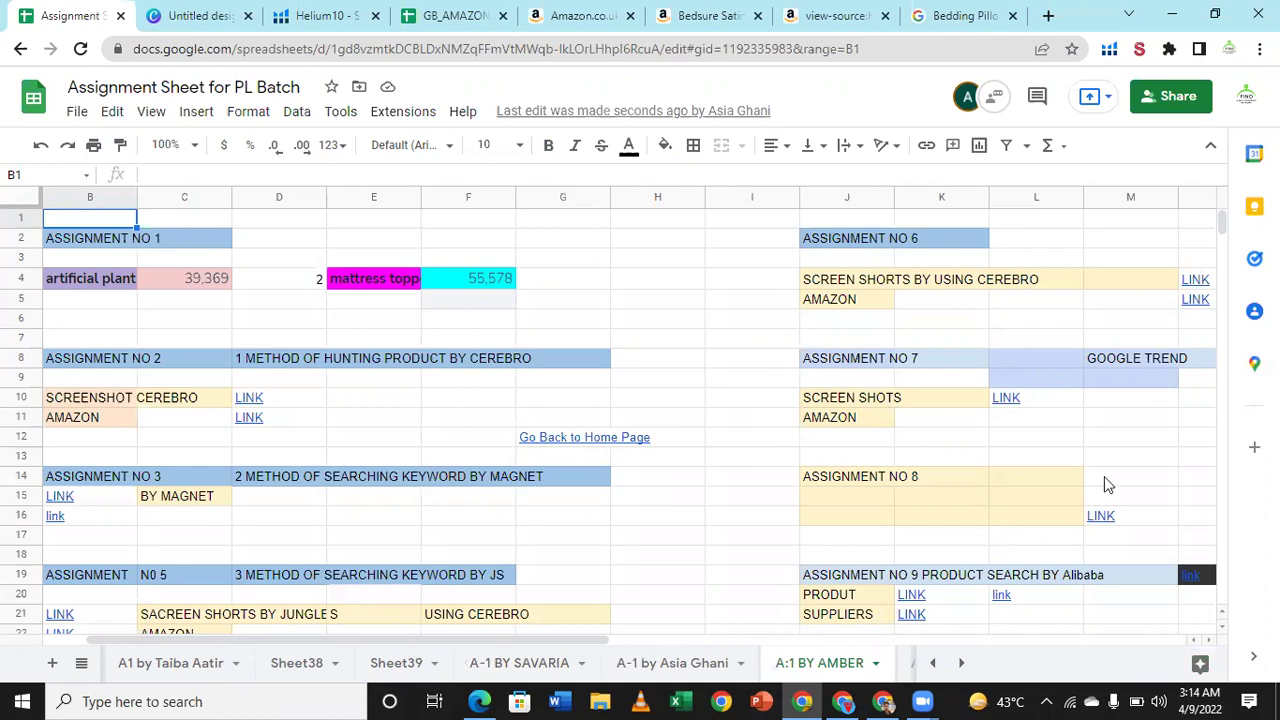
pyautogui.scroll(-3, 1090, 476)
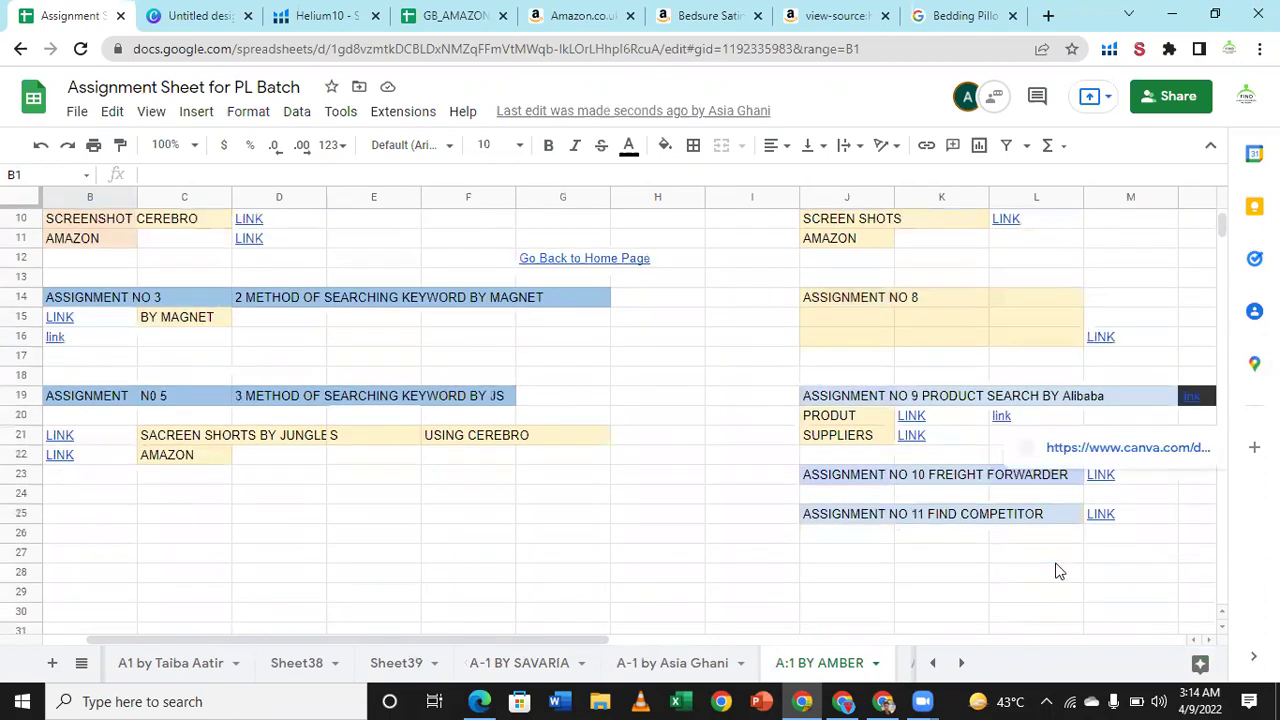
pyautogui.click(937, 582)
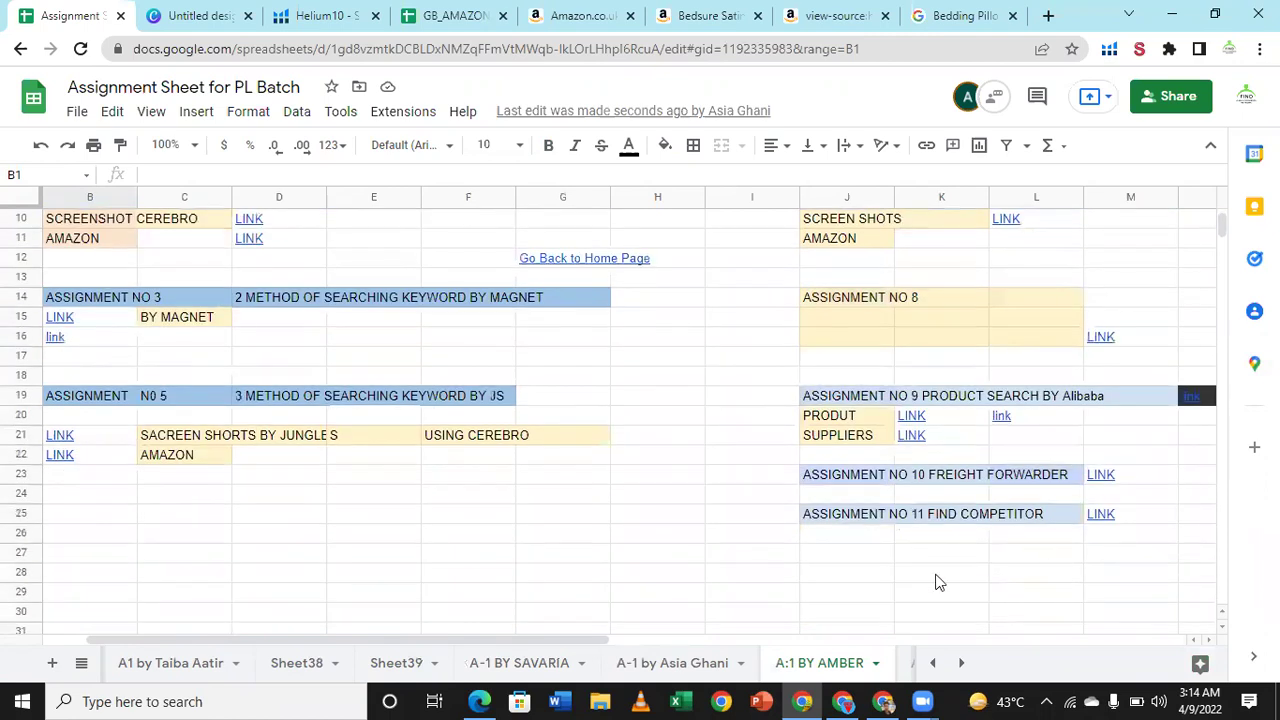
pyautogui.click(1103, 522)
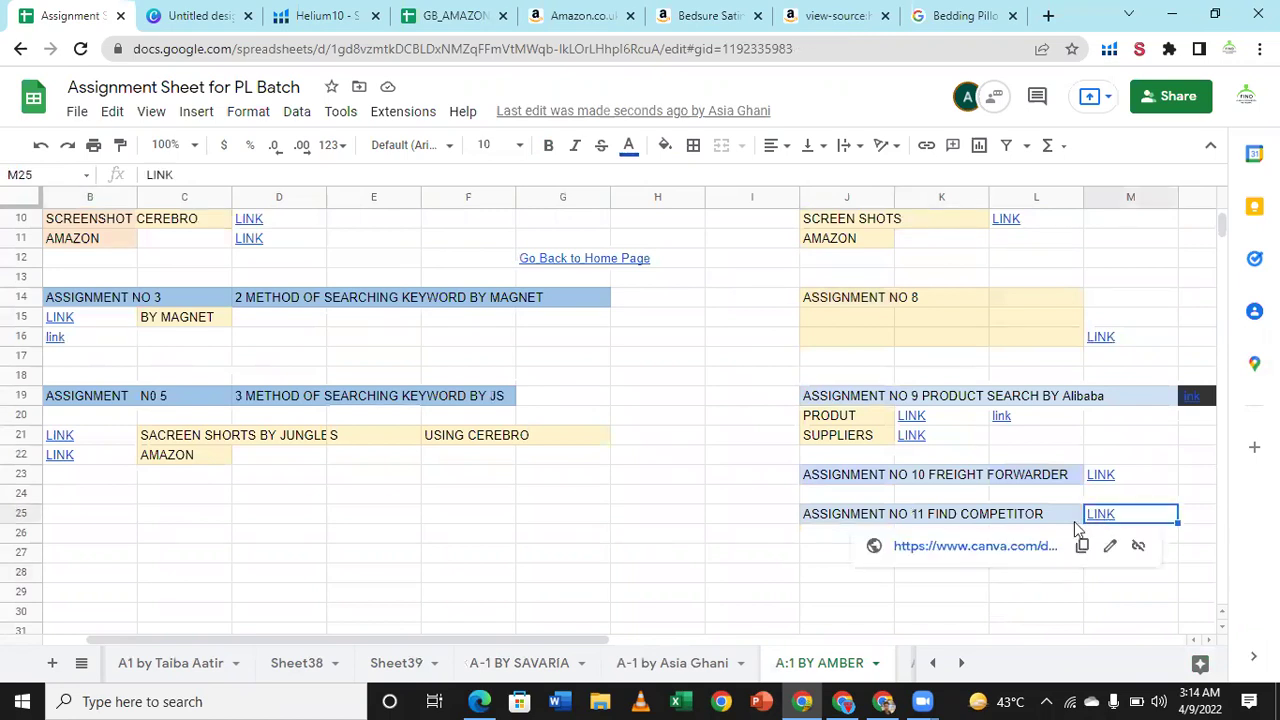
pyautogui.click(770, 572)
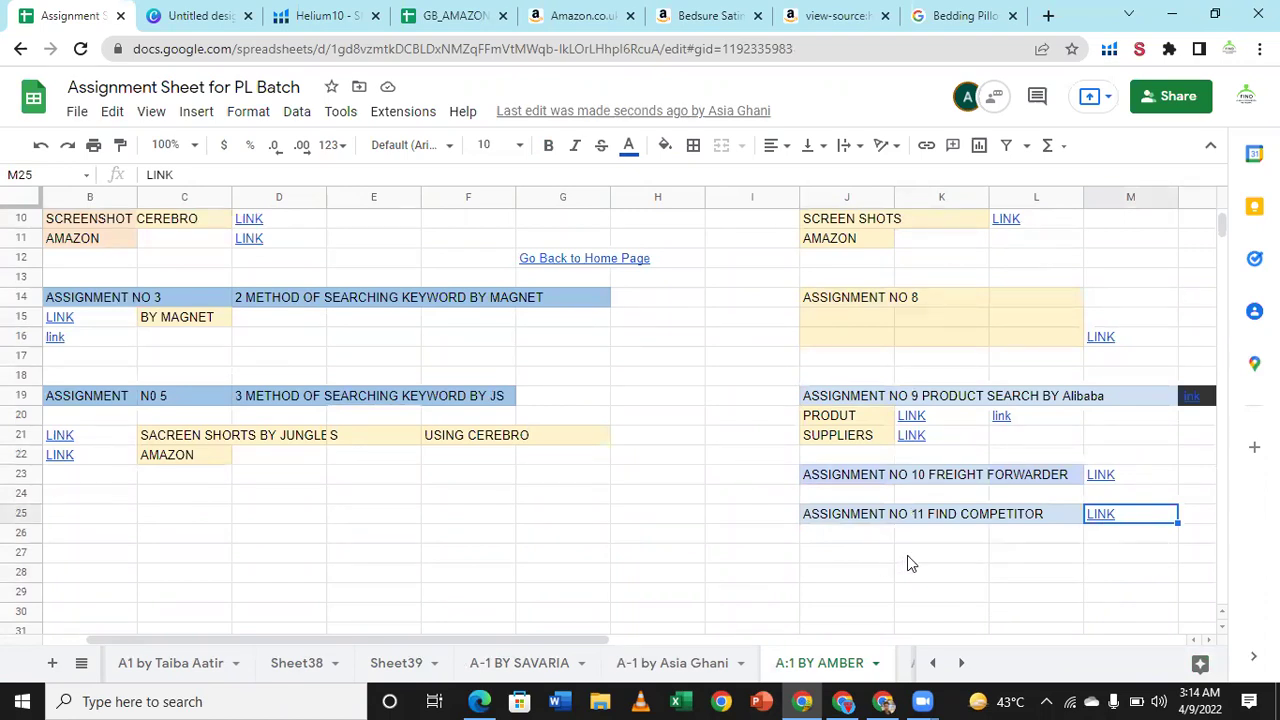
pyautogui.scroll(-3, 907, 555)
pyautogui.scroll(6, 913, 560)
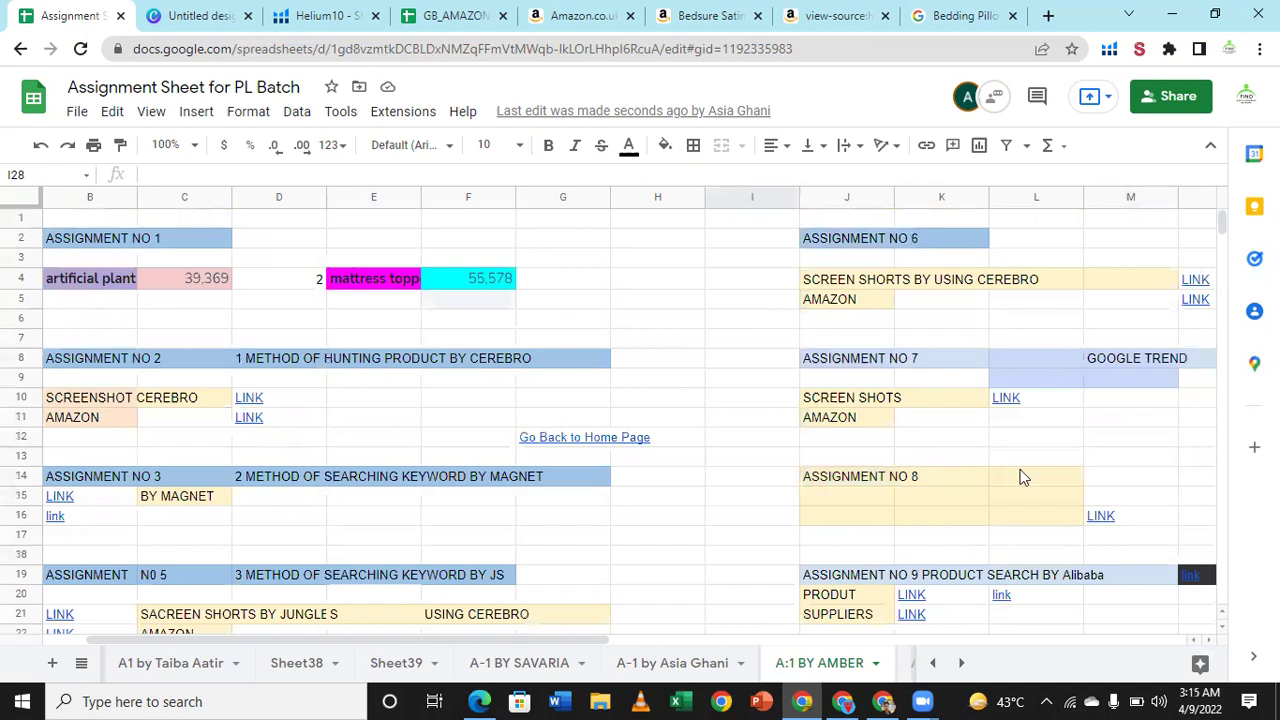
pyautogui.scroll(-2, 1022, 477)
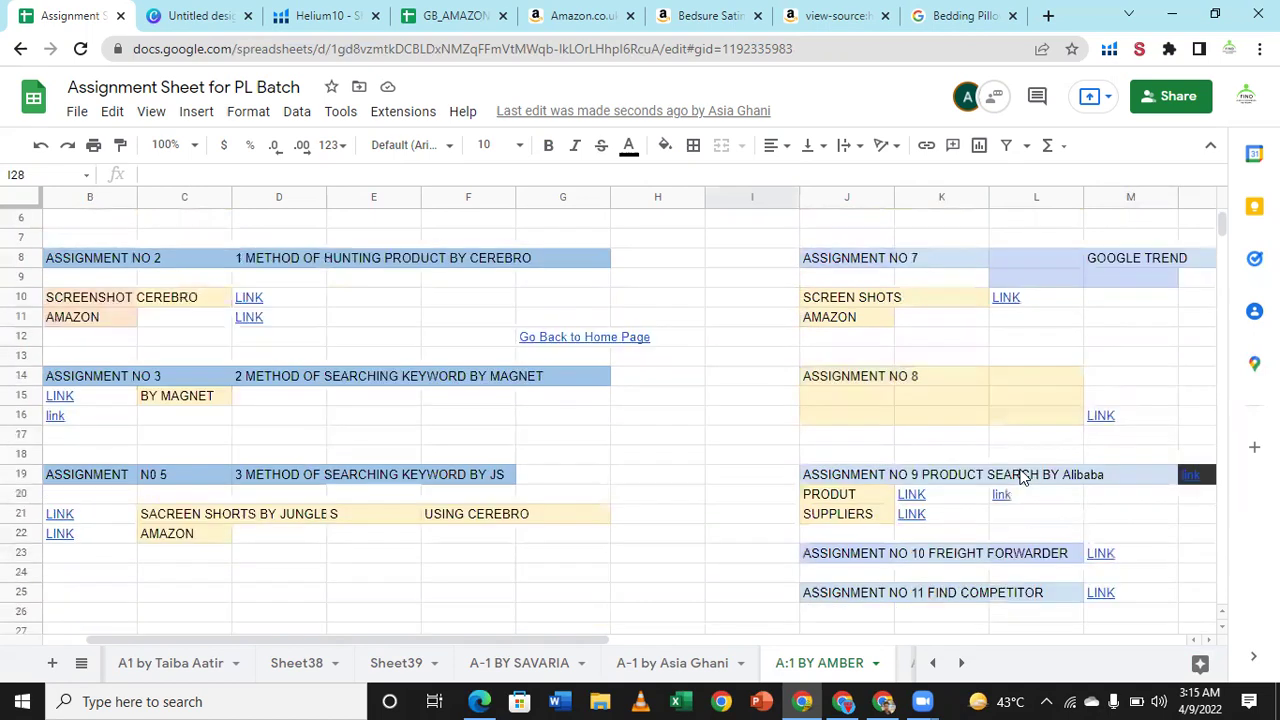
pyautogui.scroll(-2, 1022, 477)
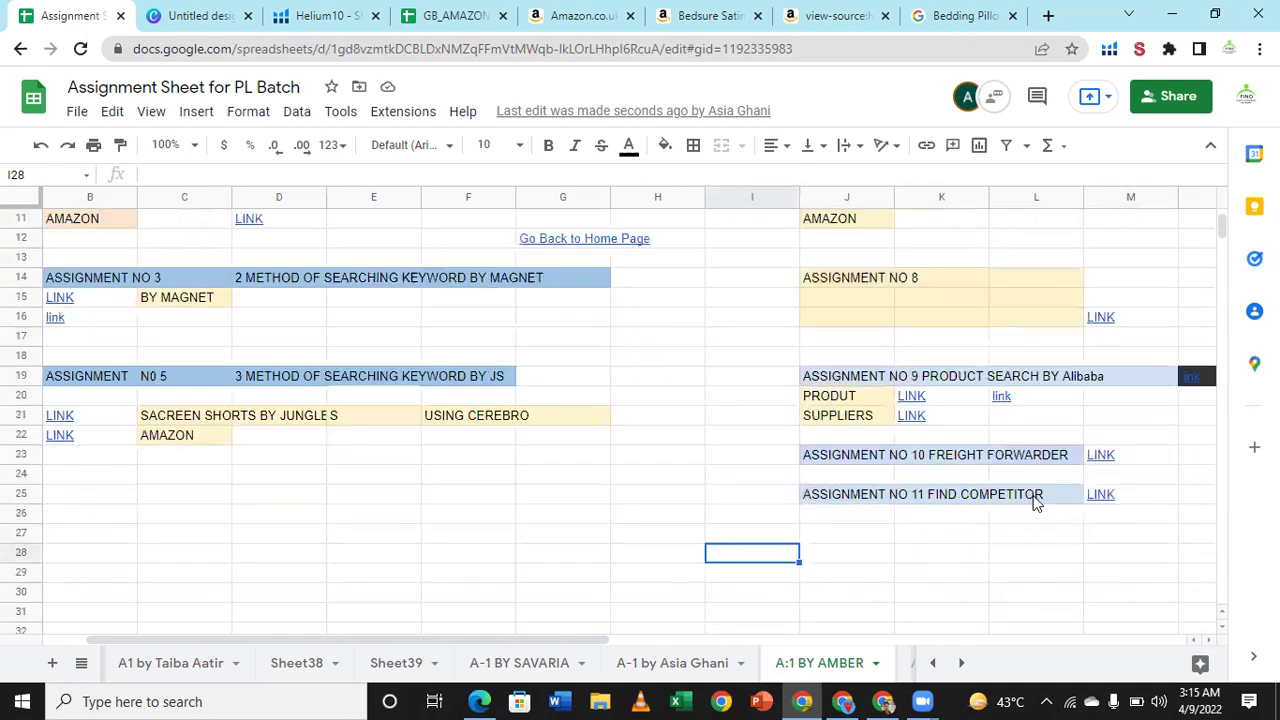
pyautogui.click(1101, 497)
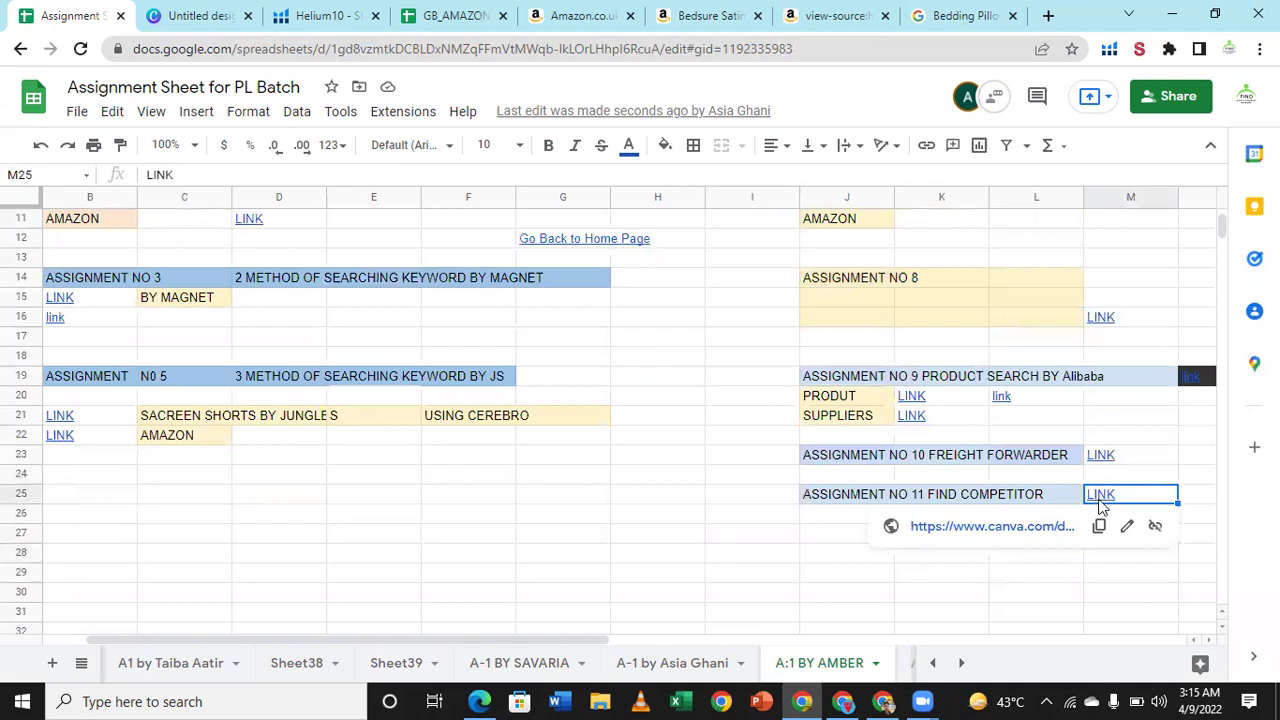
pyautogui.click(867, 556)
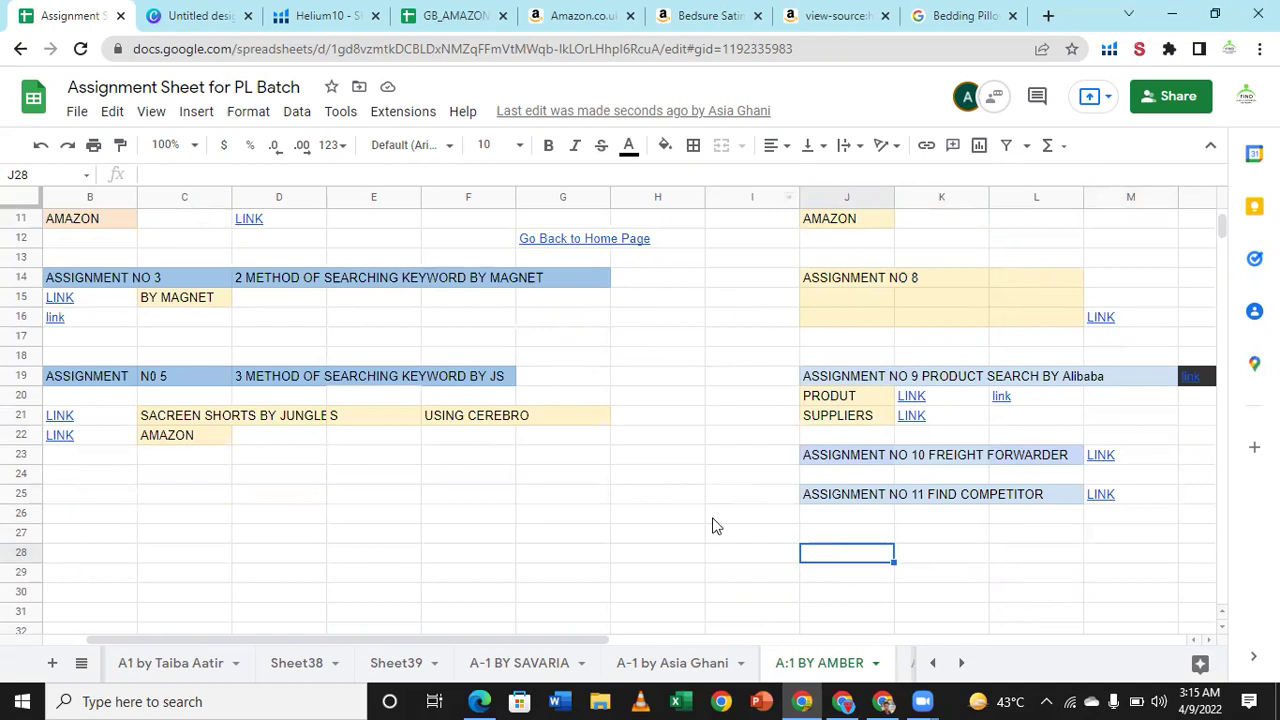
# Step: Open the fourth student's separate listing sheet from the list of all sheets
pyautogui.press('Up')
pyautogui.press('Up')
pyautogui.press('Left')
pyautogui.click(81, 663)
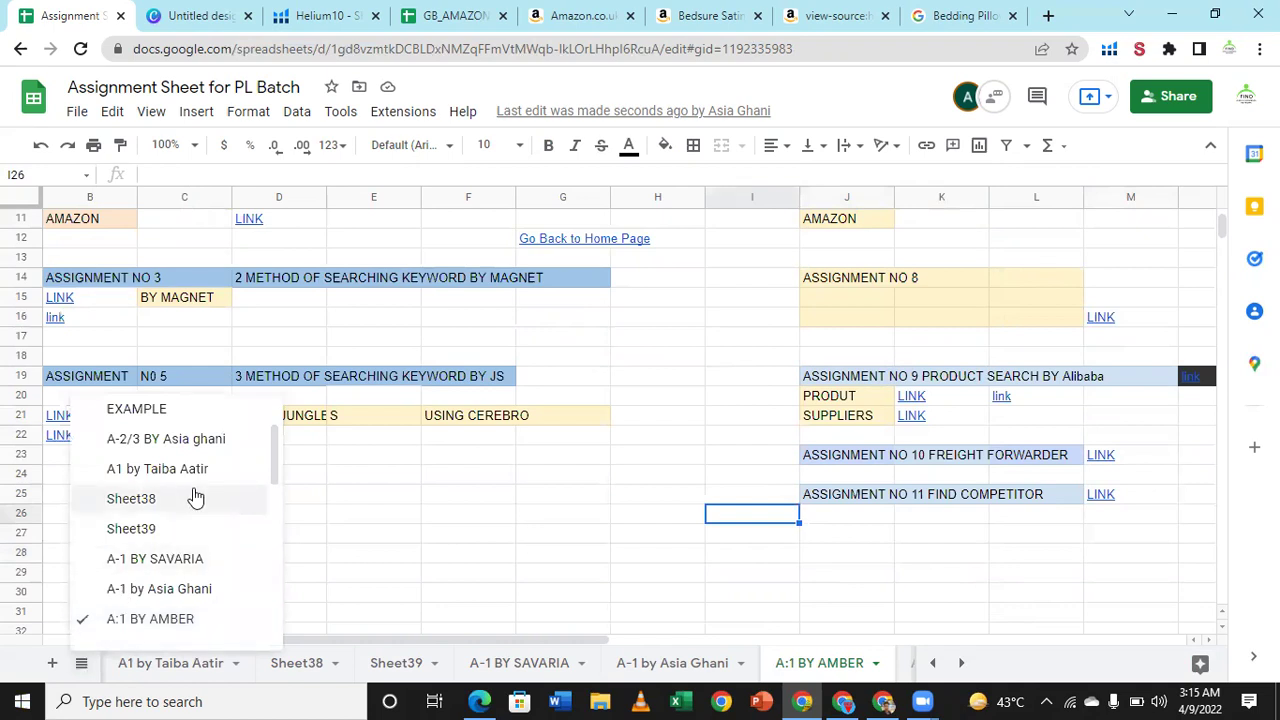
pyautogui.scroll(-1, 196, 497)
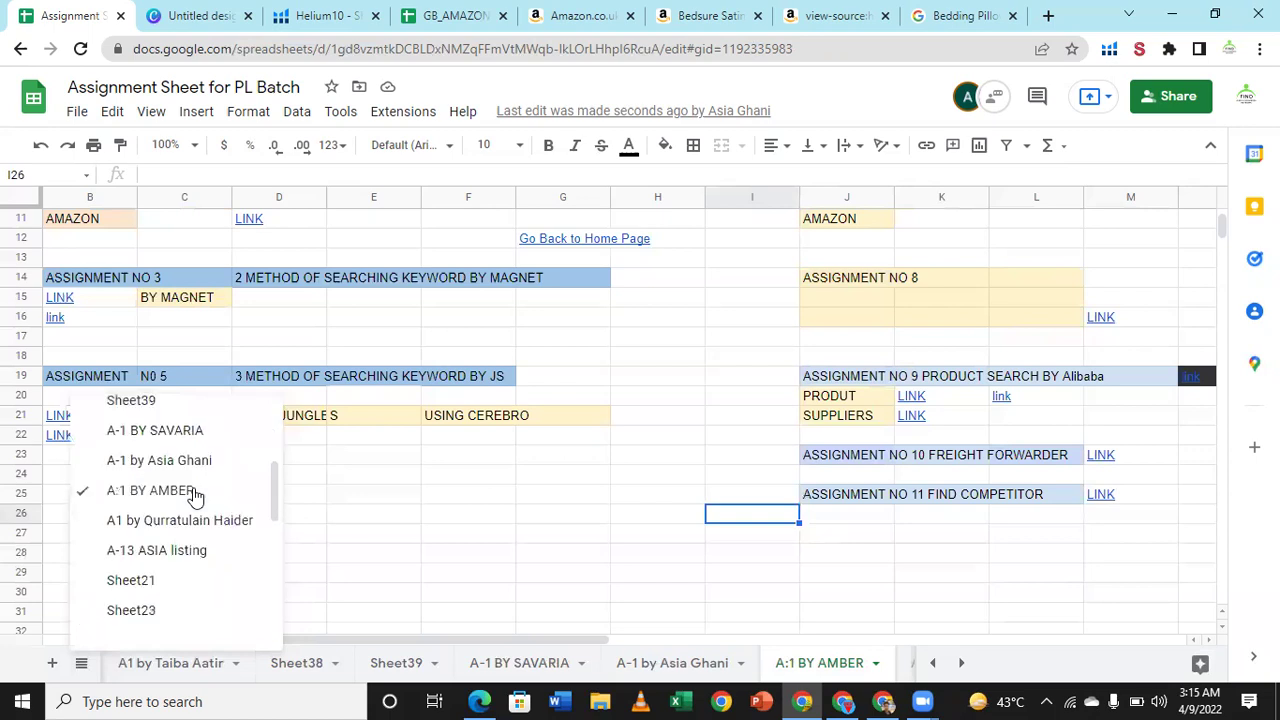
pyautogui.scroll(-1, 196, 497)
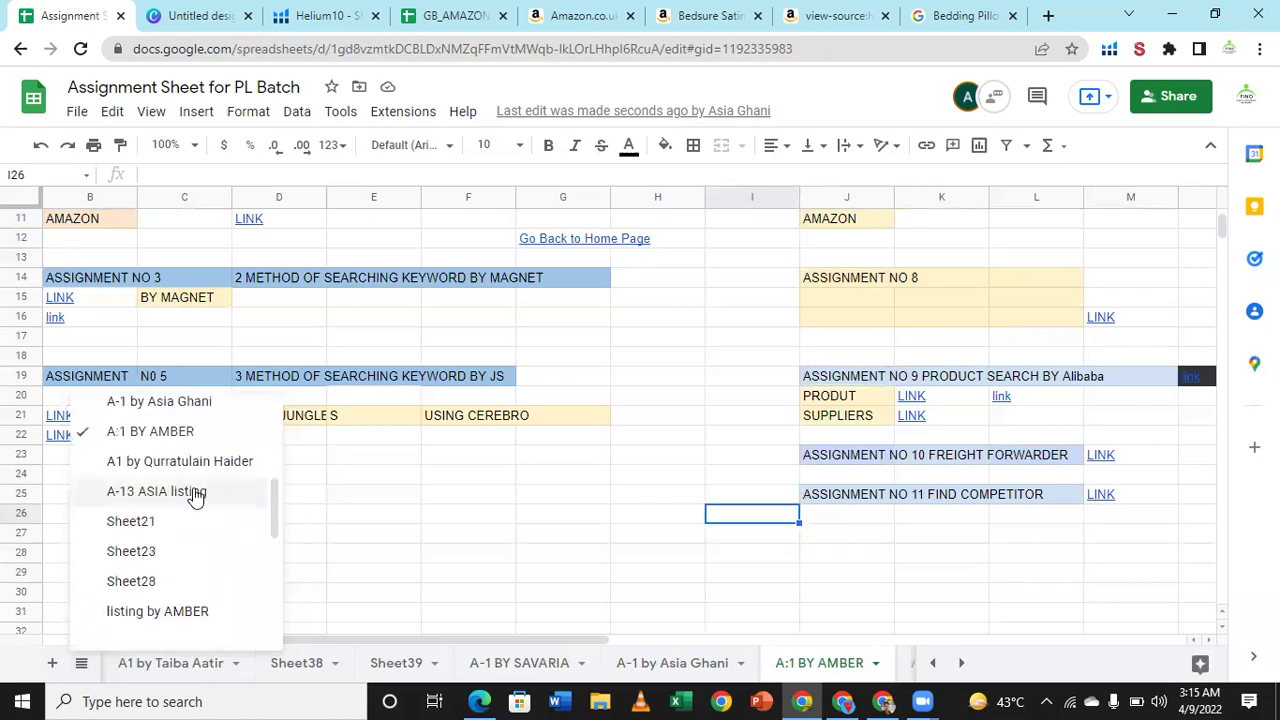
pyautogui.click(180, 624)
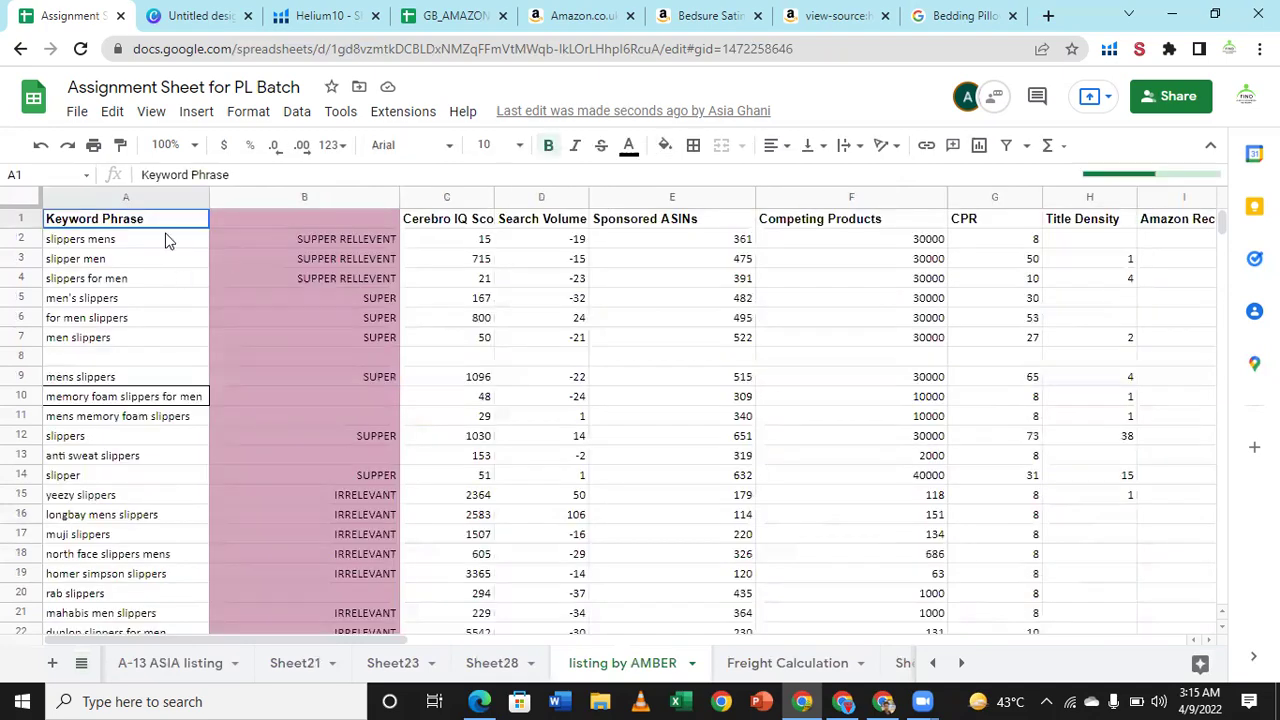
# Step: Examine the first keyword phrases, from "slippers mens" to "slippers for men", with their relevance labels
pyautogui.click(162, 246)
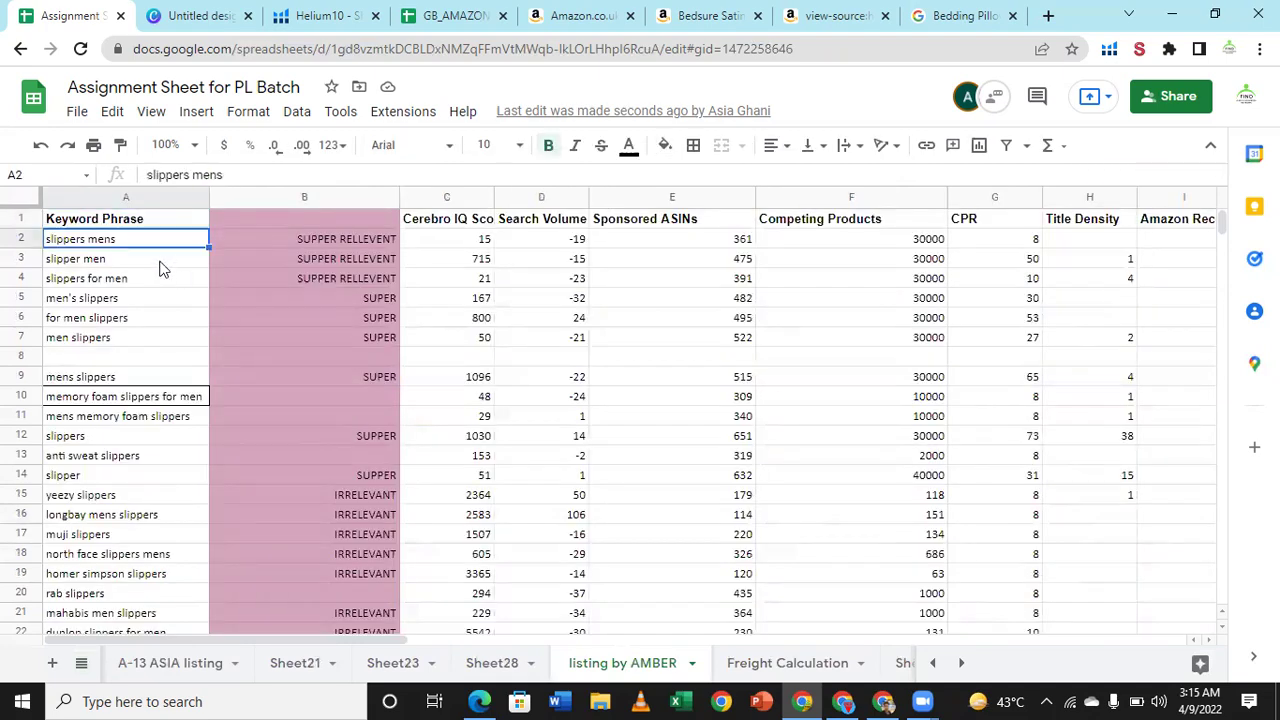
pyautogui.click(157, 278)
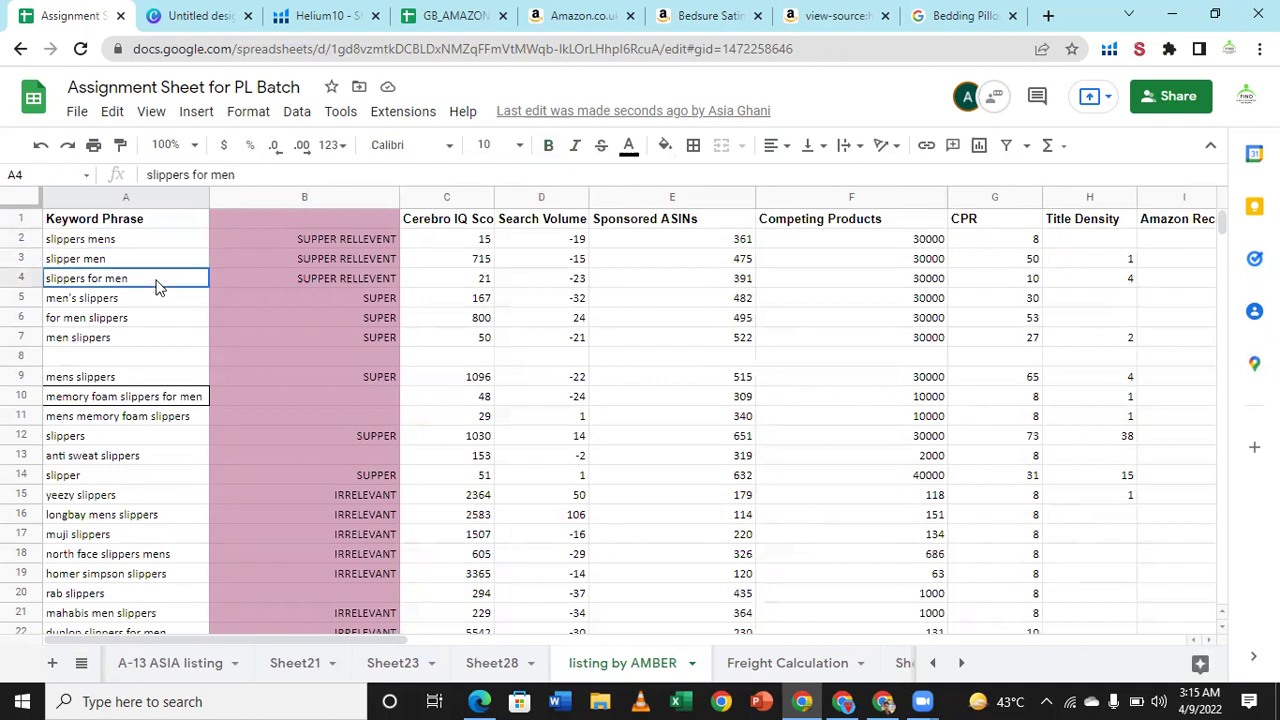
pyautogui.doubleClick(157, 278)
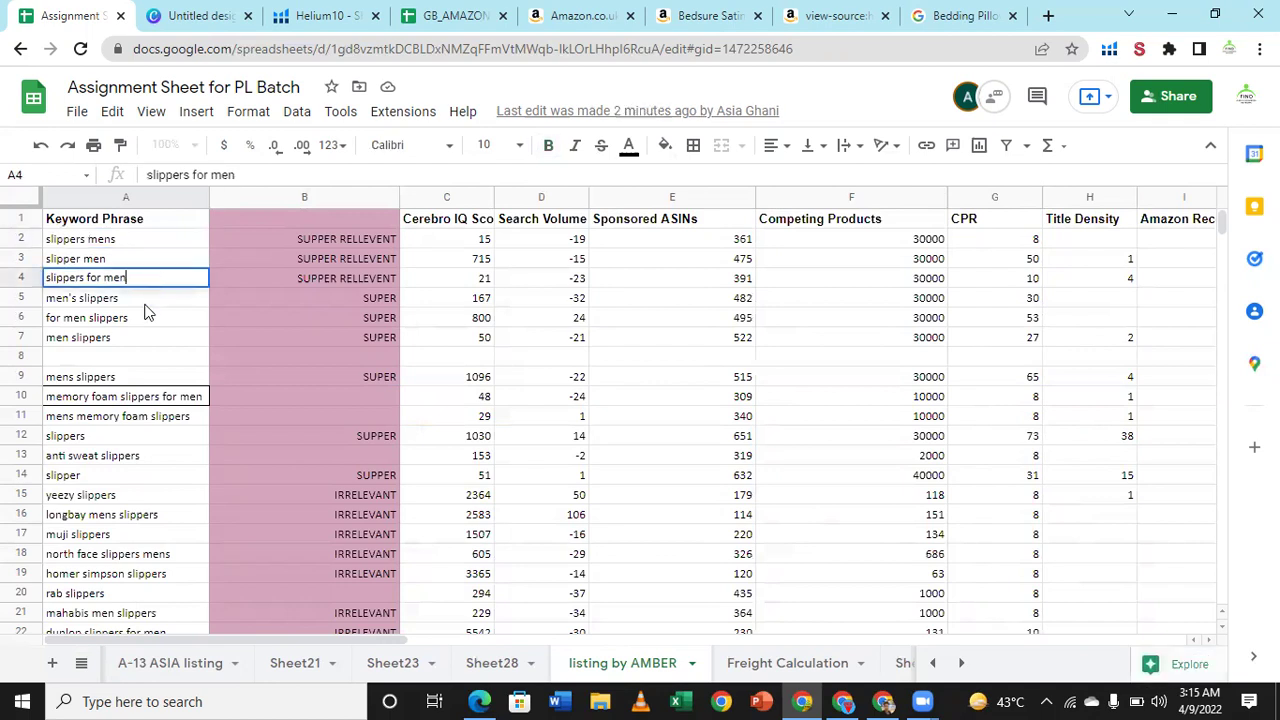
pyautogui.press('Return')
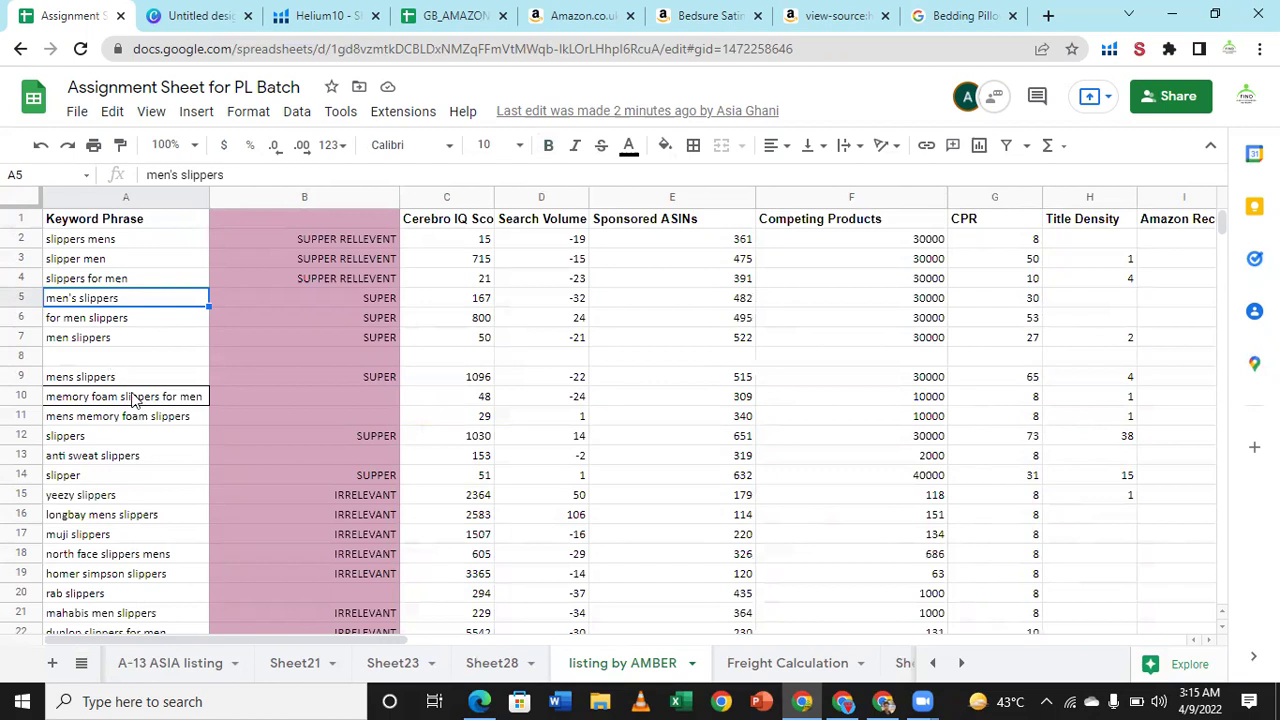
# Step: Clear the irrelevant keyword phrases "yeezy slippers" and "longbay mens slippers" from cells A15 and A16
pyautogui.scroll(-1, 133, 398)
pyautogui.scroll(-2, 136, 401)
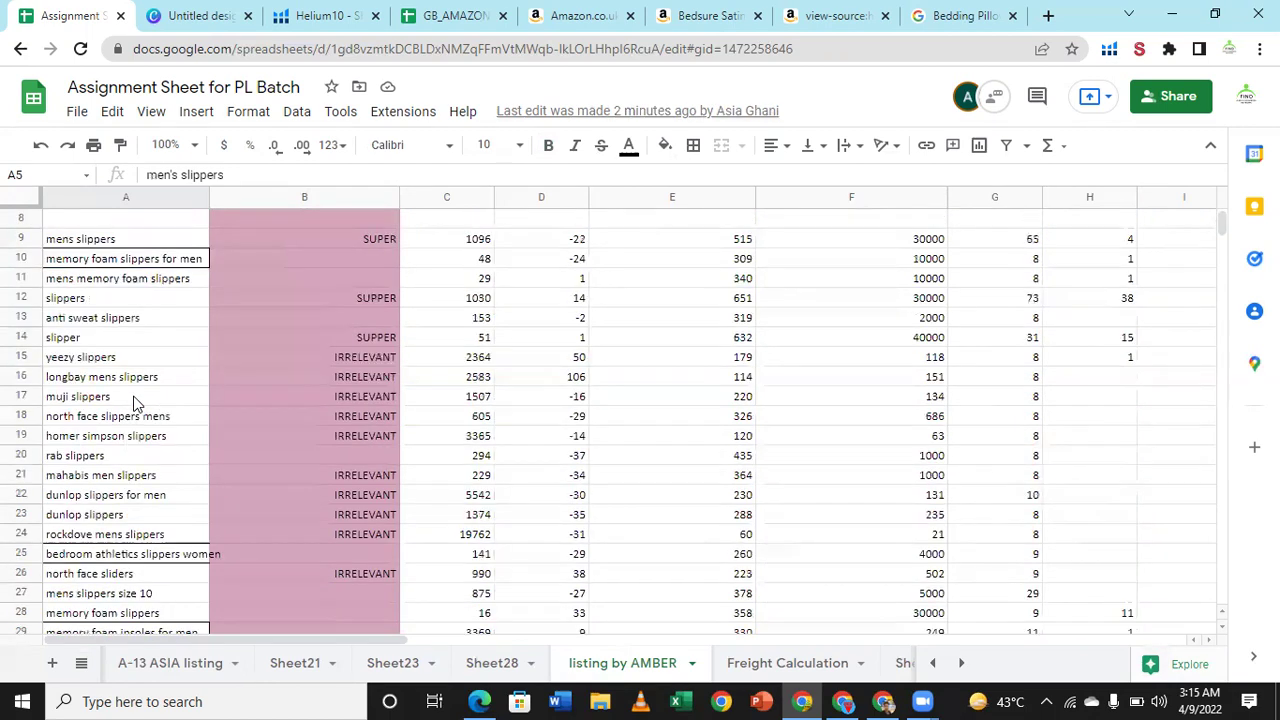
pyautogui.scroll(-1, 242, 345)
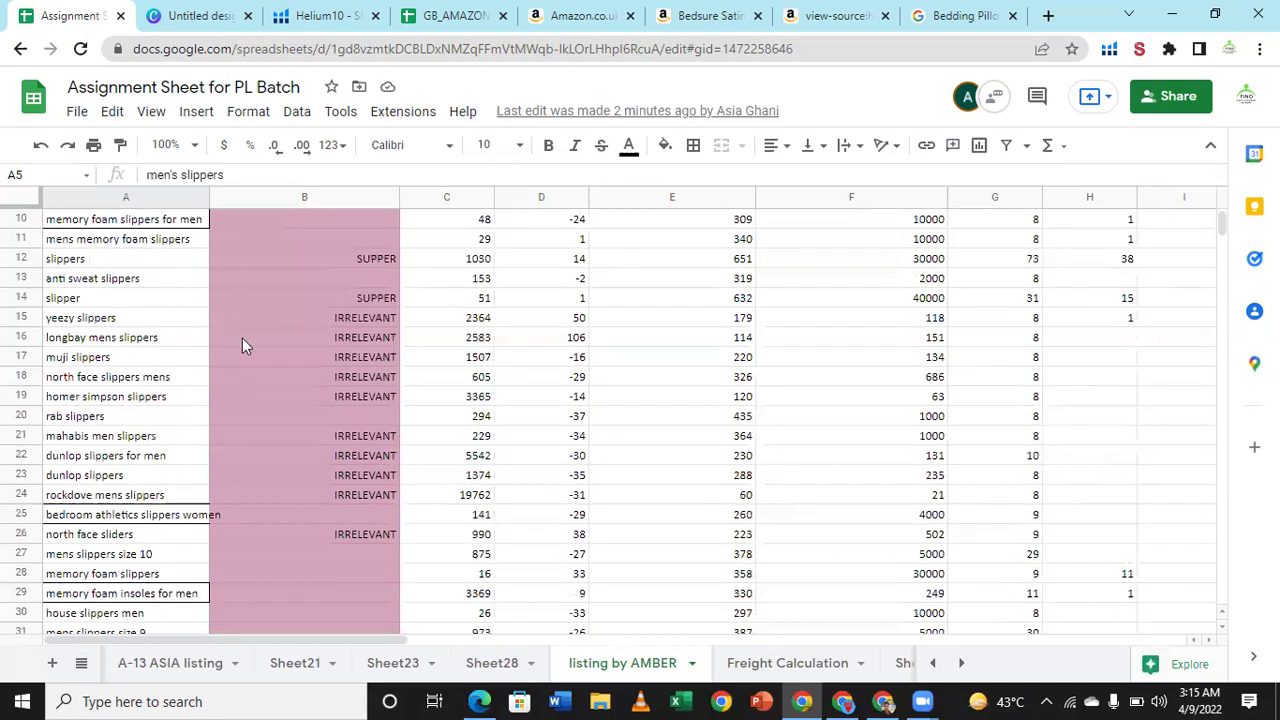
pyautogui.click(157, 326)
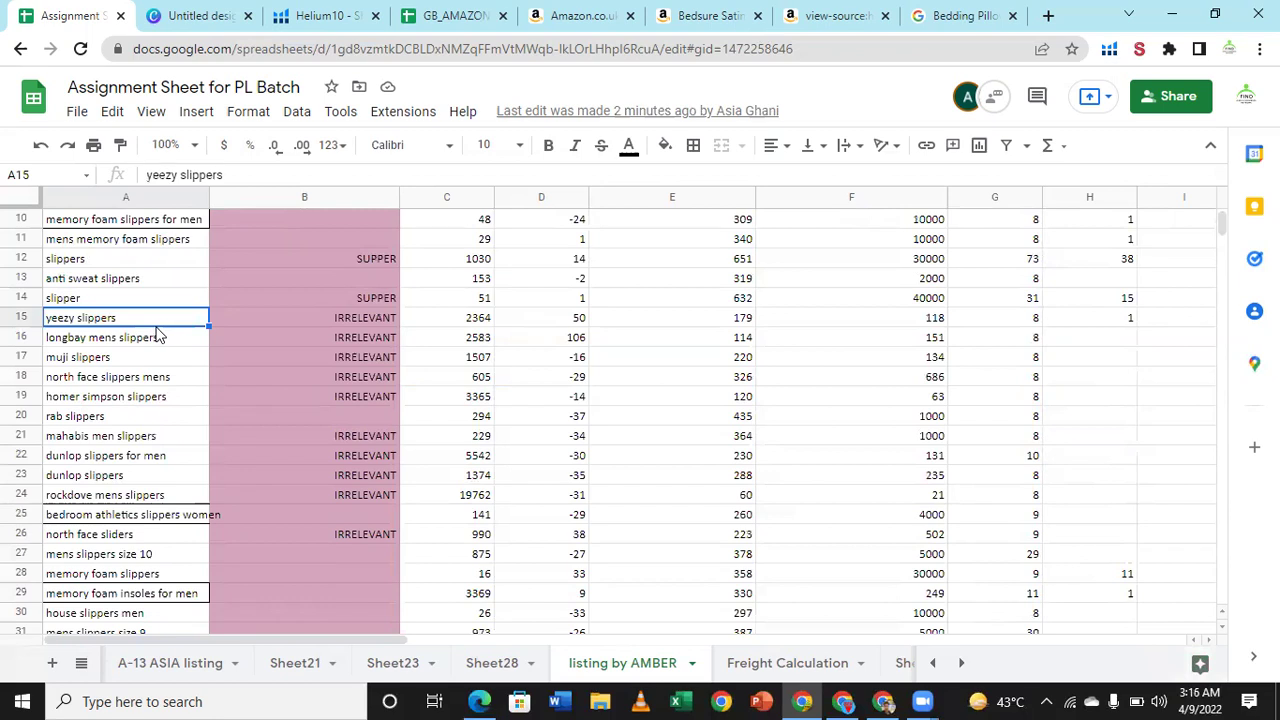
pyautogui.press('Delete')
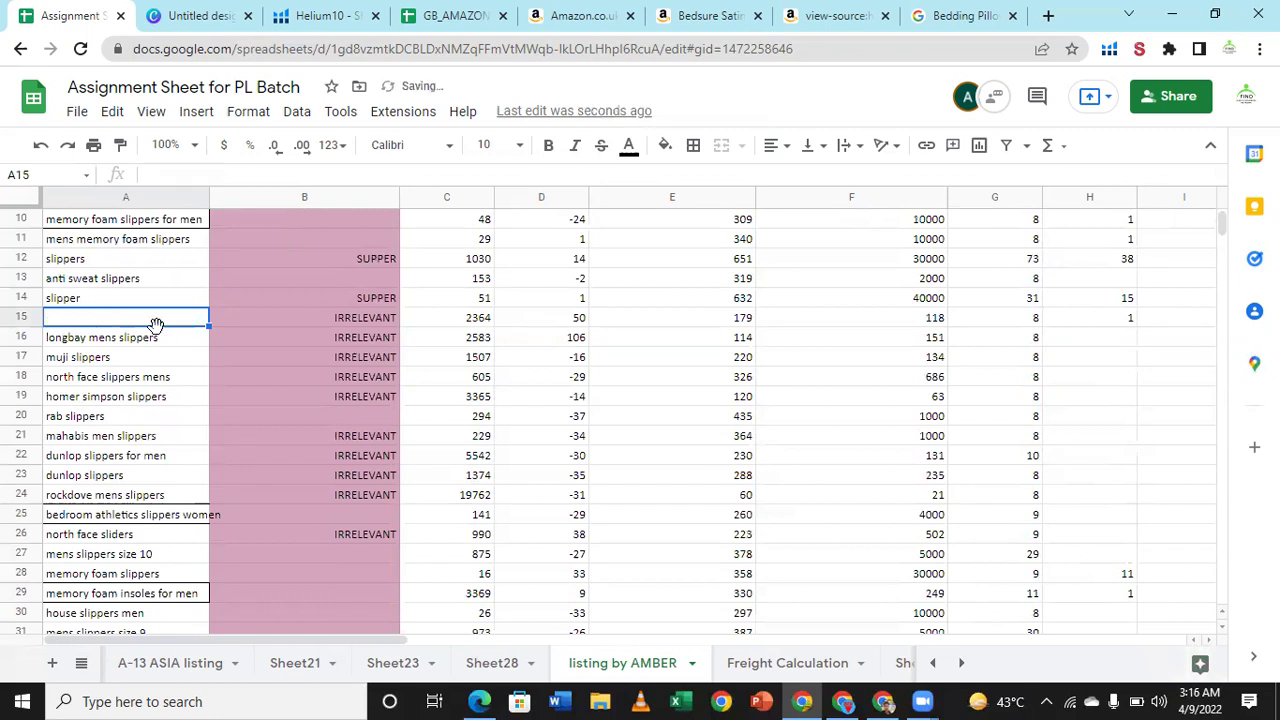
pyautogui.press('Down')
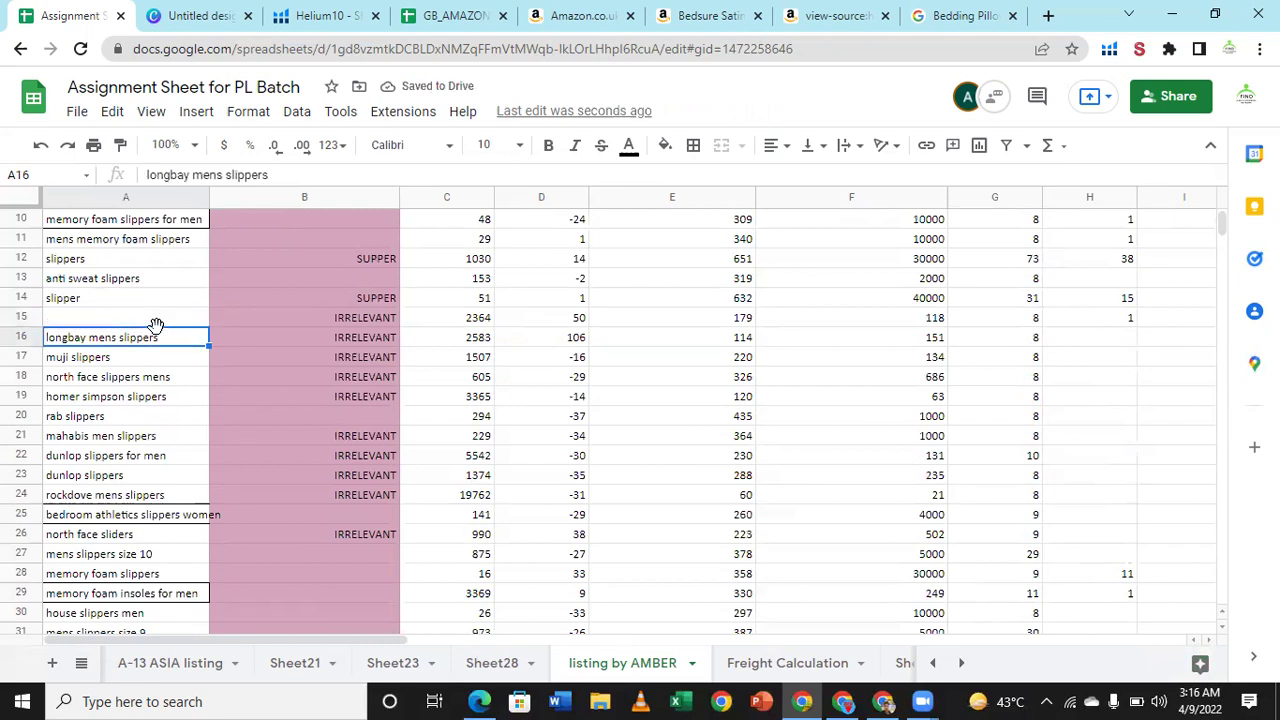
pyautogui.press('Delete')
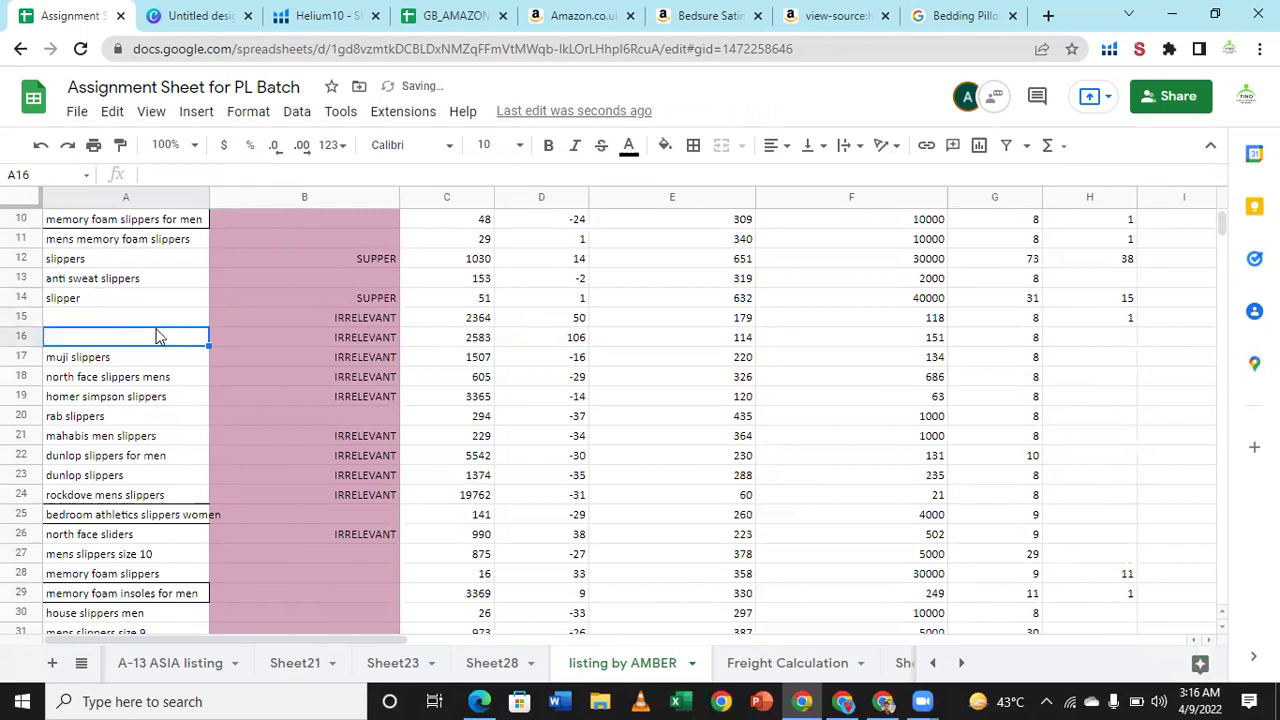
pyautogui.press('Up')
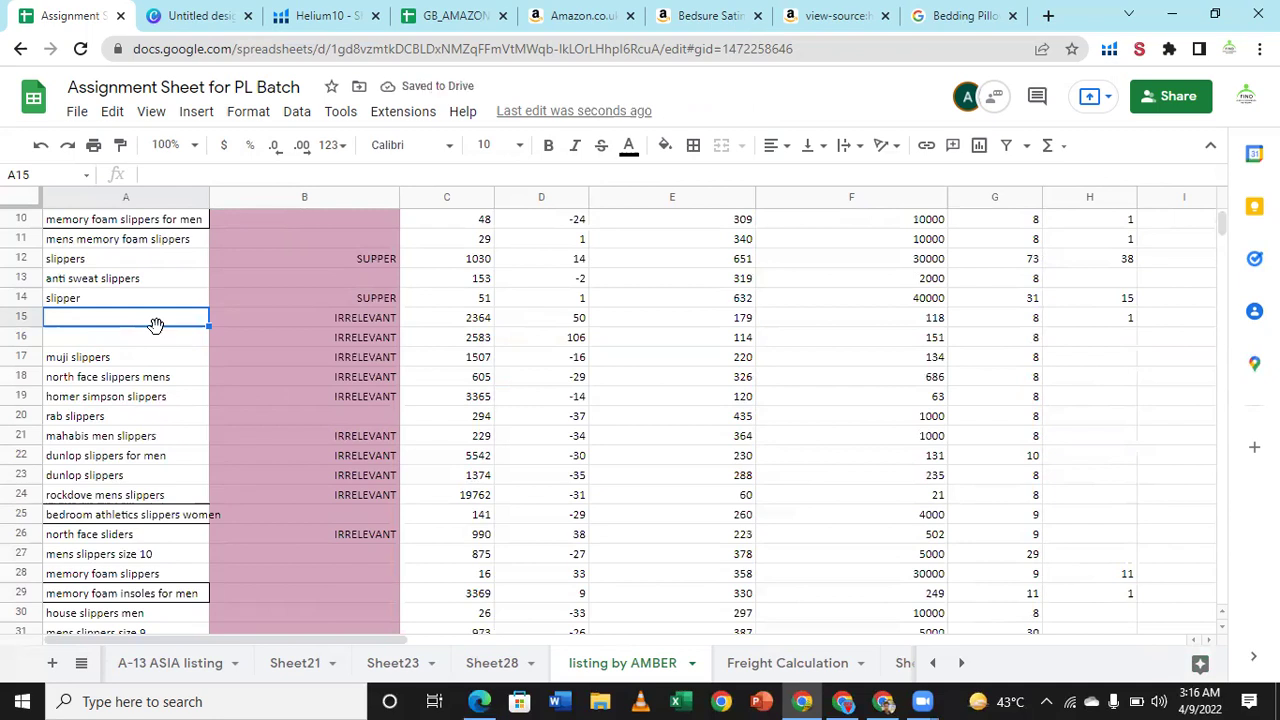
# Step: Clear the irrelevant keyword phrases "muji slippers", "north face slippers mens" and "homer simpson slippers" from cells A17 to A19
pyautogui.press('Down')
pyautogui.press('Down')
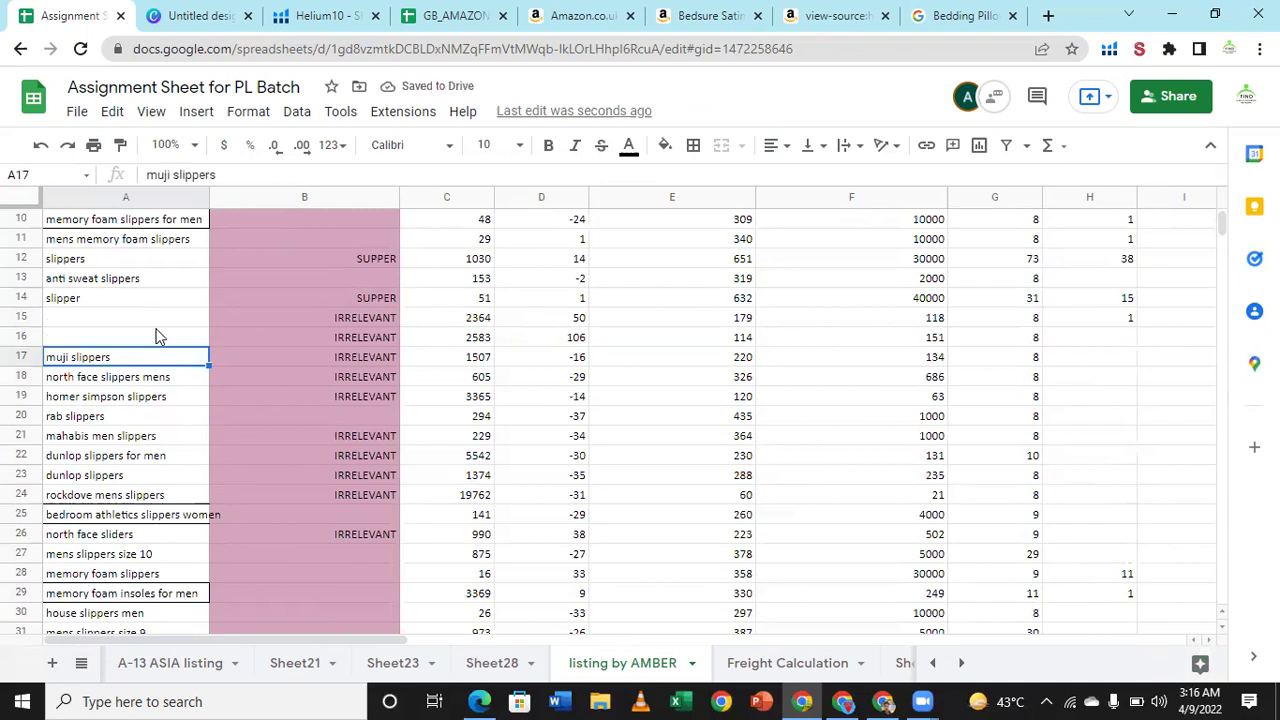
pyautogui.press('Delete')
pyautogui.press('Down')
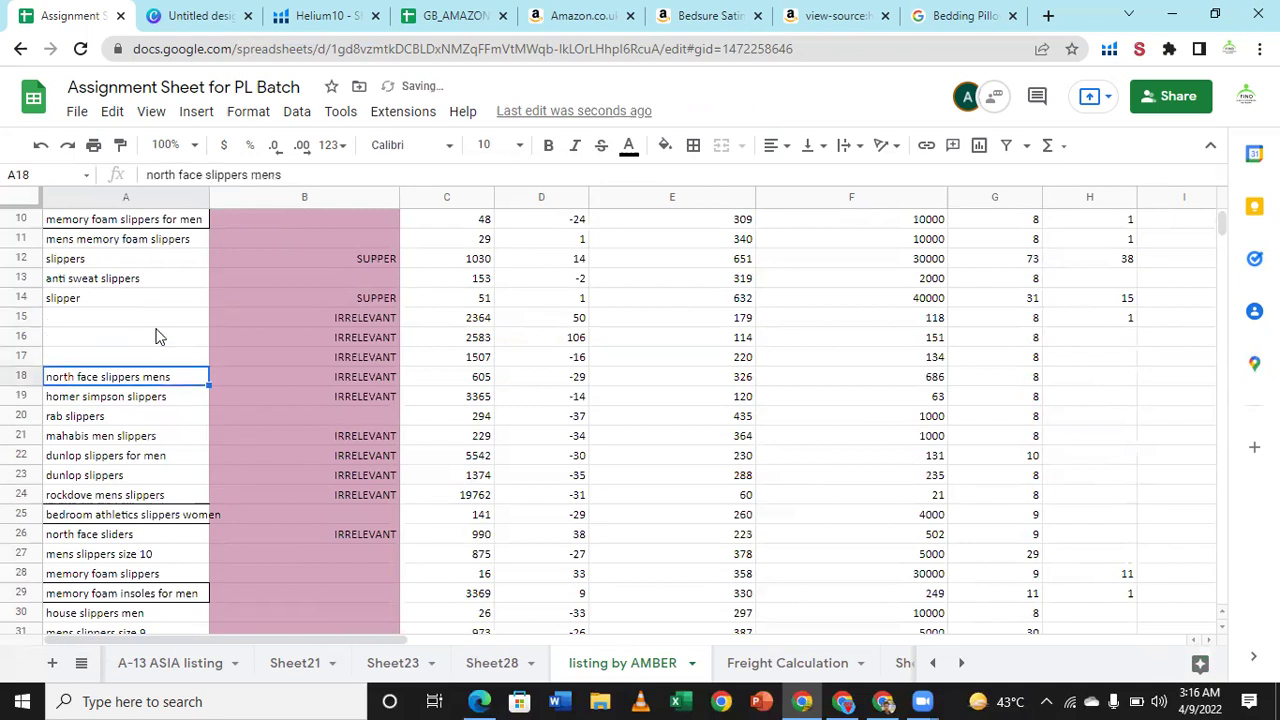
pyautogui.press('Delete')
pyautogui.press('Down')
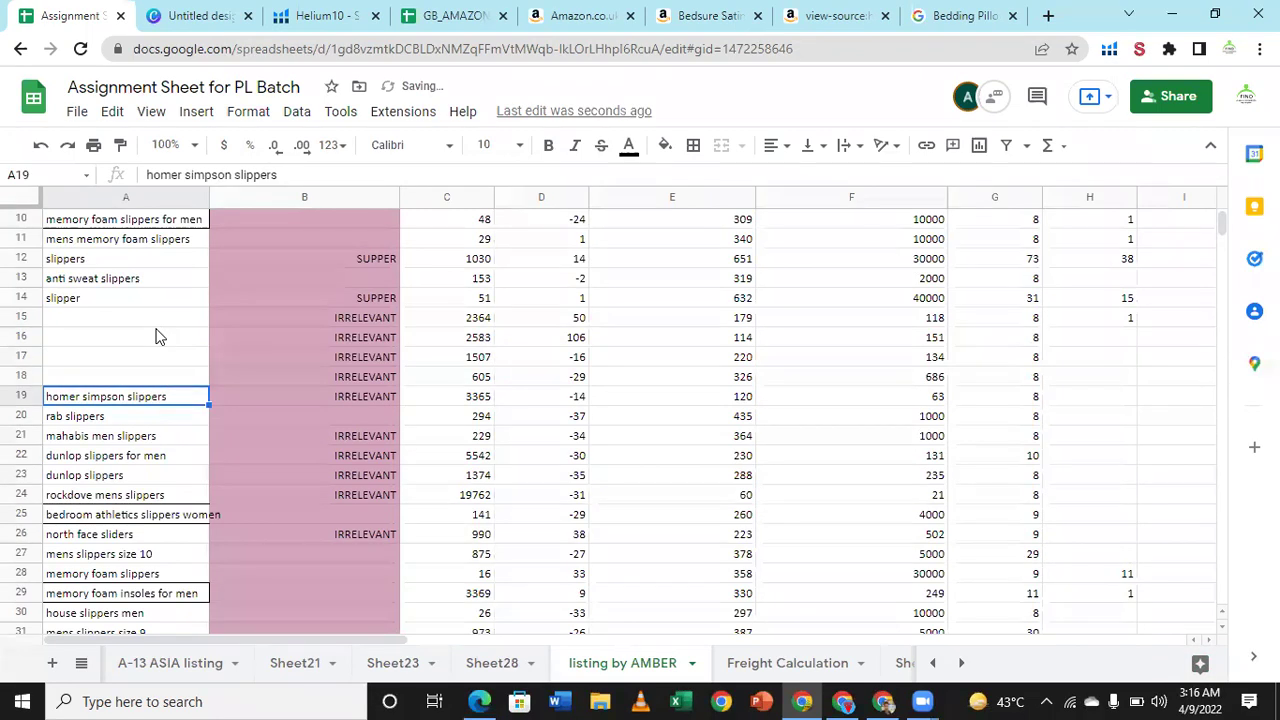
pyautogui.press('Delete')
pyautogui.press('Down')
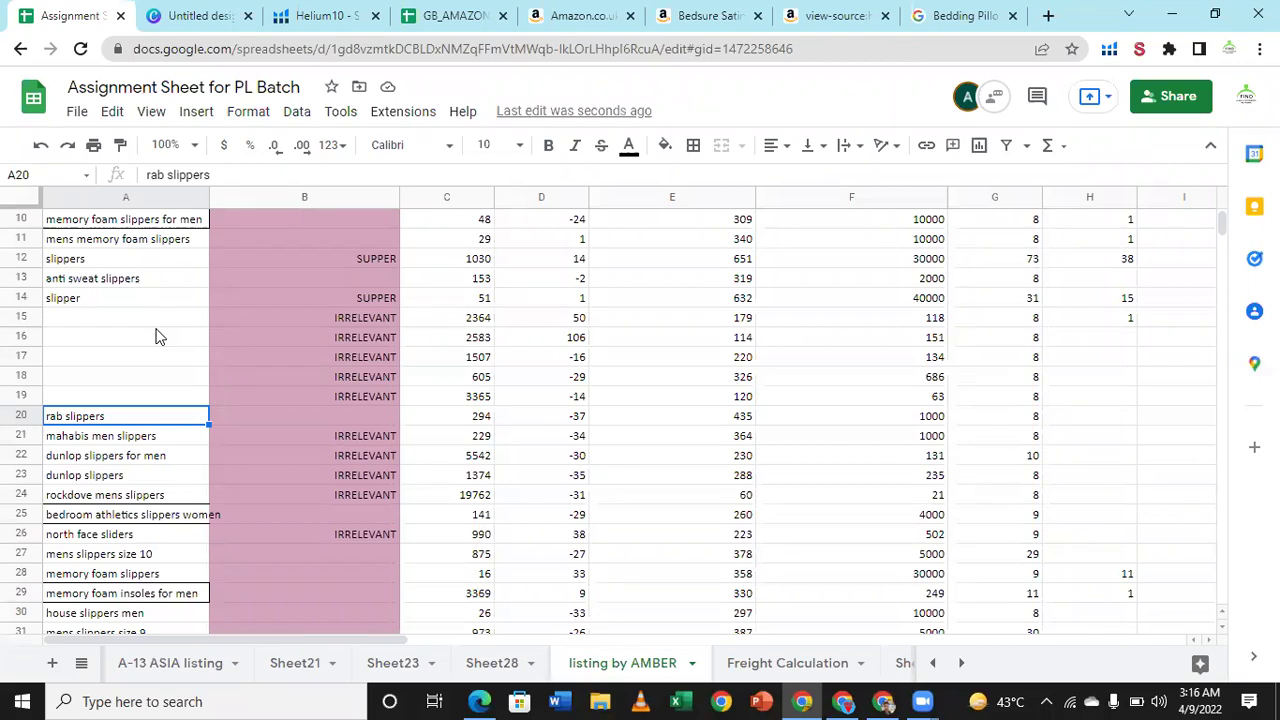
pyautogui.press('Right')
pyautogui.press('Right')
pyautogui.press('Right')
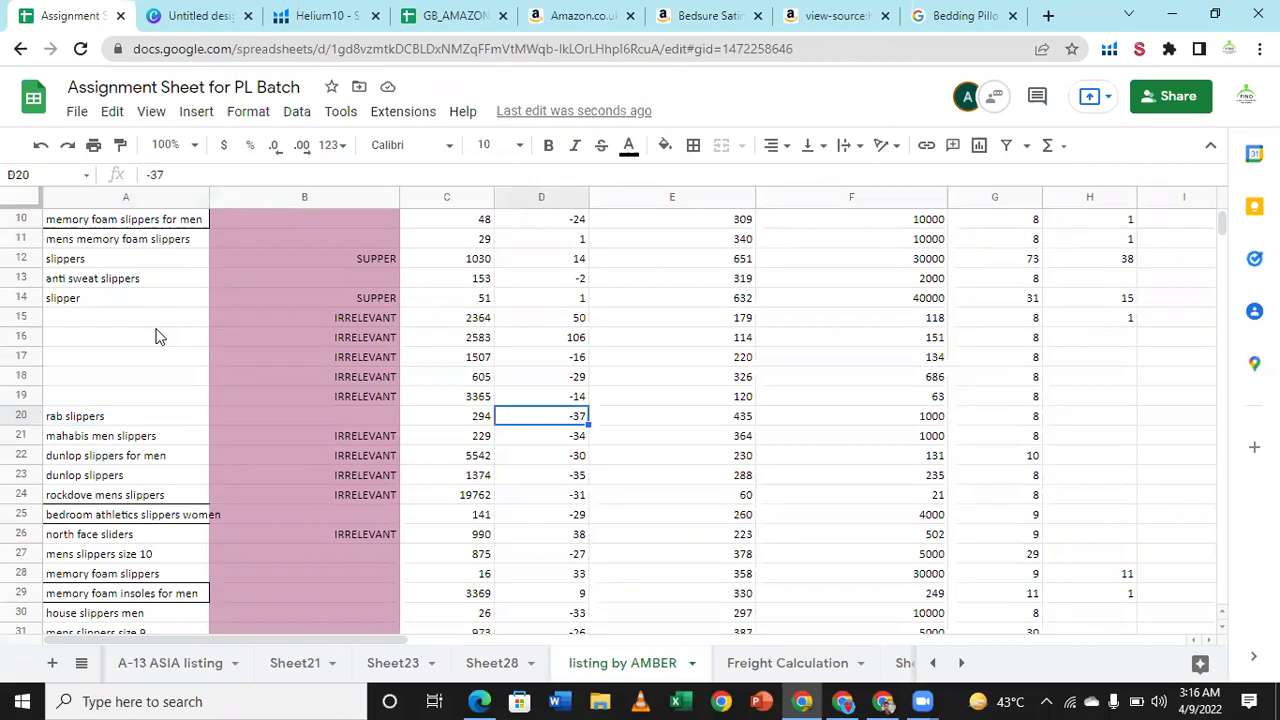
pyautogui.press('Left')
pyautogui.press('Left')
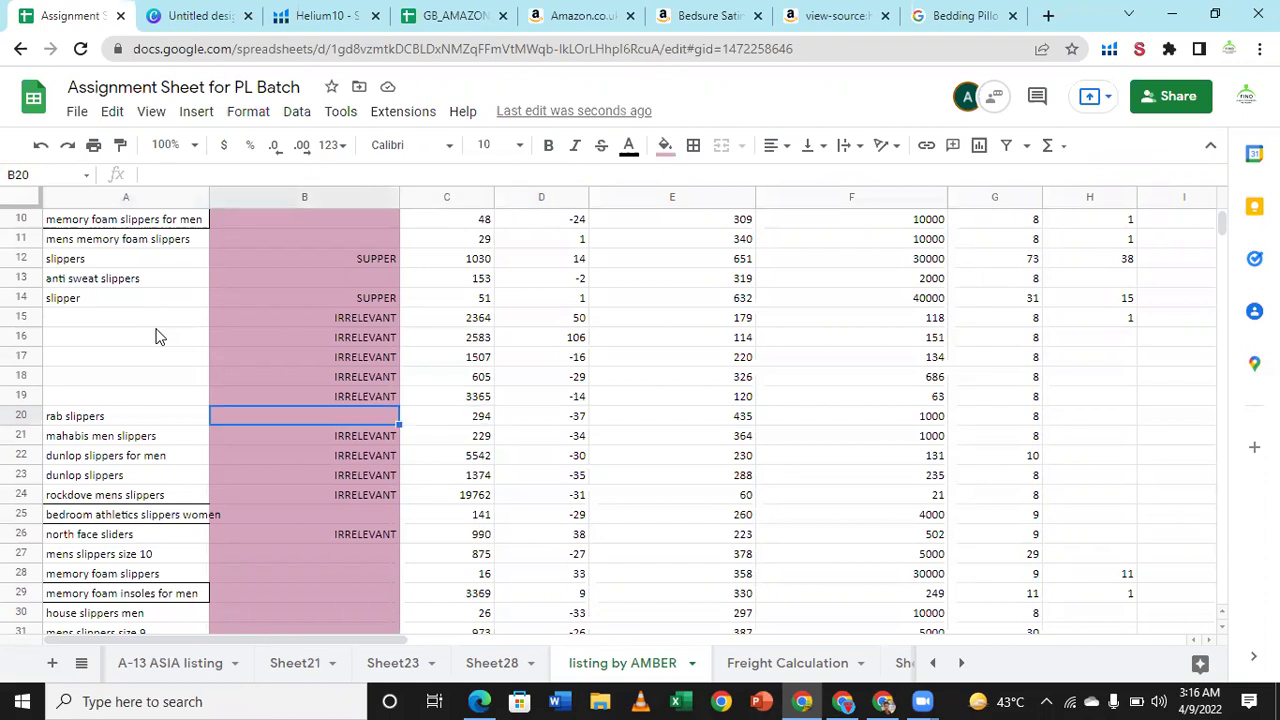
pyautogui.press('Left')
pyautogui.press('Right')
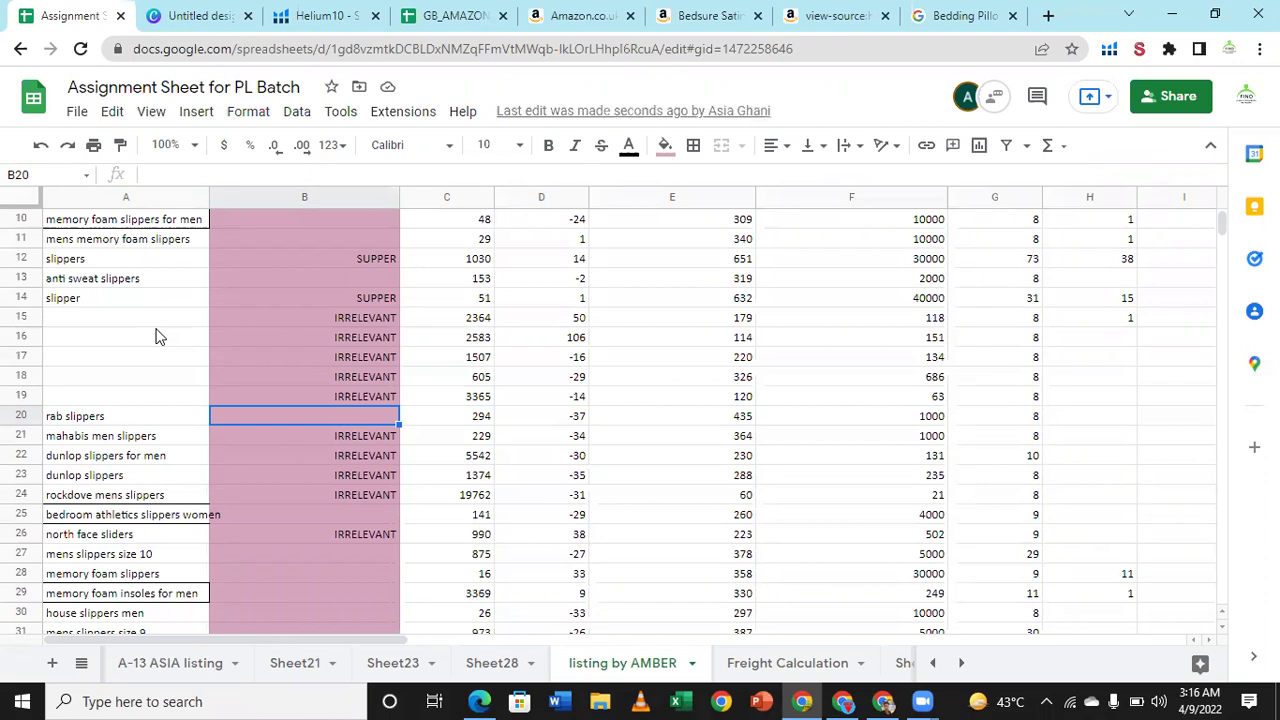
# Step: Try "re" as the relevance label in cell B19, and restore it to IRRELEVANT
pyautogui.press('Up')
pyautogui.write('re')
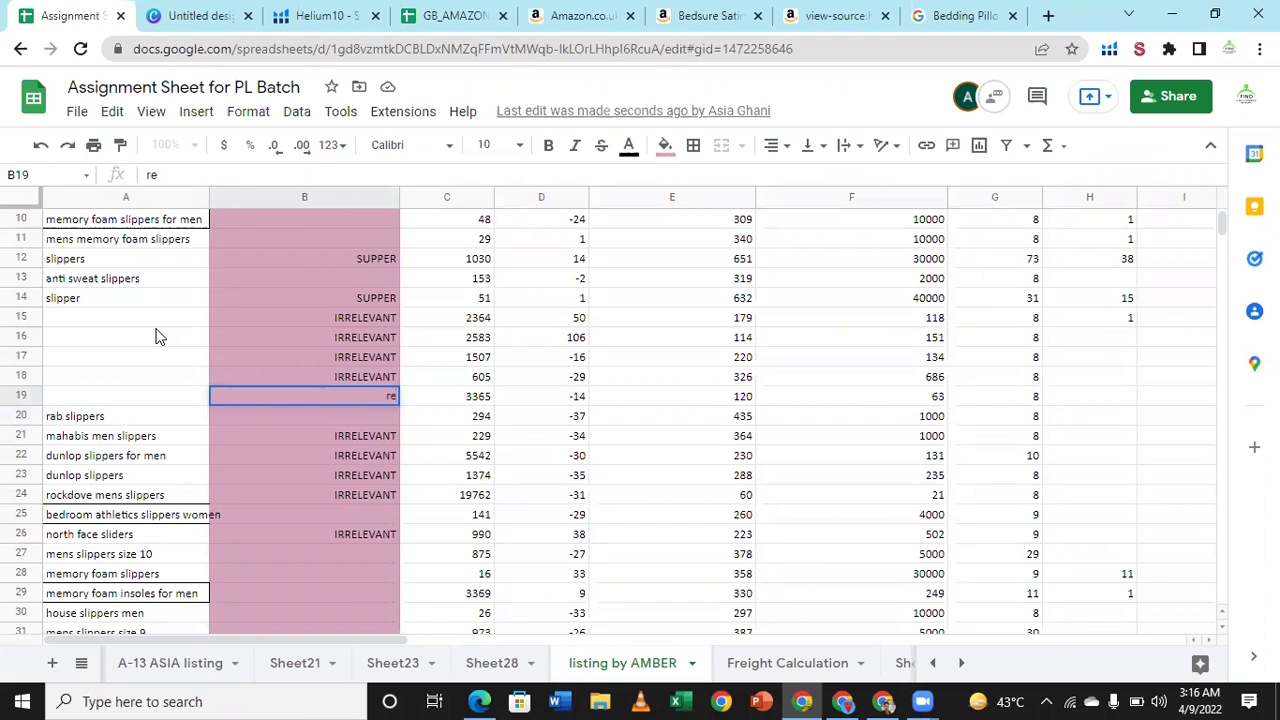
pyautogui.press('Return')
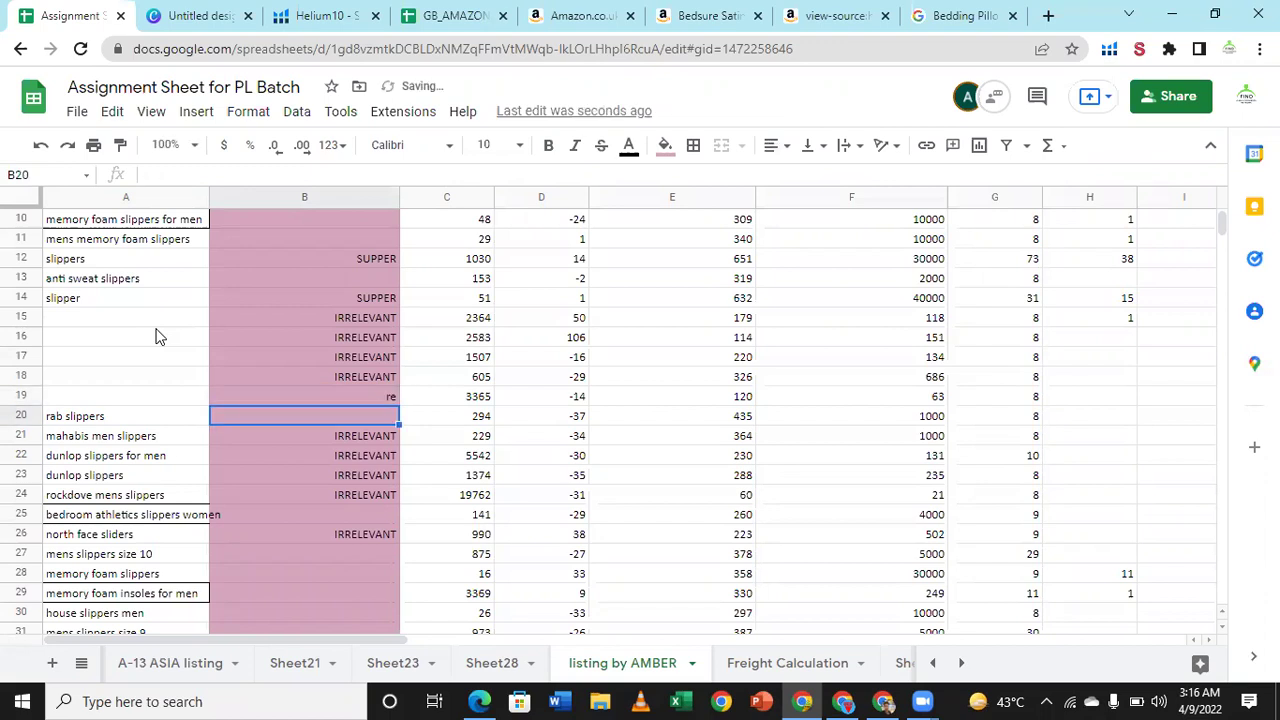
pyautogui.press('Up')
pyautogui.write('IRRELEVANT')
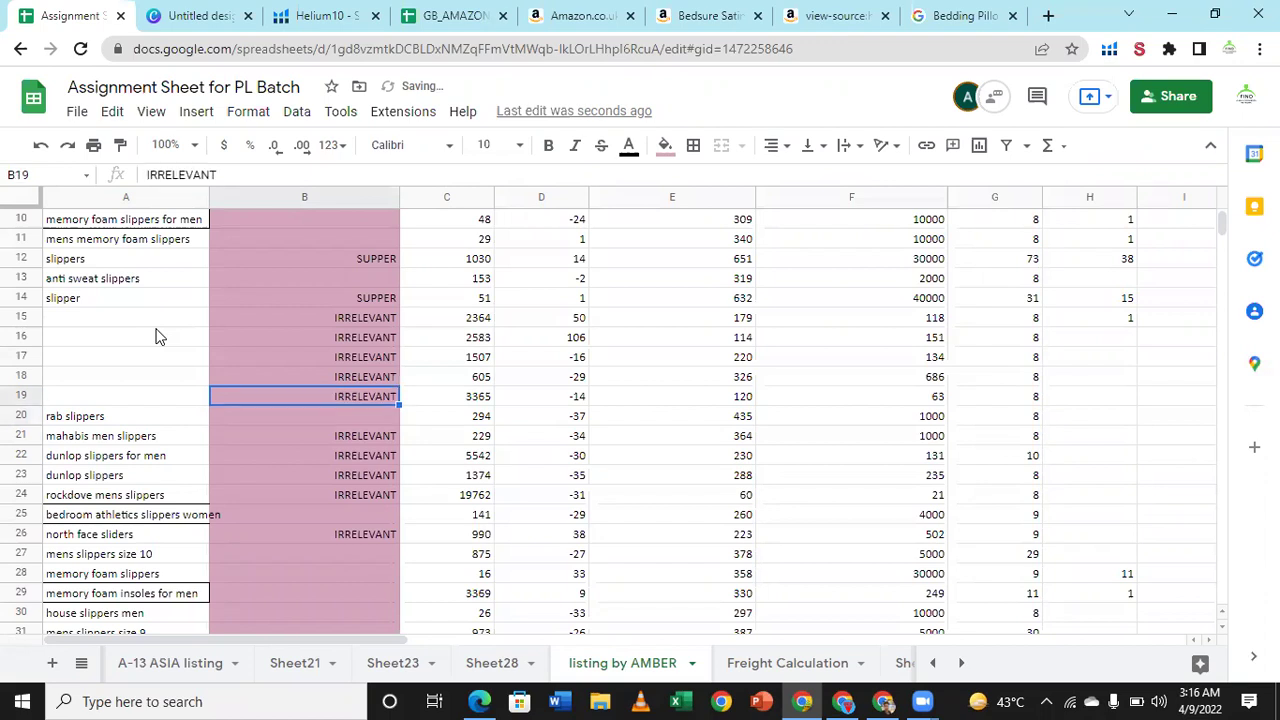
pyautogui.press('Down')
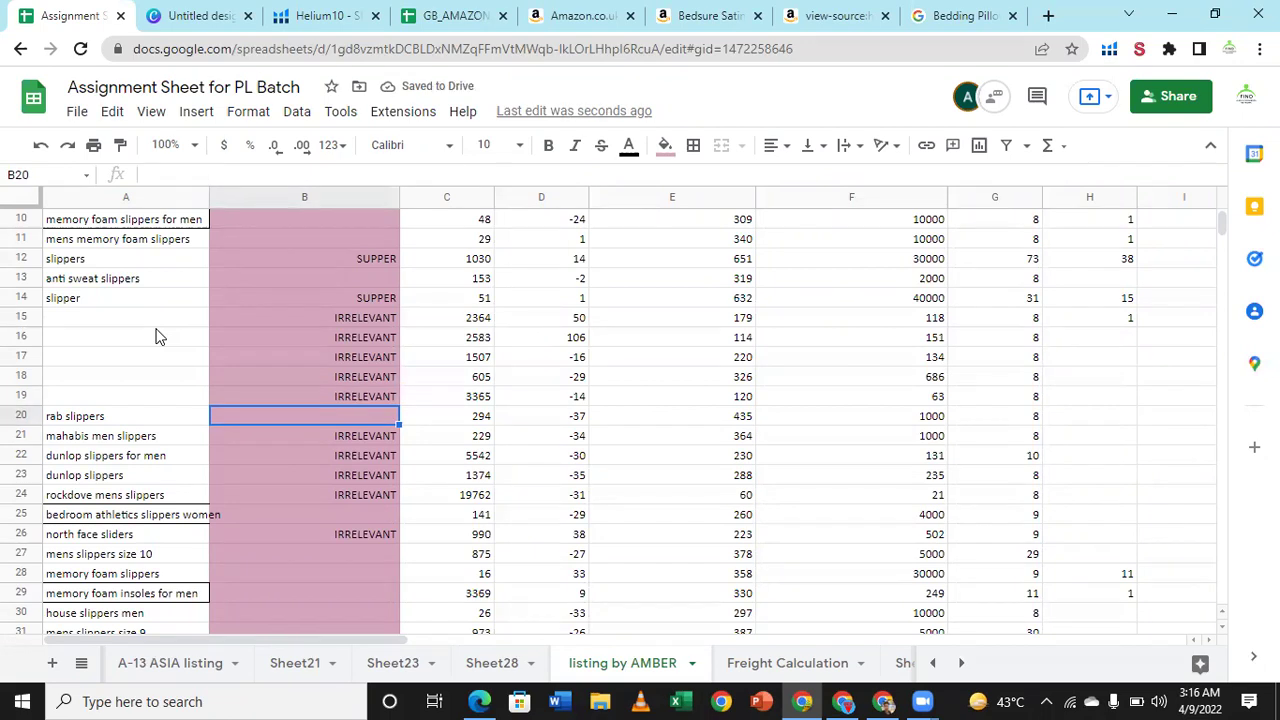
# Step: Review the relevance labels in column B from row 20 up to row 15
pyautogui.press('Up')
pyautogui.press('Up')
pyautogui.press('Up')
pyautogui.press('Up')
pyautogui.press('Up')
pyautogui.press('Up')
pyautogui.press('Down')
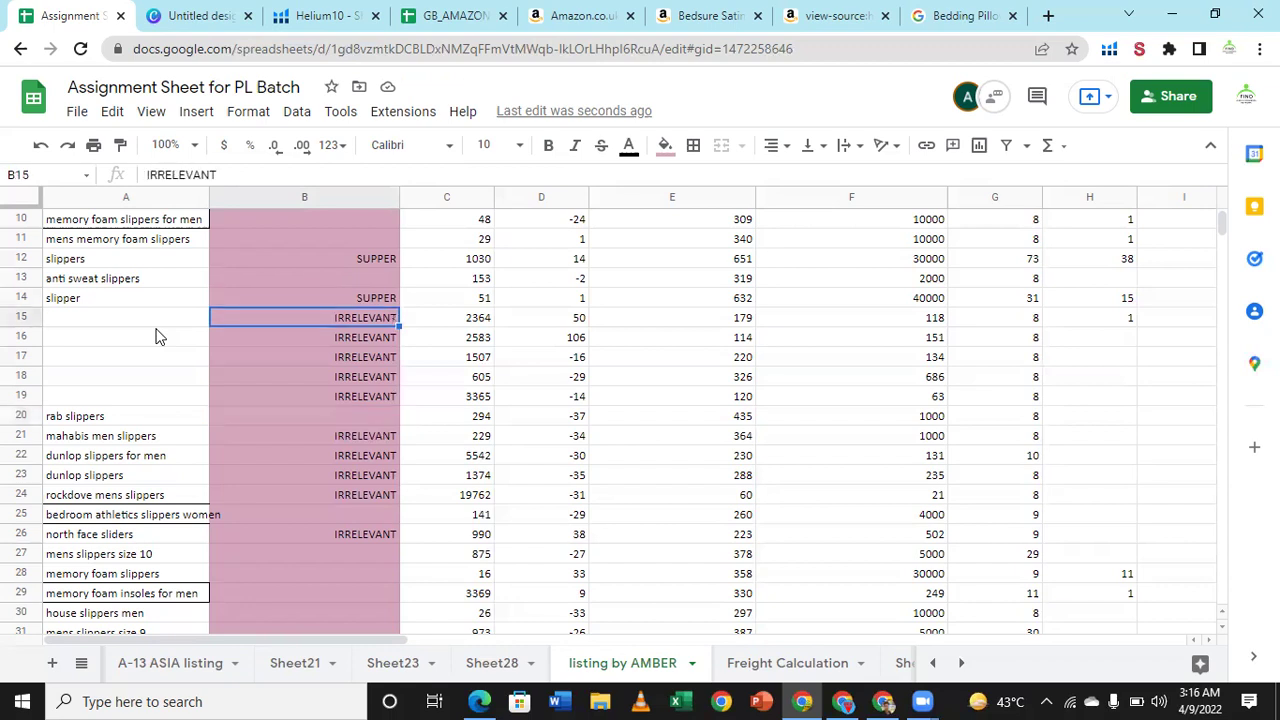
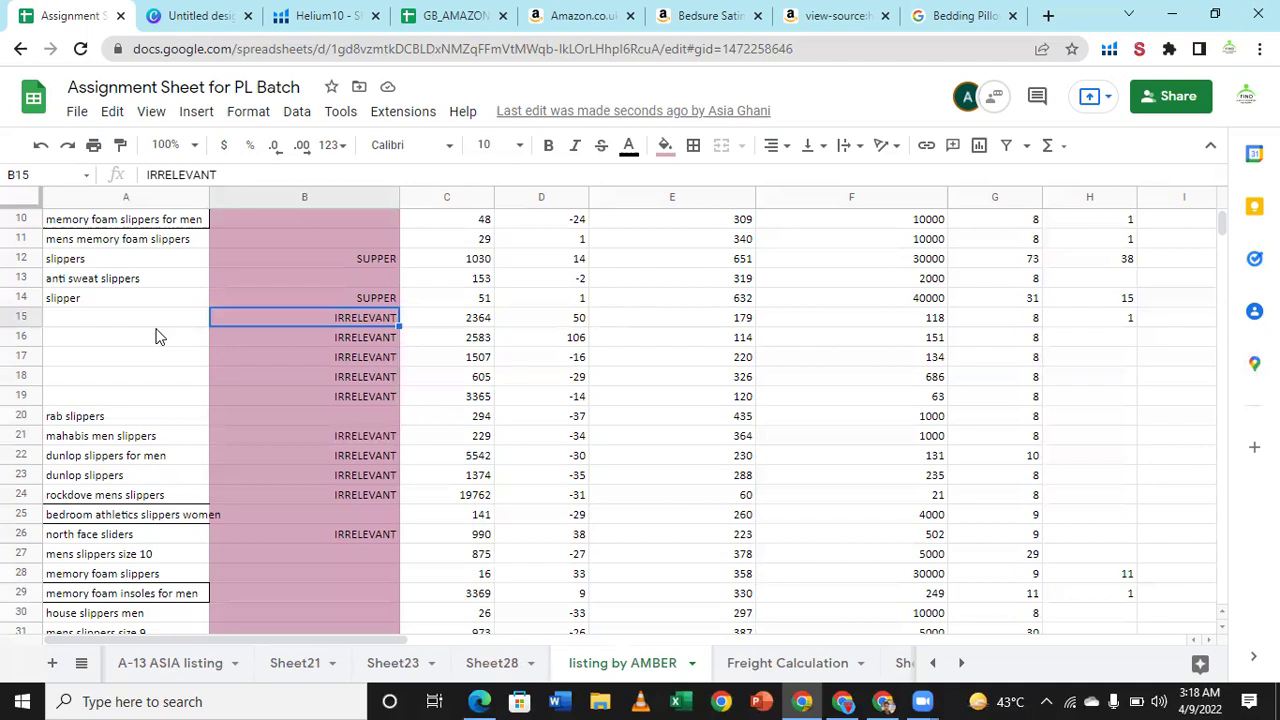
# Step: Examine the keyword metrics in row 15 from column B across to the cyan-highlighted column T
pyautogui.press('Right')
pyautogui.press('Right')
pyautogui.press('Right')
pyautogui.press('Right')
pyautogui.press('Right')
pyautogui.press('Right')
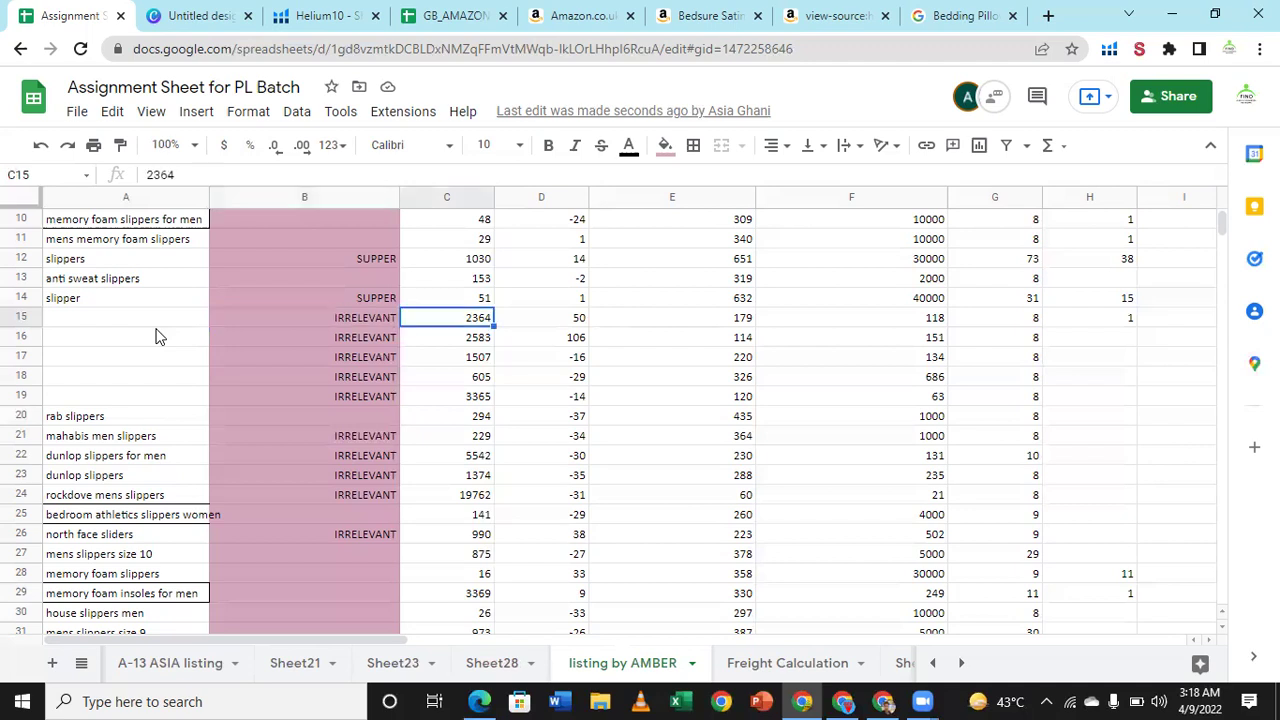
pyautogui.press('Right')
pyautogui.press('Right')
pyautogui.press('Right')
pyautogui.press('Right')
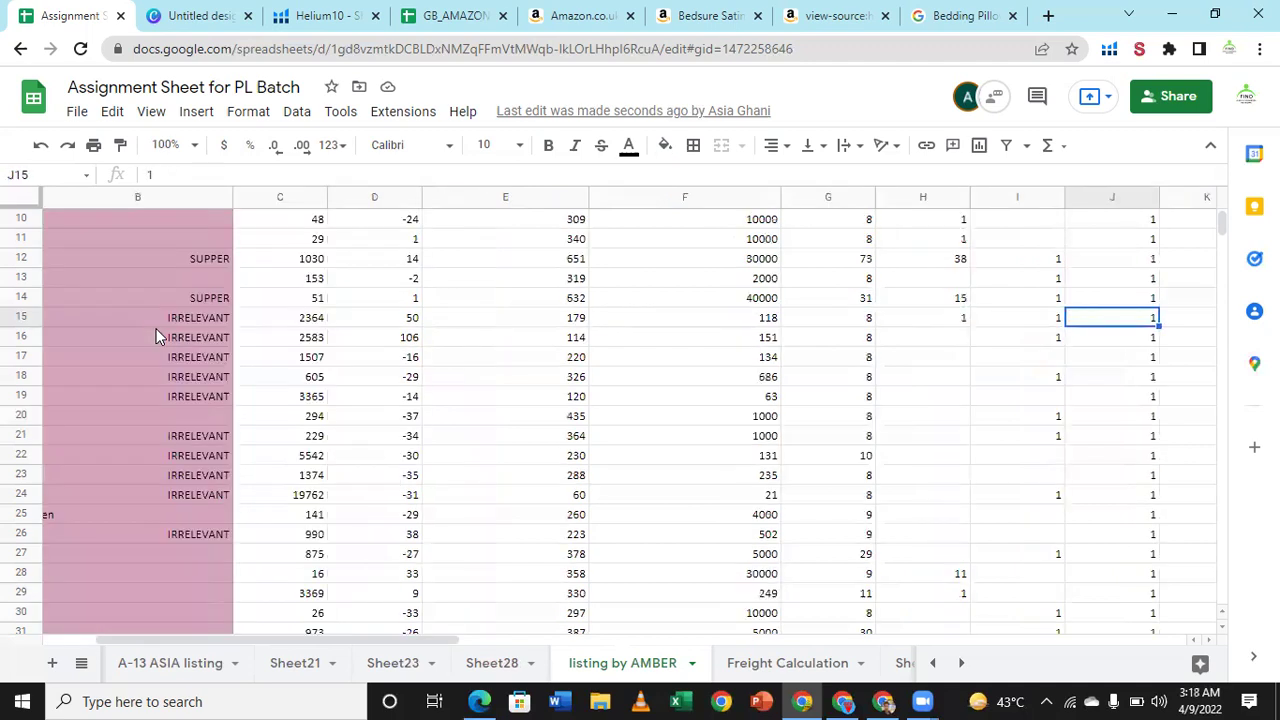
pyautogui.press('Right')
pyautogui.press('Right')
pyautogui.press('Right')
pyautogui.press('Right')
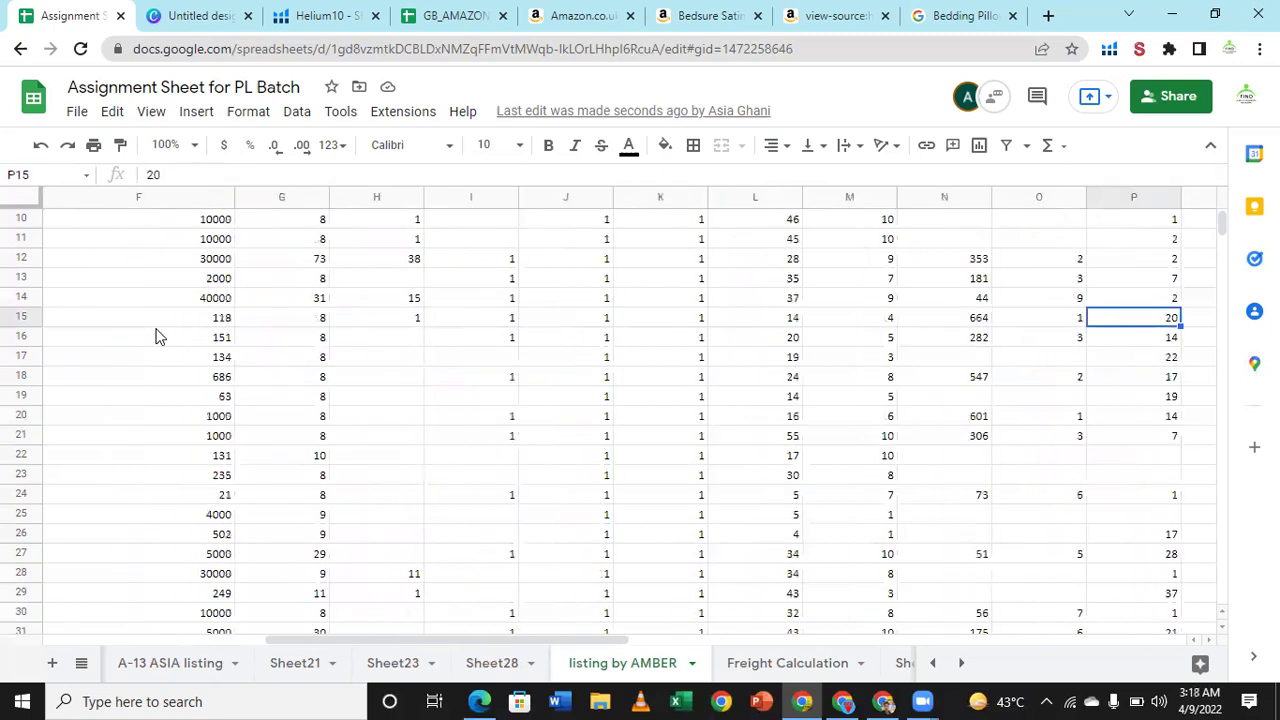
pyautogui.press('Right')
pyautogui.press('Right')
pyautogui.press('Right')
pyautogui.press('Right')
pyautogui.press('Right')
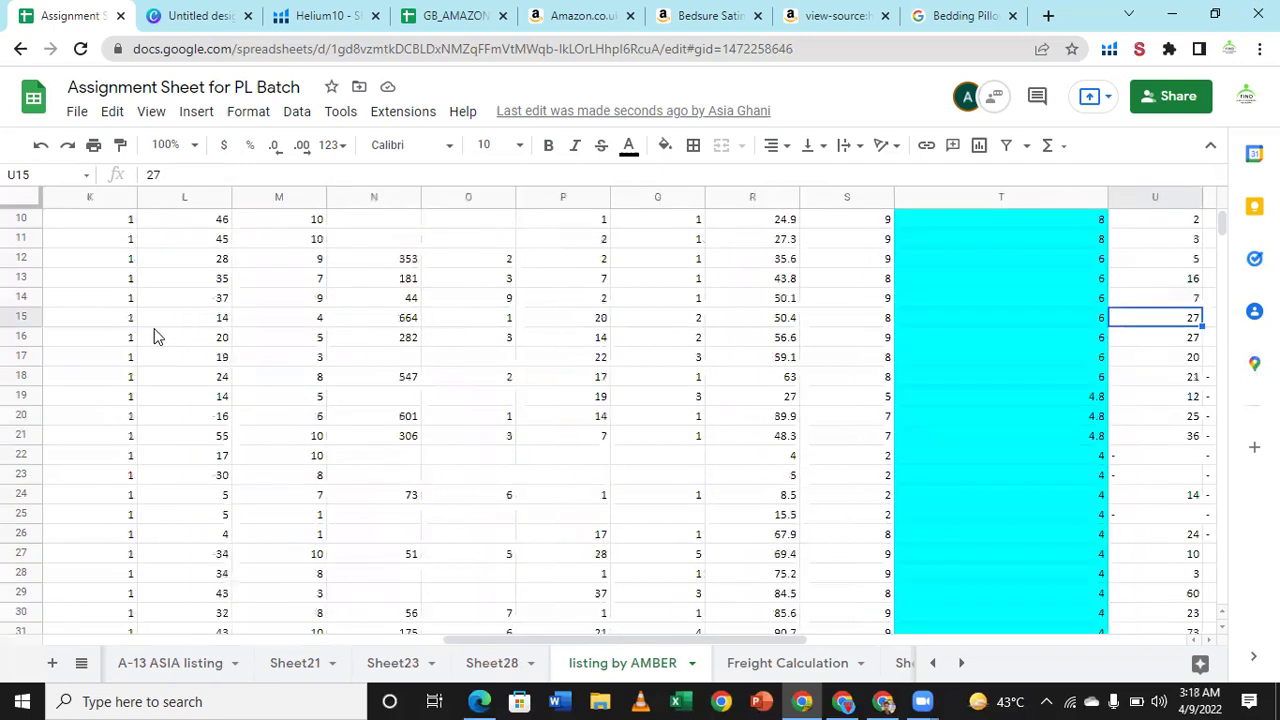
pyautogui.press('Left')
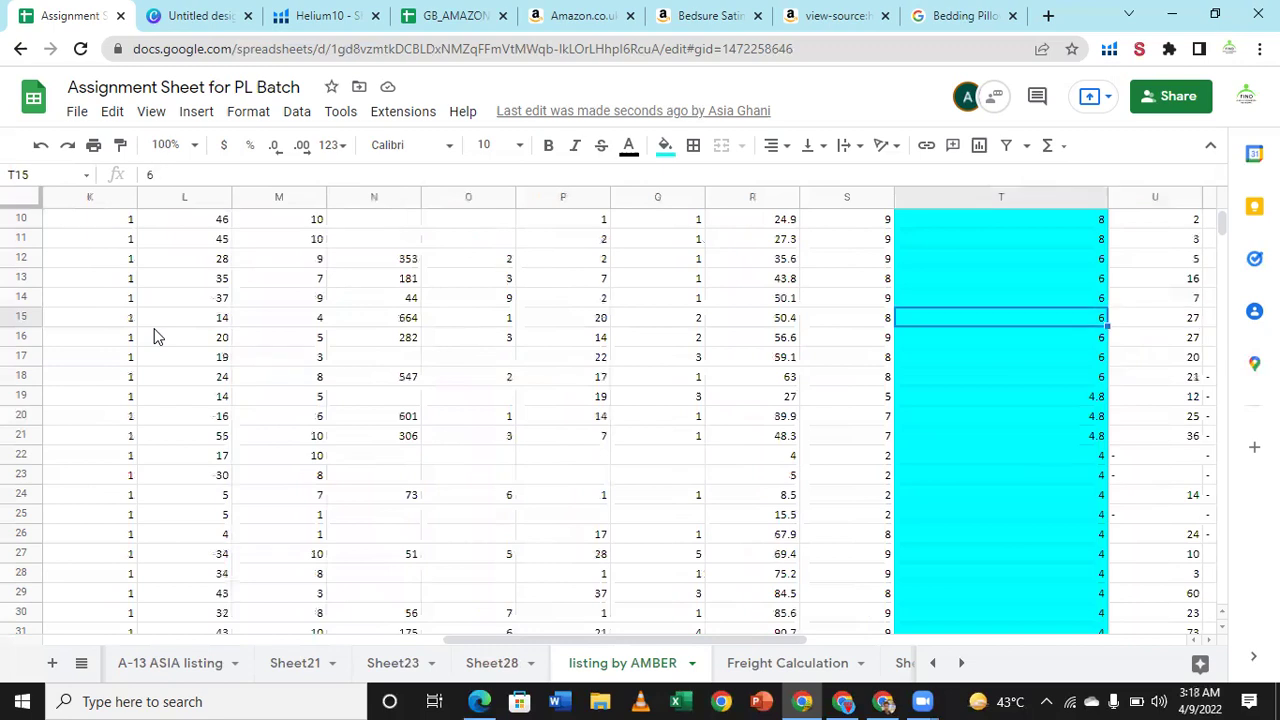
# Step: Examine the values in the cyan-highlighted column T from row 15 down to row 49
pyautogui.press('Down')
pyautogui.press('Down')
pyautogui.press('Down')
pyautogui.press('Down')
pyautogui.press('Down')
pyautogui.press('Down')
pyautogui.press('Down')
pyautogui.press('Down')
pyautogui.press('Down')
pyautogui.press('Down')
pyautogui.press('Down')
pyautogui.press('Down')
pyautogui.press('Down')
pyautogui.press('Down')
pyautogui.press('Down')
pyautogui.press('Down')
pyautogui.press('Down')
pyautogui.press('Down')
pyautogui.press('Down')
pyautogui.press('Down')
pyautogui.press('Down')
pyautogui.press('Down')
pyautogui.press('Down')
pyautogui.press('Down')
pyautogui.press('Down')
pyautogui.press('Down')
pyautogui.press('Down')
pyautogui.press('Down')
pyautogui.press('Down')
pyautogui.press('Down')
pyautogui.press('Down')
pyautogui.press('Down')
pyautogui.press('Down')
pyautogui.press('Down')
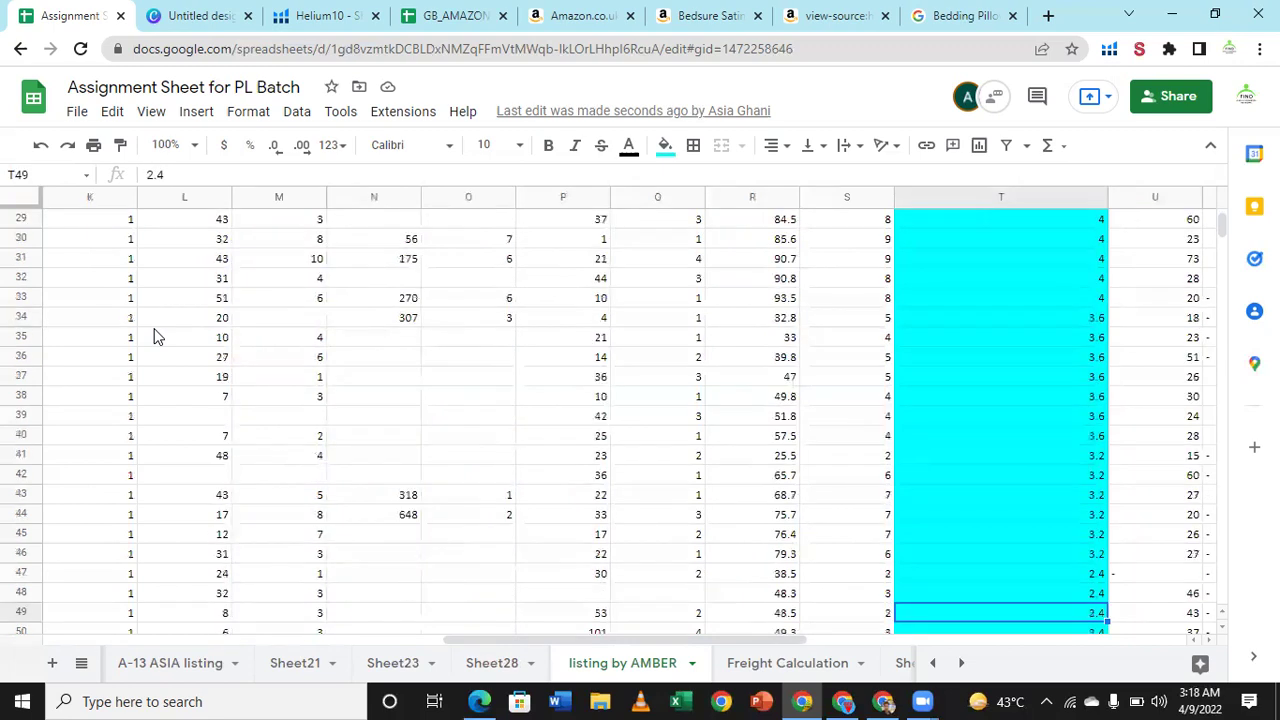
# Step: Compare the row 49 values in columns U to Y with the cyan-highlighted column T
pyautogui.press('Right')
pyautogui.press('Right')
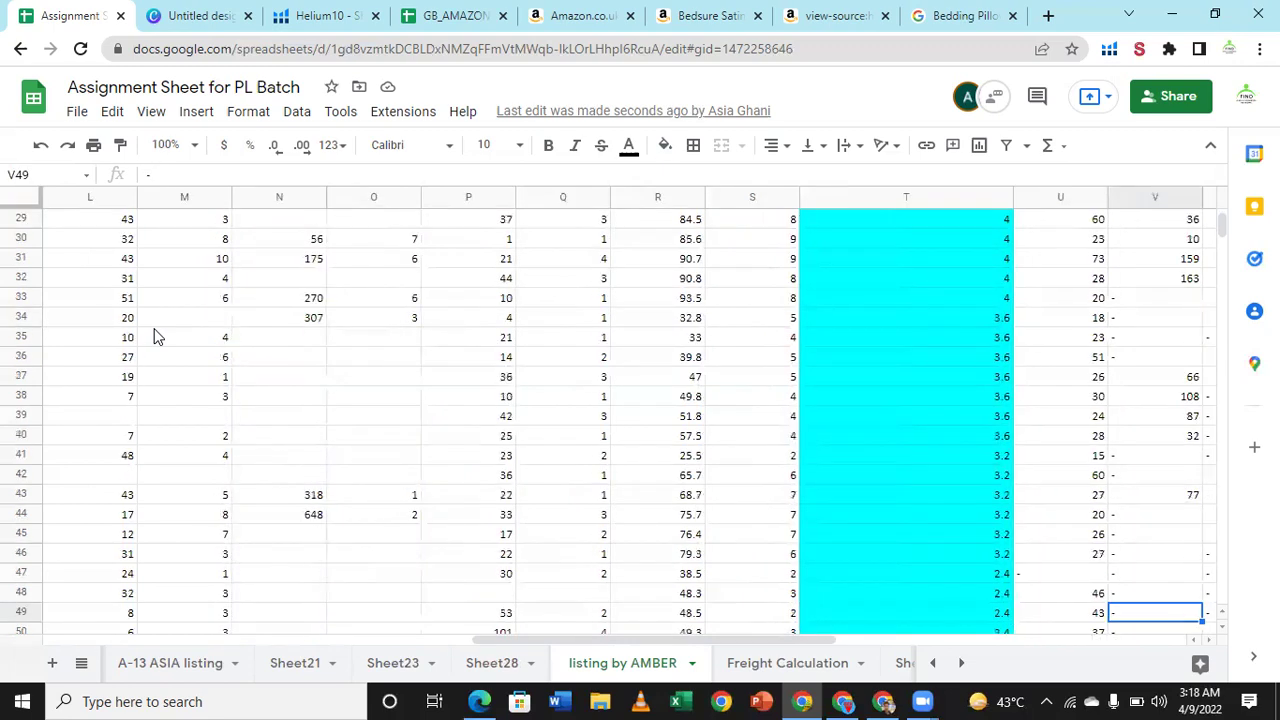
pyautogui.press('Right')
pyautogui.press('Right')
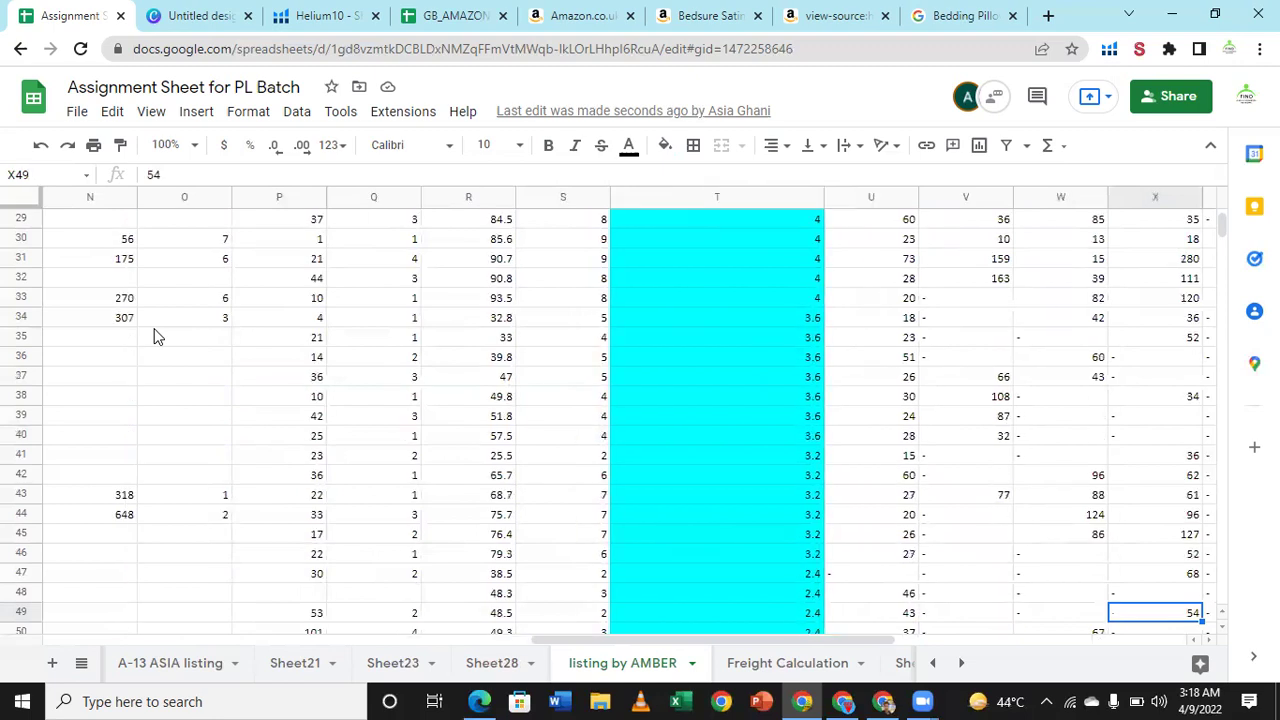
pyautogui.press('Left')
pyautogui.press('Left')
pyautogui.press('Left')
pyautogui.press('Left')
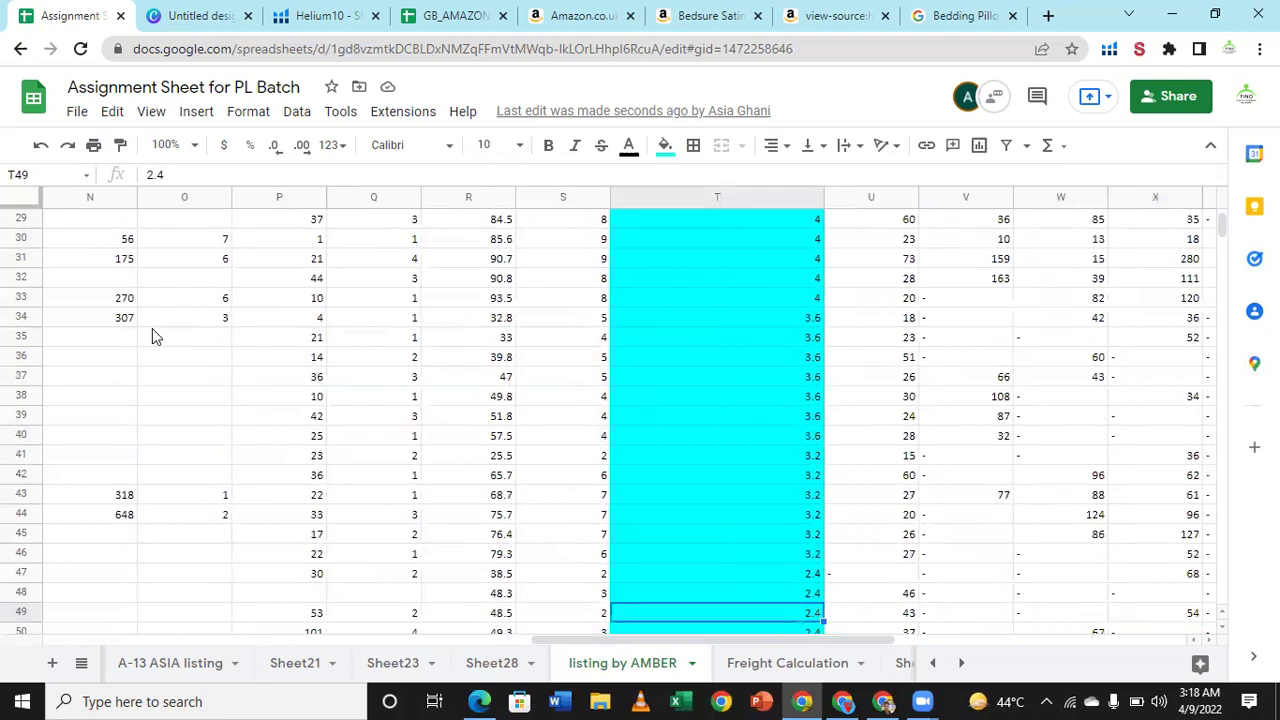
pyautogui.press('Right')
pyautogui.press('Right')
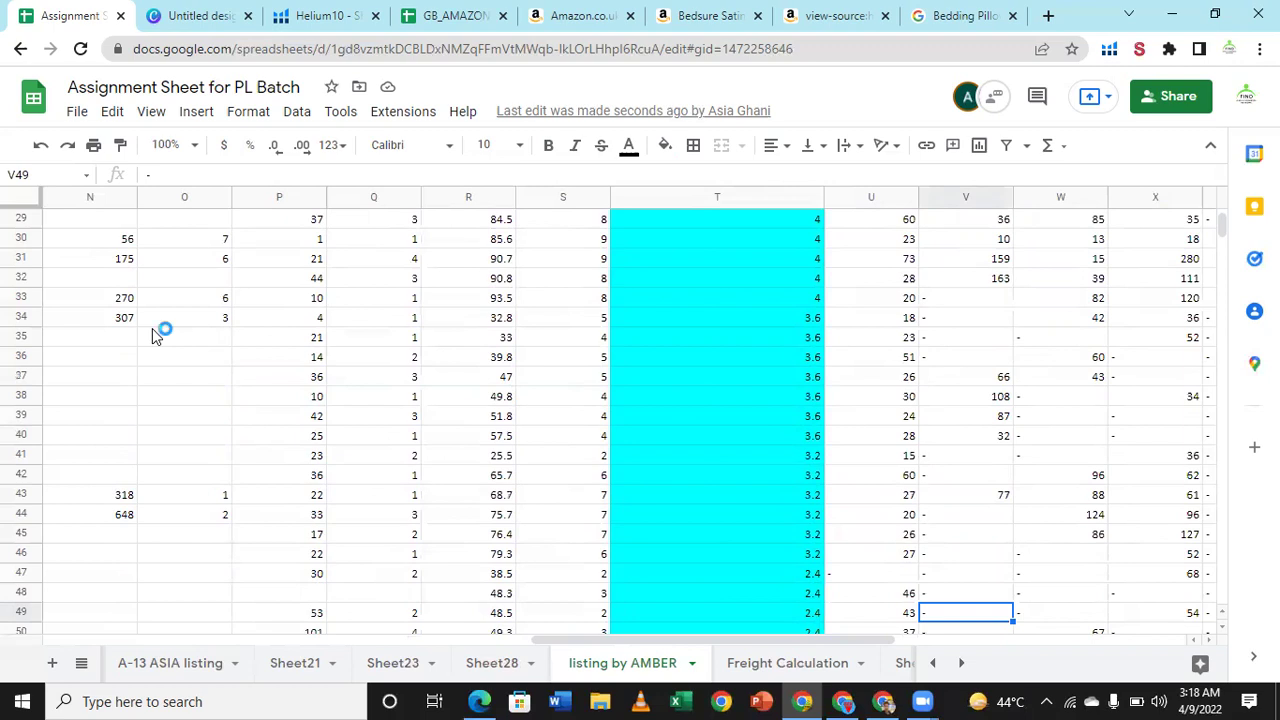
pyautogui.press('Right')
pyautogui.press('Right')
pyautogui.press('Right')
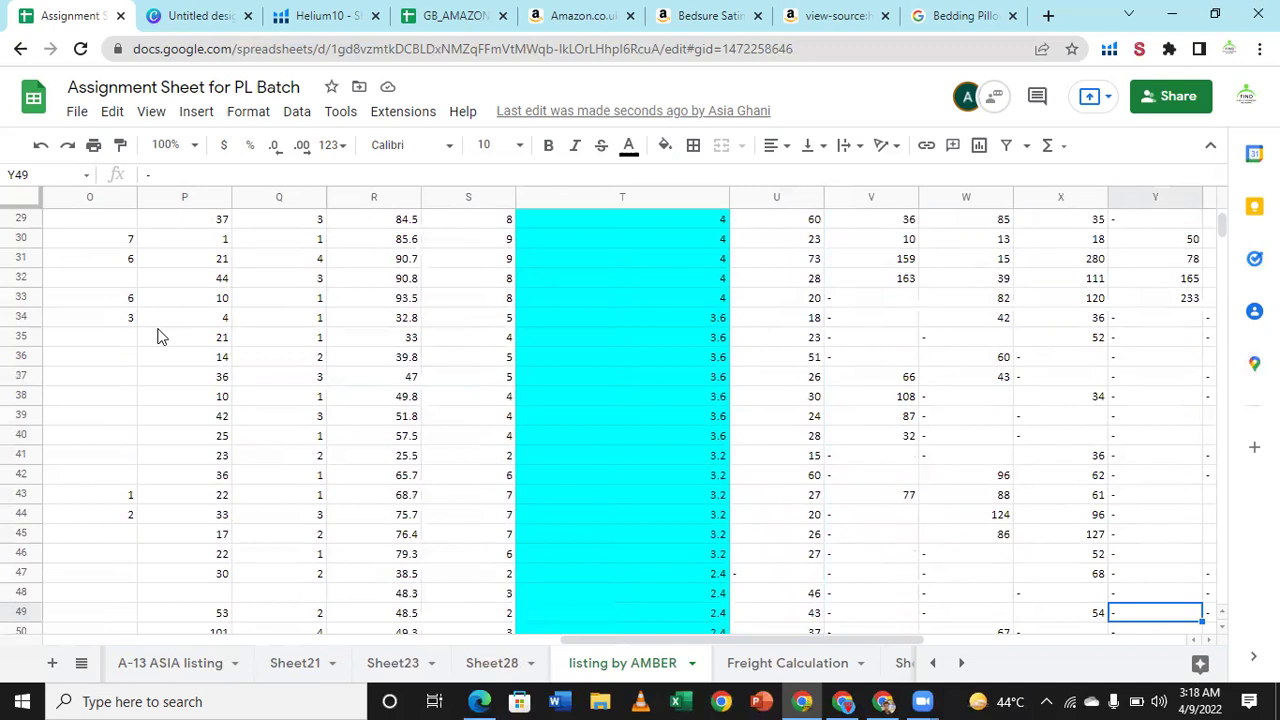
# Step: Examine the values in row 35 across the cyan-highlighted column T to column W
pyautogui.click(157, 336)
pyautogui.press('Right')
pyautogui.press('Right')
pyautogui.press('Right')
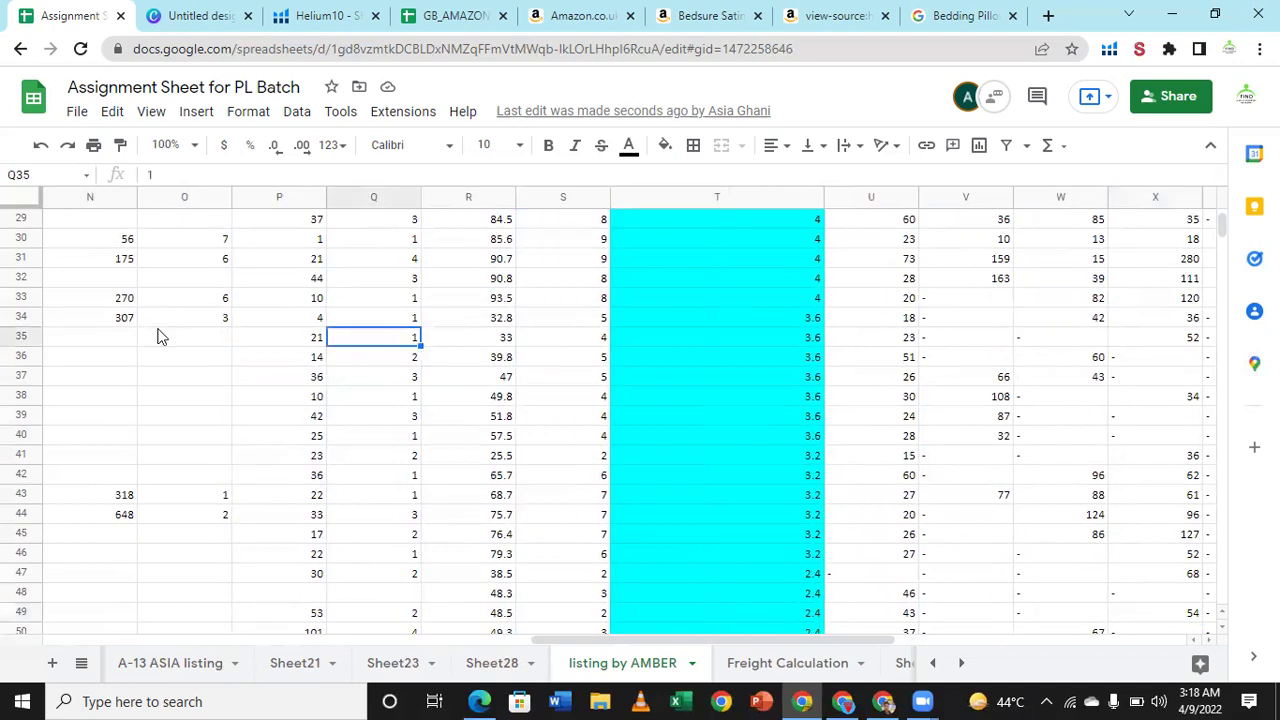
pyautogui.press('Right')
pyautogui.press('Right')
pyautogui.press('Right')
pyautogui.press('Right')
pyautogui.press('Right')
pyautogui.press('Right')
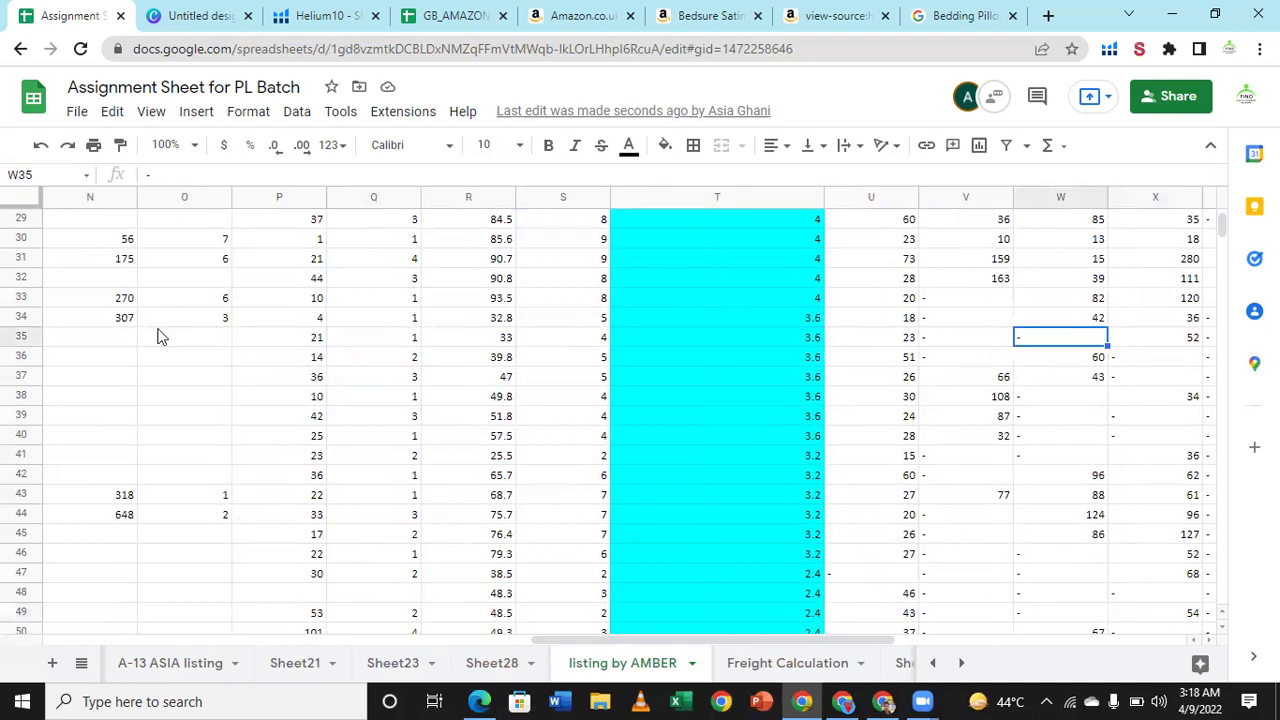
# Step: Examine the values in column X from row 35 down to row 49
pyautogui.press('Left')
pyautogui.press('Left')
pyautogui.press('Right')
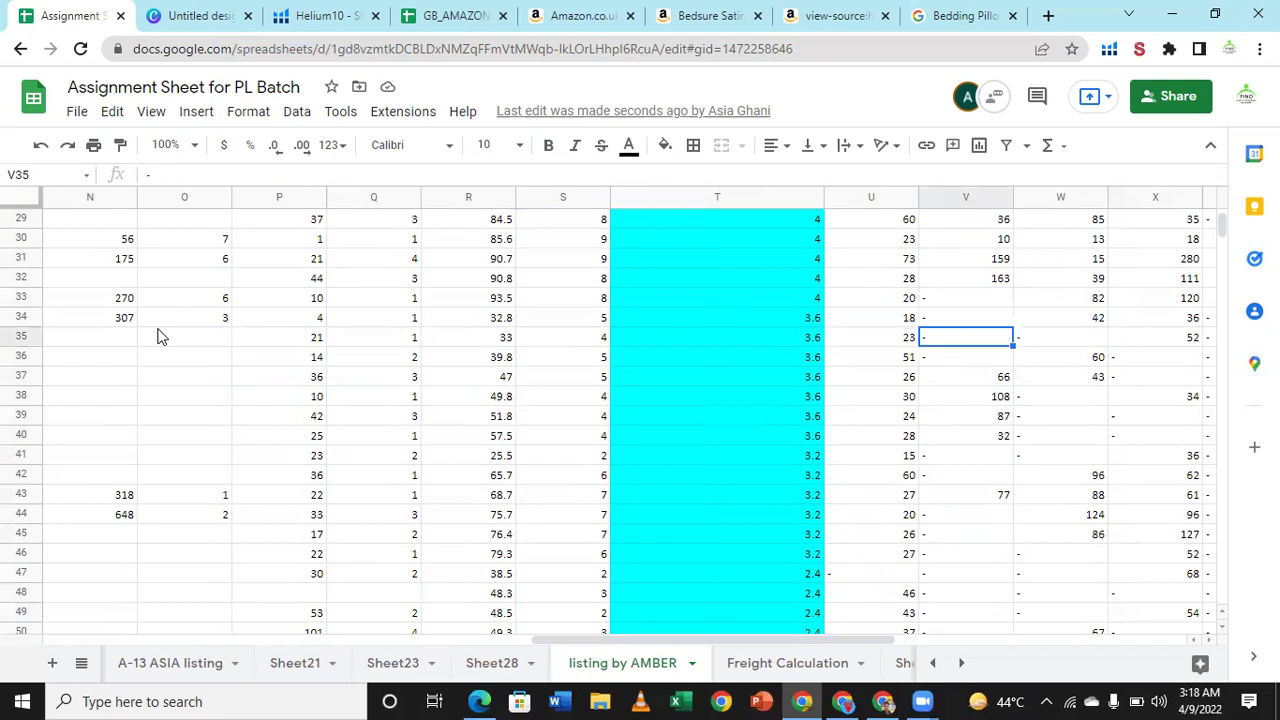
pyautogui.press('Right')
pyautogui.press('Right')
pyautogui.press('Down')
pyautogui.press('Down')
pyautogui.press('Down')
pyautogui.press('Down')
pyautogui.press('Down')
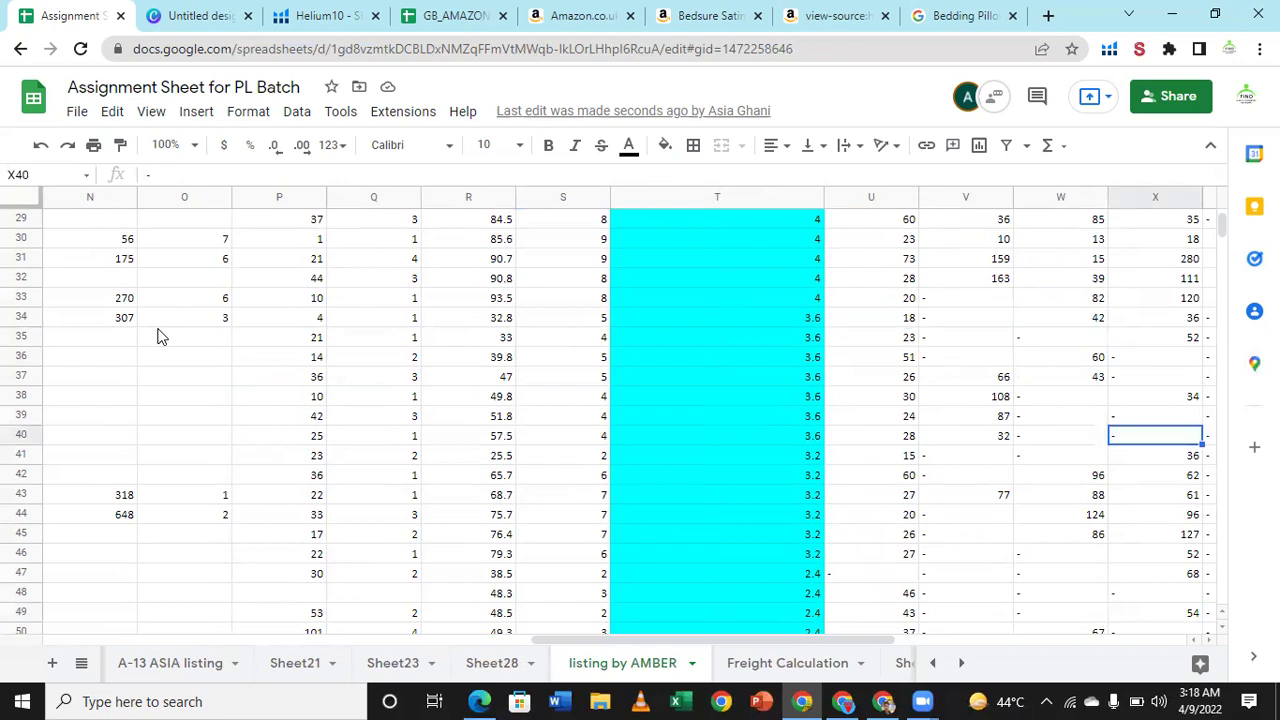
pyautogui.press('Down')
pyautogui.press('Down')
pyautogui.press('Down')
pyautogui.press('Down')
pyautogui.press('Down')
pyautogui.press('Down')
pyautogui.press('Down')
pyautogui.press('Down')
pyautogui.press('Down')
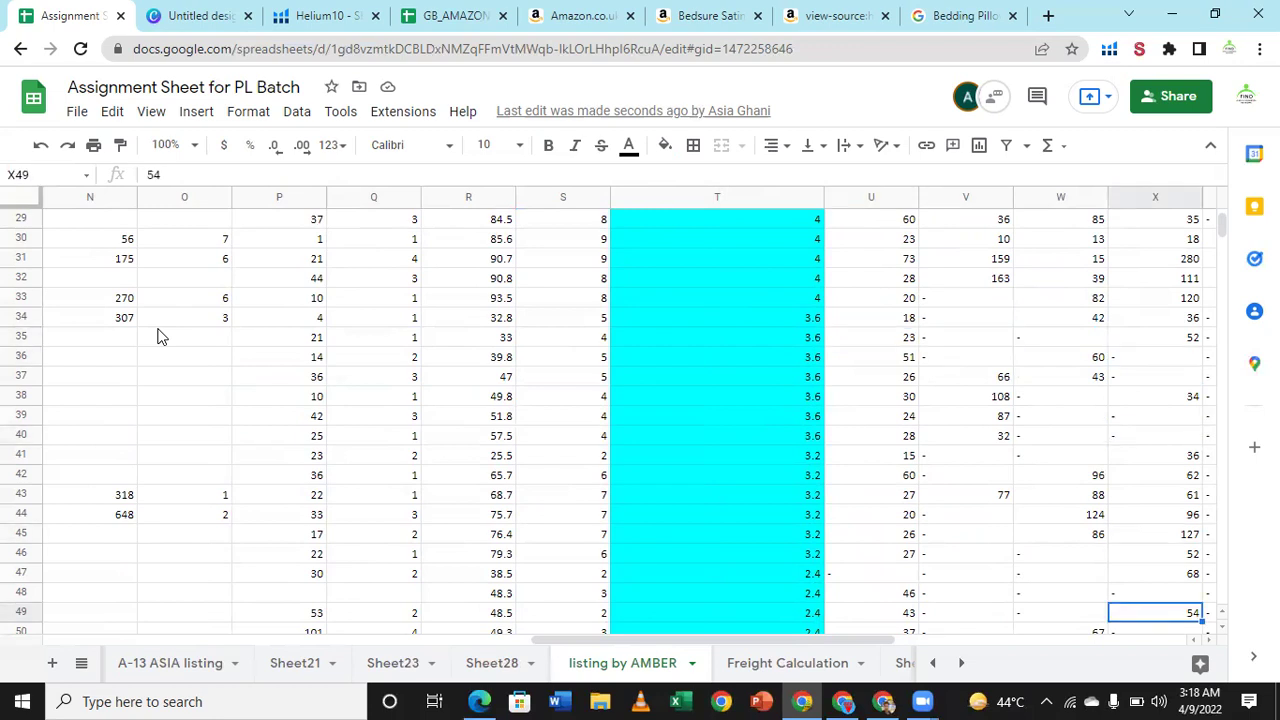
pyautogui.press('Down')
pyautogui.press('Up')
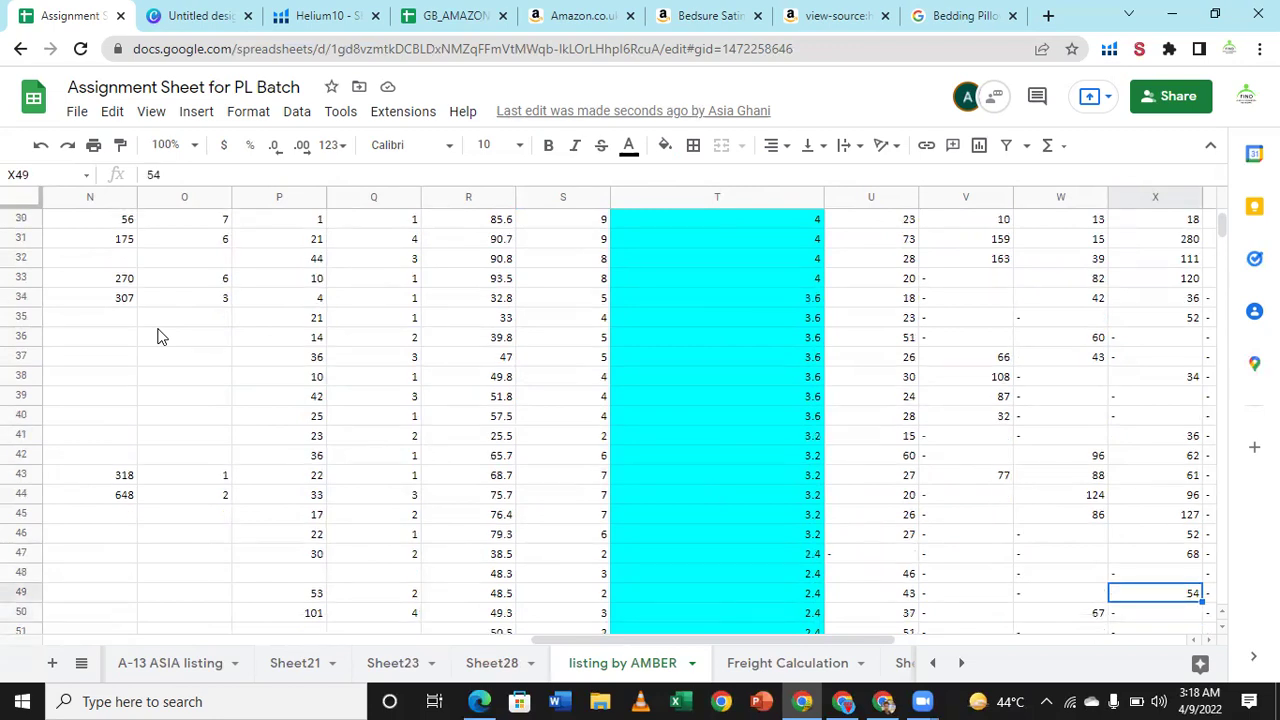
# Step: Examine the row 49 values from column Y across to the empty column AD
pyautogui.press('Right')
pyautogui.press('Right')
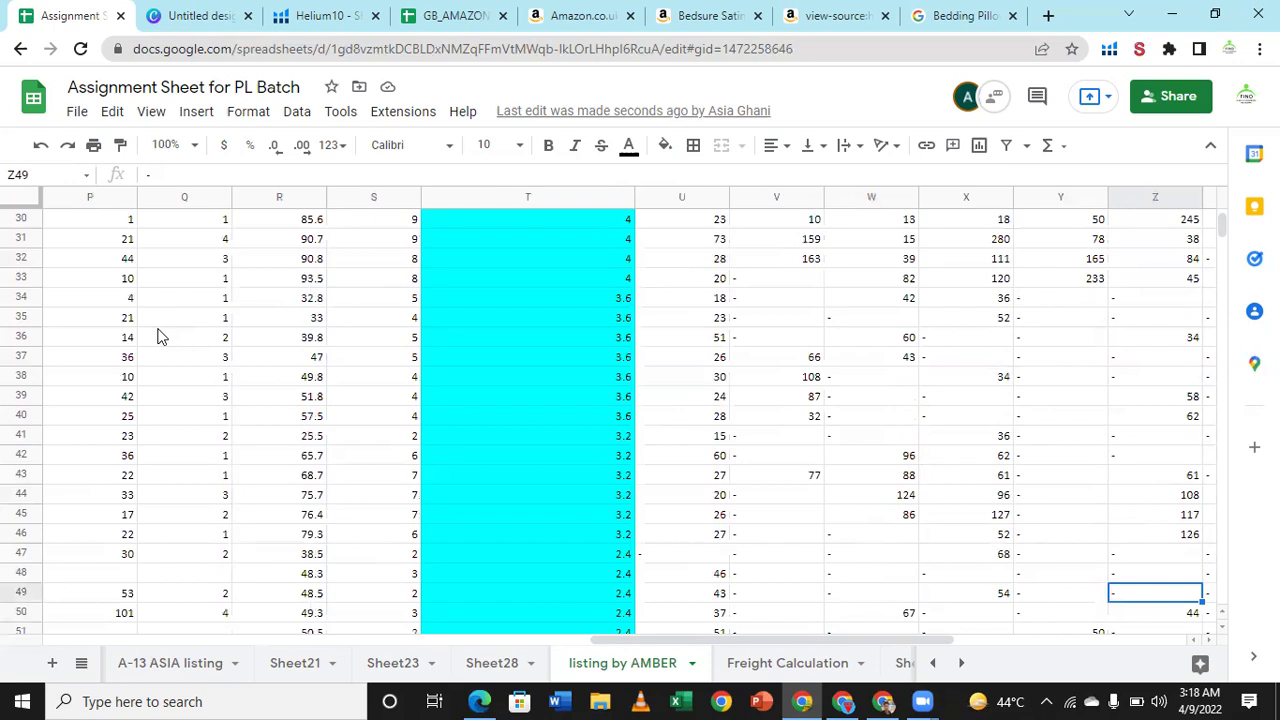
pyautogui.press('Right')
pyautogui.press('Right')
pyautogui.press('Right')
pyautogui.press('Right')
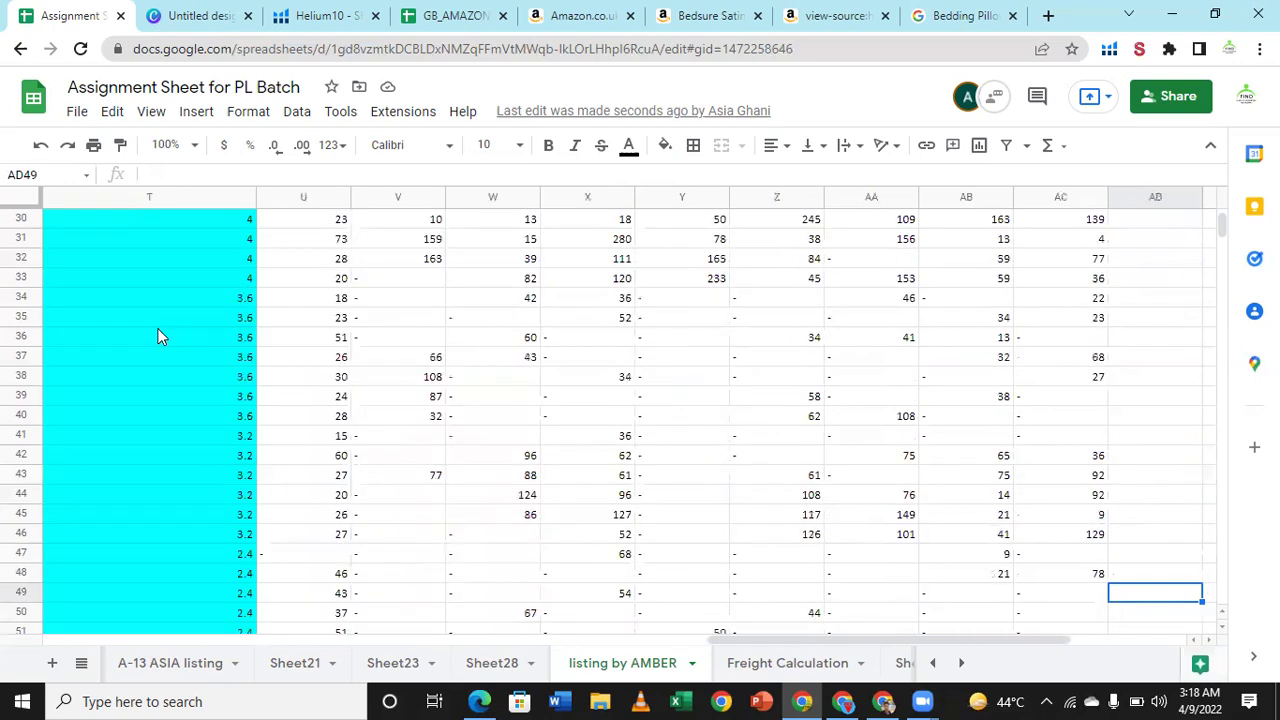
# Step: Examine the Competitor Performance Score column from row 36 up to its header in row 1
pyautogui.click(158, 336)
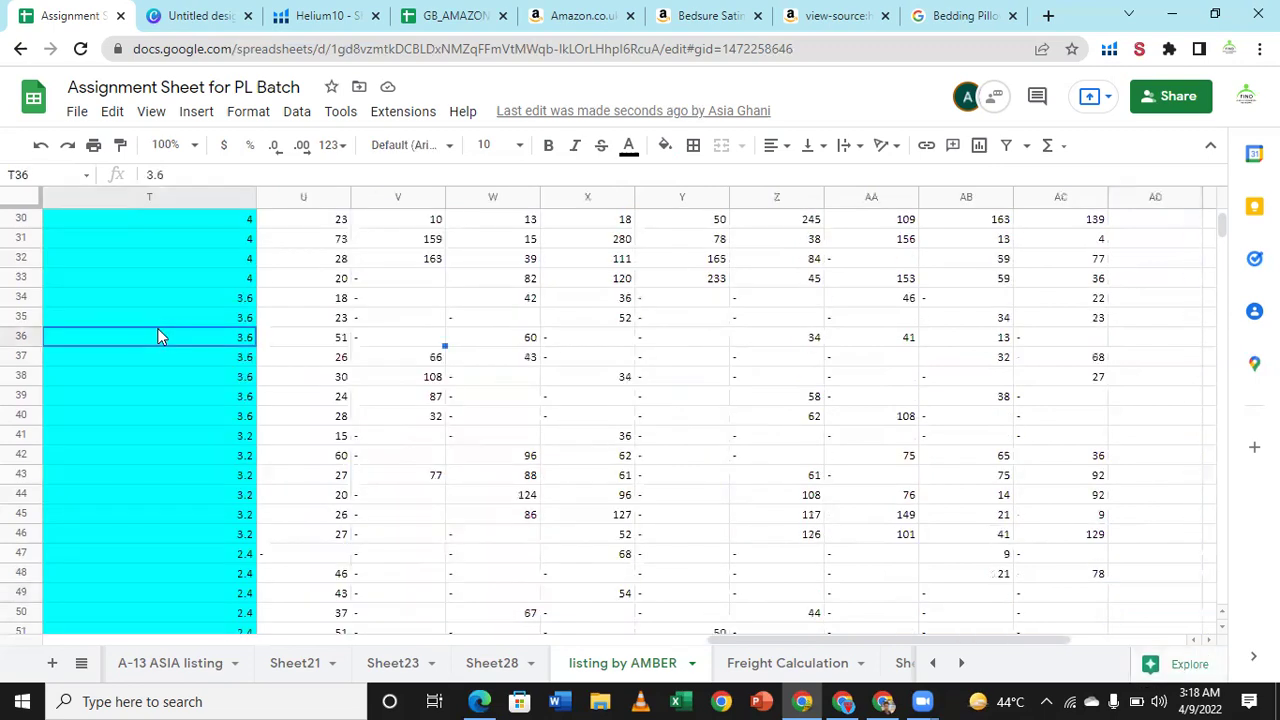
pyautogui.press('Left')
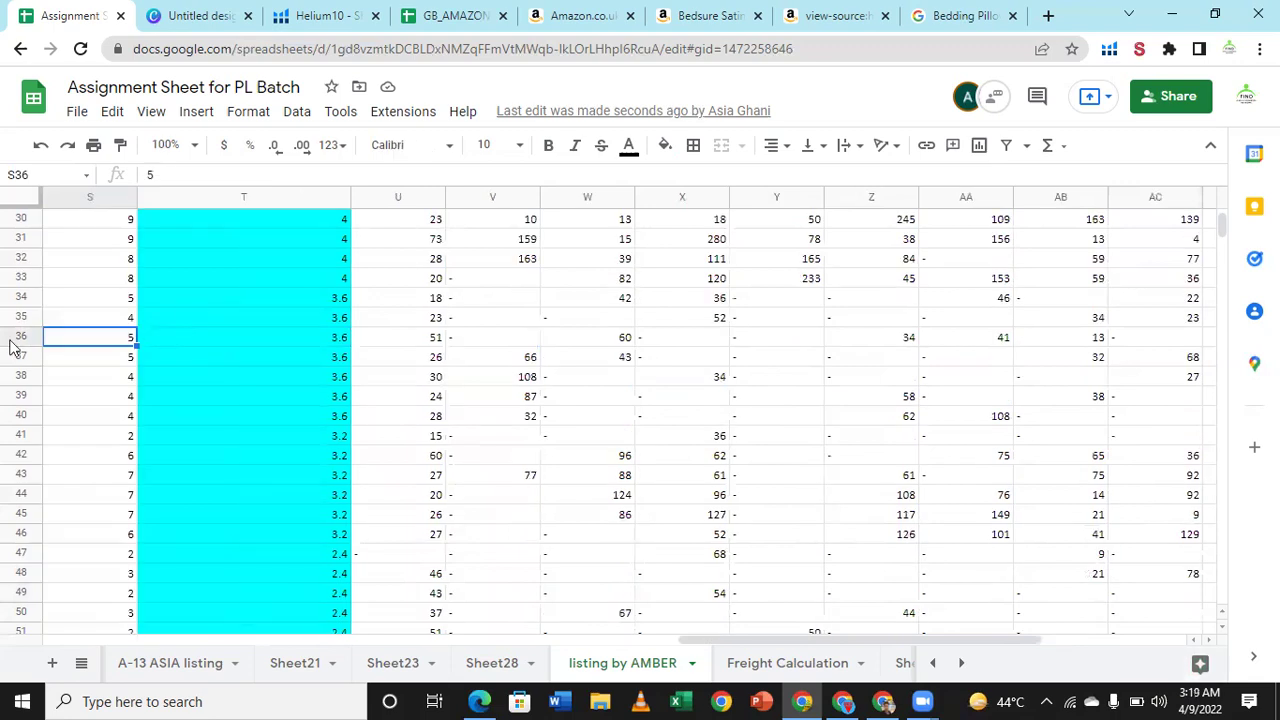
pyautogui.click(343, 262)
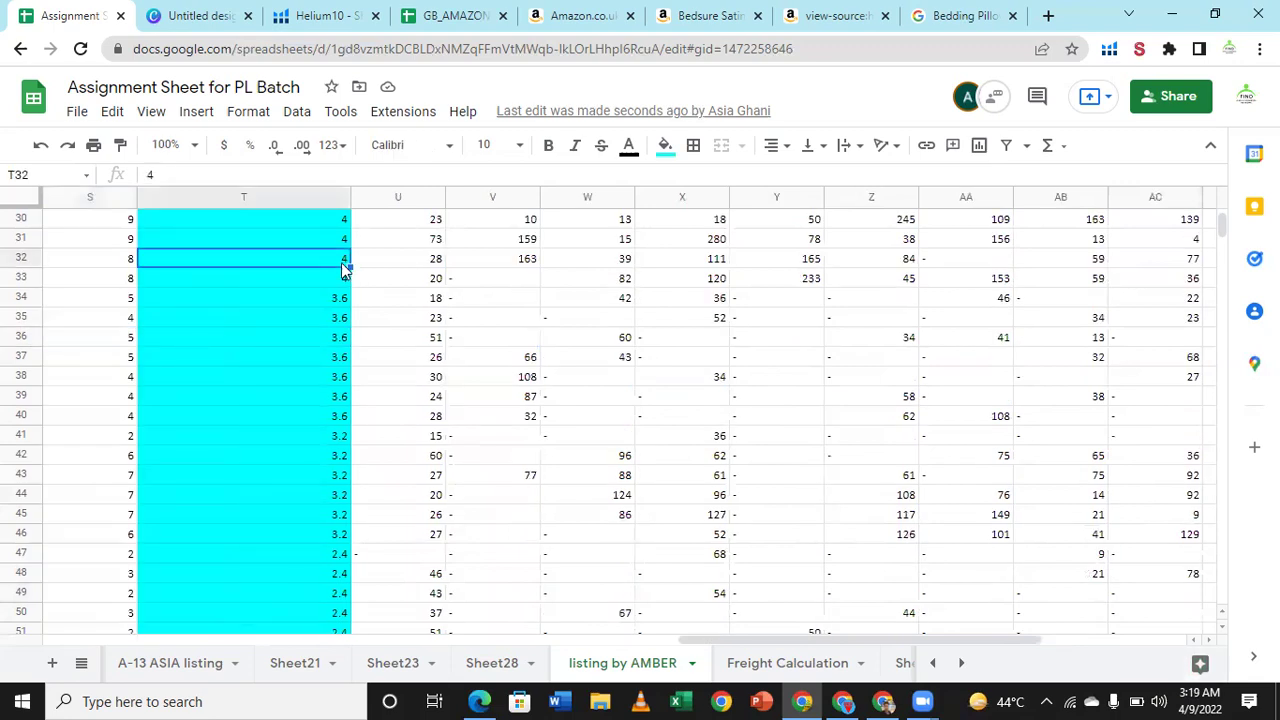
pyautogui.press('Up')
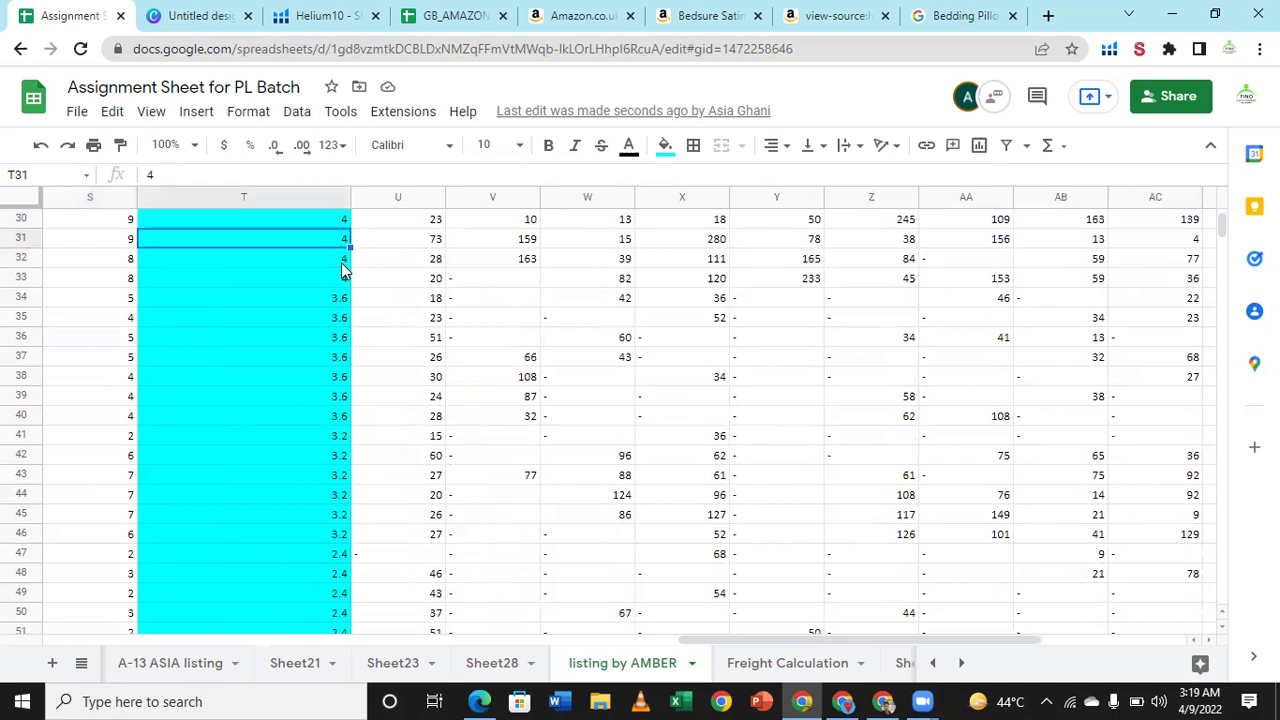
pyautogui.press('Up')
pyautogui.press('Up')
pyautogui.press('Up')
pyautogui.press('Up')
pyautogui.press('Up')
pyautogui.press('Up')
pyautogui.press('Up')
pyautogui.press('Up')
pyautogui.press('Up')
pyautogui.press('Up')
pyautogui.press('Up')
pyautogui.press('Up')
pyautogui.press('Up')
pyautogui.press('Up')
pyautogui.press('Up')
pyautogui.press('Up')
pyautogui.press('Up')
pyautogui.press('Up')
pyautogui.press('Up')
pyautogui.press('Up')
pyautogui.press('Up')
pyautogui.press('Up')
pyautogui.press('Up')
pyautogui.press('Up')
pyautogui.press('Up')
pyautogui.press('Up')
pyautogui.press('Up')
pyautogui.press('Up')
pyautogui.press('Up')
pyautogui.press('Up')
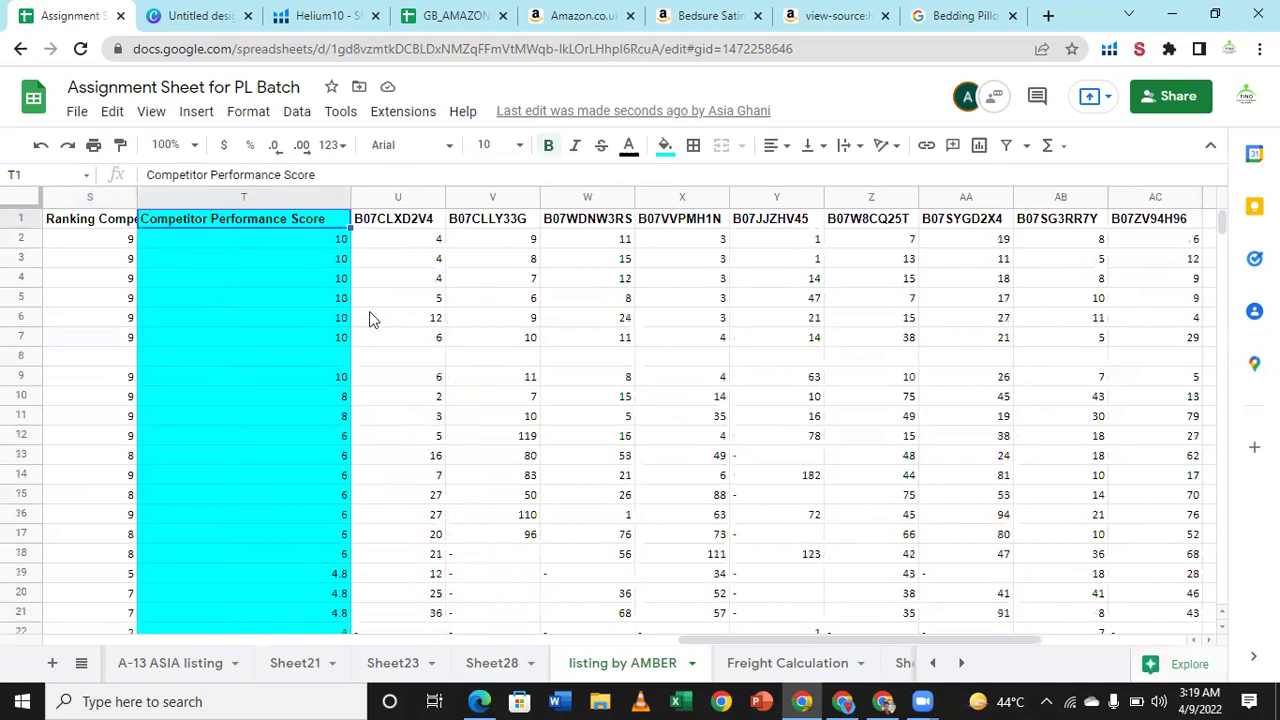
# Step: Freeze header row 1 of the keyword sheet and check that it stays in view
pyautogui.press('Left')
pyautogui.press('Home')
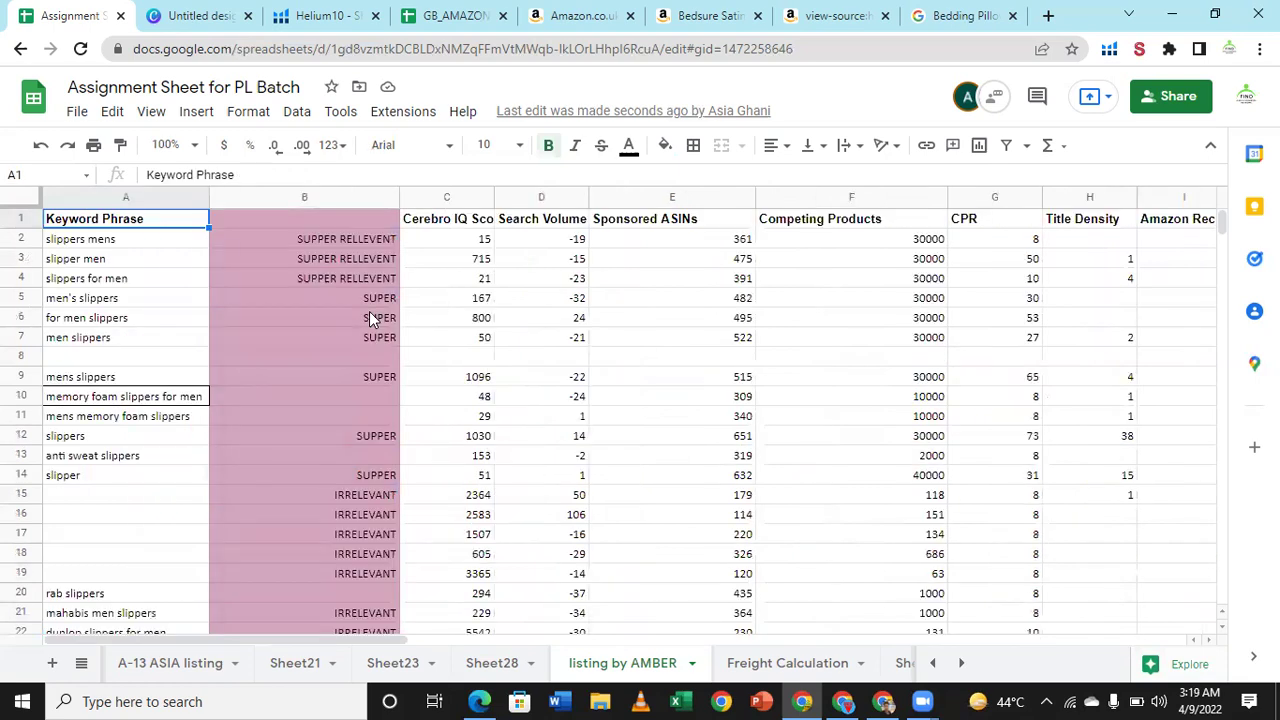
pyautogui.click(17, 220)
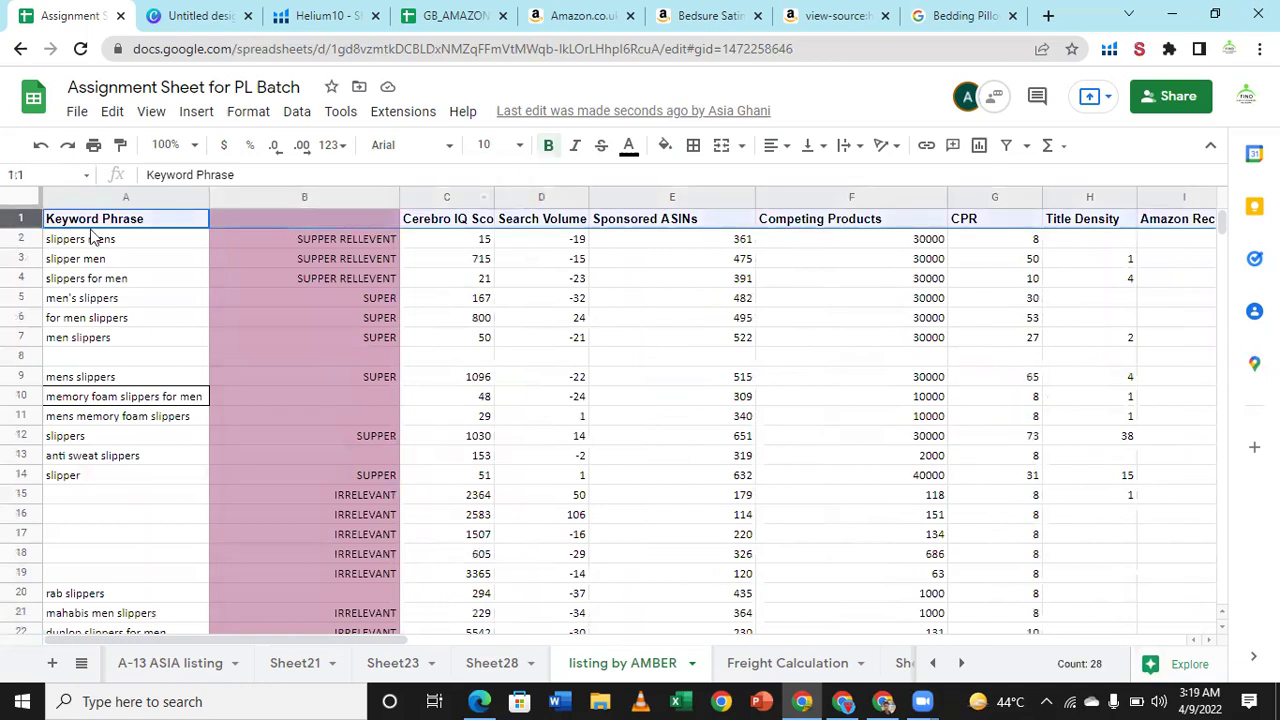
pyautogui.click(143, 117)
pyautogui.moveTo(190, 177)
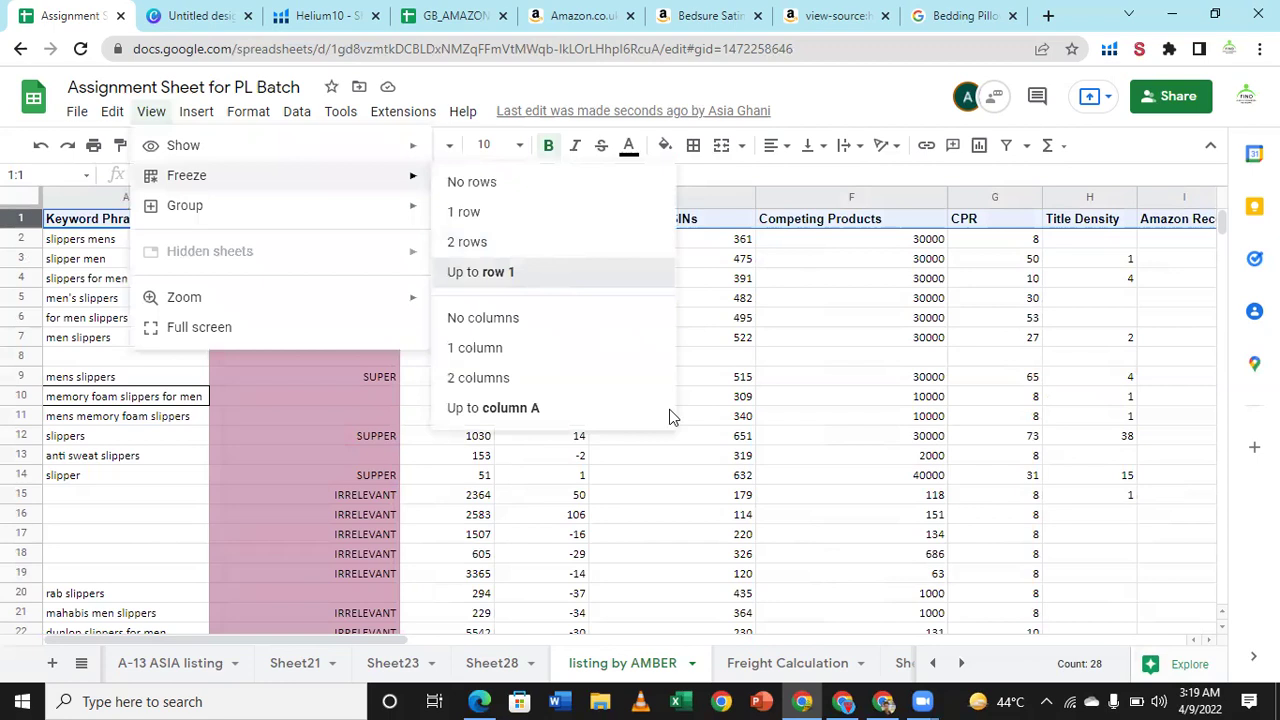
pyautogui.press('Return')
pyautogui.scroll(-2, 963, 470)
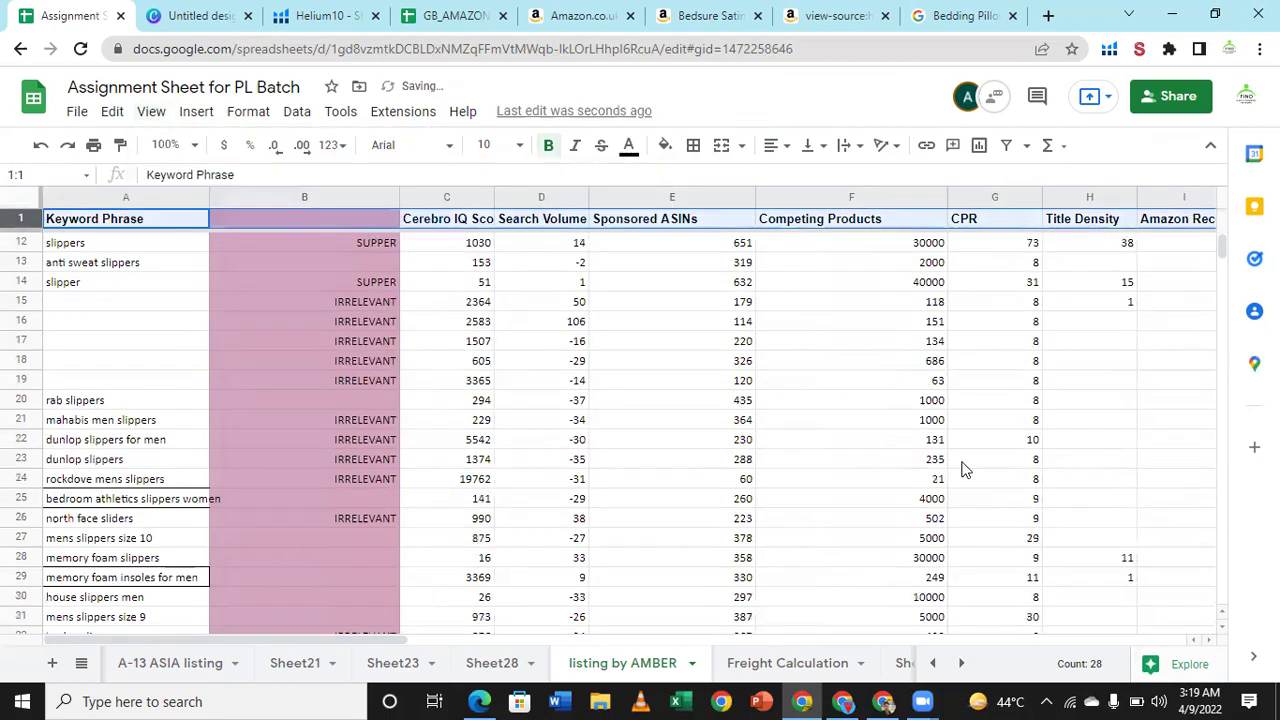
pyautogui.scroll(-2, 963, 470)
pyautogui.scroll(5, 238, 356)
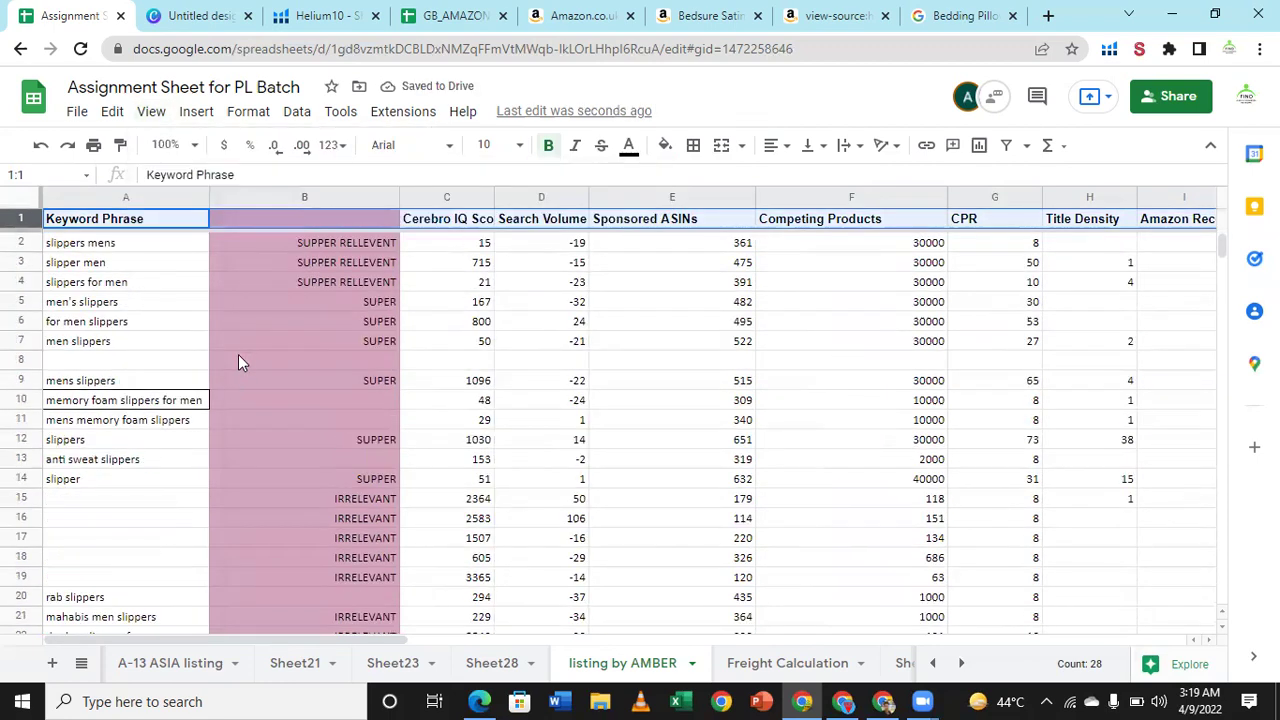
# Step: Examine the keyword phrases in column A and their relevance labels in column B down to about row 52
pyautogui.click(240, 358)
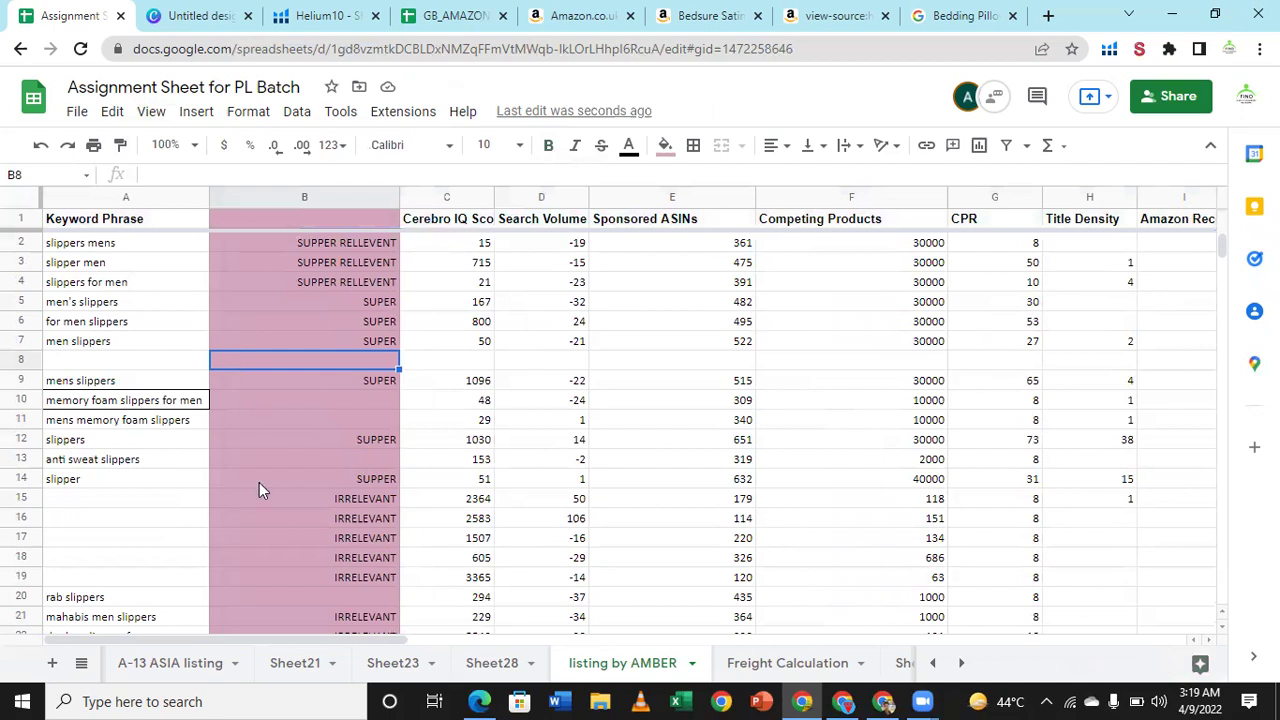
pyautogui.scroll(-1, 150, 480)
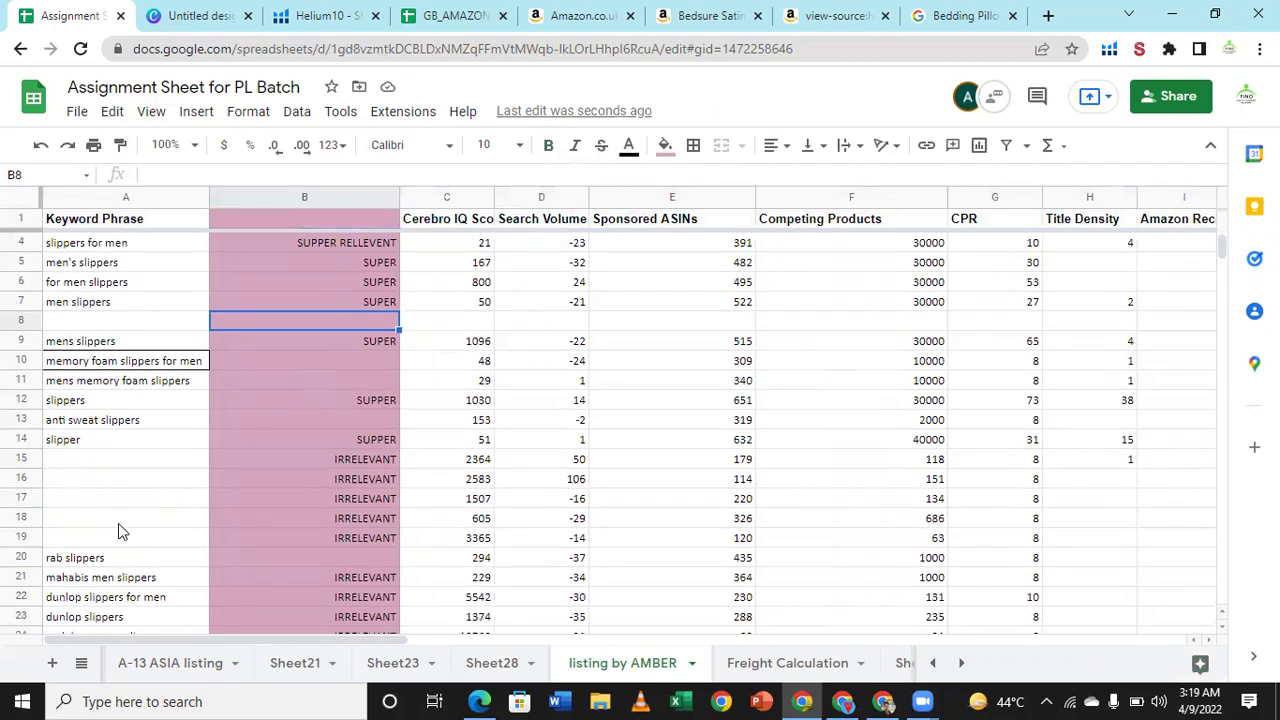
pyautogui.scroll(-2, 137, 486)
pyautogui.scroll(-2, 140, 517)
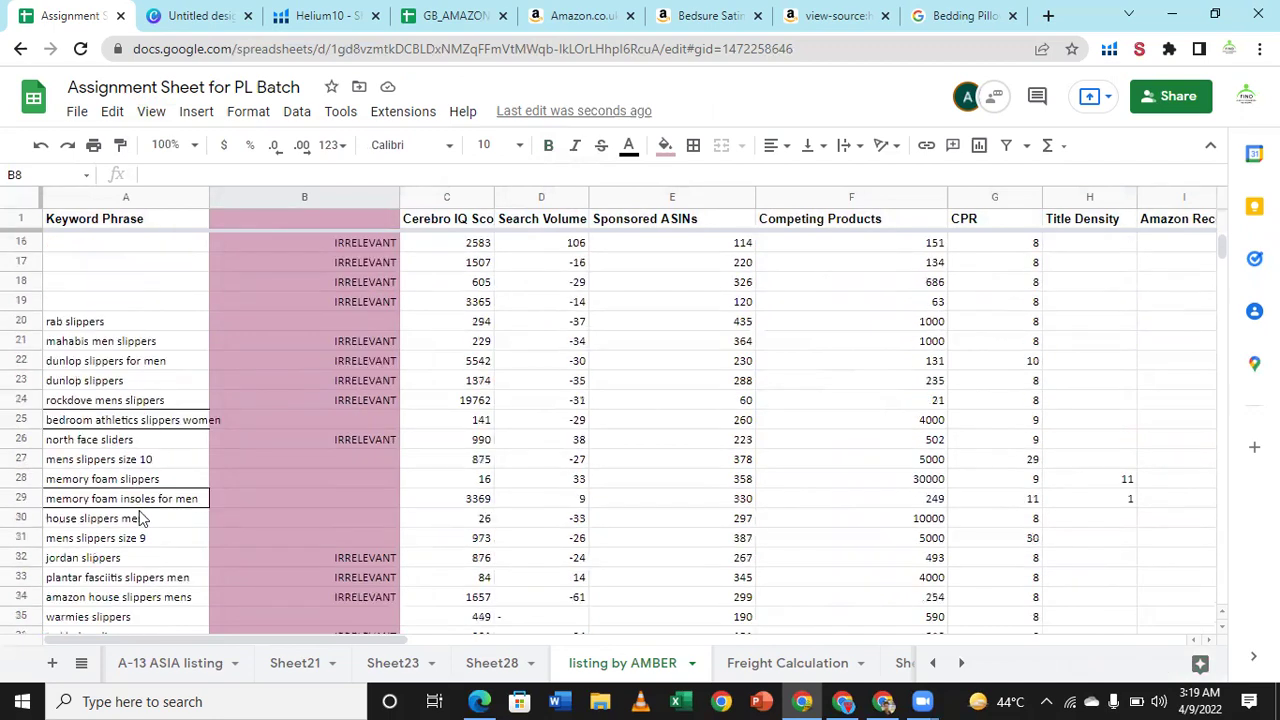
pyautogui.scroll(-2, 140, 518)
pyautogui.scroll(-4, 140, 521)
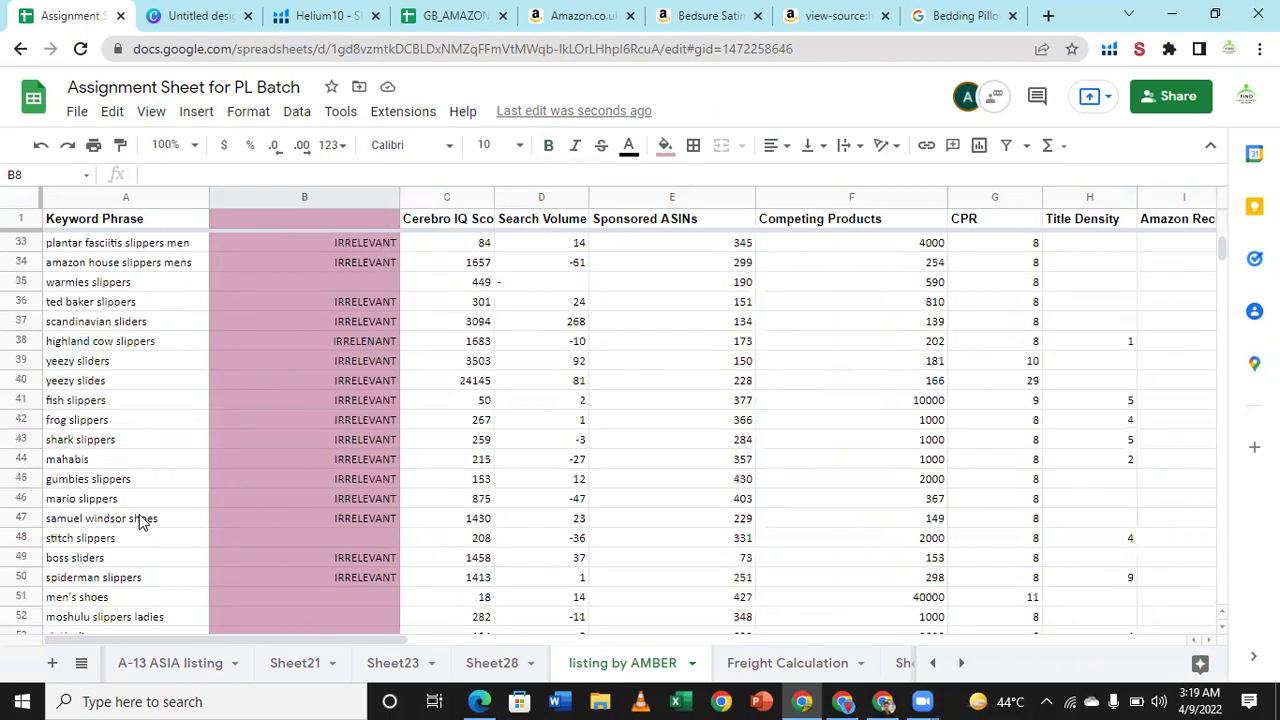
pyautogui.scroll(3, 140, 521)
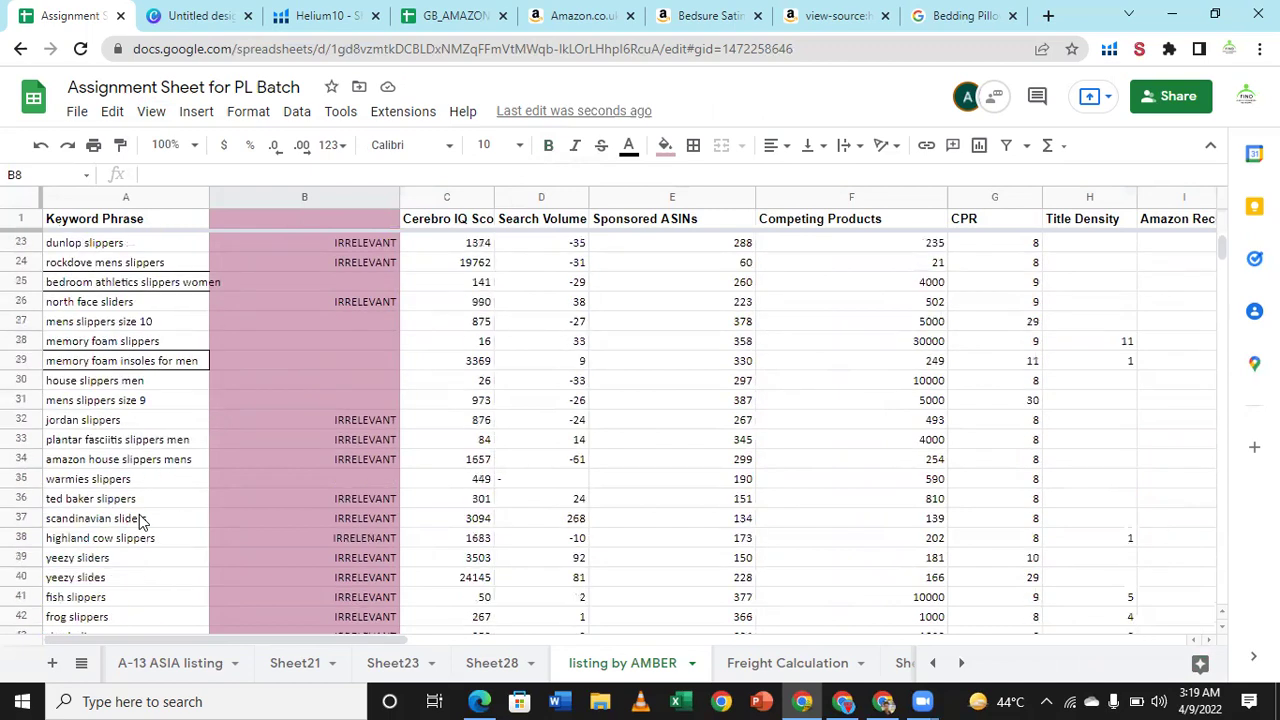
pyautogui.scroll(7, 140, 521)
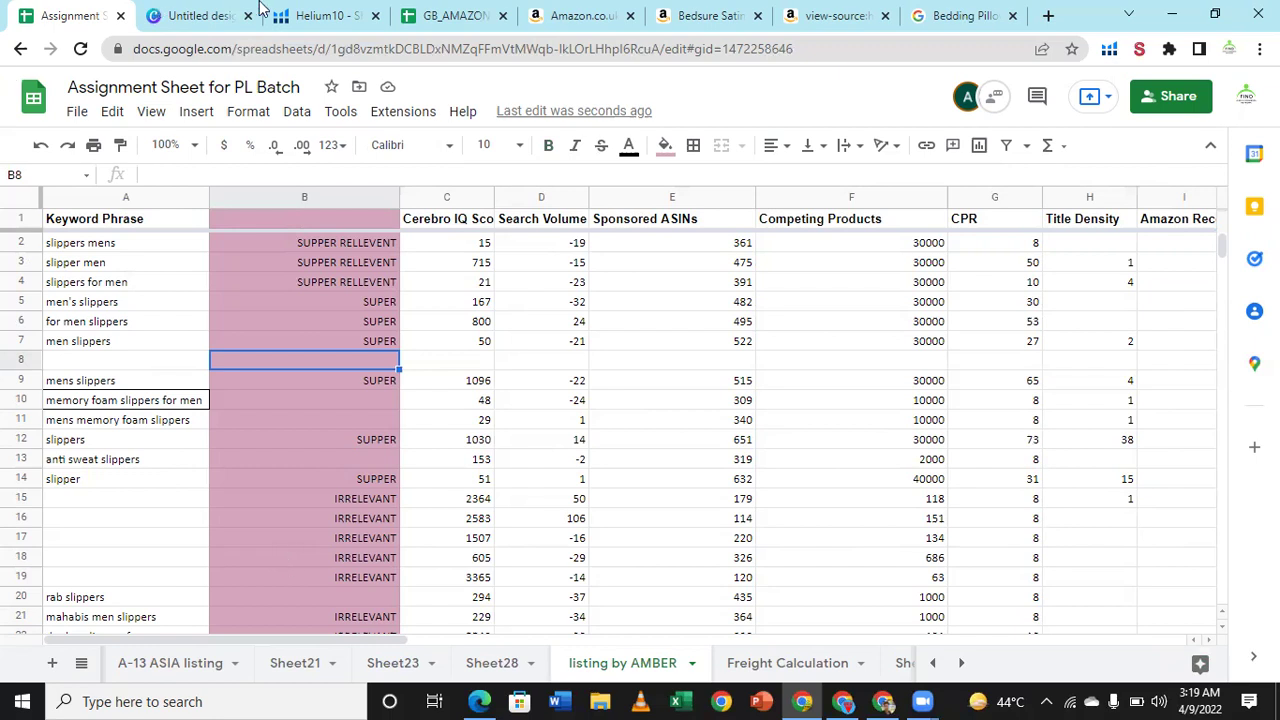
pyautogui.click(82, 664)
pyautogui.scroll(2, 137, 558)
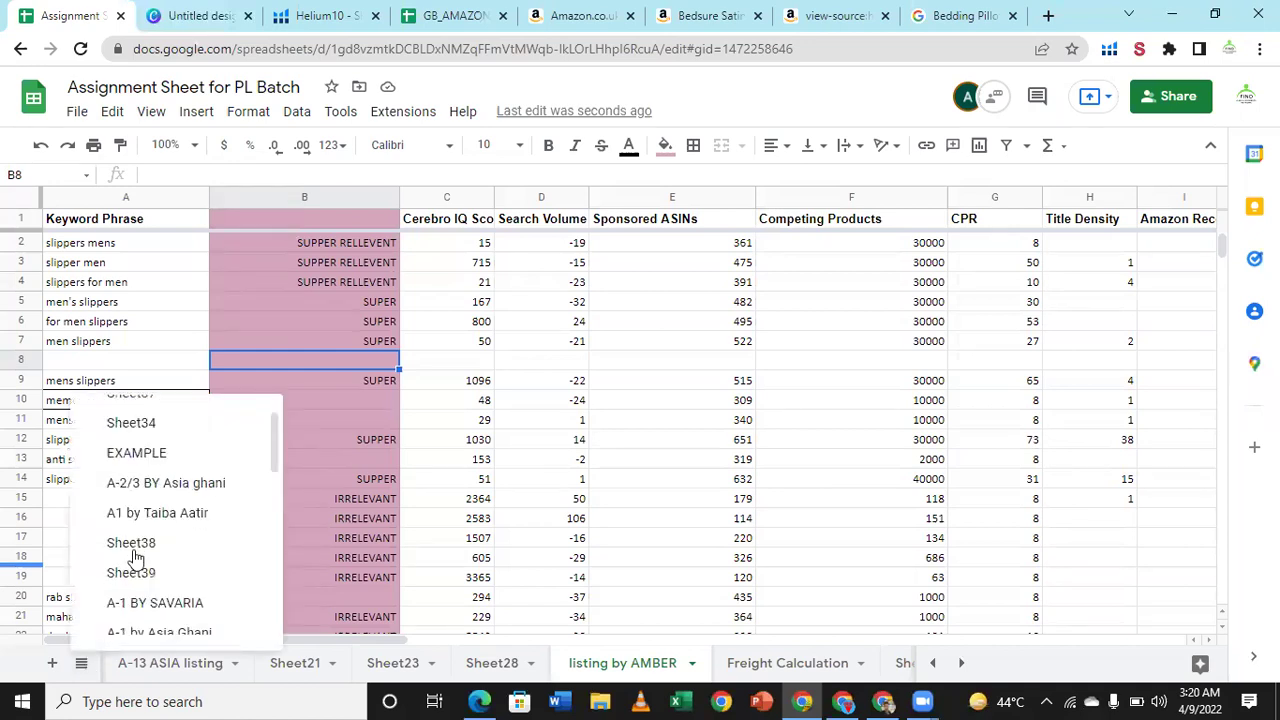
pyautogui.scroll(1, 137, 558)
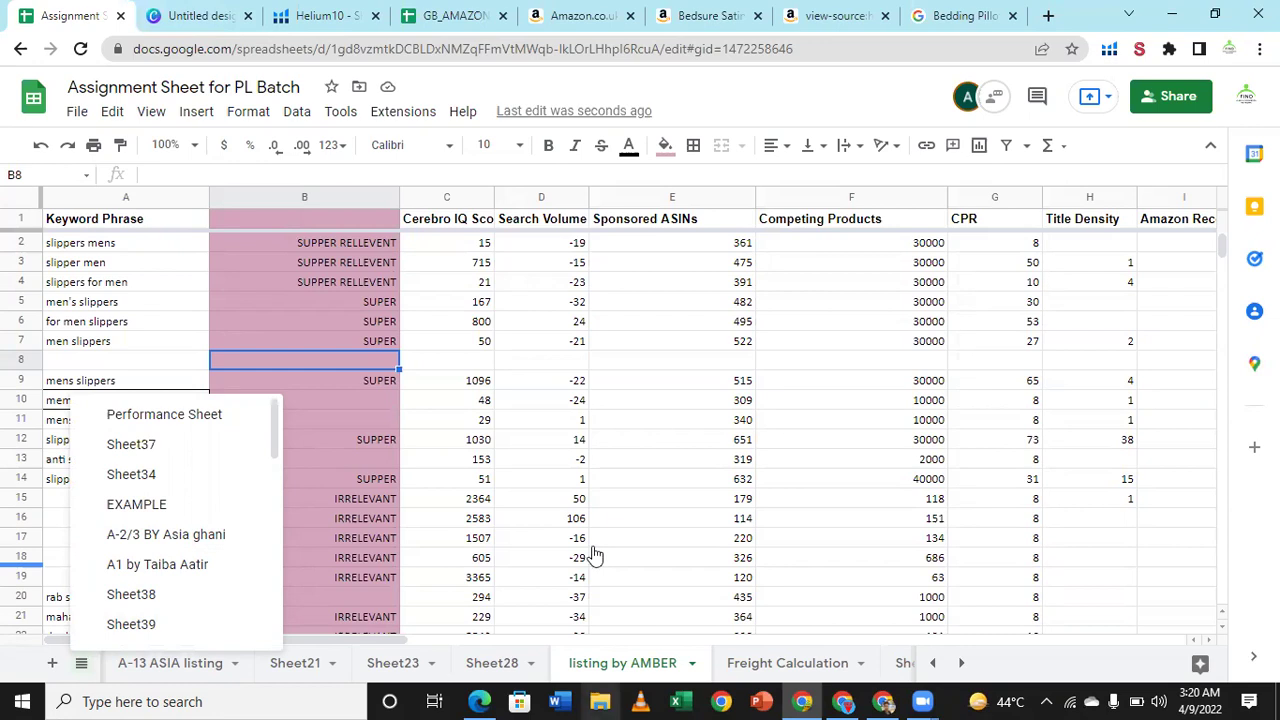
pyautogui.press('Escape')
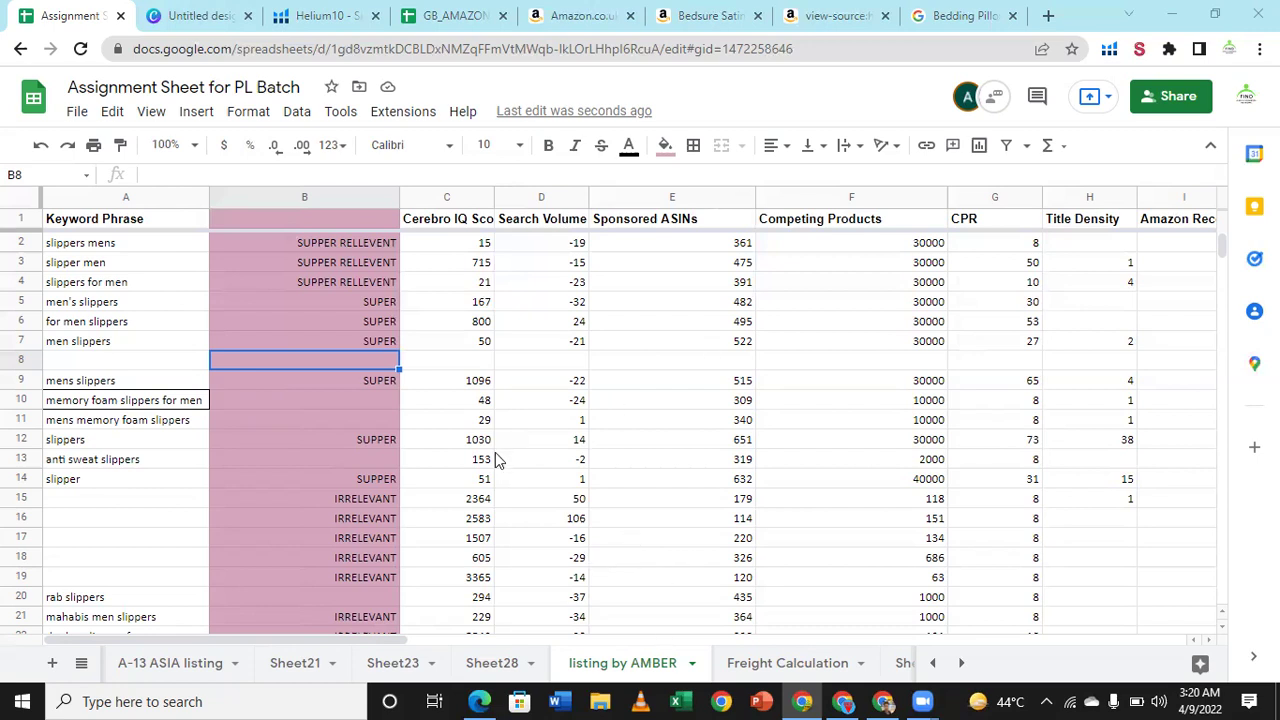
pyautogui.click(576, 467)
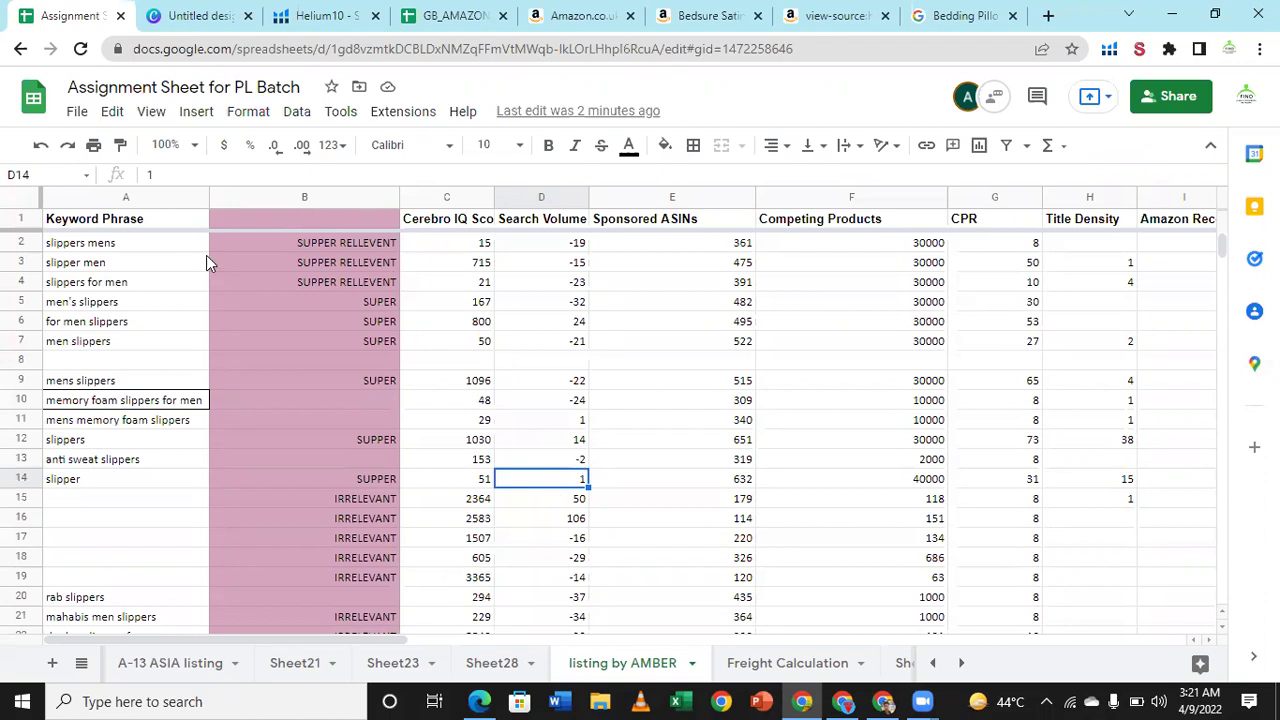
pyautogui.click(80, 665)
pyautogui.scroll(5, 129, 574)
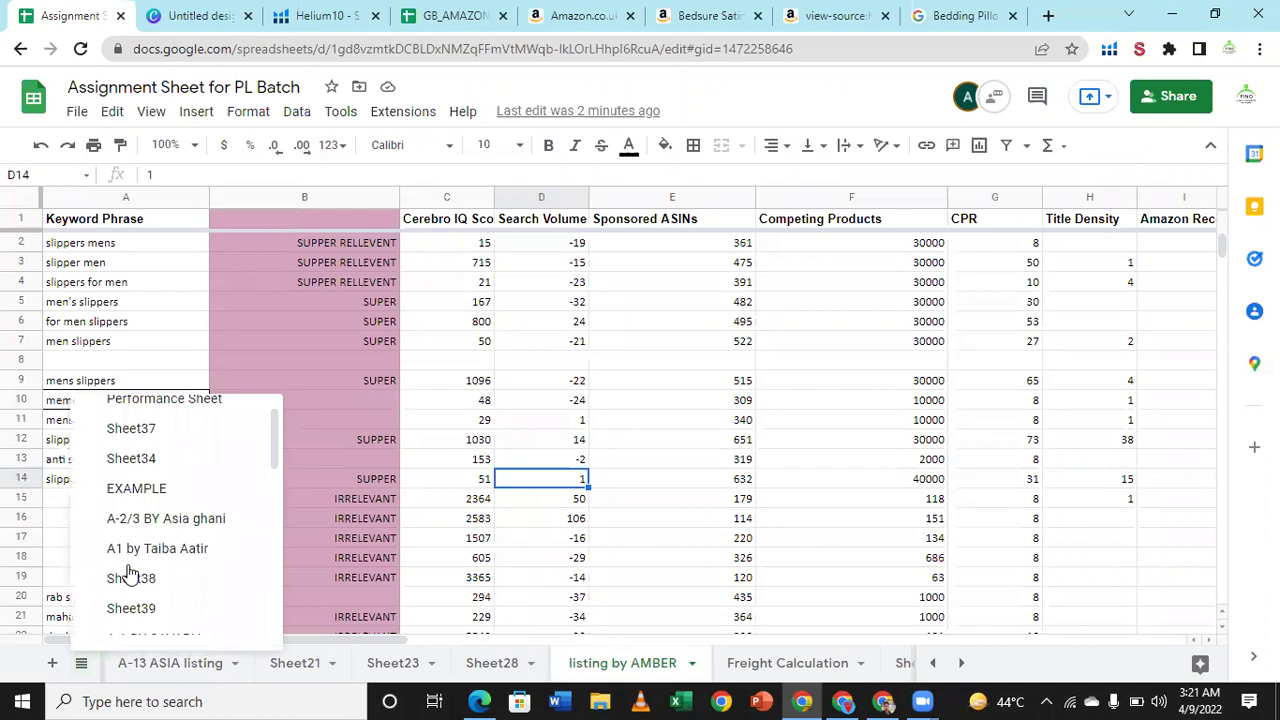
pyautogui.click(338, 625)
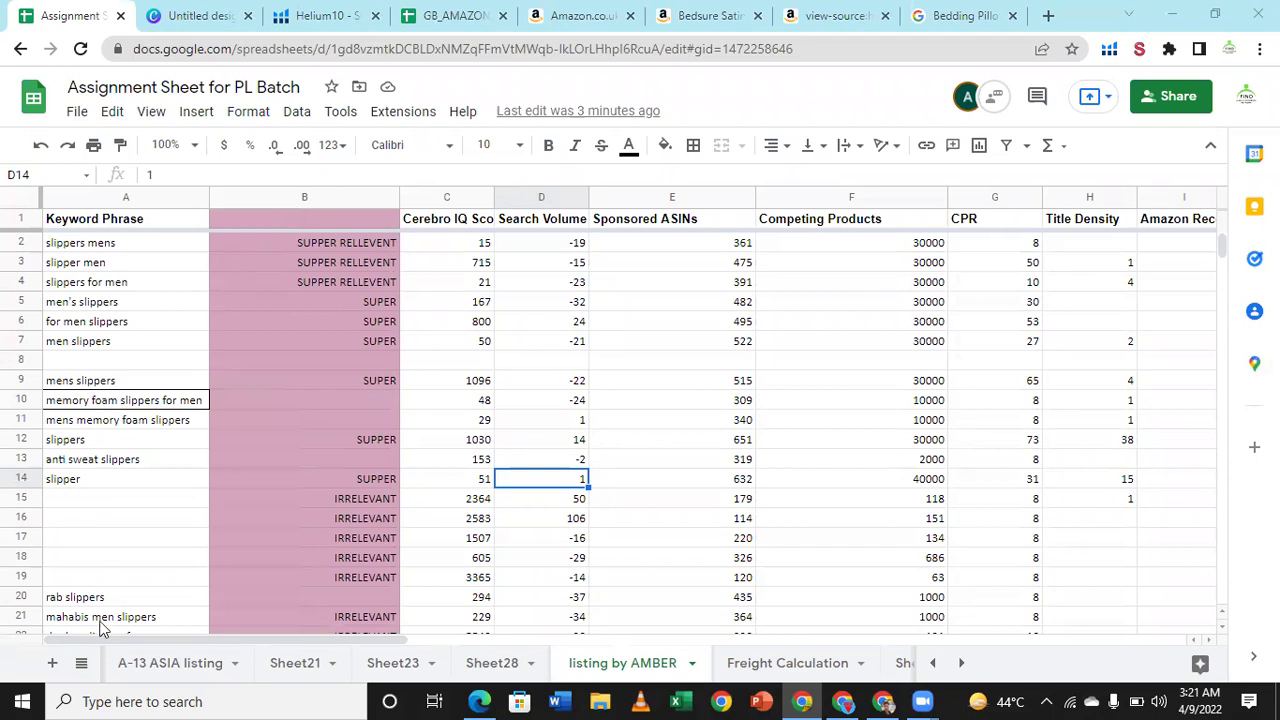
# Step: Open the Performance Sheet and copy the Submitted status from A-12 cell P7 into A-13 cell Q7
pyautogui.click(81, 660)
pyautogui.scroll(5, 203, 430)
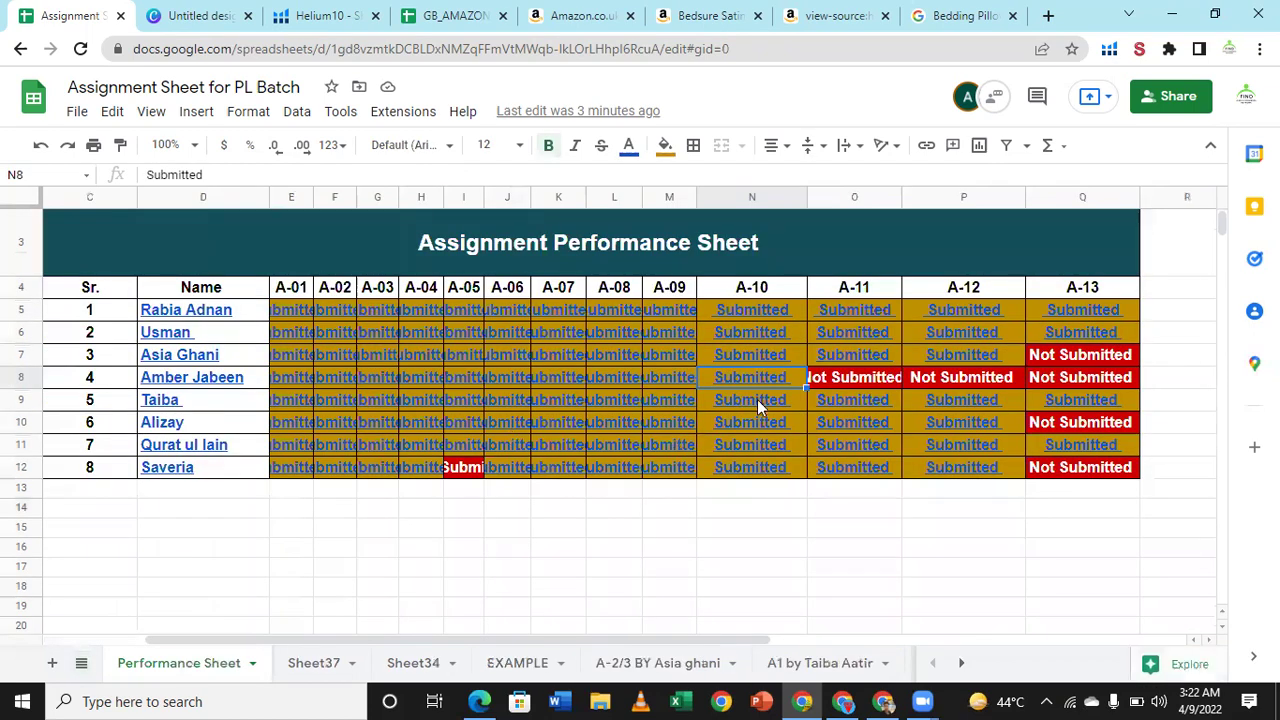
pyautogui.click(1082, 402)
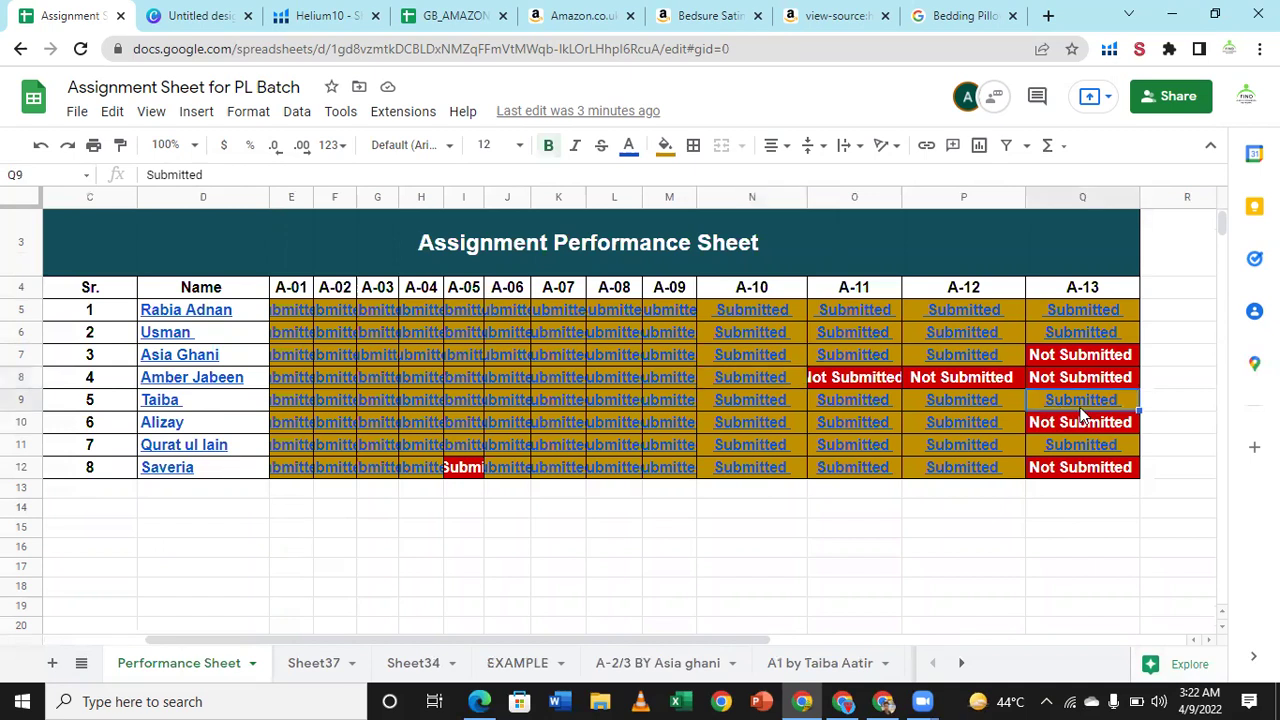
pyautogui.click(1005, 357)
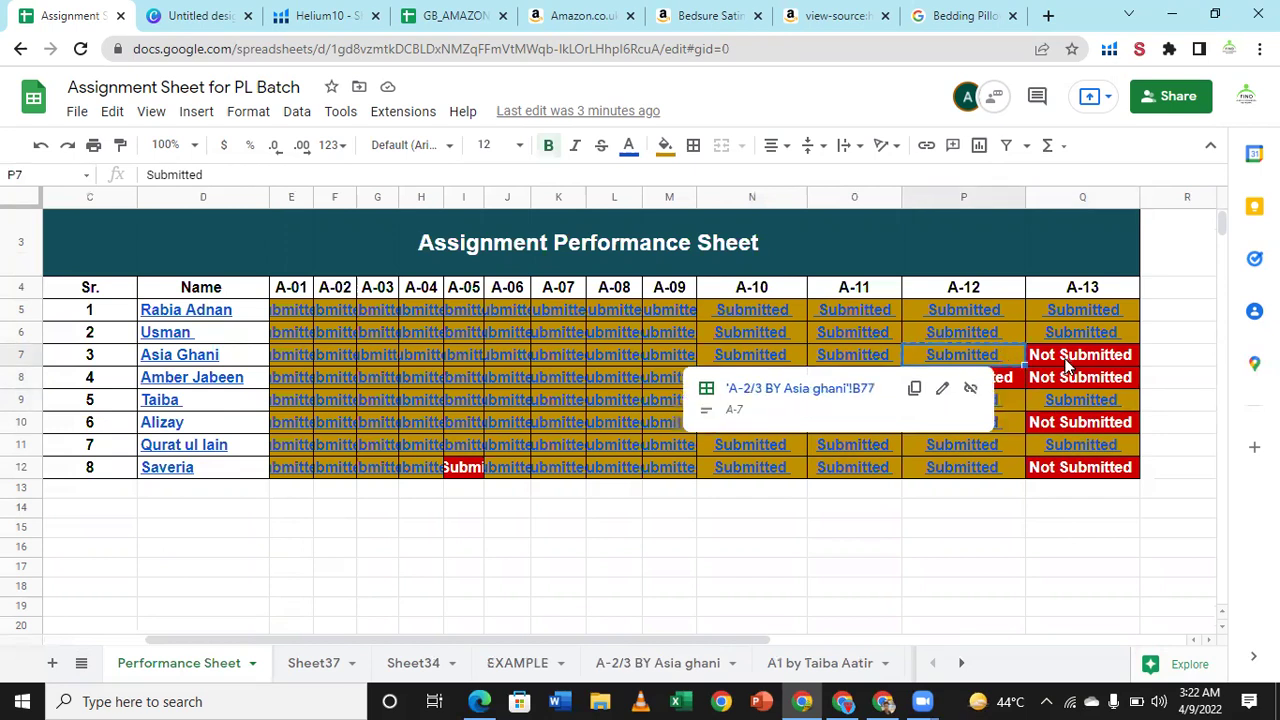
pyautogui.click(1068, 362)
pyautogui.write('Submitted')
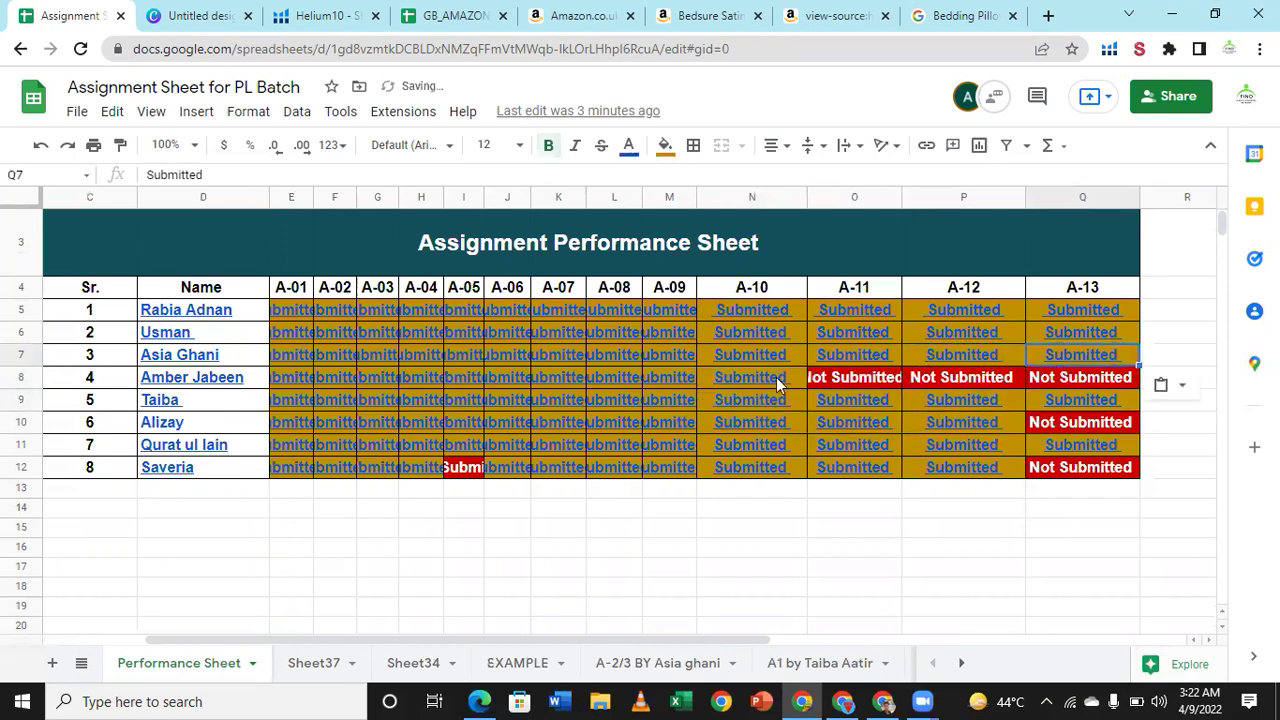
pyautogui.click(776, 377)
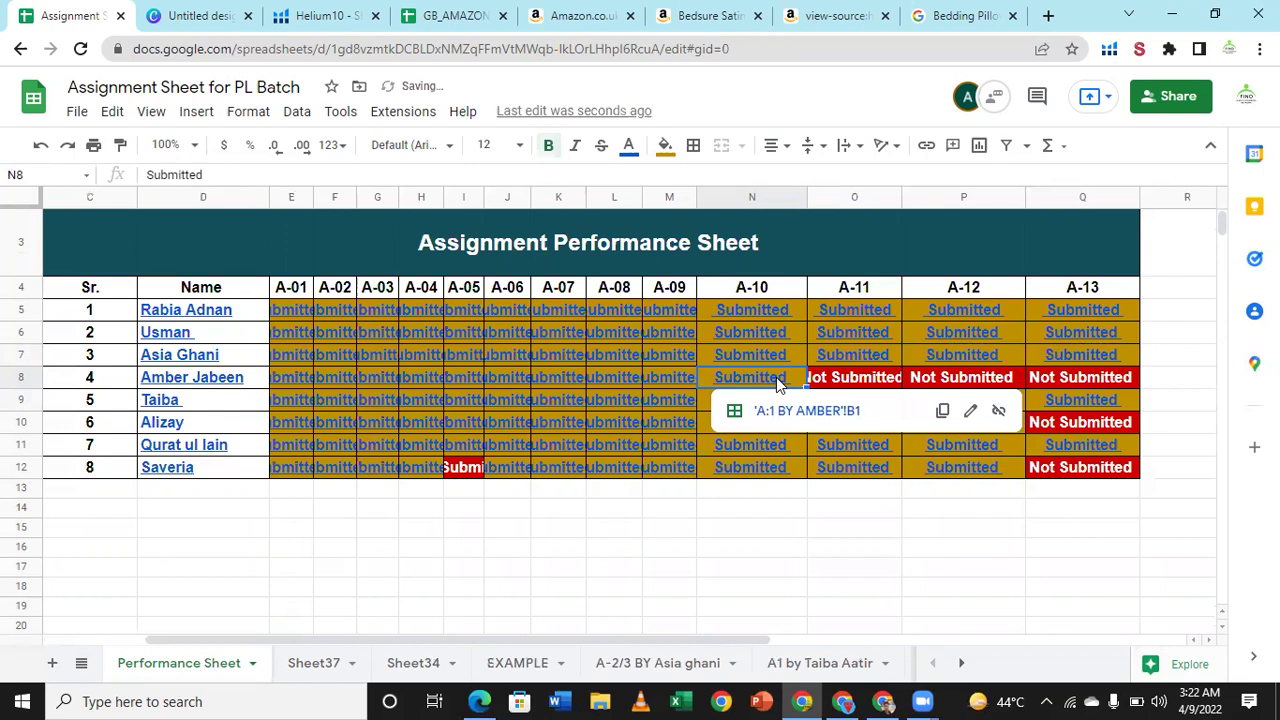
pyautogui.doubleClick(851, 378)
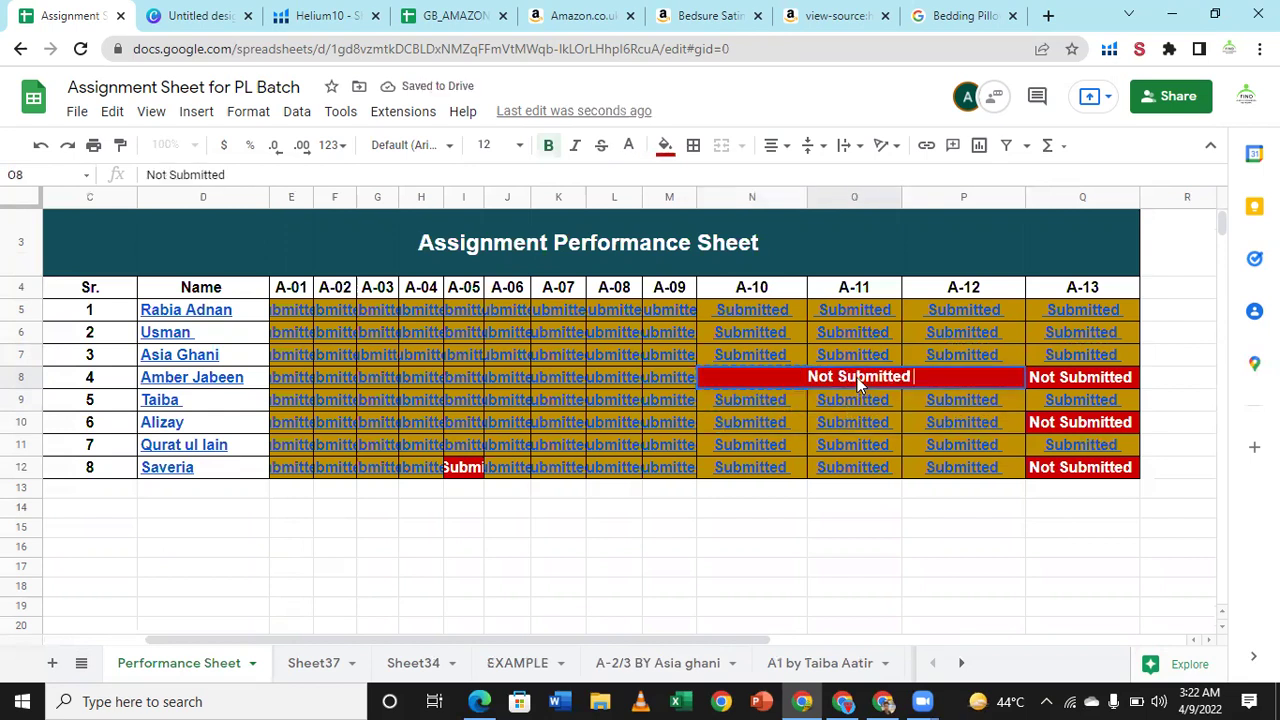
pyautogui.press('Escape')
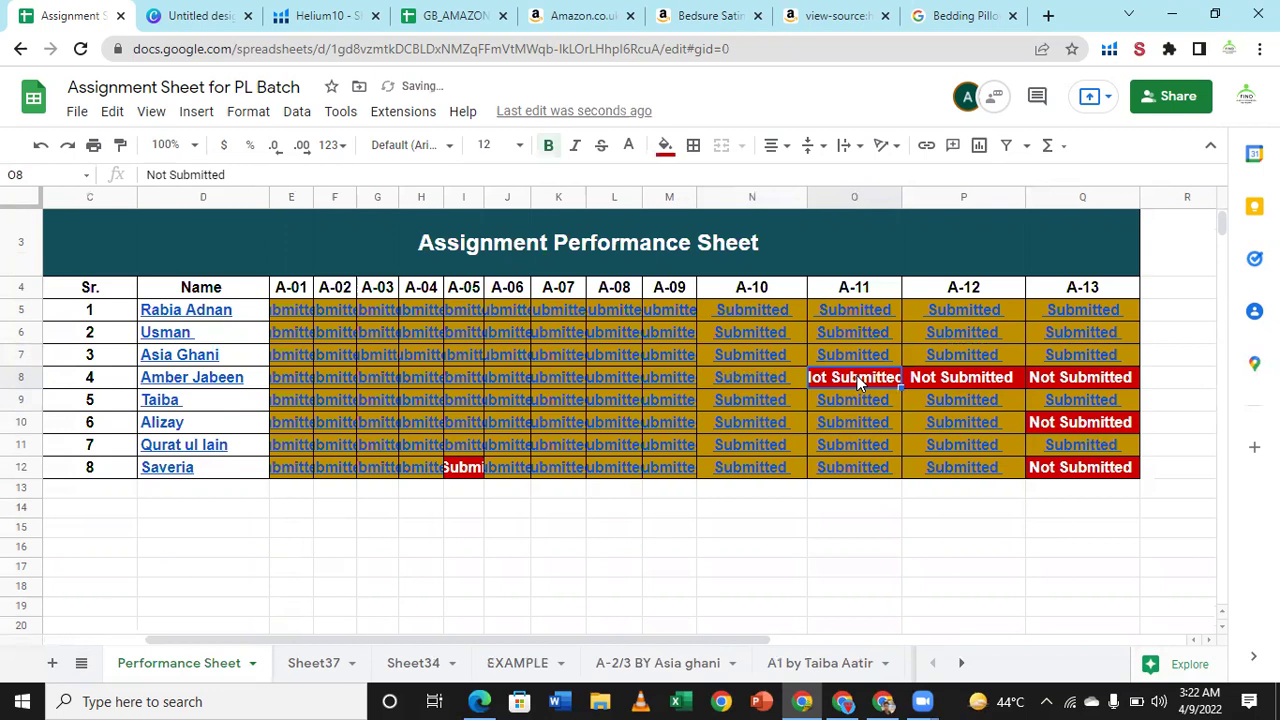
# Step: Copy the Submitted status from A-10 cell N8 into the A-11, A-12 and A-13 cells O8, P8 and Q8
pyautogui.click(772, 376)
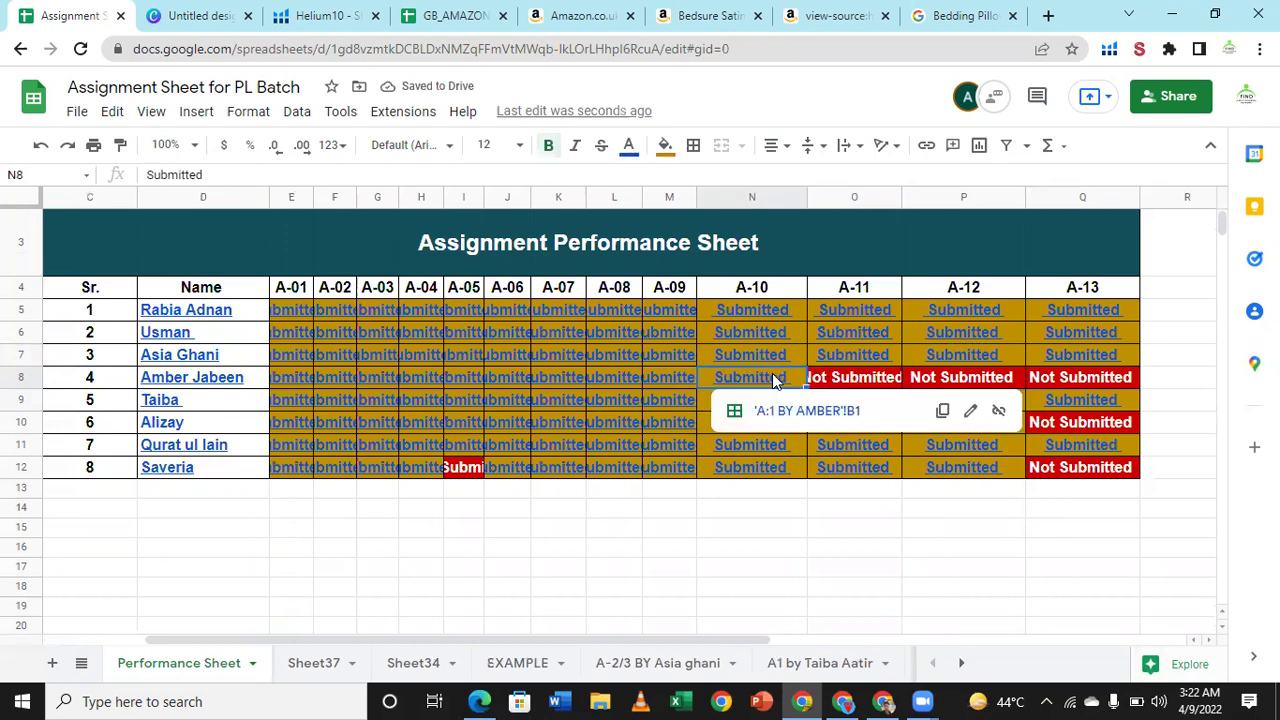
pyautogui.click(838, 381)
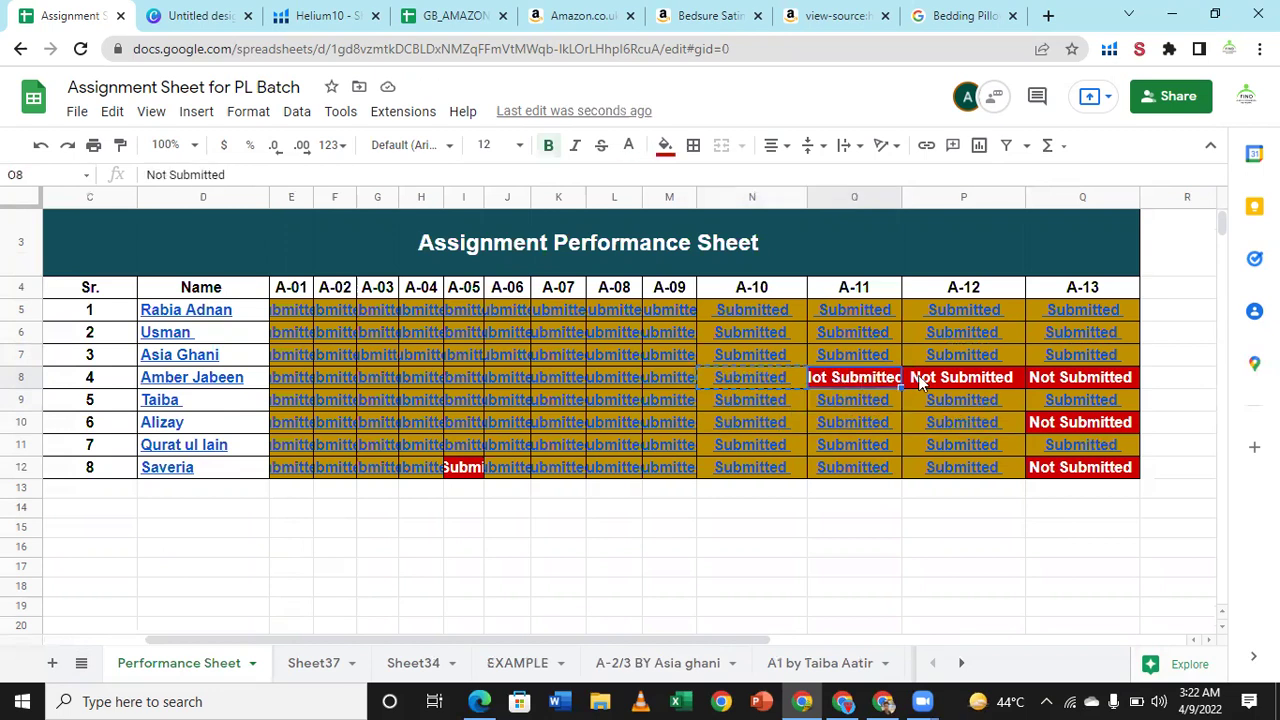
pyautogui.write('Submitted')
pyautogui.keyDown('shift'); pyautogui.click(970, 380); pyautogui.keyUp('shift')
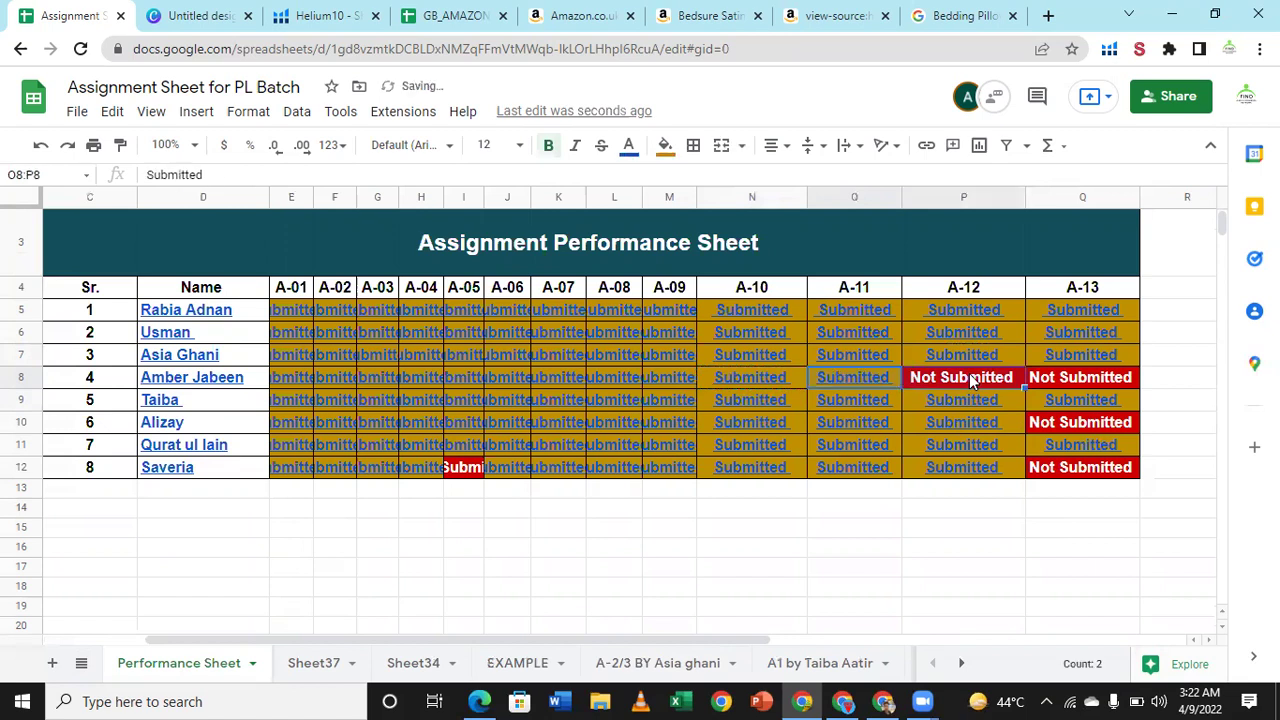
pyautogui.click(970, 380)
pyautogui.hotkey('ctrl', 'v')
pyautogui.click(1097, 385)
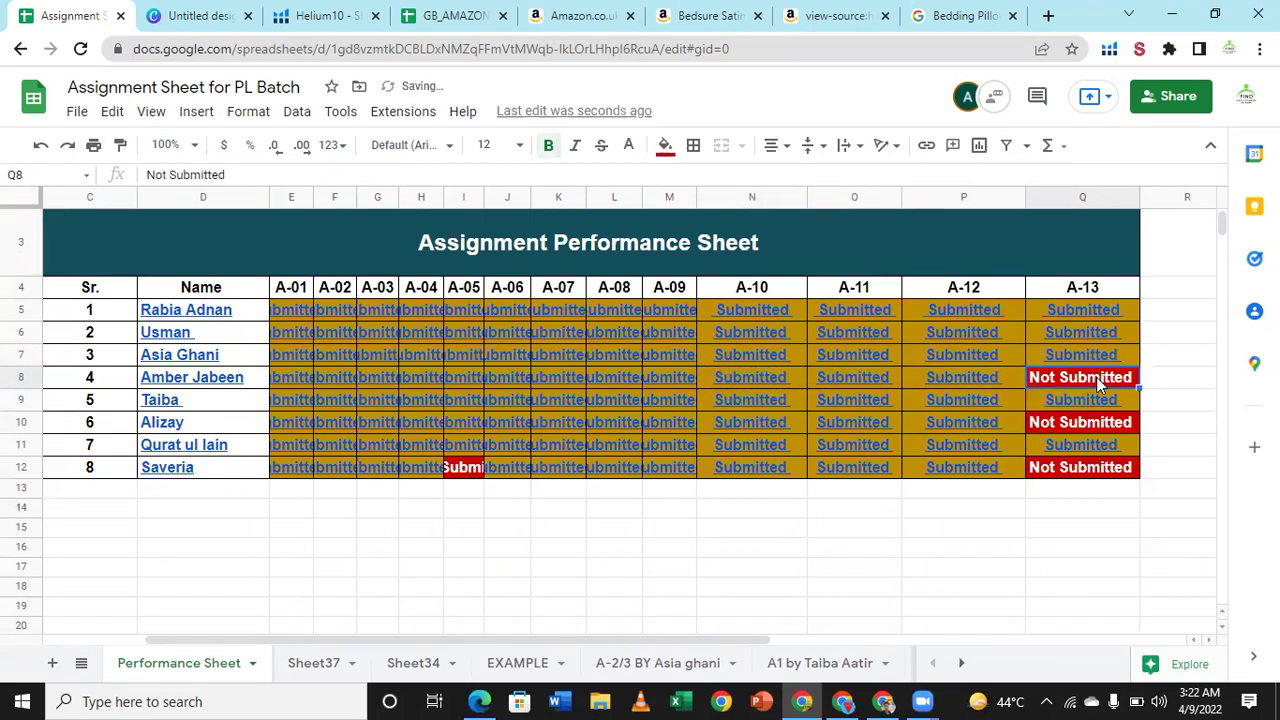
pyautogui.write('Submitted')
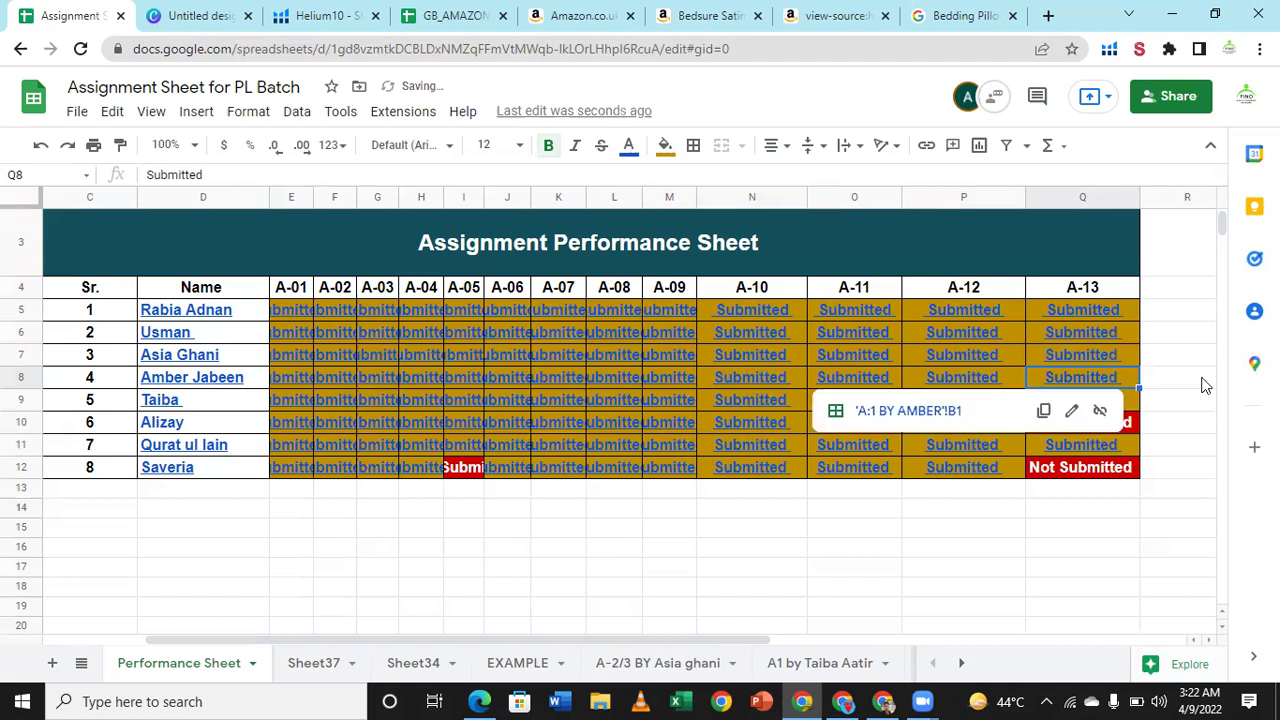
pyautogui.press('Right')
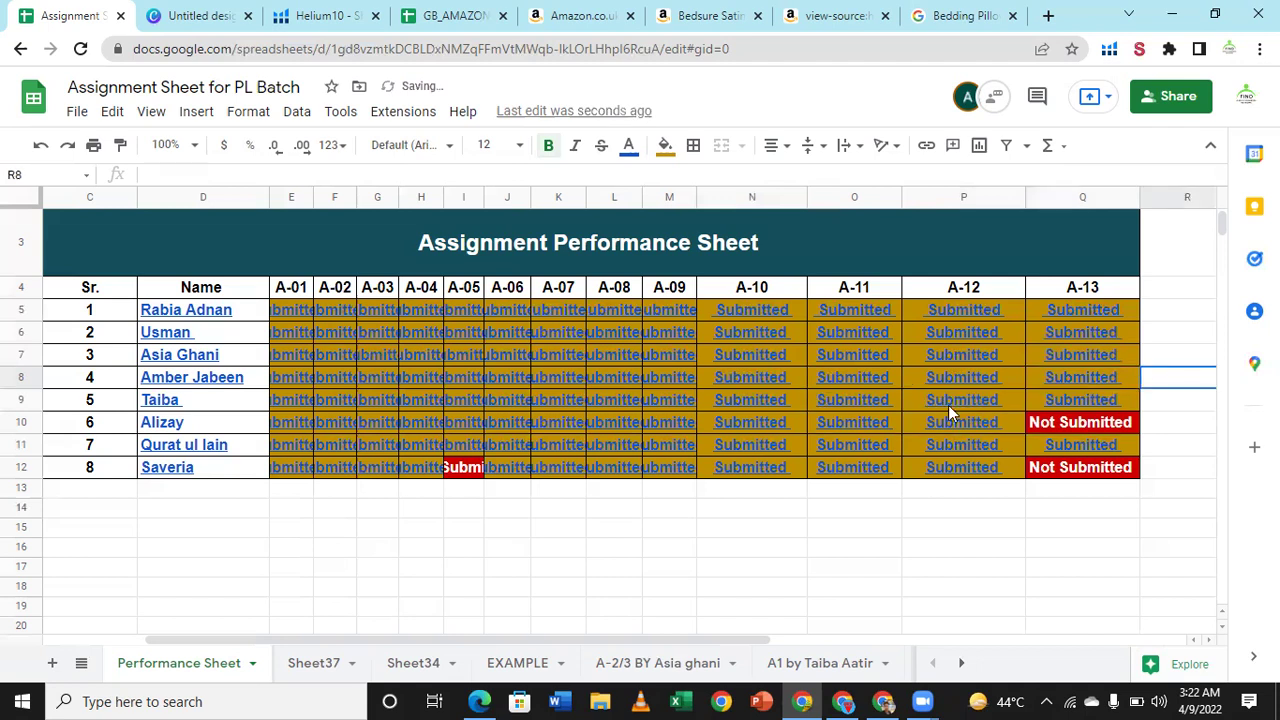
# Step: Open the student's assignment sheet linked from the A-13 status in cell Q9
pyautogui.click(1044, 408)
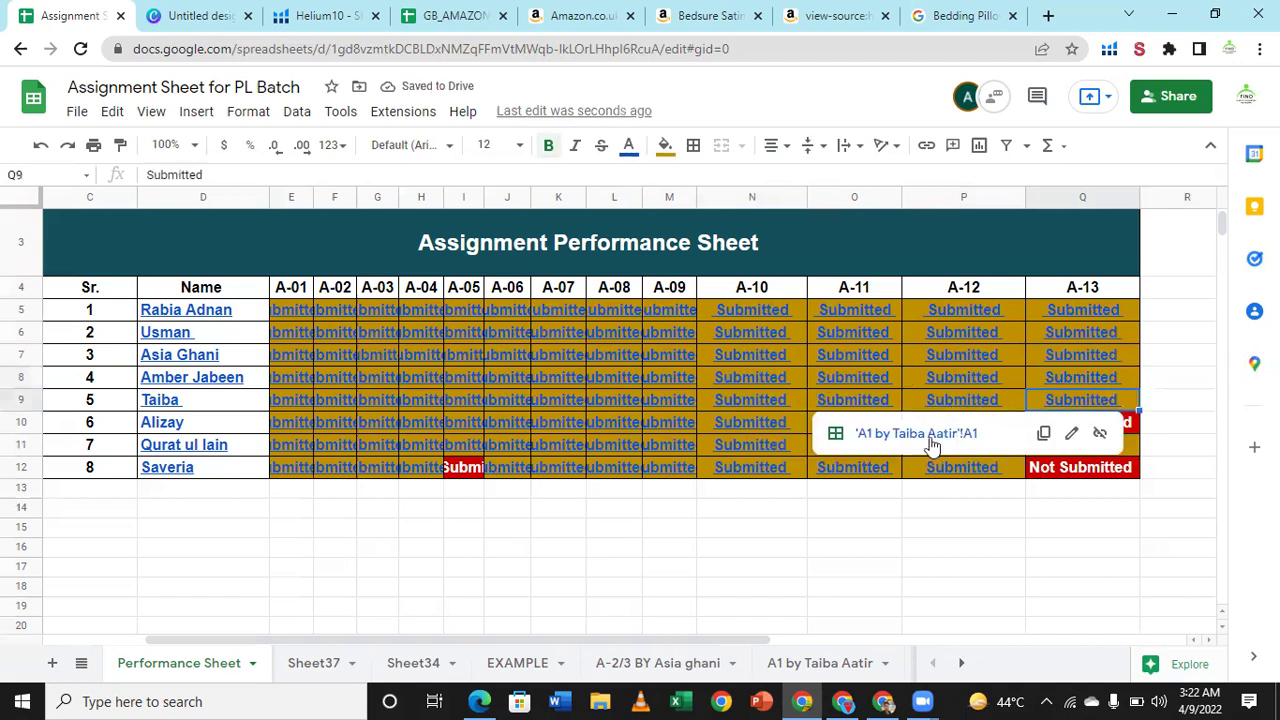
pyautogui.click(931, 440)
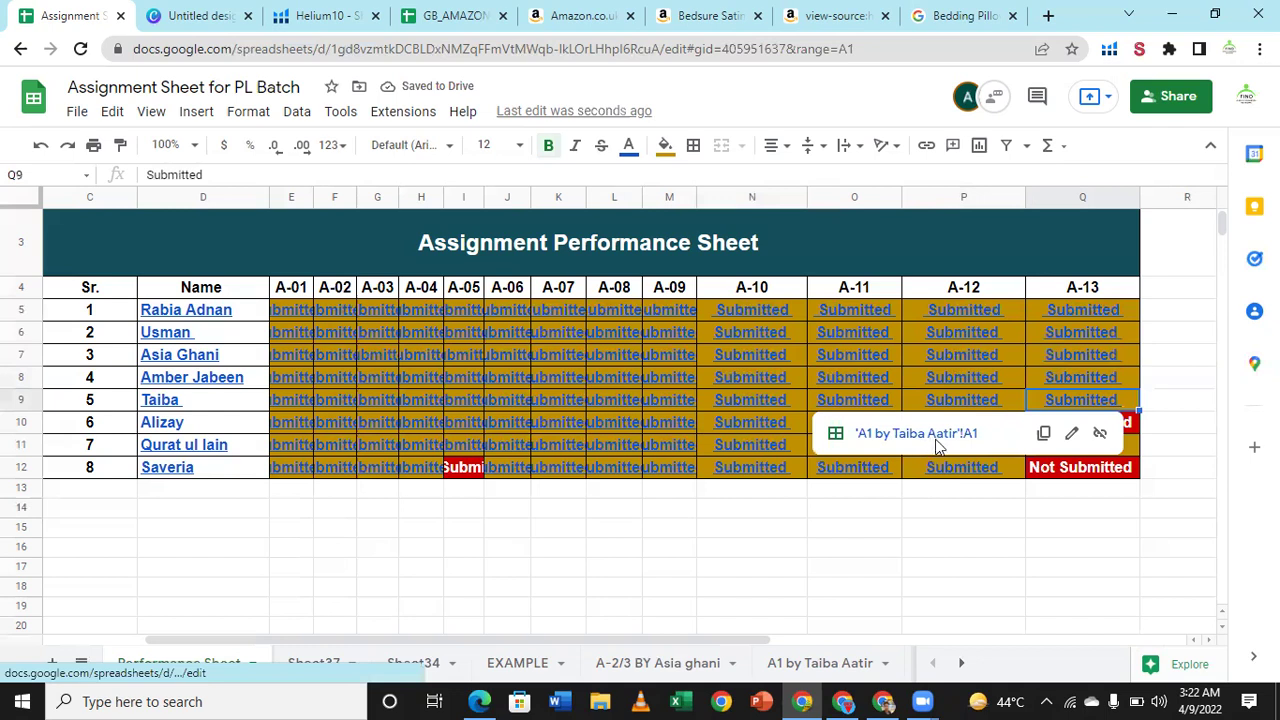
pyautogui.click(930, 434)
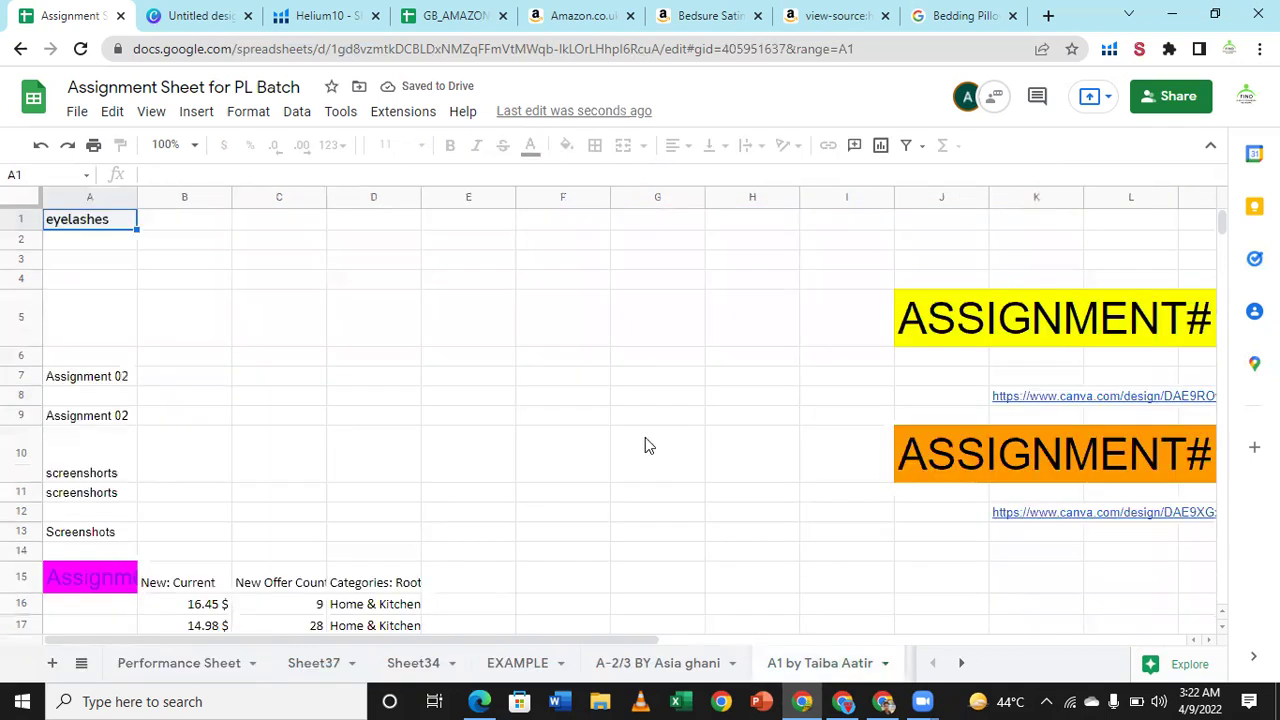
# Step: Examine the student's assignment sheet from the top down to about row 120 and return to row 1
pyautogui.scroll(-2, 894, 571)
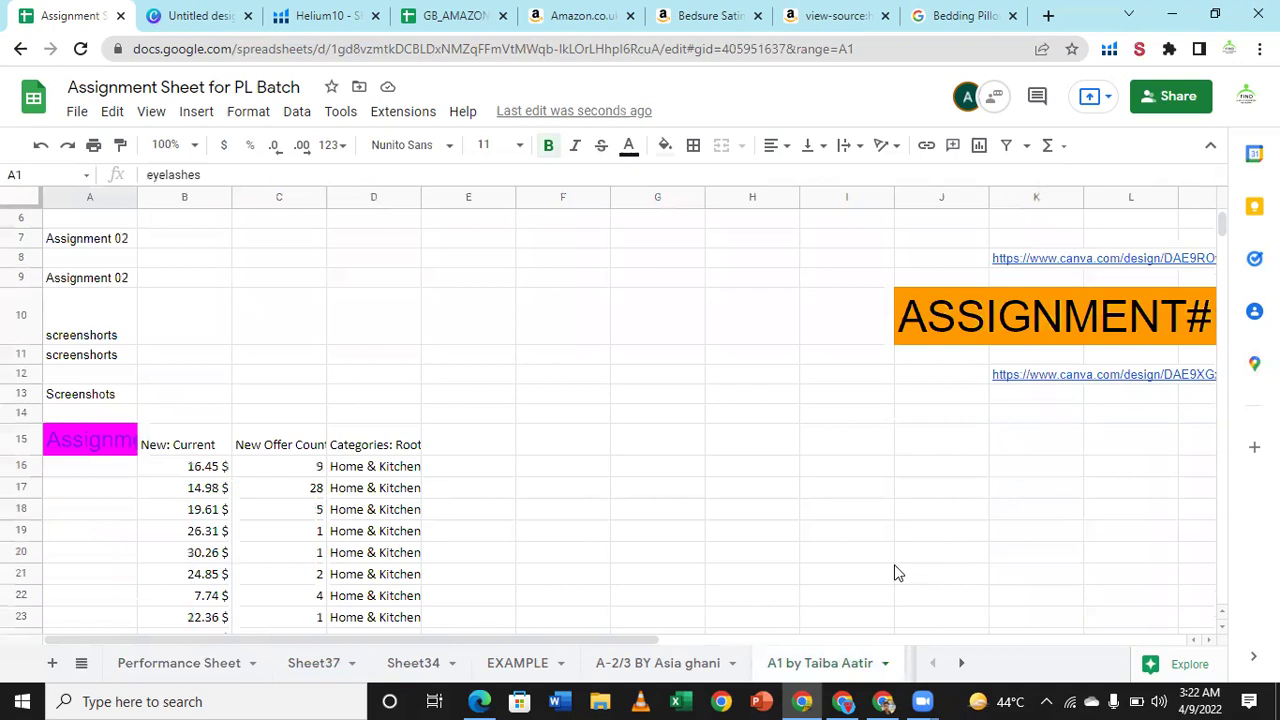
pyautogui.scroll(-2, 894, 571)
pyautogui.scroll(-5, 894, 571)
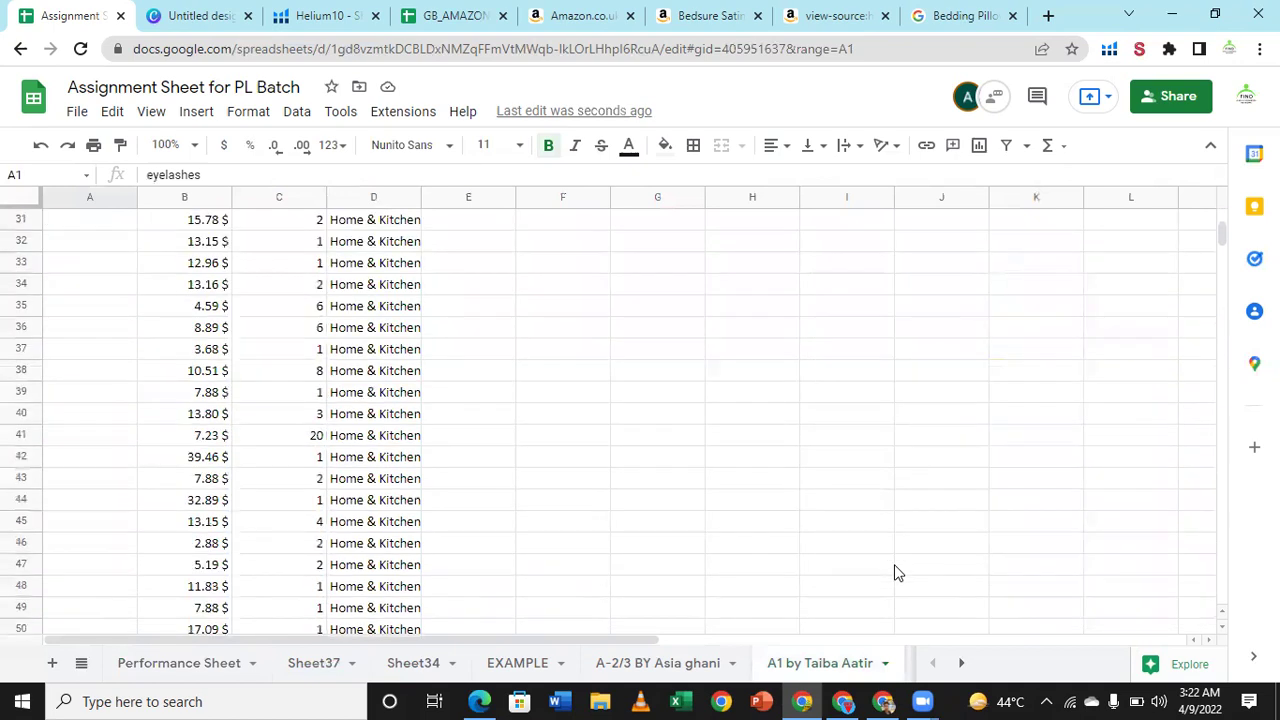
pyautogui.scroll(-2, 894, 571)
pyautogui.scroll(-10, 894, 571)
pyautogui.scroll(-6, 894, 571)
pyautogui.scroll(-5, 896, 572)
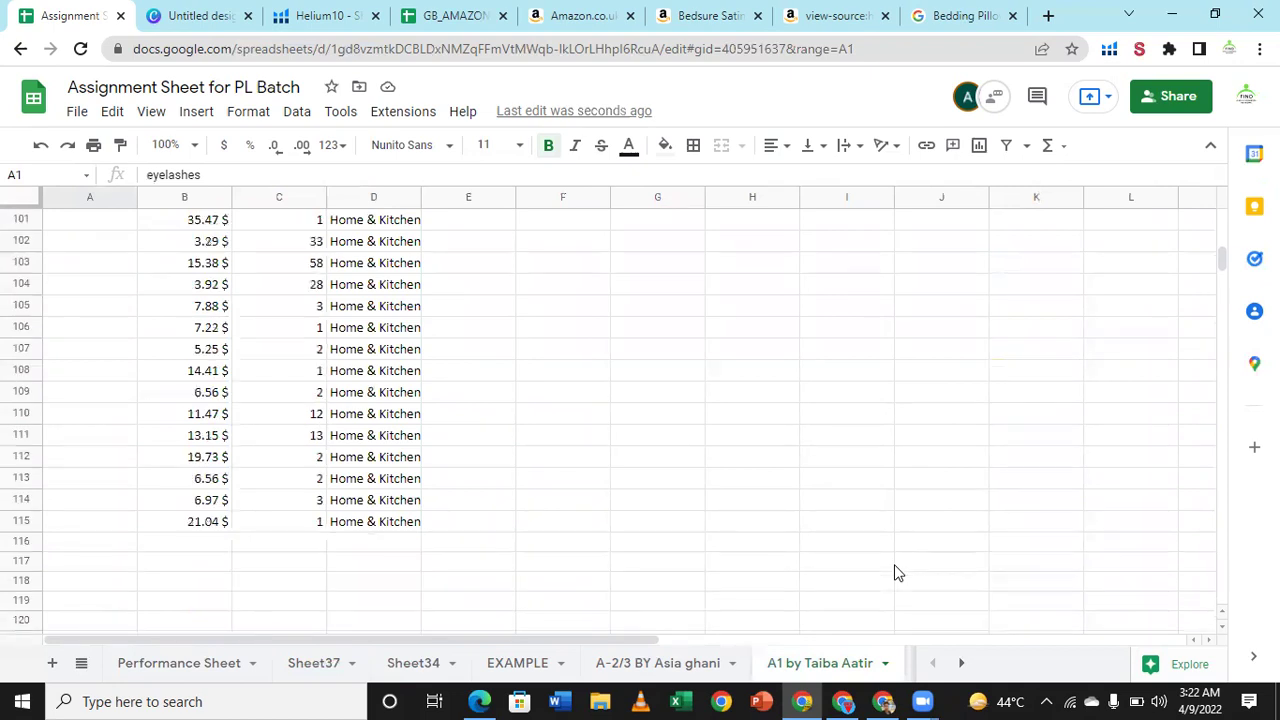
pyautogui.scroll(4, 896, 572)
pyautogui.scroll(10, 896, 572)
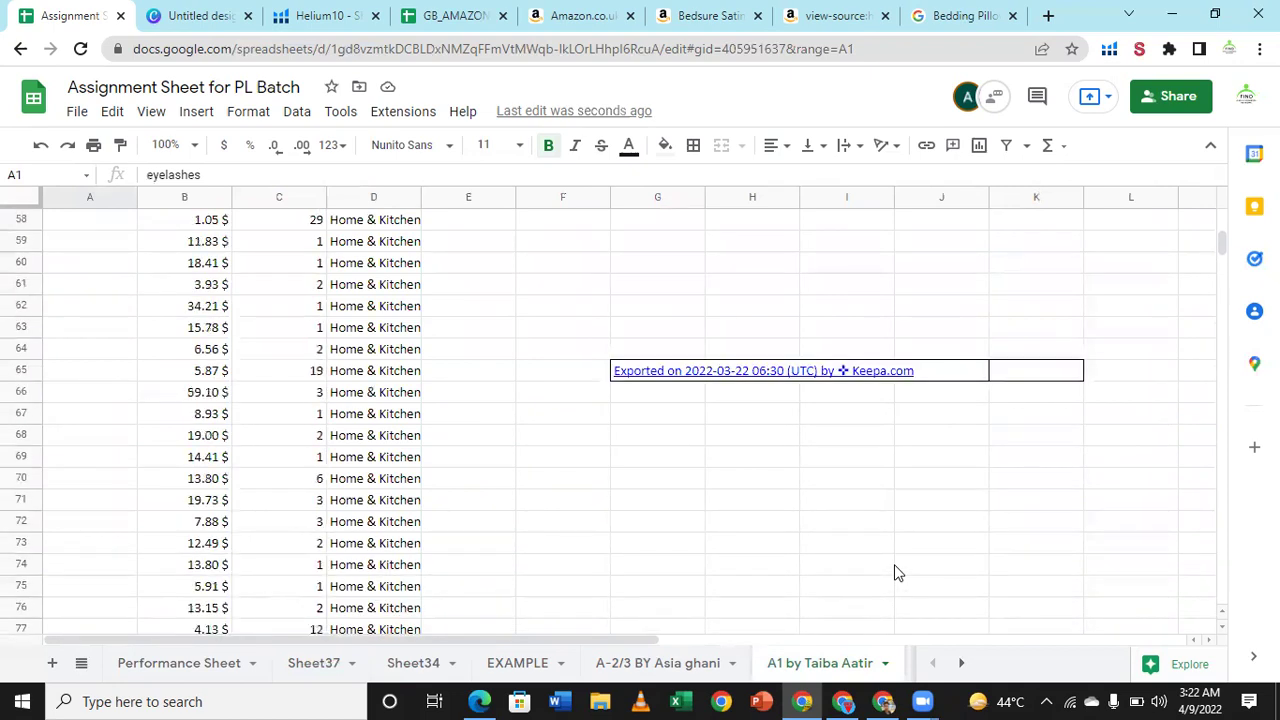
pyautogui.scroll(2, 896, 572)
pyautogui.scroll(3, 896, 572)
pyautogui.scroll(5, 898, 563)
pyautogui.scroll(5, 898, 553)
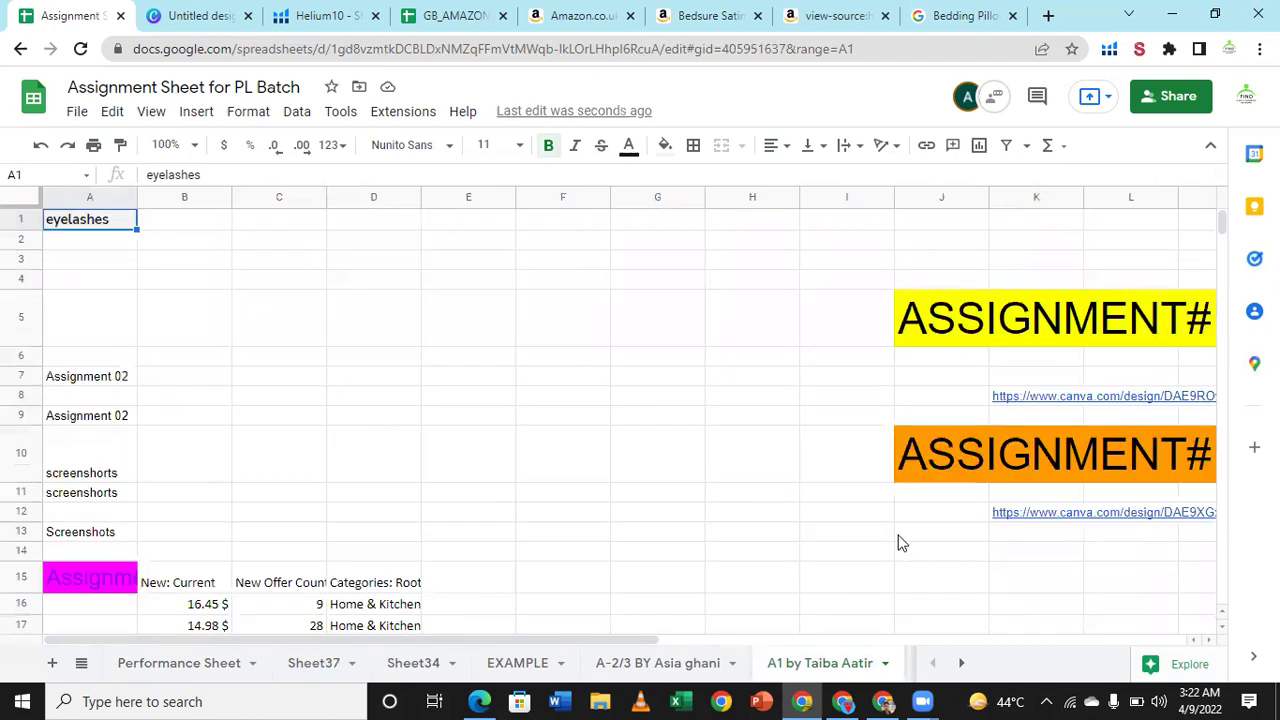
# Step: Open the Canva design linked under ASSIGNMENT#13 in row 12 and close the old untitled design tab
pyautogui.click(898, 542)
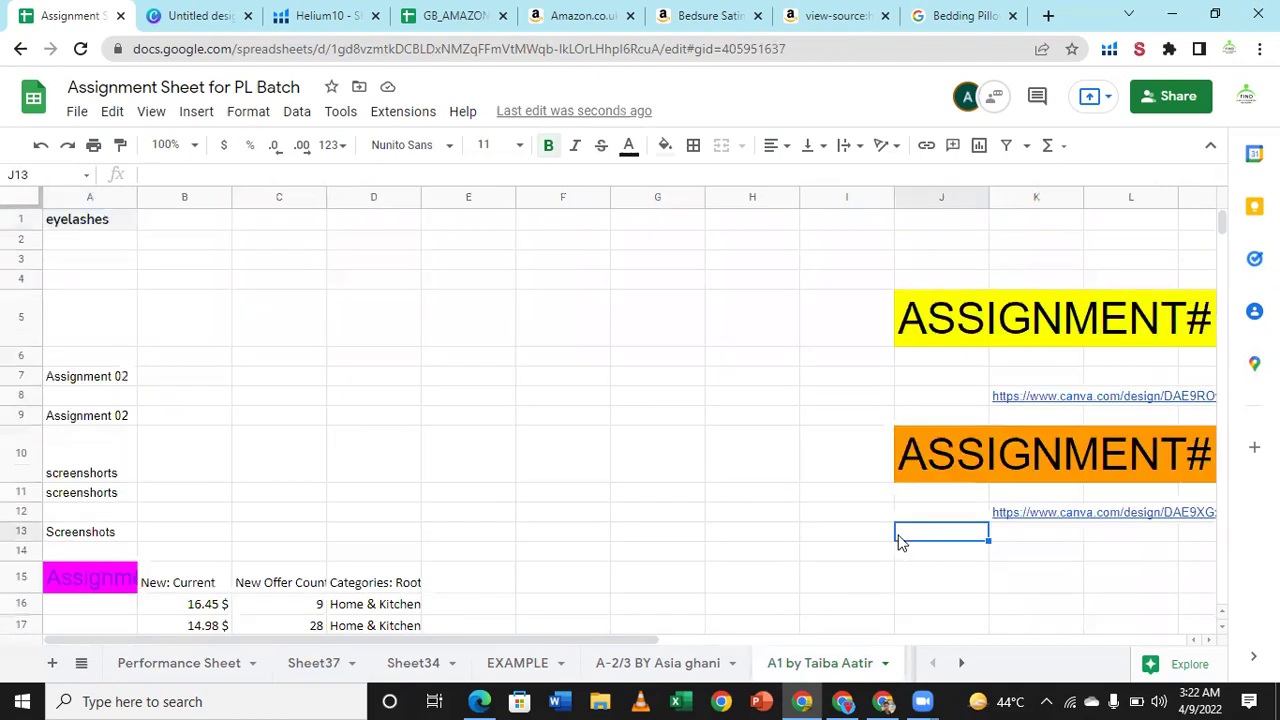
pyautogui.press('Right')
pyautogui.press('Right')
pyautogui.press('Right')
pyautogui.press('Right')
pyautogui.press('Right')
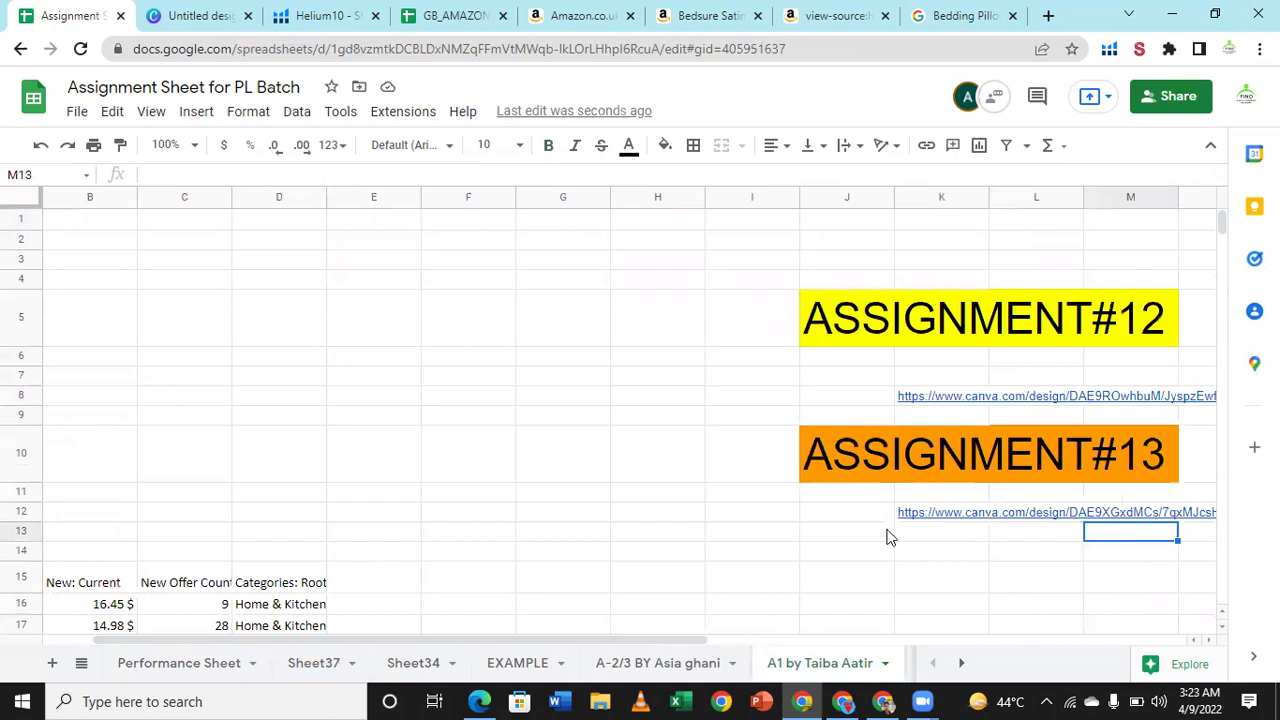
pyautogui.click(772, 516)
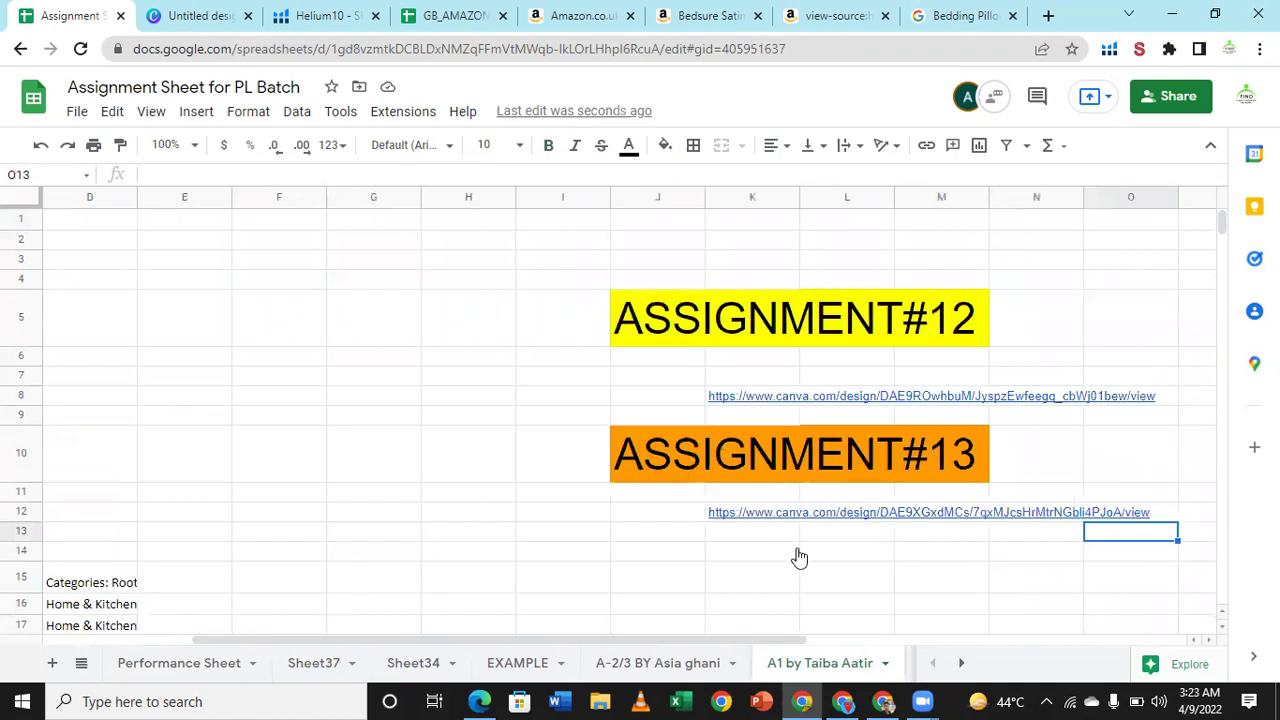
pyautogui.click(800, 545)
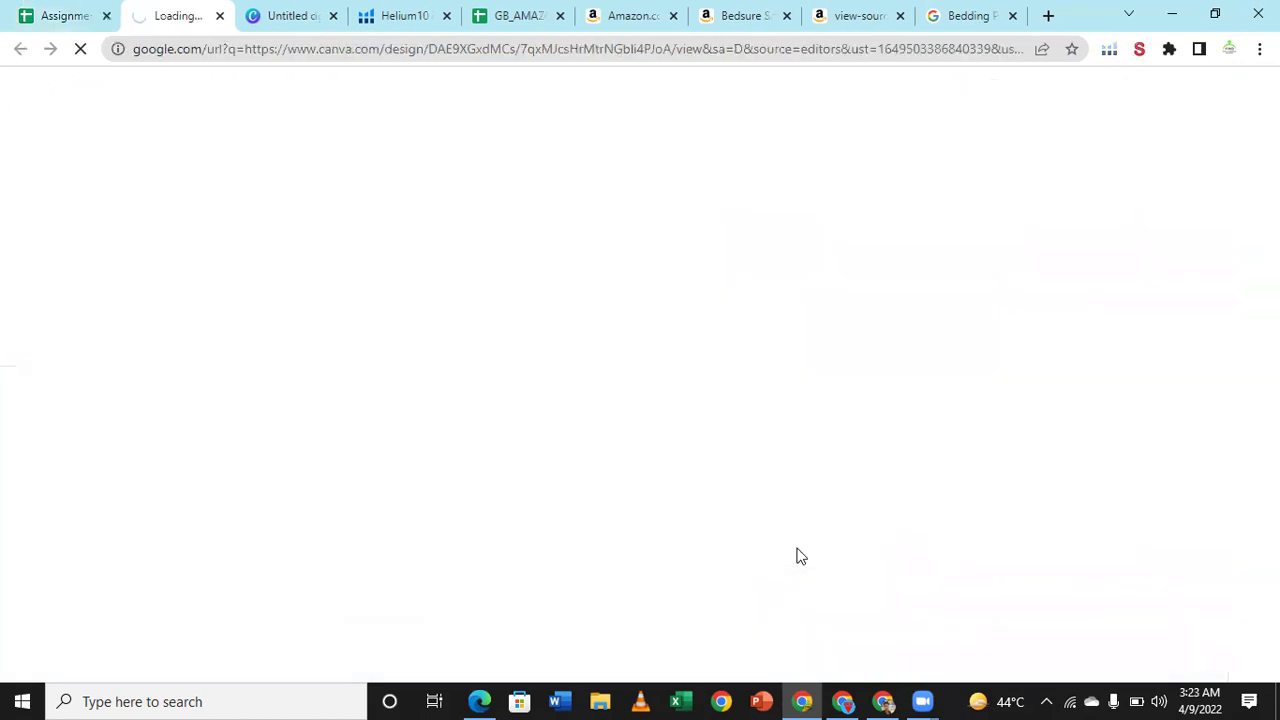
pyautogui.click(334, 17)
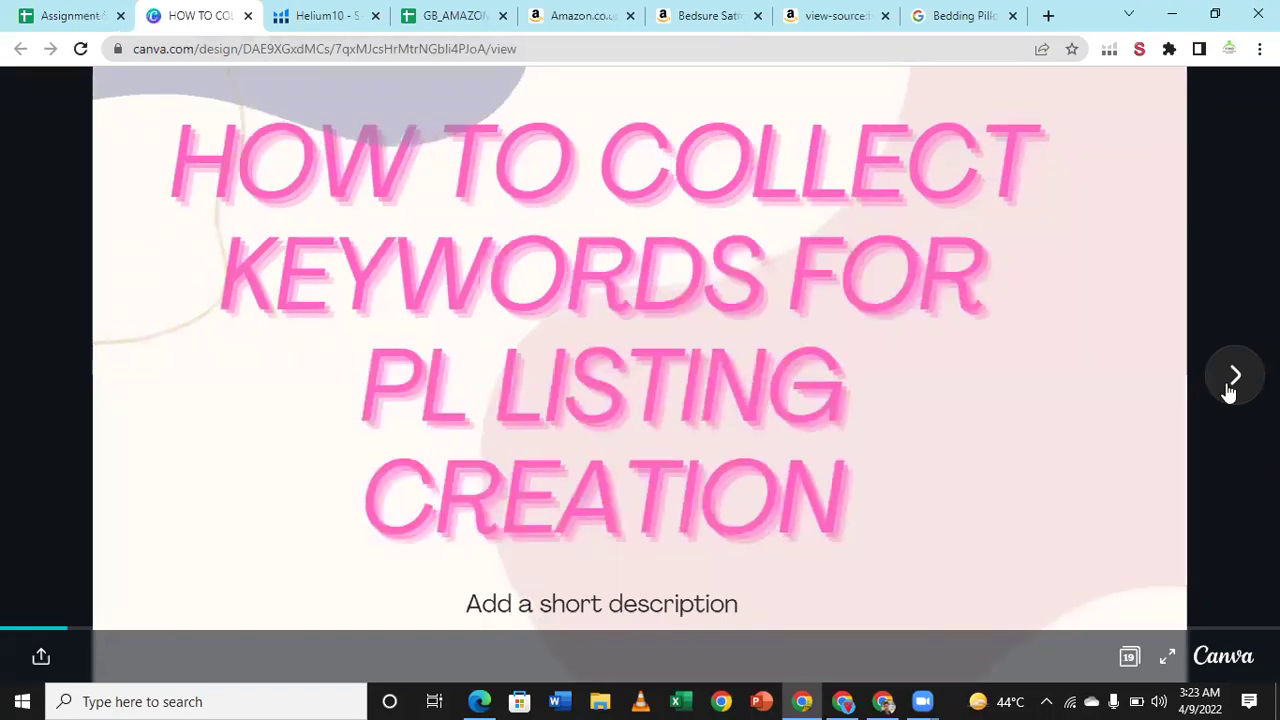
# Step: Examine slides 2 to 4 of the Canva presentation, covering the laundry basket's search listing, product page and bullet points
pyautogui.click(1230, 390)
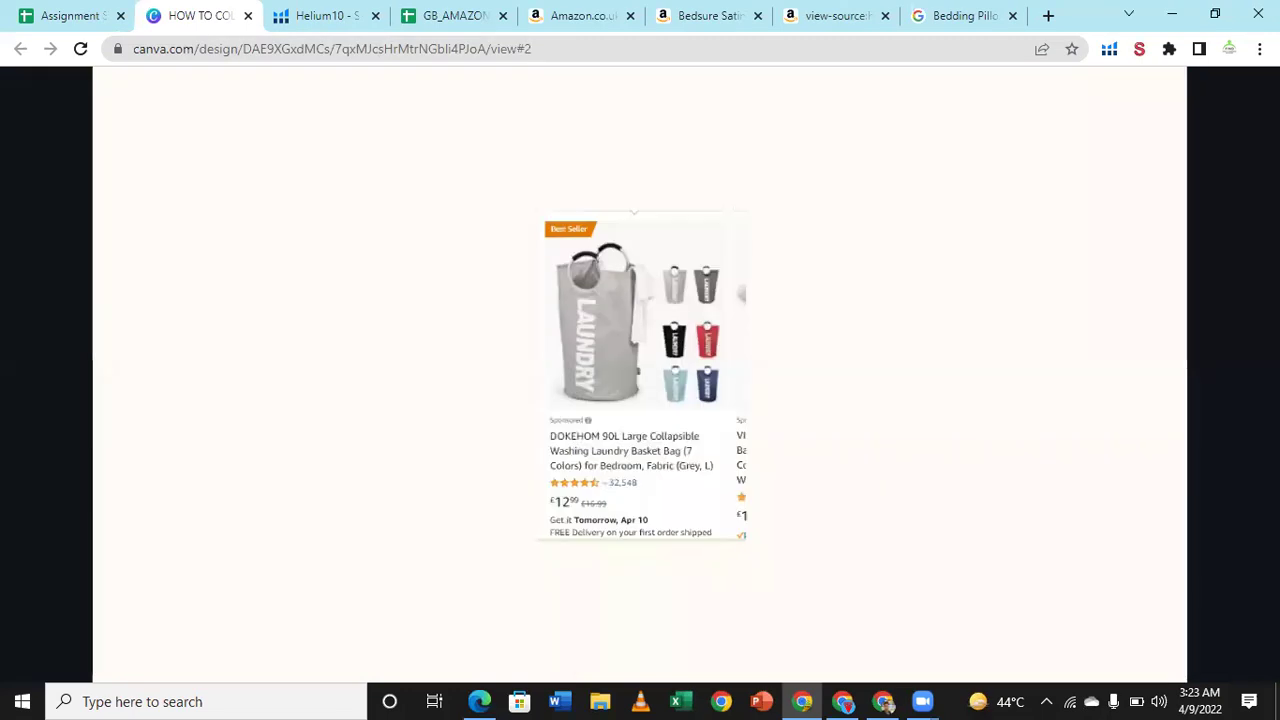
pyautogui.moveTo(1235, 377)
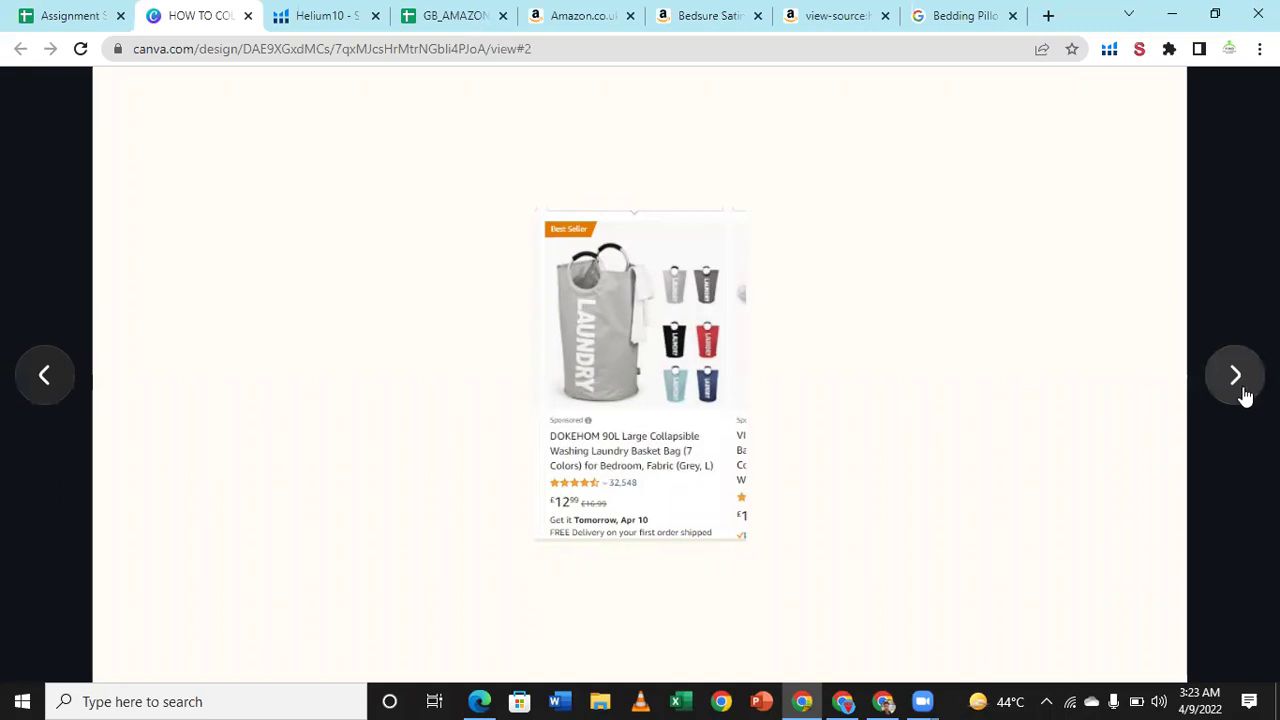
pyautogui.click(1245, 397)
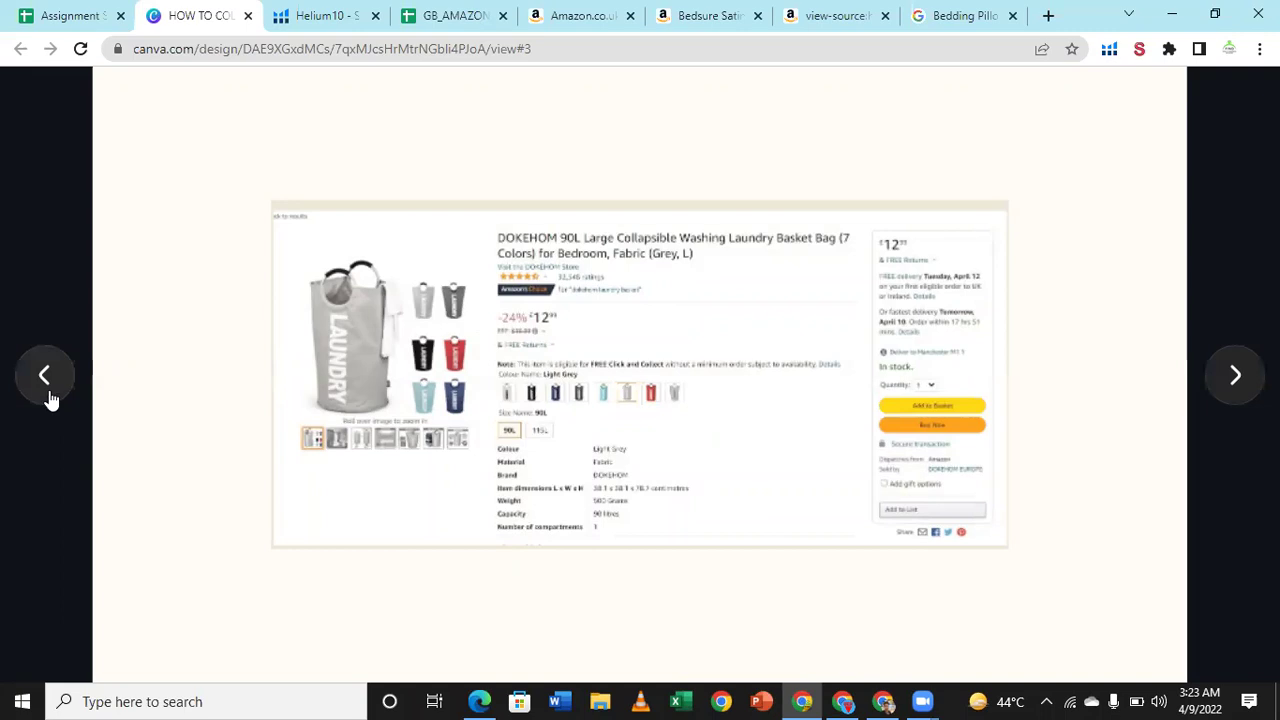
pyautogui.click(50, 398)
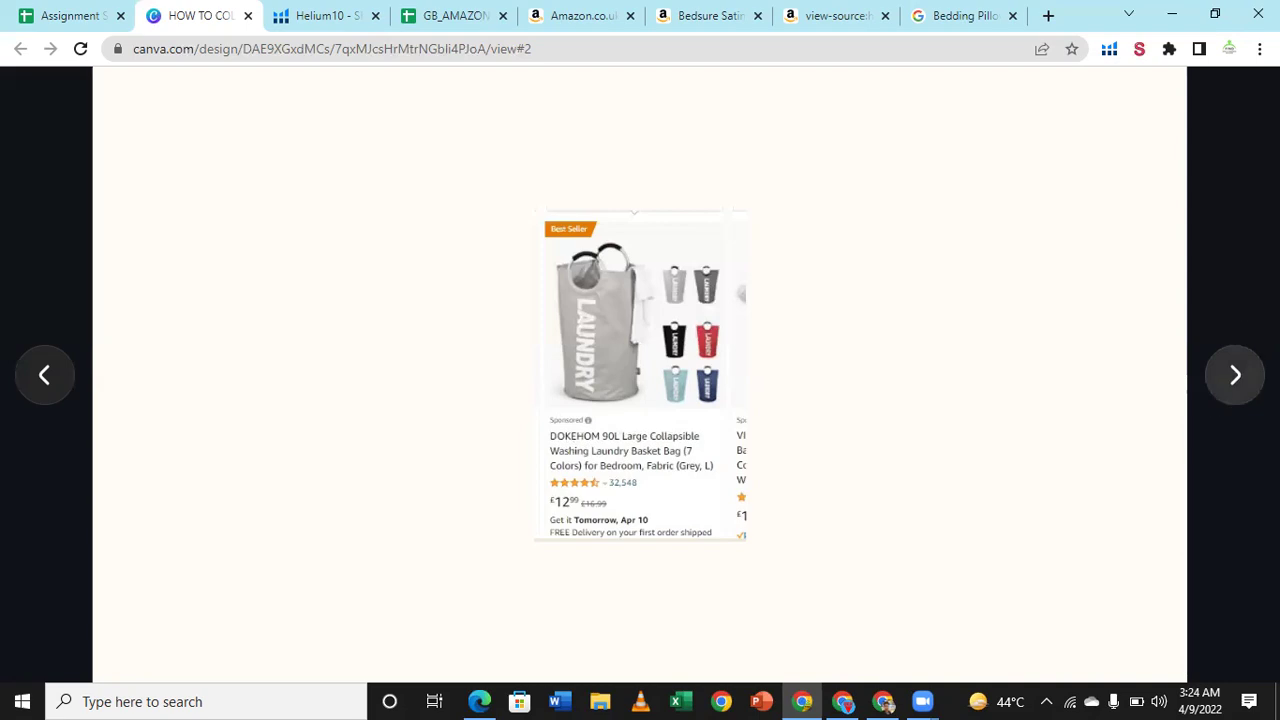
pyautogui.click(1239, 390)
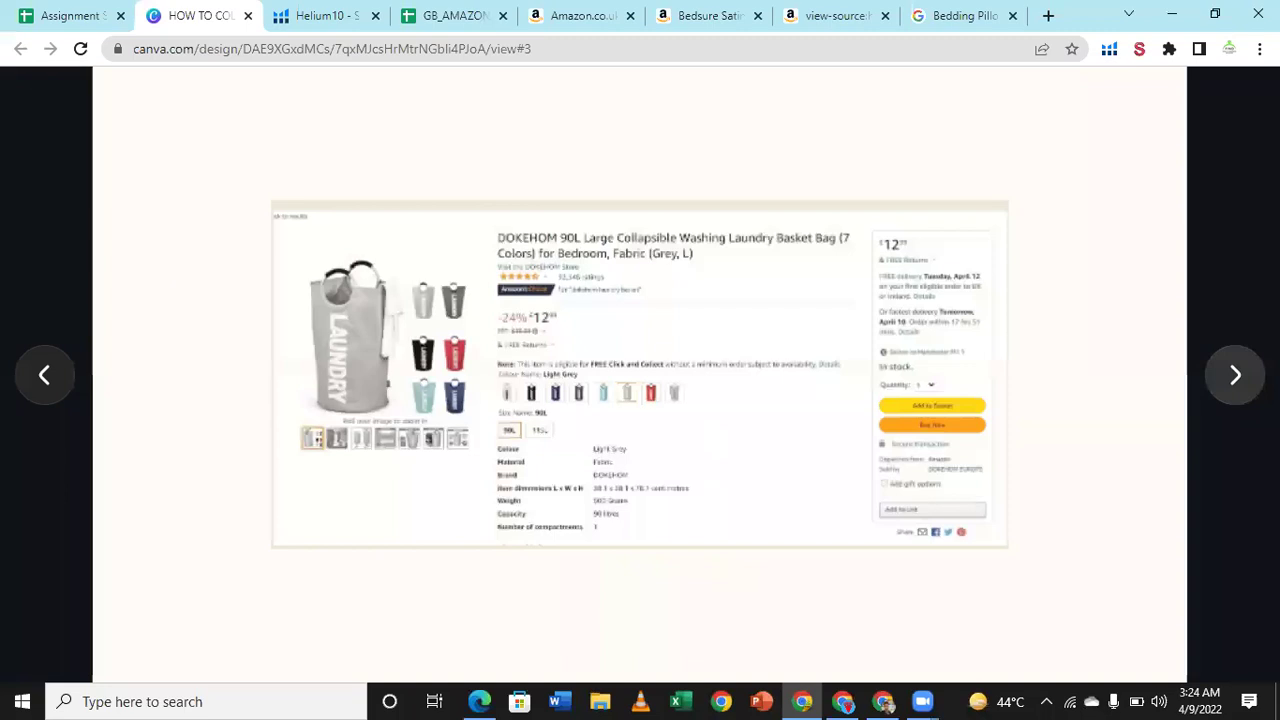
pyautogui.click(1241, 379)
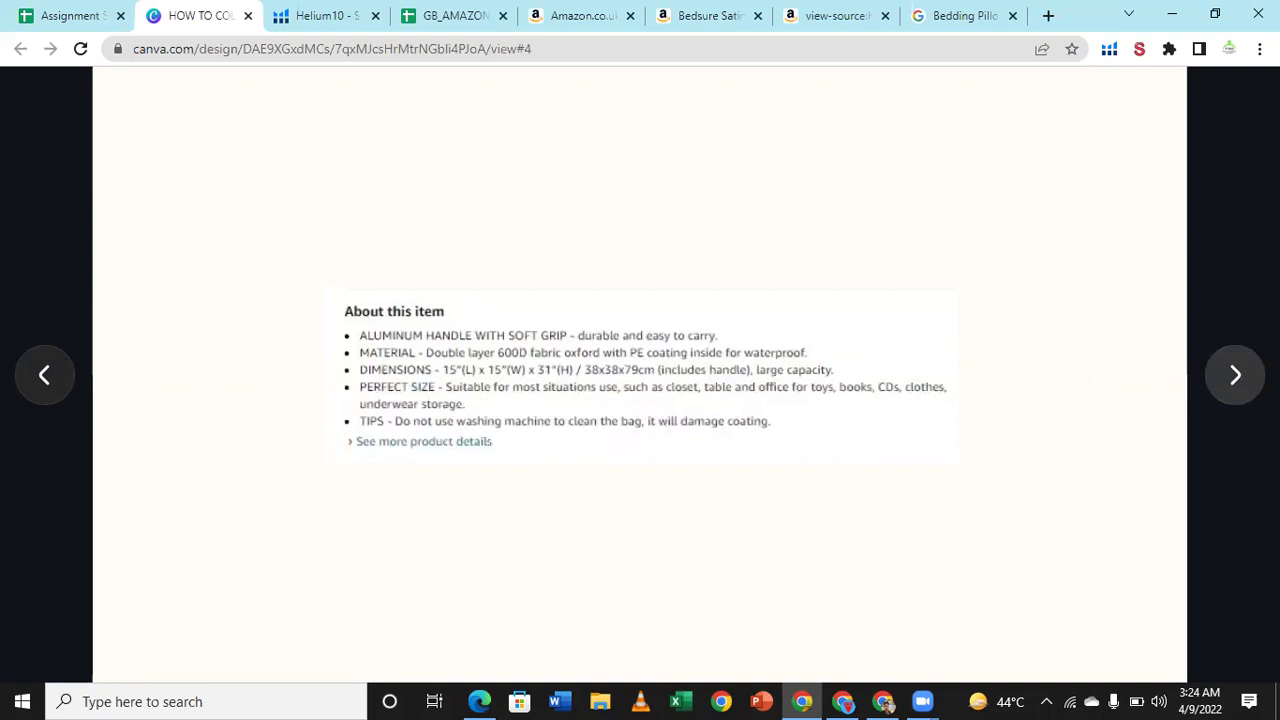
# Step: Examine slides 5 to 12 of the Canva presentation, covering the laundry basket's revenue calculator, product information, description images and customer reviews
pyautogui.press('Right')
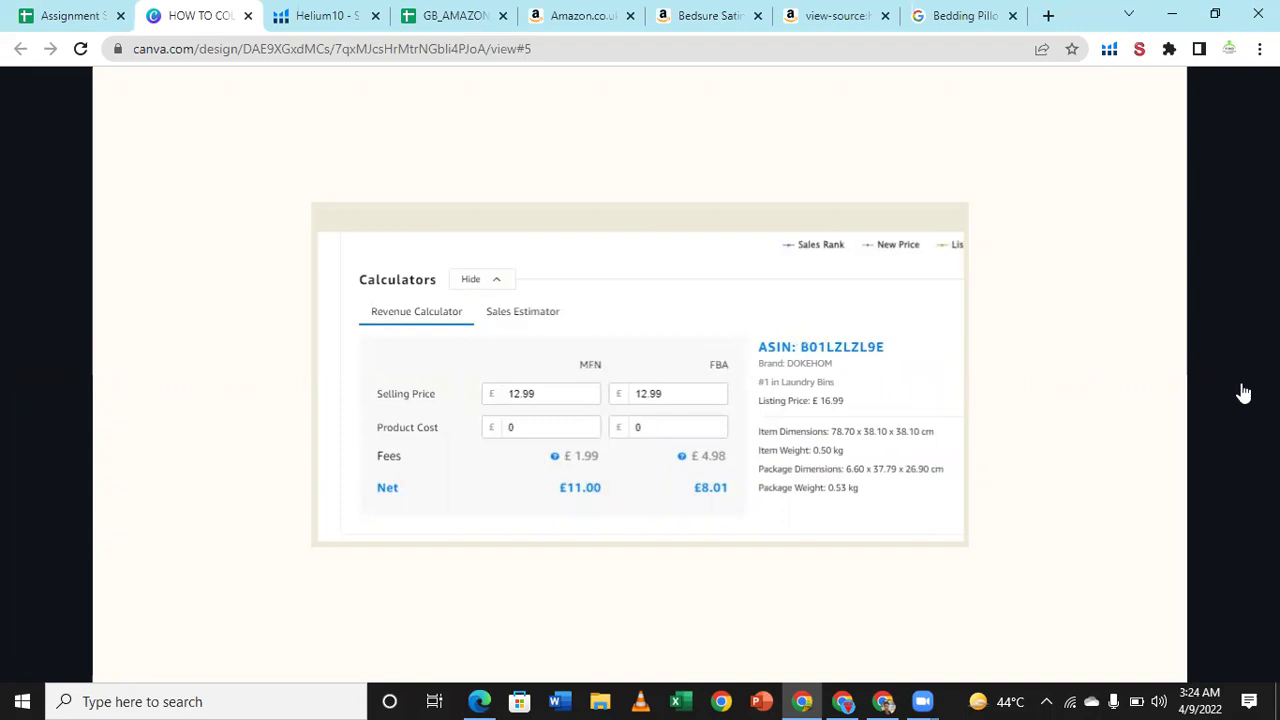
pyautogui.moveTo(1243, 393)
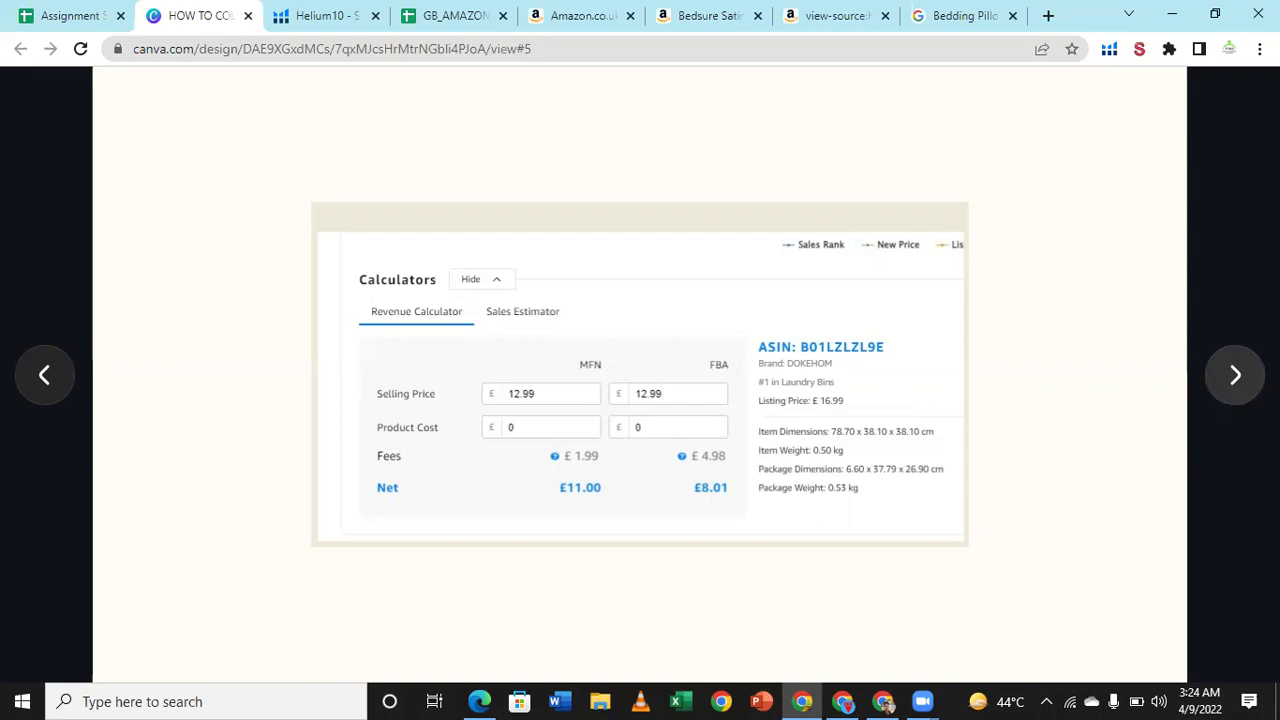
pyautogui.click(1237, 378)
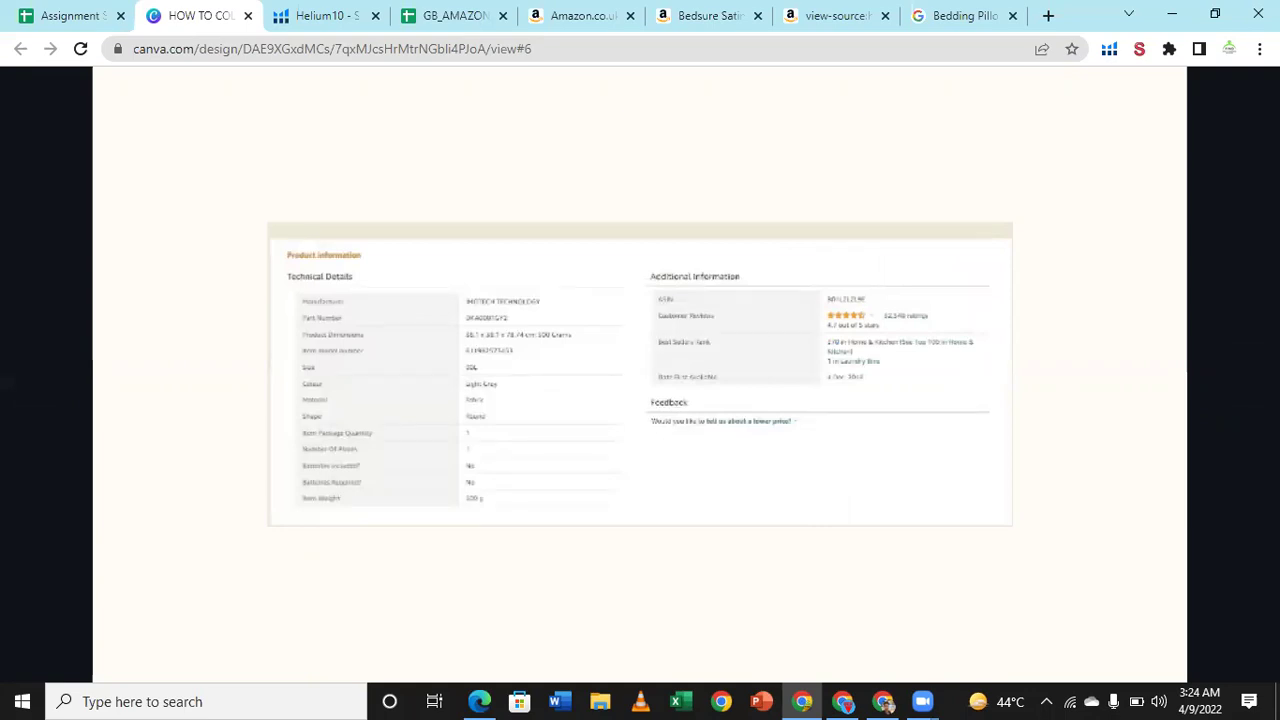
pyautogui.moveTo(1237, 376)
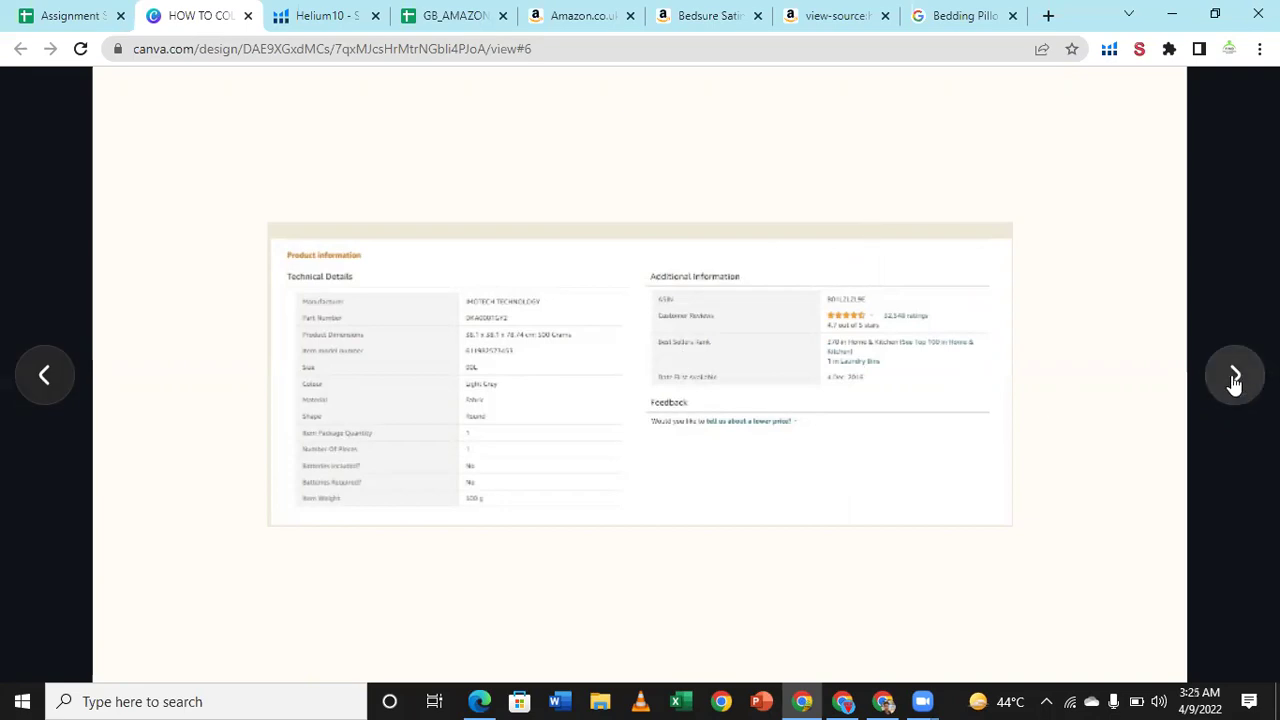
pyautogui.click(1235, 376)
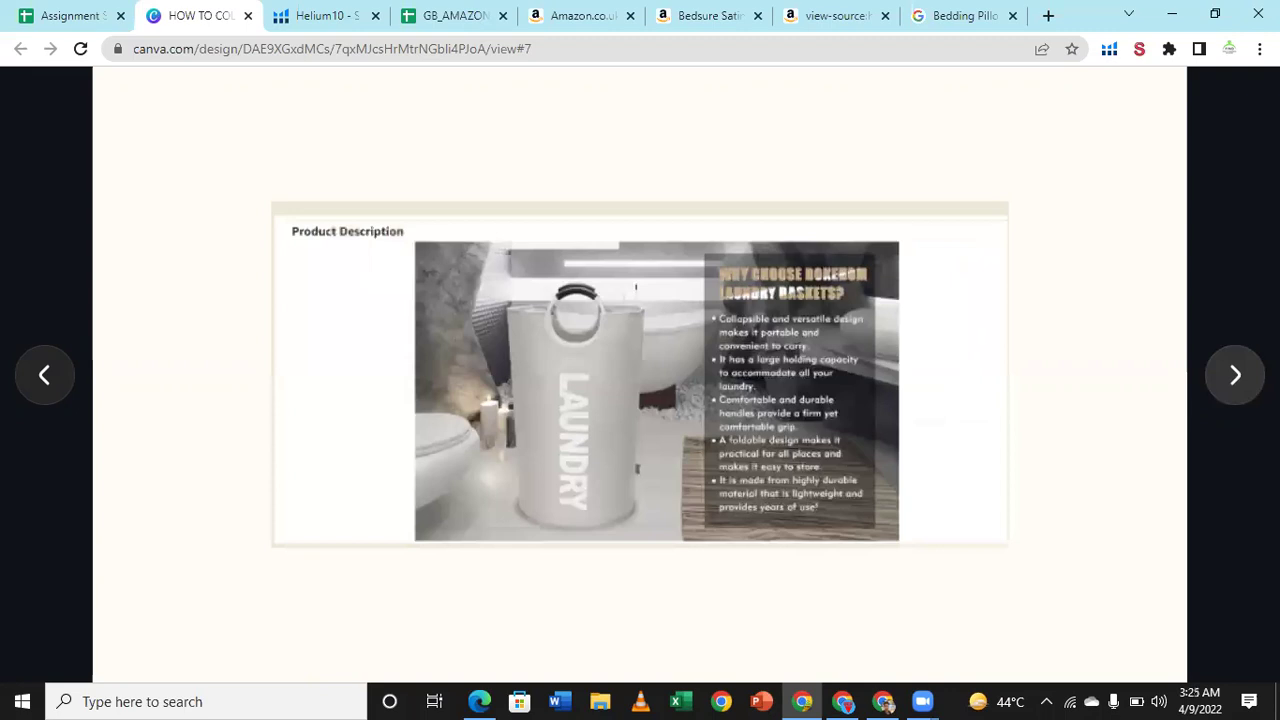
pyautogui.click(1235, 374)
pyautogui.moveTo(377, 411)
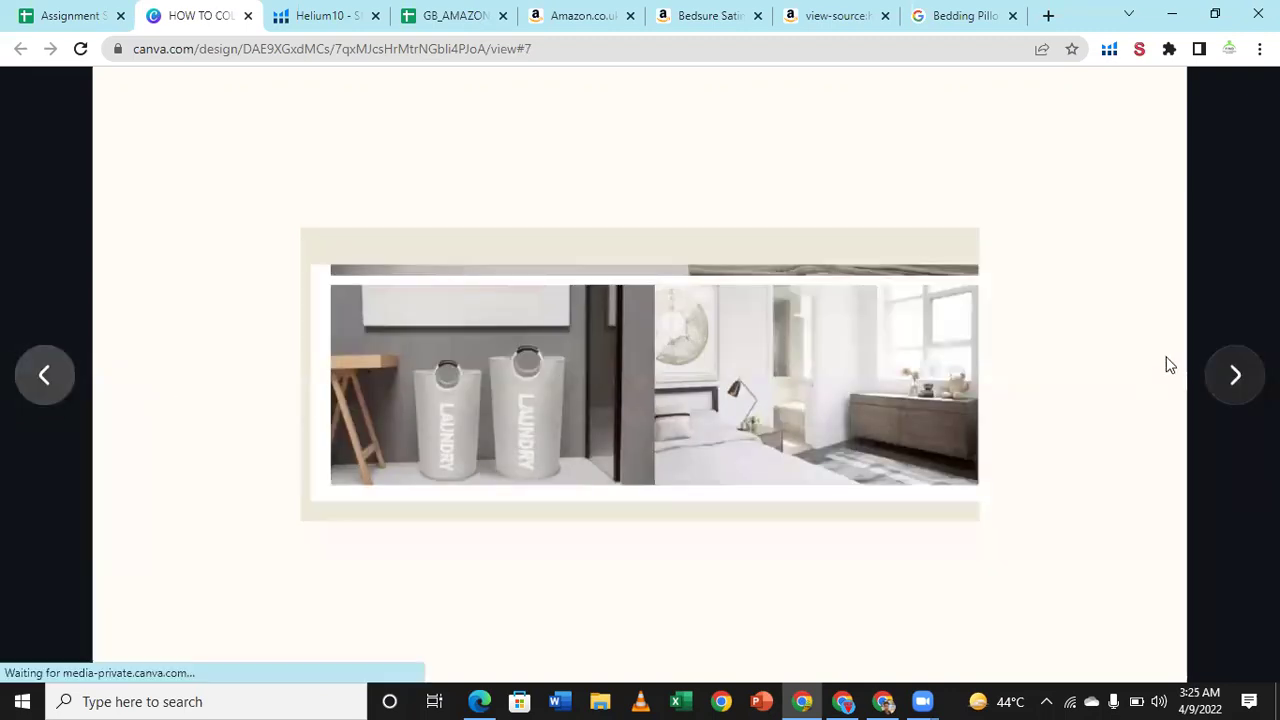
pyautogui.click(1235, 376)
pyautogui.click(1236, 376)
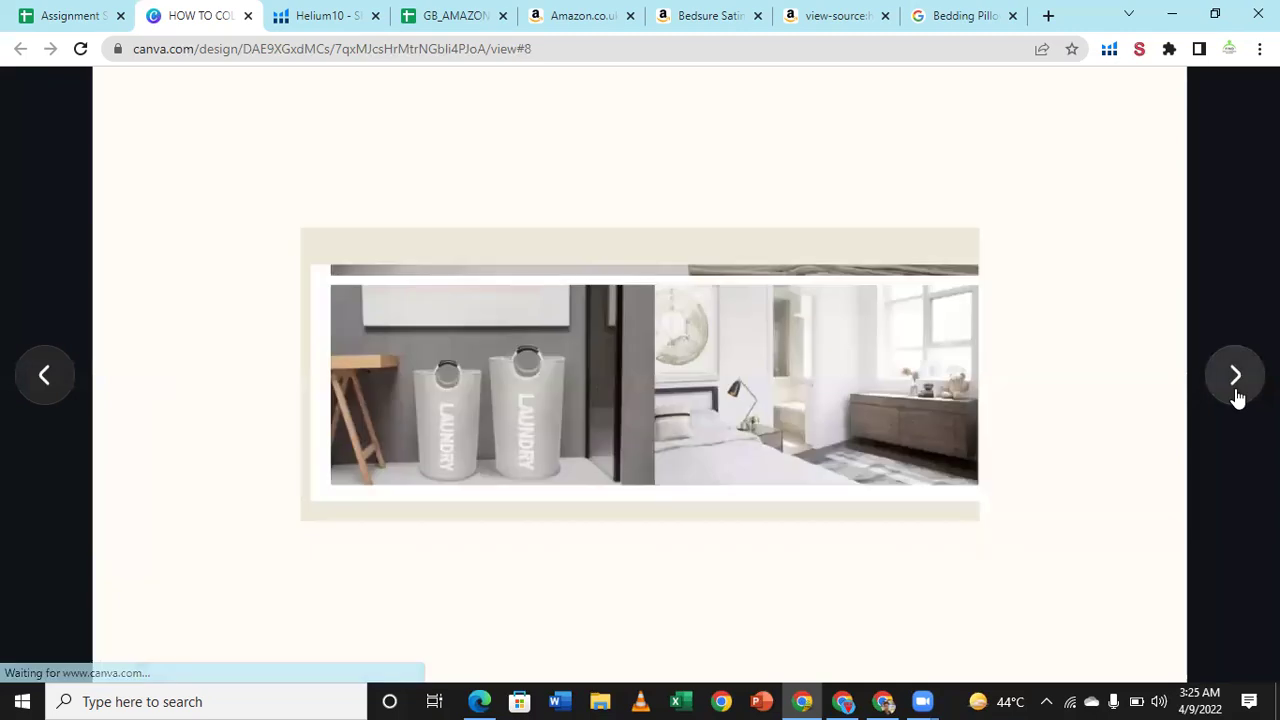
pyautogui.click(1236, 376)
pyautogui.click(1236, 376)
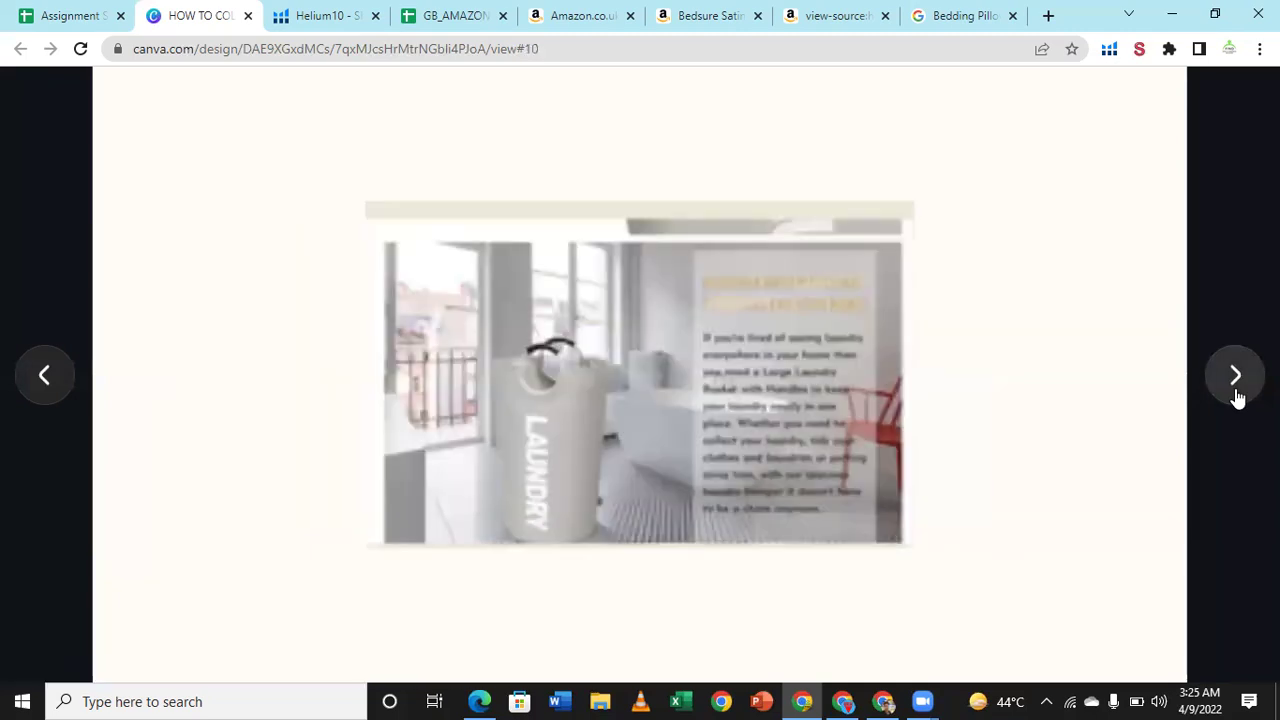
pyautogui.click(1235, 392)
pyautogui.click(1235, 392)
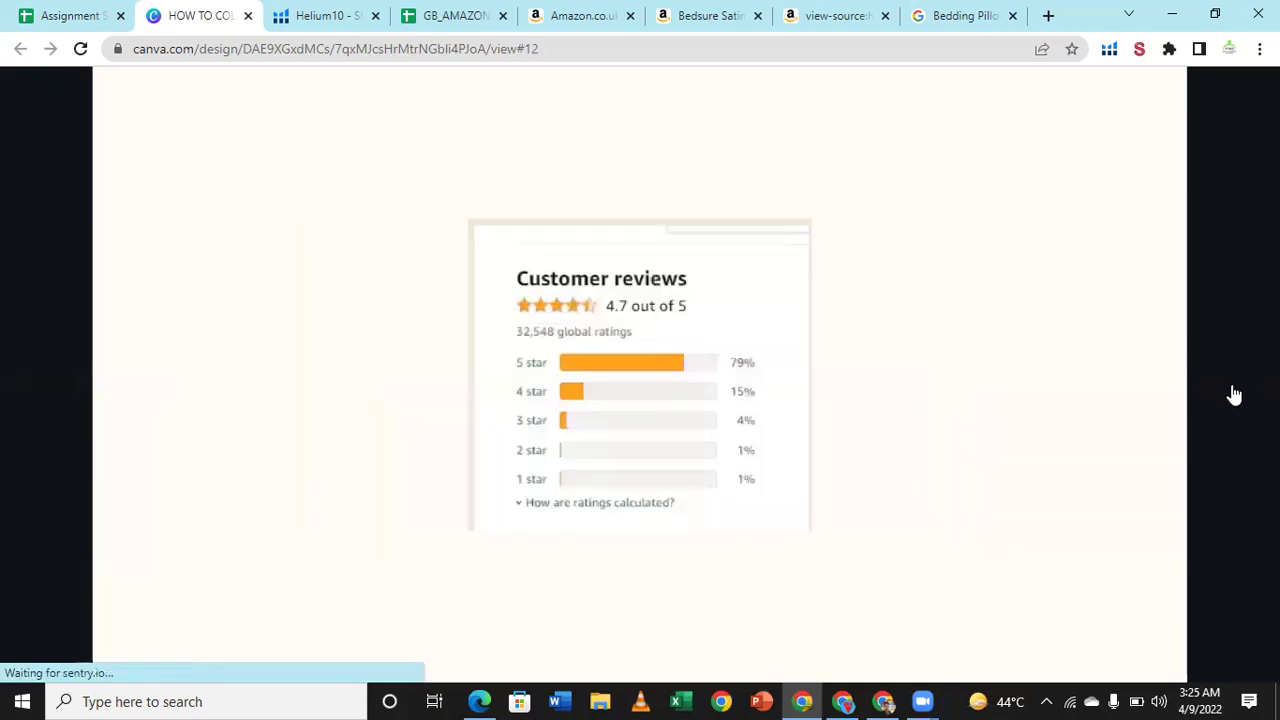
# Step: Examine slides 13 to 19 of the presentation, covering customer questions, the Cerebro keyword search and the keyword relevance sheet
pyautogui.moveTo(1235, 394)
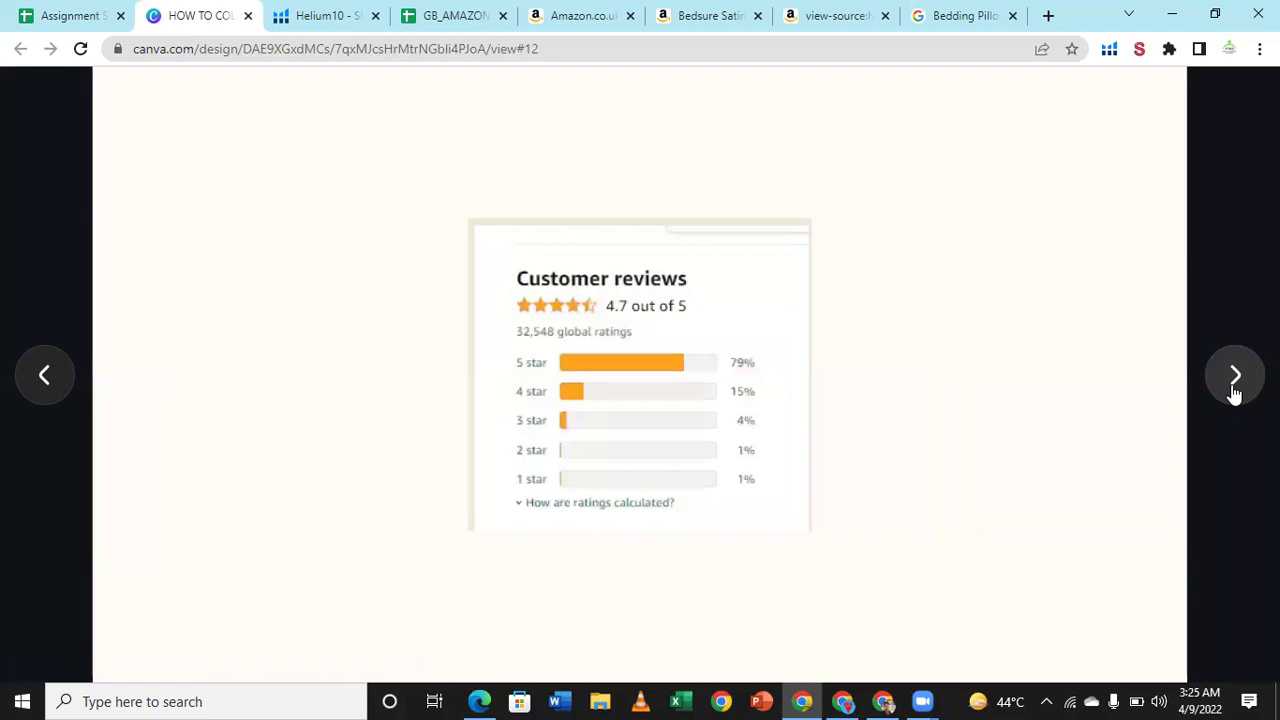
pyautogui.click(1235, 392)
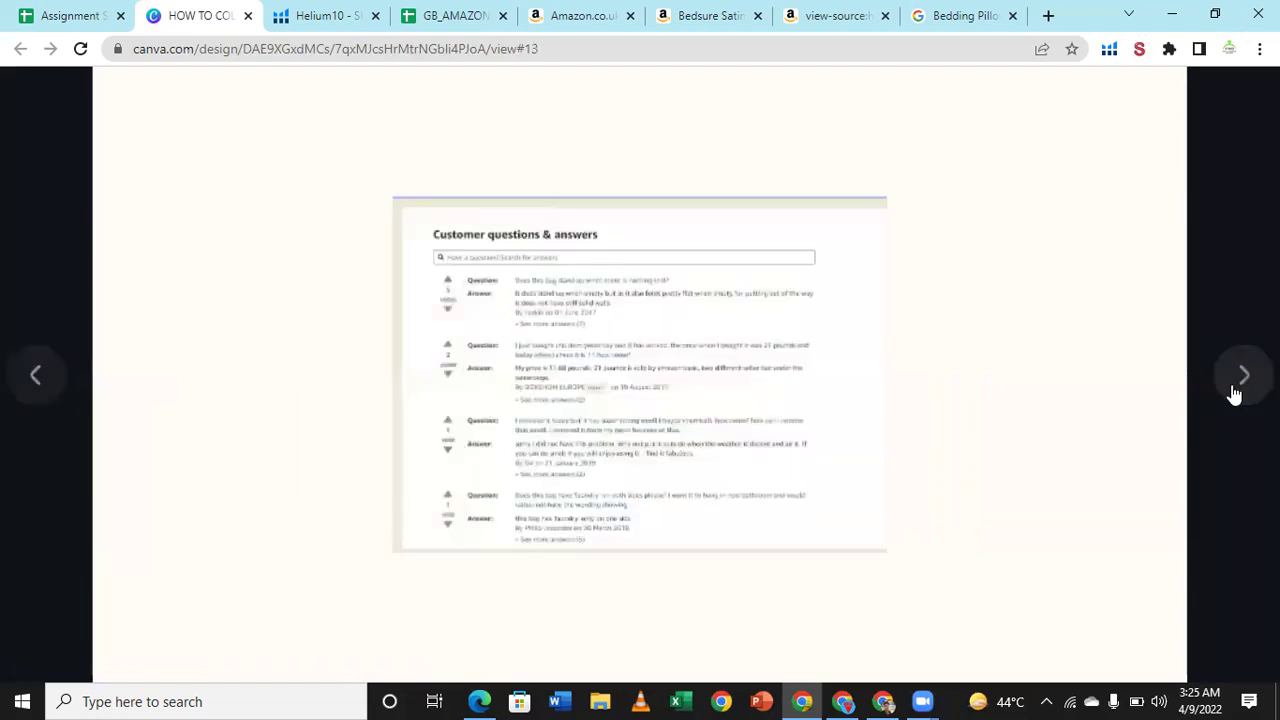
pyautogui.click(1235, 392)
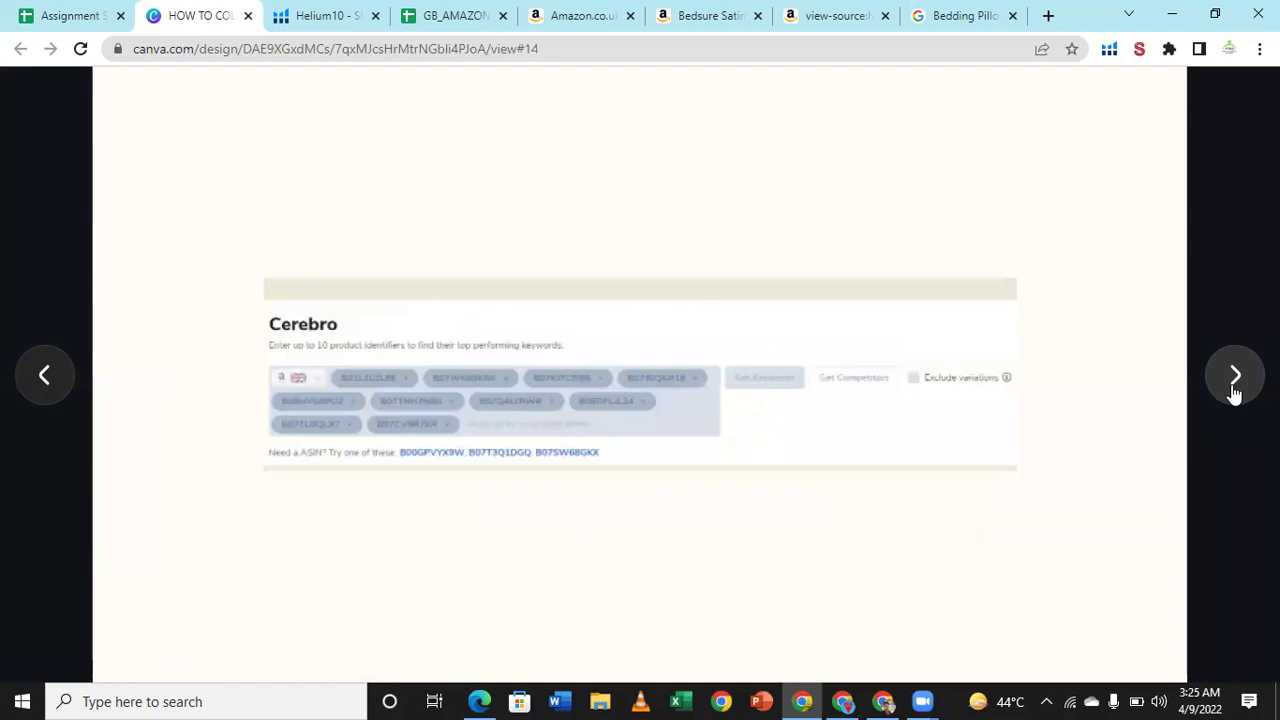
pyautogui.click(1235, 392)
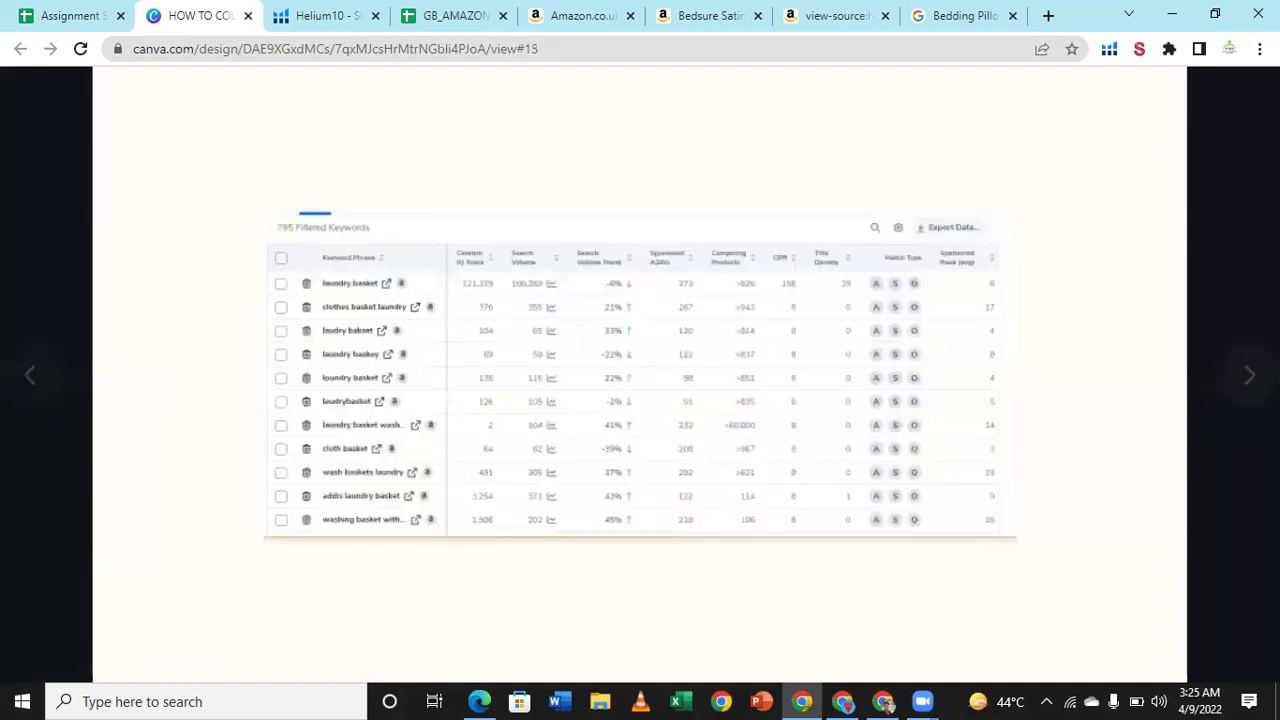
pyautogui.press('Right')
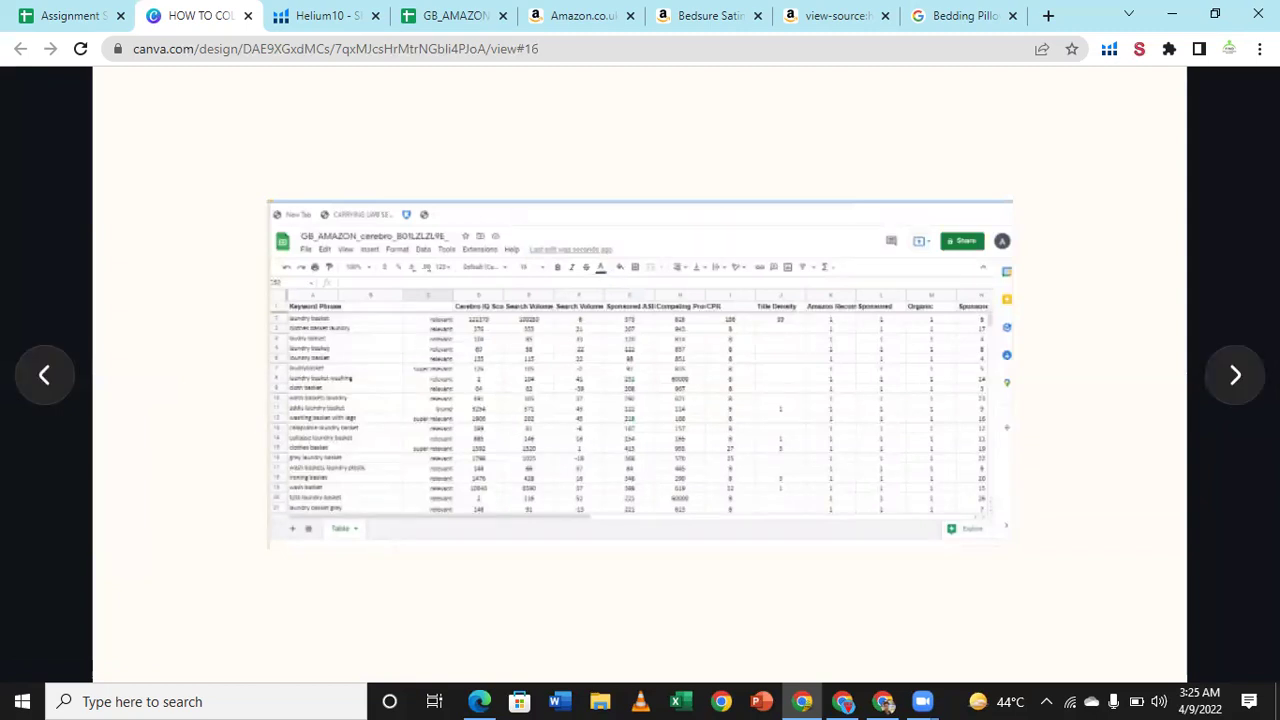
pyautogui.click(1236, 377)
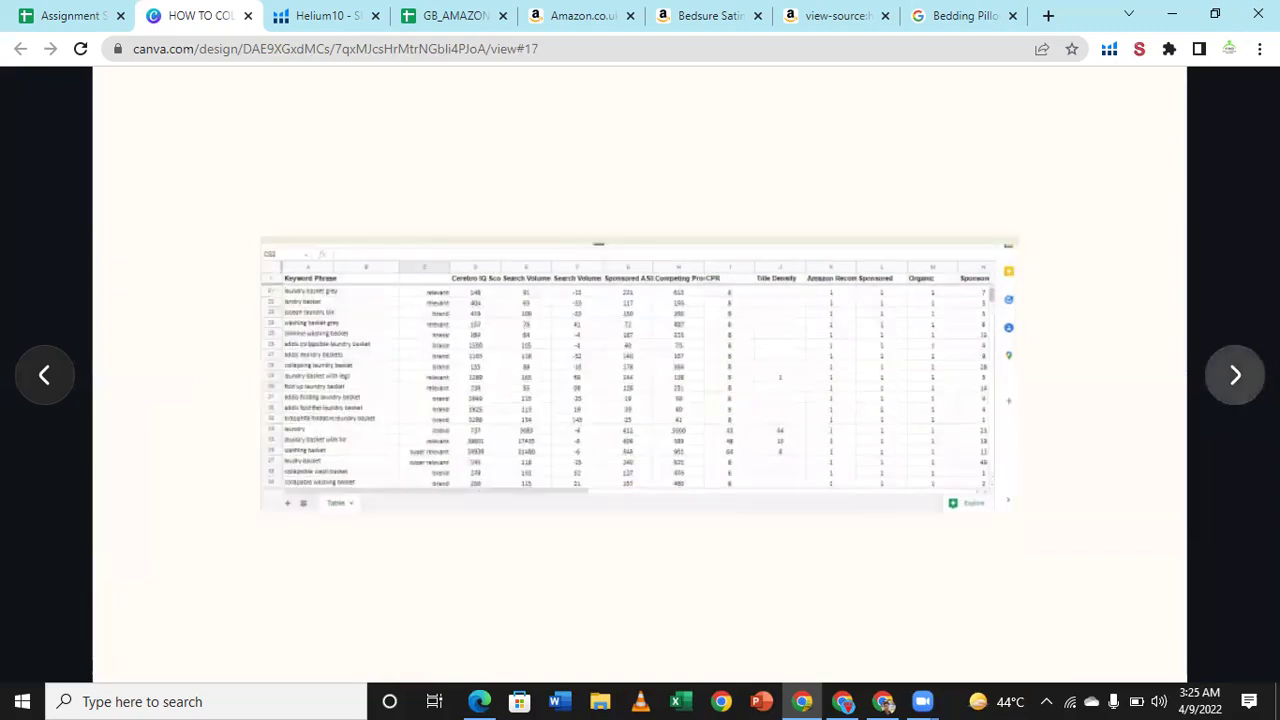
pyautogui.press('Right')
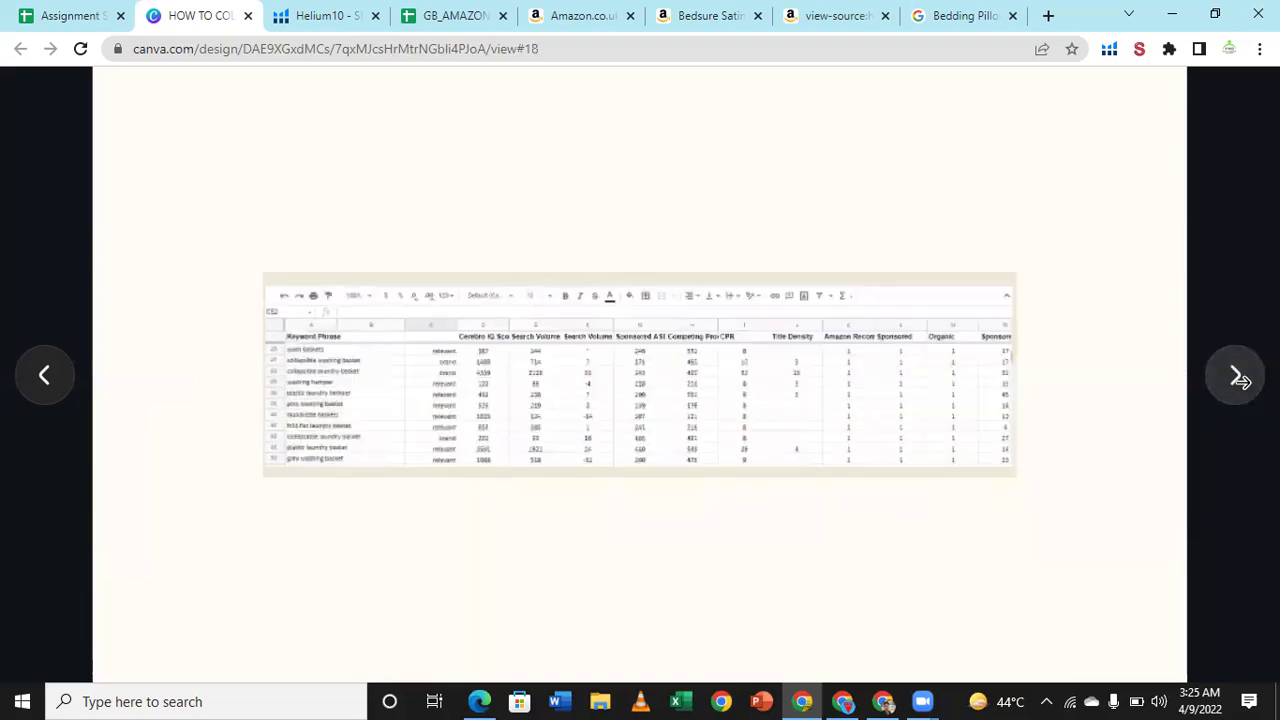
pyautogui.click(1238, 377)
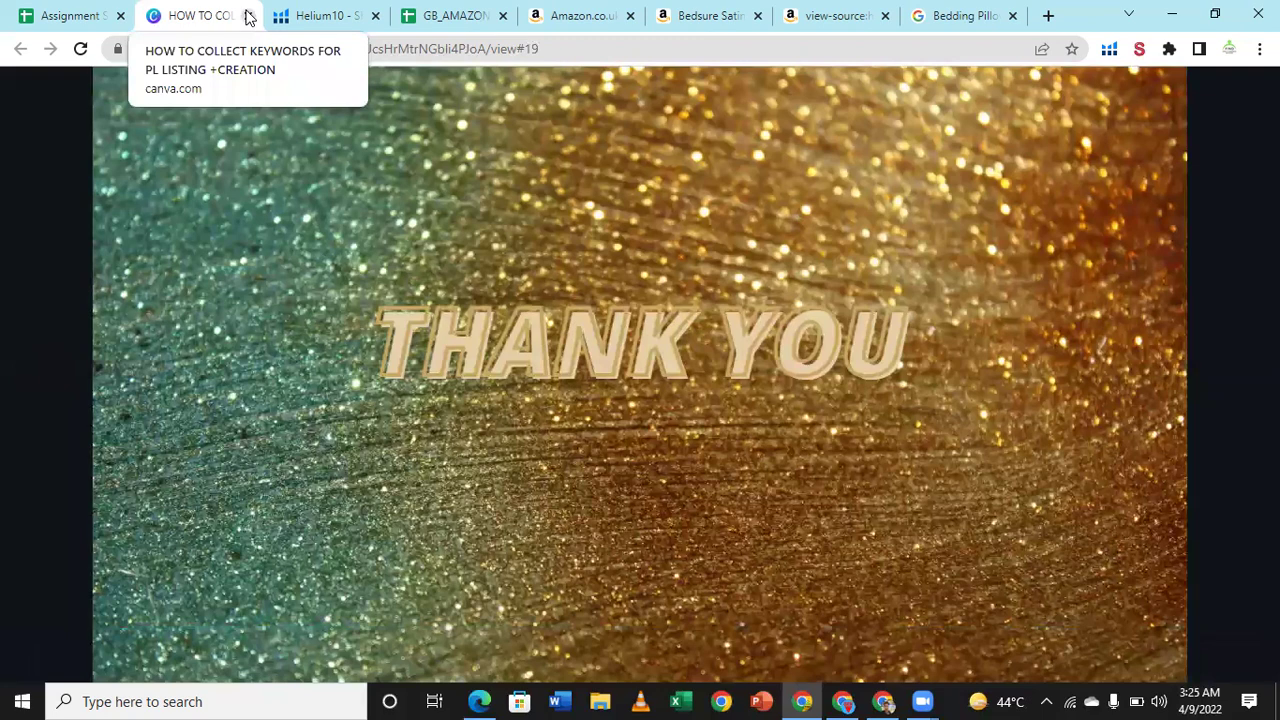
# Step: Close the Canva presentation, then open the row 11 student's assignment sheet from the Performance Sheet
pyautogui.click(248, 16)
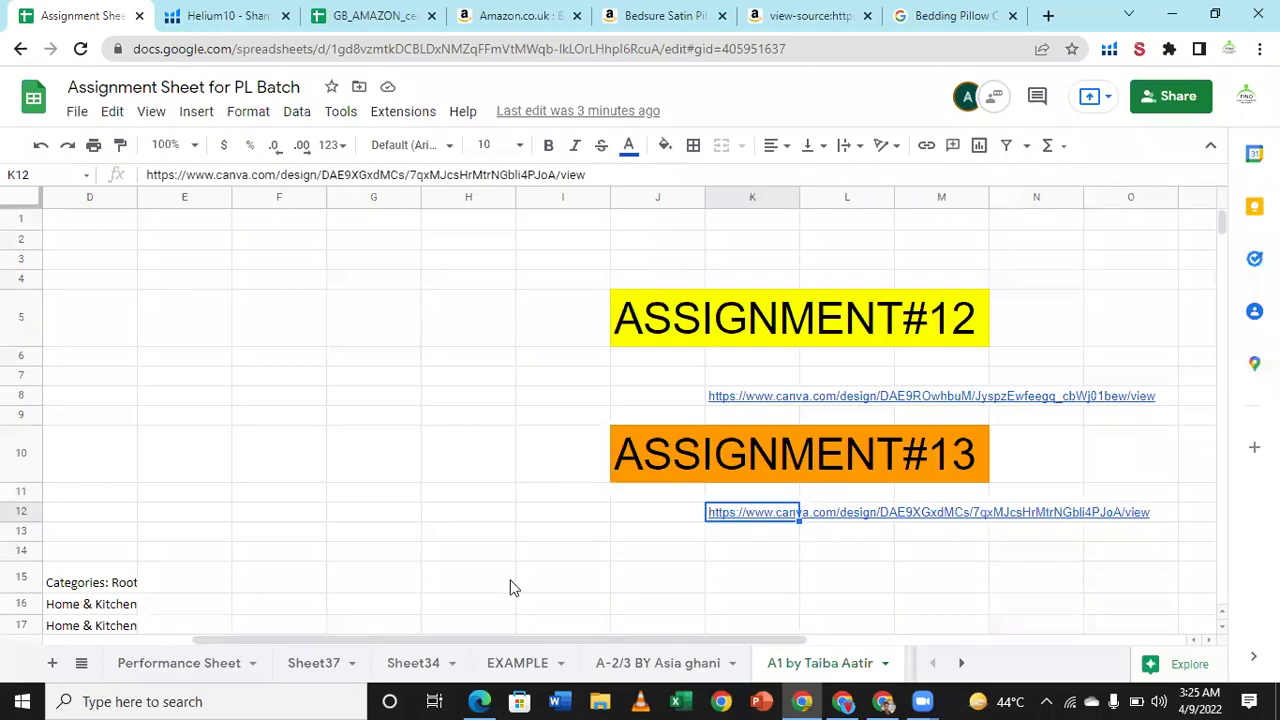
pyautogui.click(140, 663)
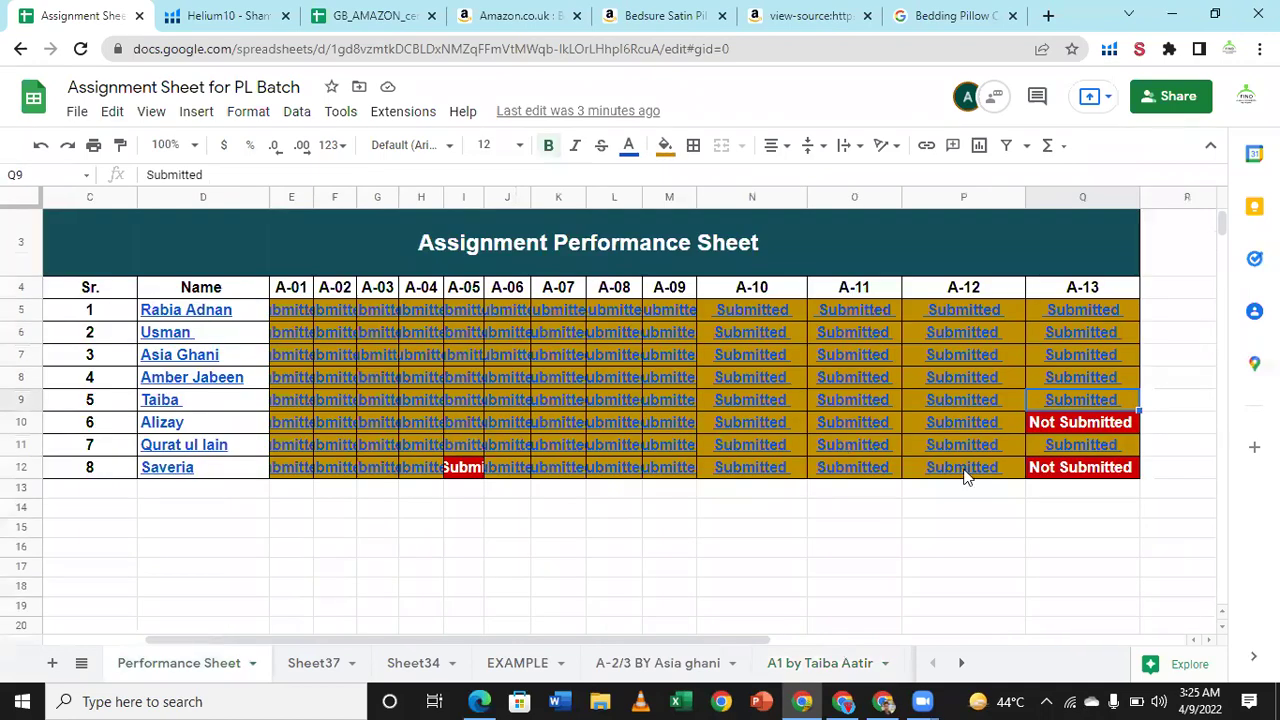
pyautogui.click(988, 424)
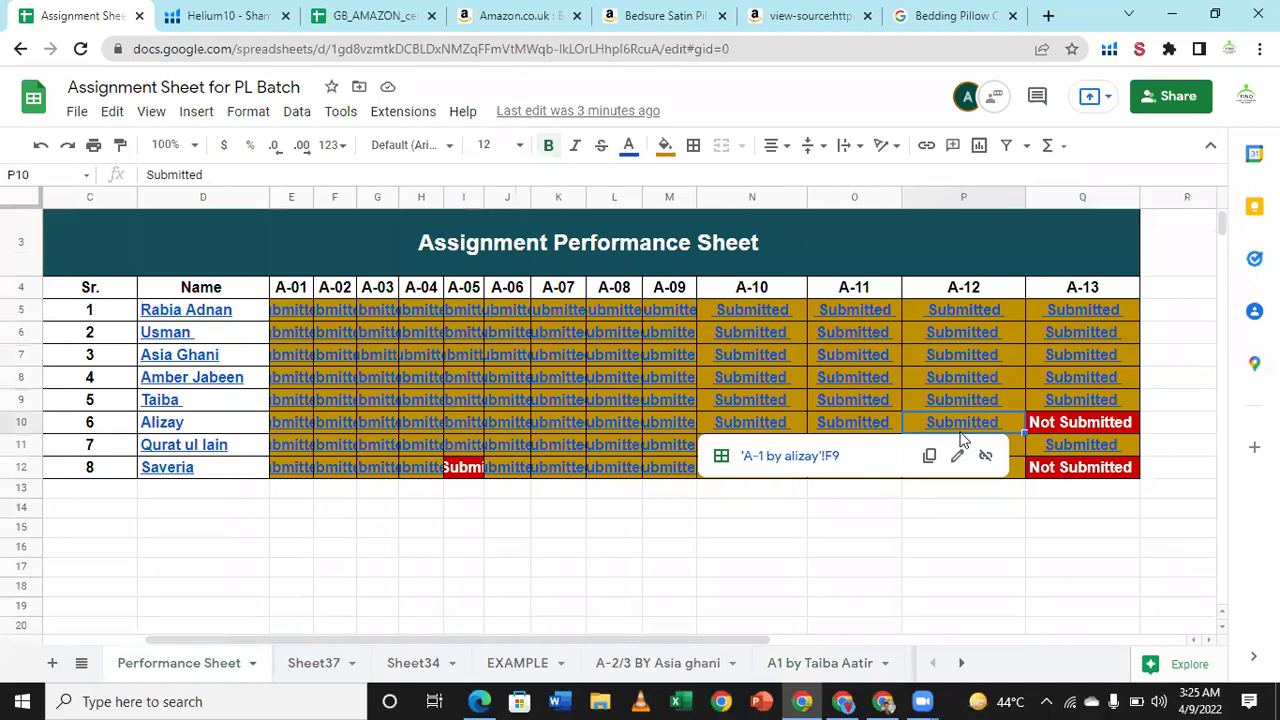
pyautogui.moveTo(852, 488)
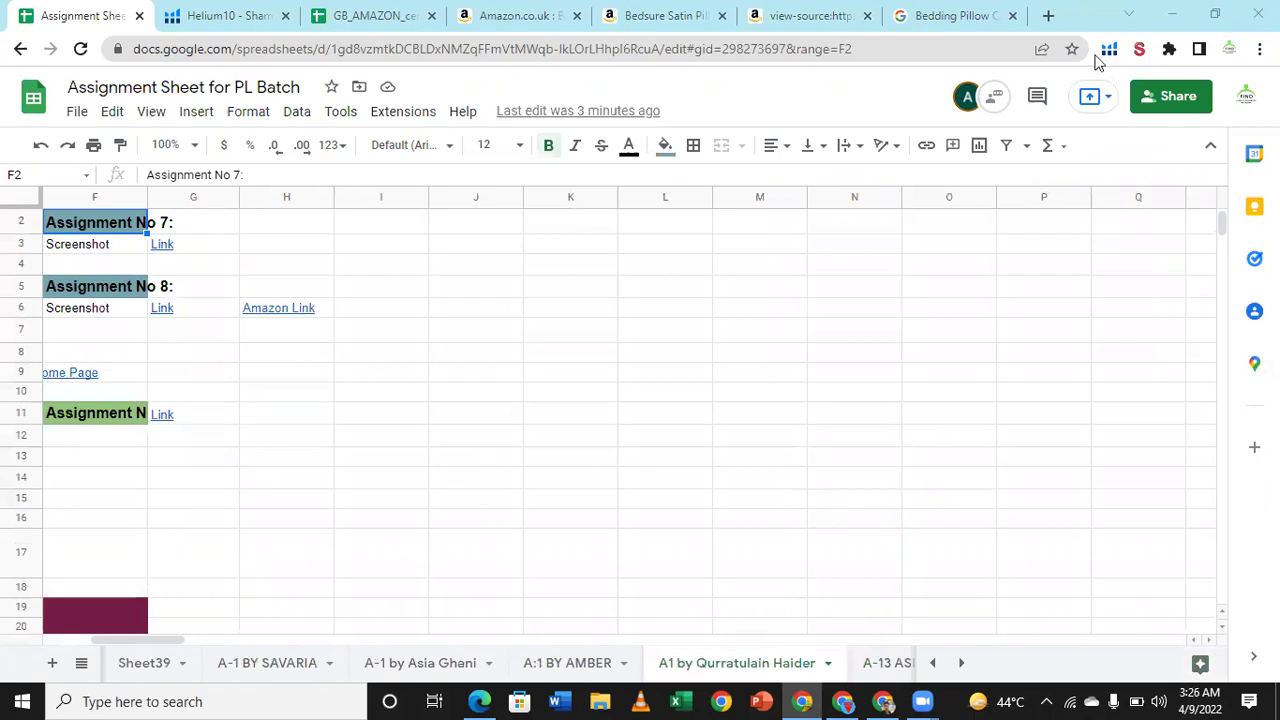
# Step: Examine the student's assignment sections and the upper part of the 1 unit Expense & Profit table, then return to row 2
pyautogui.click(183, 467)
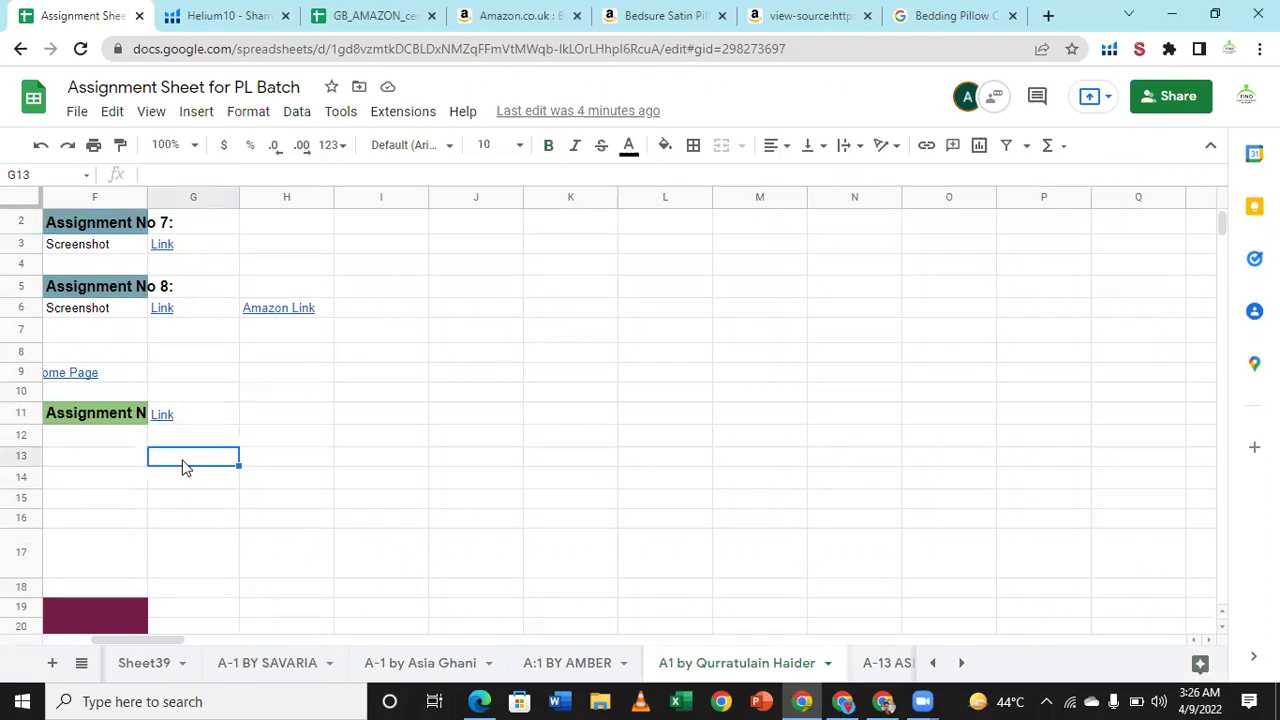
pyautogui.press('Down')
pyautogui.press('Left')
pyautogui.press('Left')
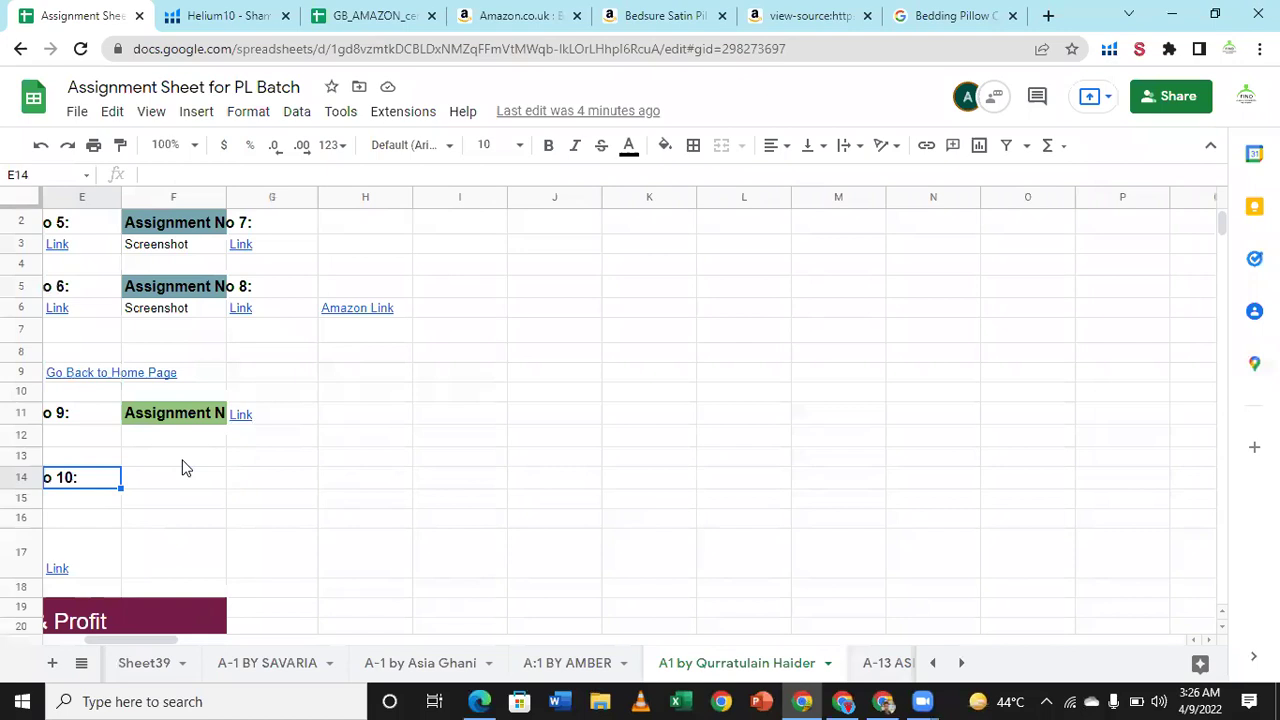
pyautogui.press('Left')
pyautogui.press('Left')
pyautogui.press('Left')
pyautogui.press('Left')
pyautogui.press('Down')
pyautogui.press('Down')
pyautogui.press('Down')
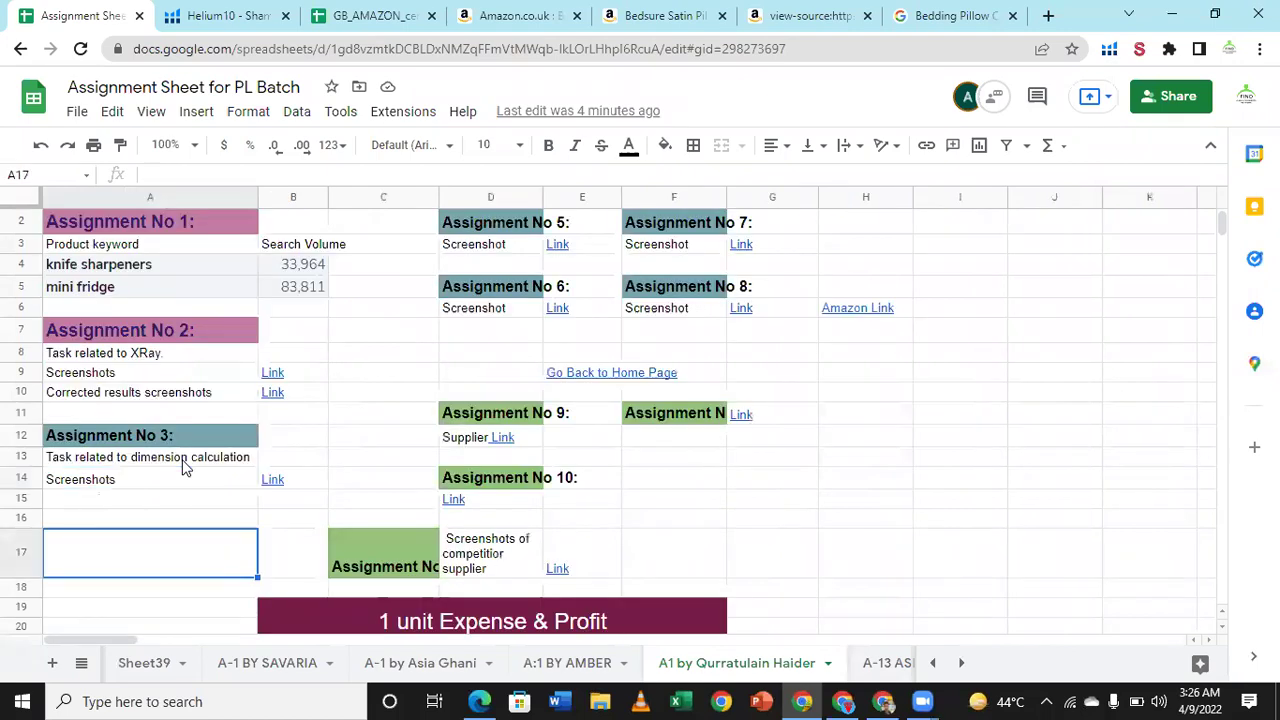
pyautogui.press('Down')
pyautogui.press('Right')
pyautogui.press('Right')
pyautogui.press('Right')
pyautogui.press('Down')
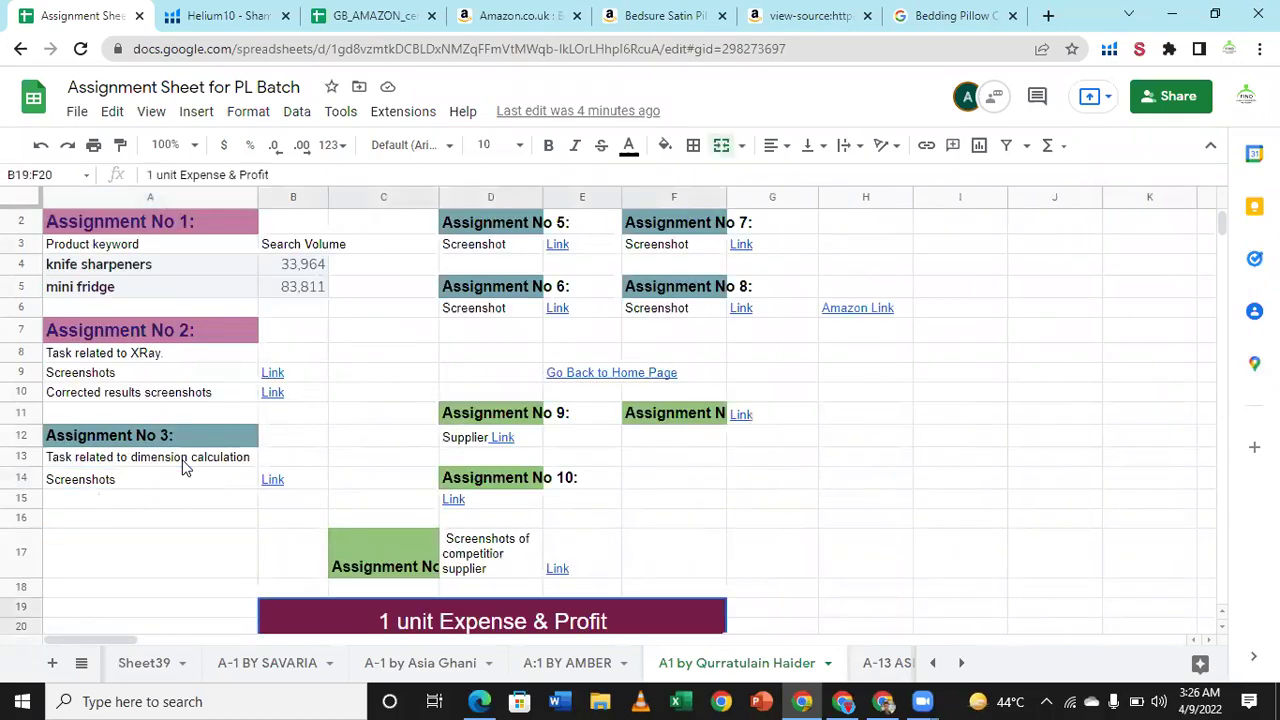
pyautogui.press('Down')
pyautogui.press('Down')
pyautogui.press('Down')
pyautogui.press('Down')
pyautogui.press('Down')
pyautogui.press('Down')
pyautogui.press('Down')
pyautogui.press('Down')
pyautogui.press('Down')
pyautogui.press('Down')
pyautogui.press('Down')
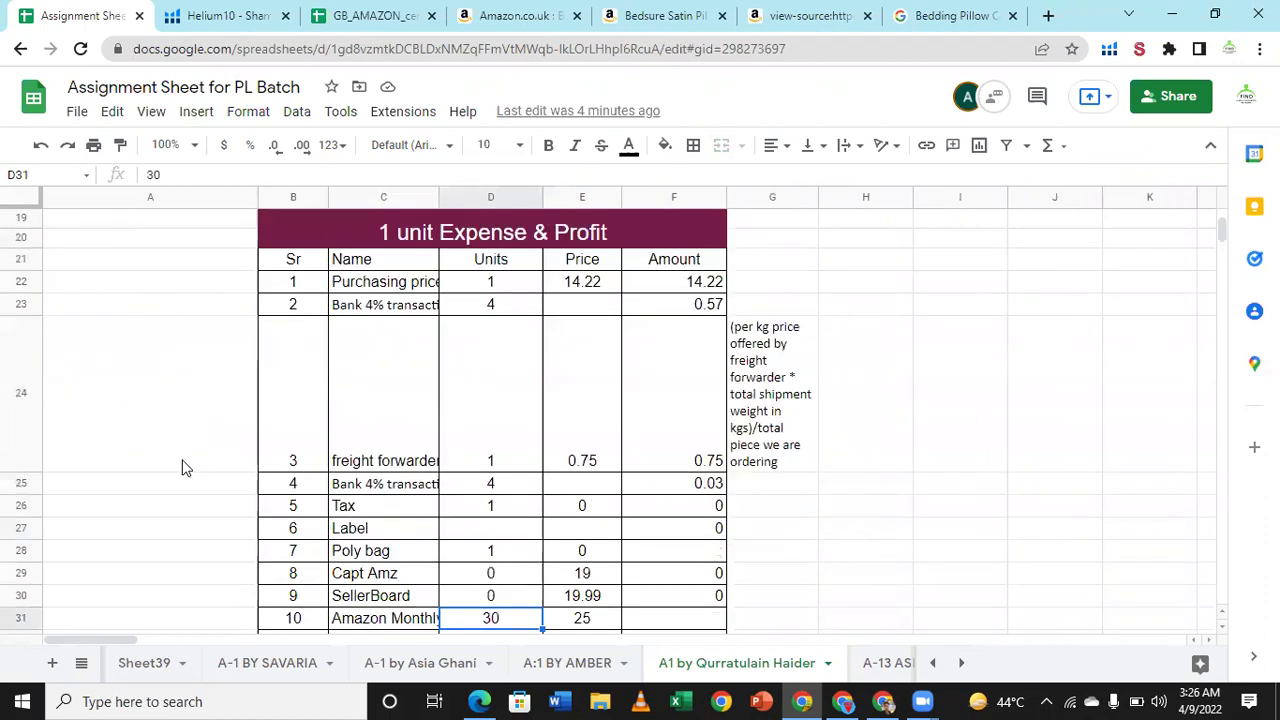
pyautogui.press('Up')
pyautogui.hotkey('ctrl', 'Up')
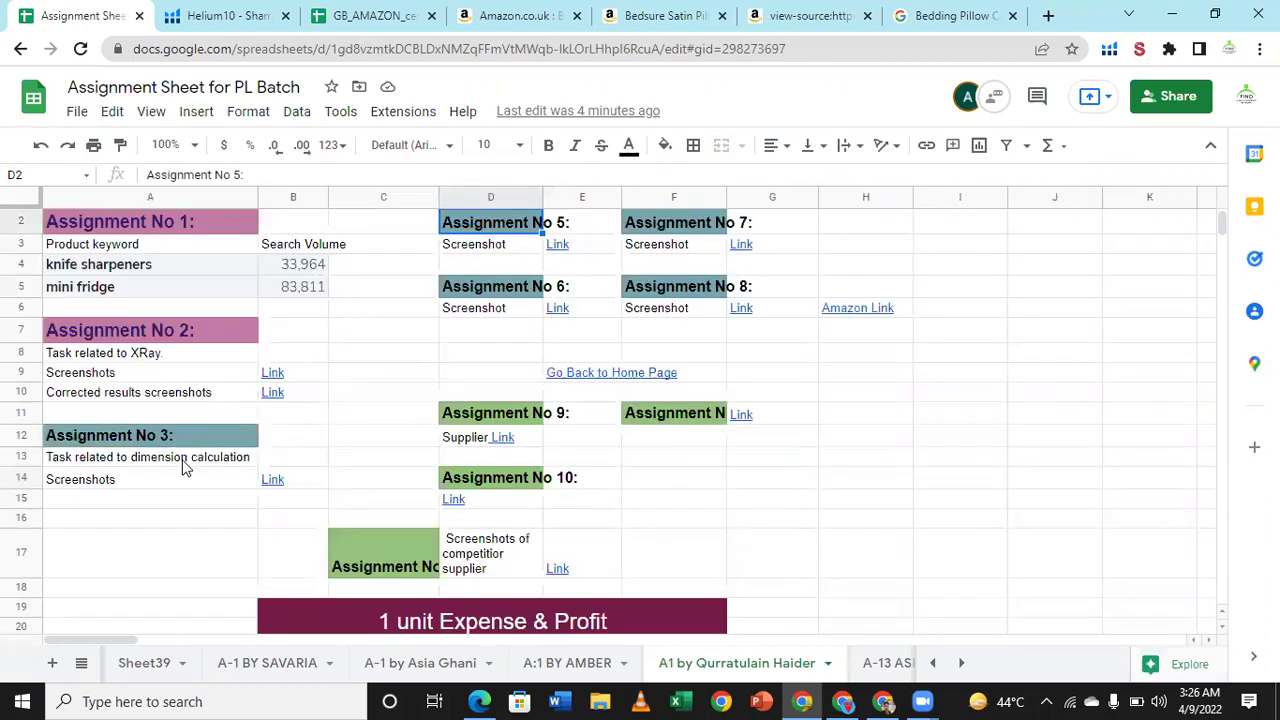
# Step: Examine column D of the student's sheet from row 2 through the complete 1 unit Expense & Profit table to row 42
pyautogui.press('Down')
pyautogui.press('Down')
pyautogui.press('Down')
pyautogui.press('Down')
pyautogui.press('Down')
pyautogui.press('Down')
pyautogui.press('Down')
pyautogui.press('Down')
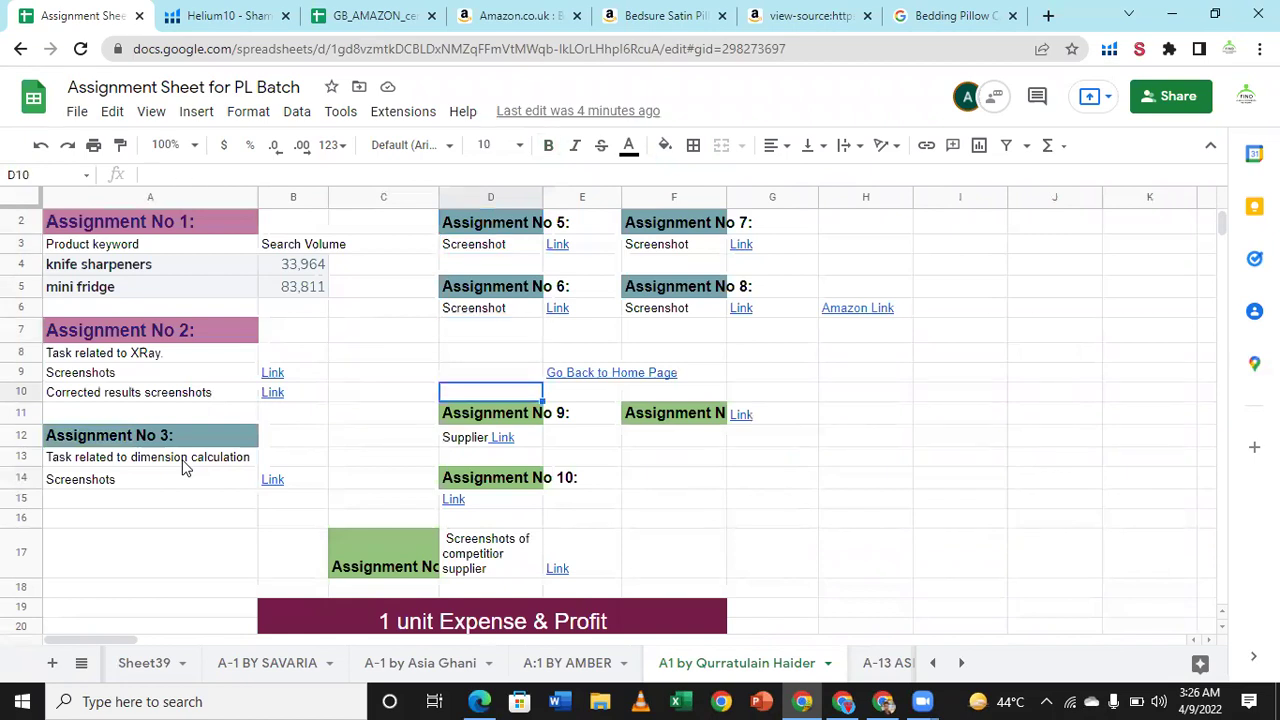
pyautogui.press('Down')
pyautogui.press('Down')
pyautogui.press('Down')
pyautogui.press('Down')
pyautogui.press('Down')
pyautogui.press('Down')
pyautogui.press('Down')
pyautogui.press('Down')
pyautogui.press('Down')
pyautogui.press('Down')
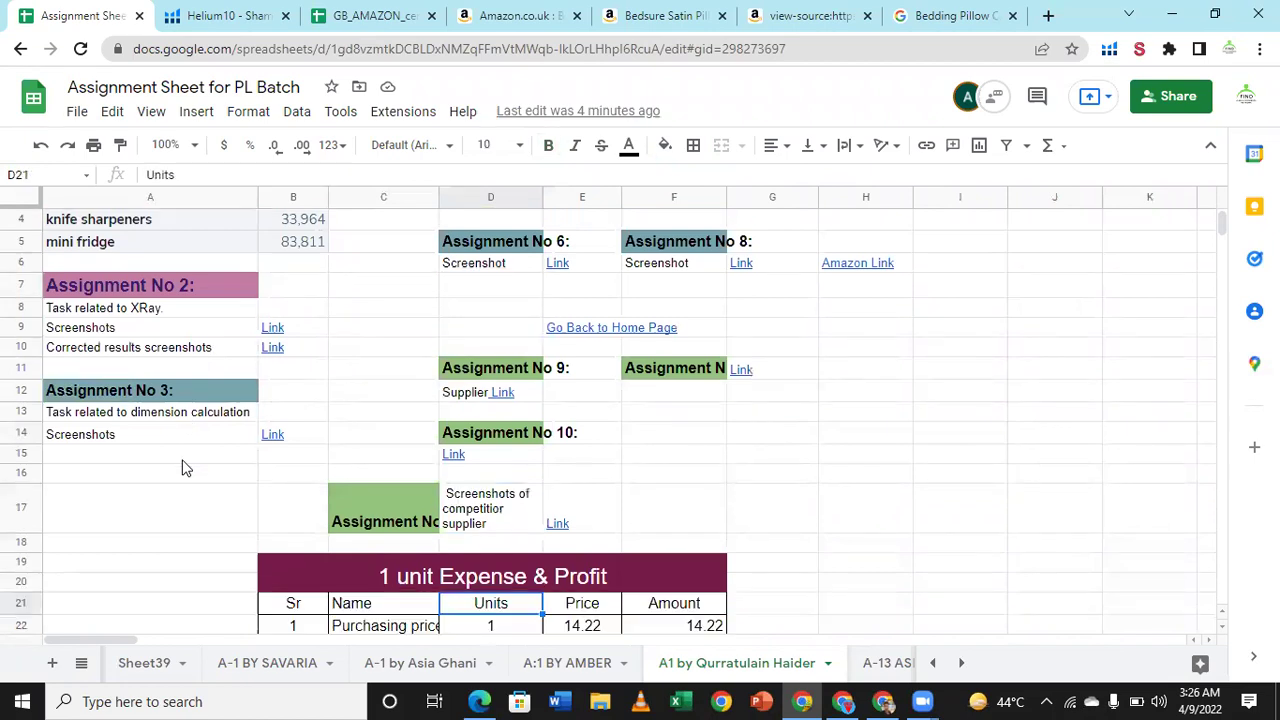
pyautogui.press('Down')
pyautogui.press('Down')
pyautogui.press('Down')
pyautogui.press('Down')
pyautogui.press('Down')
pyautogui.press('Down')
pyautogui.press('Down')
pyautogui.press('Down')
pyautogui.press('Down')
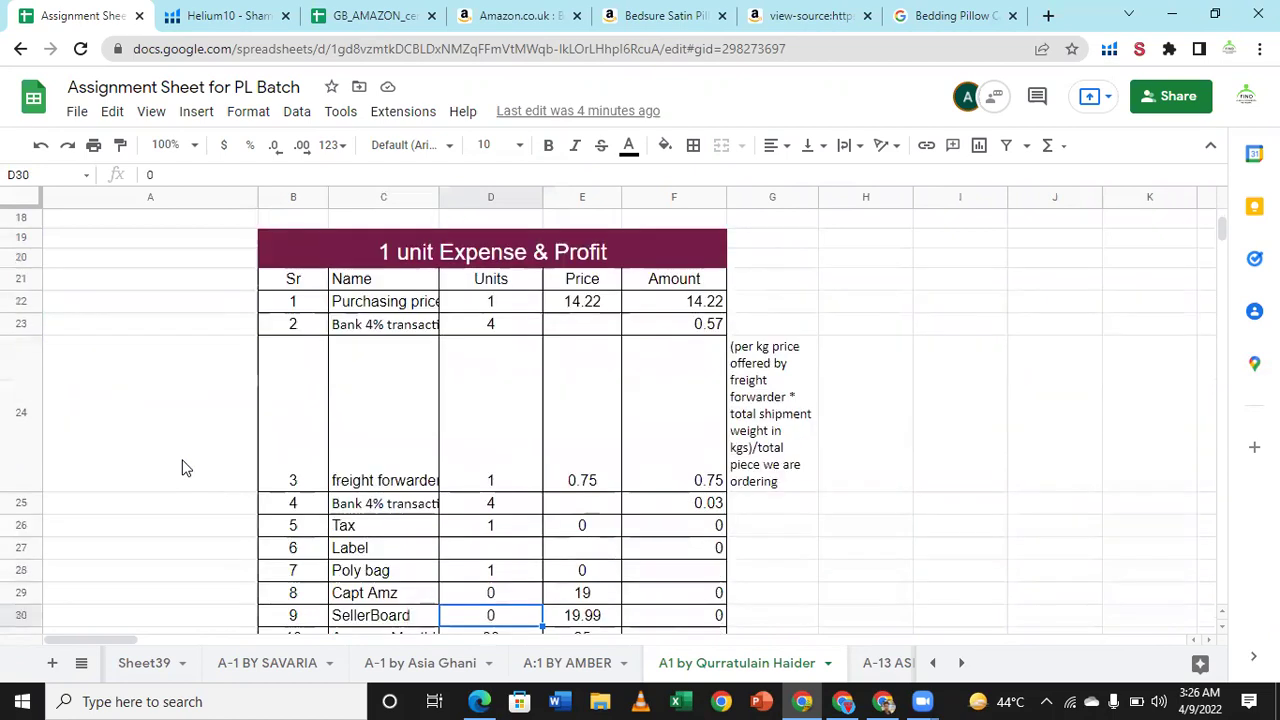
pyautogui.press('Down')
pyautogui.press('Down')
pyautogui.press('Down')
pyautogui.press('Down')
pyautogui.press('Down')
pyautogui.press('Down')
pyautogui.press('Down')
pyautogui.press('Down')
pyautogui.press('Down')
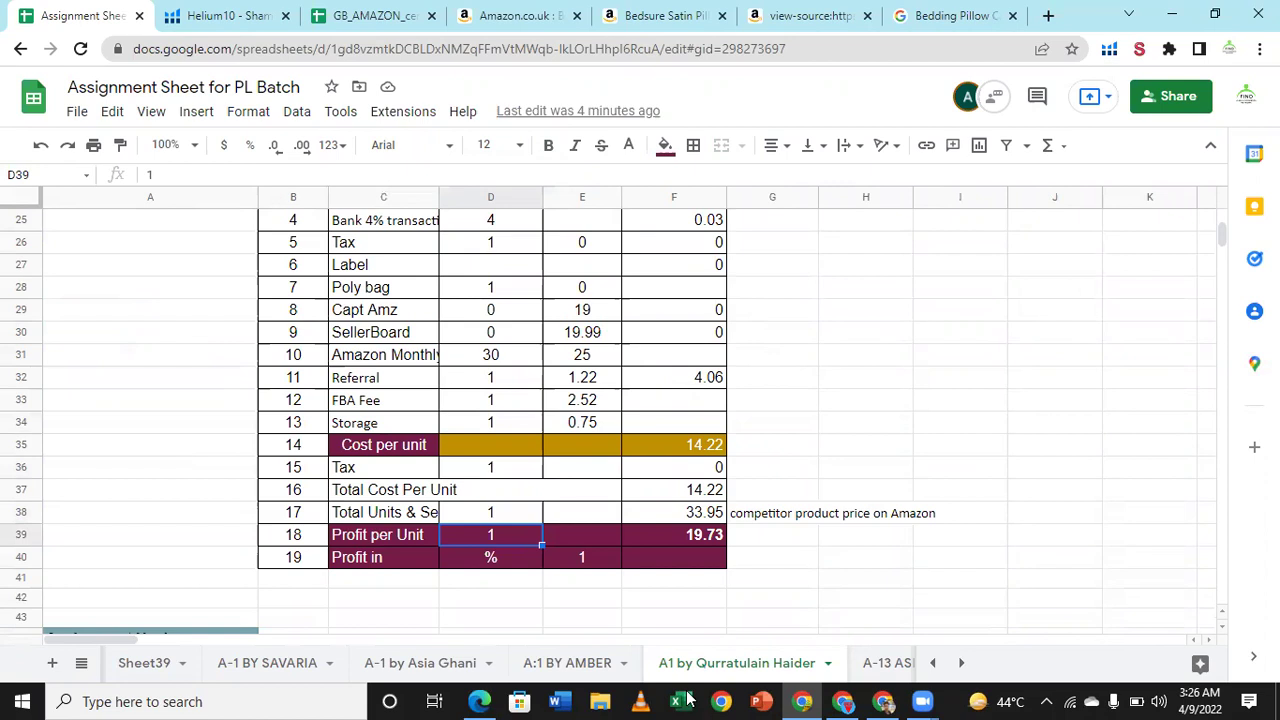
pyautogui.press('Down')
pyautogui.press('Down')
pyautogui.press('Down')
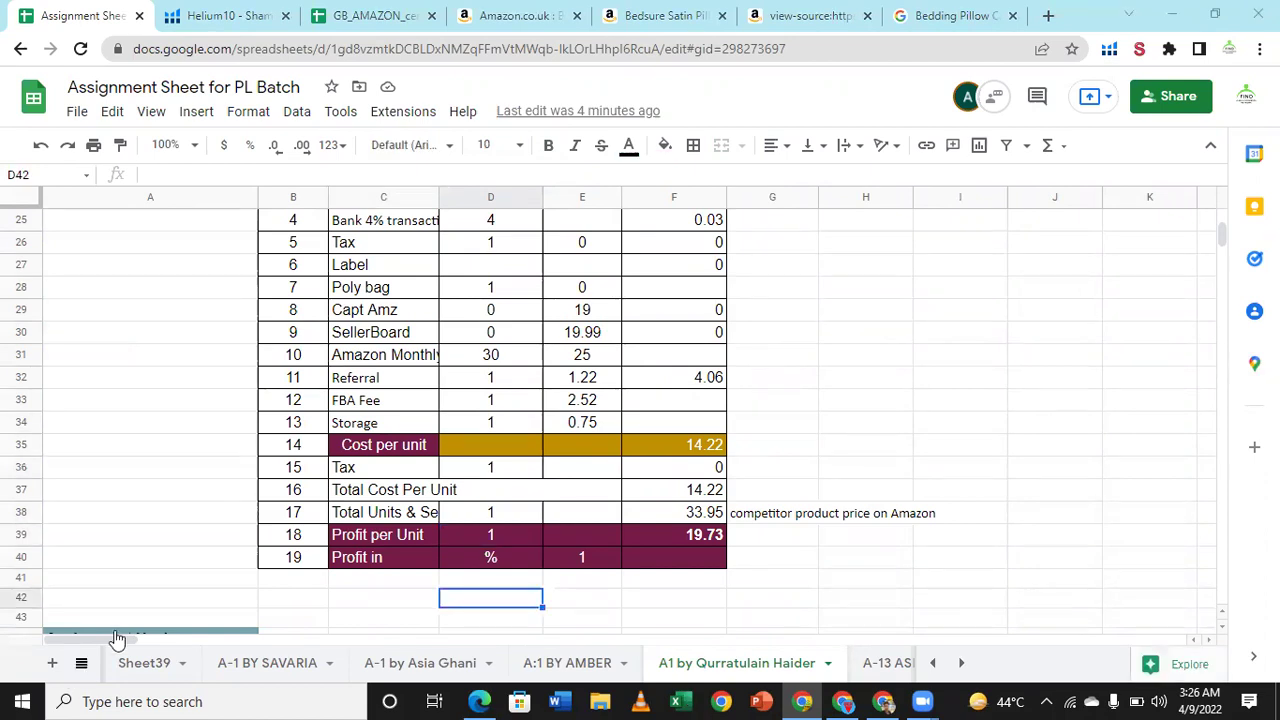
# Step: Return to the Performance Sheet and open the student's assignment sheet linked from the A-12 status in cell P10
pyautogui.click(81, 663)
pyautogui.scroll(2, 195, 480)
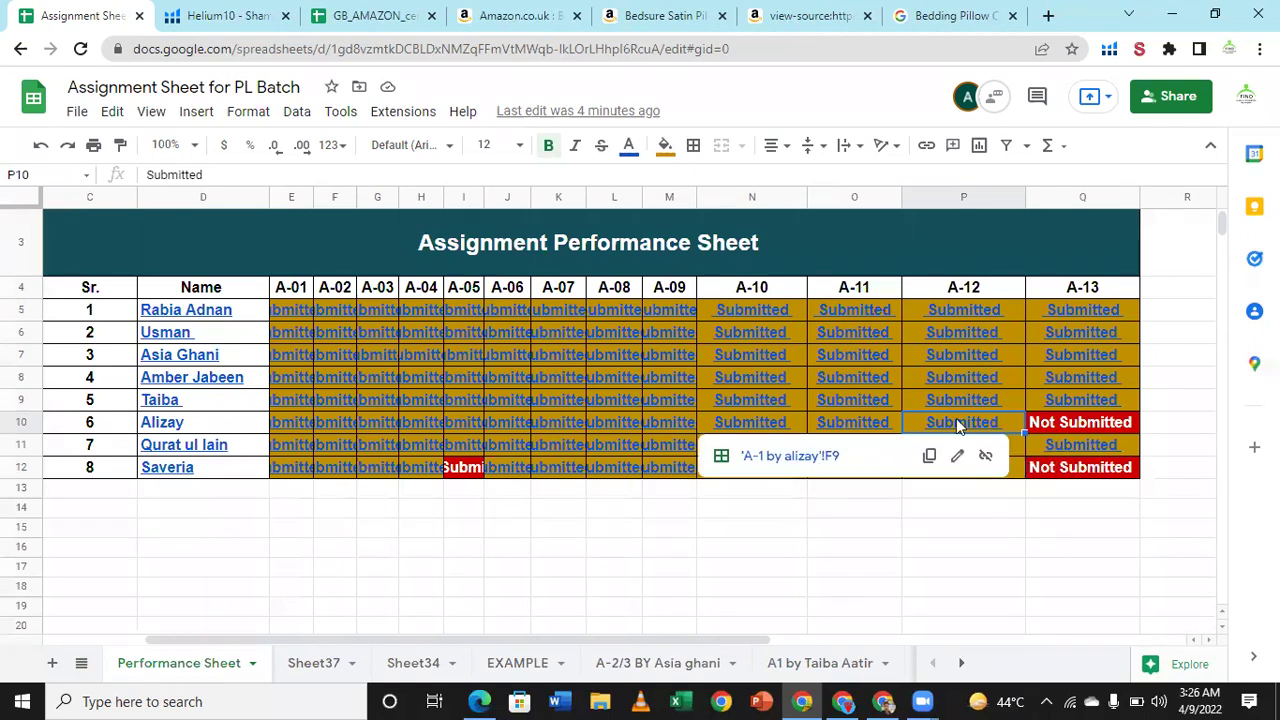
pyautogui.click(826, 462)
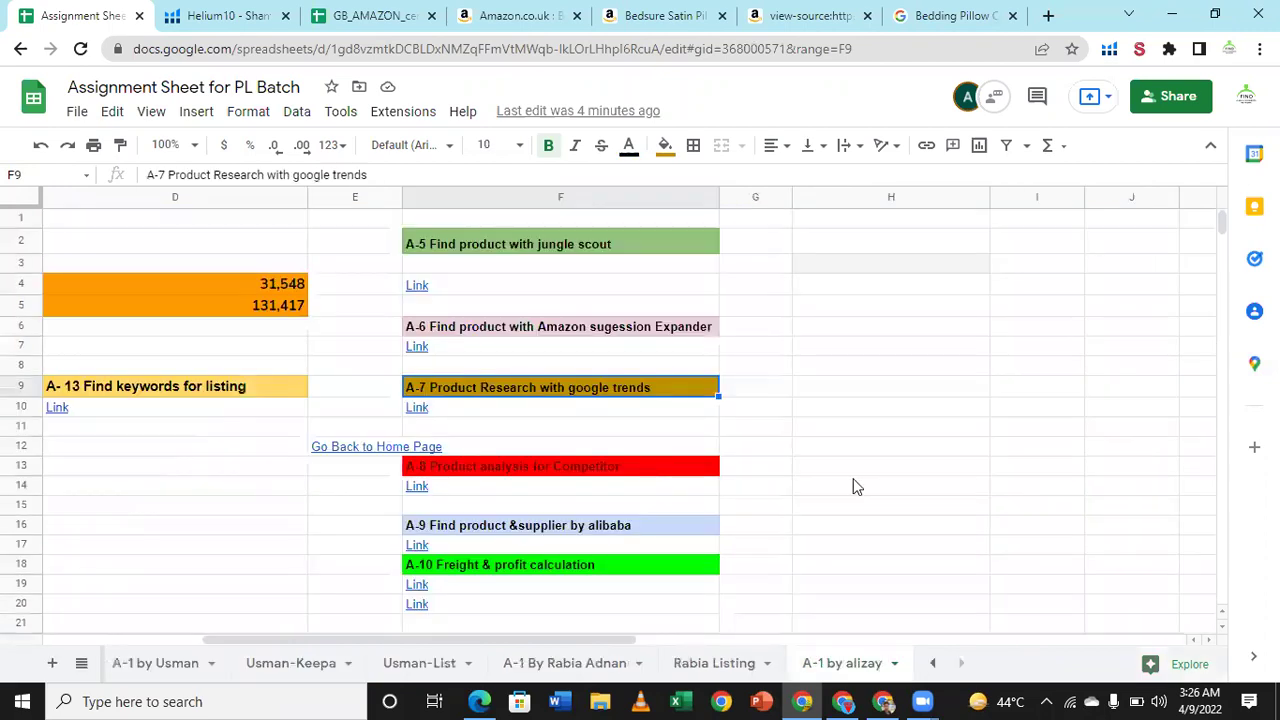
pyautogui.click(853, 487)
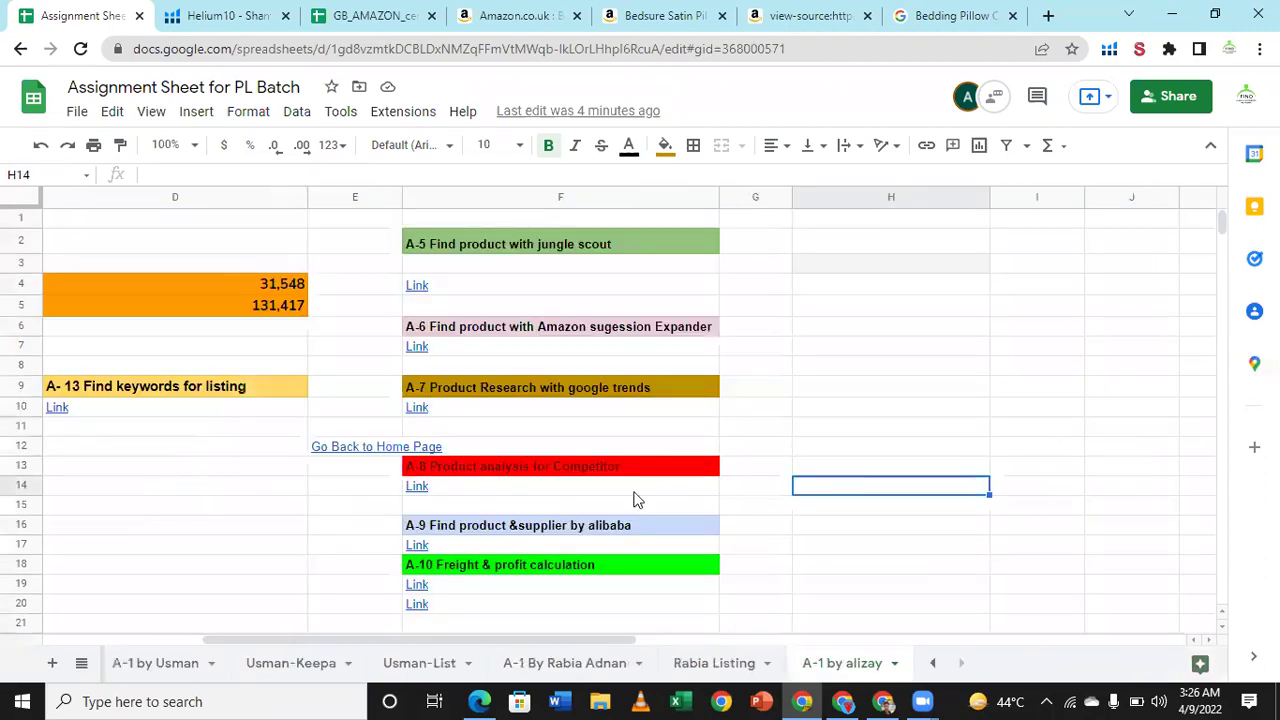
# Step: Examine the student's assignment sections and the complete 1 unit Expense & Profit table through row 45, then return to the A-13 keywords section
pyautogui.scroll(-1, 635, 500)
pyautogui.scroll(-3, 635, 500)
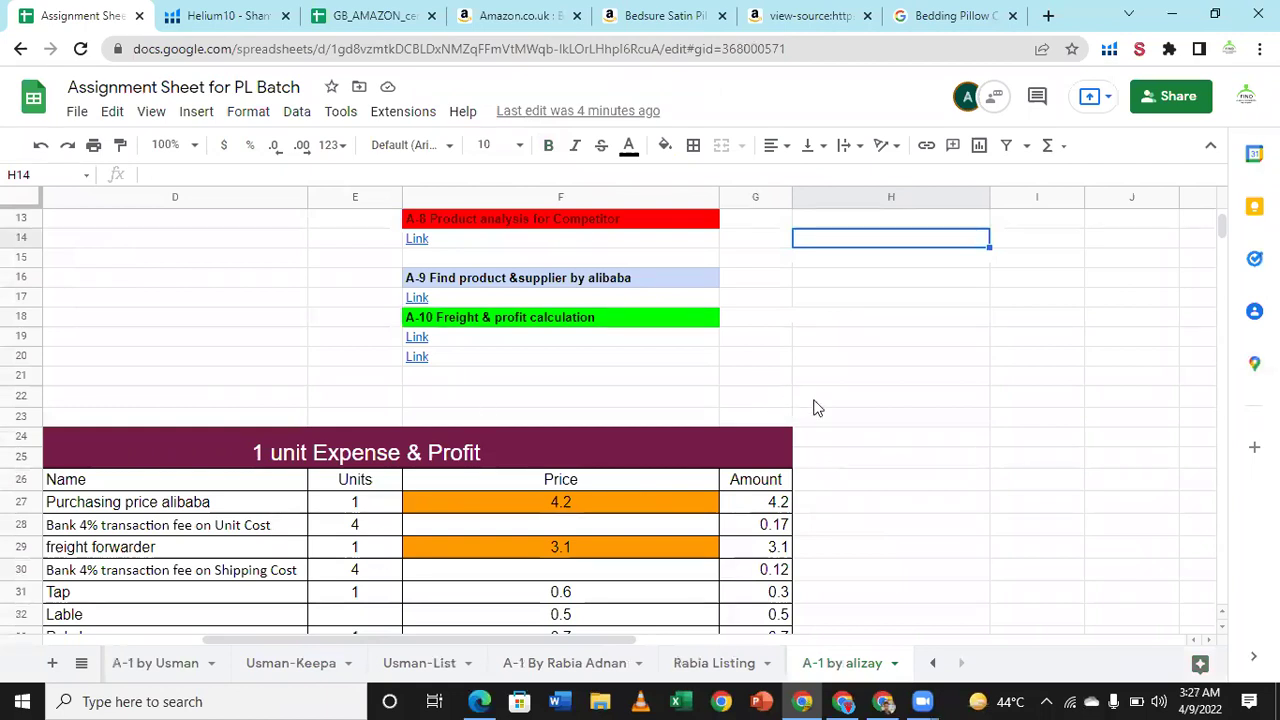
pyautogui.scroll(4, 814, 407)
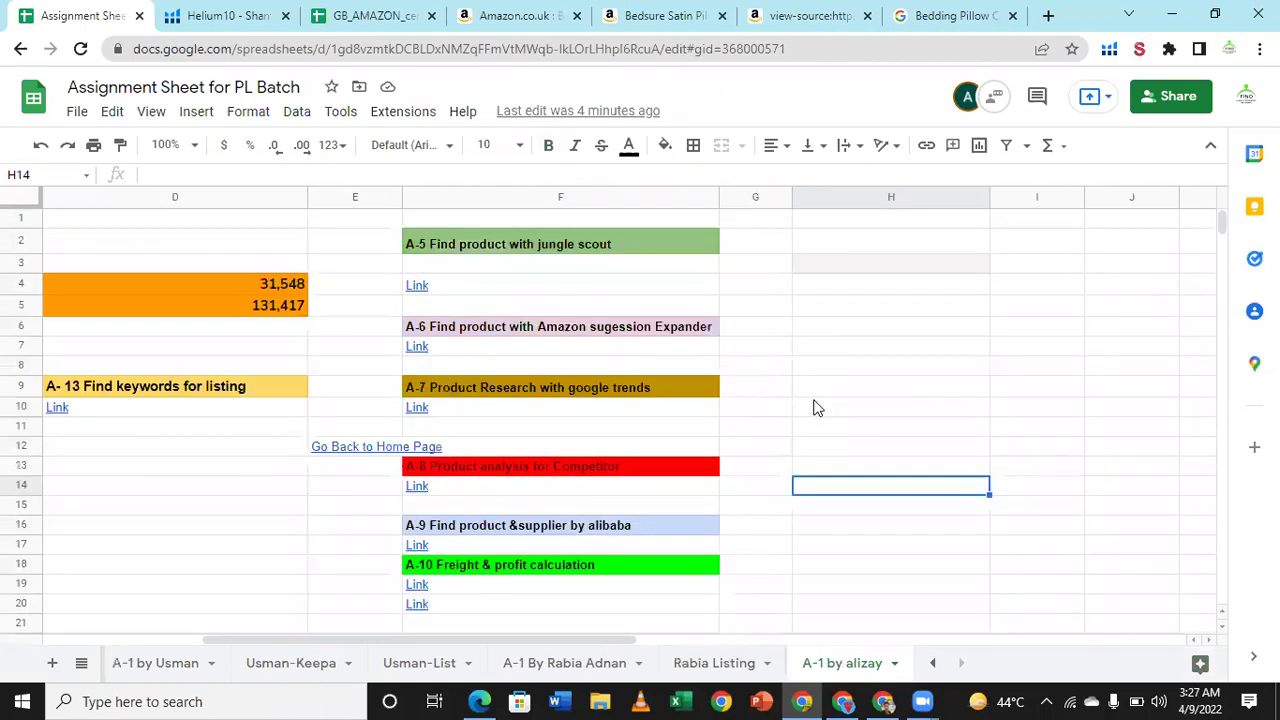
pyautogui.click(885, 352)
pyautogui.scroll(-2, 885, 358)
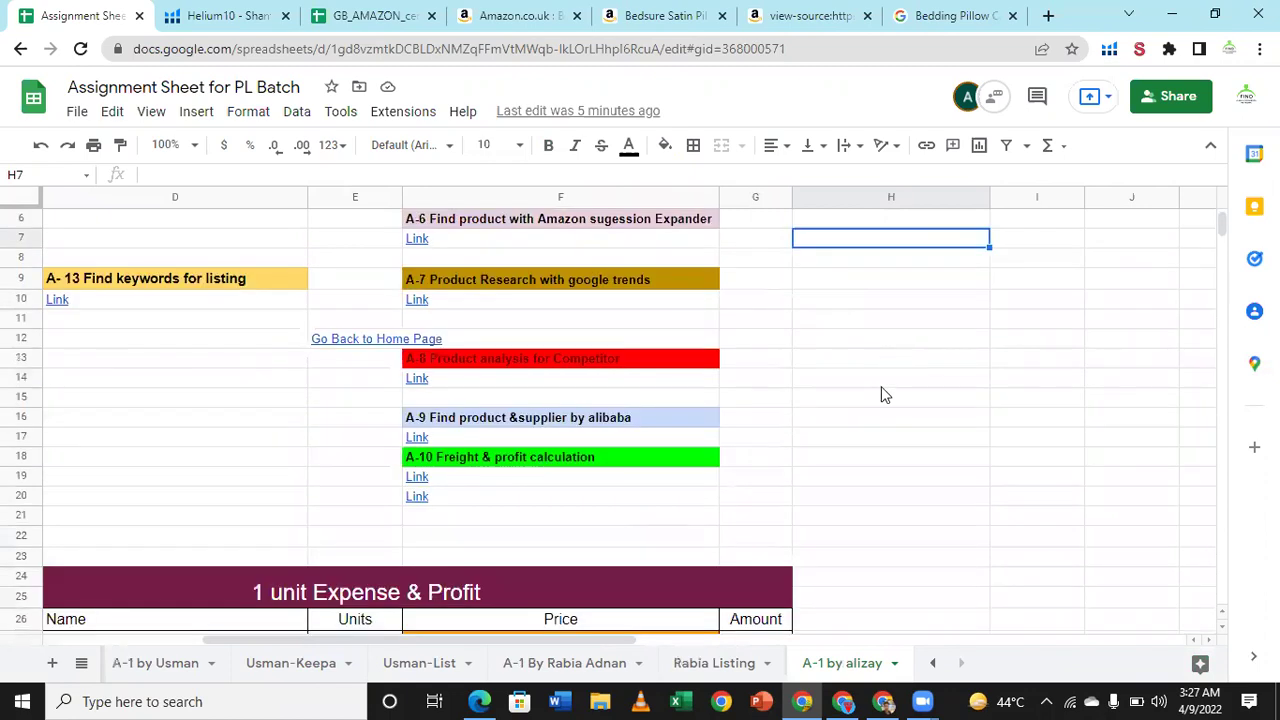
pyautogui.scroll(-6, 879, 405)
pyautogui.scroll(-4, 877, 416)
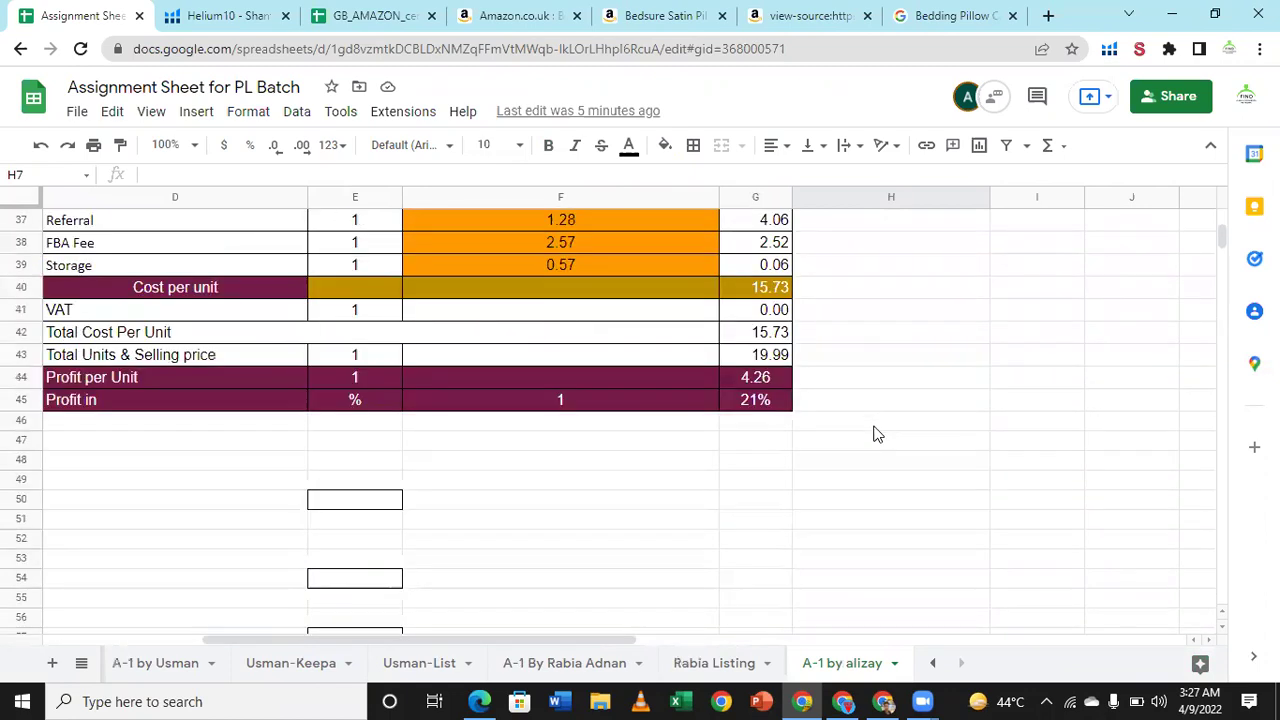
pyautogui.scroll(4, 874, 434)
pyautogui.scroll(7, 829, 451)
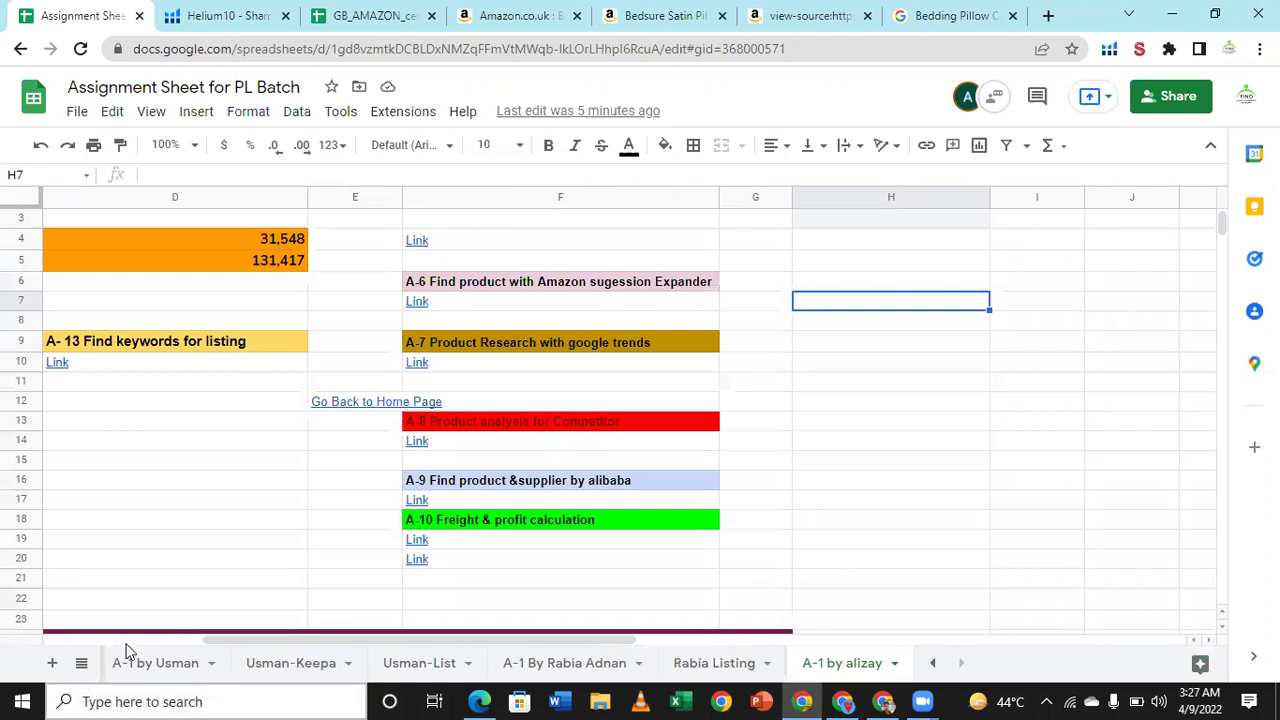
# Step: Look through the workbook's list of sheets from Performance Sheet to the last student's sheet for related assignment sheets, then close it
pyautogui.hotkey('alt', 'shift', 'k')
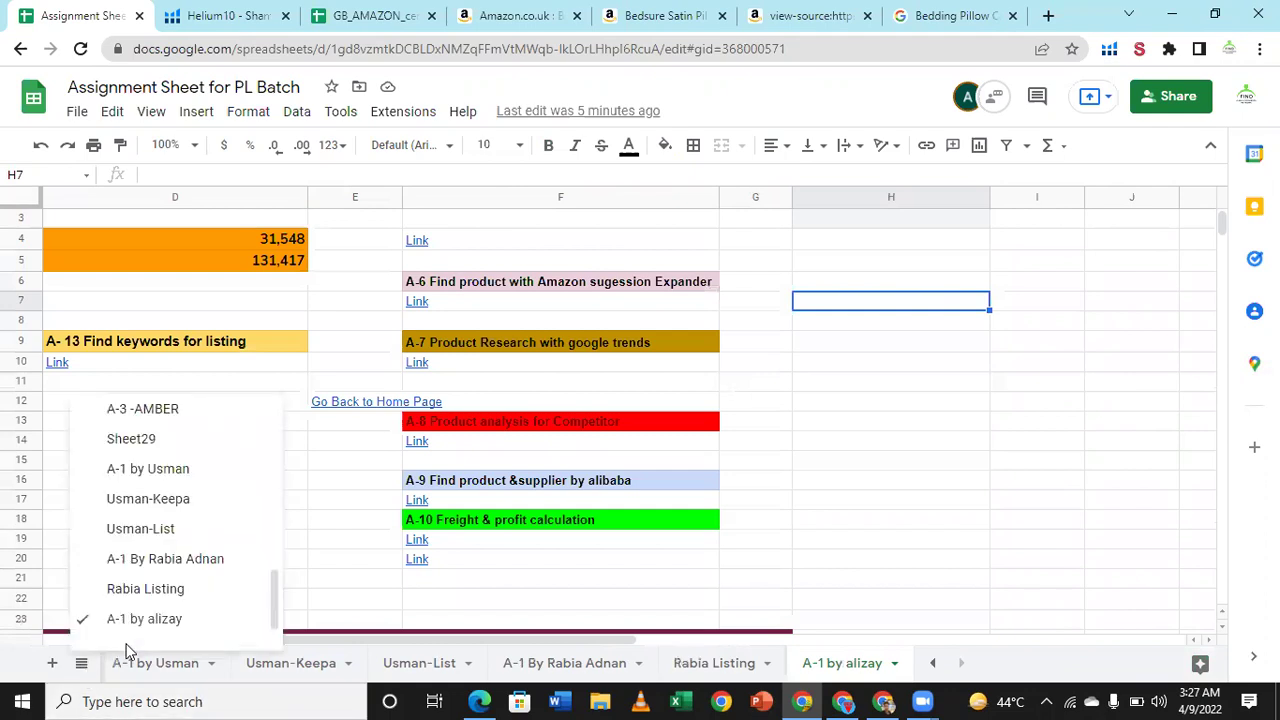
pyautogui.press('Escape')
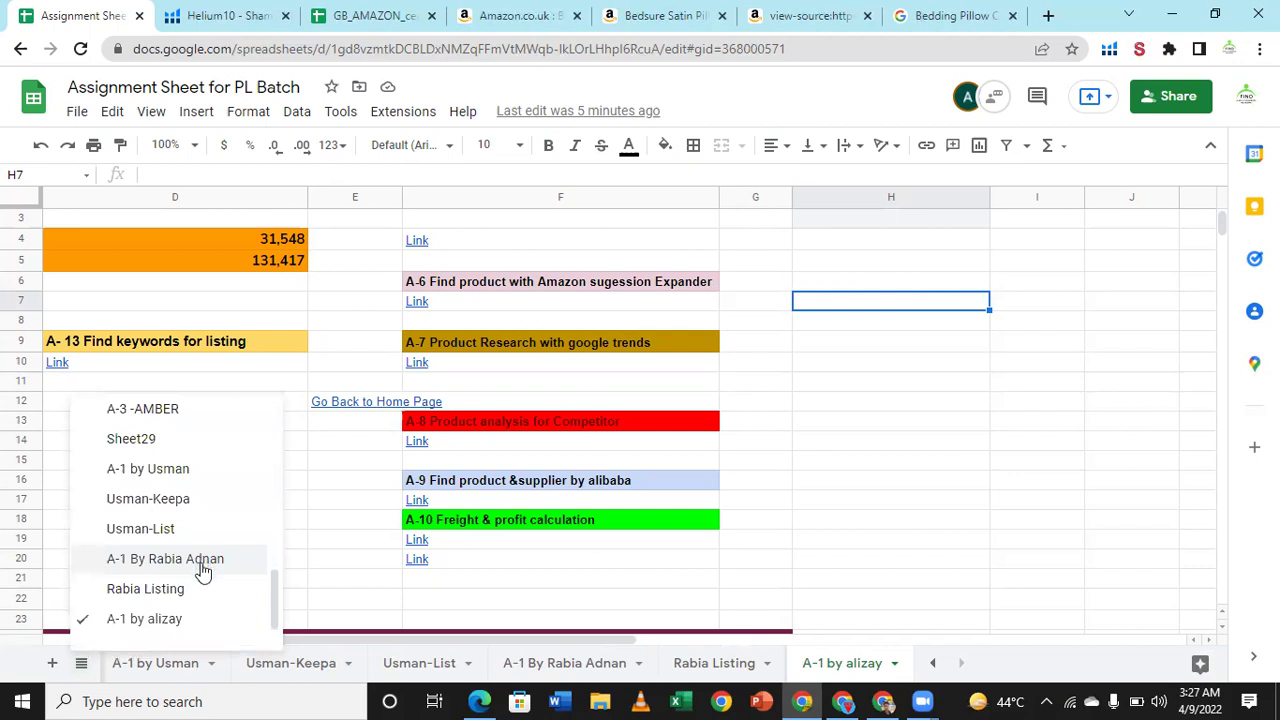
pyautogui.scroll(-1, 205, 585)
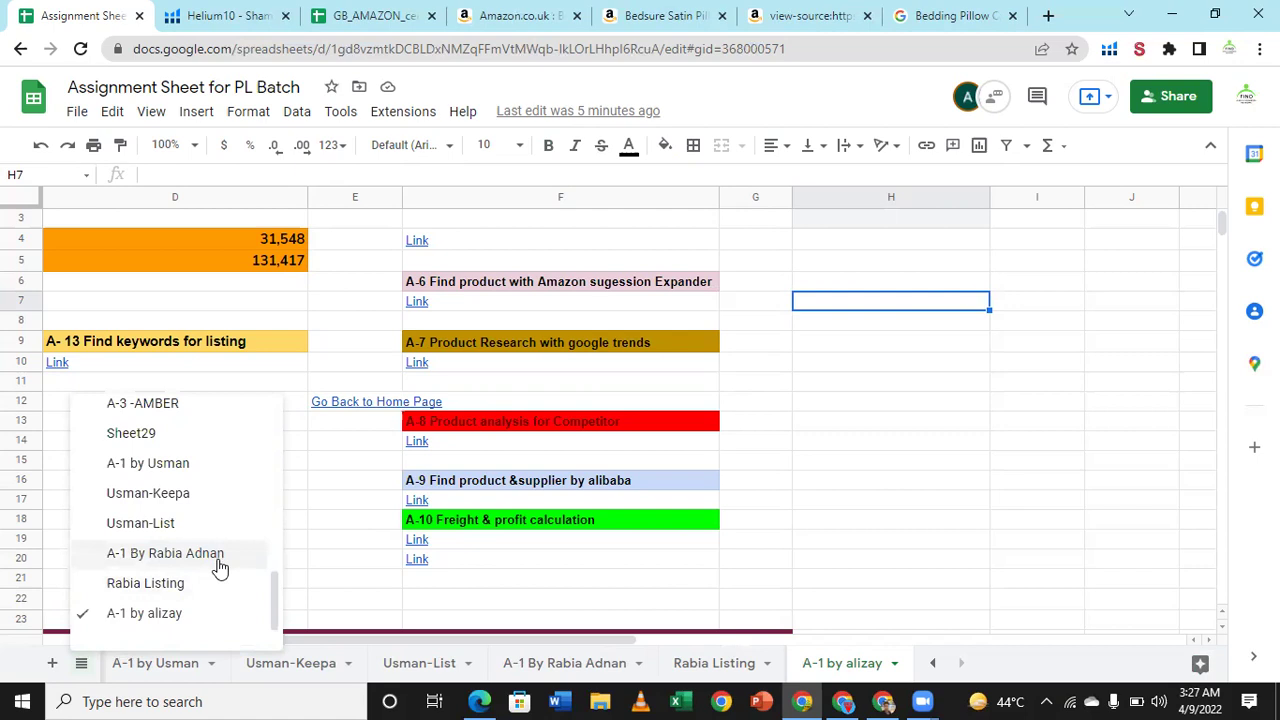
pyautogui.scroll(1, 220, 567)
pyautogui.scroll(1, 220, 565)
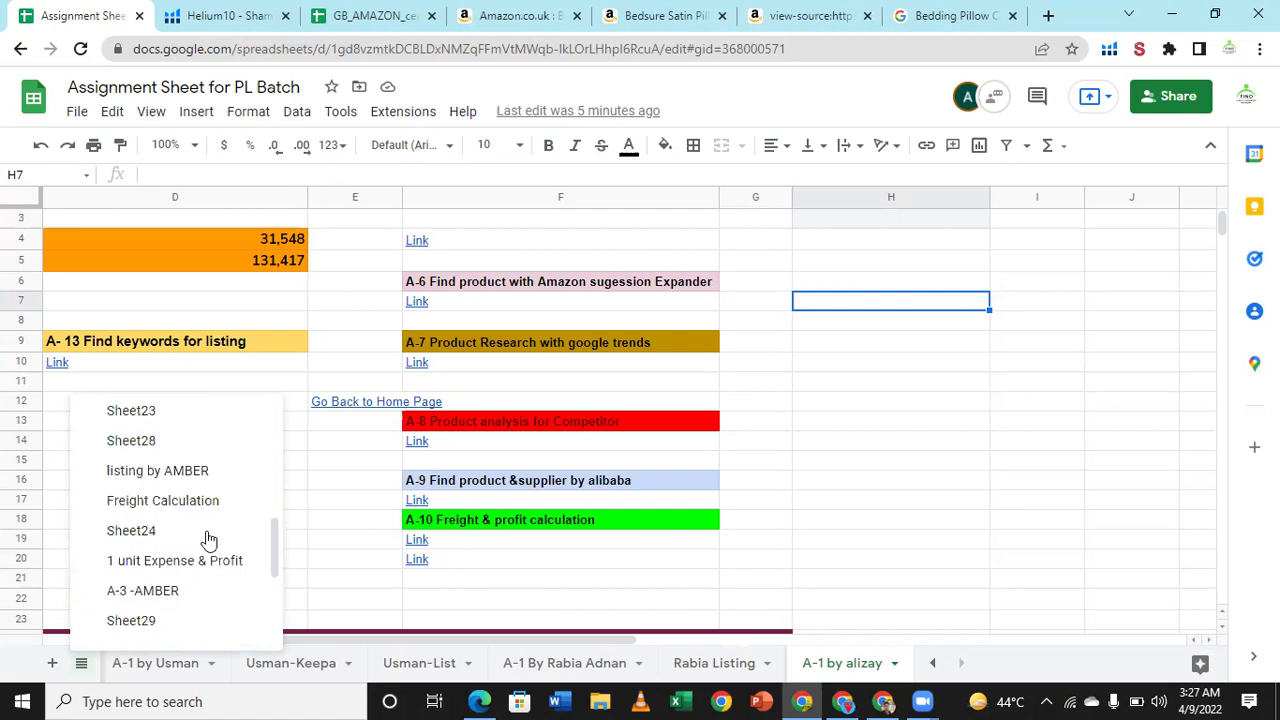
pyautogui.scroll(2, 195, 560)
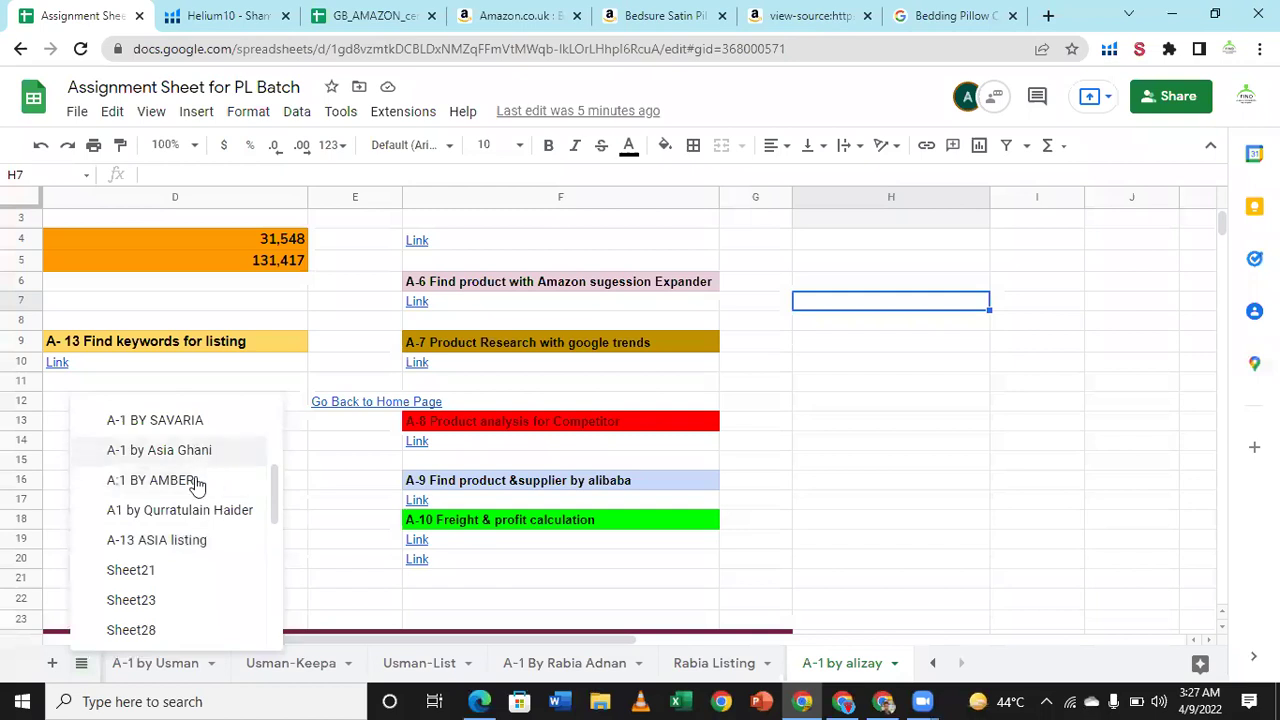
pyautogui.scroll(3, 175, 550)
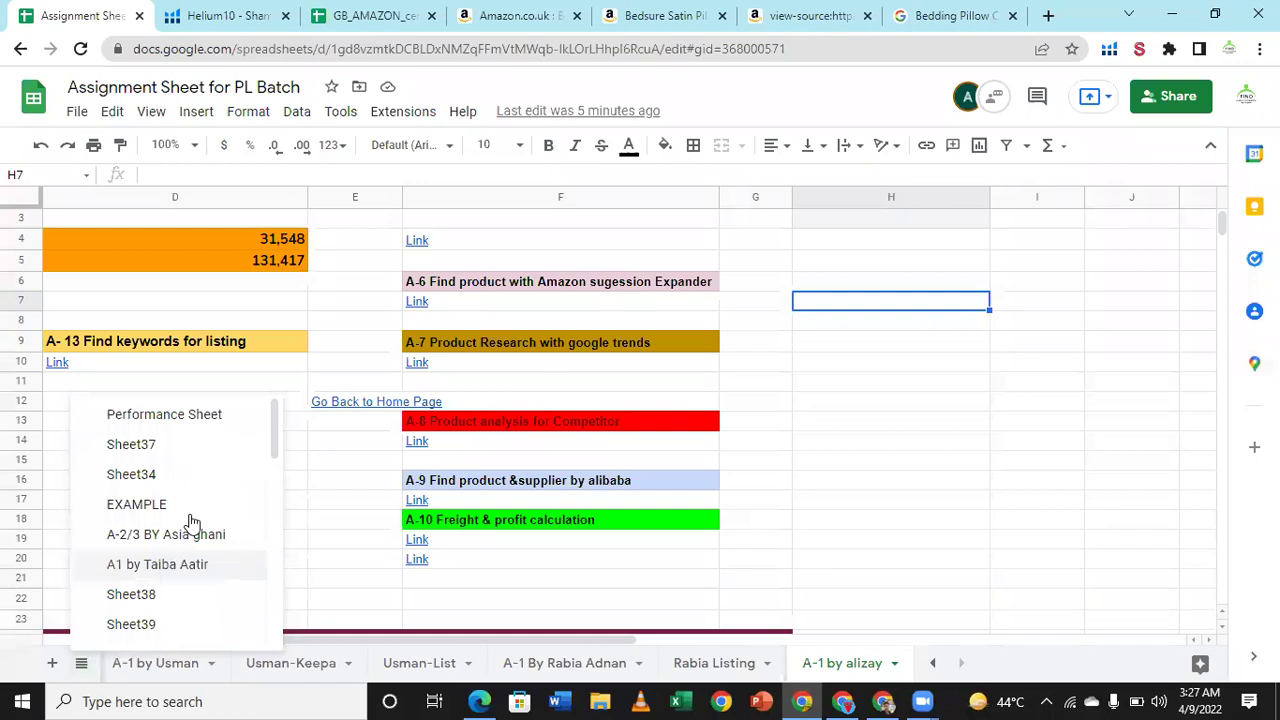
pyautogui.scroll(-4, 183, 545)
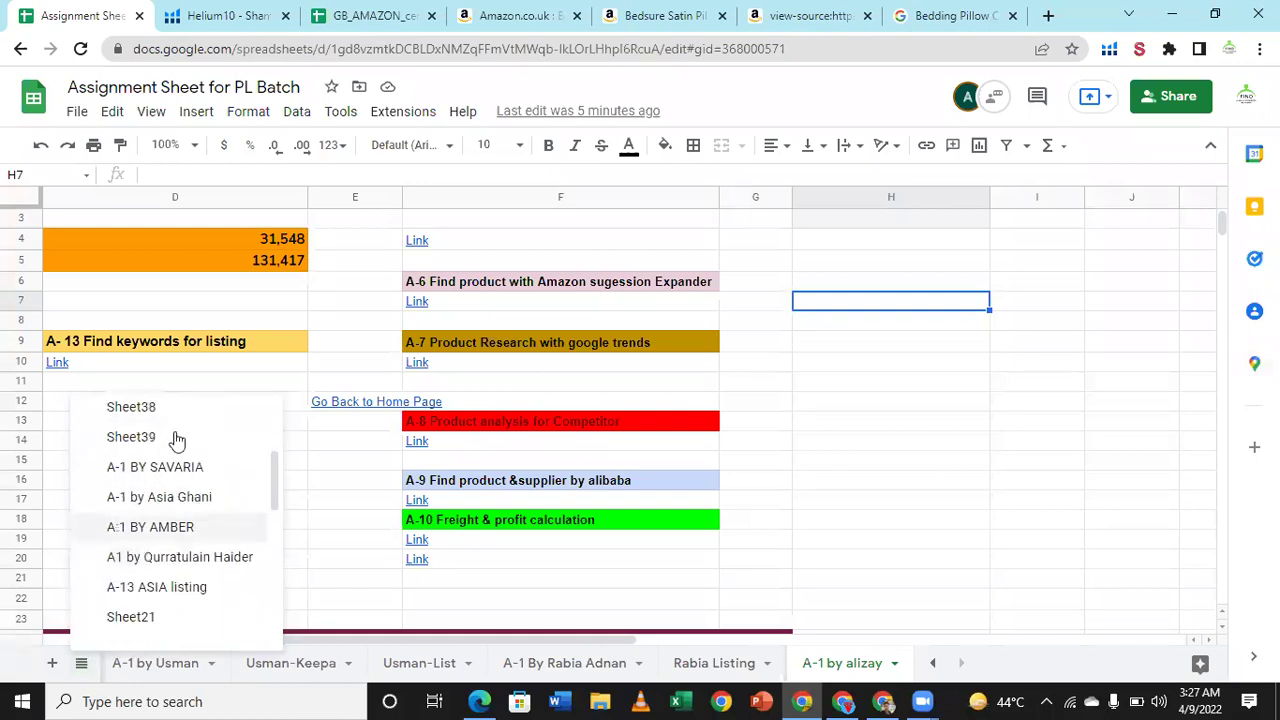
pyautogui.scroll(-4, 177, 435)
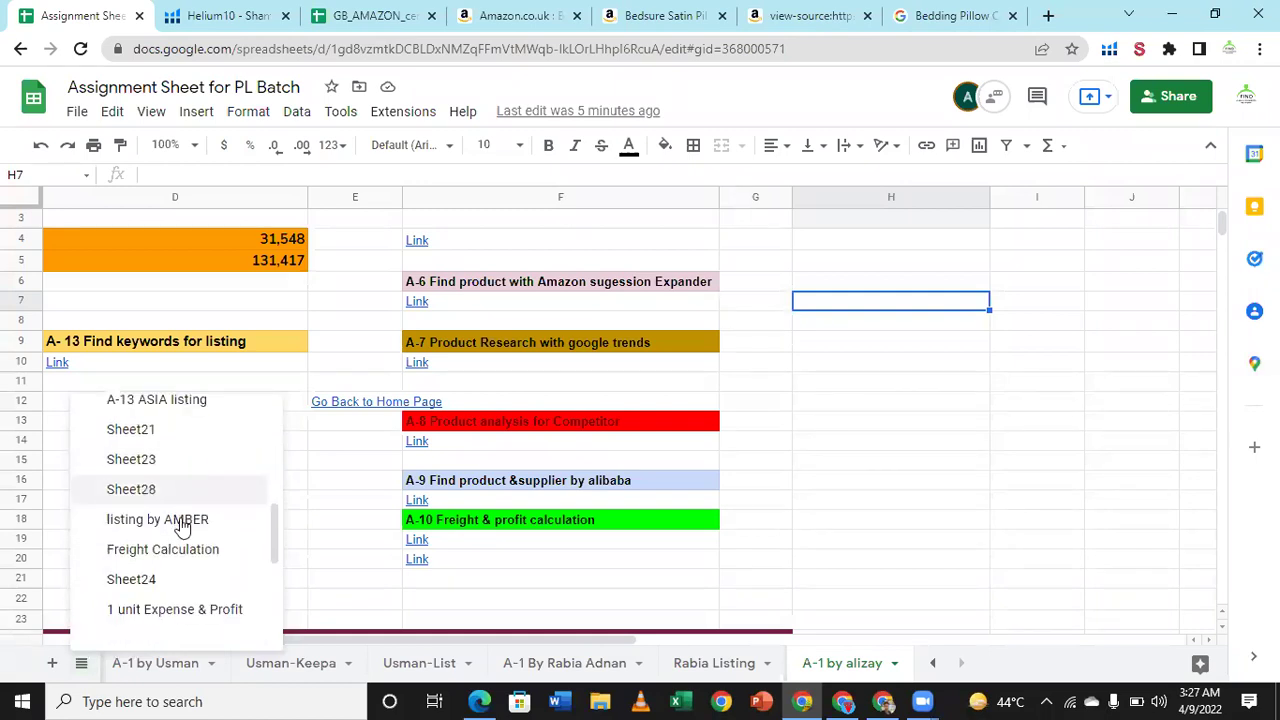
pyautogui.scroll(-2, 182, 530)
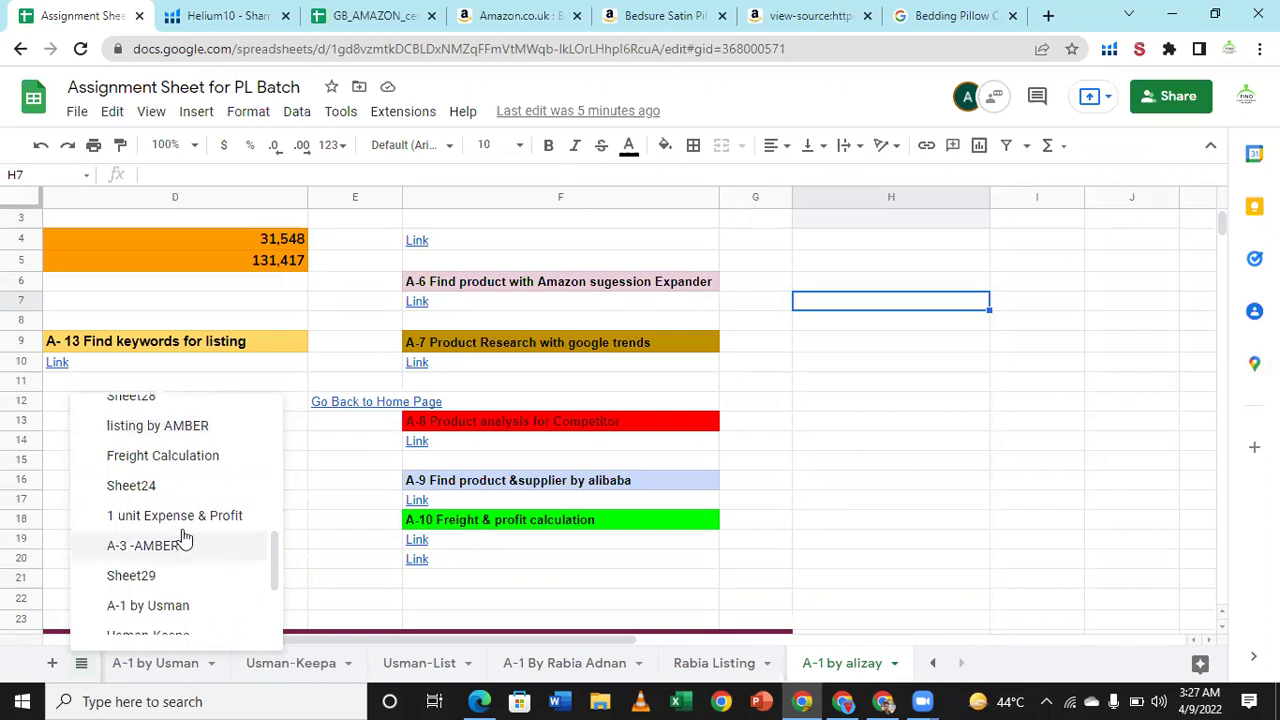
pyautogui.scroll(-2, 180, 545)
pyautogui.scroll(-1, 185, 590)
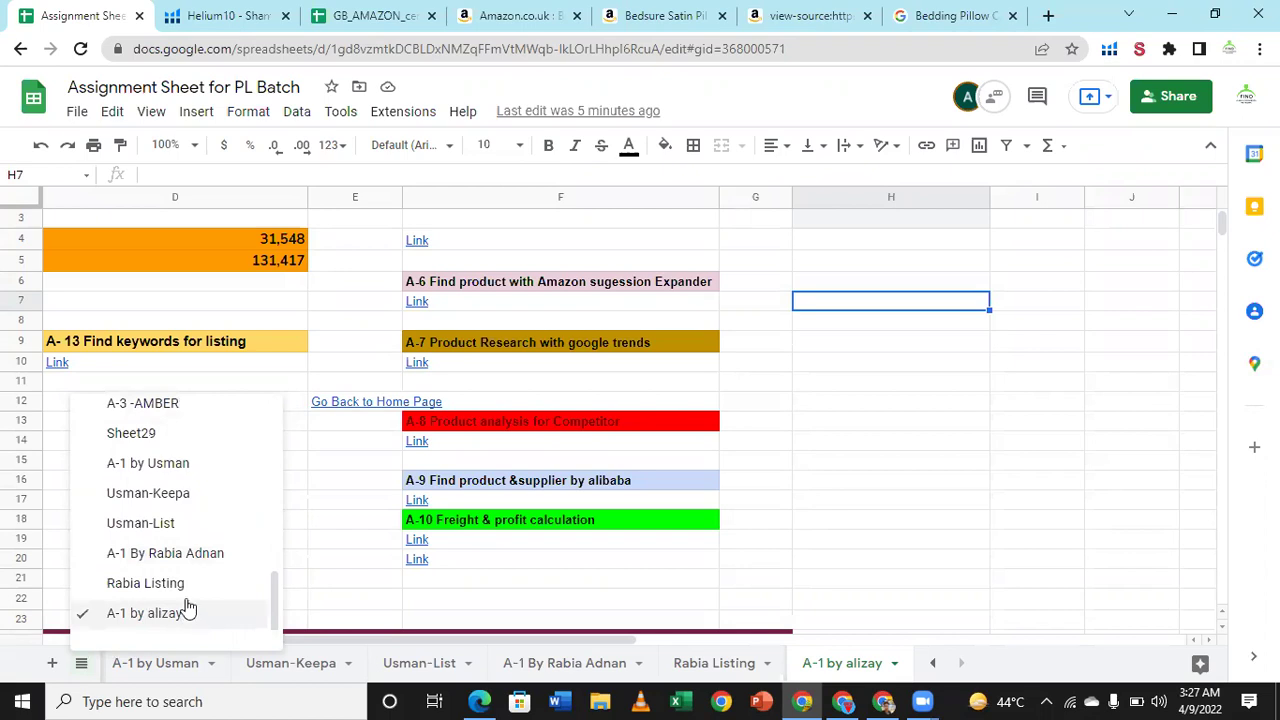
pyautogui.scroll(2, 187, 600)
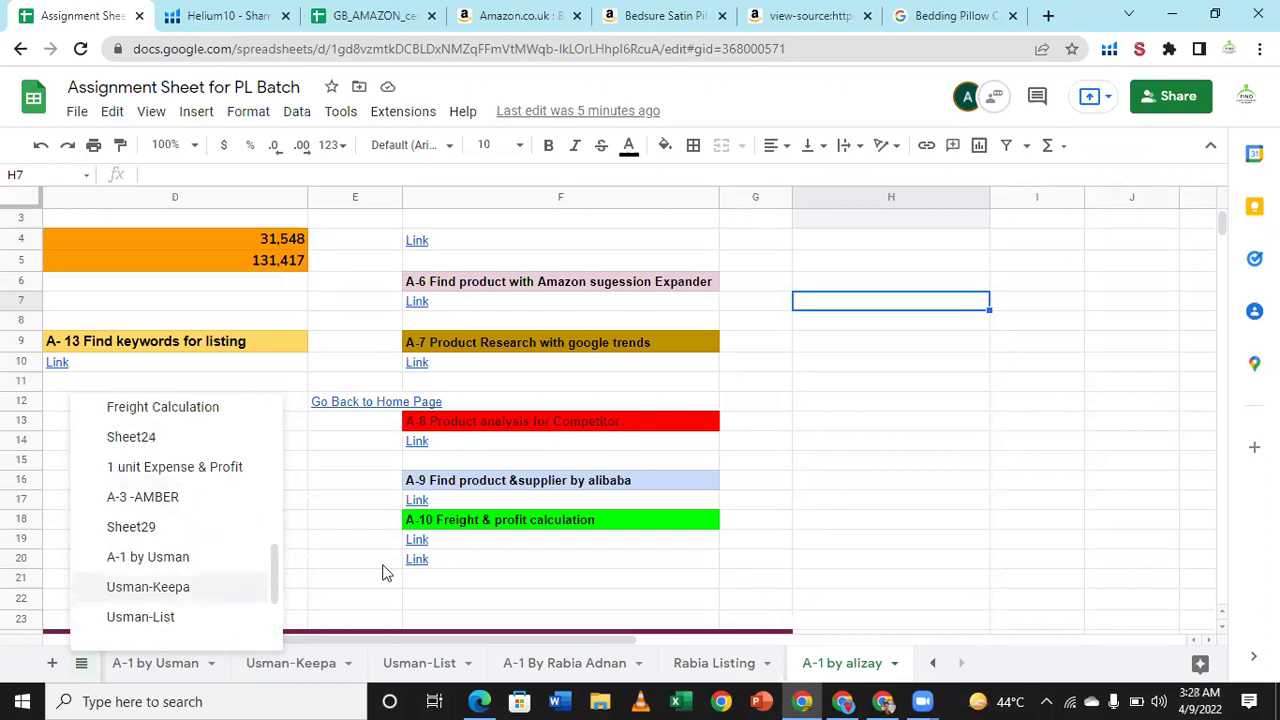
pyautogui.scroll(2, 383, 572)
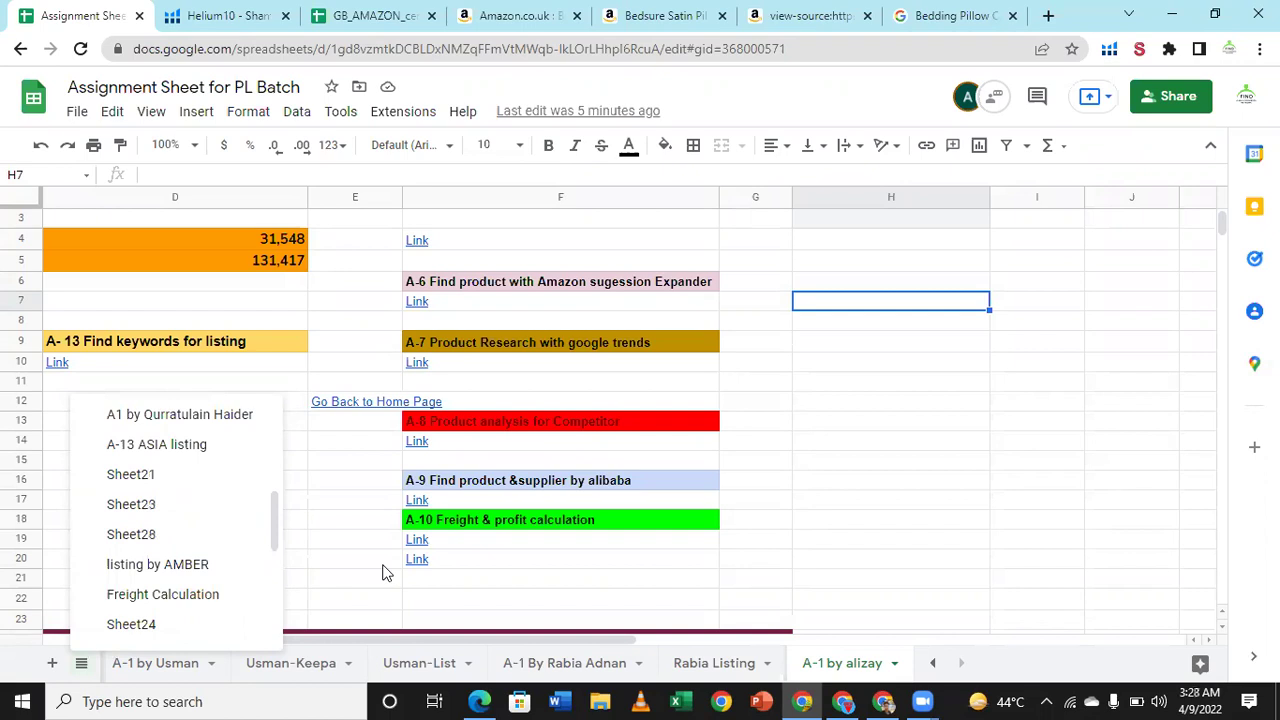
pyautogui.click(383, 572)
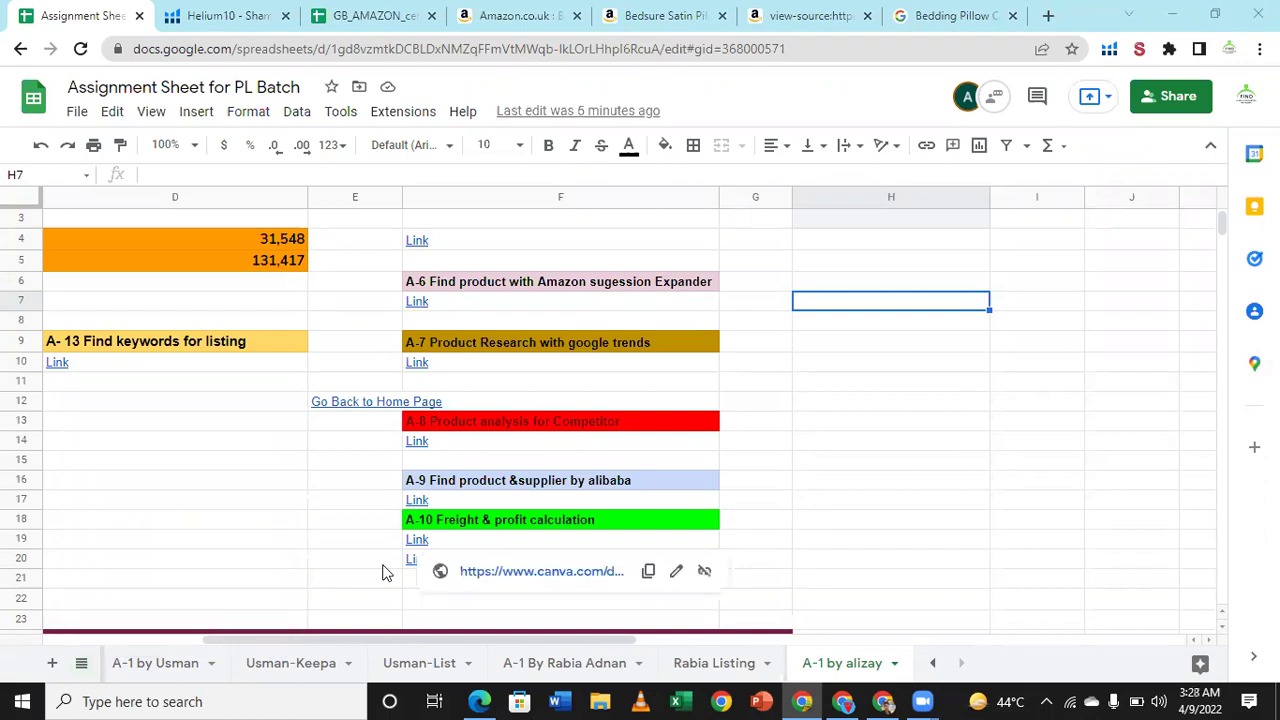
pyautogui.click(81, 672)
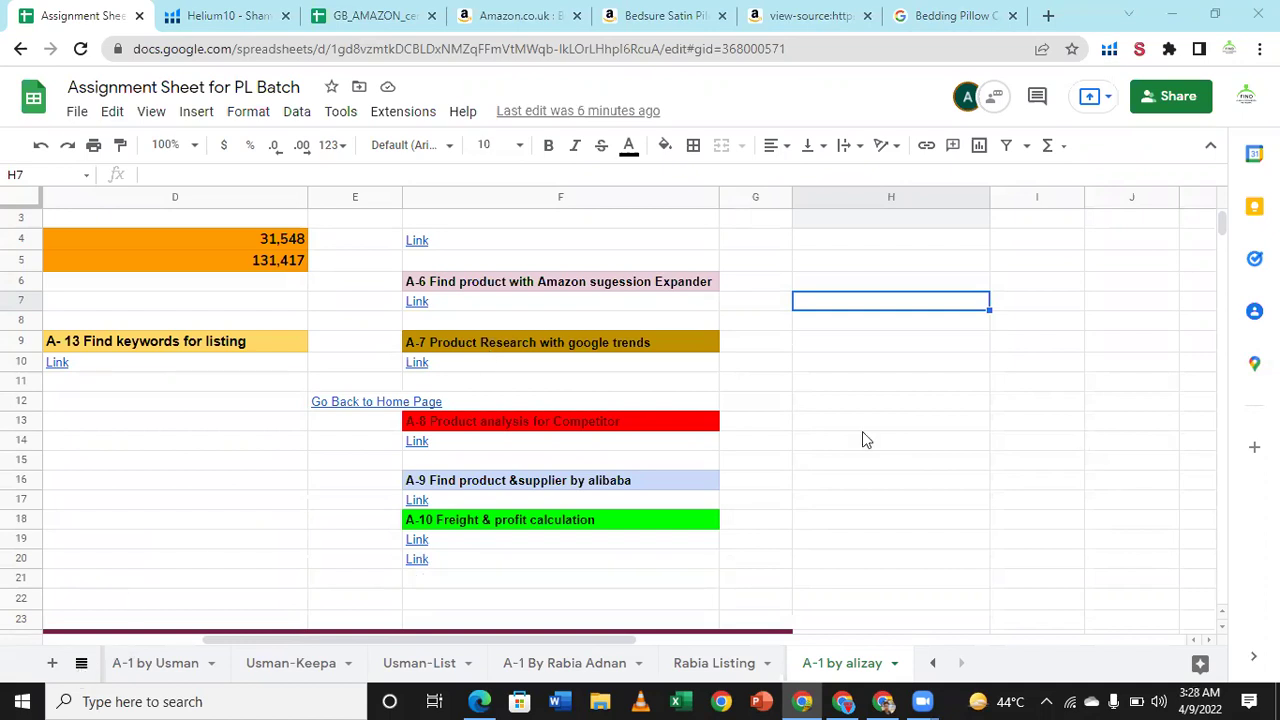
pyautogui.click(1037, 421)
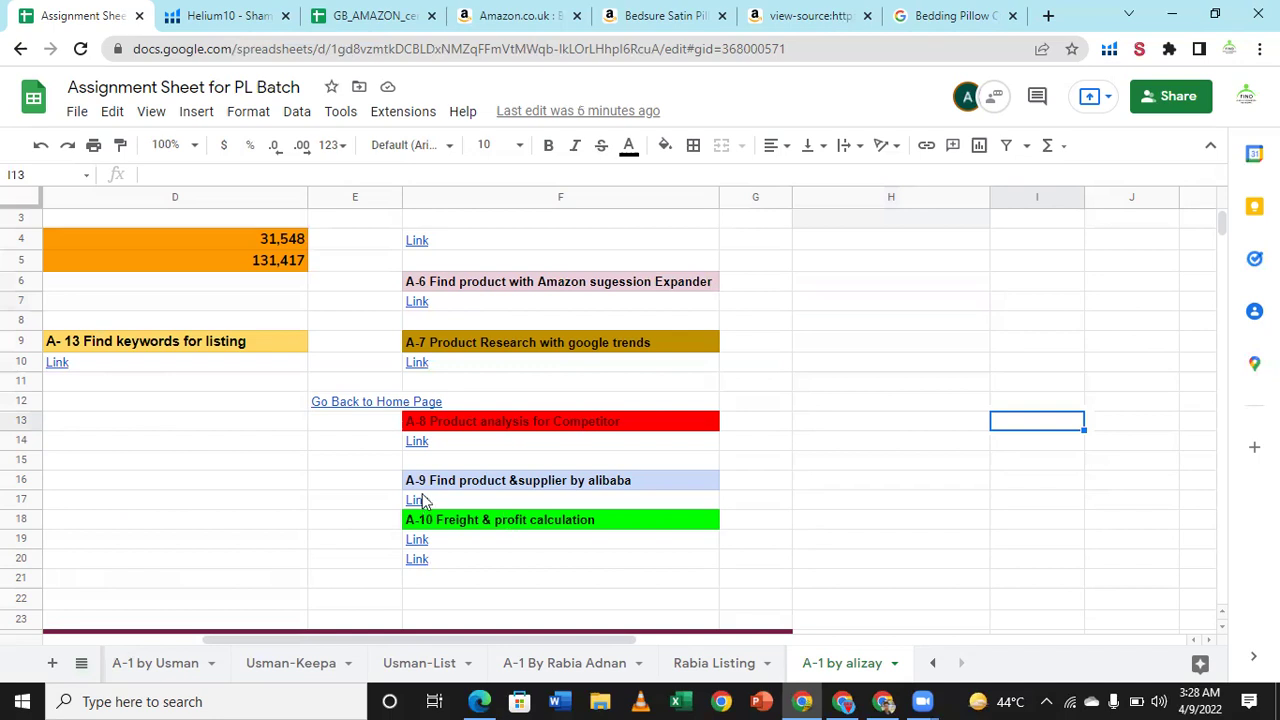
# Step: Open the A-13 Find keywords for listing link in cell D10 and request access to the linked spreadsheet
pyautogui.moveTo(422, 500)
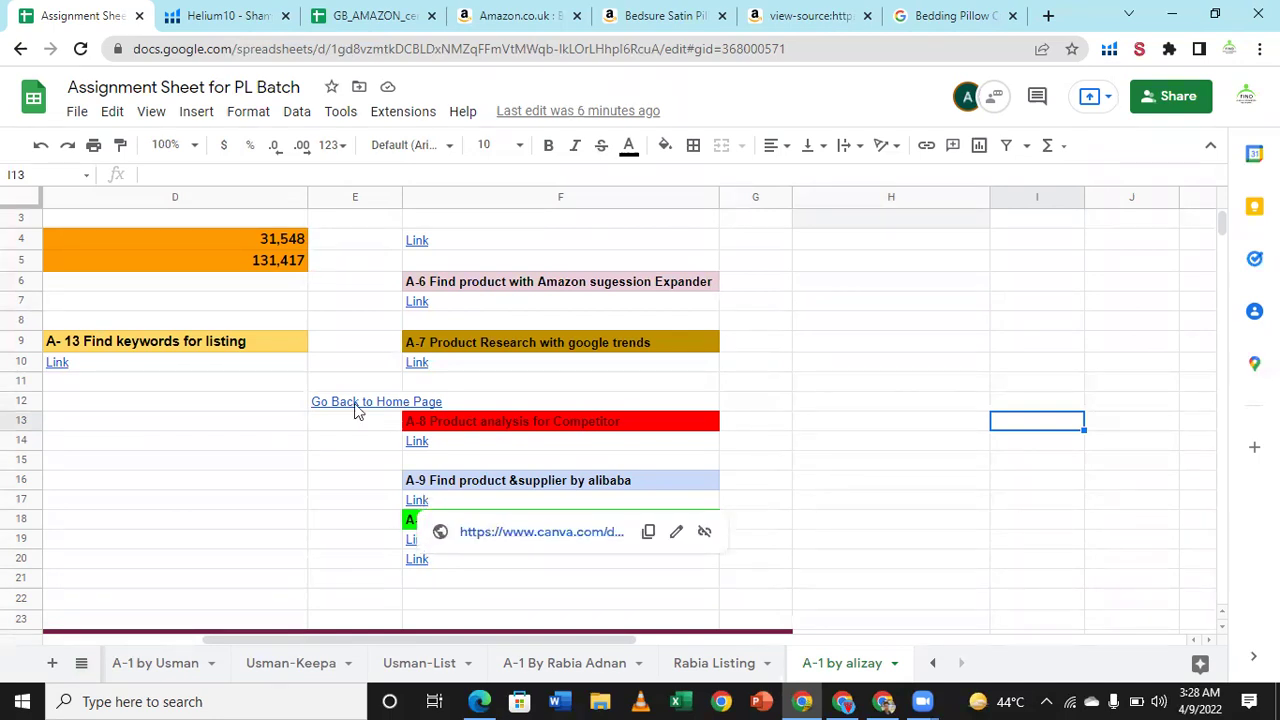
pyautogui.press('Down')
pyautogui.press('Down')
pyautogui.press('Left')
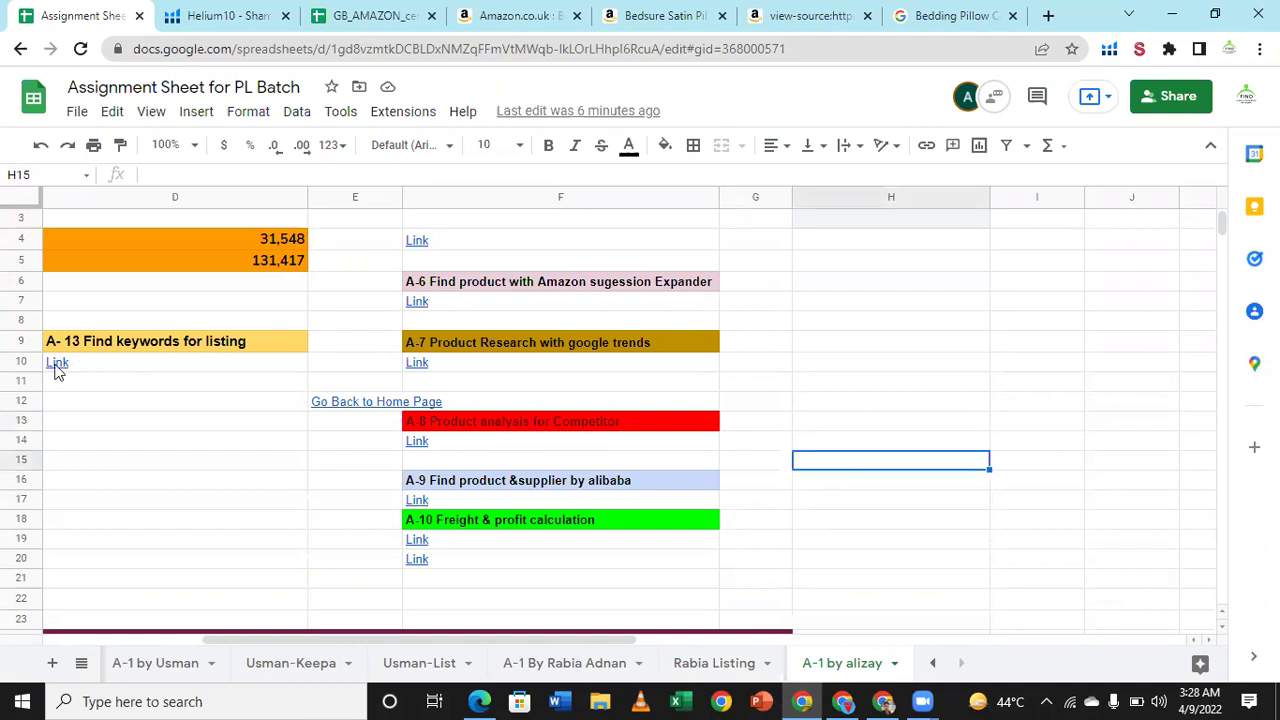
pyautogui.click(57, 366)
pyautogui.click(167, 397)
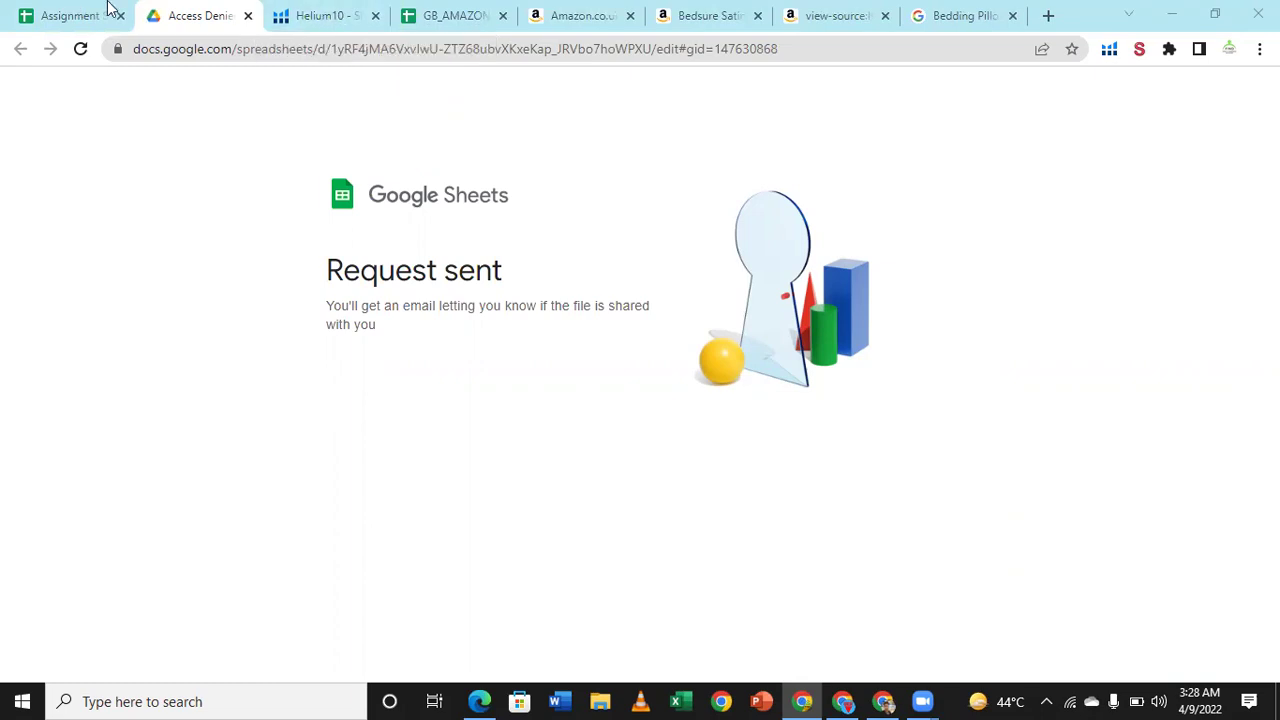
# Step: Return to the Performance Sheet and open the row 11 student's assignment sheet linked from the A-13 status in cell Q11
pyautogui.hotkey('ctrl', 'shift', 'Tab')
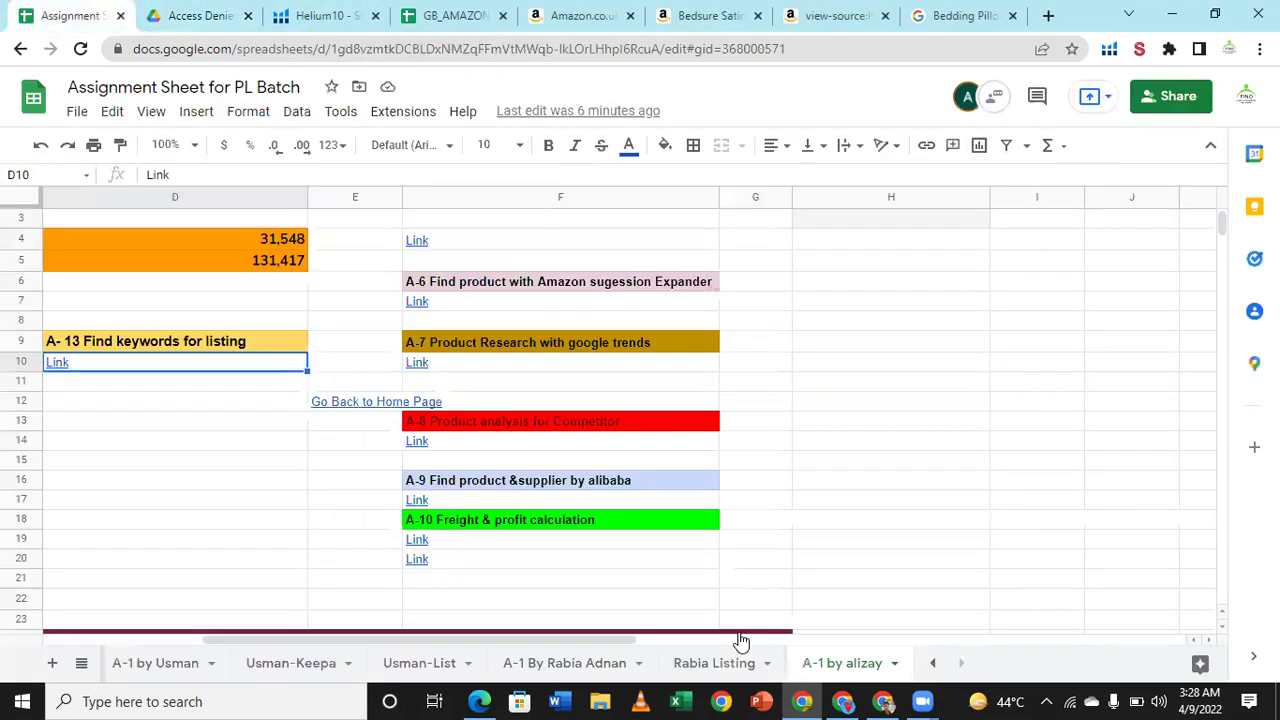
pyautogui.click(81, 666)
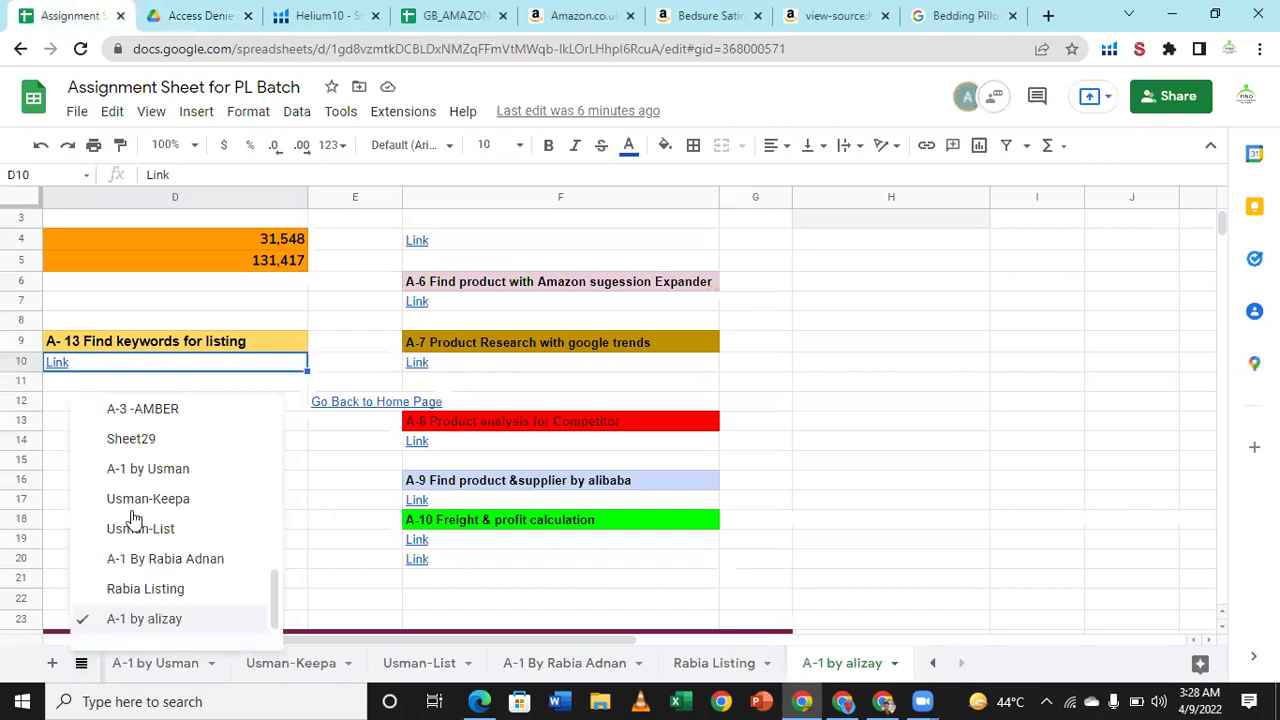
pyautogui.scroll(10, 184, 412)
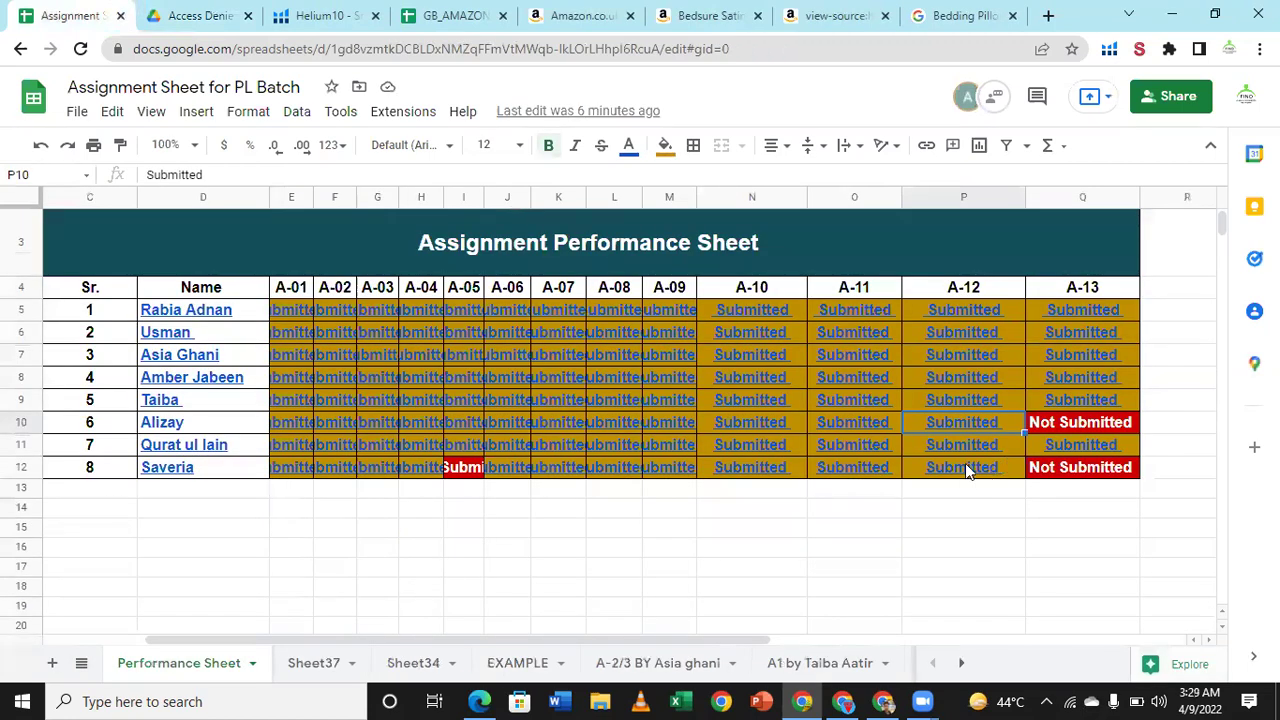
pyautogui.click(965, 468)
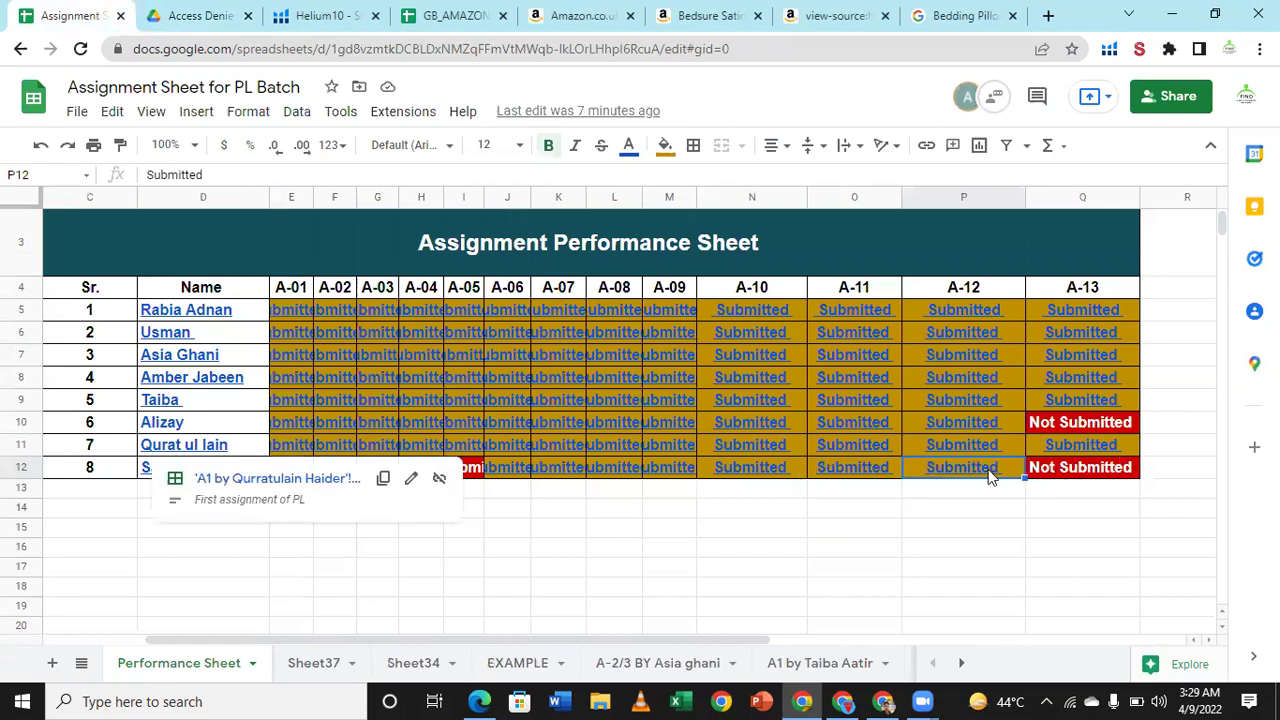
pyautogui.click(1097, 450)
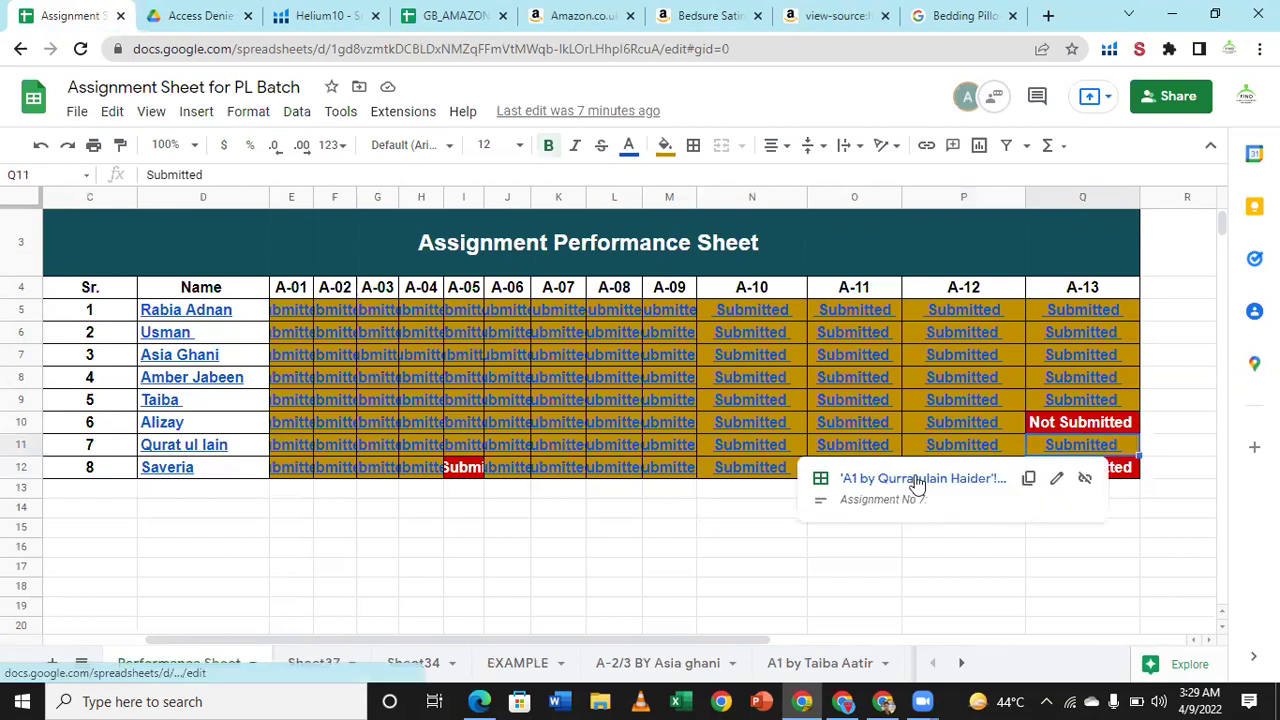
pyautogui.click(918, 479)
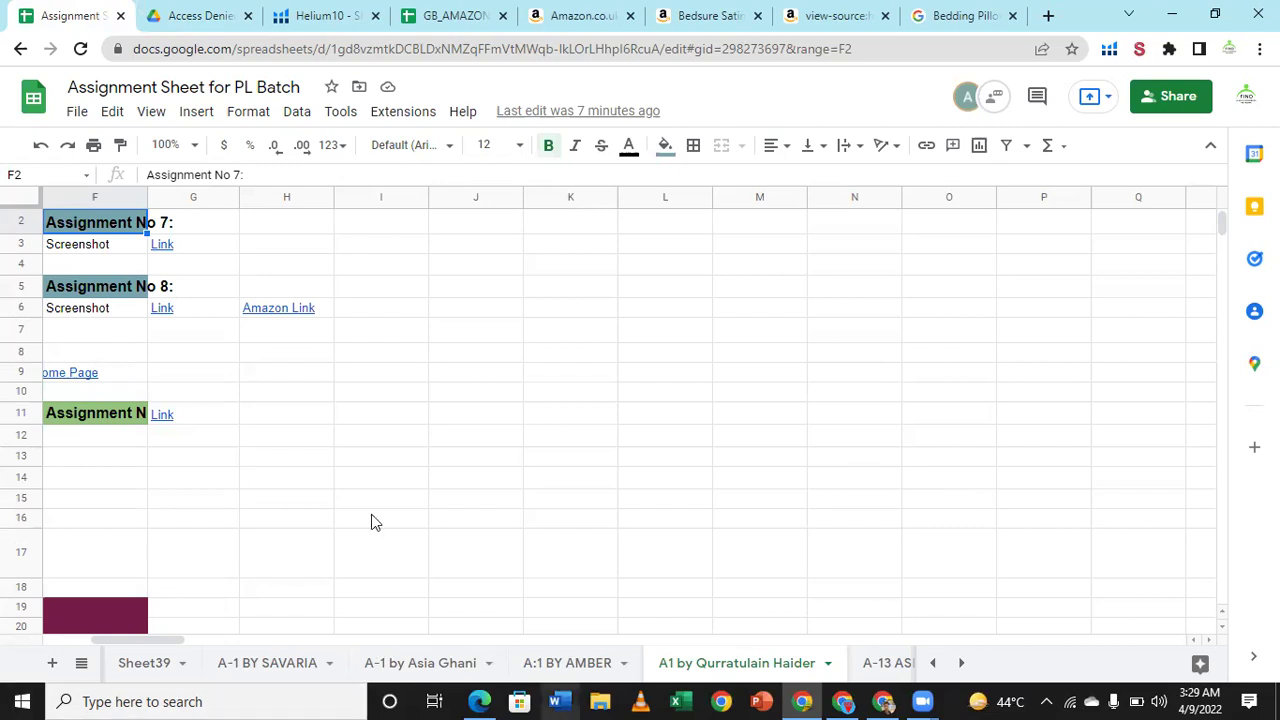
# Step: Examine the row 11 student's sheet from Assignment No 7 through the profit table and Keepa export rows, ending at cell A48
pyautogui.scroll(-4, 371, 521)
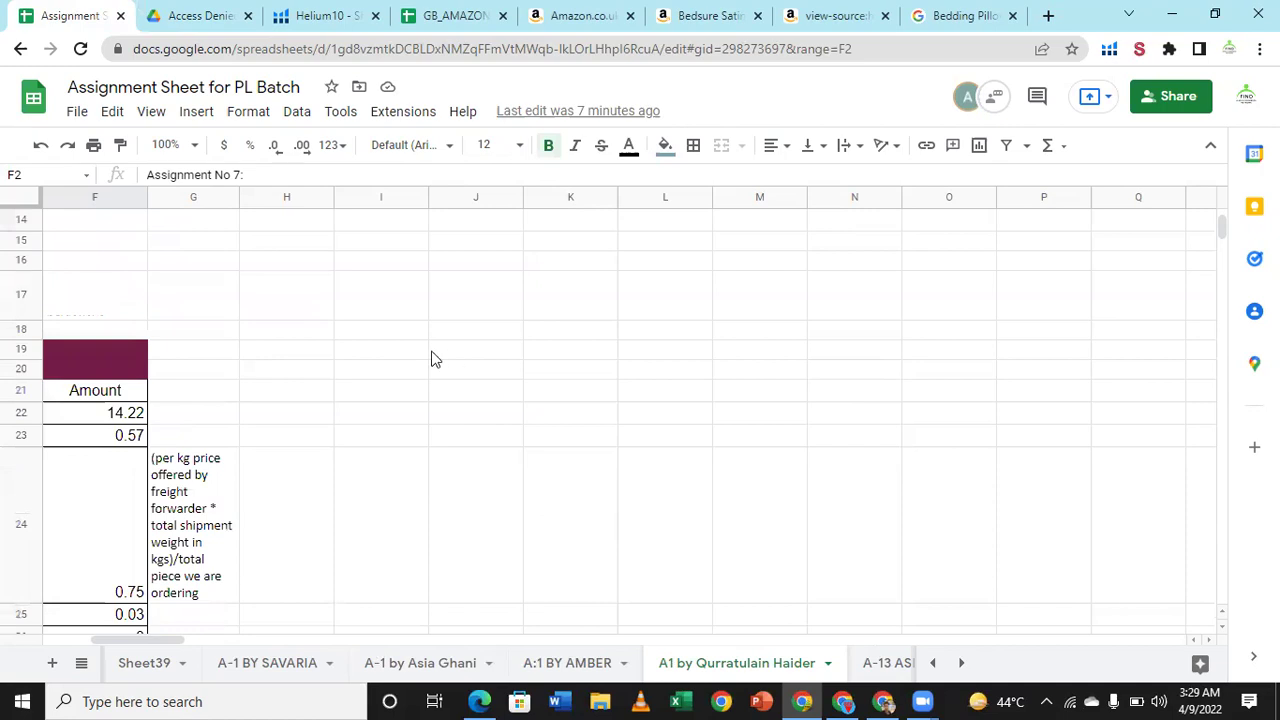
pyautogui.scroll(-5, 307, 507)
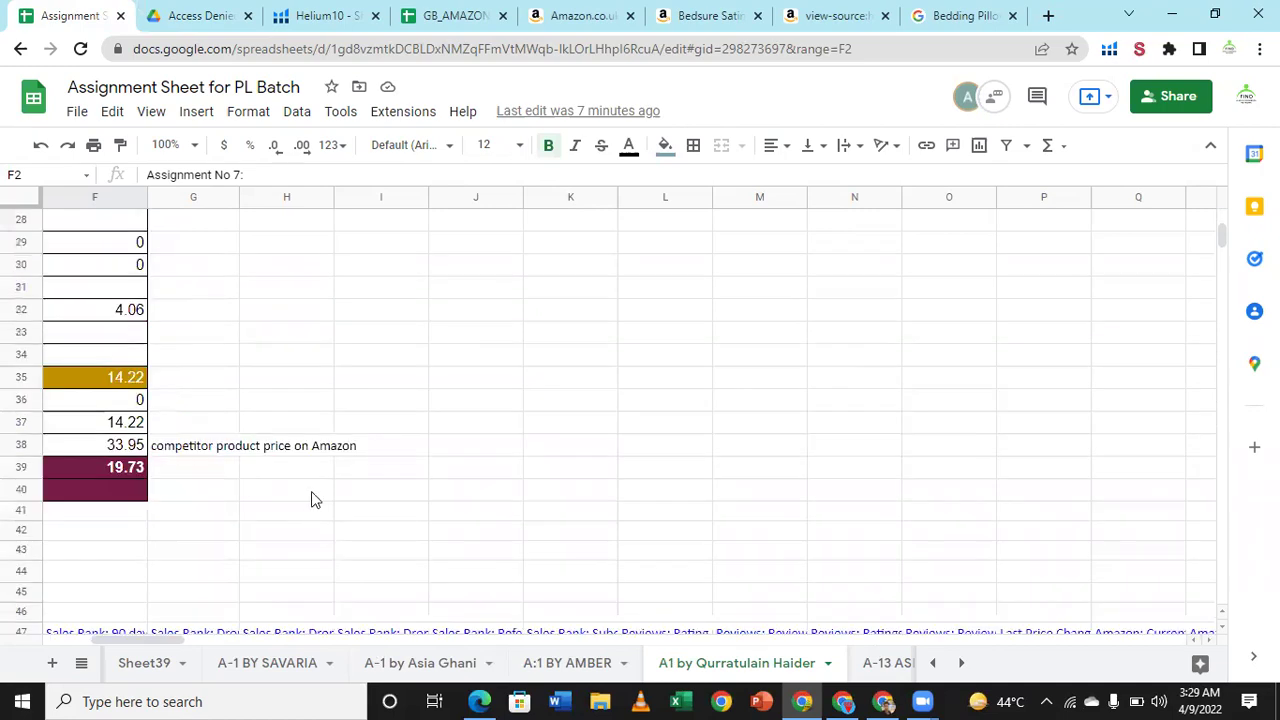
pyautogui.scroll(-4, 311, 491)
pyautogui.scroll(-3, 312, 500)
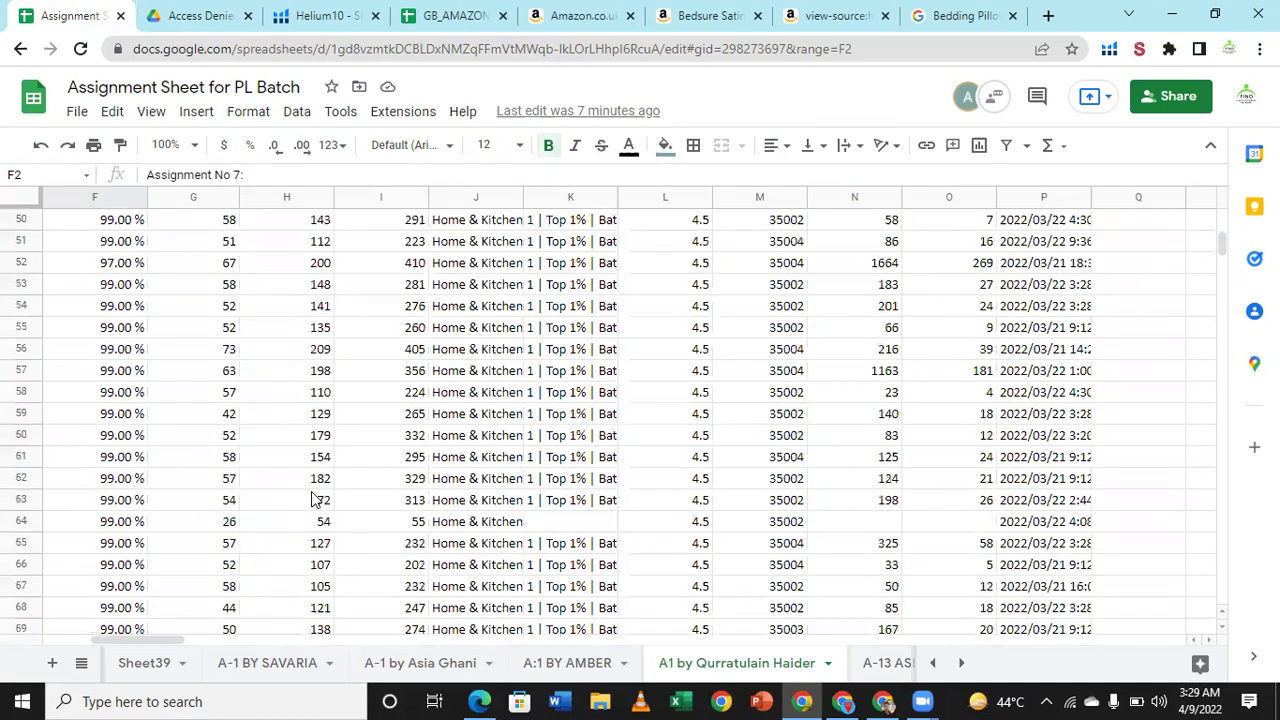
pyautogui.scroll(-8, 316, 499)
pyautogui.scroll(14, 316, 499)
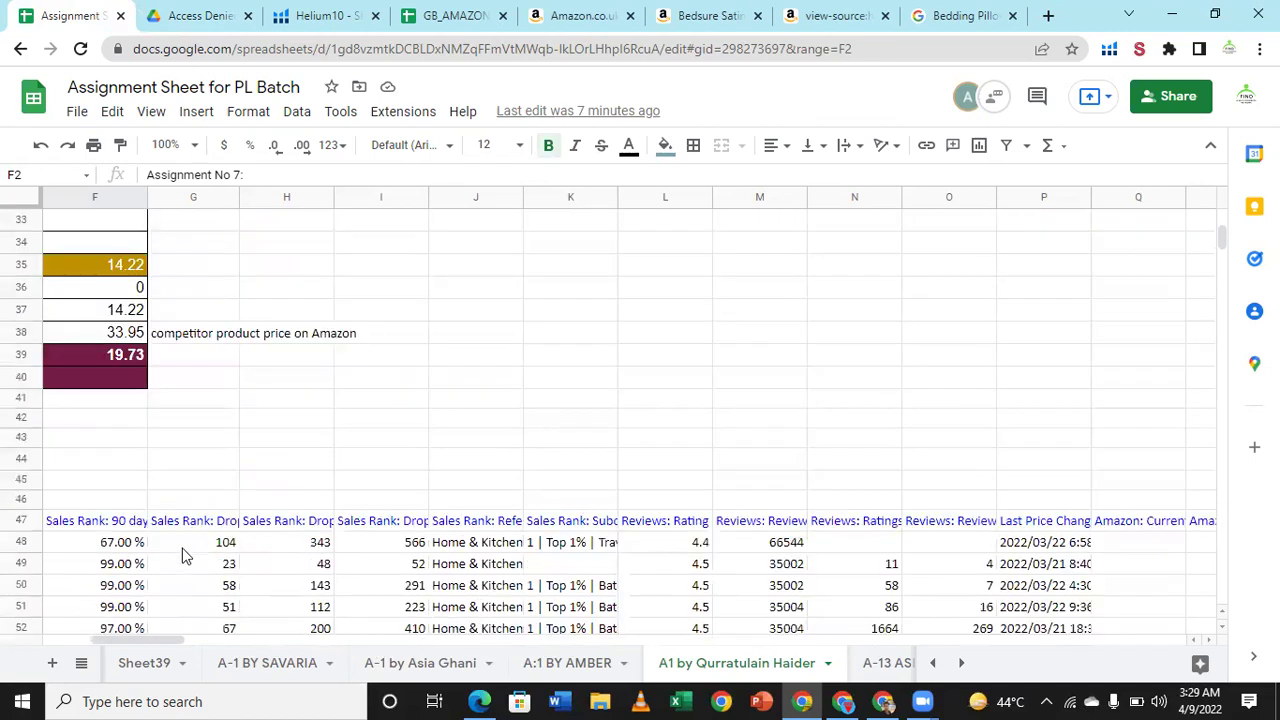
pyautogui.click(186, 545)
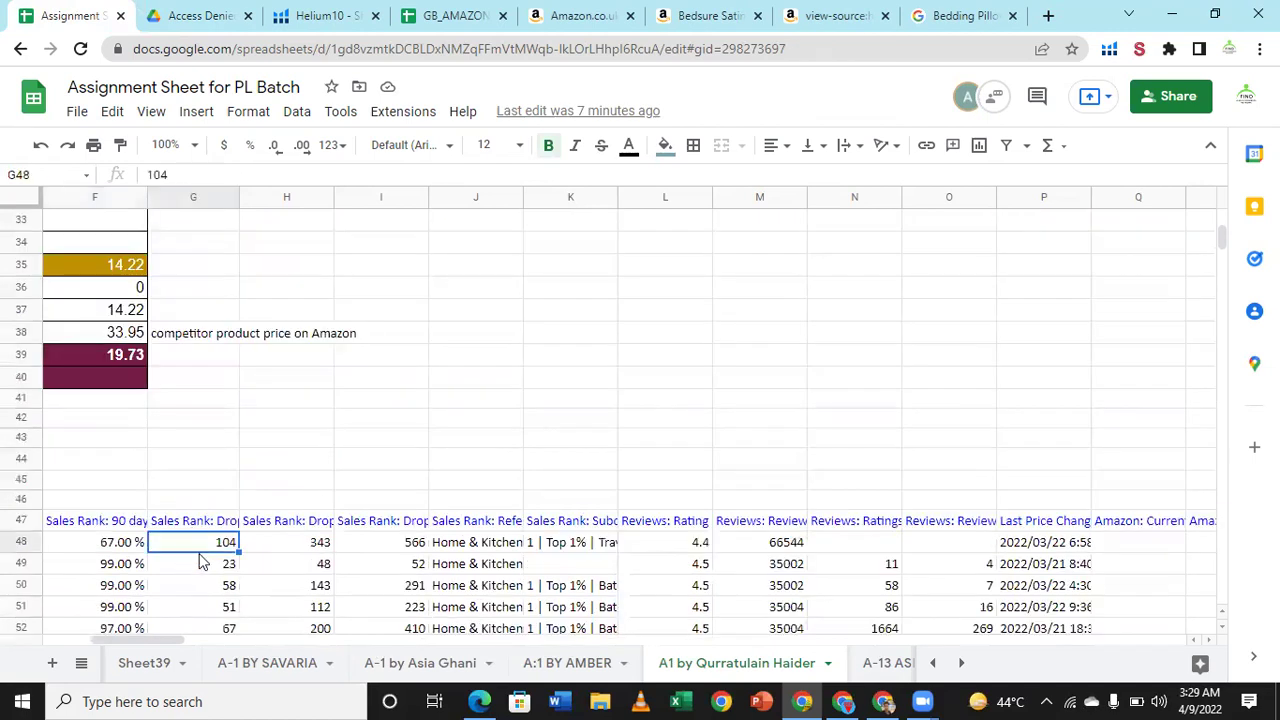
pyautogui.press('Left')
pyautogui.press('Home')
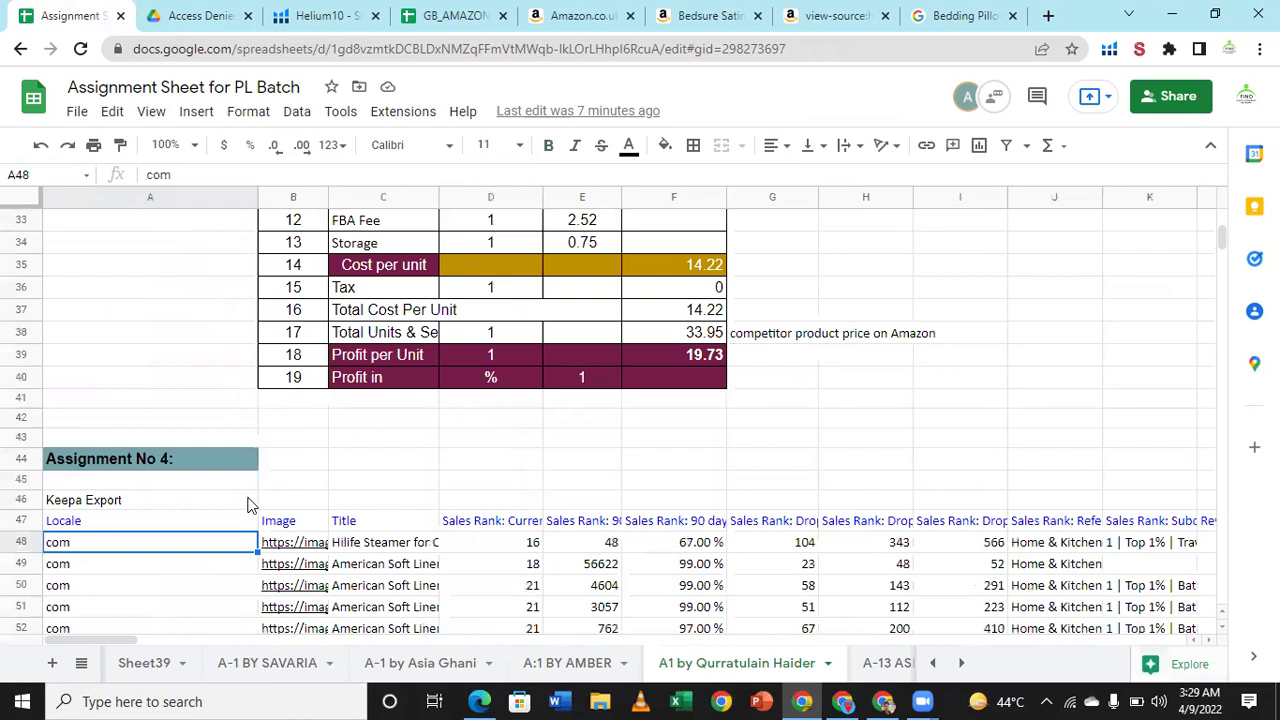
# Step: Look through the row 11 student's sheet from Assignment No 1 down past the Keepa export to the Assignment No 13 keyword table
pyautogui.scroll(1, 249, 503)
pyautogui.scroll(10, 249, 503)
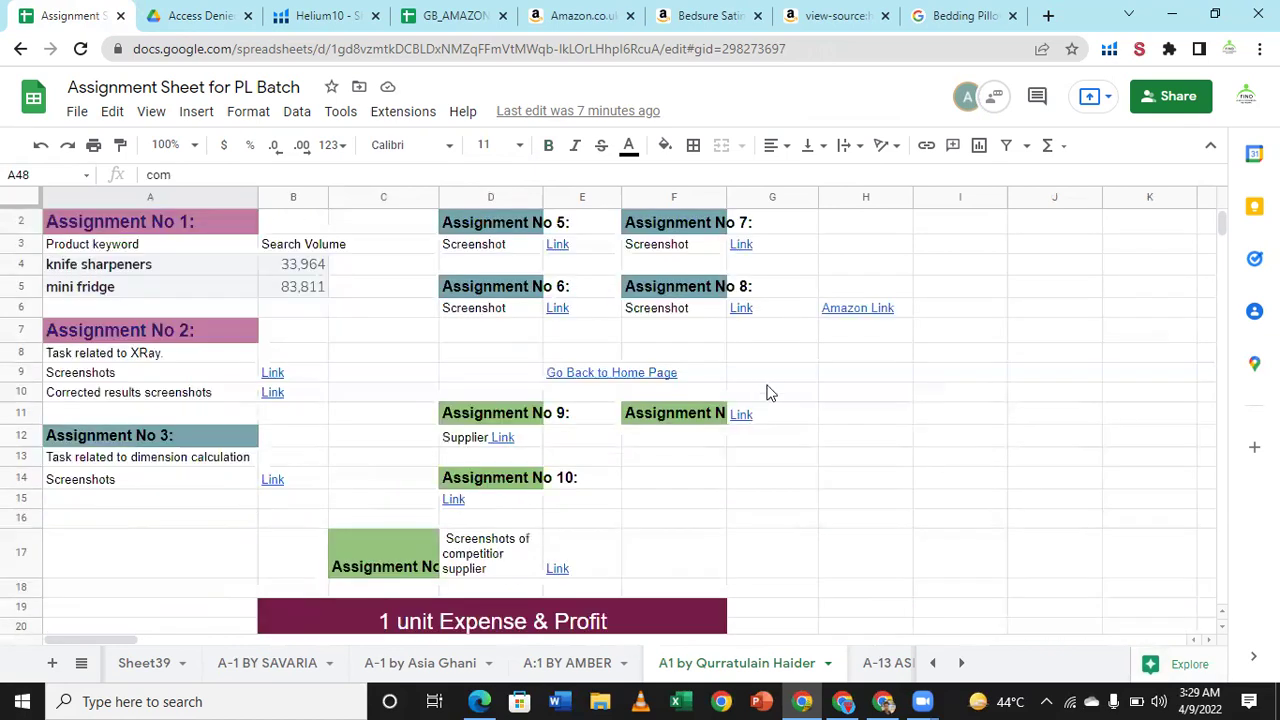
pyautogui.scroll(1, 768, 392)
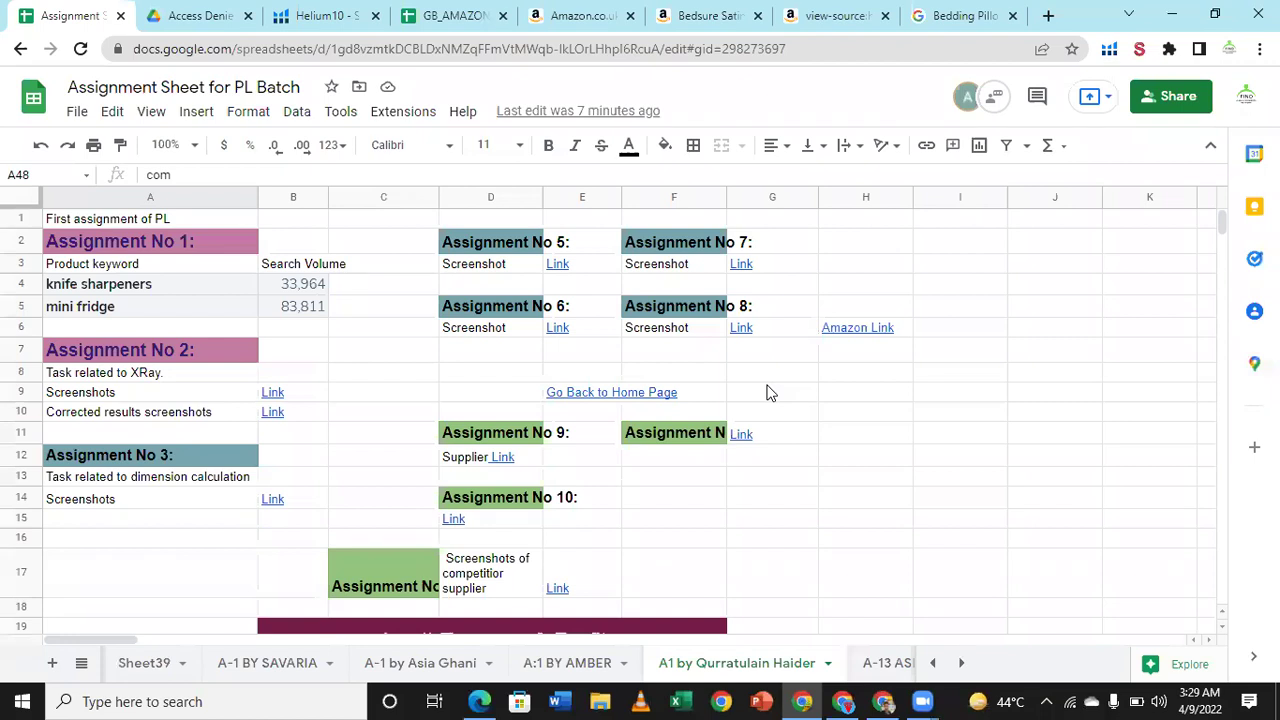
pyautogui.scroll(-3, 768, 392)
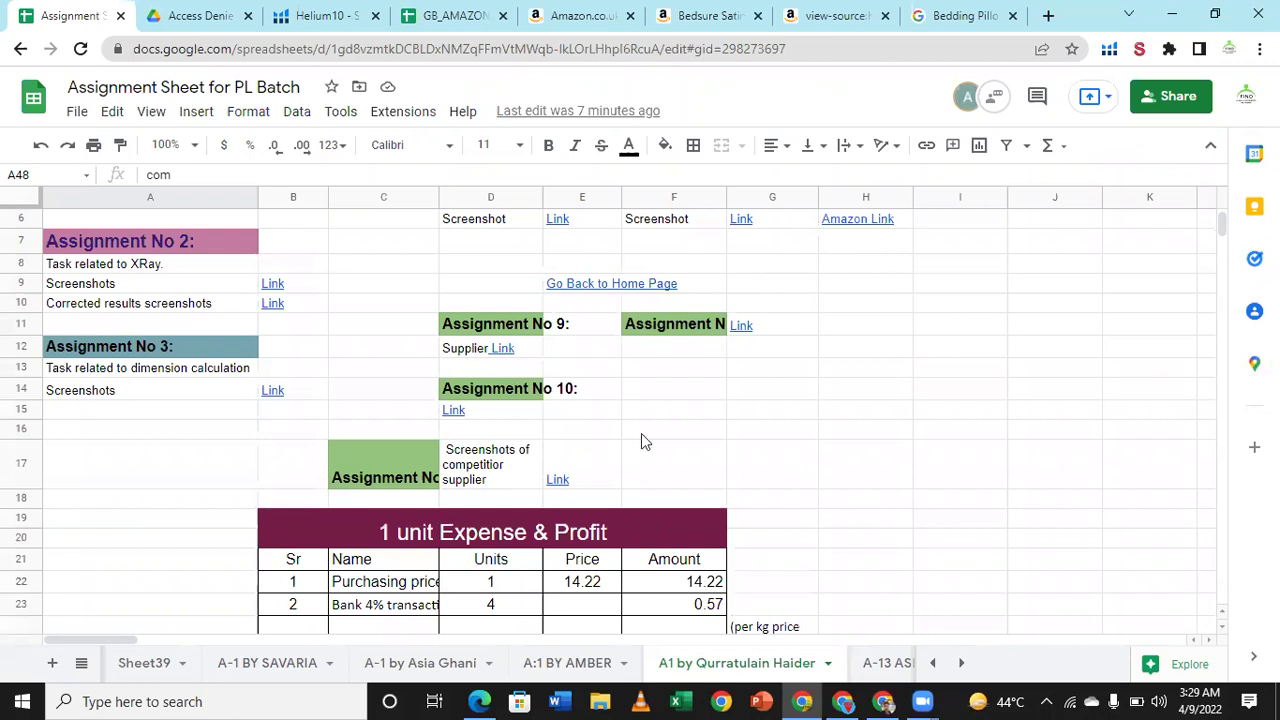
pyautogui.scroll(-2, 643, 440)
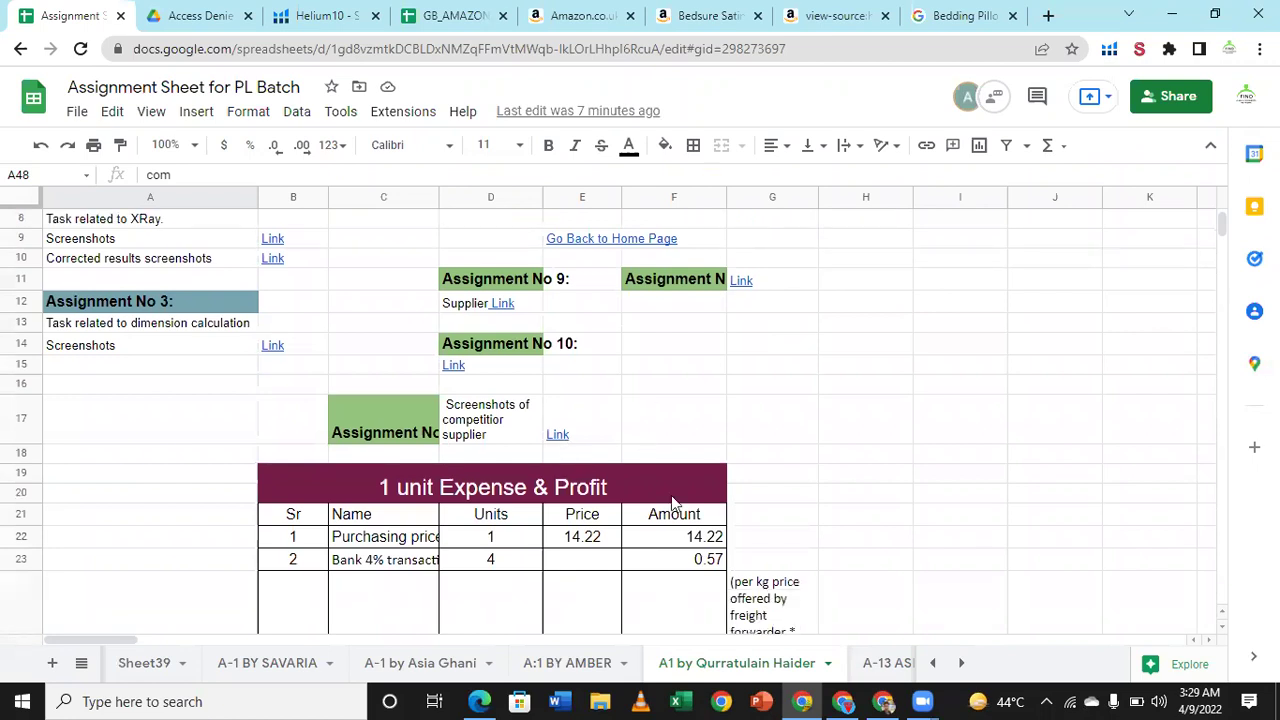
pyautogui.click(559, 438)
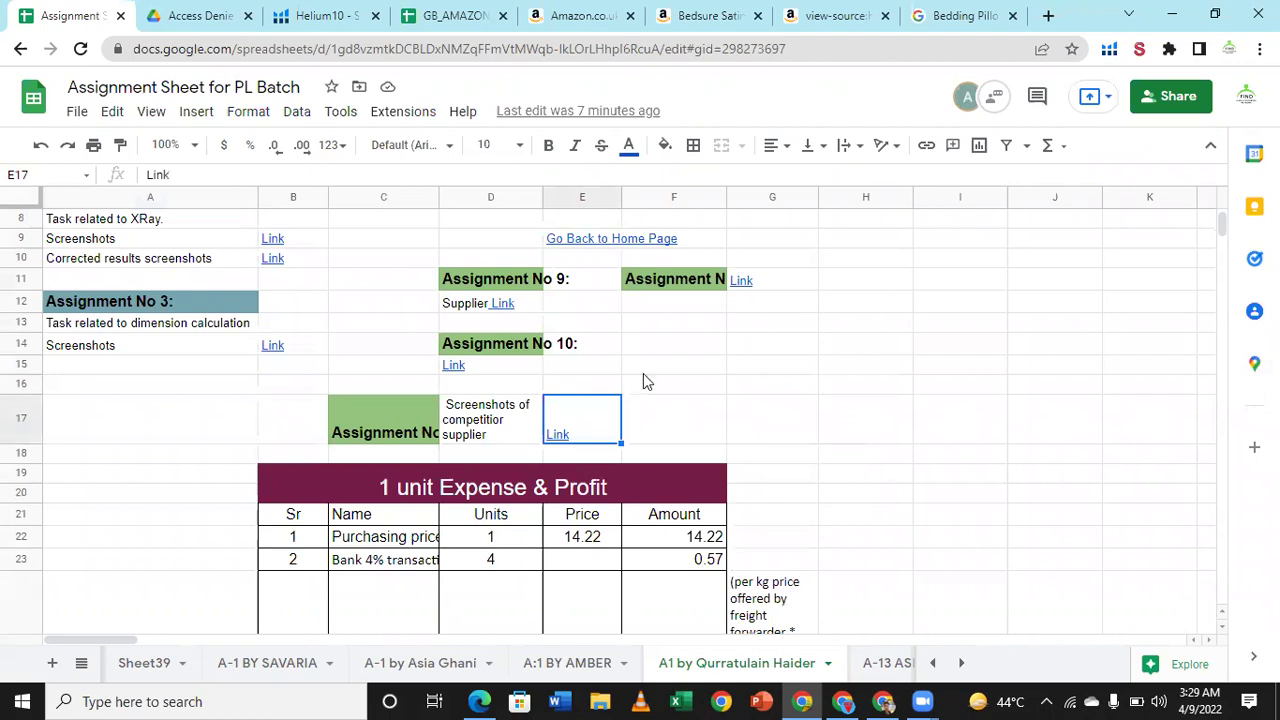
pyautogui.scroll(2, 751, 420)
pyautogui.scroll(-7, 752, 418)
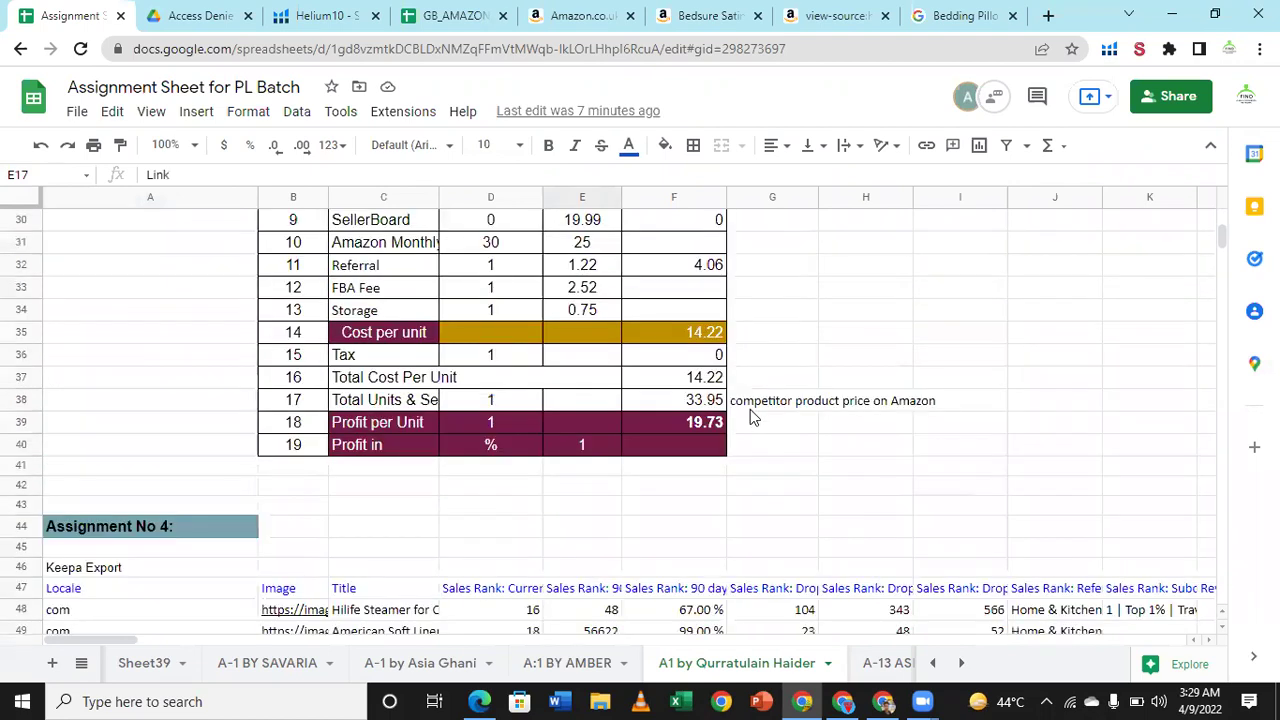
pyautogui.scroll(-2, 751, 412)
pyautogui.scroll(-8, 752, 420)
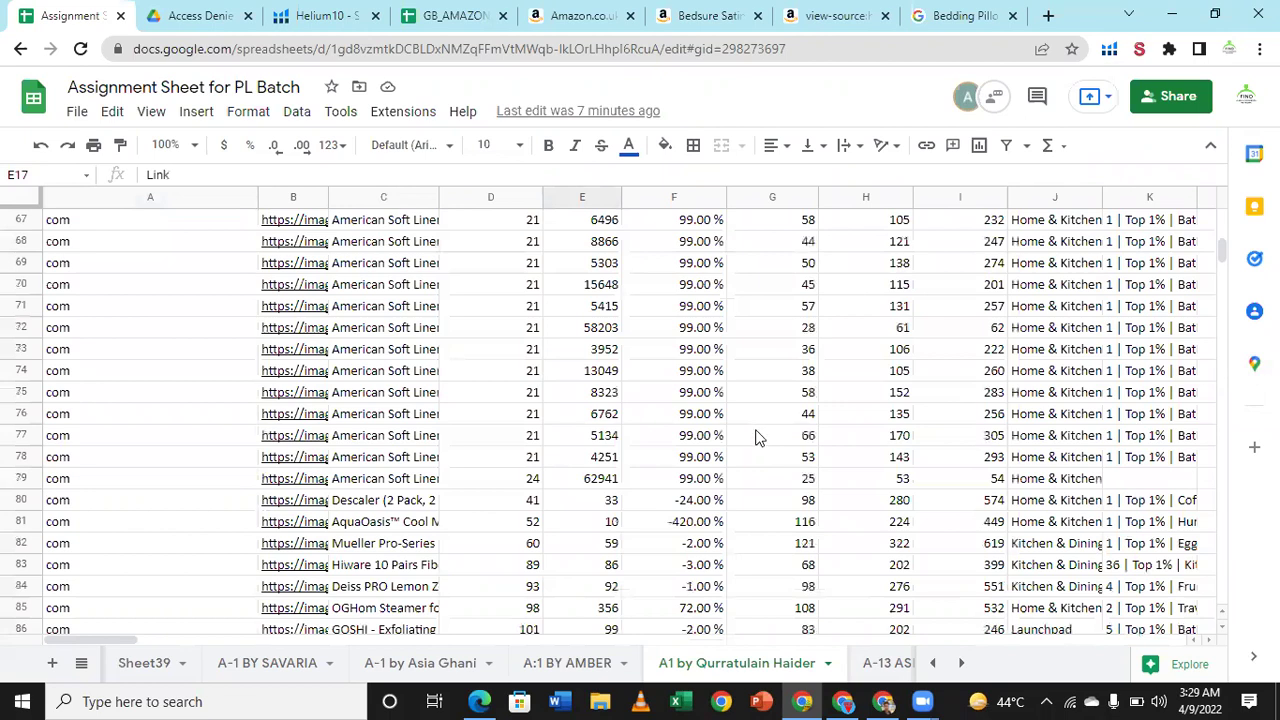
pyautogui.scroll(-12, 760, 460)
pyautogui.scroll(-9, 765, 492)
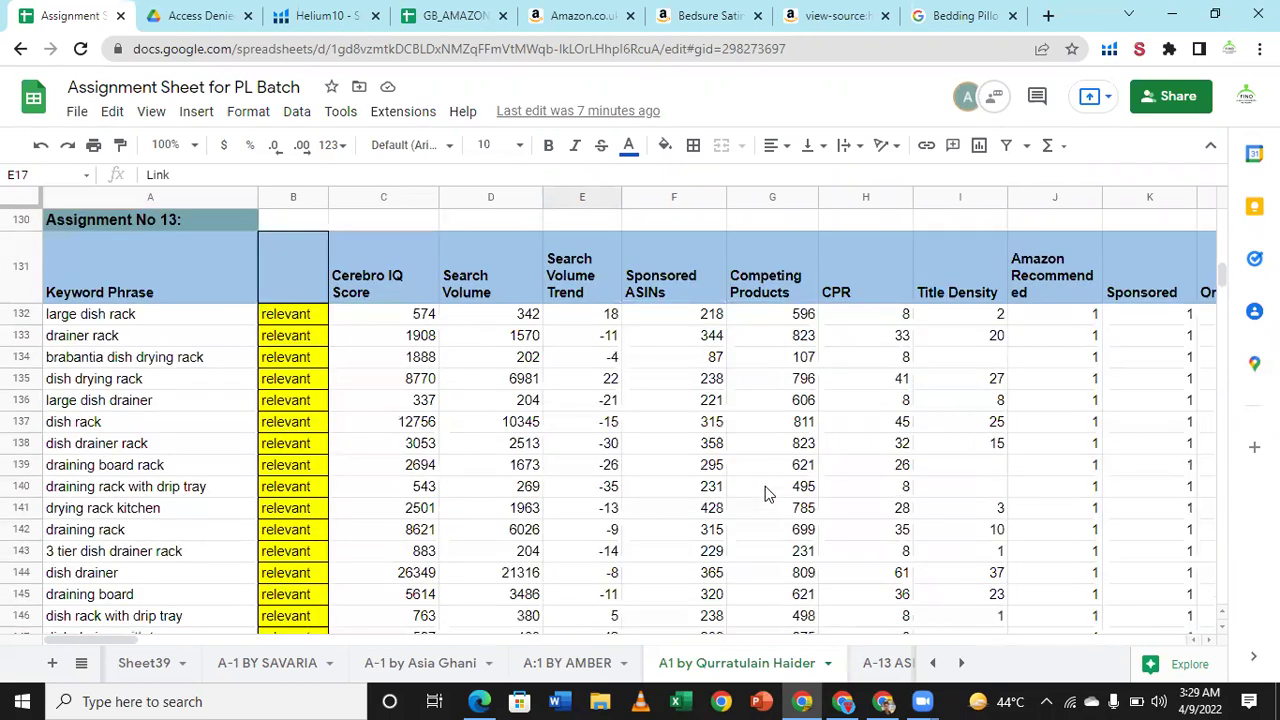
# Step: Examine the first Assignment No 13 keyword phrases and their relevance labels in rows 132 to 134
pyautogui.click(294, 360)
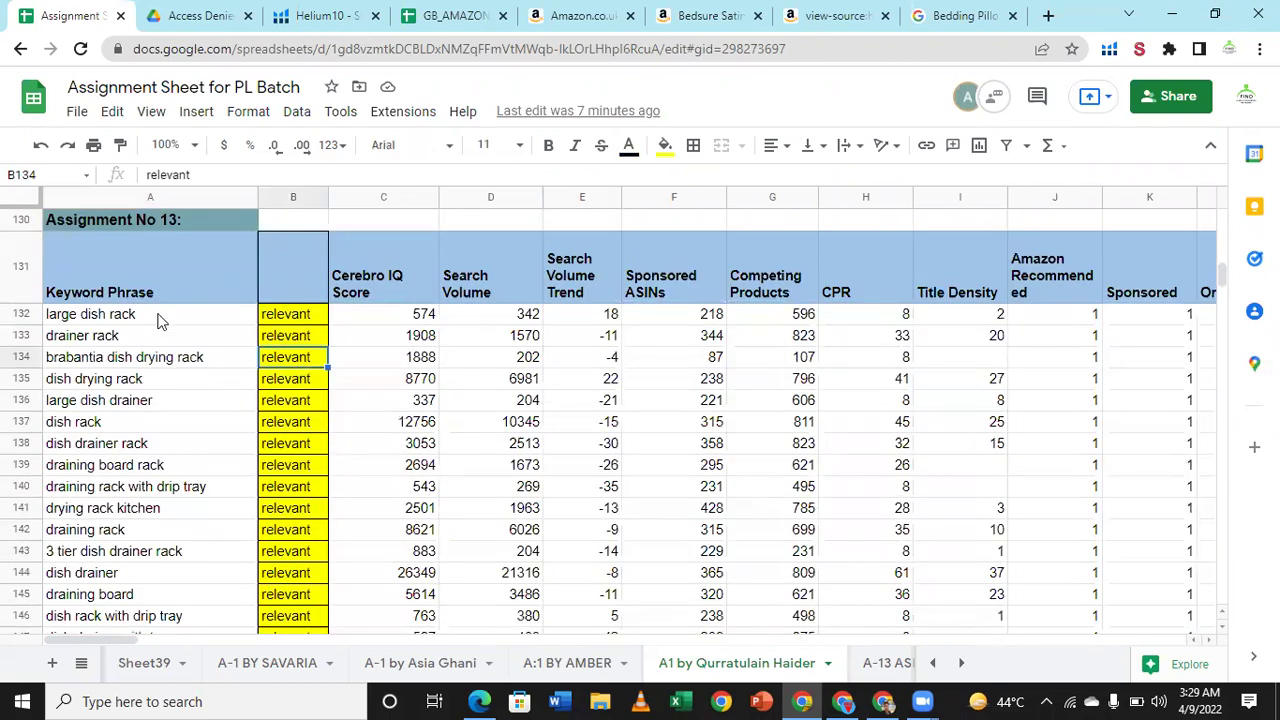
pyautogui.click(245, 318)
pyautogui.click(283, 356)
pyautogui.click(165, 317)
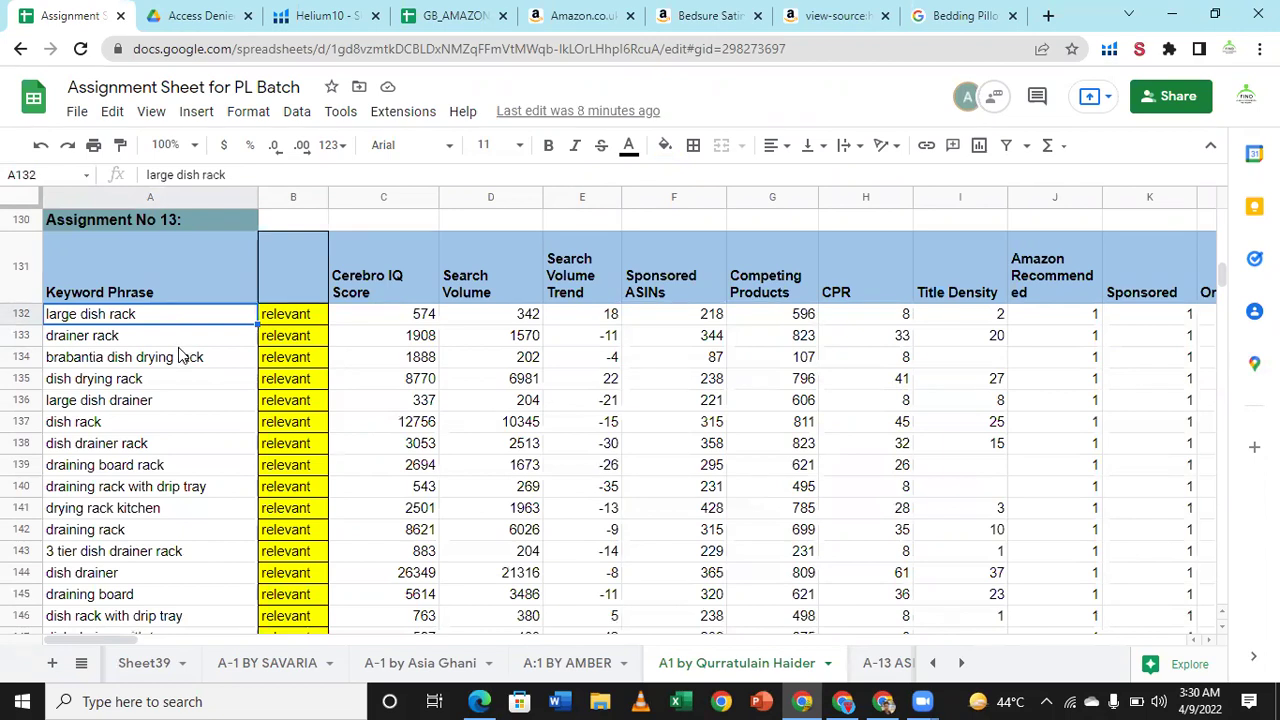
pyautogui.press('Down')
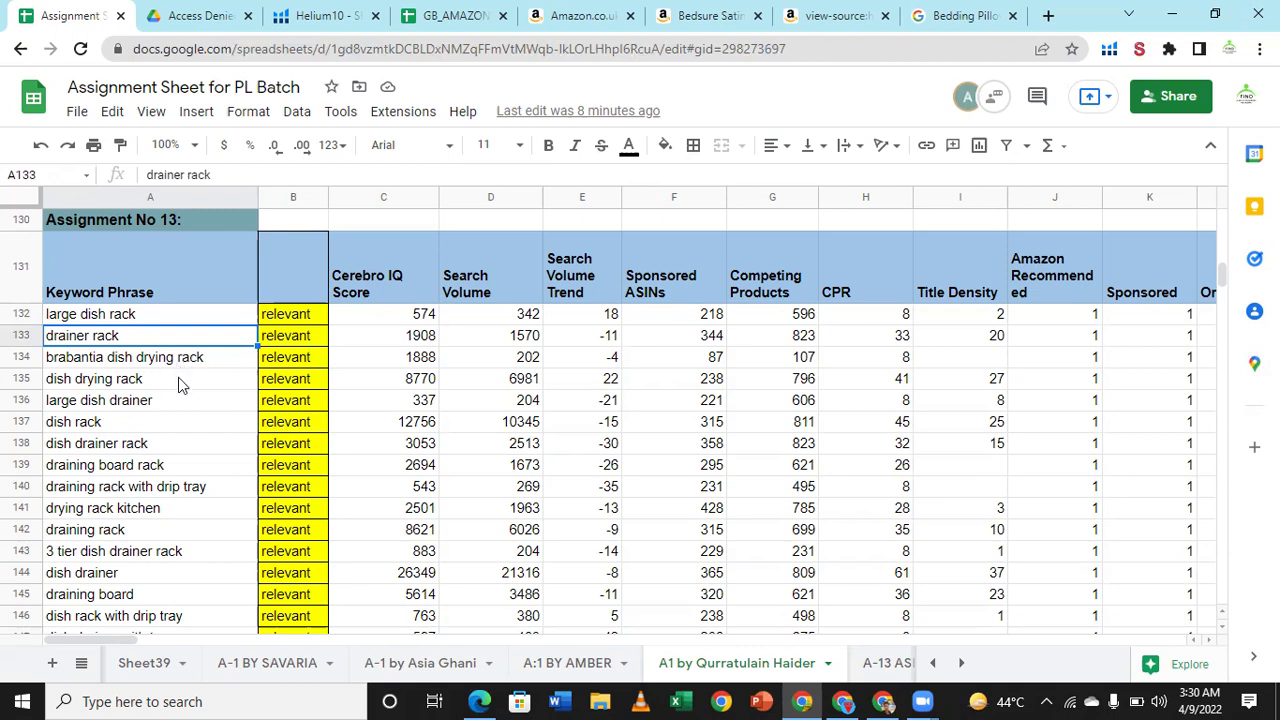
pyautogui.press('Down')
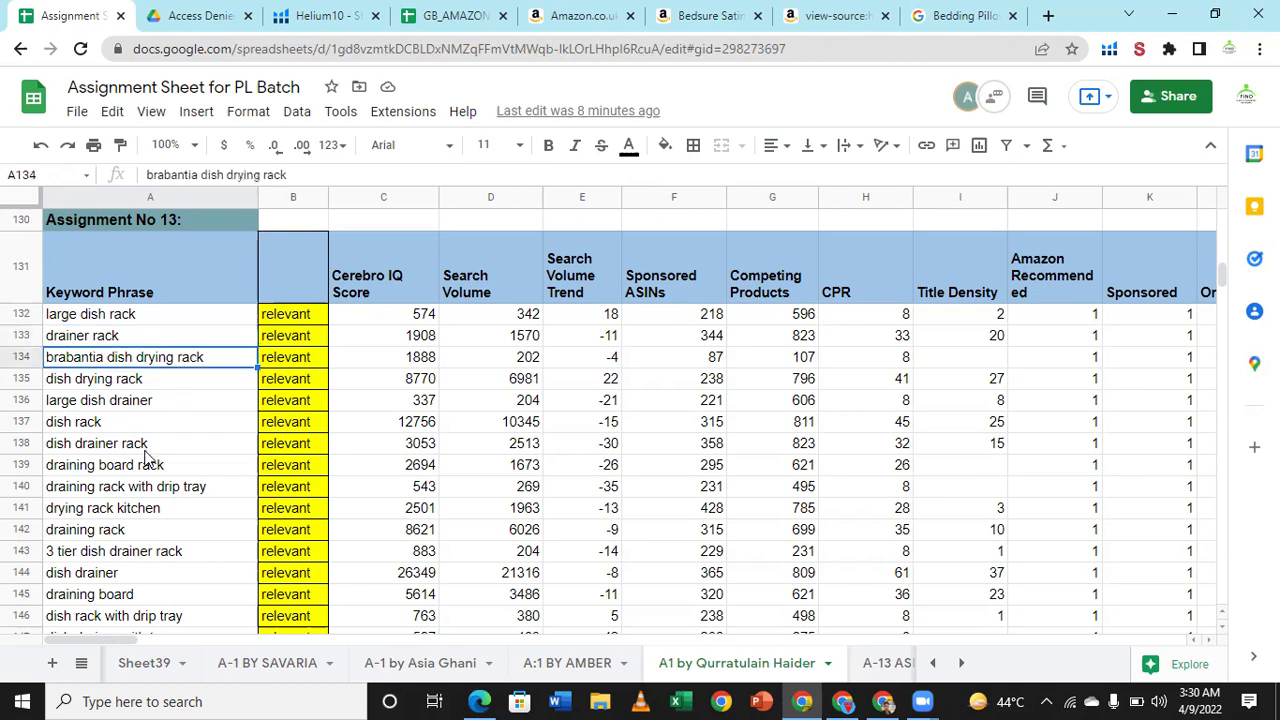
# Step: Clear the irrelevant keyword phrase "cutlery drainer" from cell A156
pyautogui.scroll(-3, 146, 455)
pyautogui.scroll(-5, 146, 455)
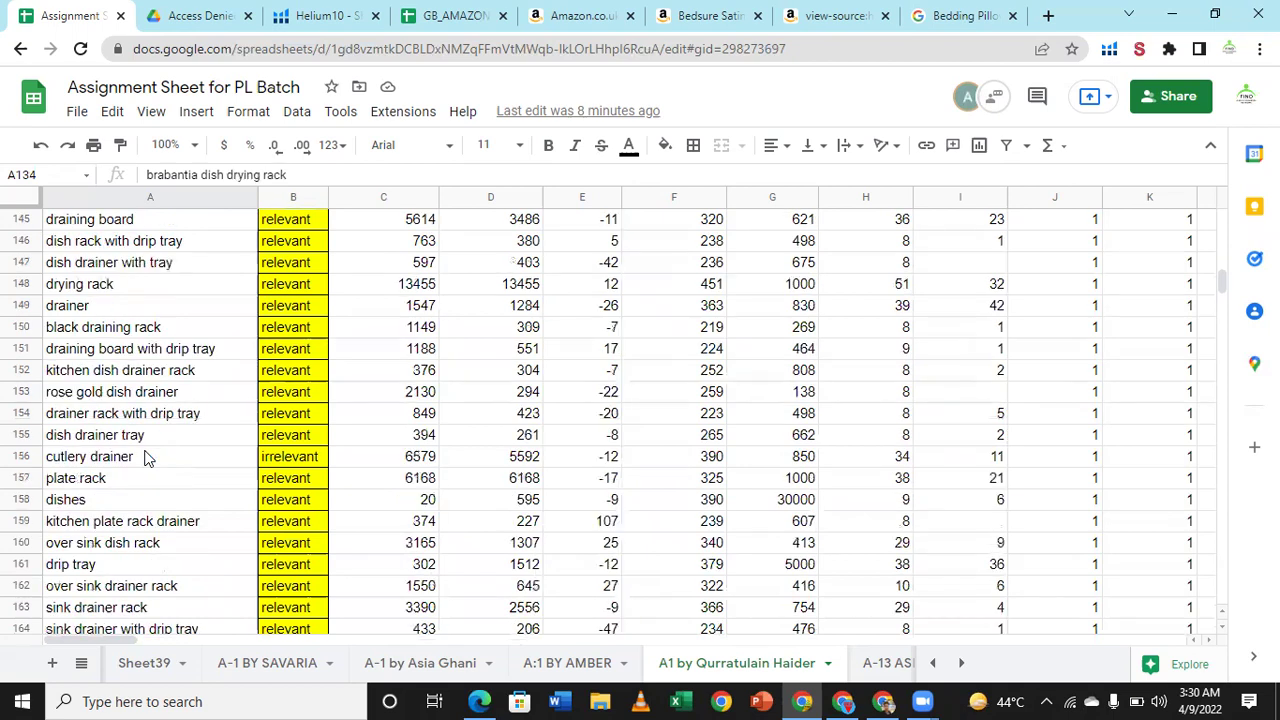
pyautogui.click(228, 460)
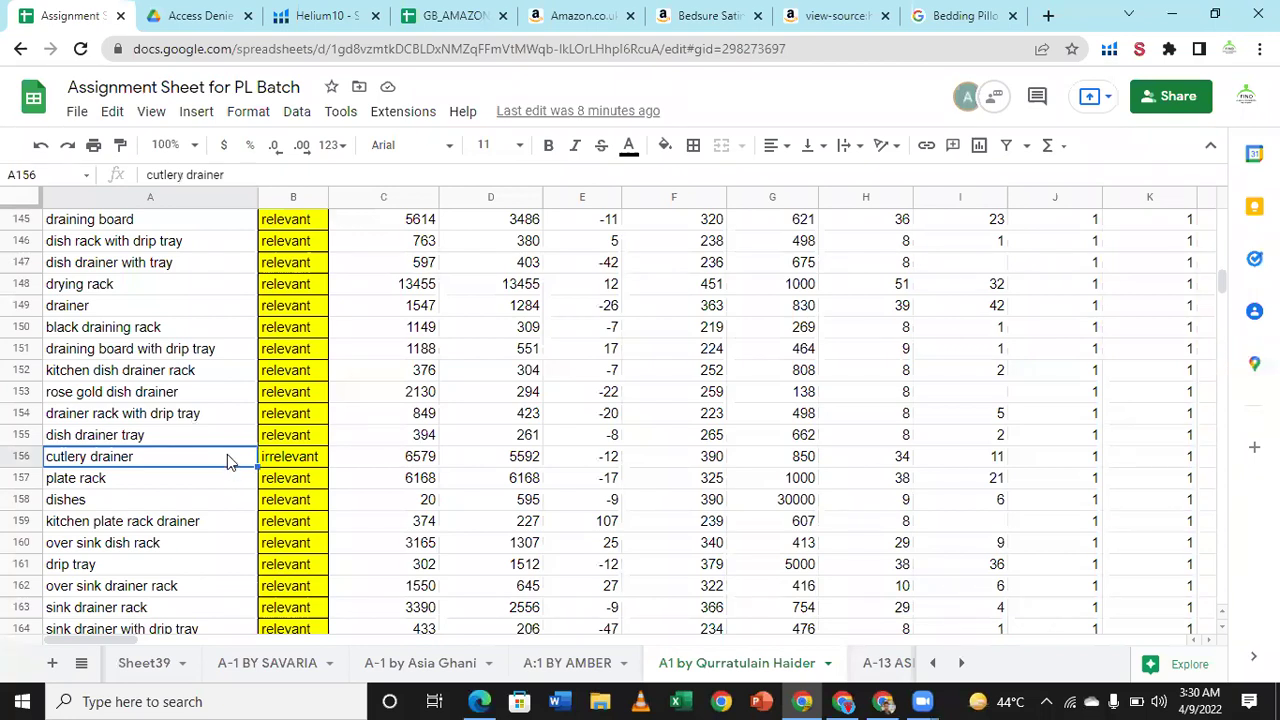
pyautogui.press('Delete')
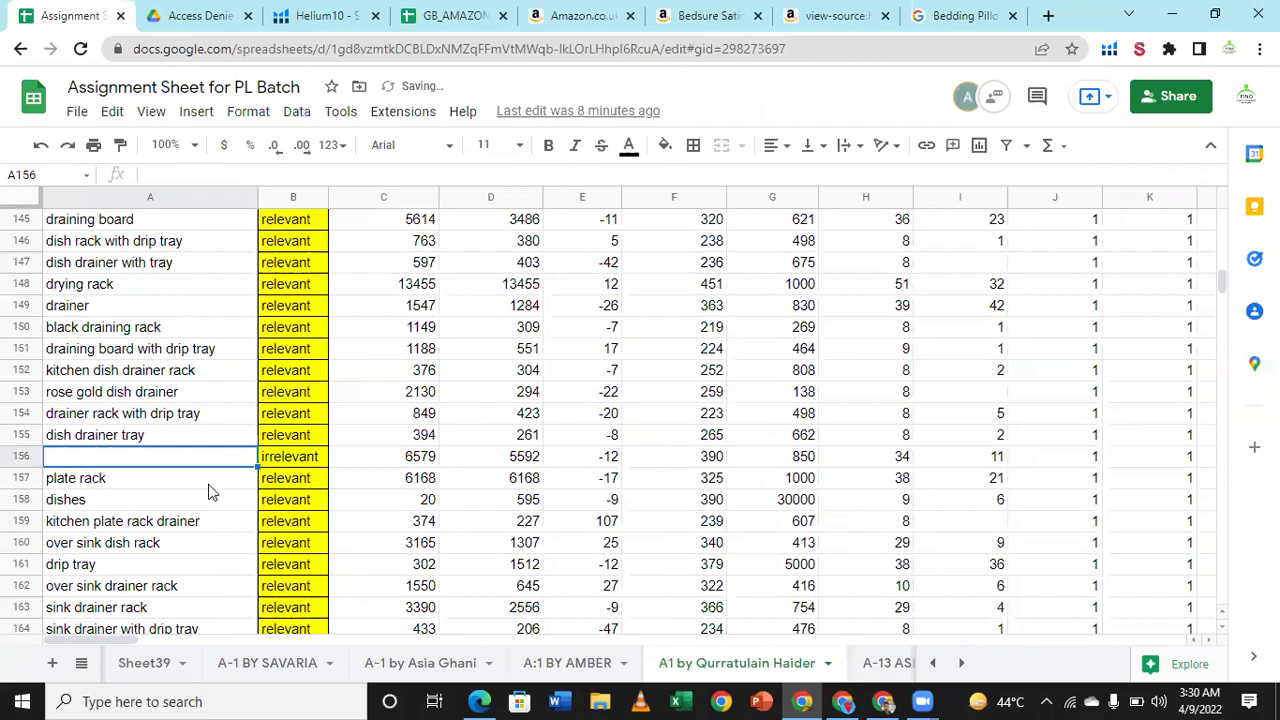
pyautogui.press('Down')
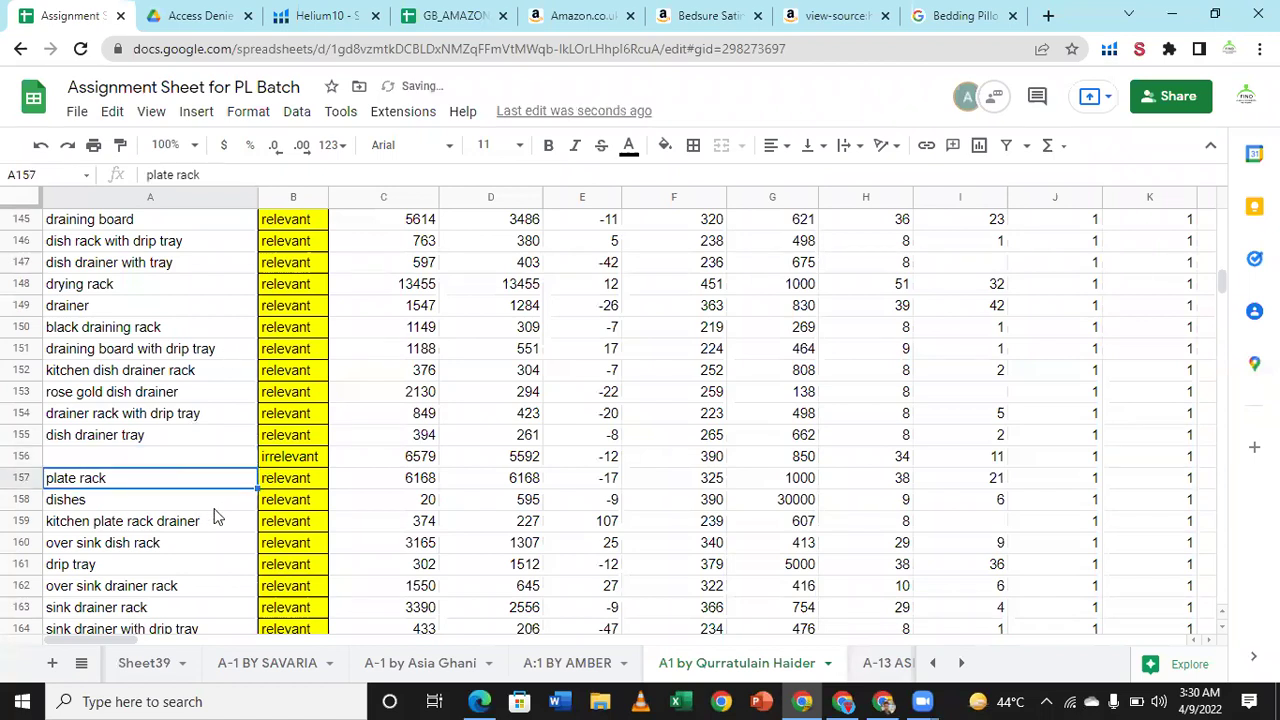
# Step: Clear the irrelevant keyword phrases "wall plate rack" in A190 and "kitchen tray" in A191
pyautogui.scroll(-4, 218, 516)
pyautogui.scroll(-4, 213, 516)
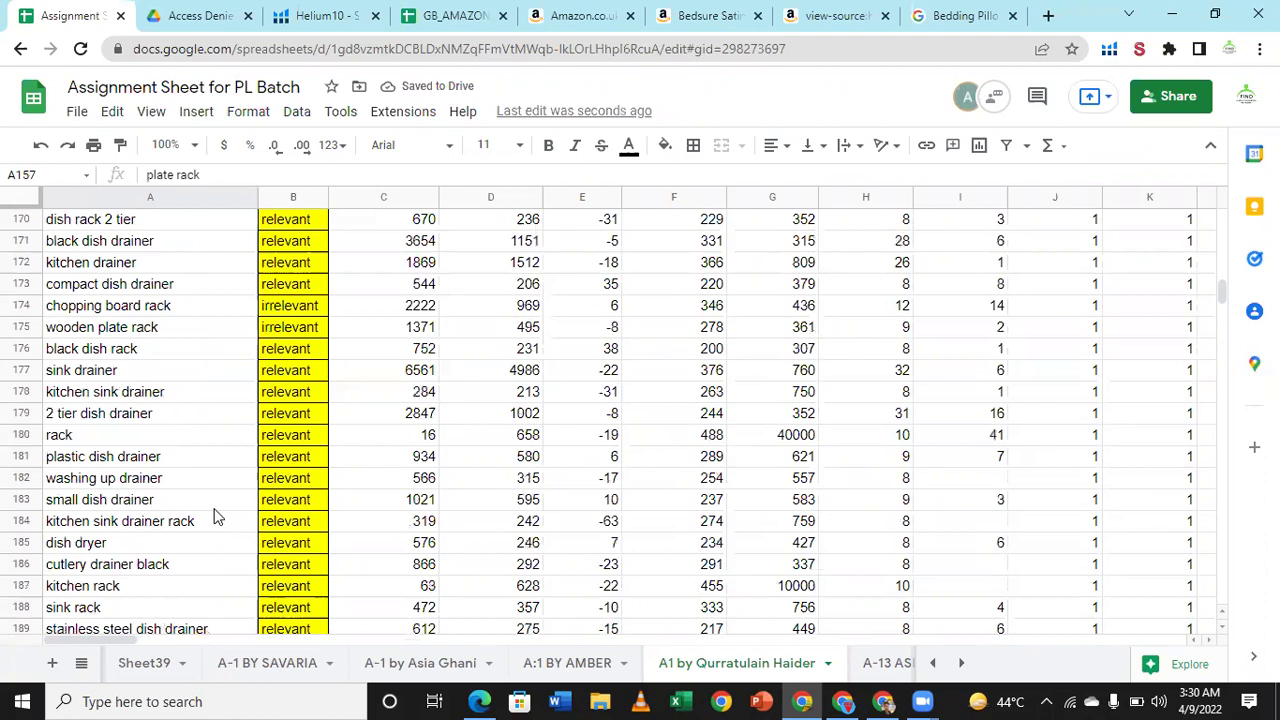
pyautogui.scroll(-2, 216, 516)
pyautogui.click(167, 548)
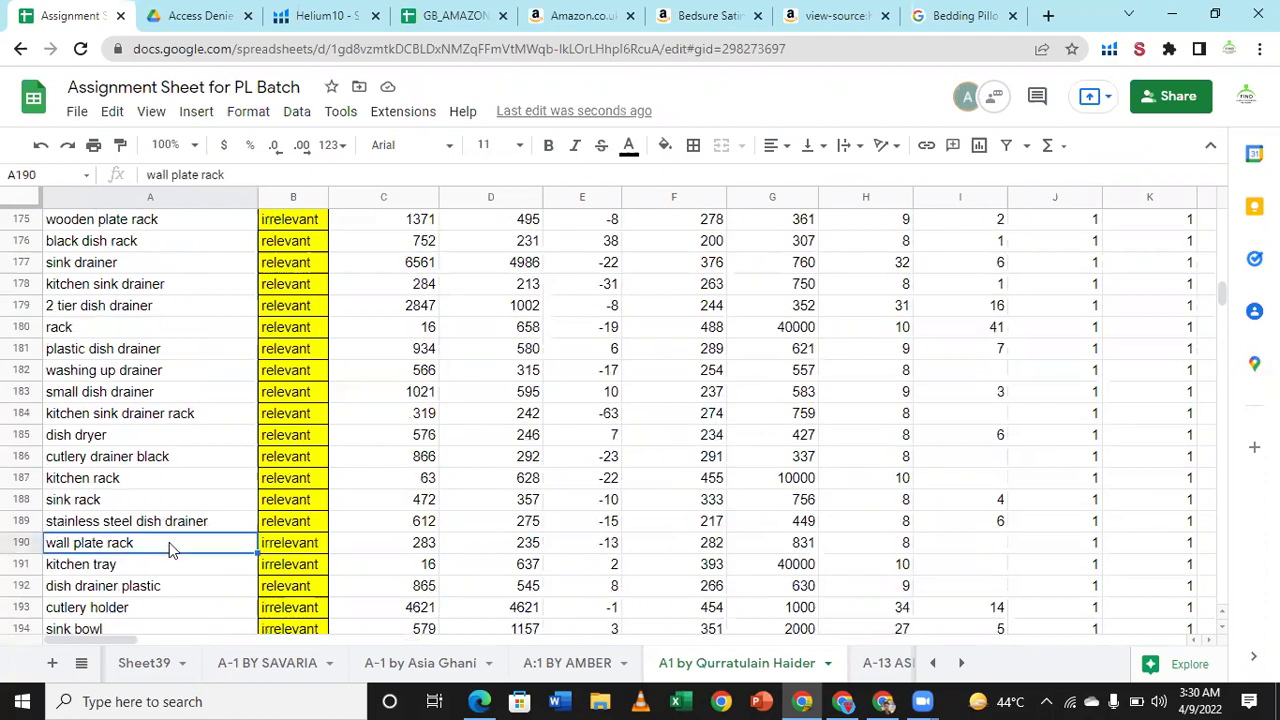
pyautogui.press('Delete')
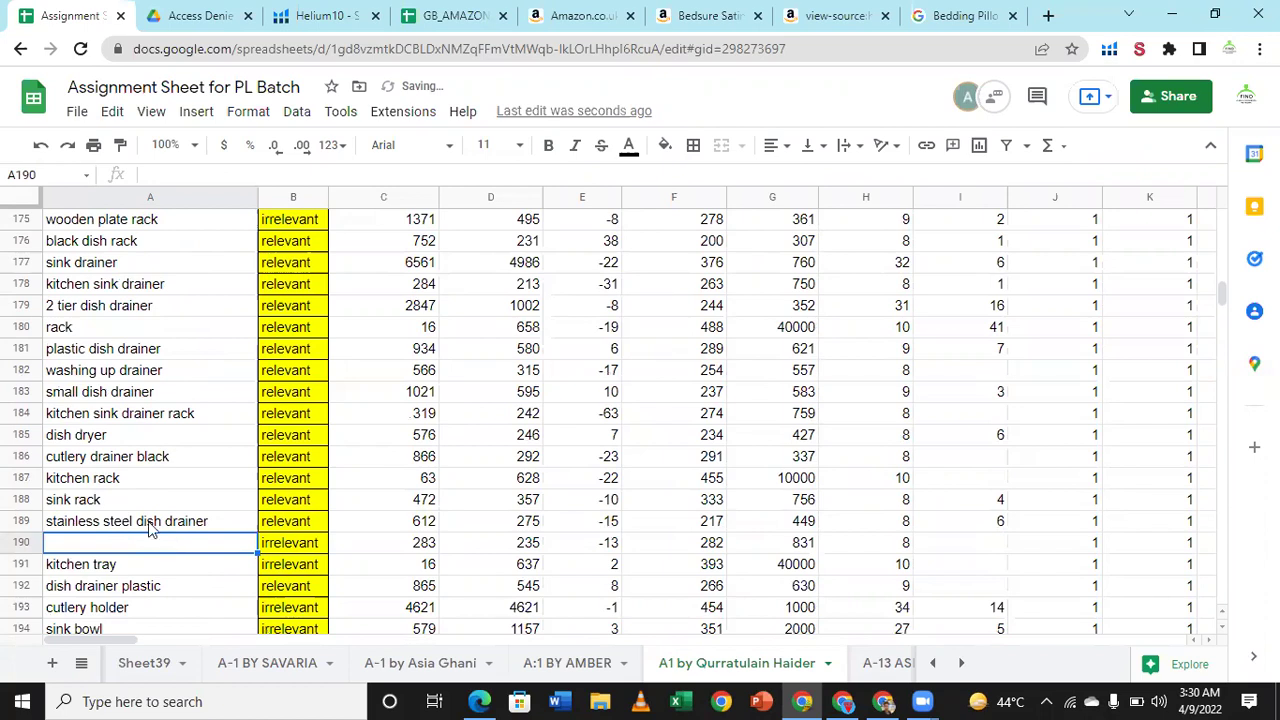
pyautogui.scroll(-1, 148, 521)
pyautogui.click(148, 521)
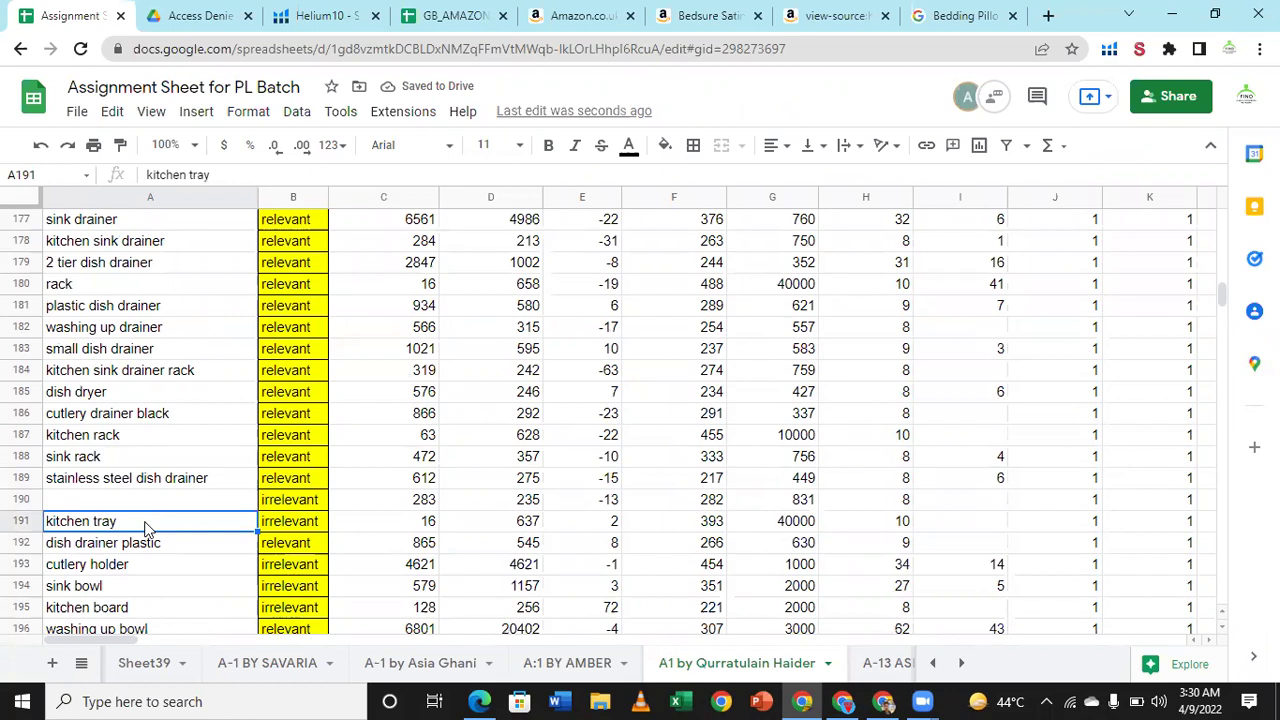
pyautogui.press('Delete')
# Step: Clear the irrelevant keyword phrases "kitchen board" in A195 and "kitchen tidy" in A197
pyautogui.scroll(-3, 145, 527)
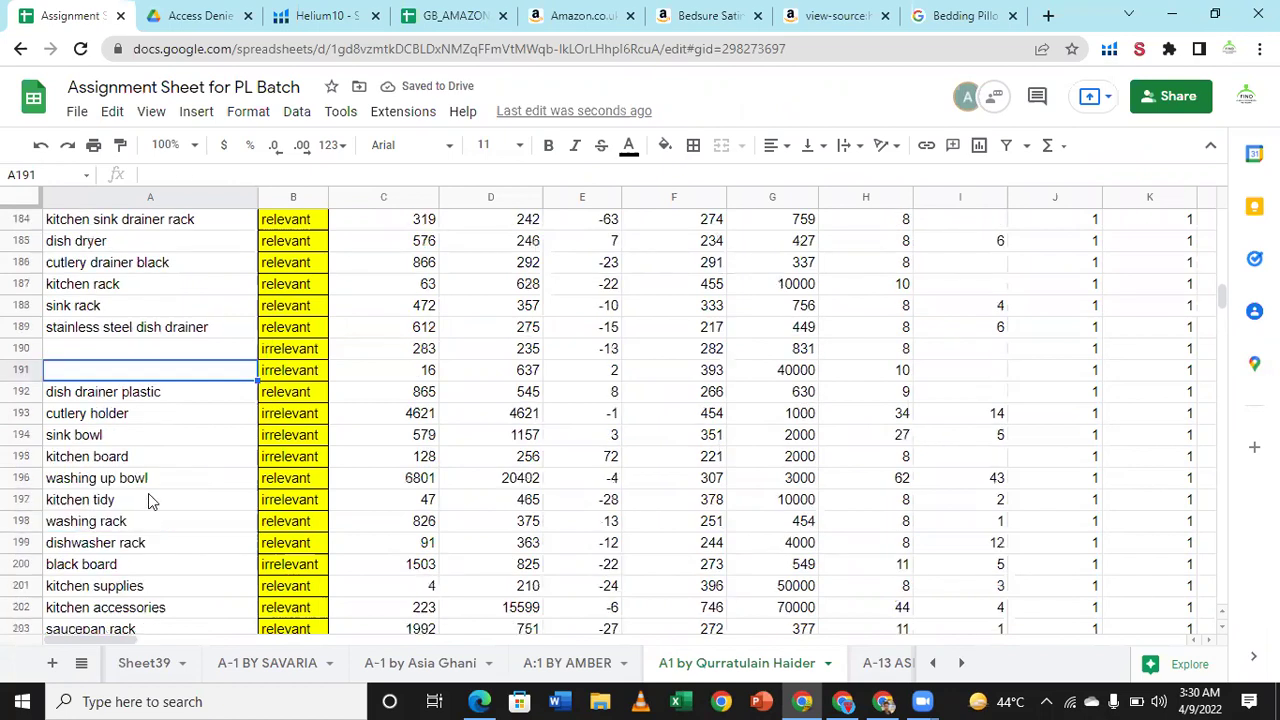
pyautogui.click(160, 462)
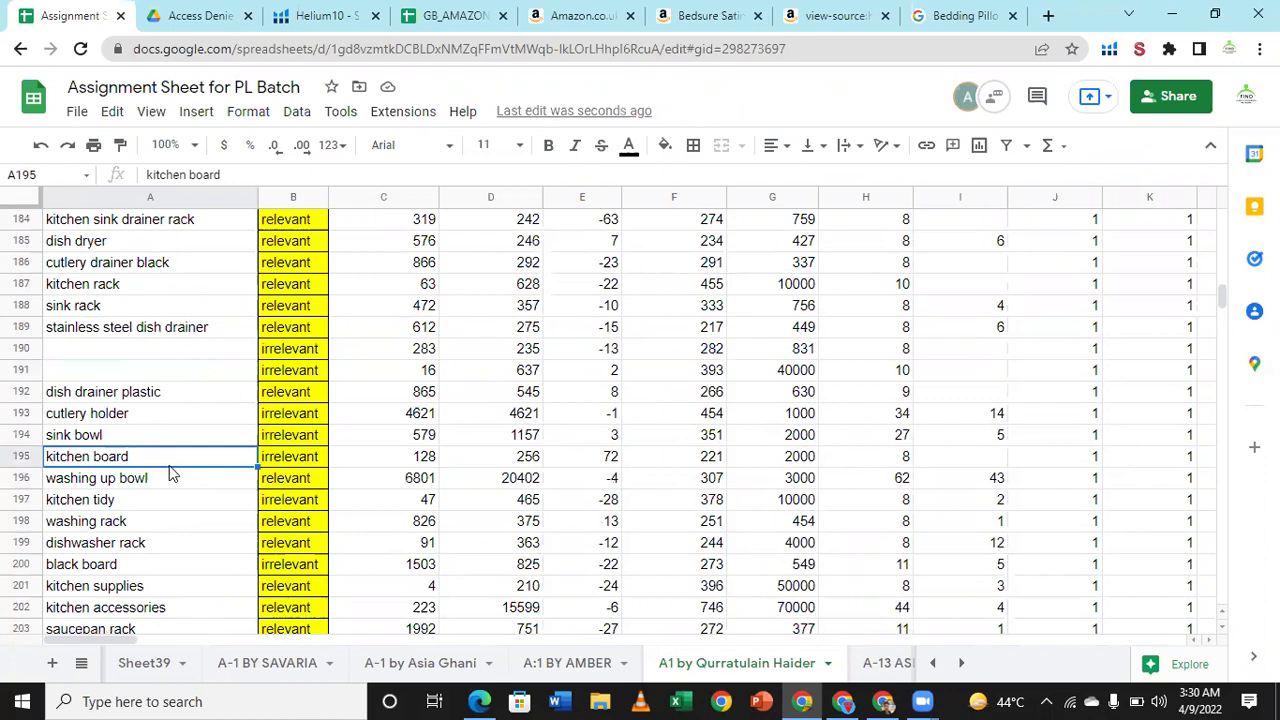
pyautogui.press('Delete')
pyautogui.click(156, 506)
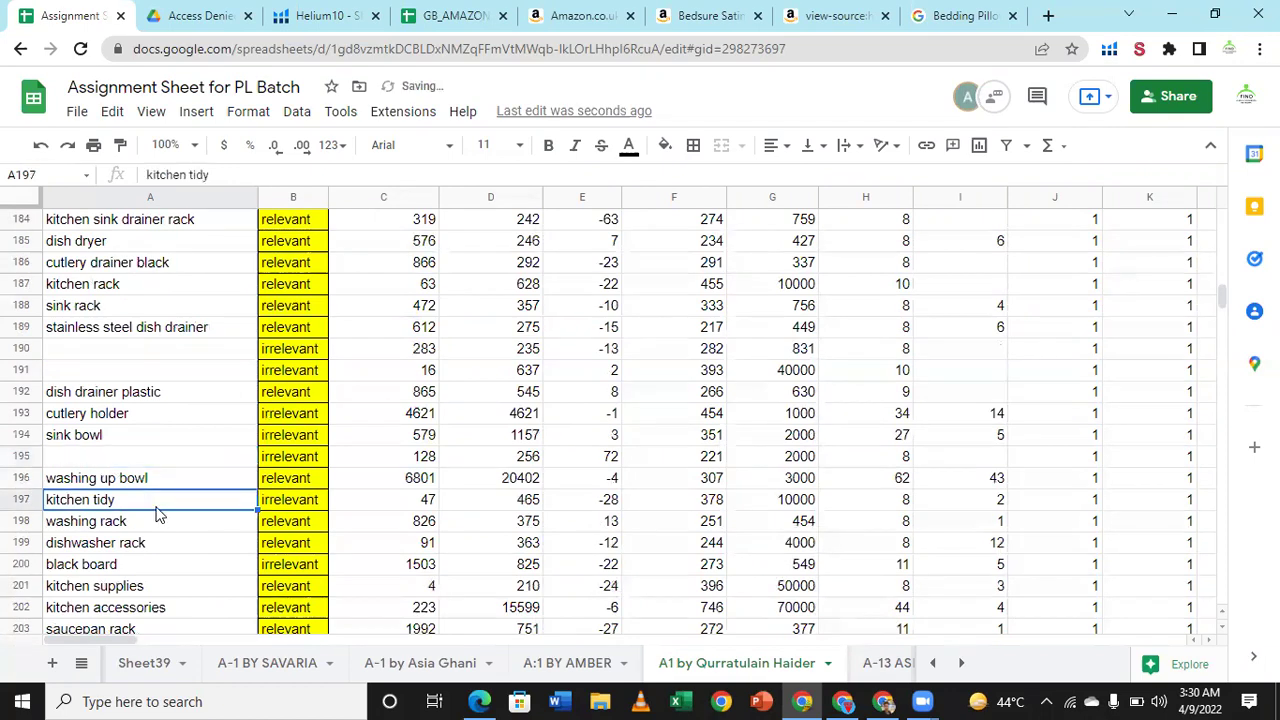
pyautogui.press('Delete')
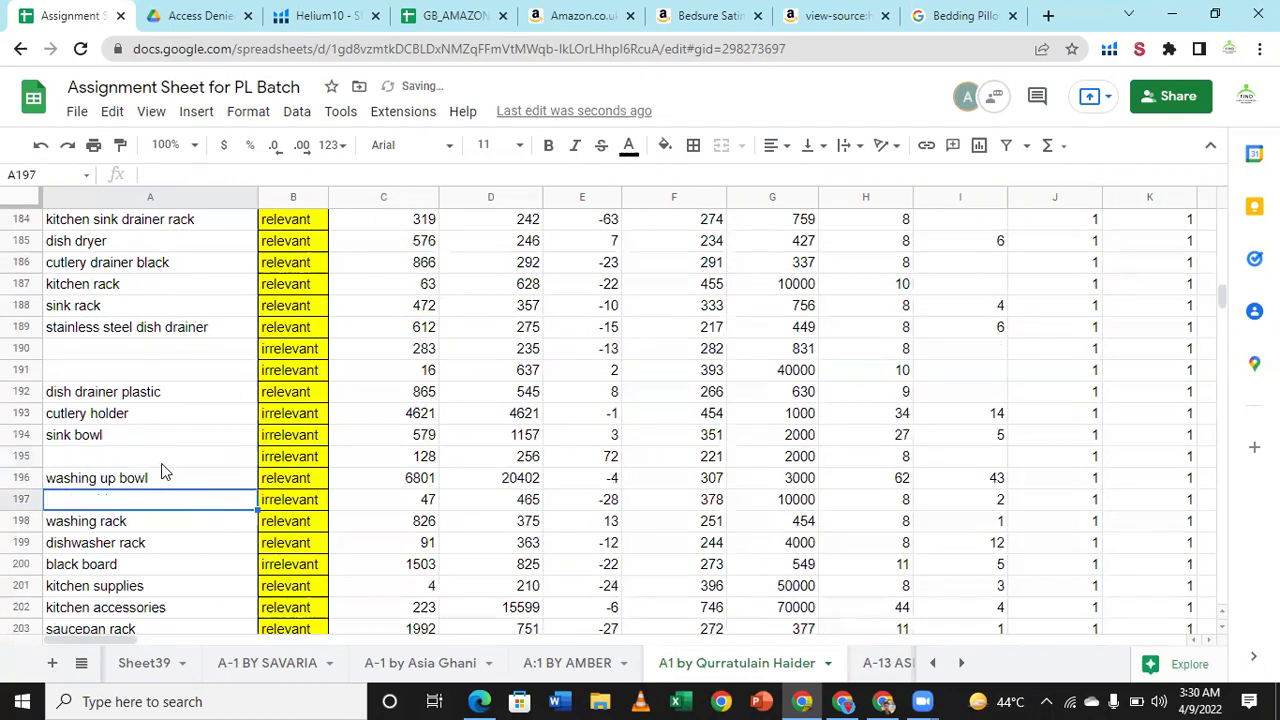
pyautogui.click(161, 461)
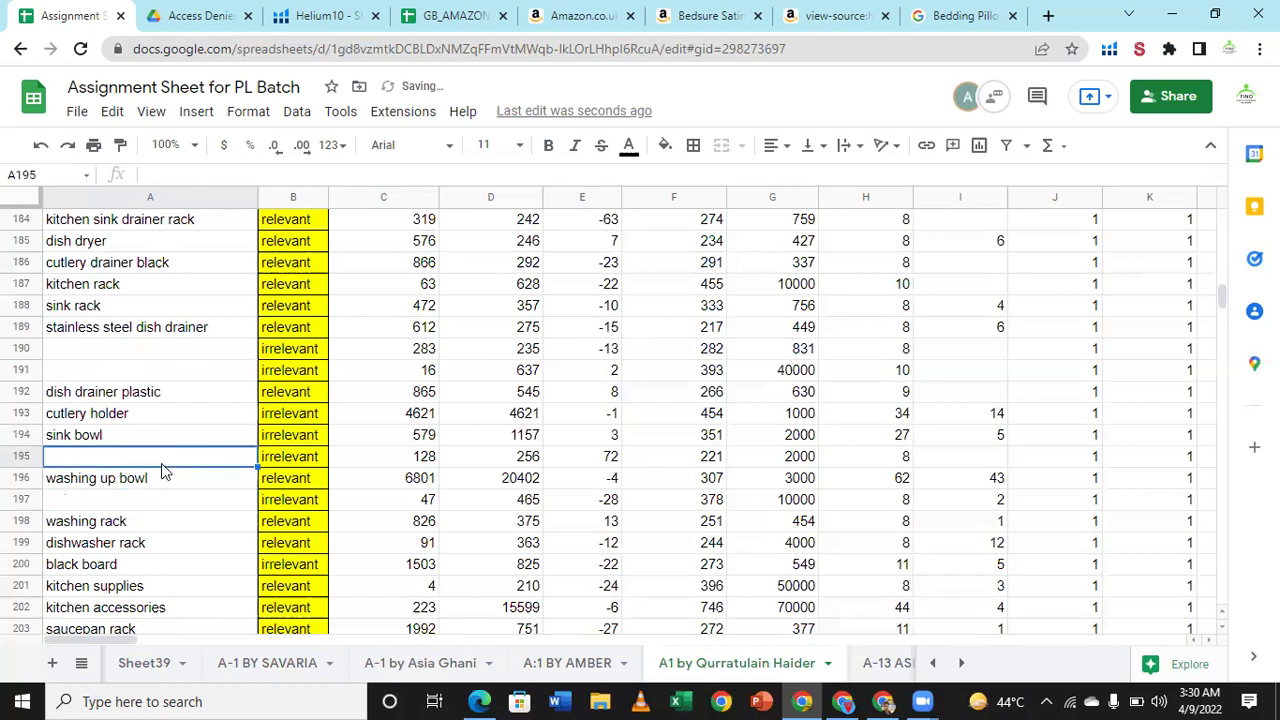
# Step: Clear the irrelevant keyword phrase "black board" from cell A200
pyautogui.scroll(-1, 161, 463)
pyautogui.scroll(-1, 157, 480)
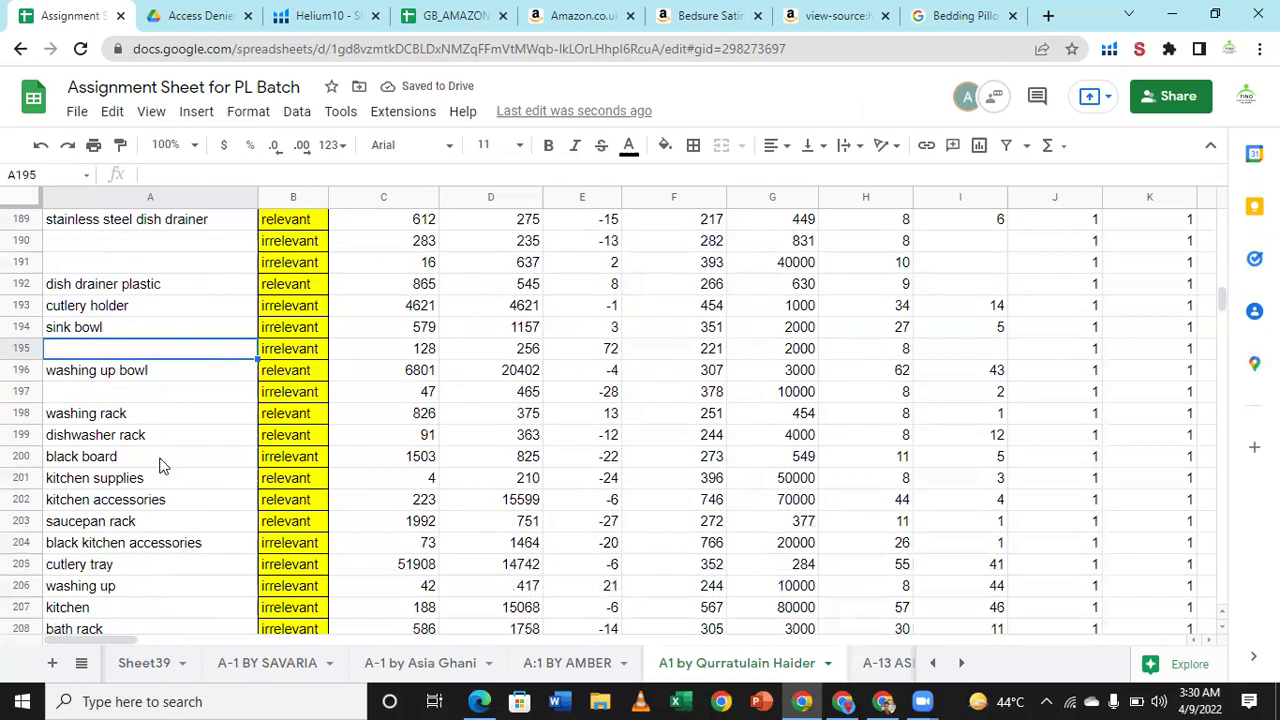
pyautogui.click(161, 463)
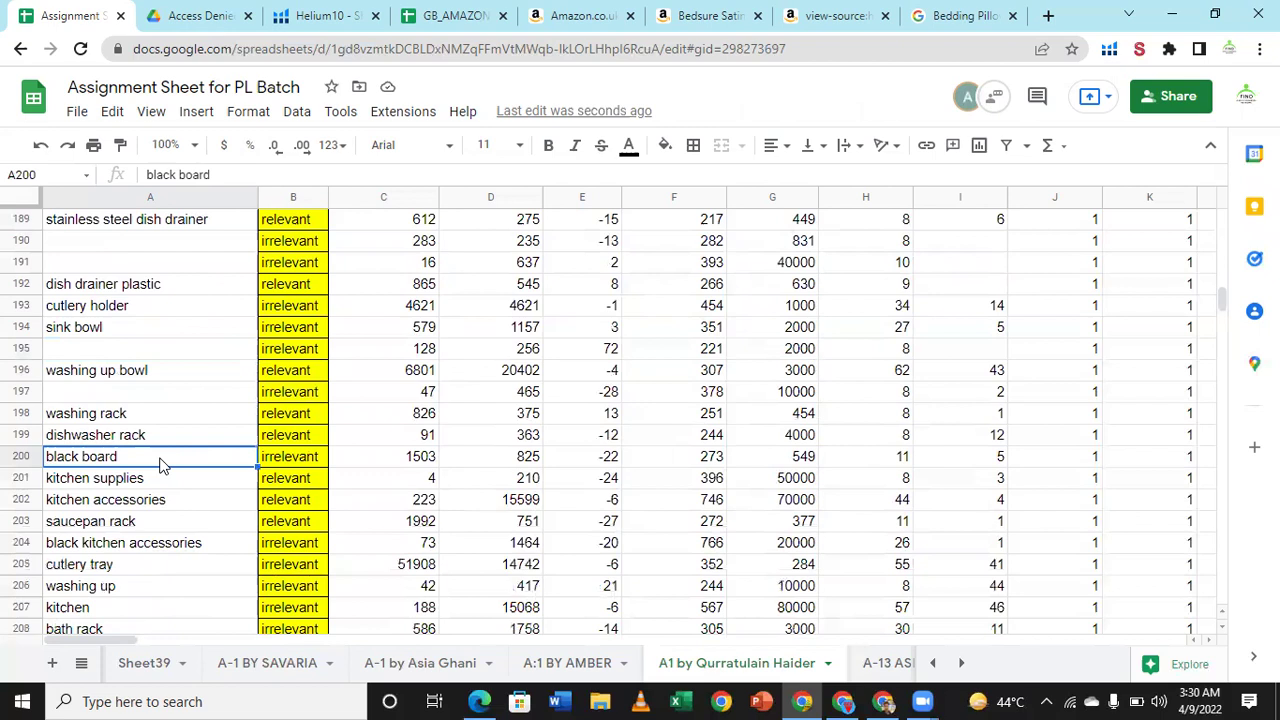
pyautogui.press('Delete')
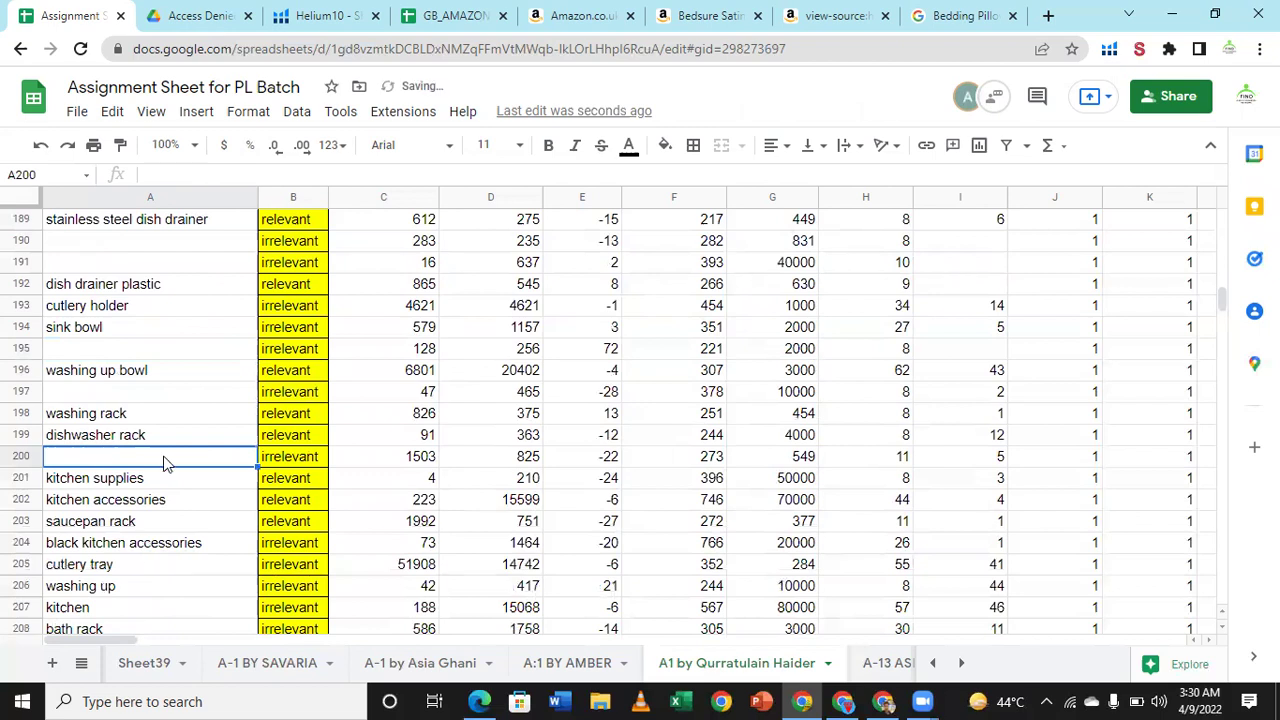
# Step: Clear the irrelevant keyword phrases "black kitchen accessories", "cutlery tray" and "washing up" from cells A204 to A206
pyautogui.scroll(-2, 163, 455)
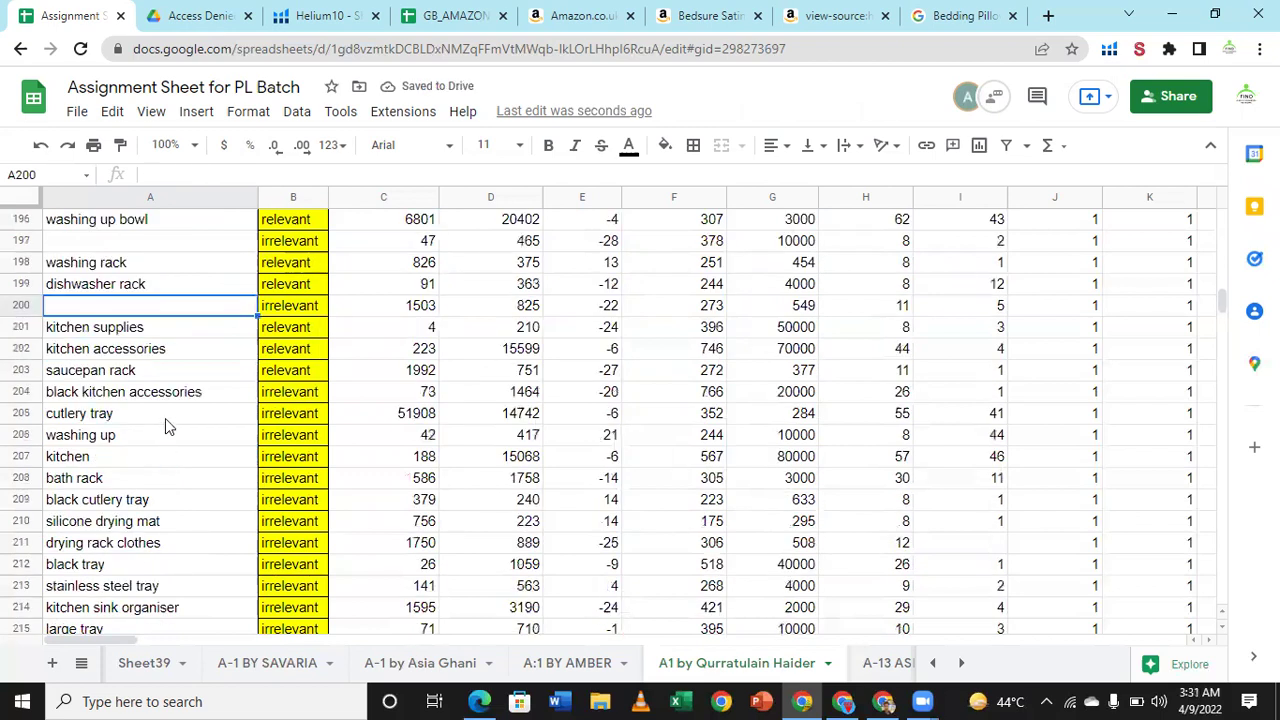
pyautogui.click(165, 418)
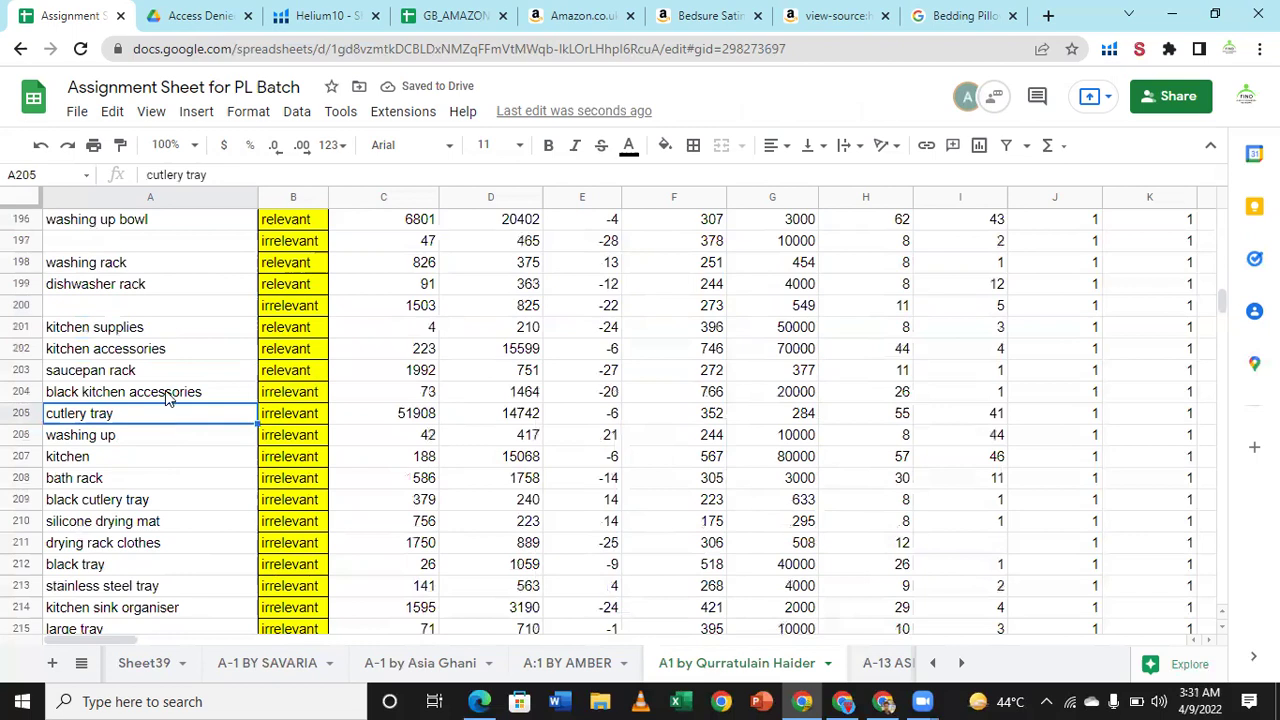
pyautogui.click(168, 395)
pyautogui.press('Down')
pyautogui.press('Delete')
pyautogui.press('Down')
pyautogui.press('Delete')
# Step: Clear the irrelevant keyword phrase "kitchen" from cell A207
pyautogui.press('Down')
pyautogui.press('Down')
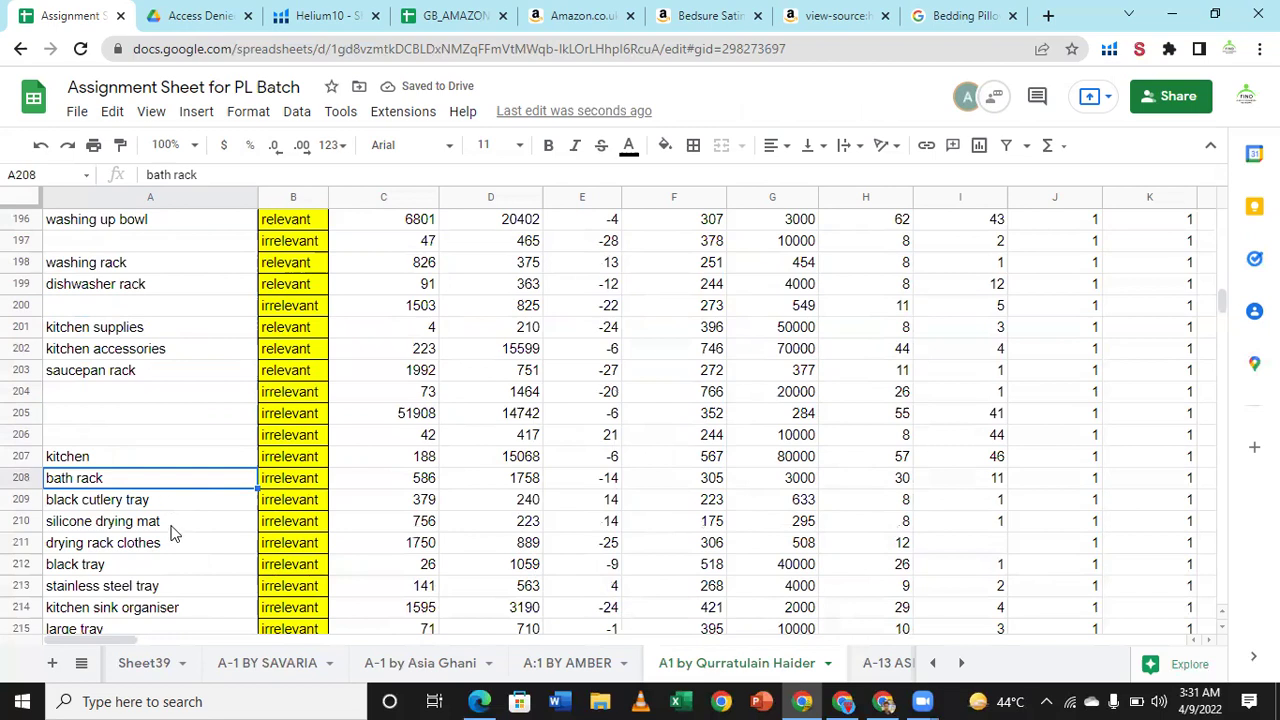
pyautogui.press('Down')
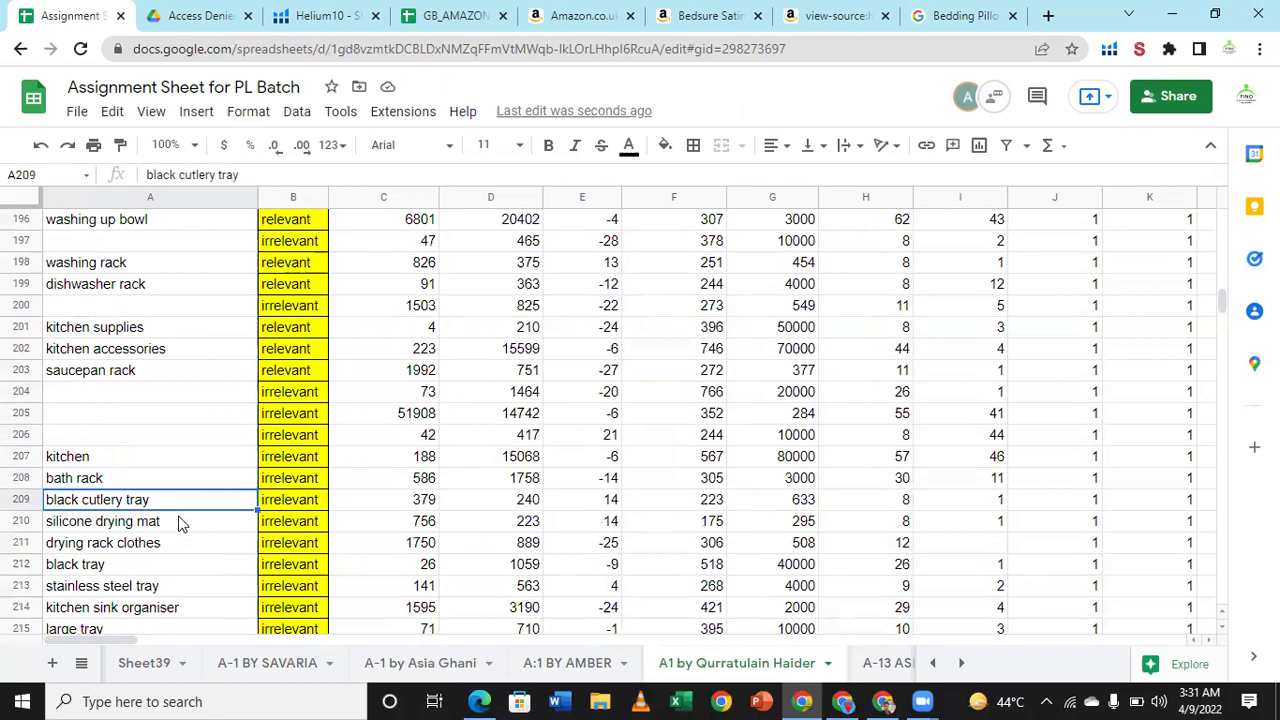
pyautogui.click(163, 458)
pyautogui.press('Delete')
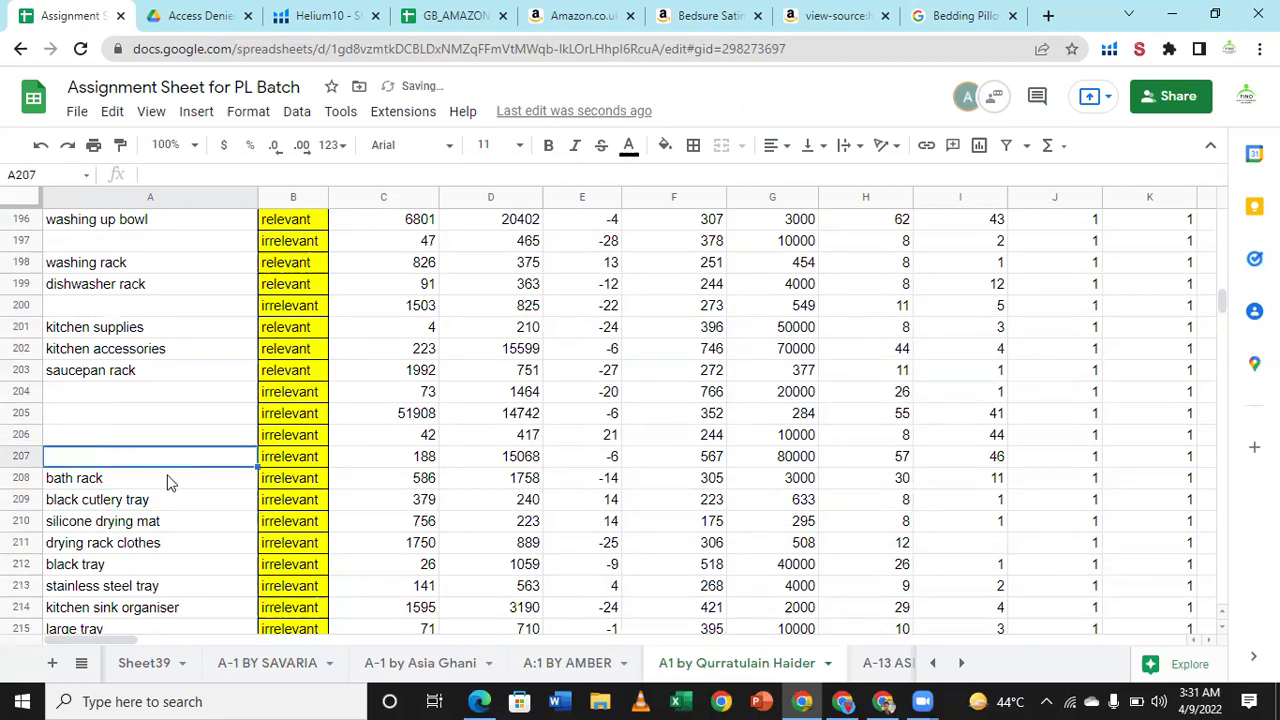
# Step: Clear the irrelevant keyword phrases "bath rack", "black cutlery tray" and "silicone drying mat" from cells A208 to A210
pyautogui.press('Down')
pyautogui.press('Down')
pyautogui.press('Delete')
pyautogui.click(167, 482)
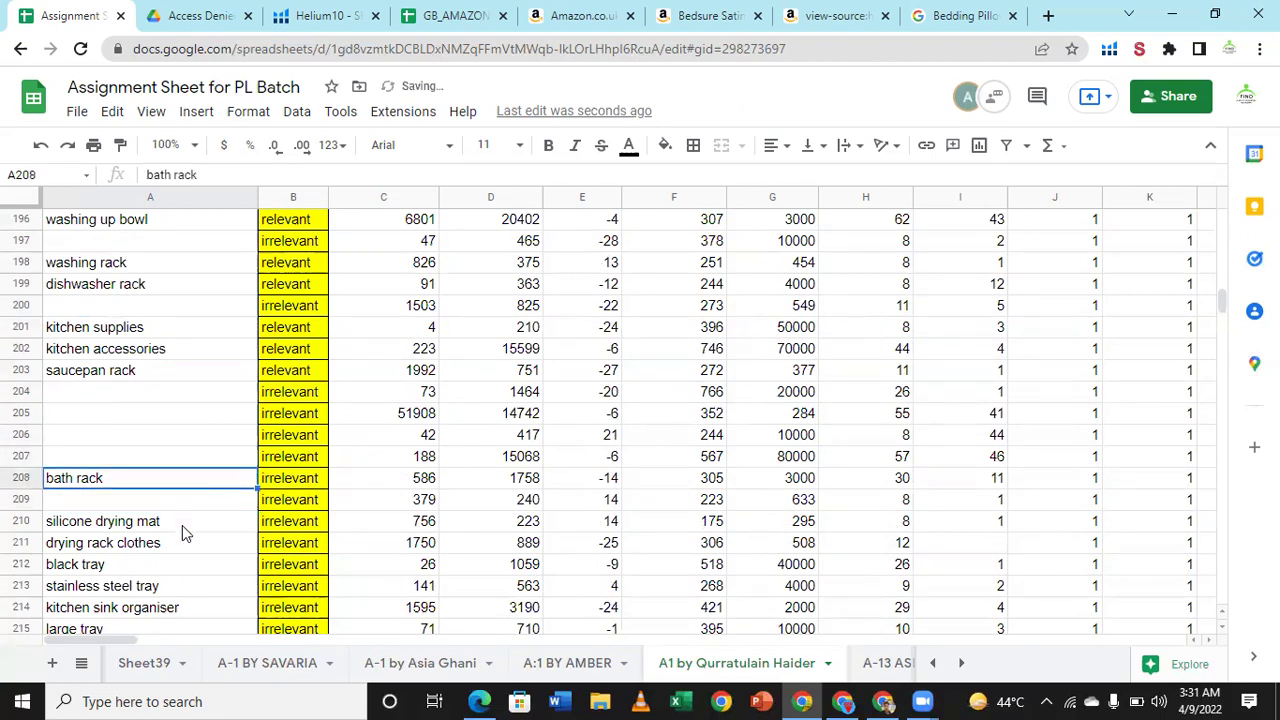
pyautogui.press('Delete')
pyautogui.click(182, 525)
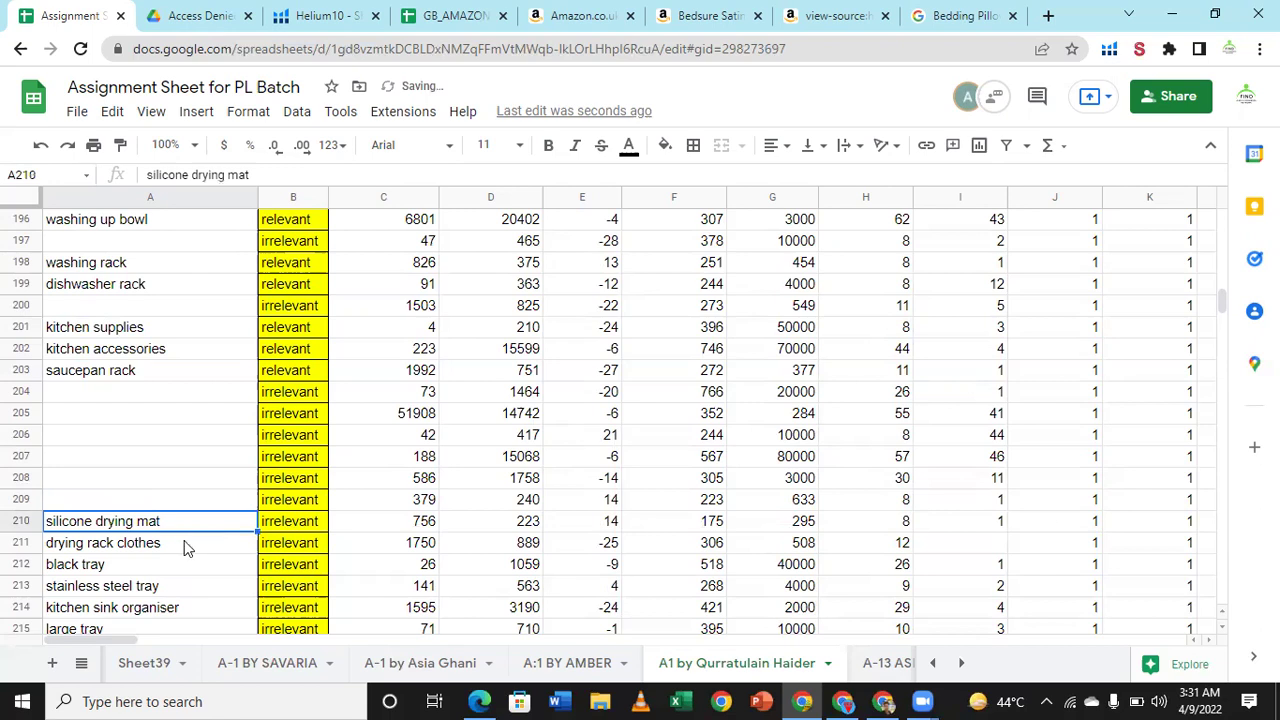
pyautogui.press('Delete')
# Step: Clear the irrelevant keyword phrases "drying rack clothes" in A211 and "black tray" in A212
pyautogui.scroll(-1, 184, 546)
pyautogui.scroll(-1, 186, 546)
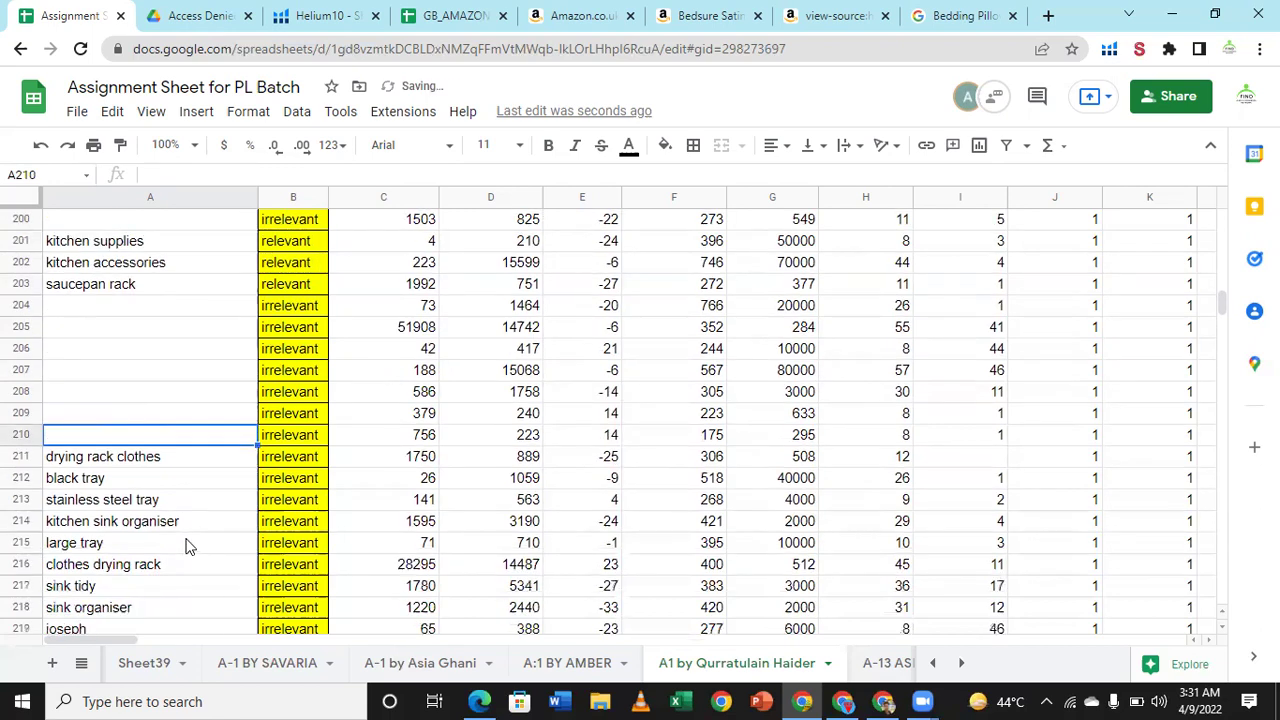
pyautogui.click(181, 477)
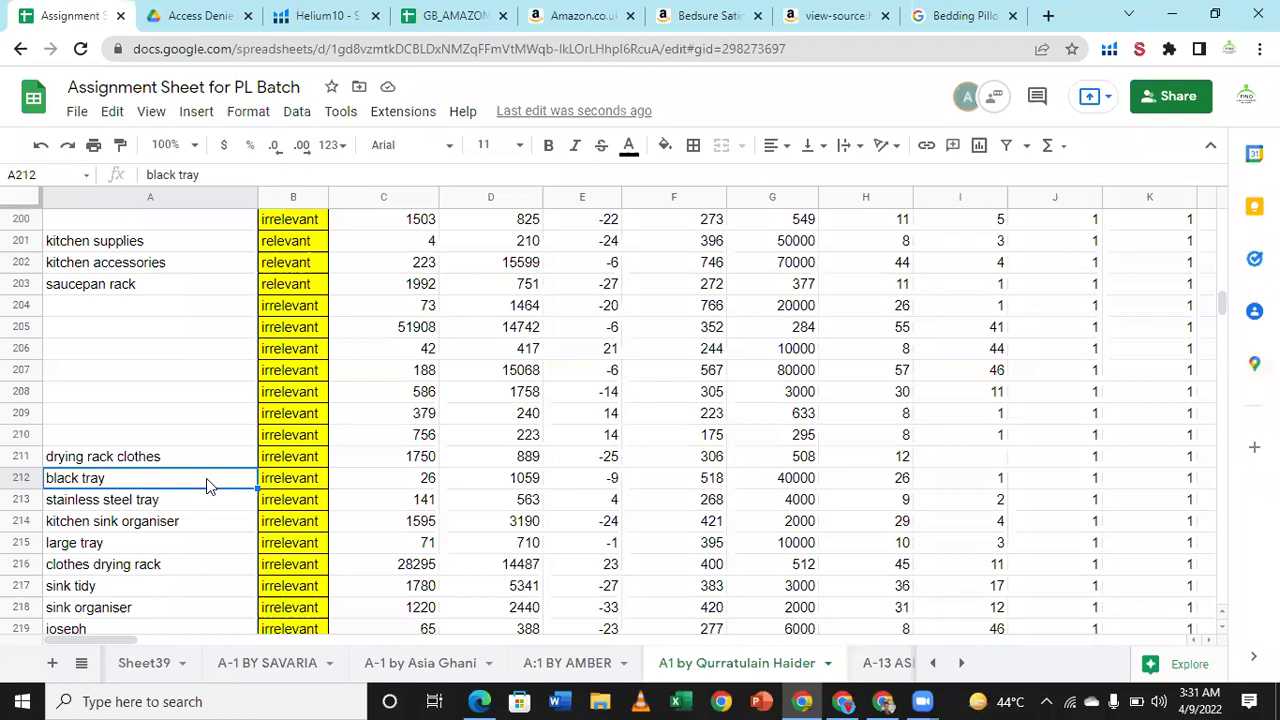
pyautogui.press('Delete')
pyautogui.press('Up')
pyautogui.press('Delete')
pyautogui.press('Down')
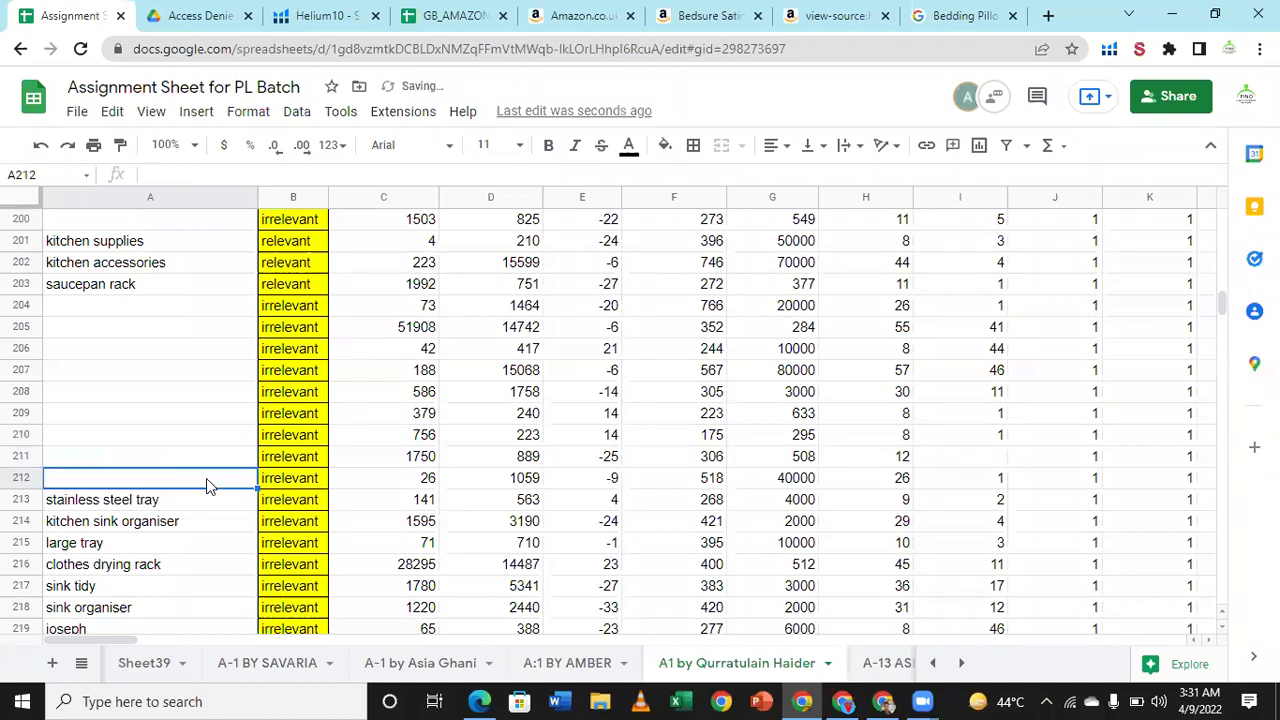
# Step: Clear the irrelevant keyword phrases "stainless steel tray" in A213 and "kitchen sink organiser" in A214
pyautogui.press('Down')
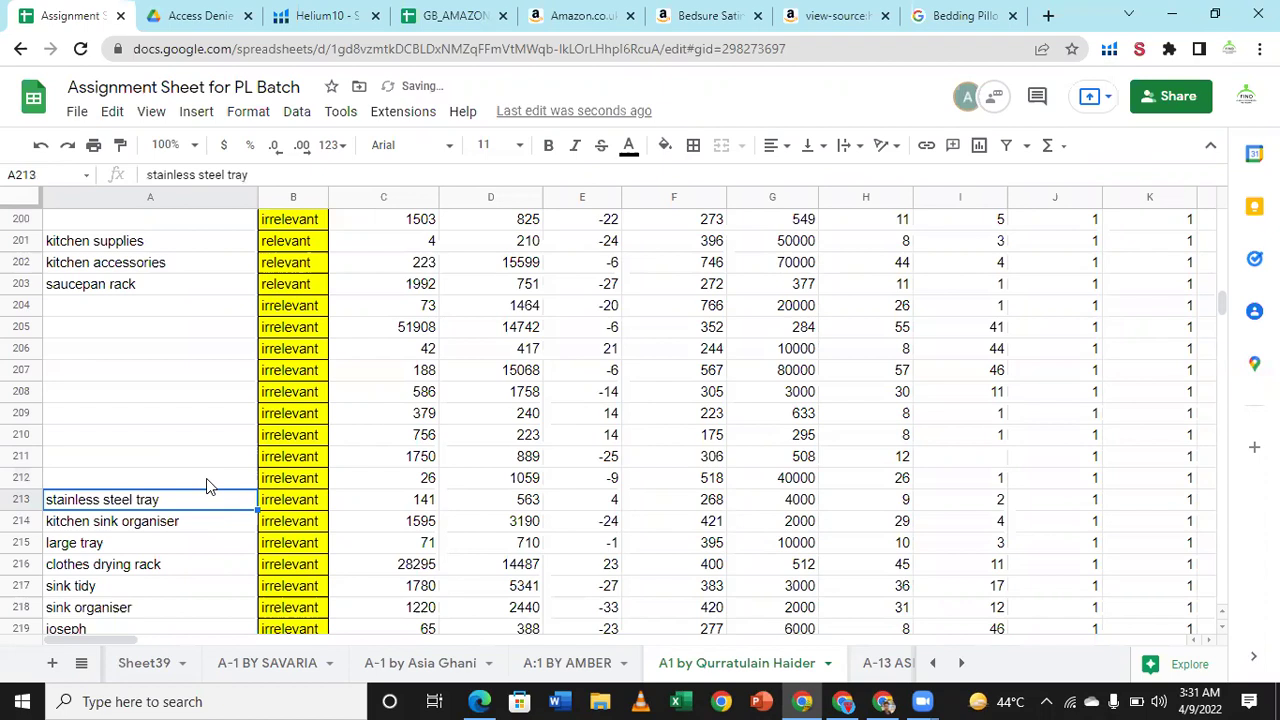
pyautogui.press('Delete')
pyautogui.press('Down')
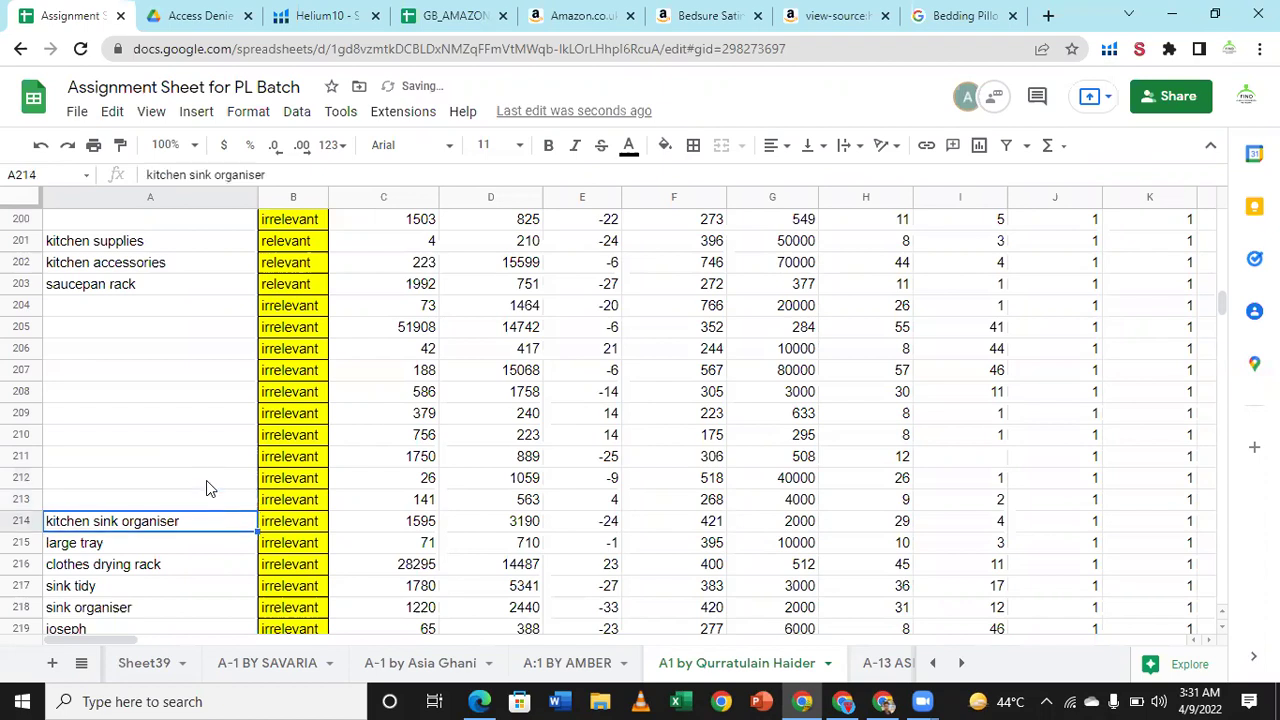
pyautogui.press('Delete')
# Step: Clear the irrelevant keyword phrases "large tray", "clothes drying rack" and "sink tidy" from cells A215 to A217
pyautogui.press('Down')
pyautogui.press('Down')
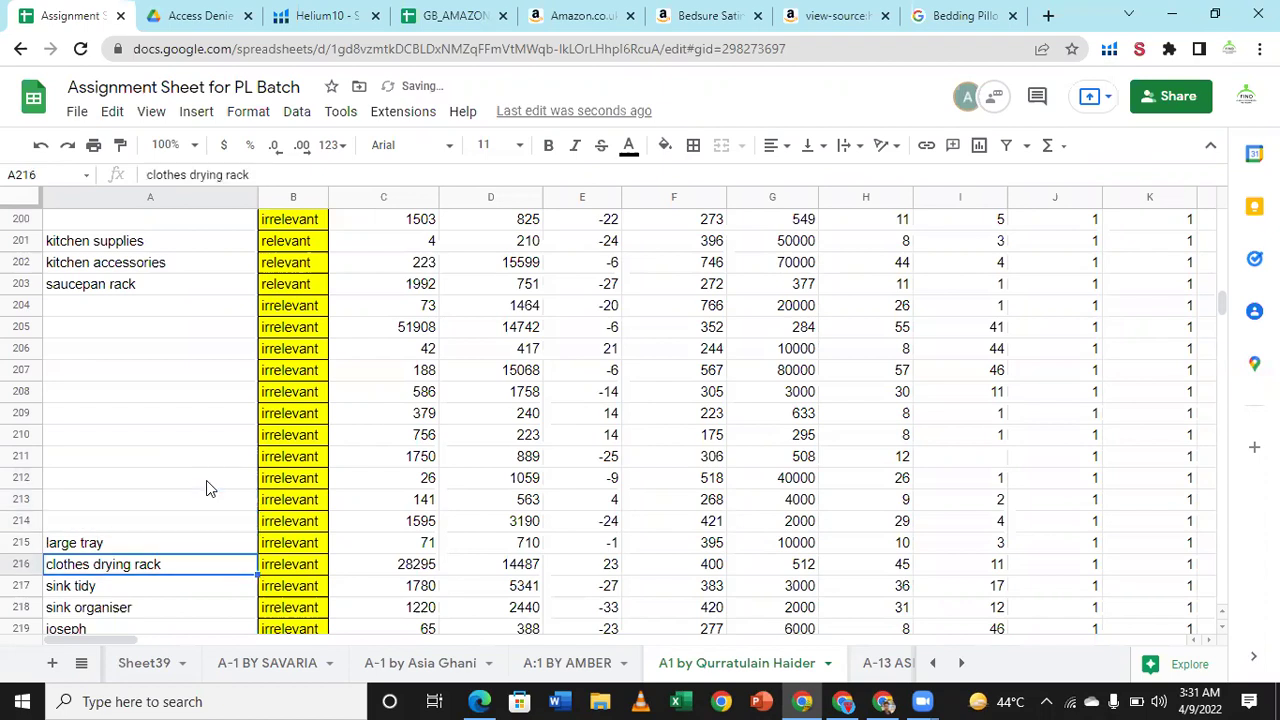
pyautogui.press('Down')
pyautogui.press('Down')
pyautogui.press('Down')
pyautogui.press('Down')
pyautogui.press('Down')
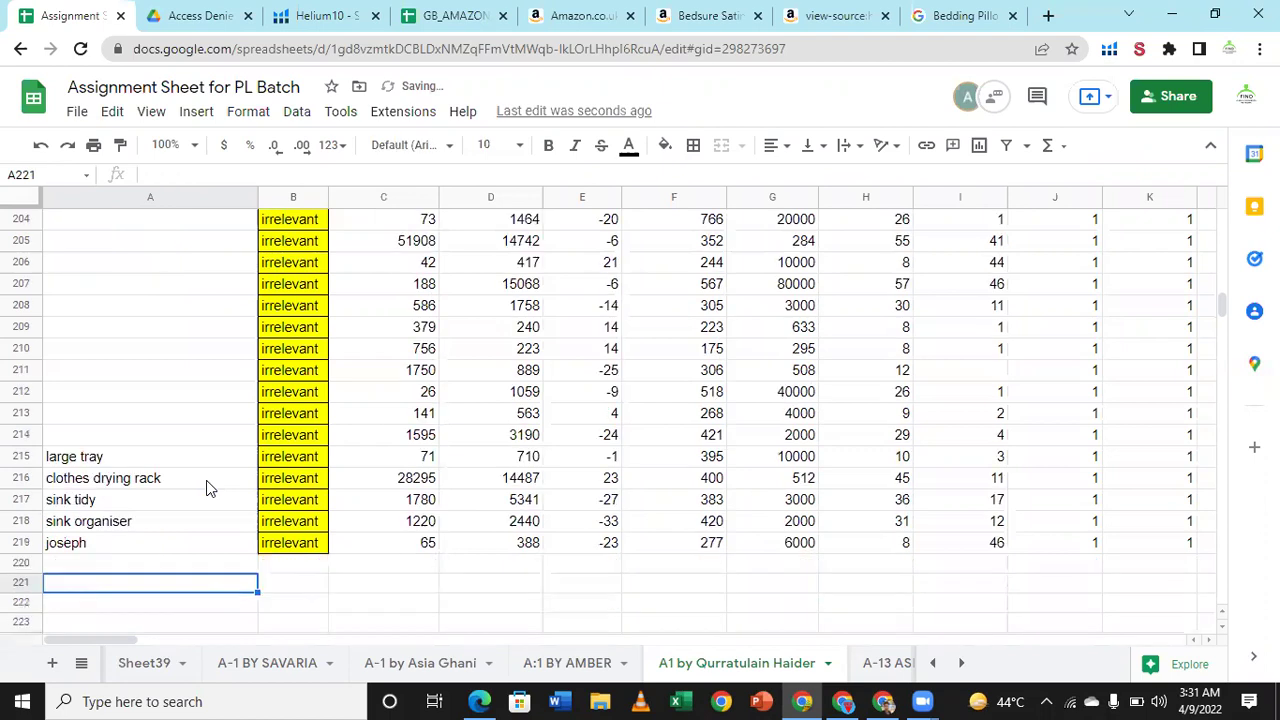
pyautogui.press('Up')
pyautogui.press('Up')
pyautogui.press('Up')
pyautogui.press('Up')
pyautogui.press('Up')
pyautogui.press('Up')
pyautogui.press('Up')
pyautogui.press('Down')
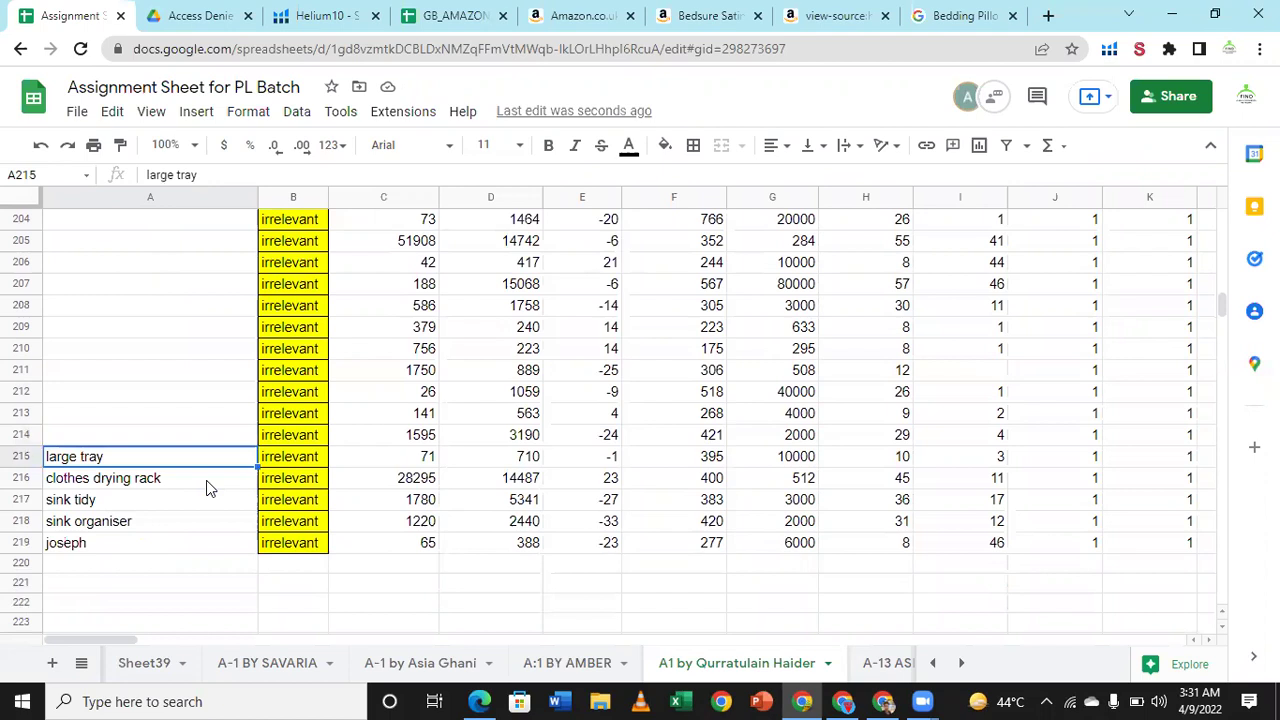
pyautogui.press('Delete')
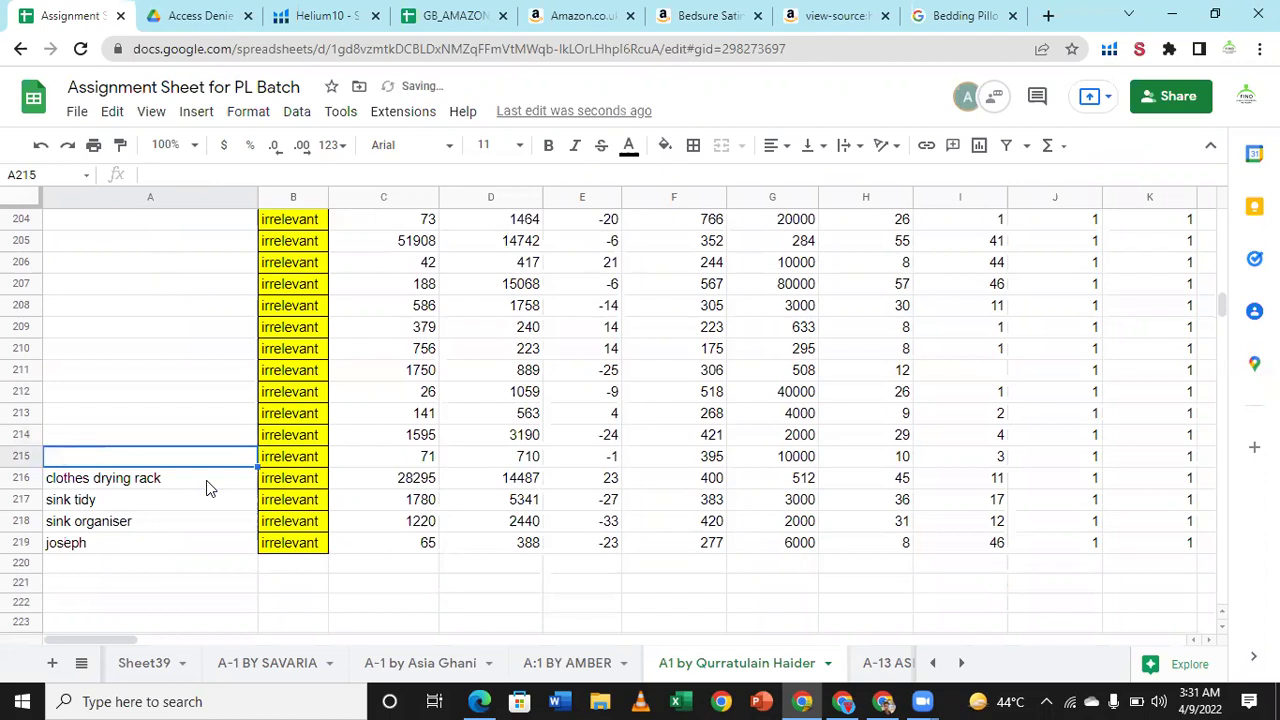
pyautogui.press('Down')
pyautogui.press('Delete')
pyautogui.press('Down')
pyautogui.press('Delete')
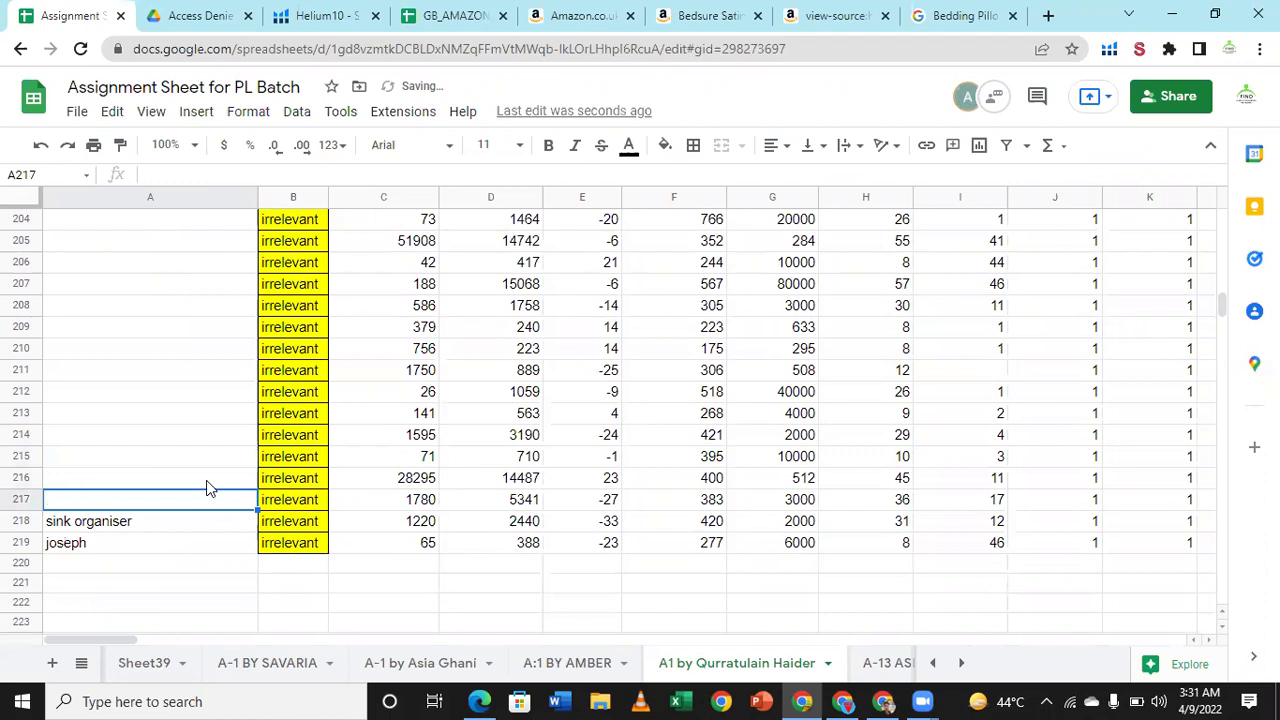
# Step: Clear the irrelevant keyword phrase "sink organiser" from A218 and the table's last phrase from A219
pyautogui.press('Down')
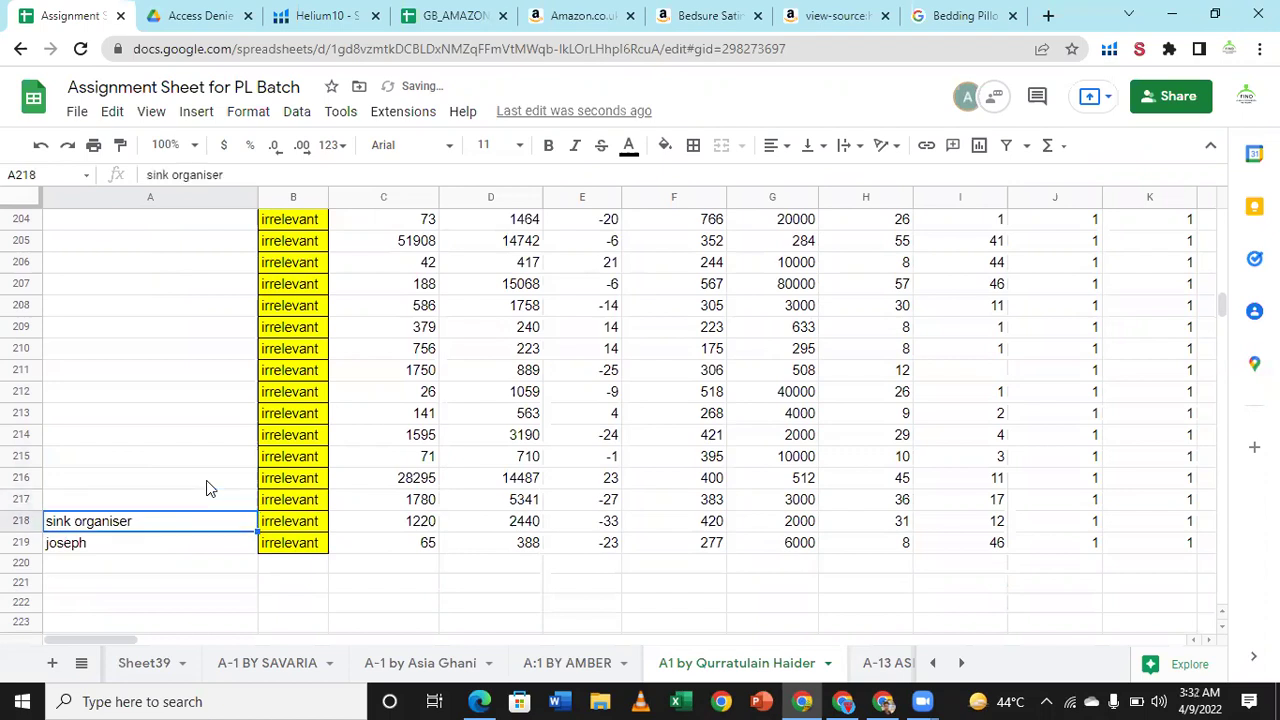
pyautogui.press('Delete')
pyautogui.press('Down')
pyautogui.press('Delete')
pyautogui.press('Up')
pyautogui.click(208, 480)
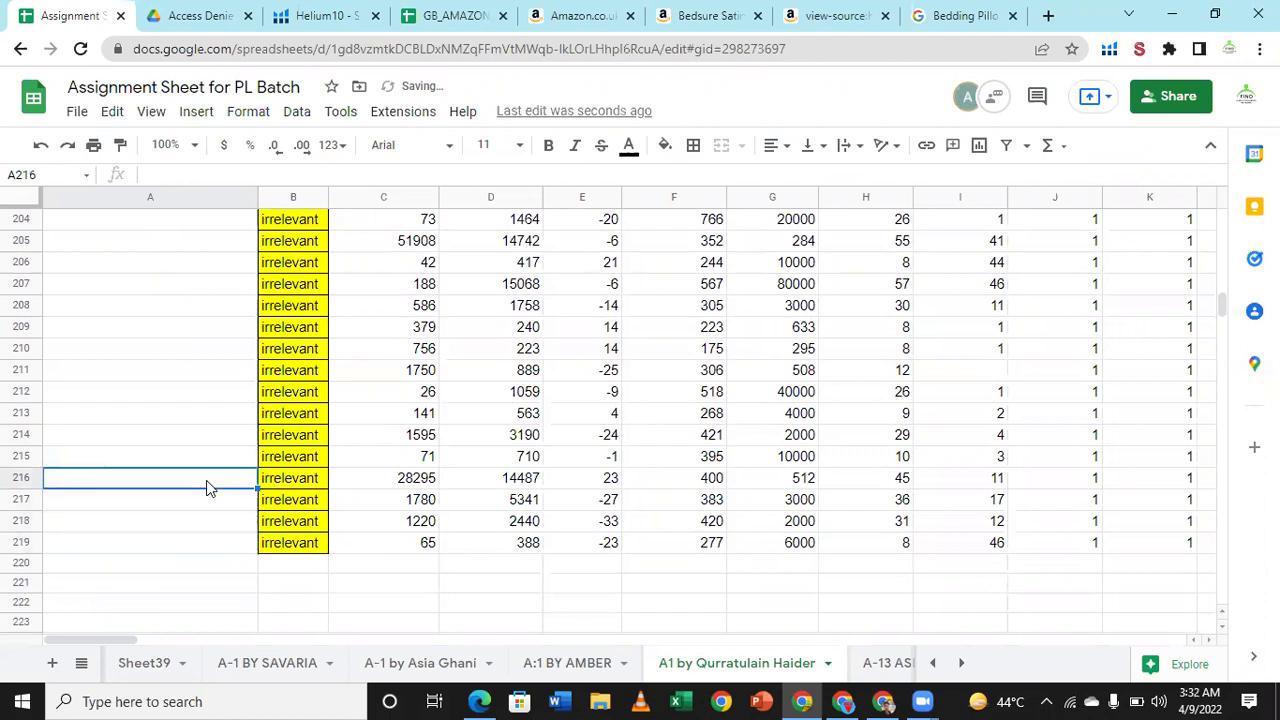
# Step: Look back through the keyword list and the product data table above it on the student's sheet
pyautogui.hotkey('ctrl', 'Up')
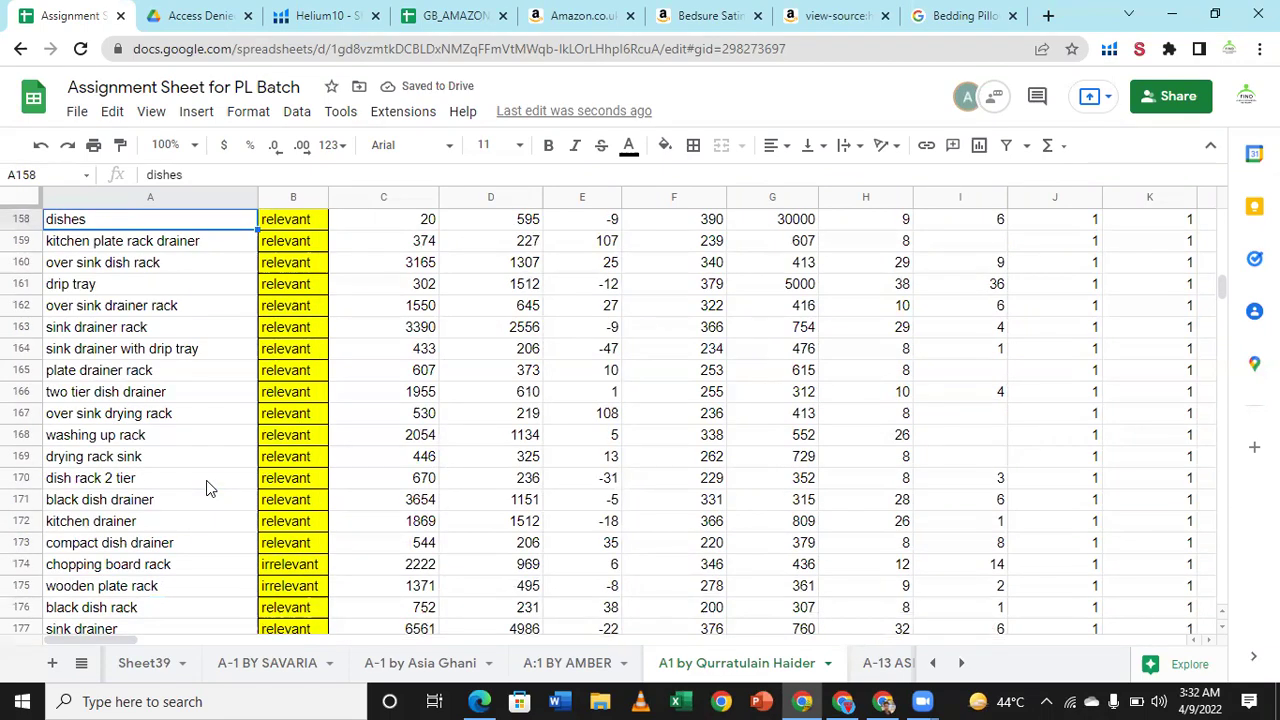
pyautogui.hotkey('ctrl', 'Up')
pyautogui.hotkey('ctrl', 'Up')
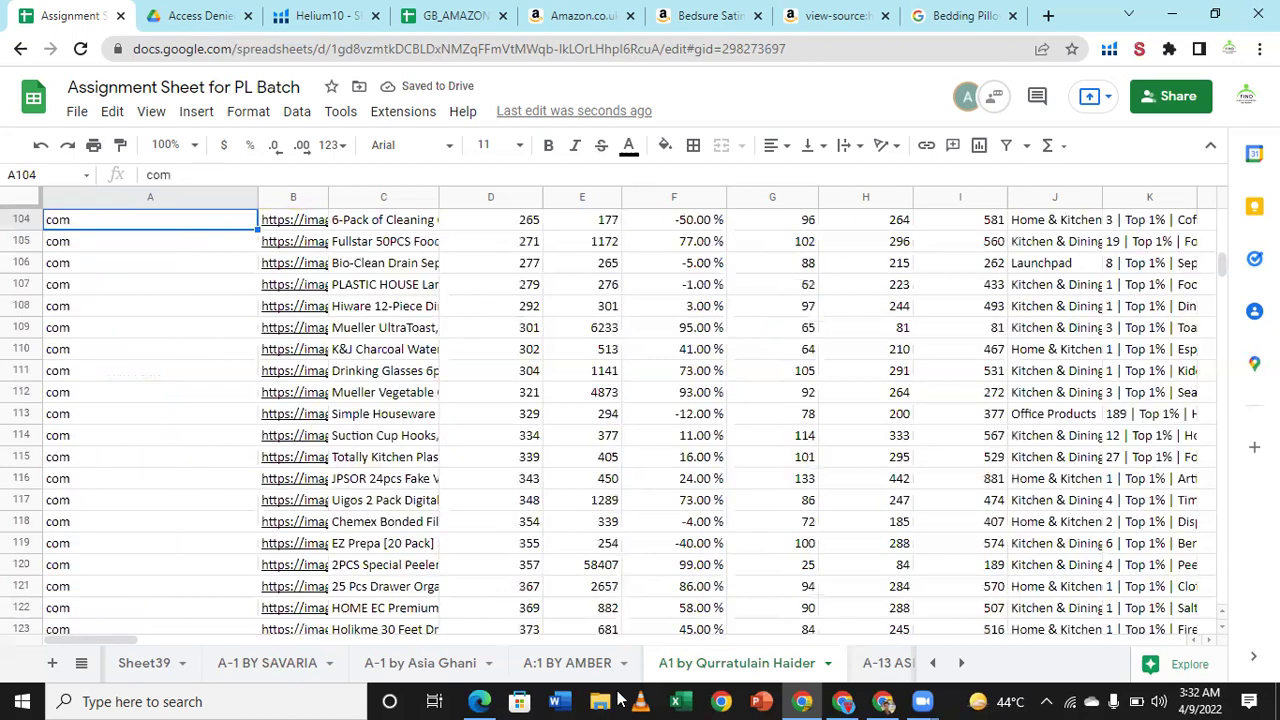
pyautogui.hotkey('ctrl', 'Up')
pyautogui.hotkey('ctrl', 'Down')
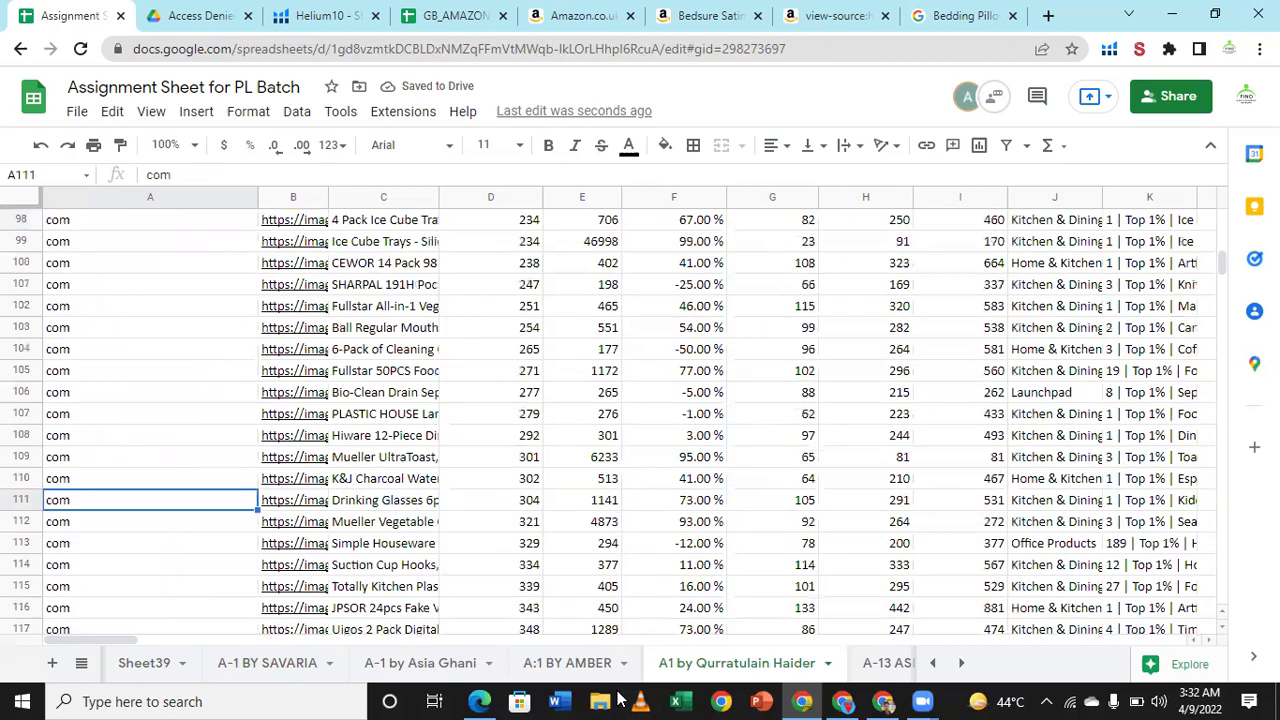
pyautogui.press('Down')
pyautogui.press('Down')
pyautogui.press('Down')
pyautogui.press('Down')
pyautogui.press('Down')
pyautogui.press('Down')
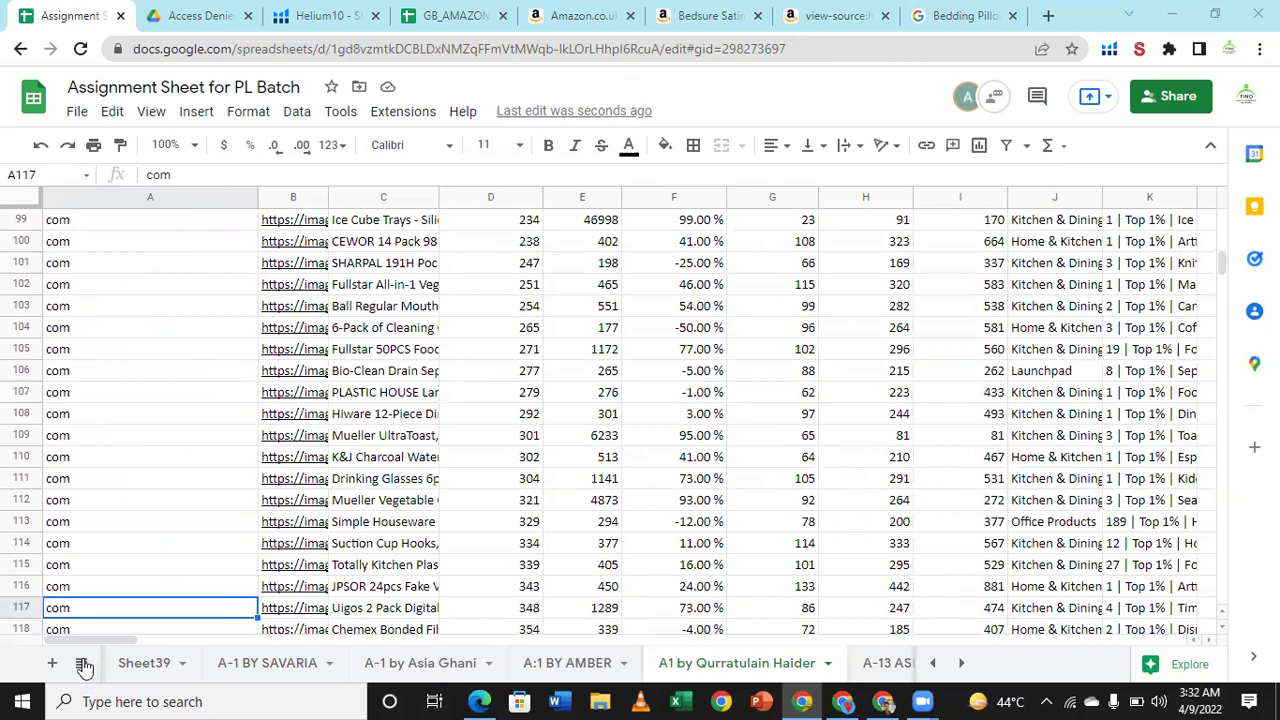
# Step: Return to the Performance Sheet showing the submission status of every student
pyautogui.hotkey('alt', 'shift', 'k')
pyautogui.press('Up')
pyautogui.press('Up')
pyautogui.scroll(1, 236, 428)
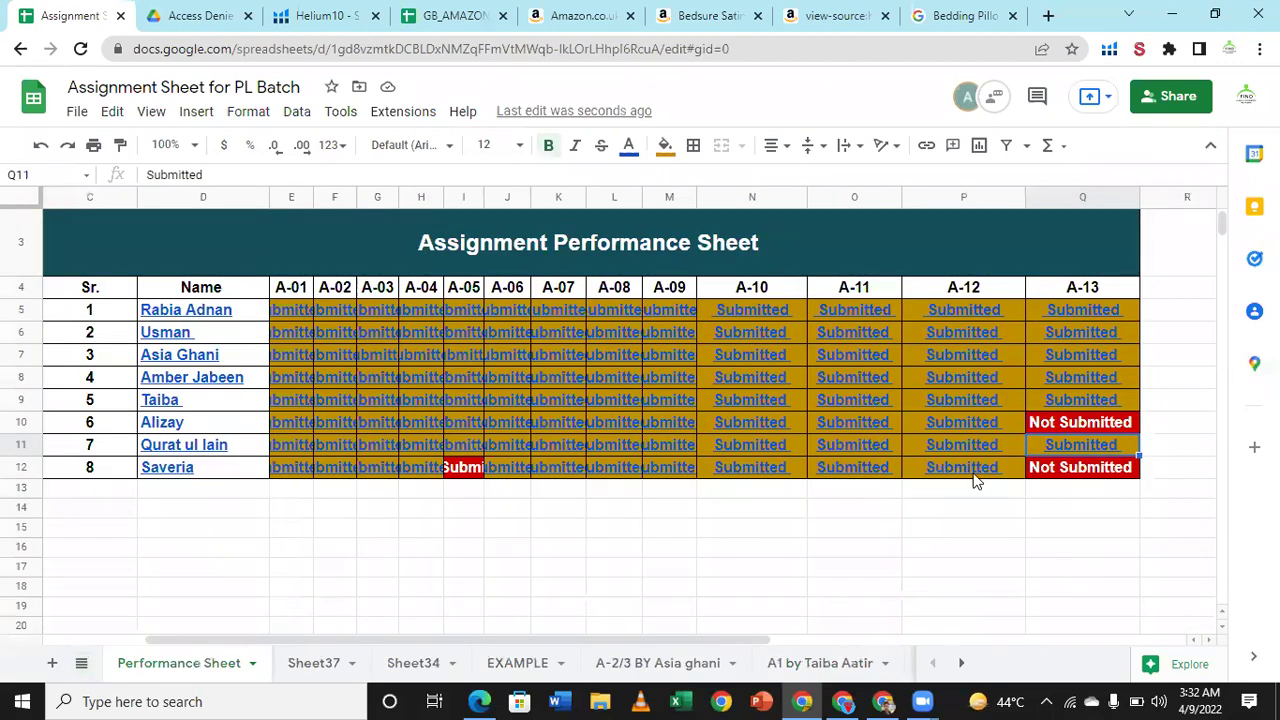
# Step: Open the A-12 submission link of the eighth student and look through the assignment links on the linked sheet
pyautogui.moveTo(972, 479)
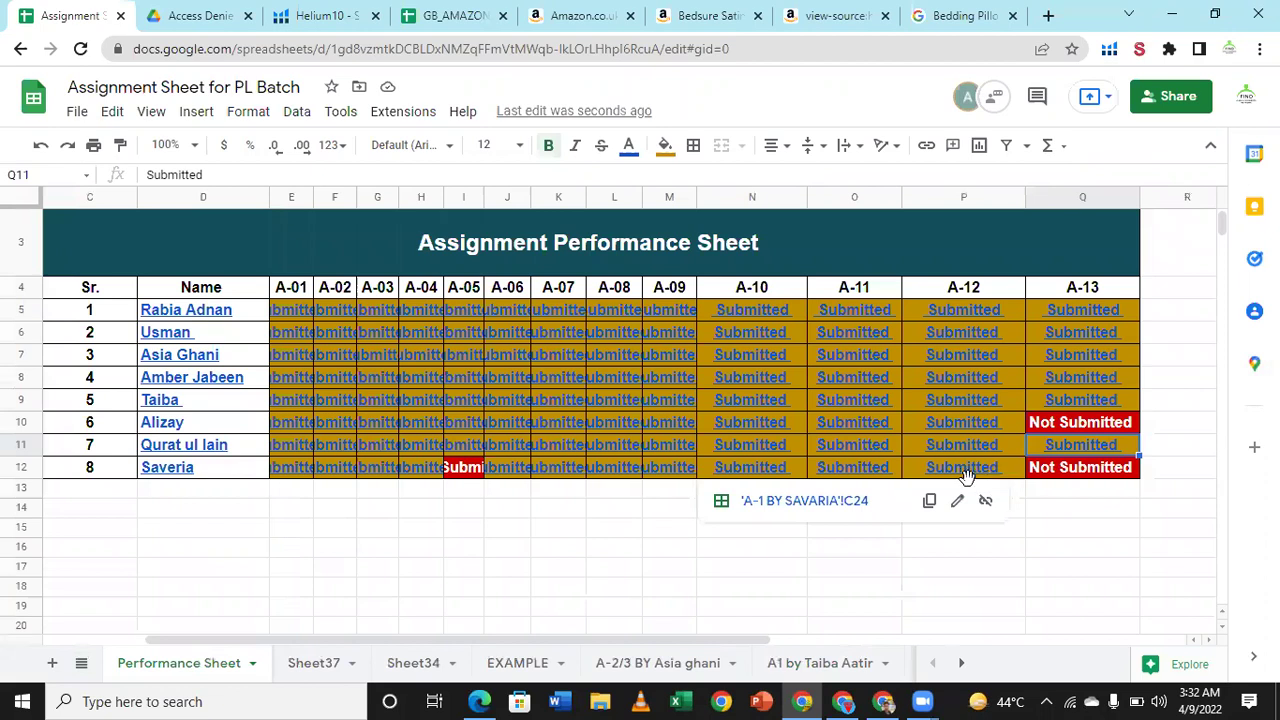
pyautogui.click(963, 470)
pyautogui.click(843, 510)
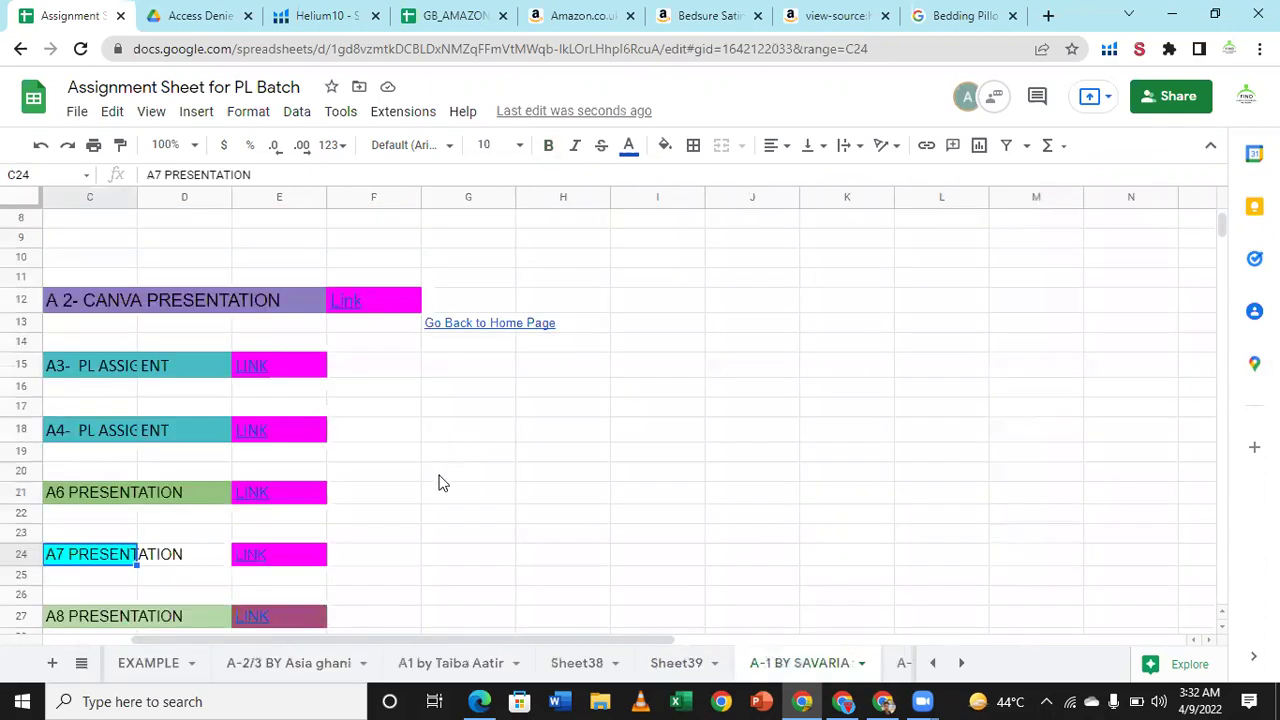
pyautogui.scroll(-3, 440, 483)
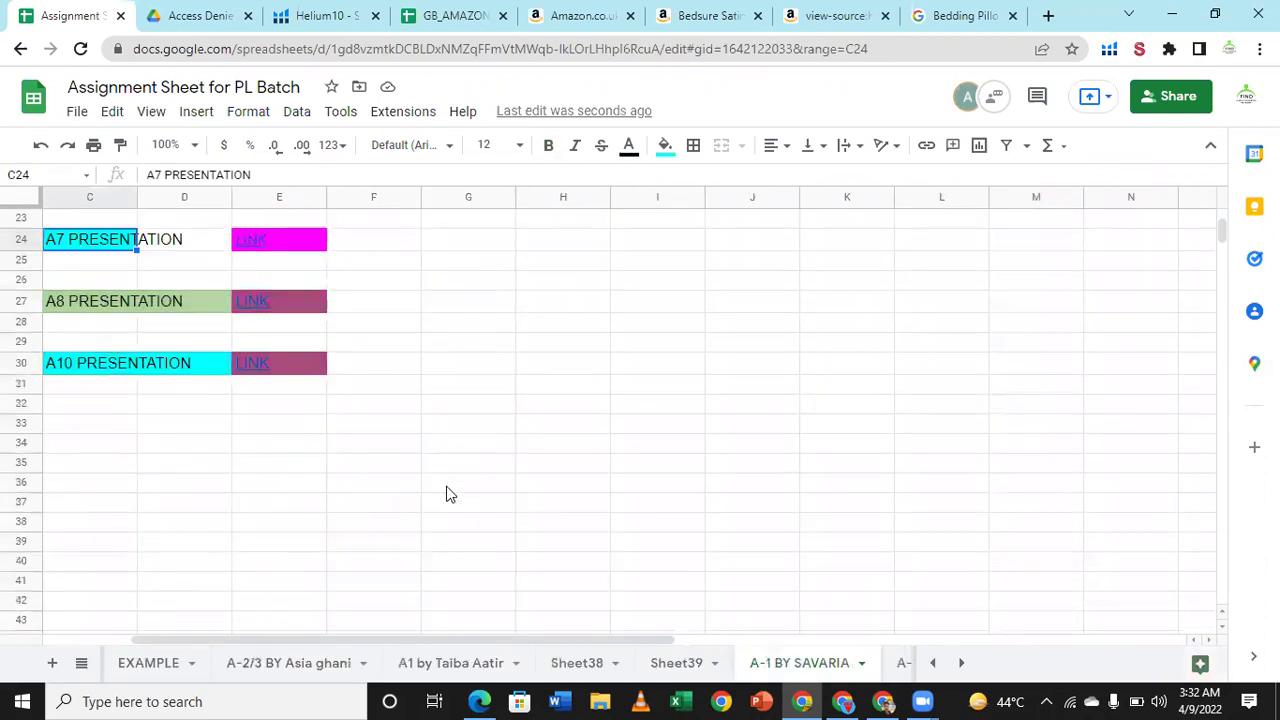
pyautogui.scroll(4, 443, 460)
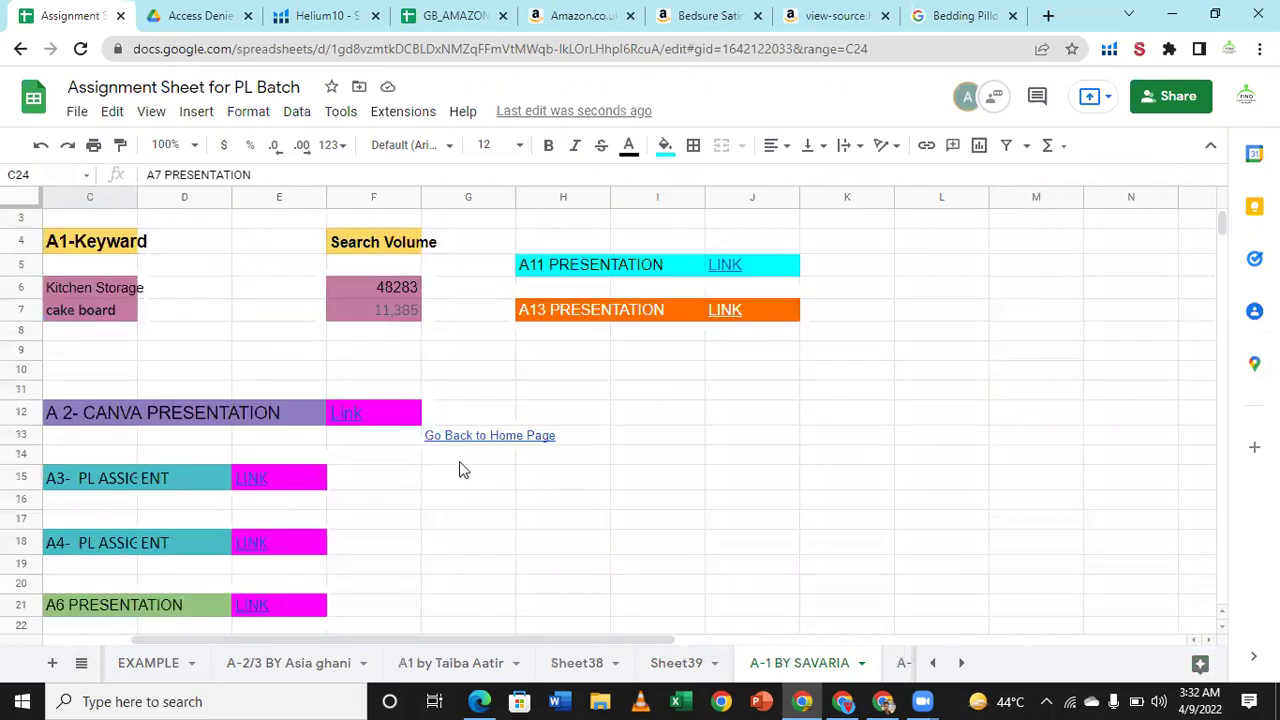
pyautogui.scroll(1, 459, 470)
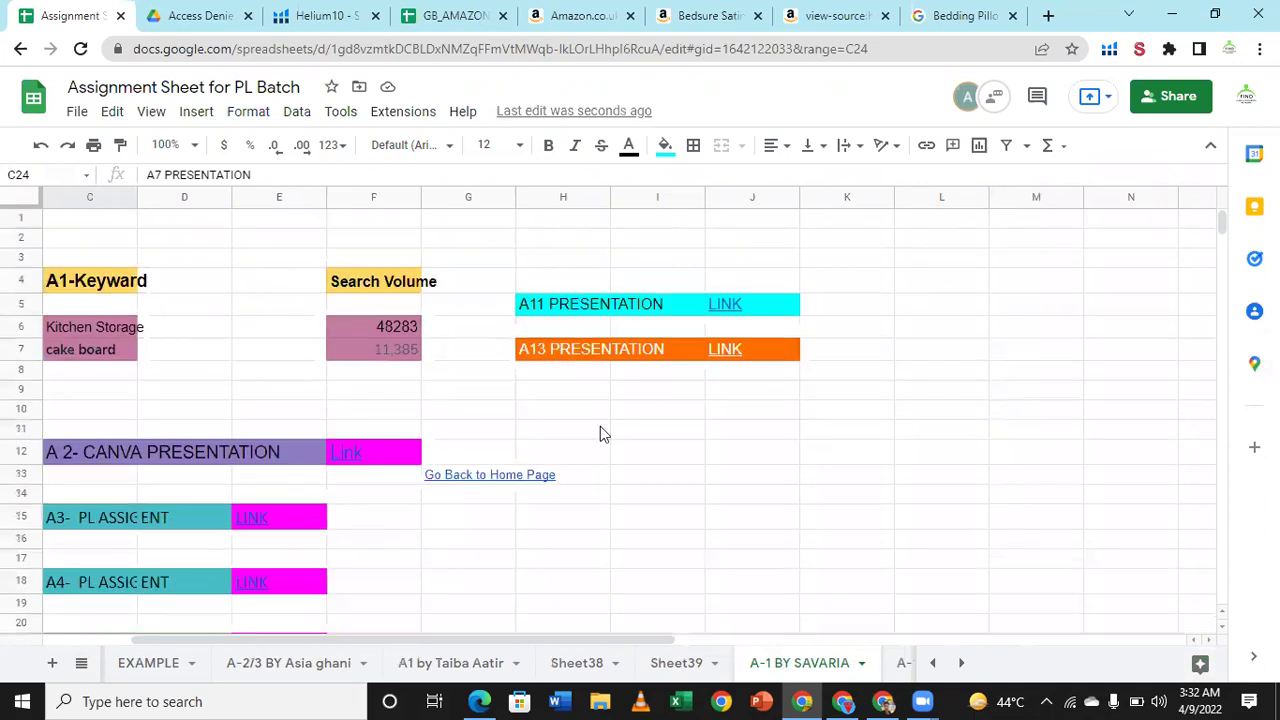
# Step: Open the Canva link of the A13 presentation and close the Access Denied browser tab
pyautogui.click(568, 310)
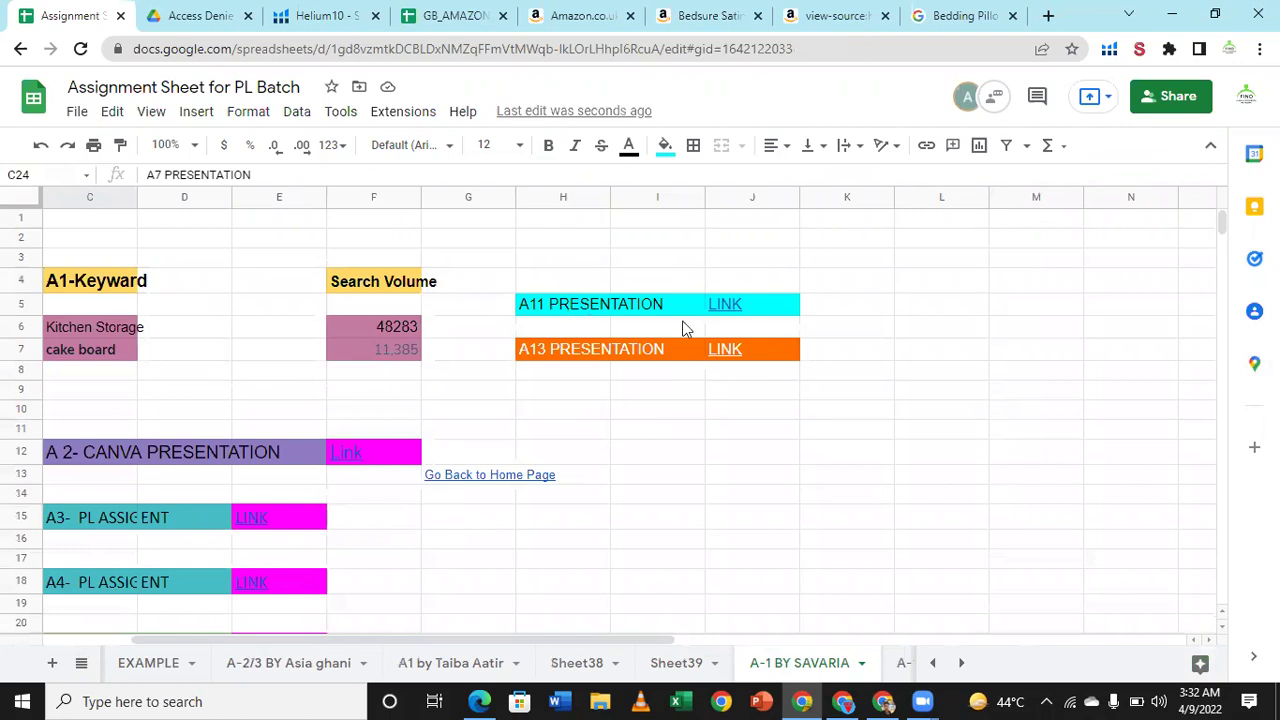
pyautogui.click(732, 363)
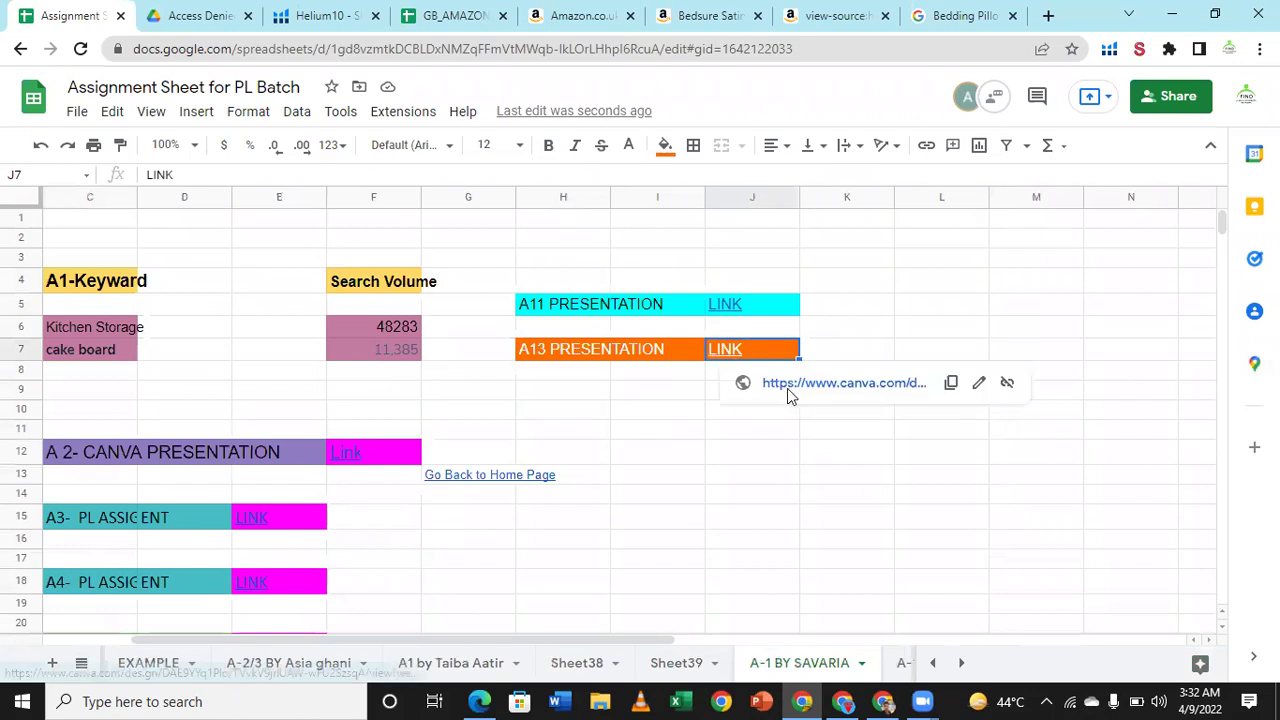
pyautogui.click(787, 385)
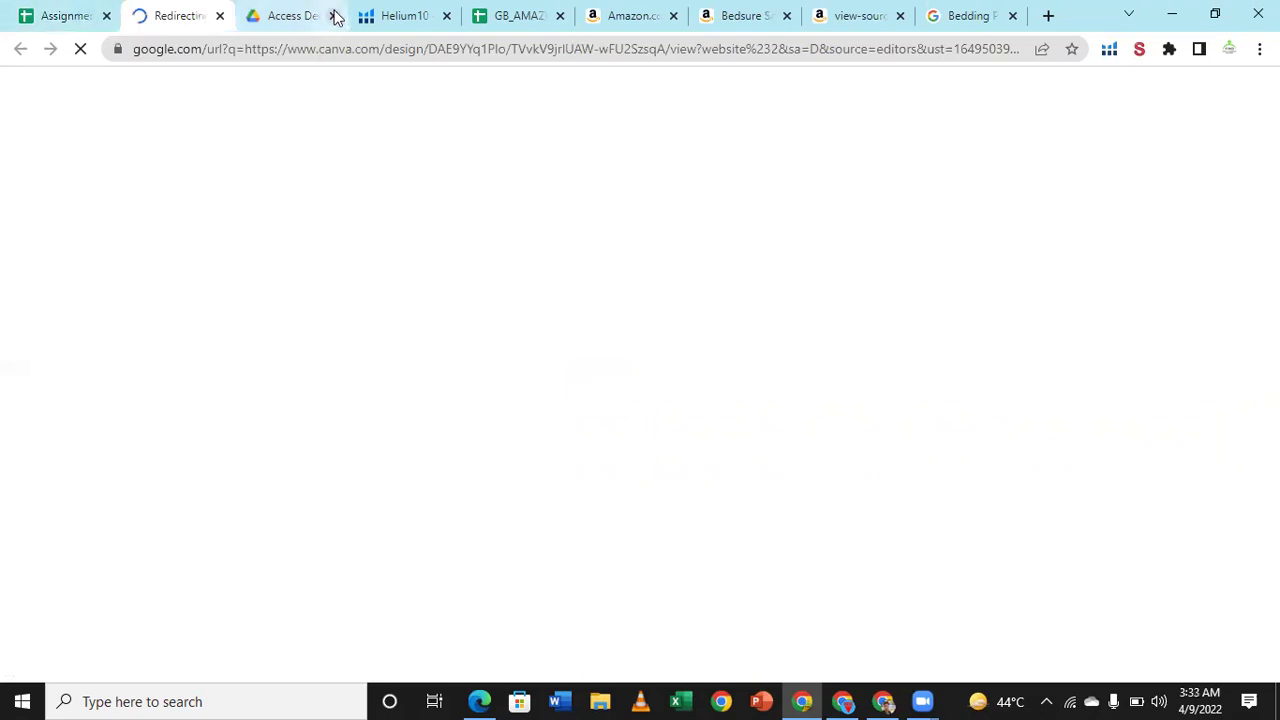
pyautogui.click(333, 16)
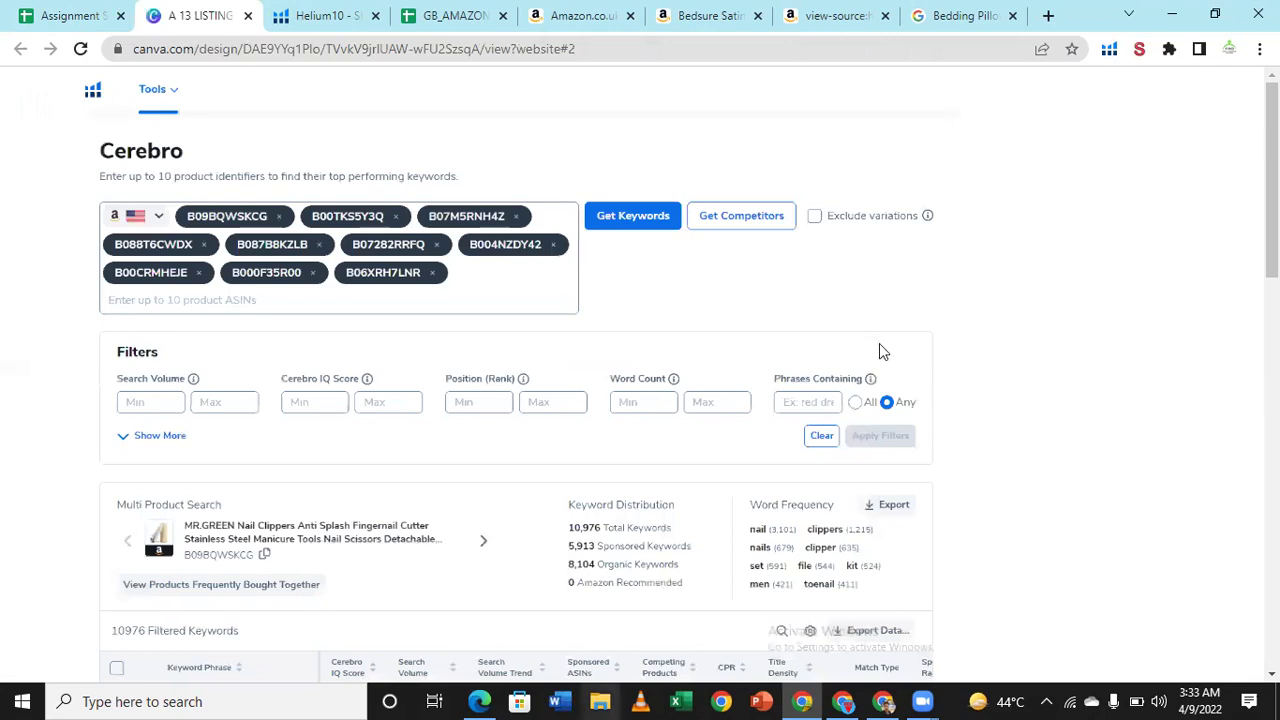
# Step: Examine the nail clipper keyword tables in the A13 presentation, from the Cerebro search down to the final row, including their relevance labels
pyautogui.scroll(-5, 879, 345)
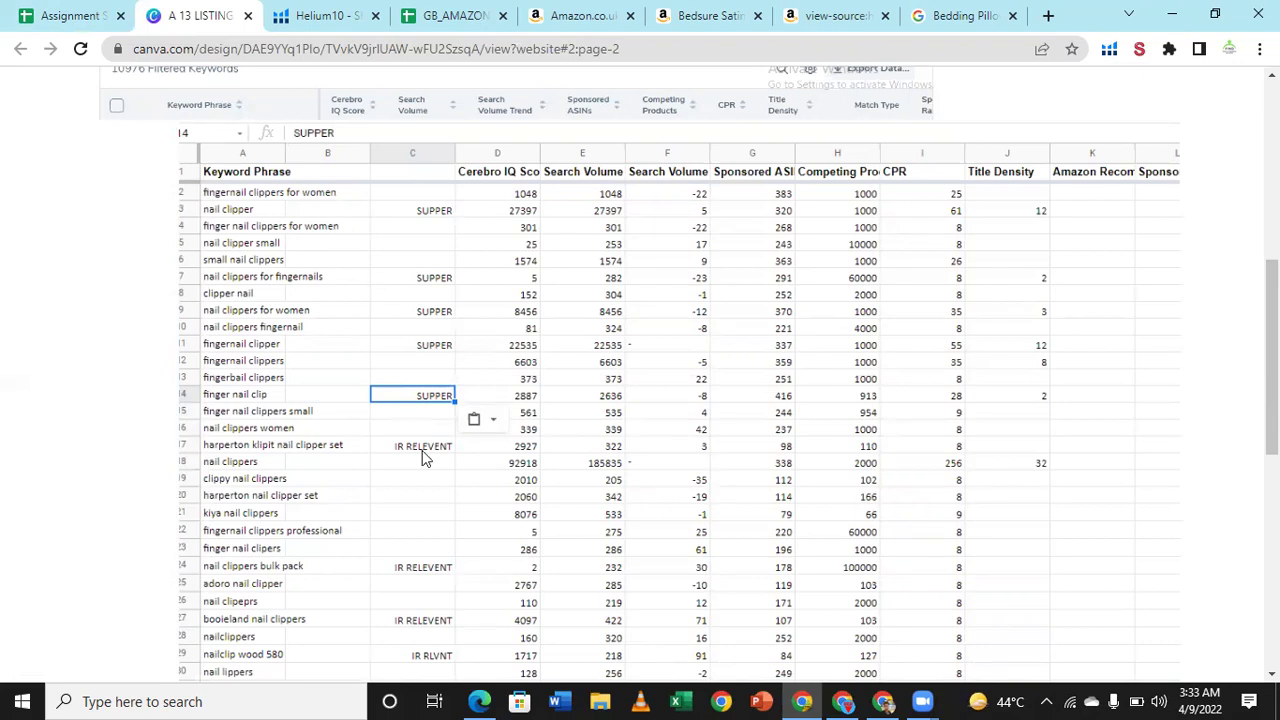
pyautogui.scroll(-1, 422, 457)
pyautogui.scroll(-3, 422, 457)
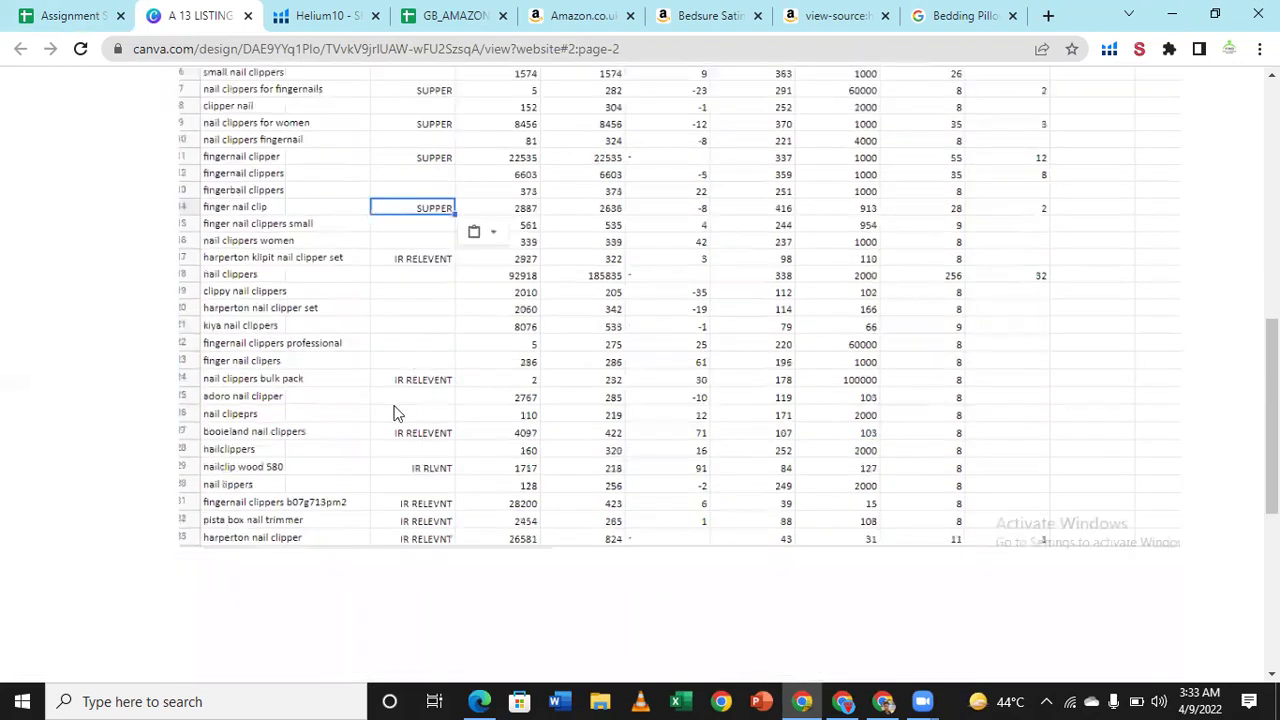
pyautogui.scroll(-2, 365, 490)
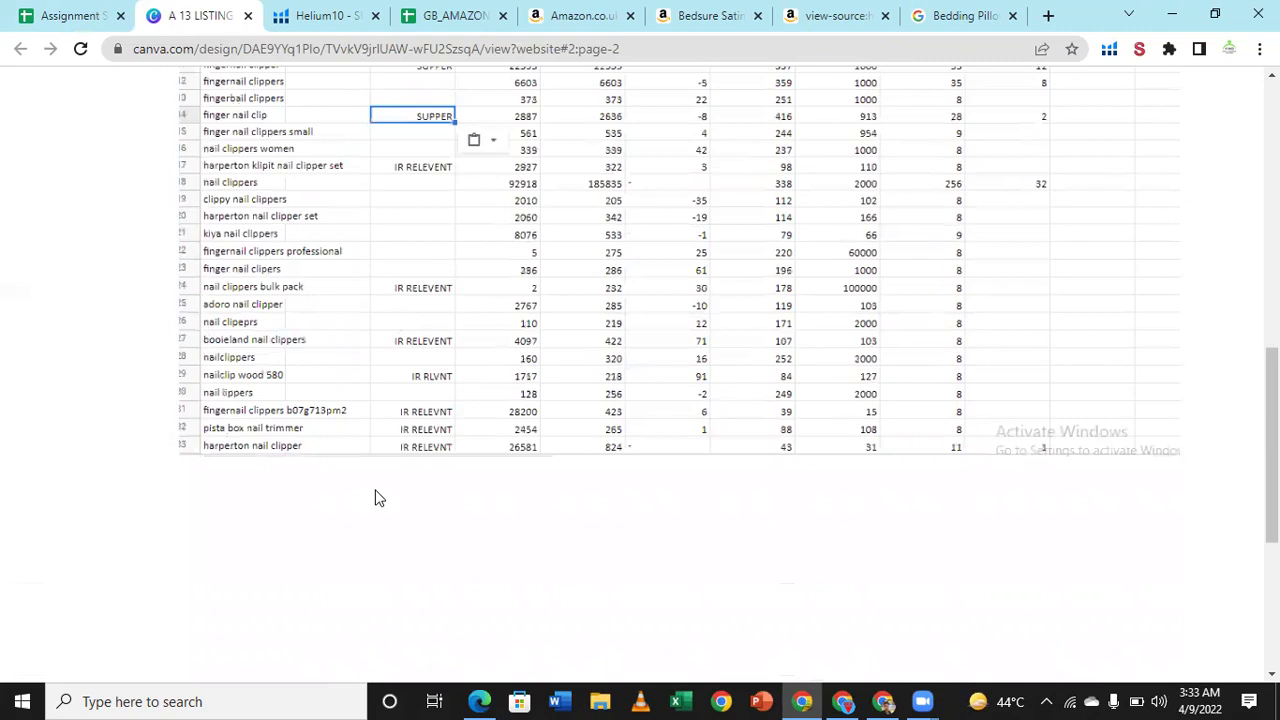
pyautogui.scroll(-3, 380, 495)
pyautogui.scroll(-1, 388, 491)
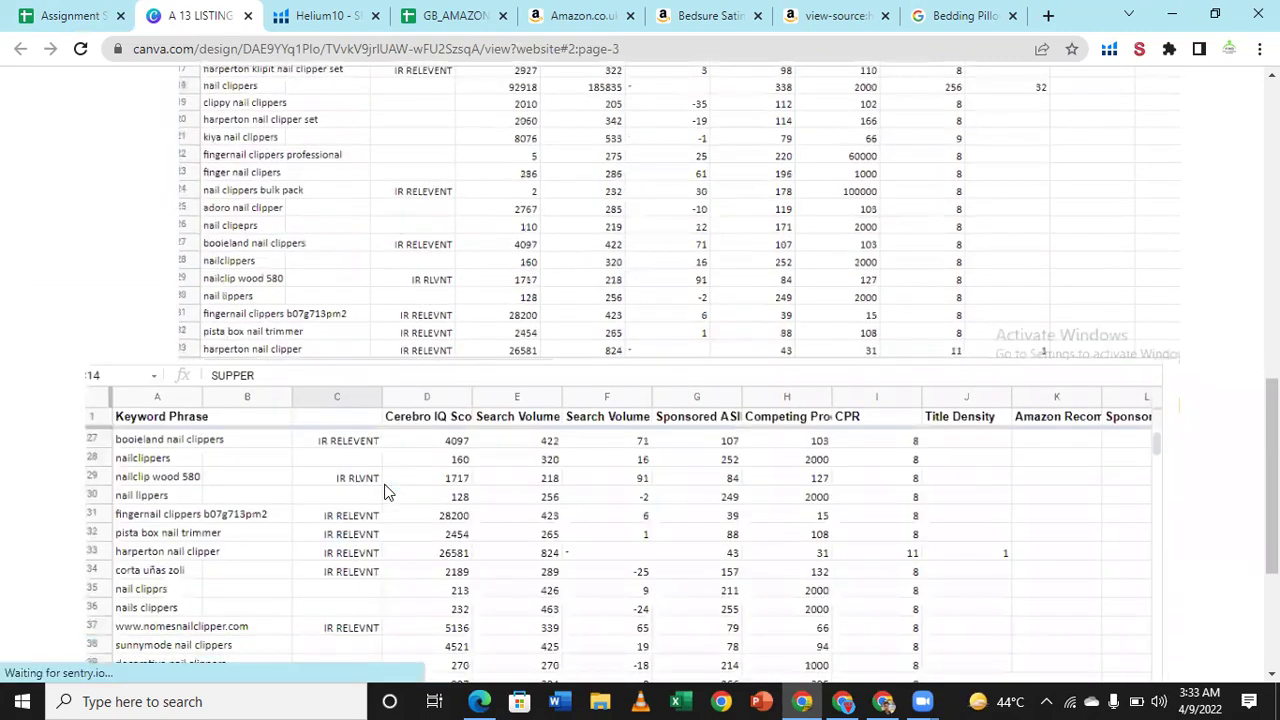
pyautogui.scroll(-3, 388, 491)
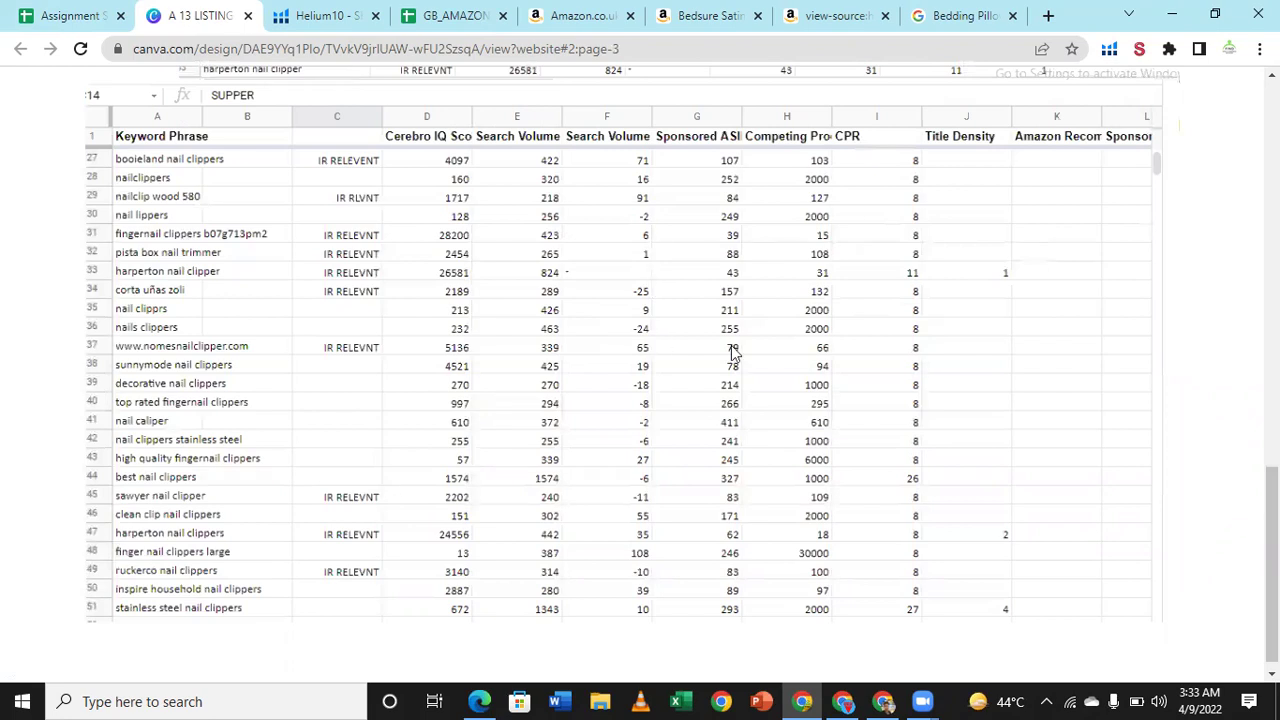
# Step: Compare the two keyword table screenshots and look back at the Cerebro search with its product identifiers
pyautogui.scroll(2, 757, 377)
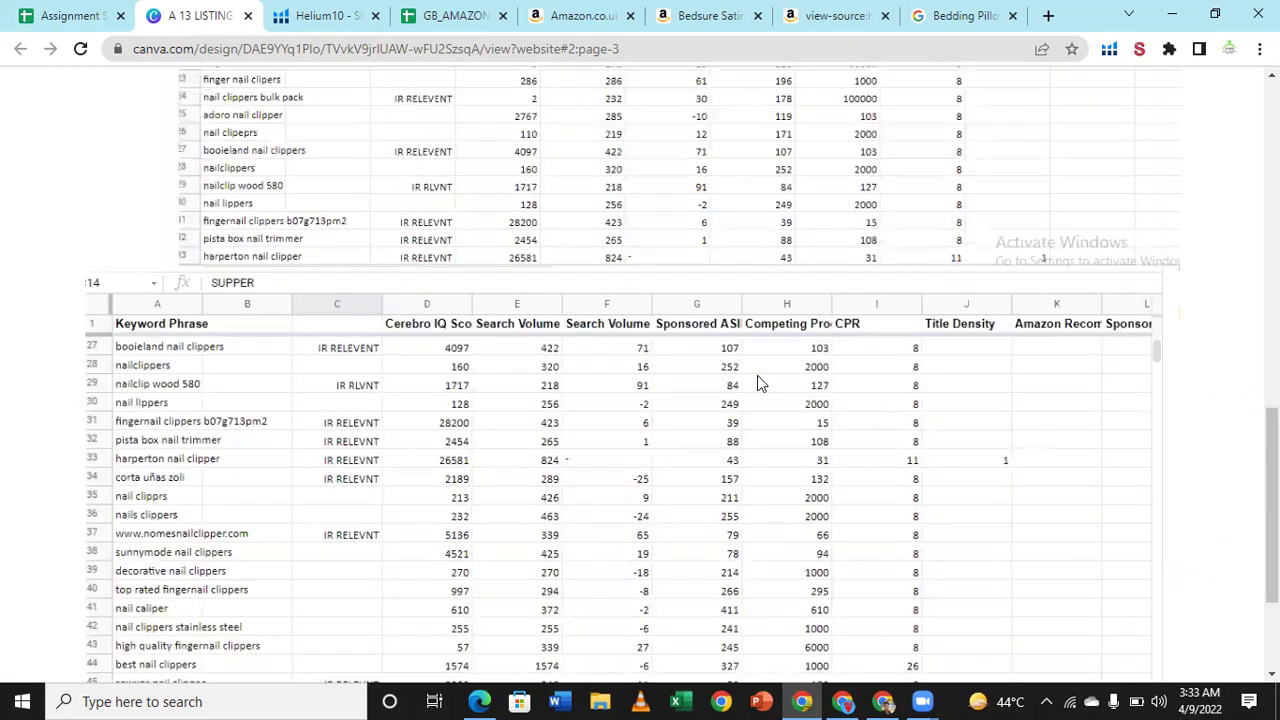
pyautogui.scroll(7, 757, 375)
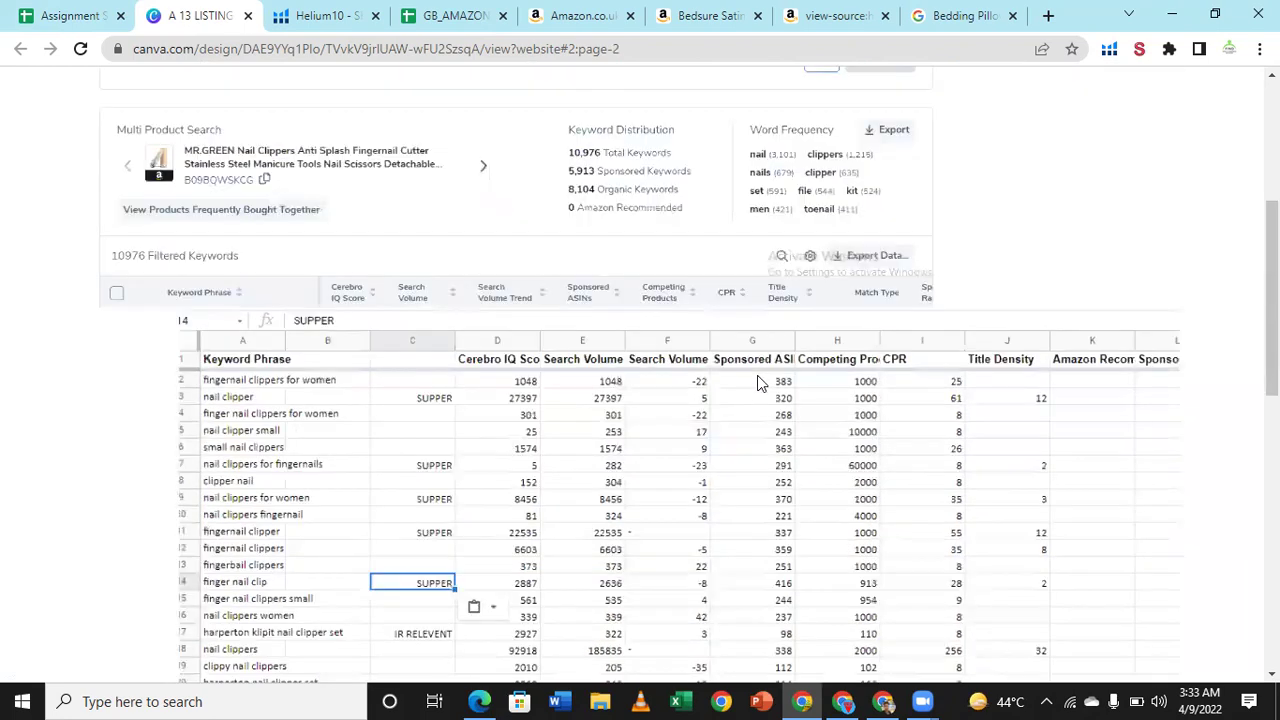
pyautogui.scroll(-2, 757, 375)
pyautogui.scroll(-6, 757, 383)
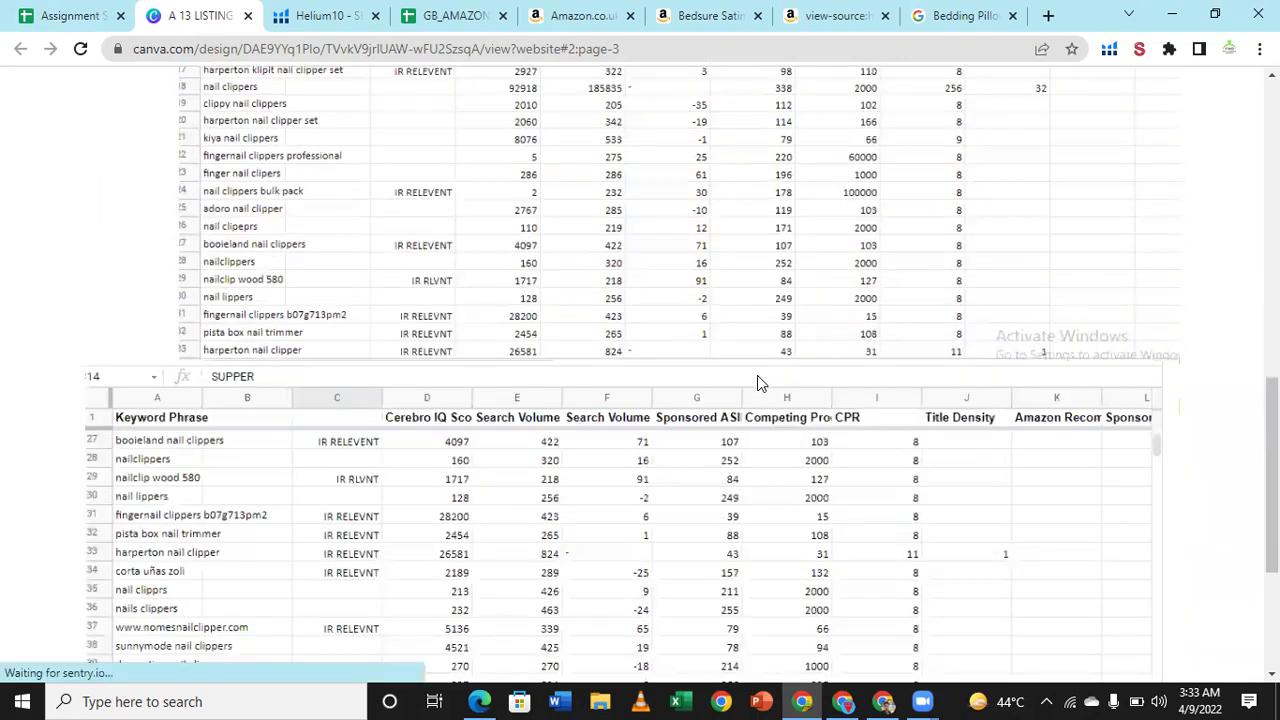
pyautogui.scroll(-1, 757, 376)
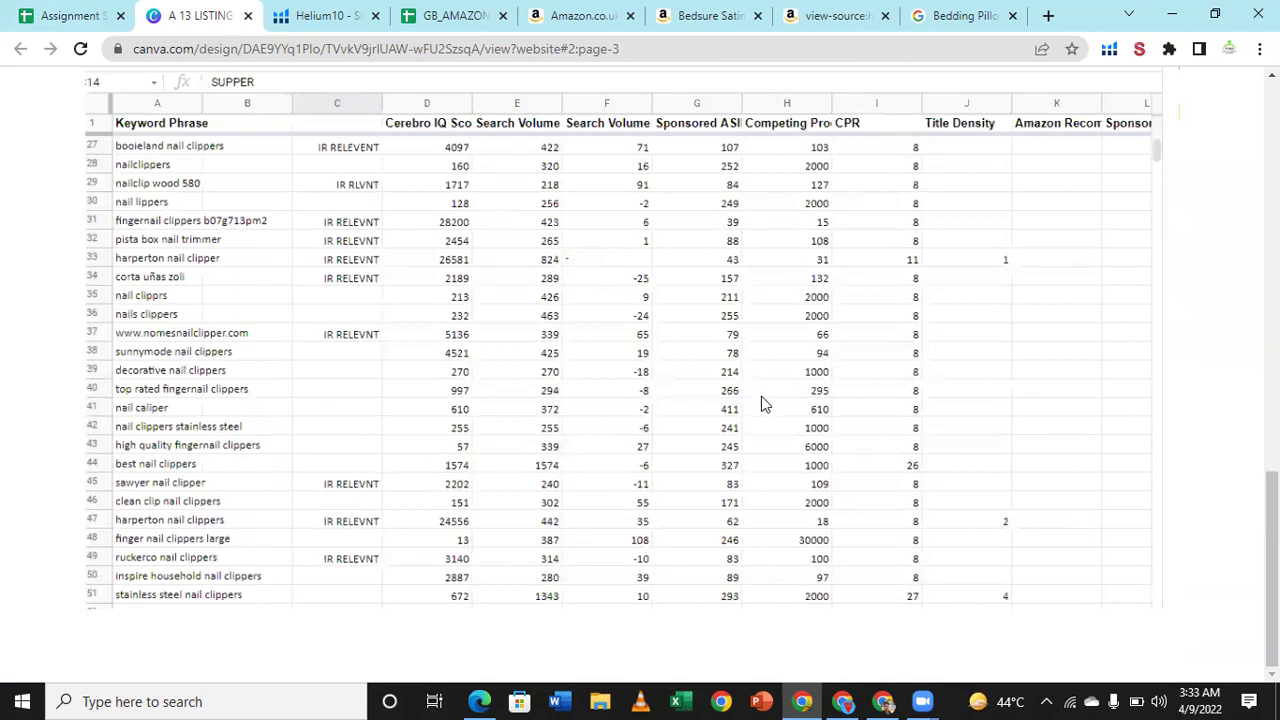
pyautogui.scroll(5, 761, 396)
pyautogui.scroll(10, 761, 396)
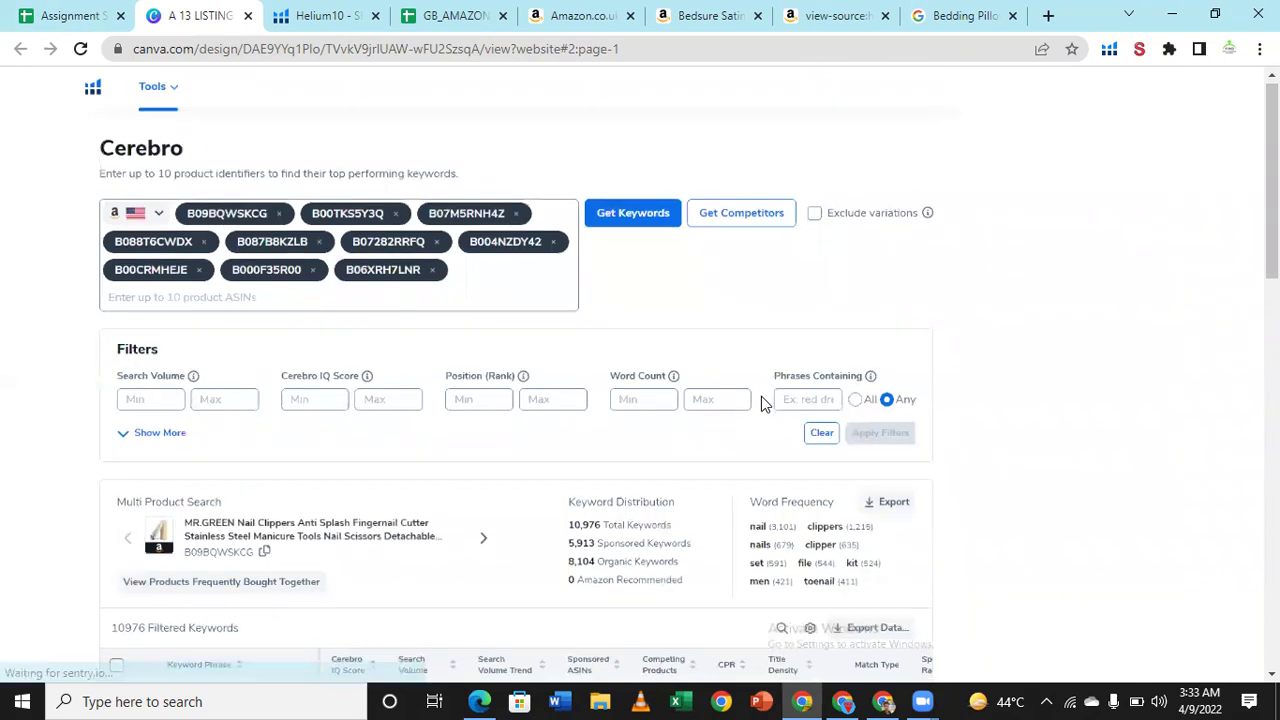
# Step: Recheck the keyword phrases and search figures in both tables against the Cerebro multi-product search at the start of the presentation
pyautogui.scroll(-10, 761, 396)
pyautogui.scroll(3, 448, 388)
pyautogui.scroll(-3, 437, 473)
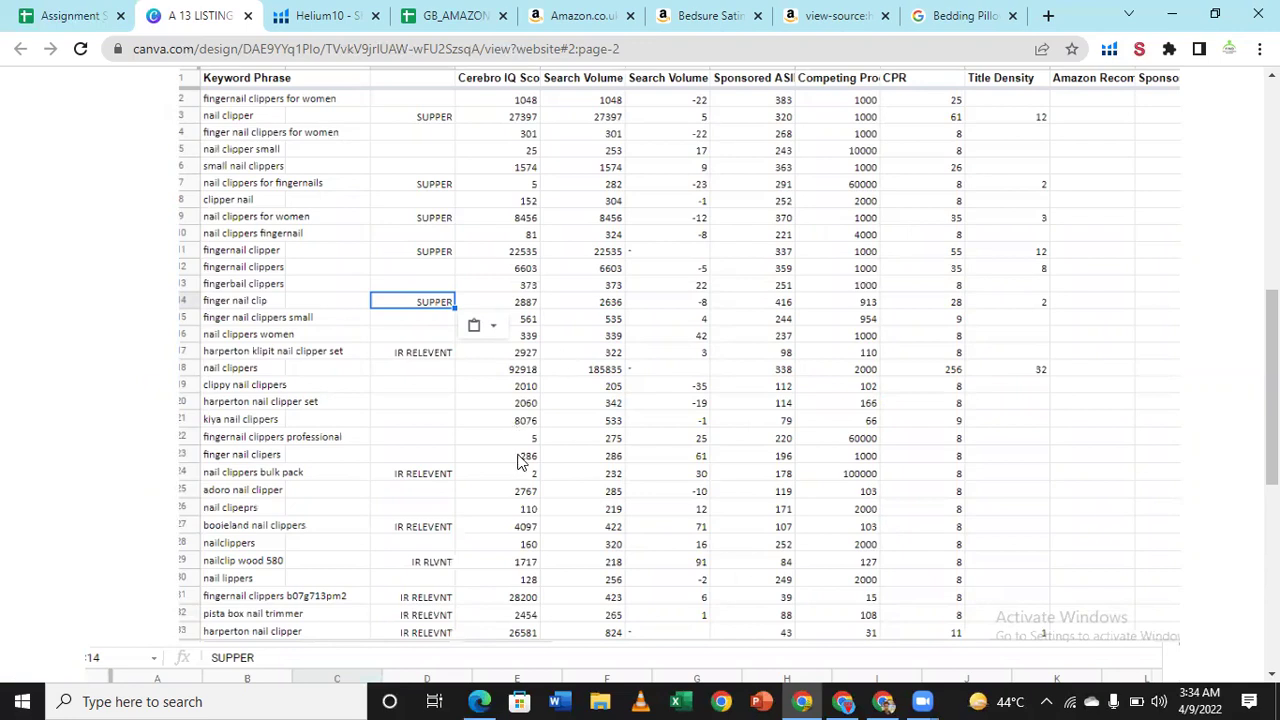
pyautogui.scroll(5, 517, 462)
pyautogui.scroll(2, 517, 462)
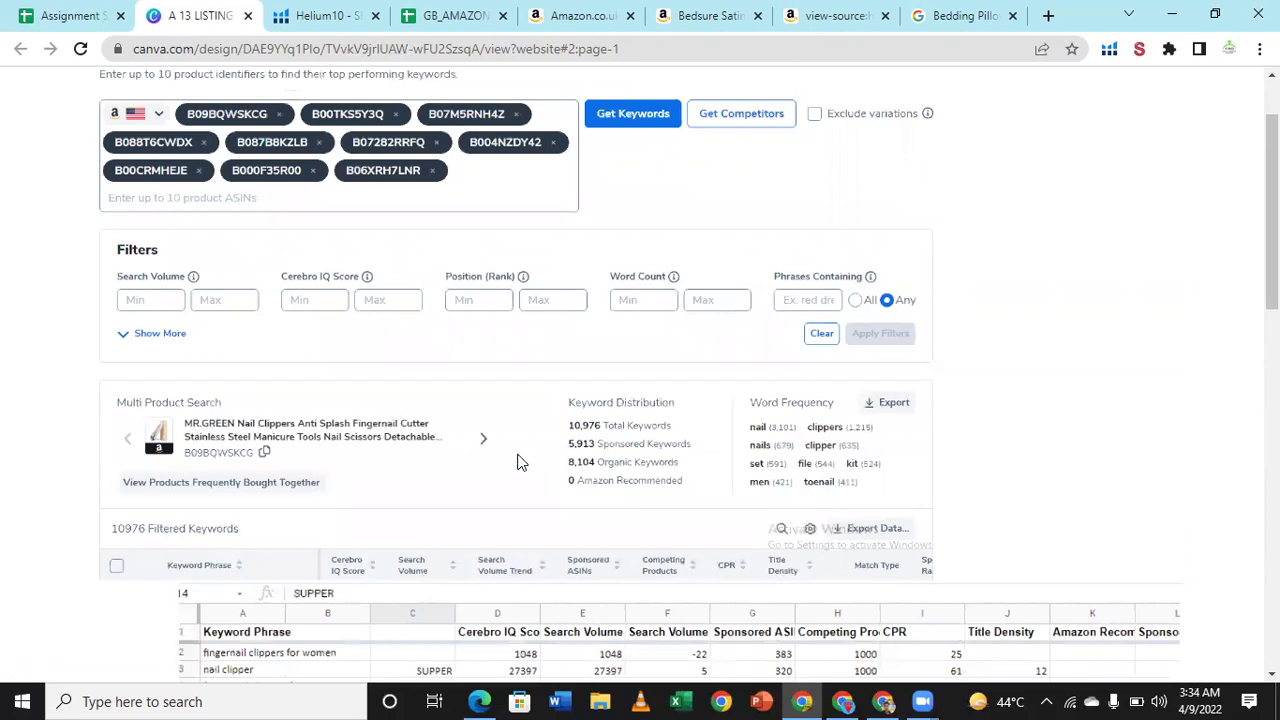
pyautogui.scroll(-10, 517, 462)
pyautogui.scroll(-2, 517, 462)
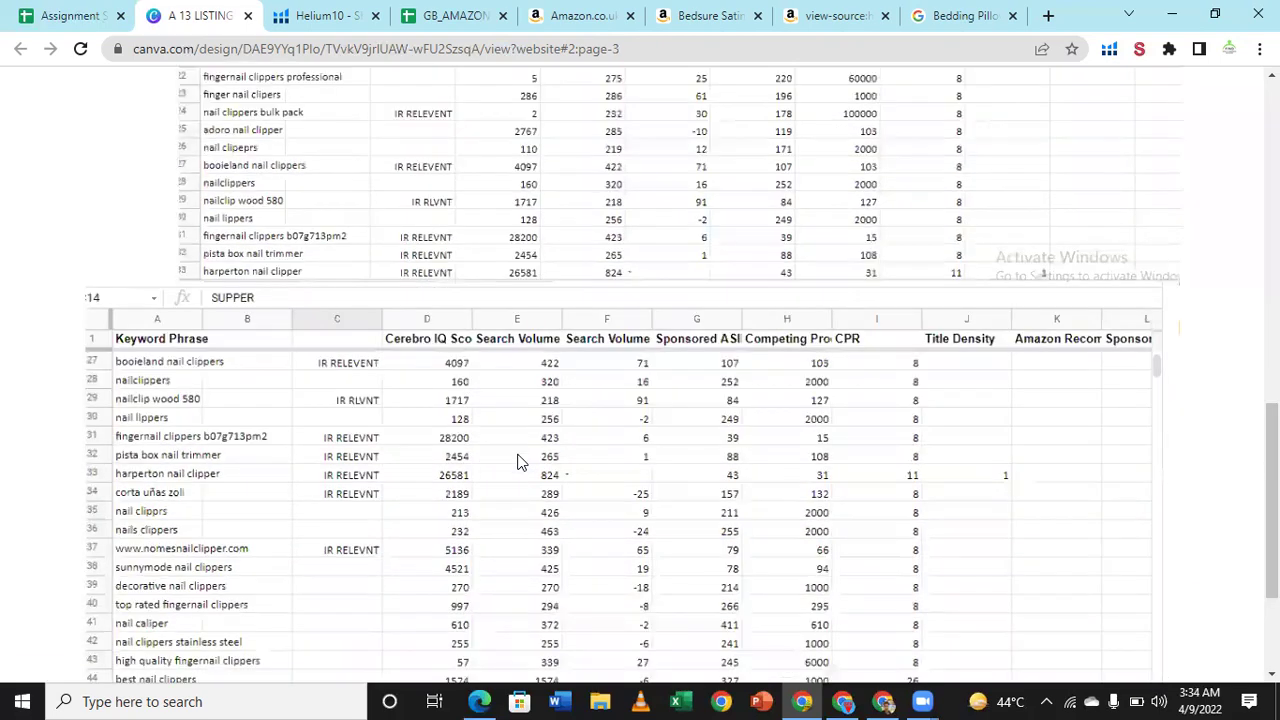
pyautogui.scroll(10, 517, 461)
pyautogui.scroll(-4, 517, 461)
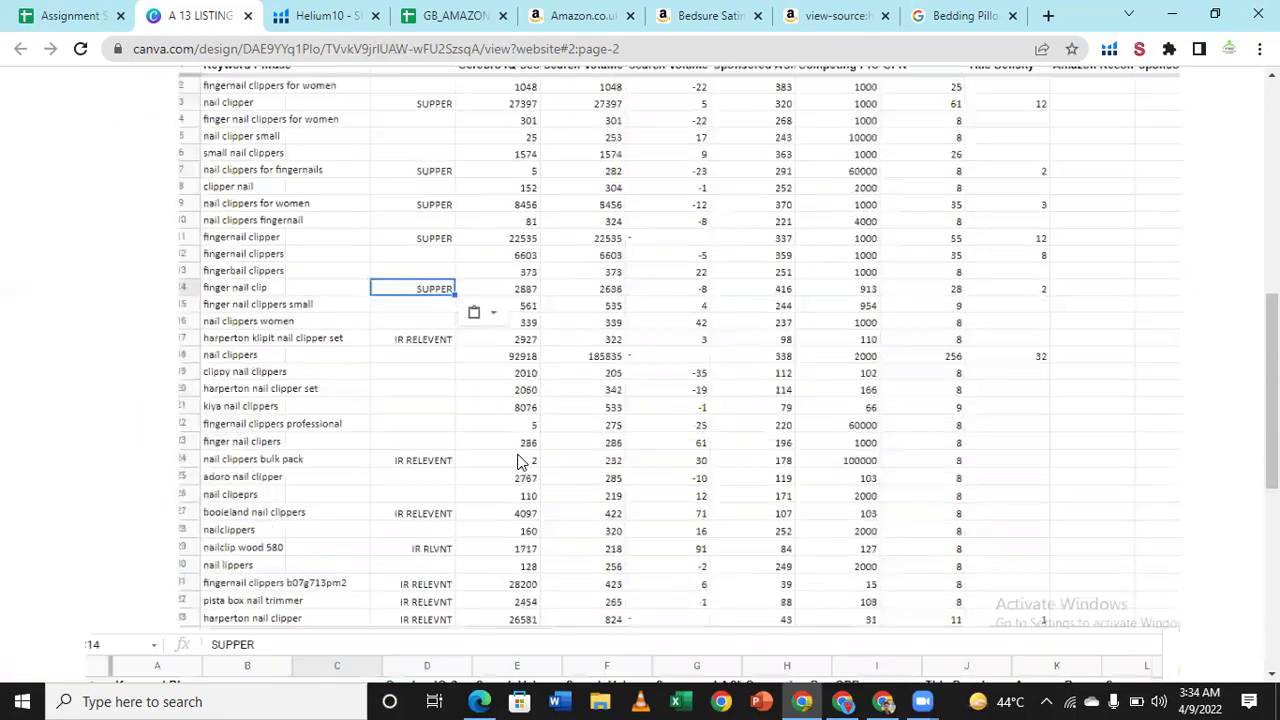
pyautogui.scroll(-4, 517, 461)
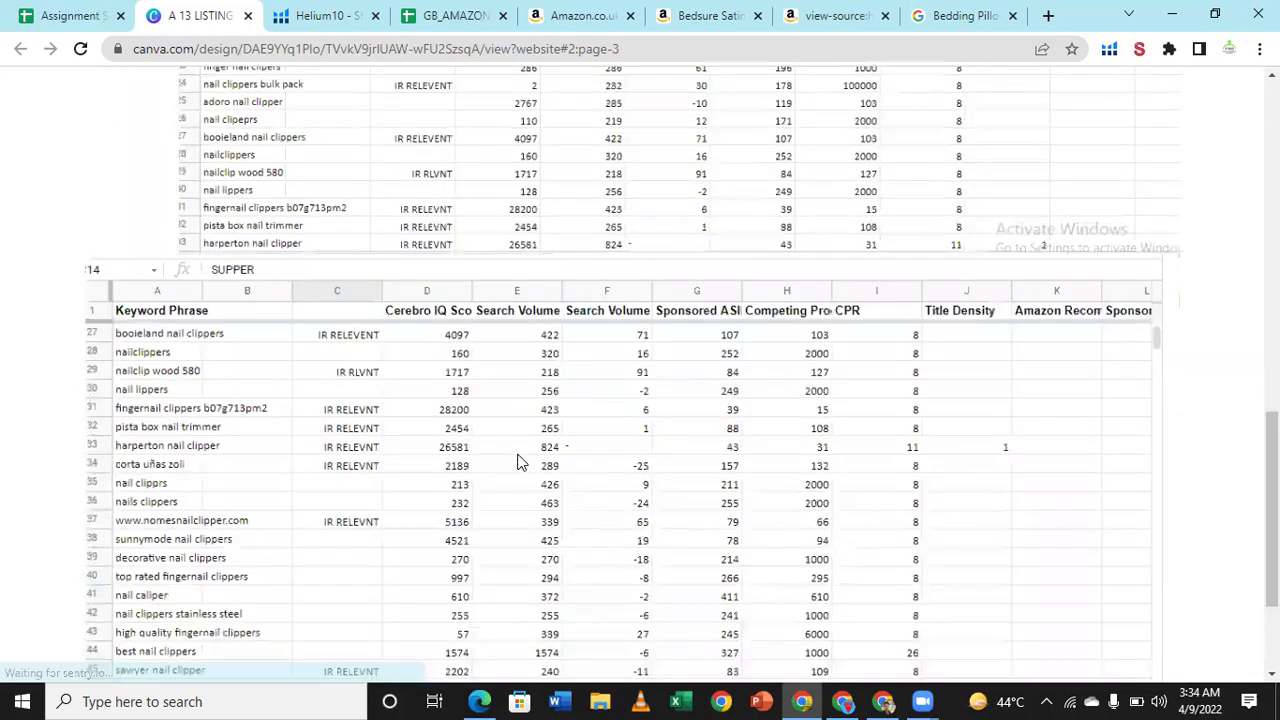
pyautogui.scroll(-2, 517, 461)
pyautogui.scroll(10, 517, 461)
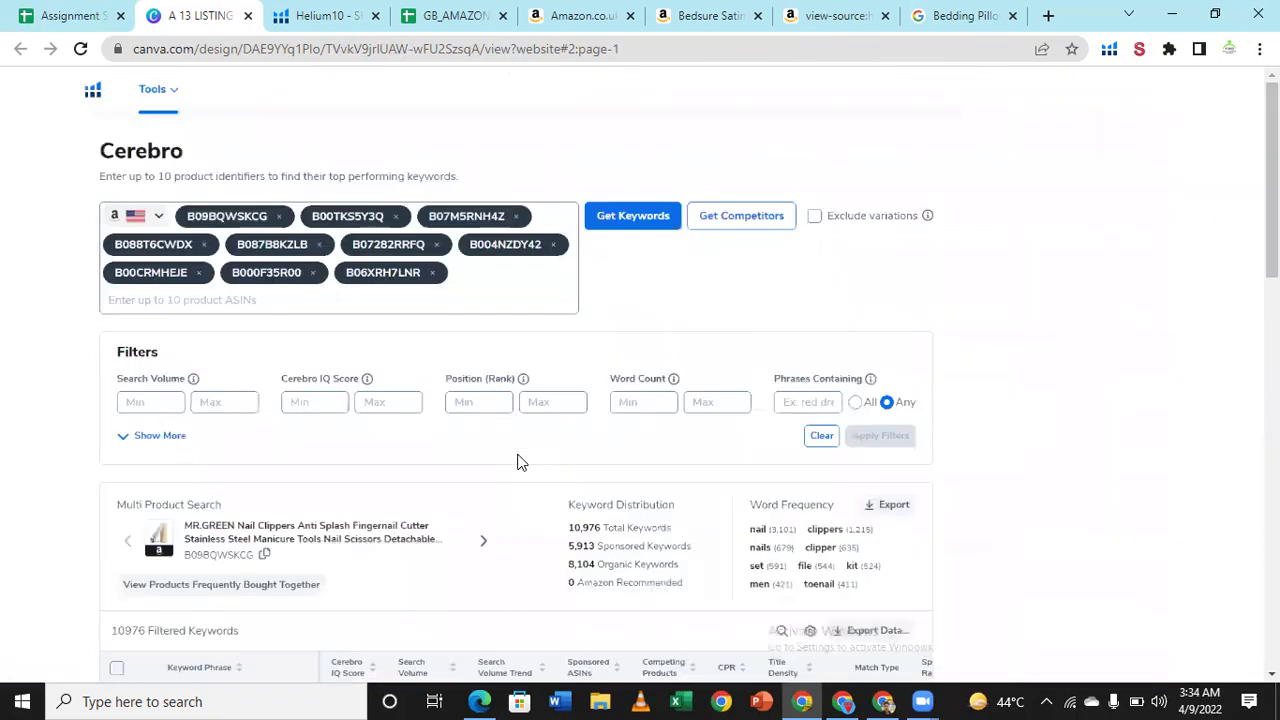
# Step: Review which keyword phrases are labelled SUPPER or irrelevant across both table screenshots
pyautogui.scroll(-5, 517, 461)
pyautogui.scroll(-2, 570, 467)
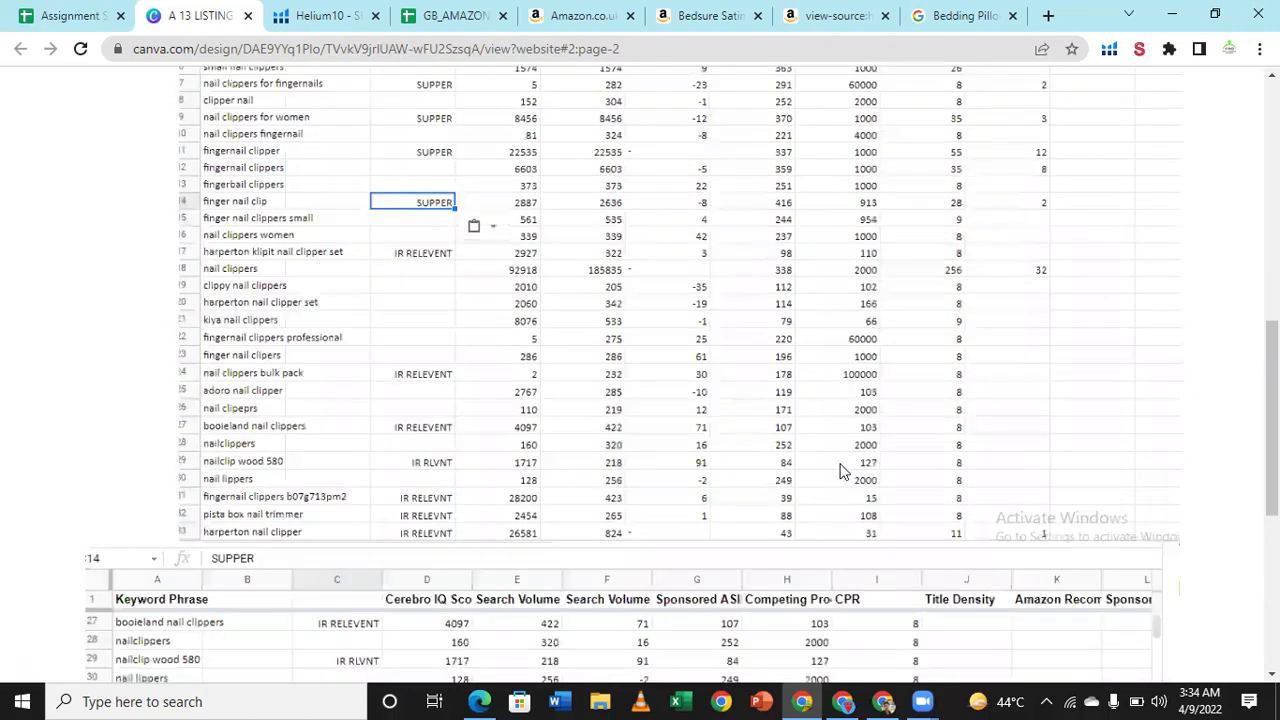
pyautogui.scroll(-4, 846, 474)
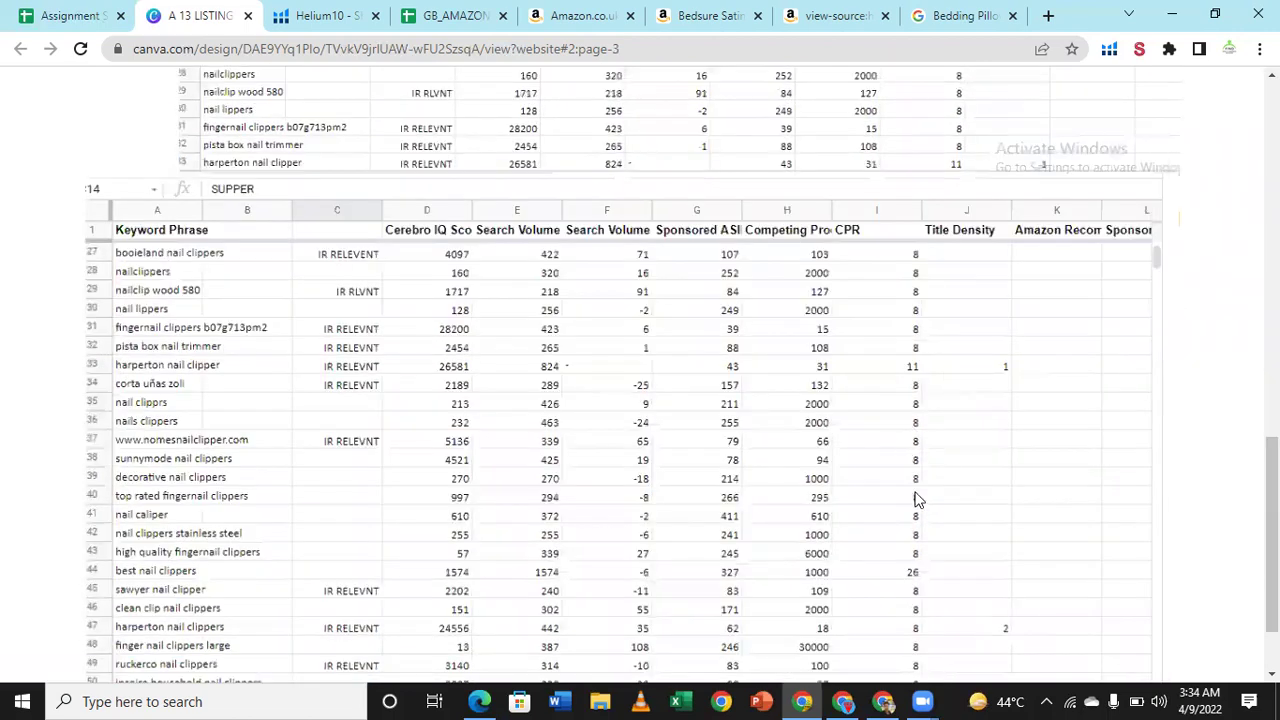
pyautogui.scroll(-1, 930, 550)
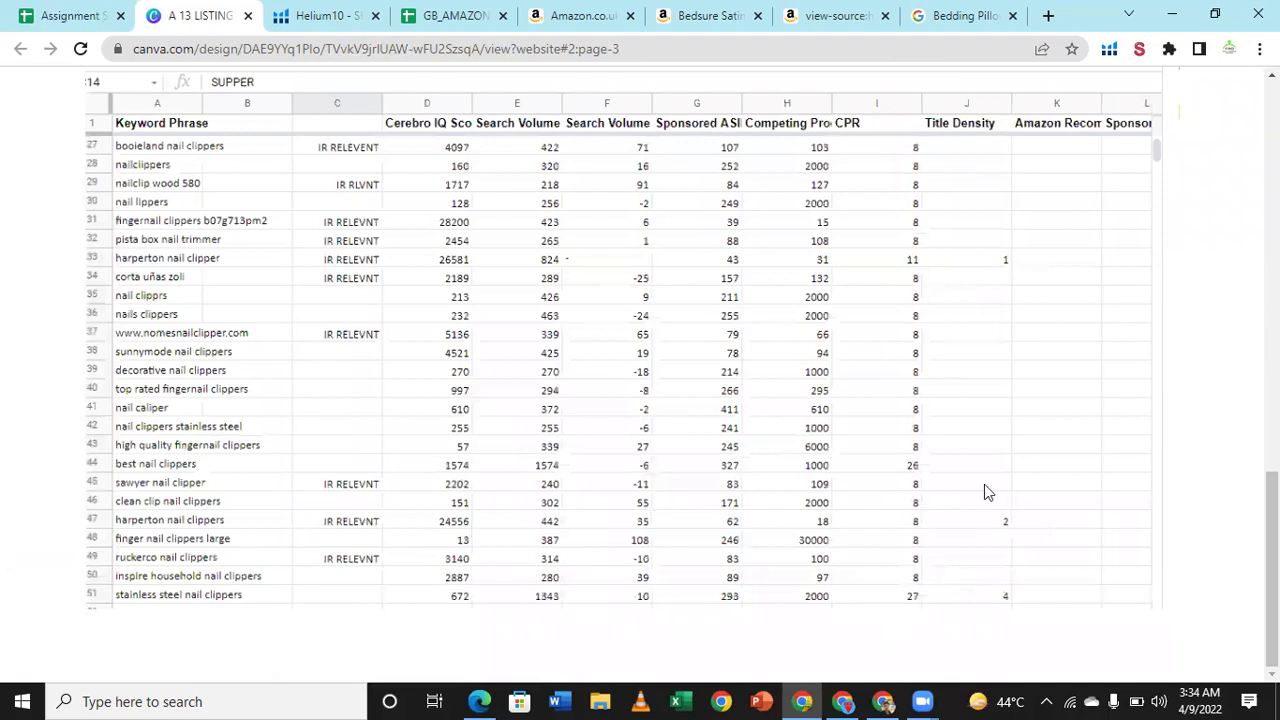
pyautogui.scroll(2, 984, 484)
pyautogui.scroll(1, 876, 493)
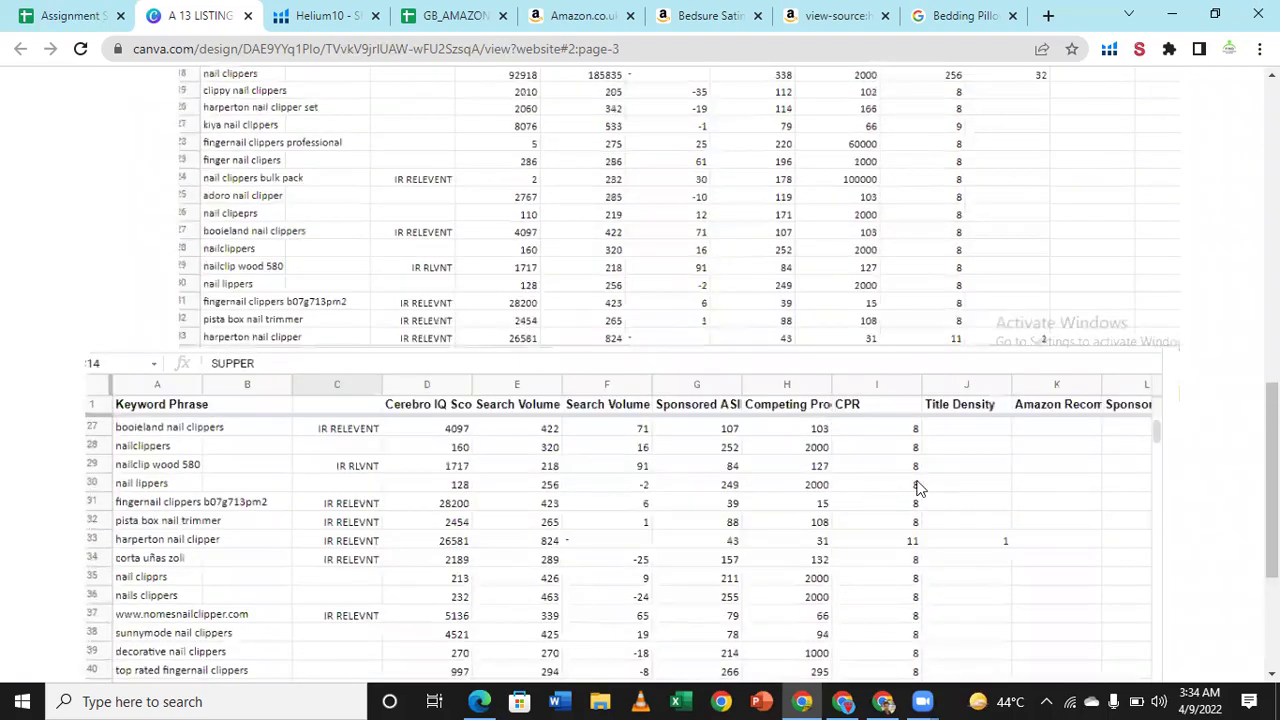
pyautogui.scroll(4, 940, 477)
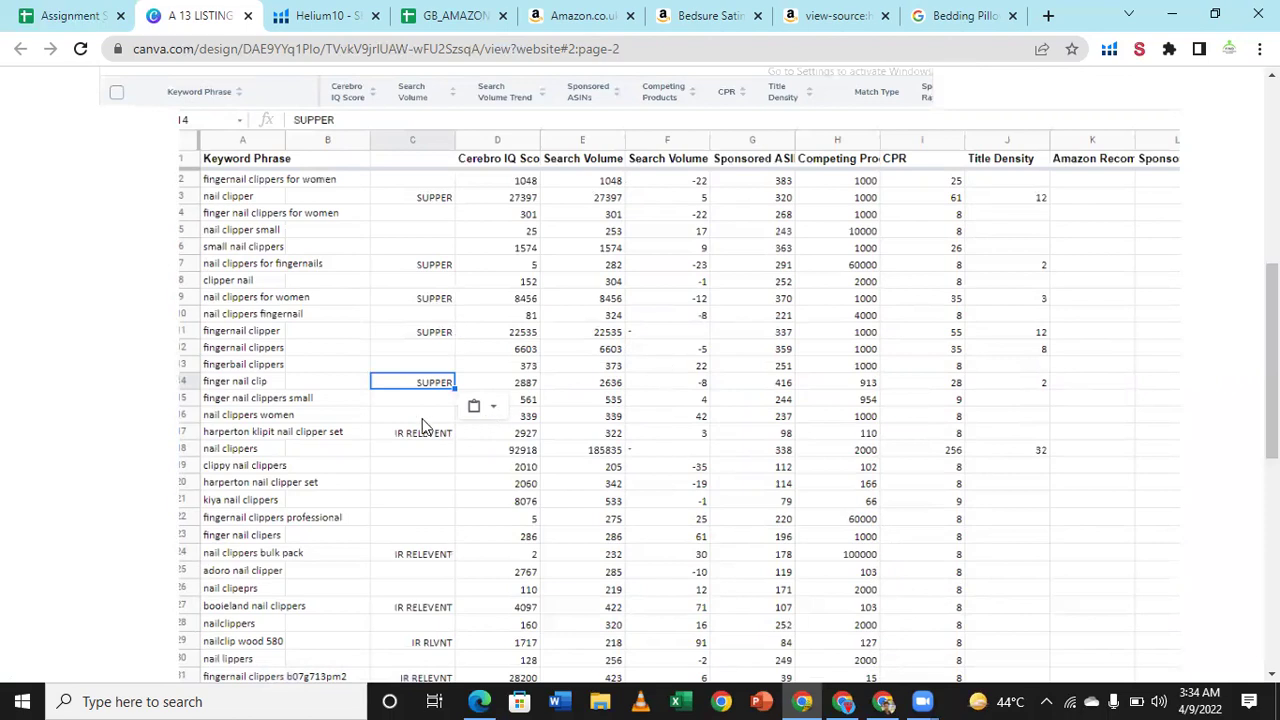
pyautogui.scroll(-2, 422, 426)
pyautogui.scroll(-1, 422, 426)
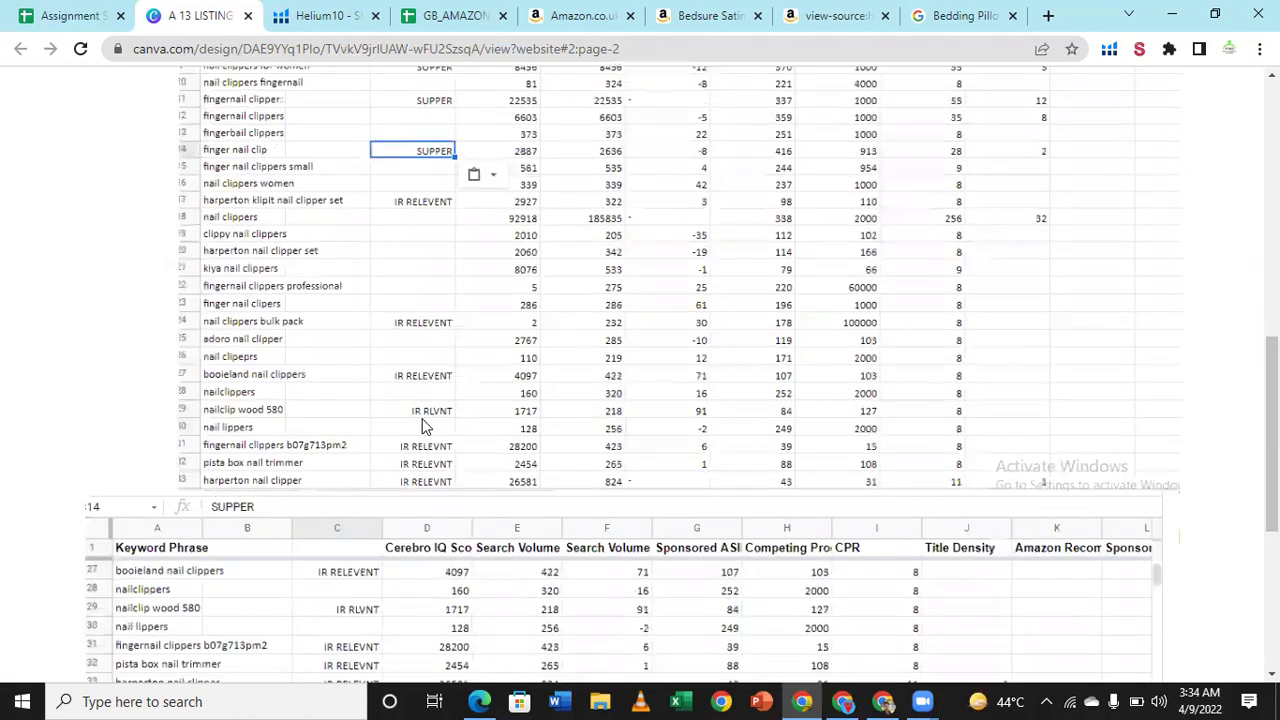
pyautogui.scroll(-3, 422, 426)
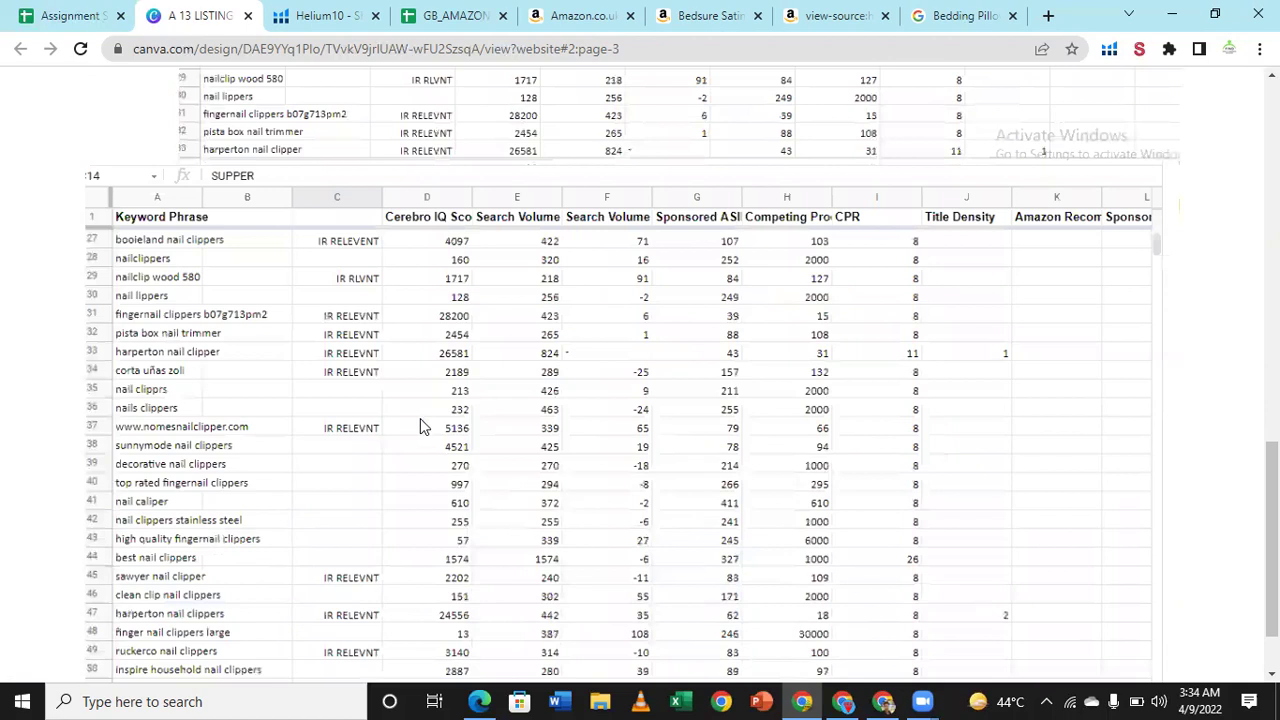